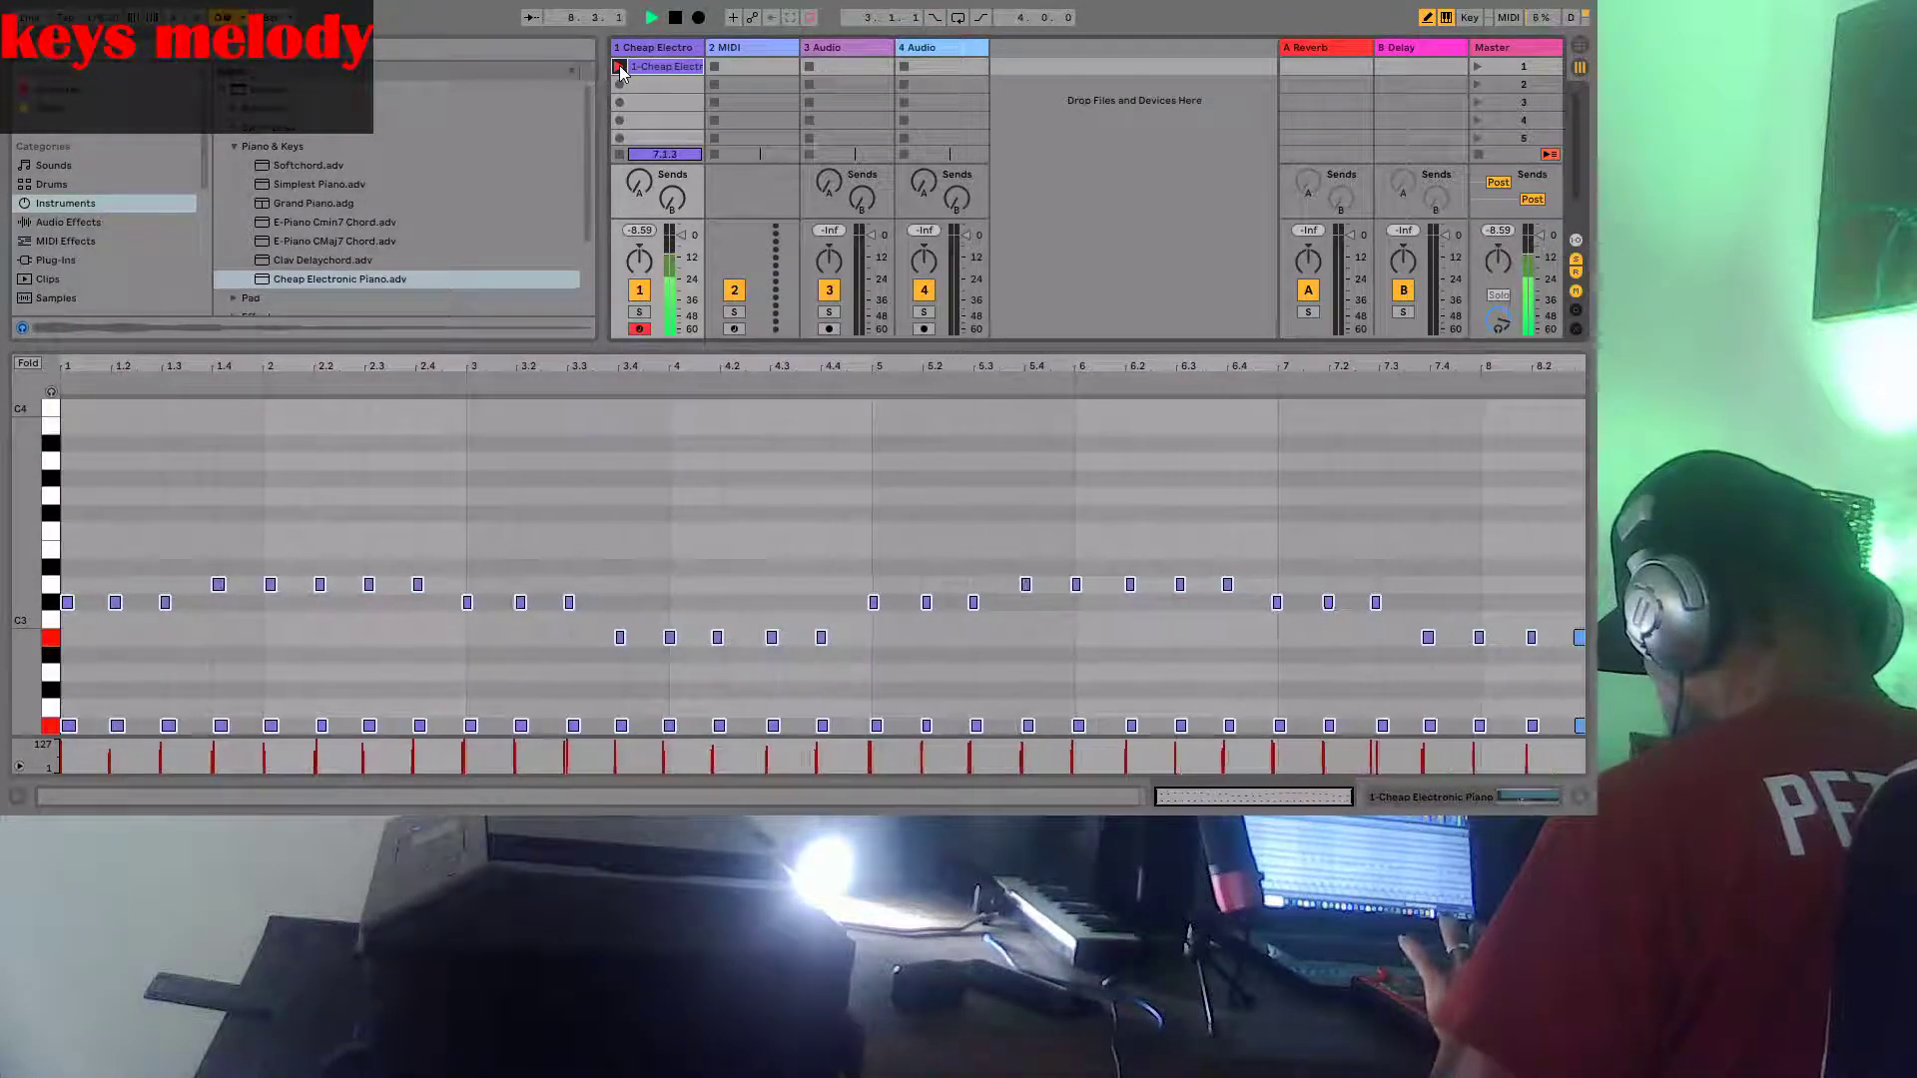
# Finish recording the keys melody clip on the Cheap Electronic Piano track and play it back briefly
pyautogui.click(619, 67)
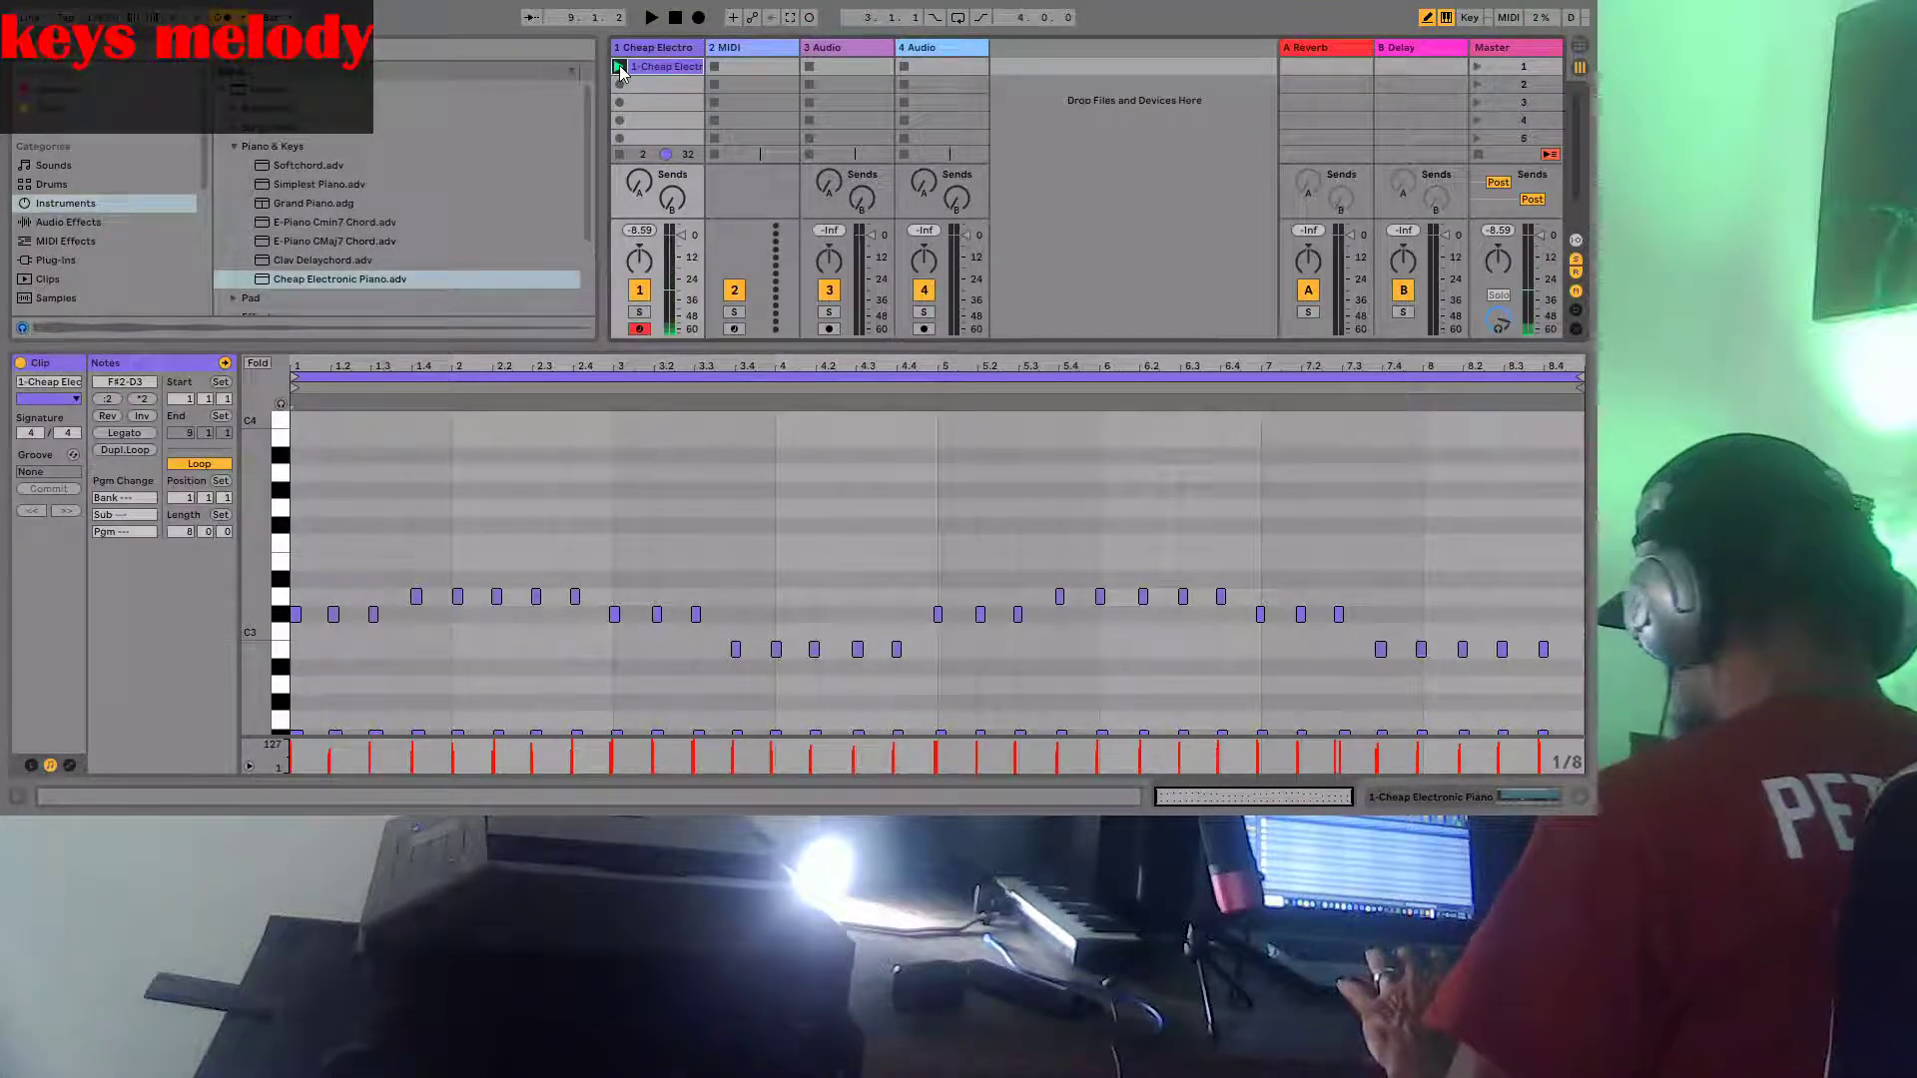
pyautogui.click(618, 67)
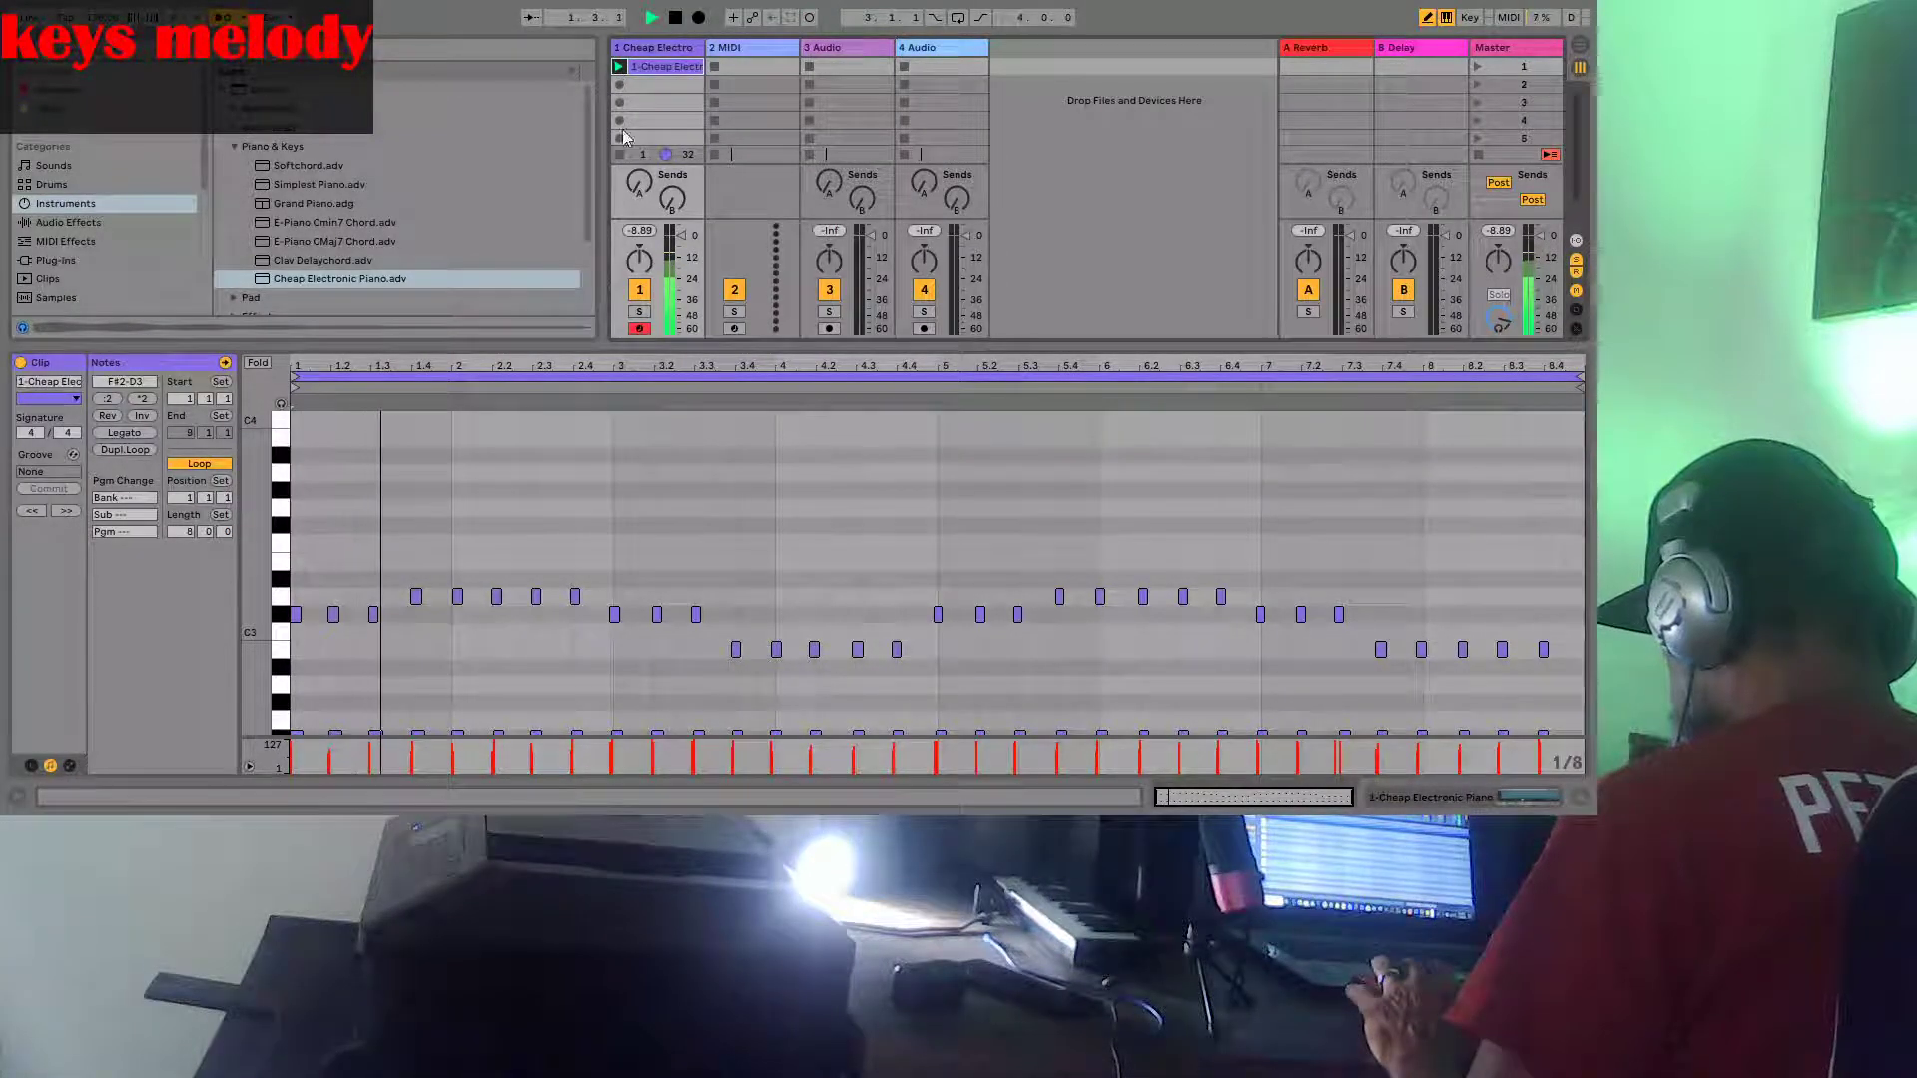
pyautogui.click(675, 18)
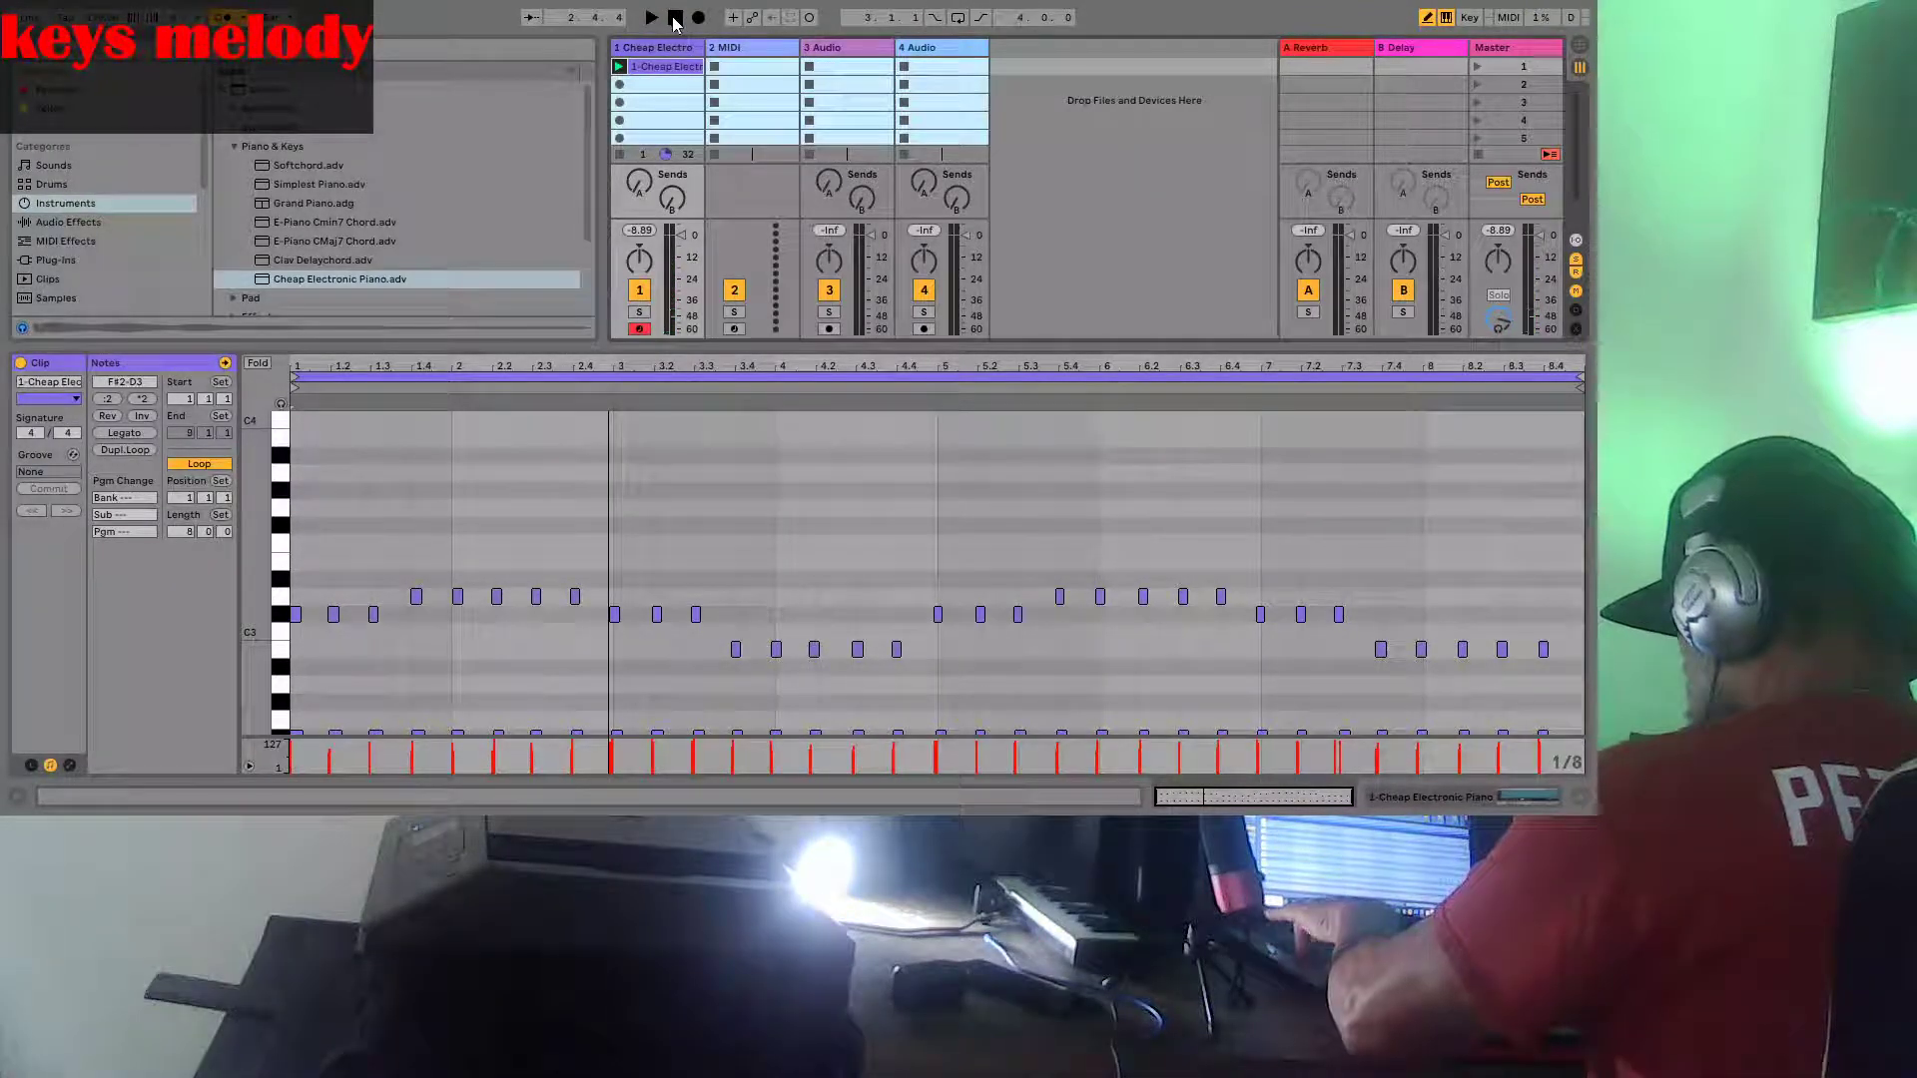
# Quantize all notes in the recorded Cheap Electronic Piano clip and start playback to check the timing
pyautogui.click(968, 177)
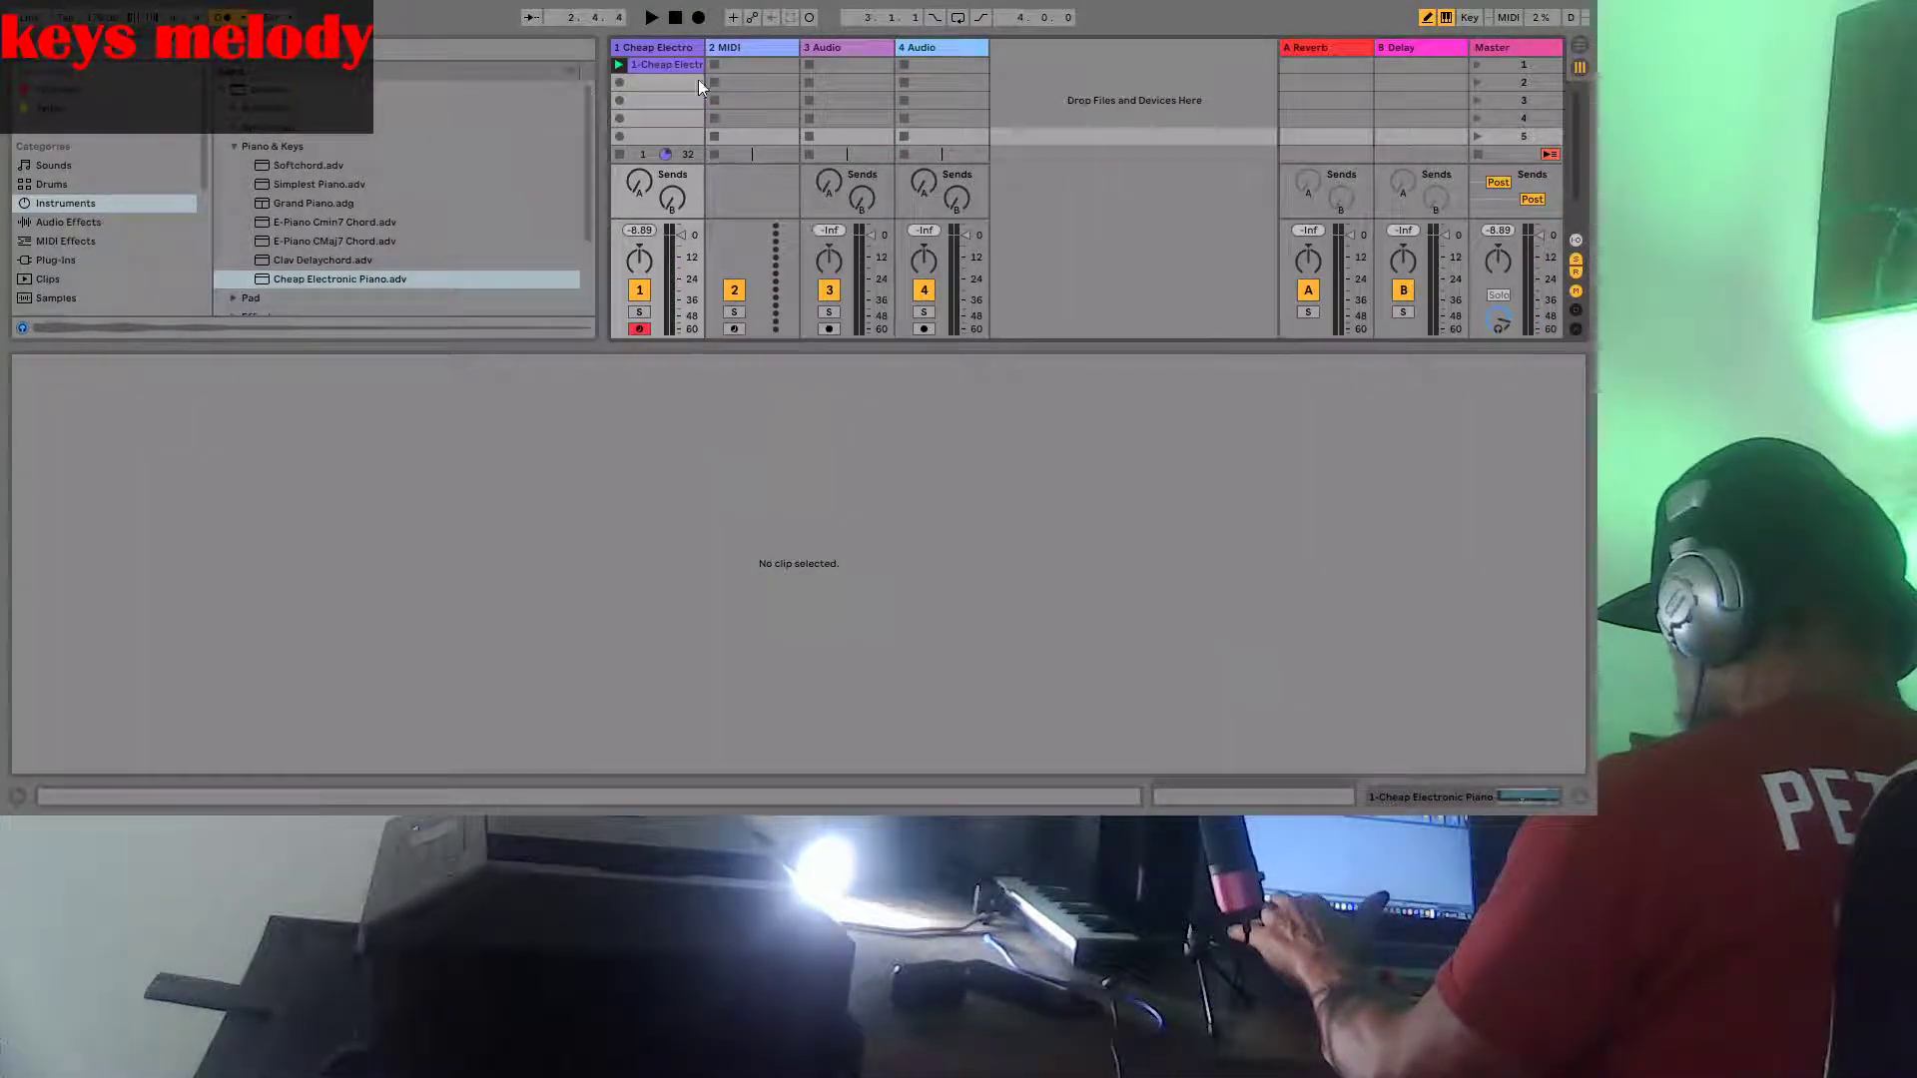
pyautogui.click(657, 64)
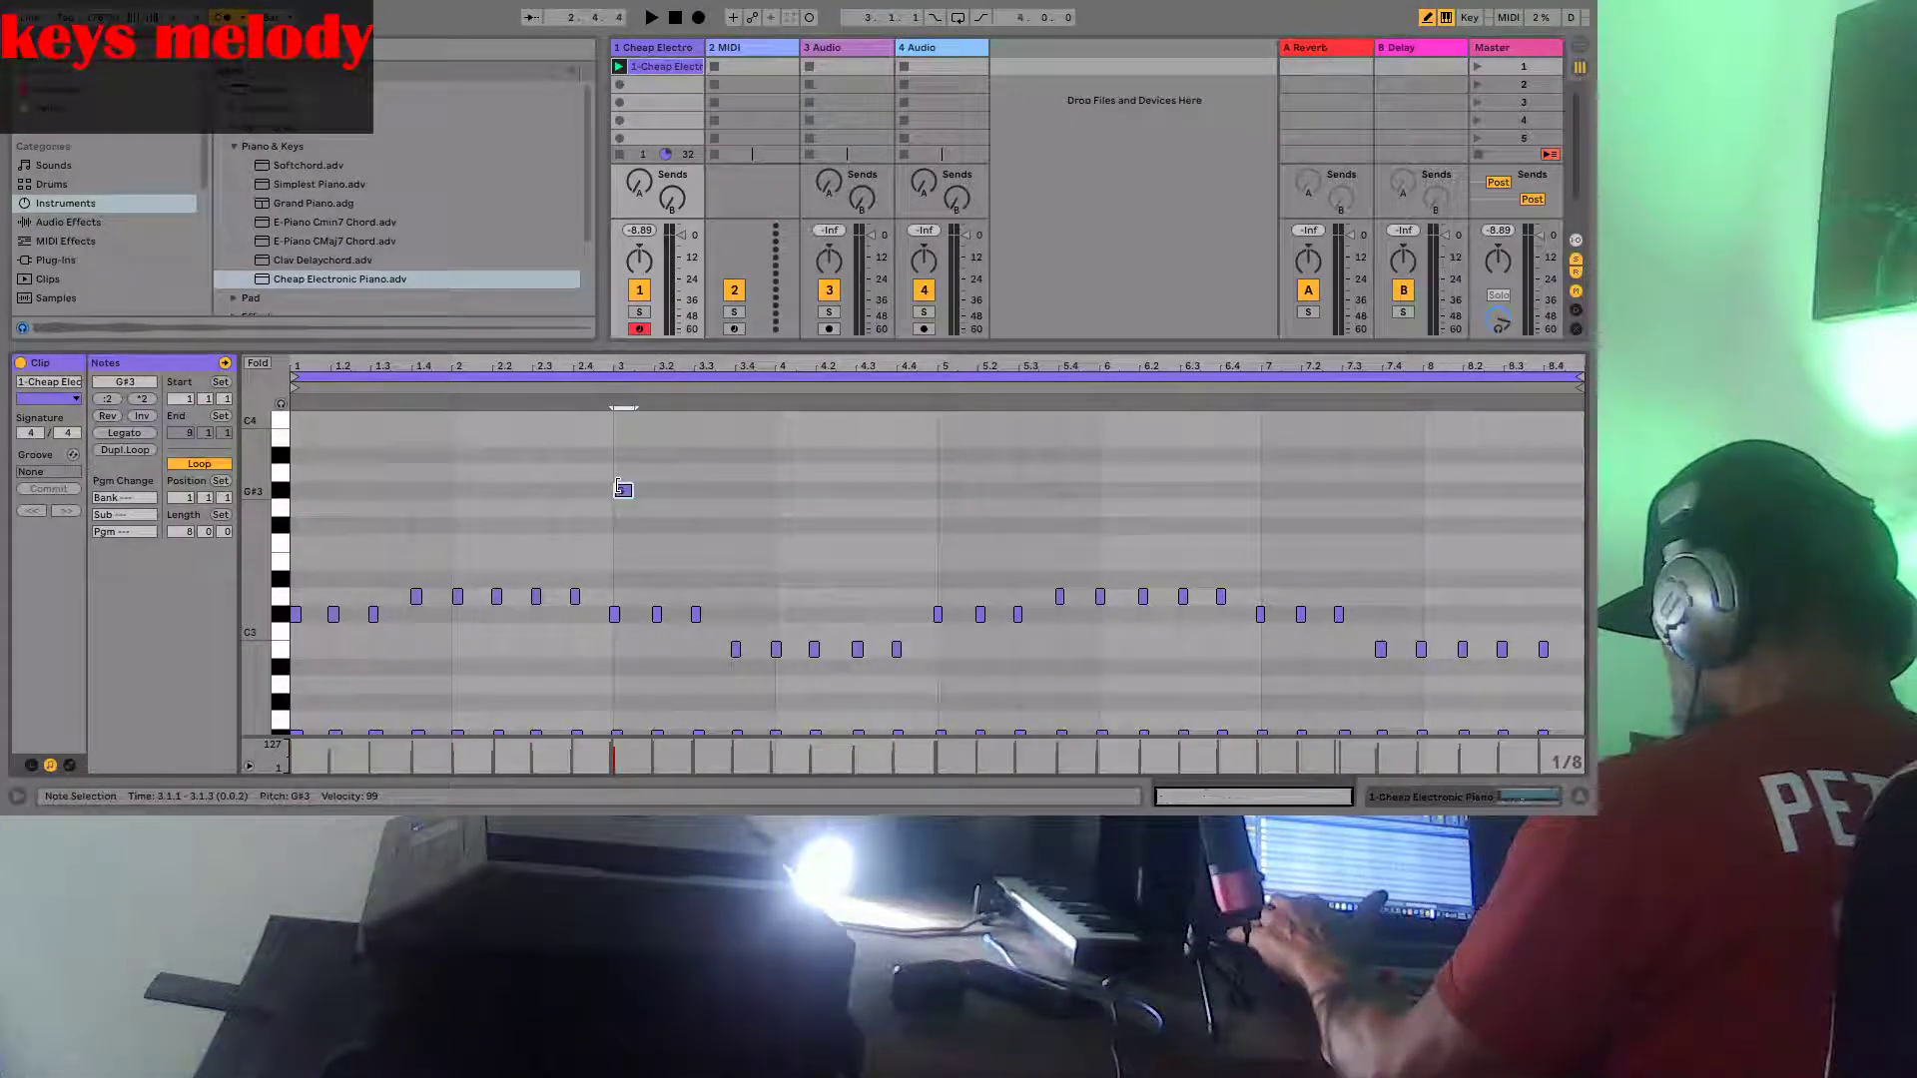
pyautogui.click(629, 489)
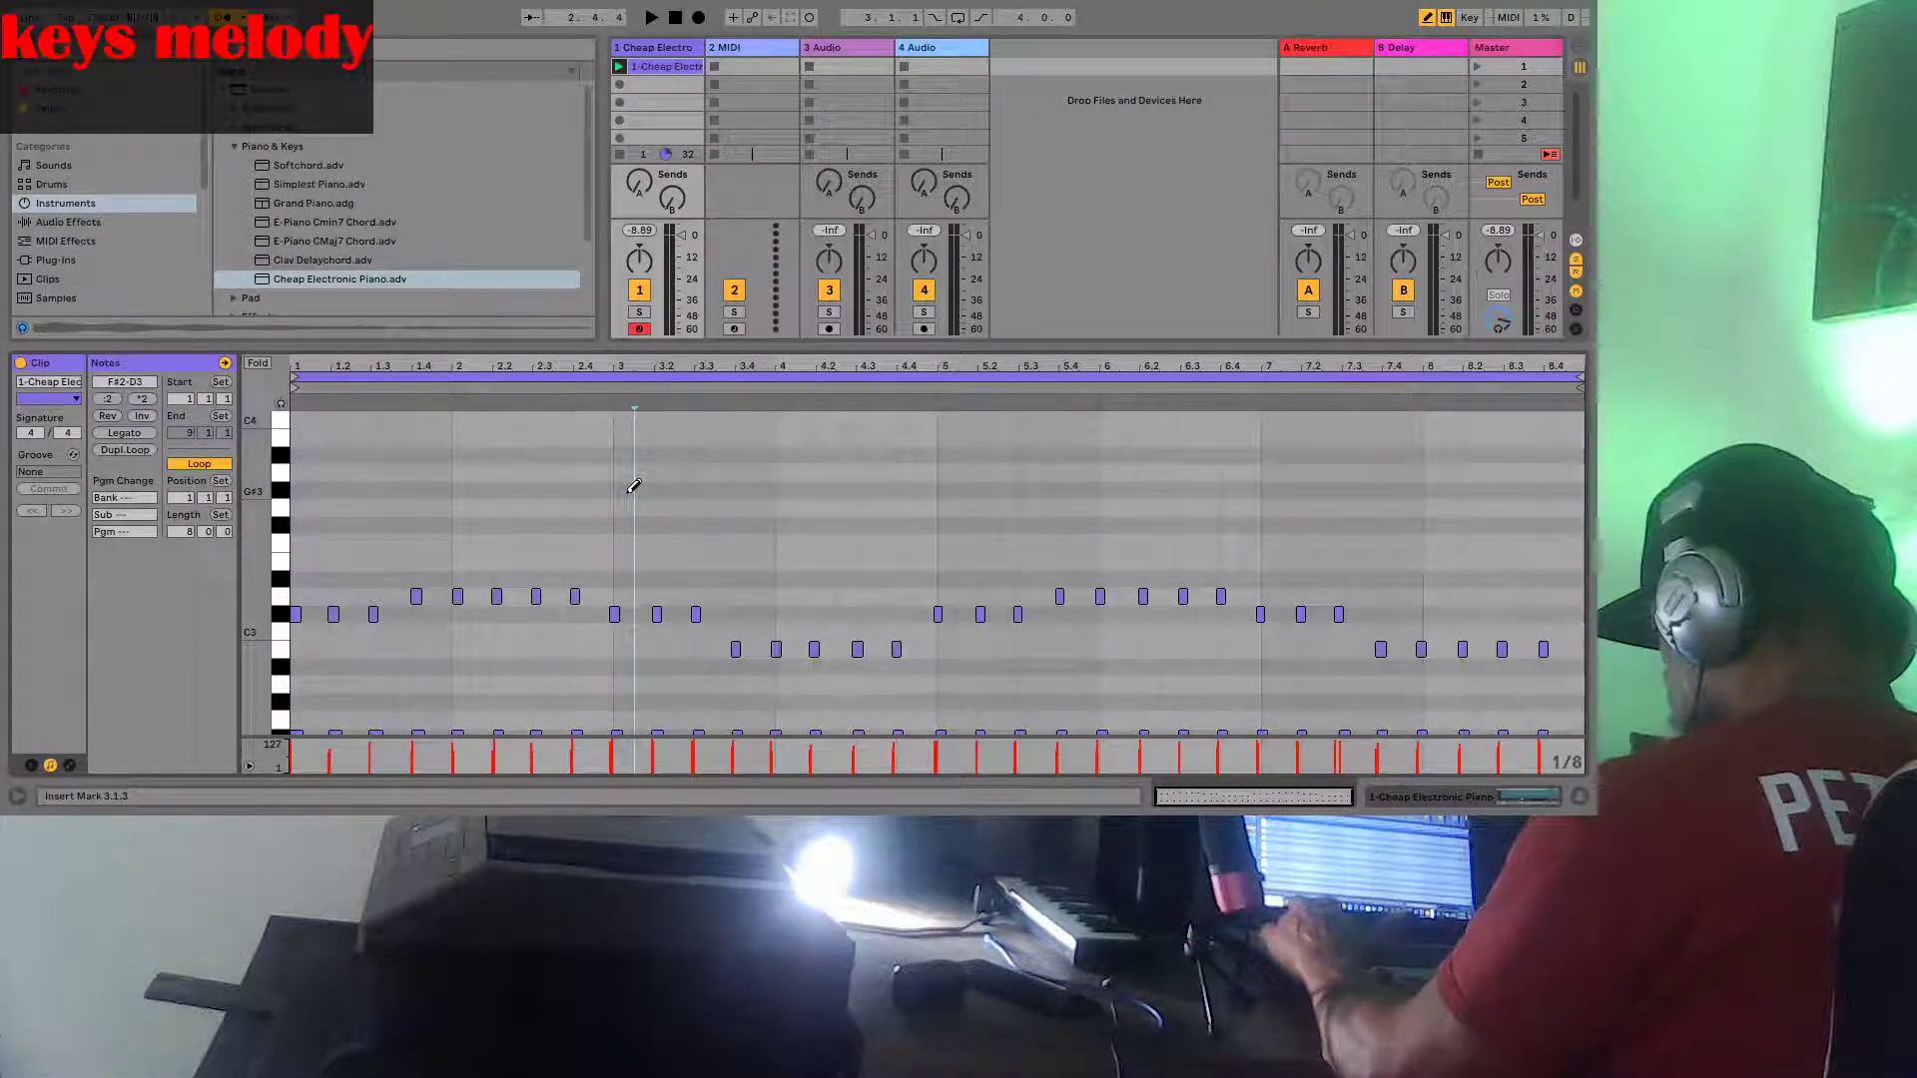
pyautogui.hotkey('ctrl', 'a')
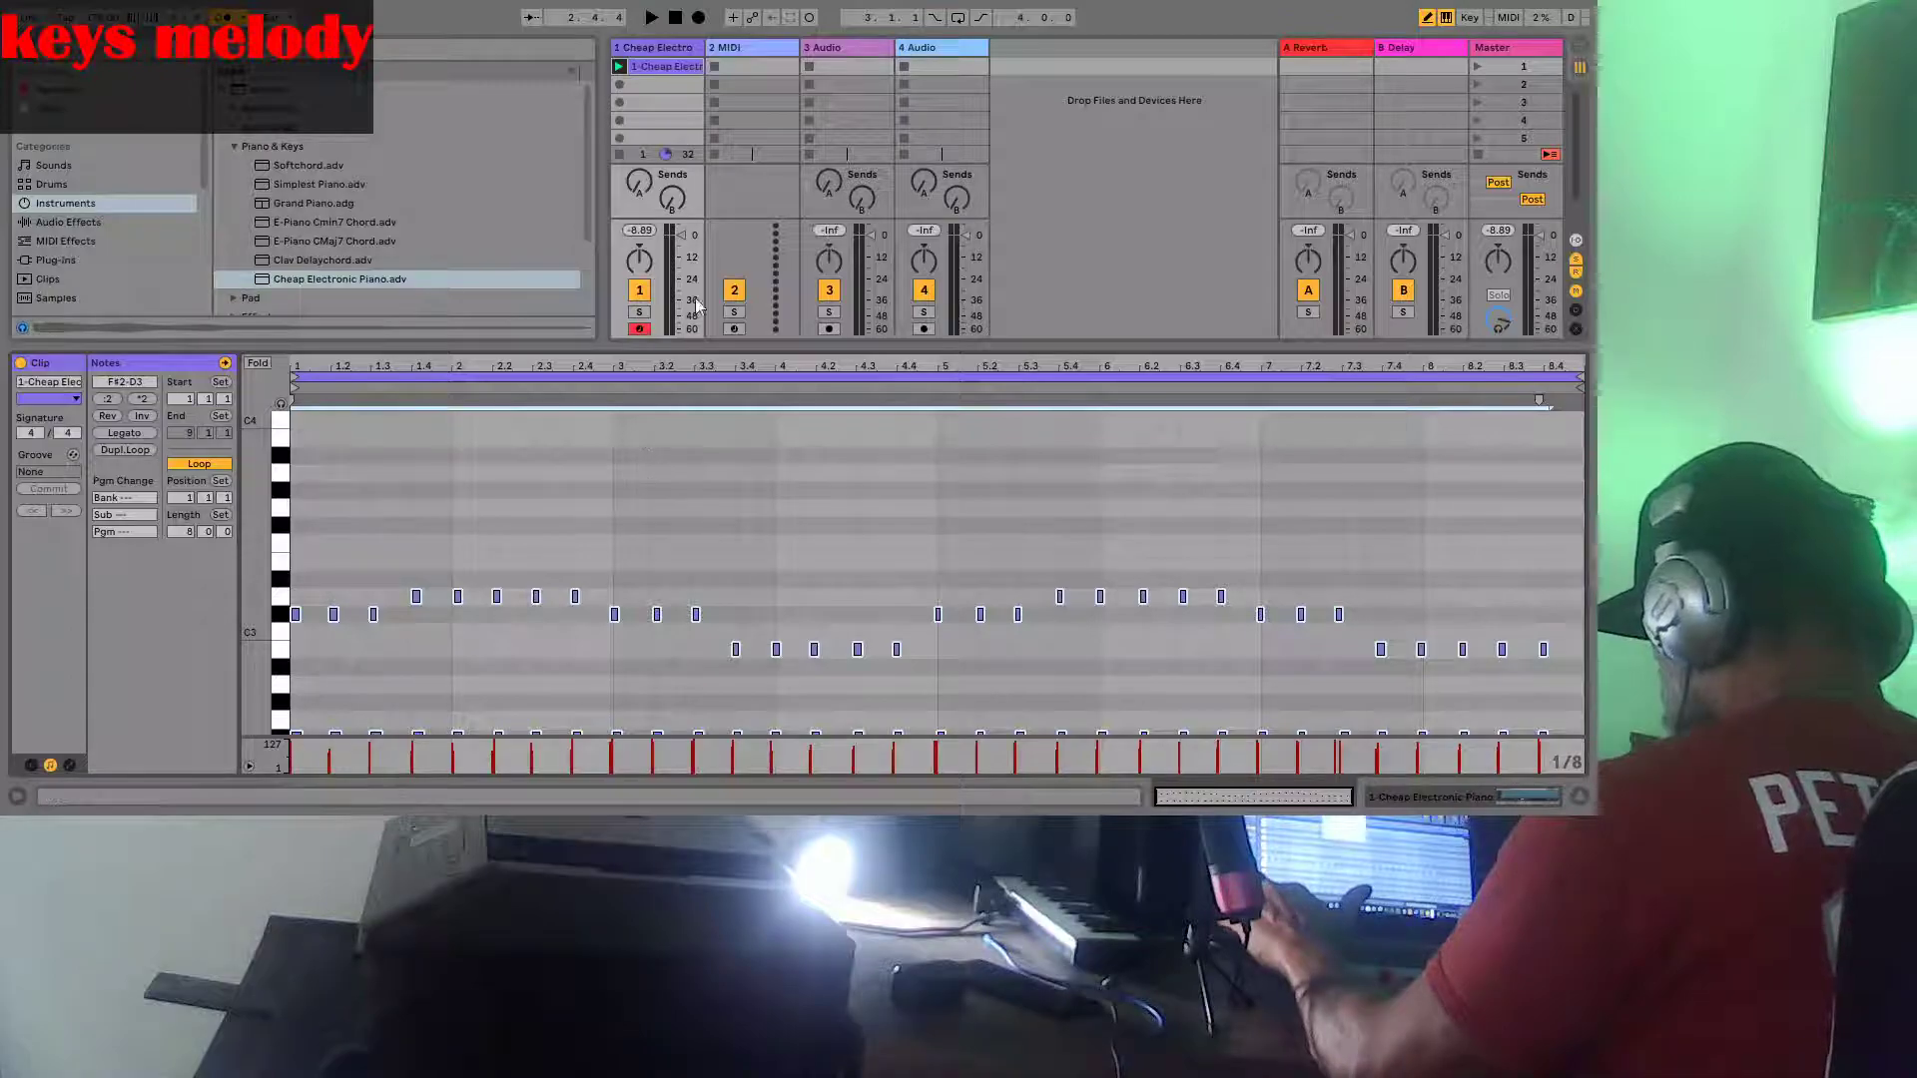
pyautogui.hotkey('ctrl', 'u')
pyautogui.press('space')
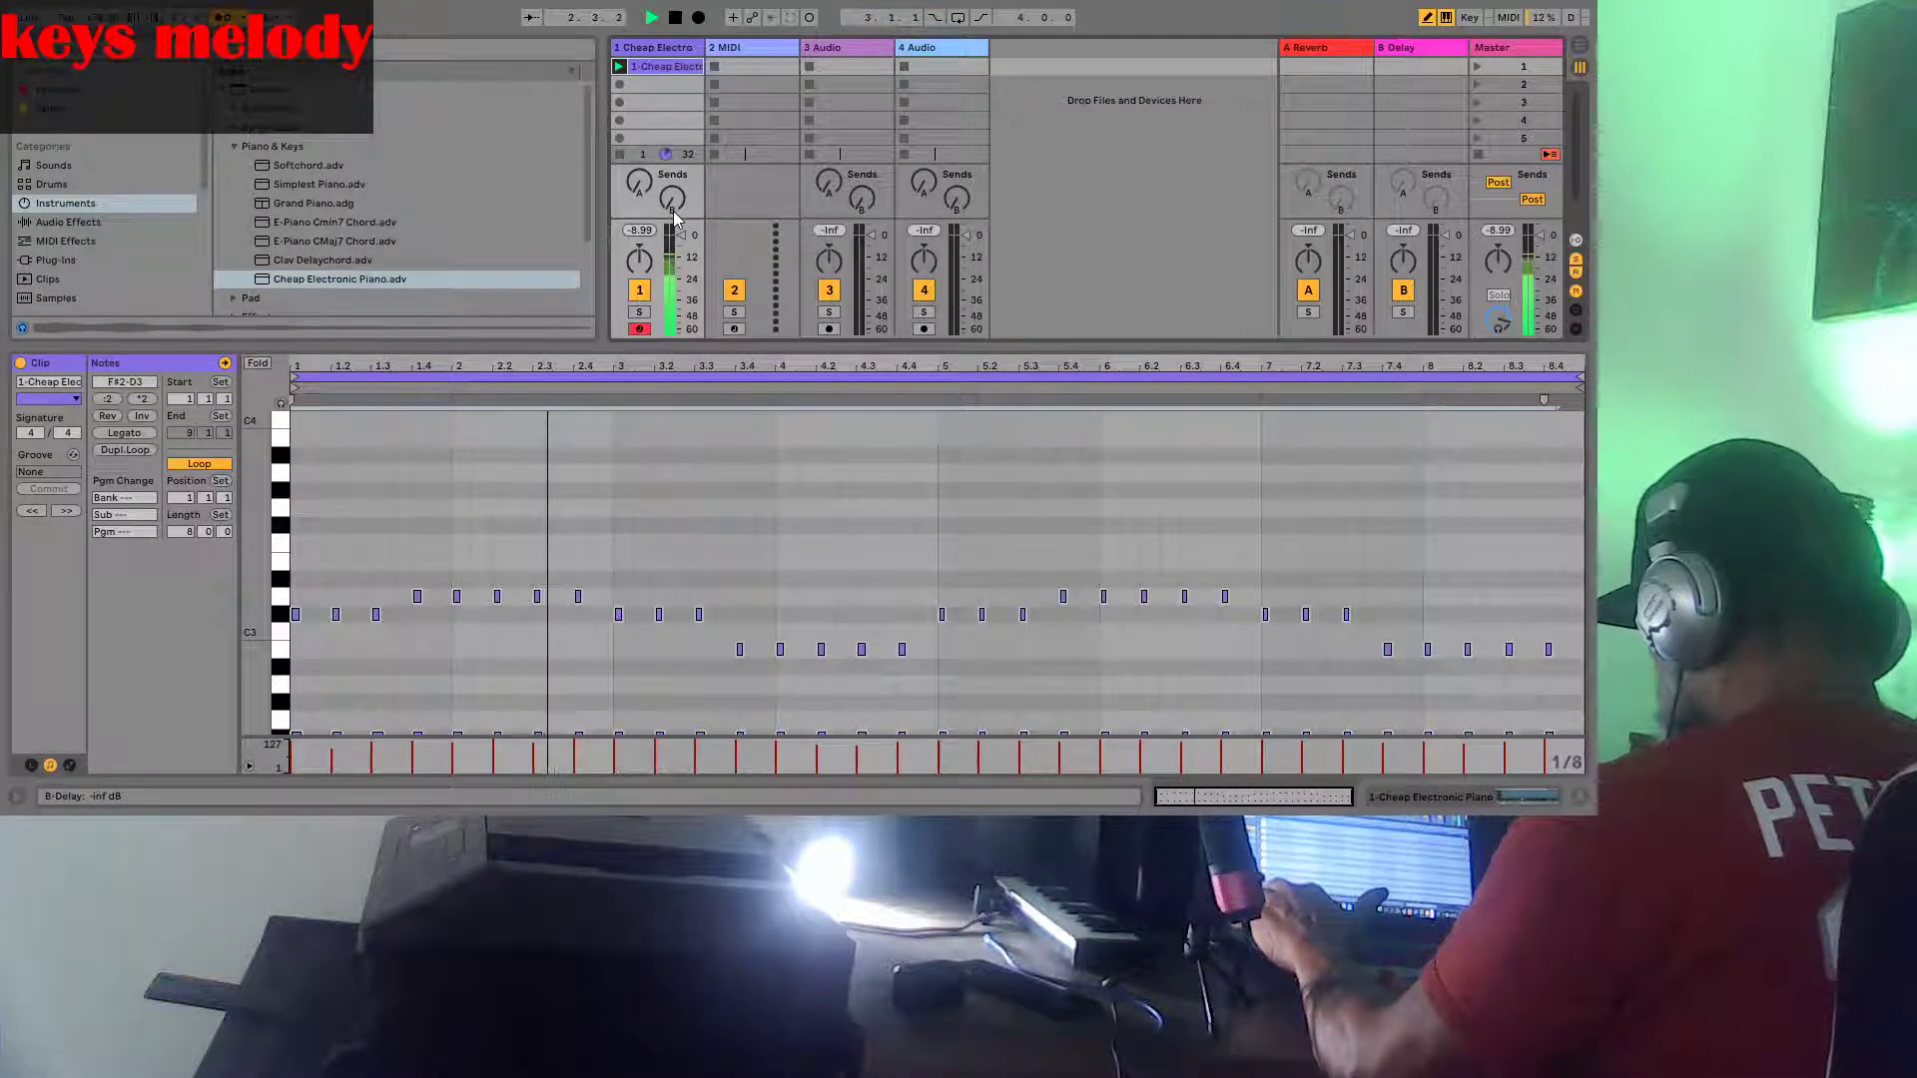
# Add the Chorus.adv audio effect preset to the Cheap Electronic Piano track
pyautogui.click(659, 52)
pyautogui.click(667, 46)
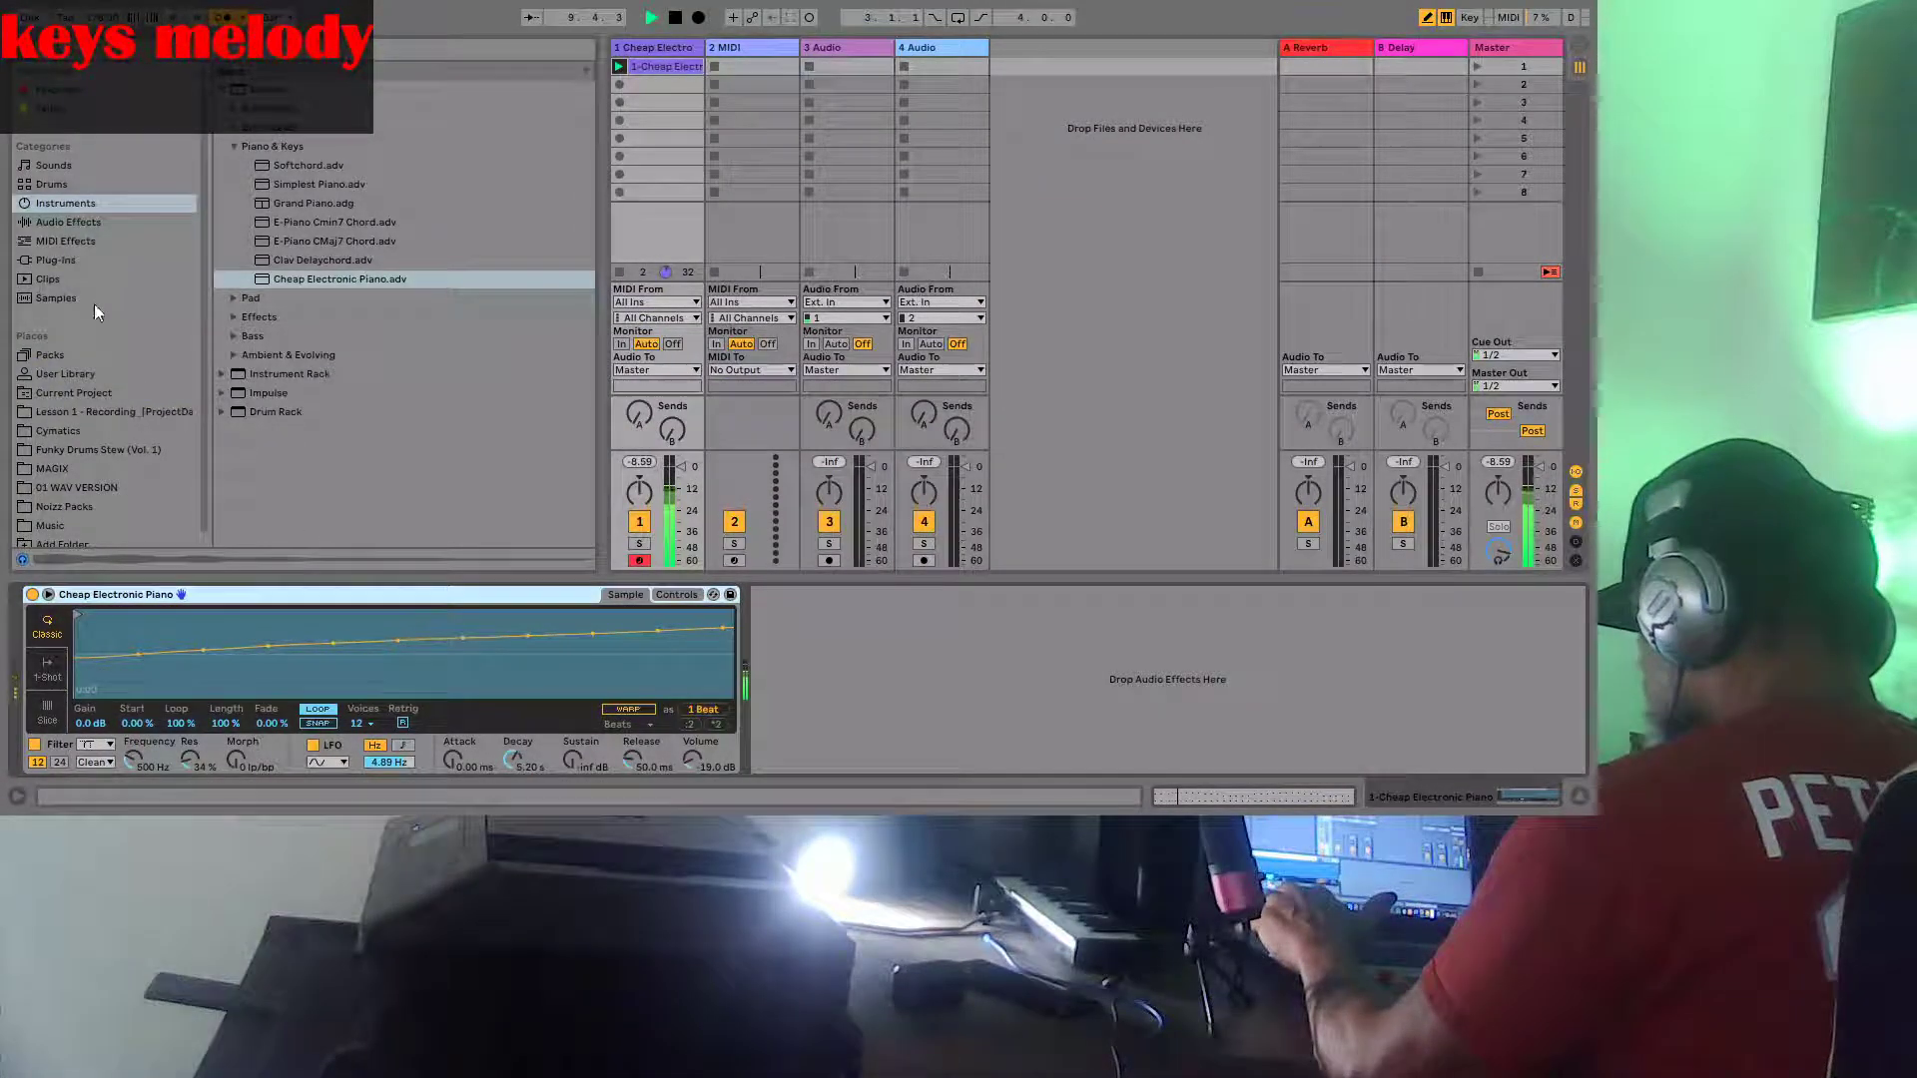
pyautogui.click(64, 220)
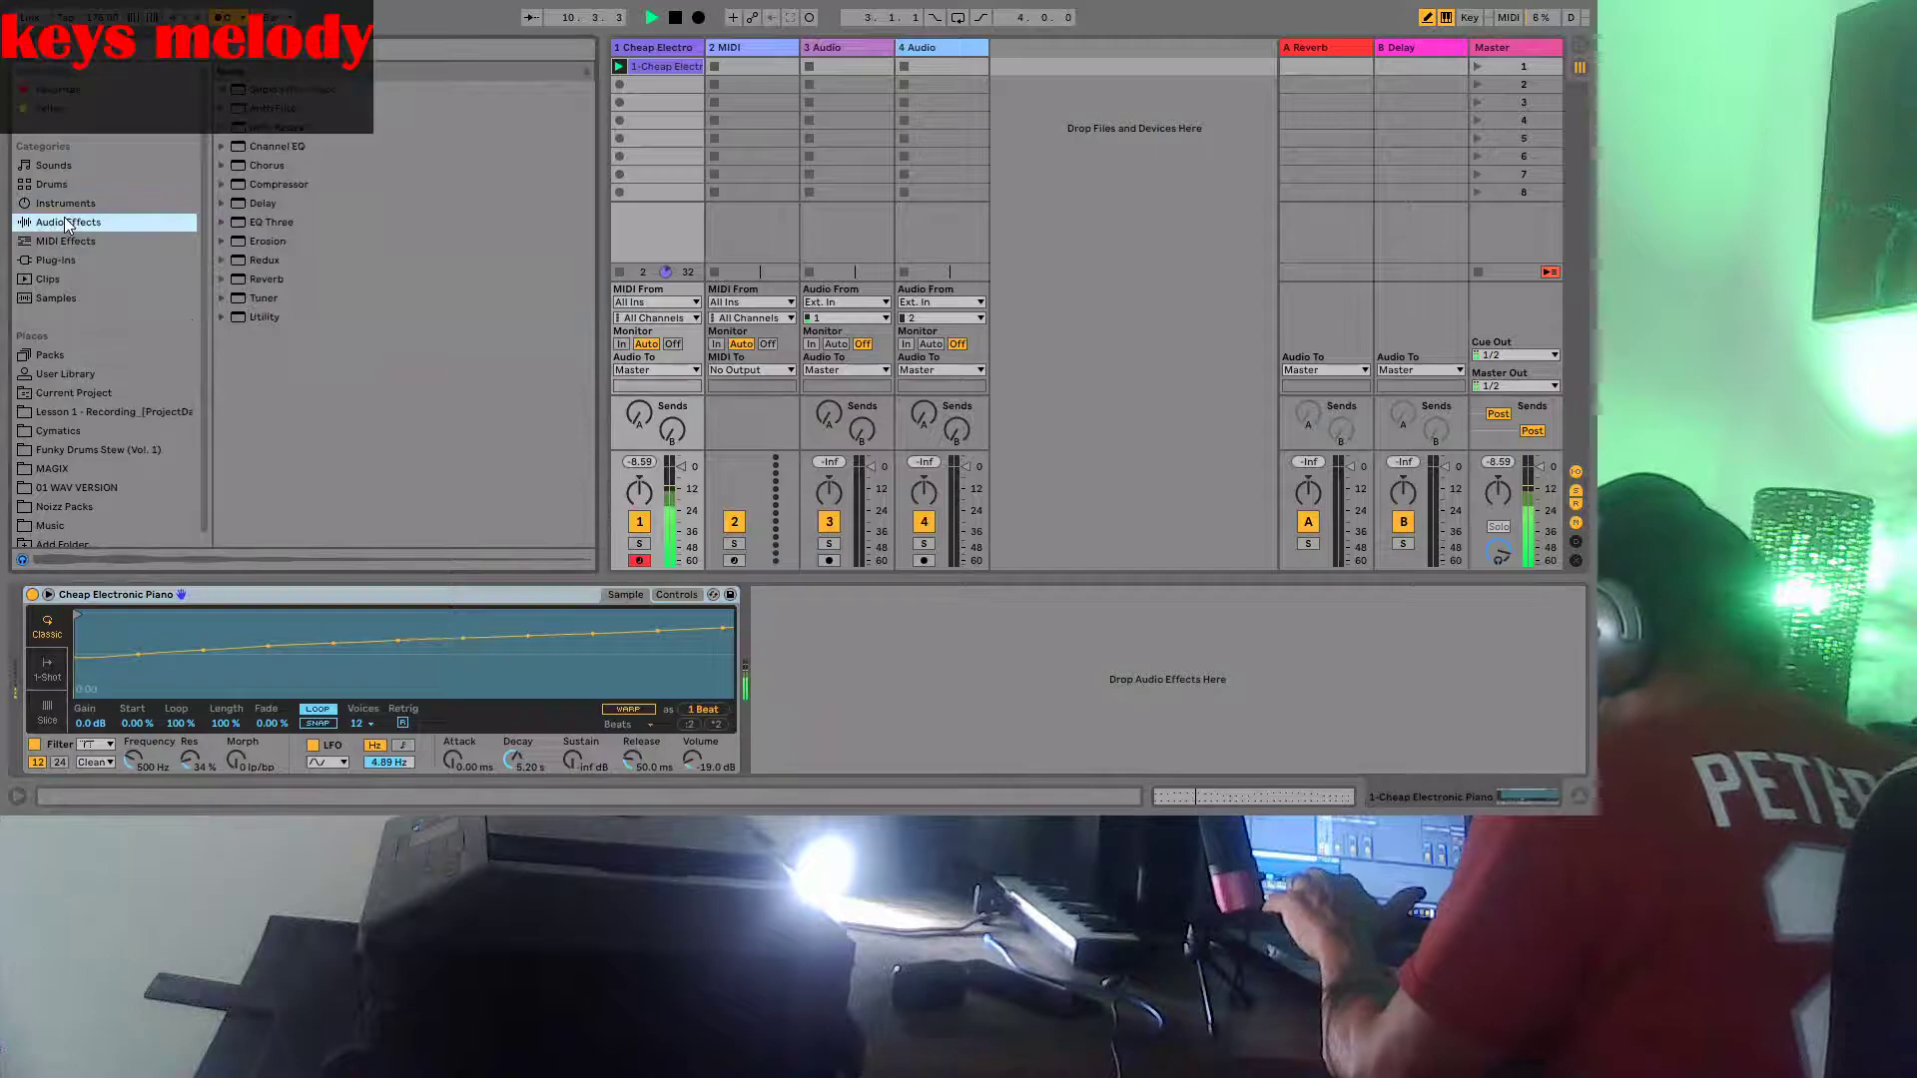
pyautogui.click(220, 166)
pyautogui.click(268, 184)
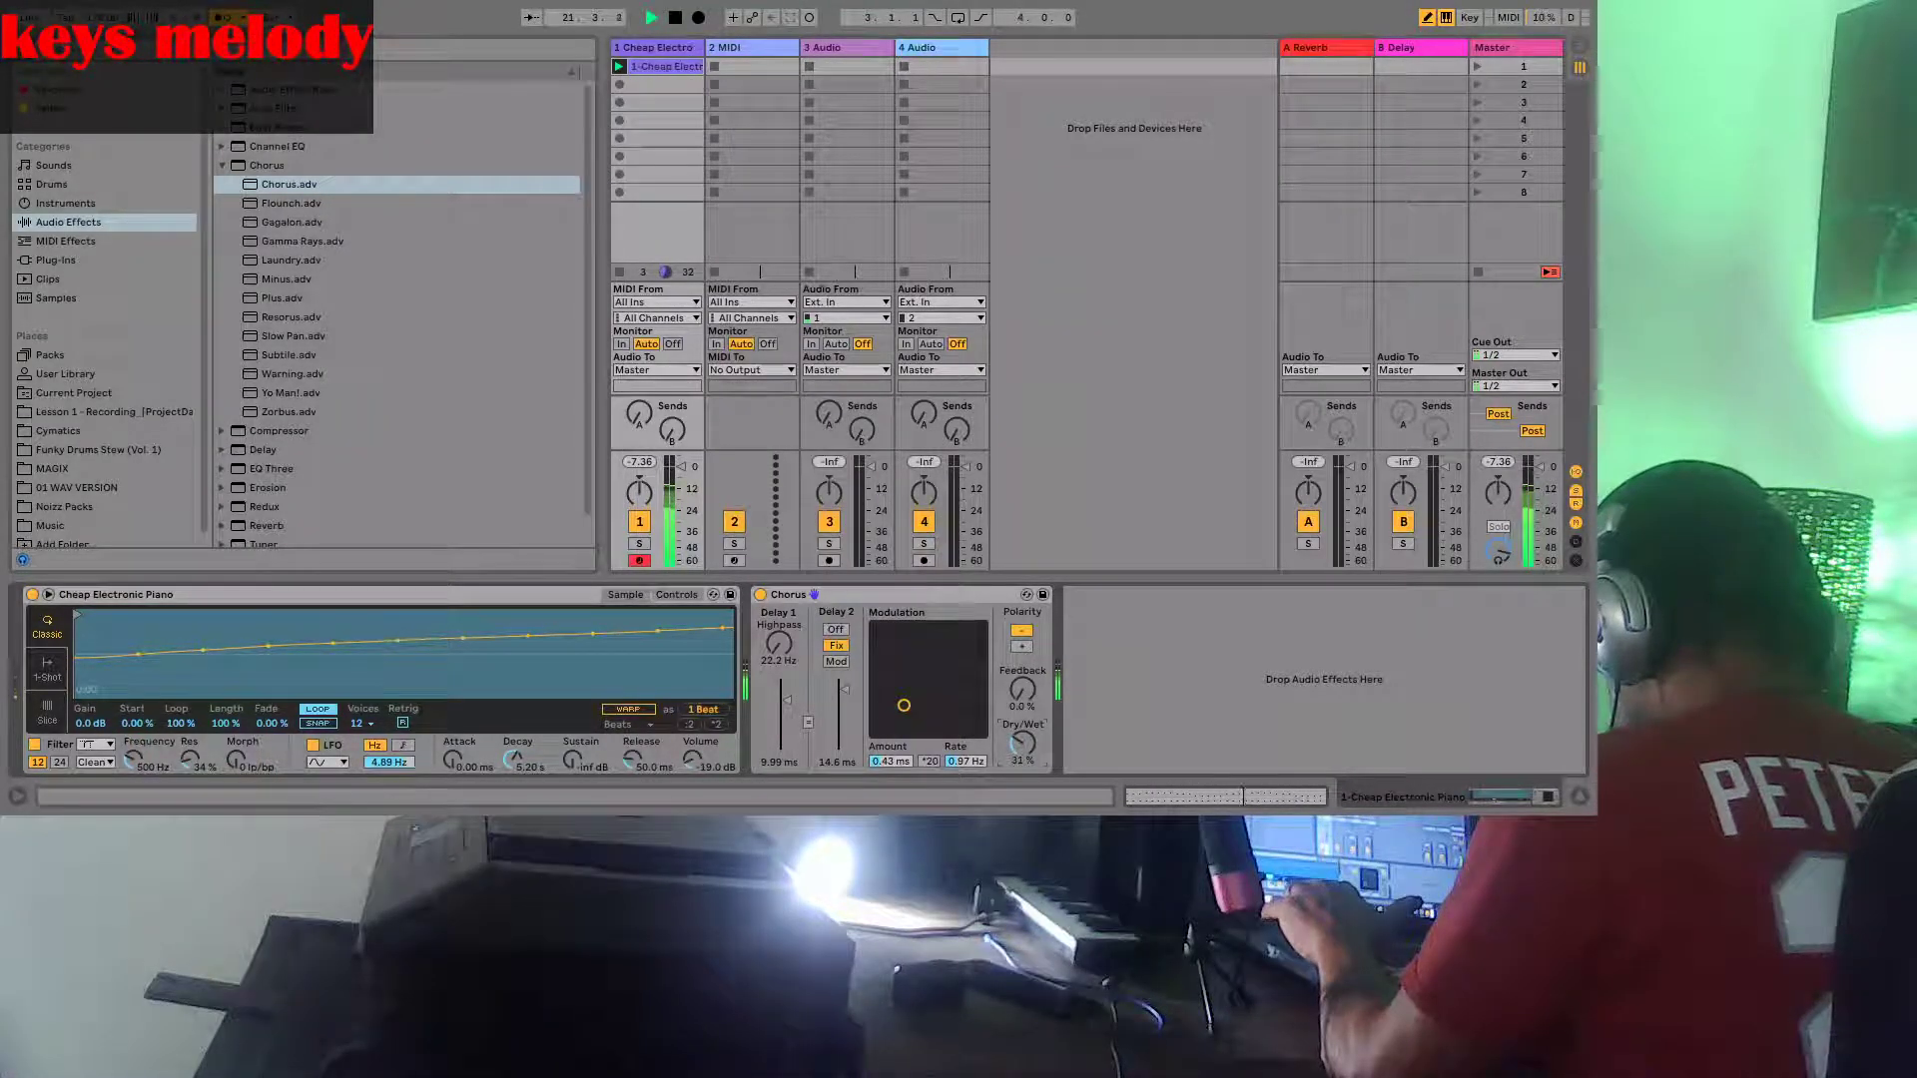
# Add the Ballad Reverb hall preset after the Chorus on the Cheap Electronic Piano track
pyautogui.click(225, 165)
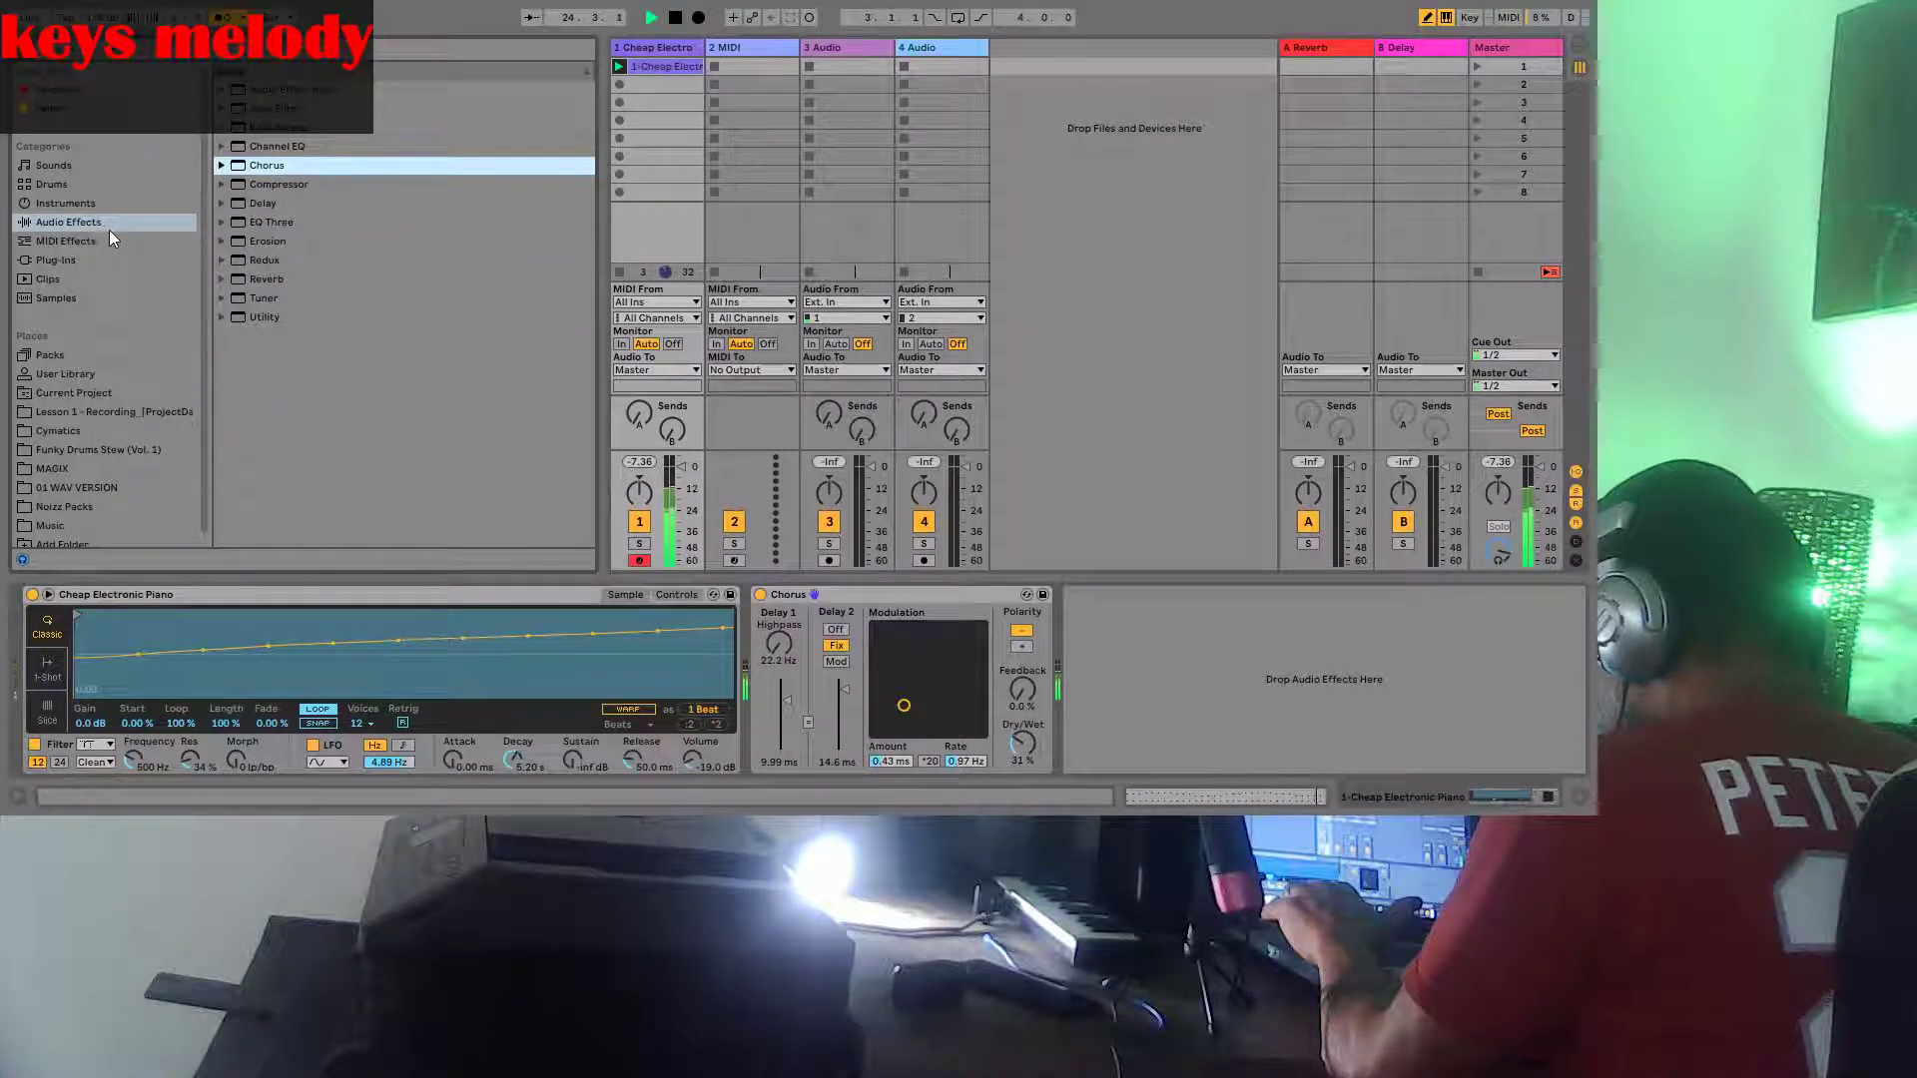
pyautogui.click(222, 278)
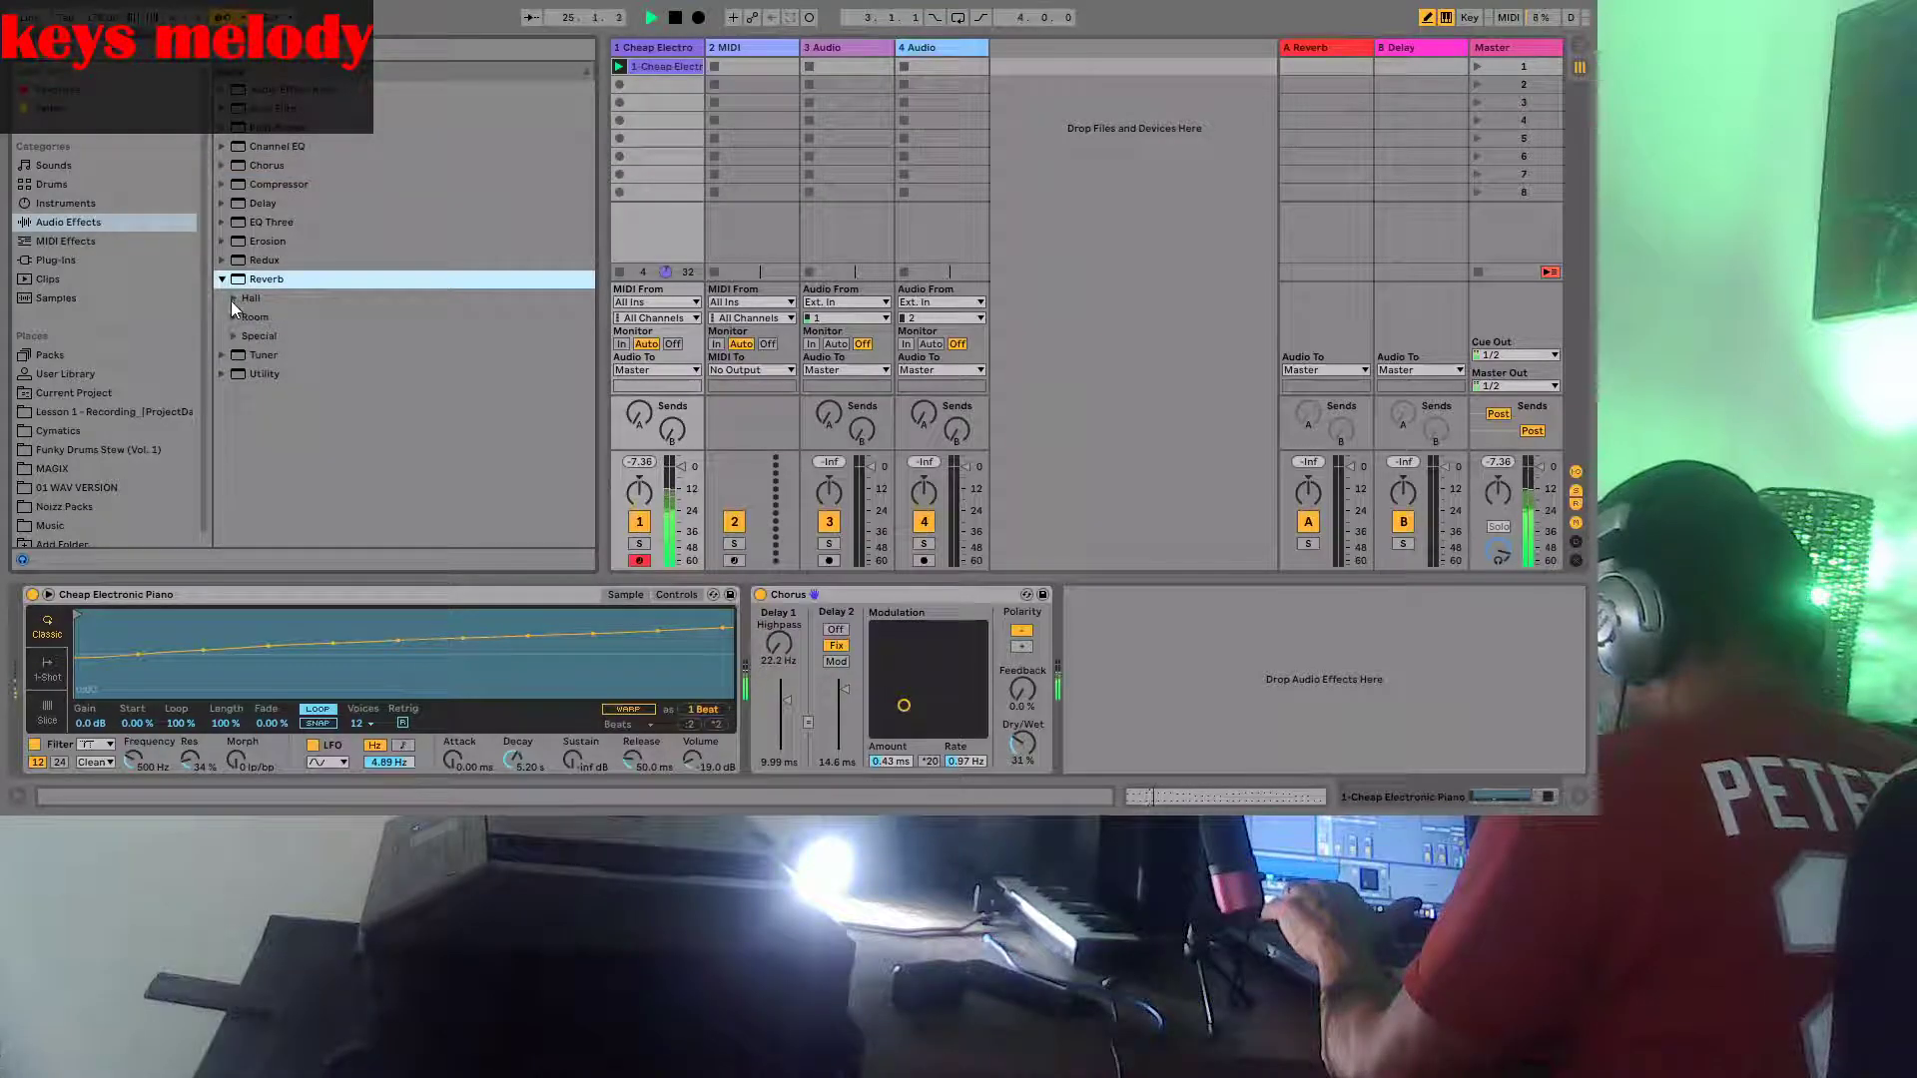
pyautogui.click(234, 298)
pyautogui.moveTo(271, 317); pyautogui.dragTo(1223, 705)
# Set the Ballad Reverb's Dry/Wet to 11%, stop playback and return to the start of the song
pyautogui.moveTo(1513, 764); pyautogui.dragTo(1513, 865)
pyautogui.moveTo(1531, 747); pyautogui.dragTo(1532, 748)
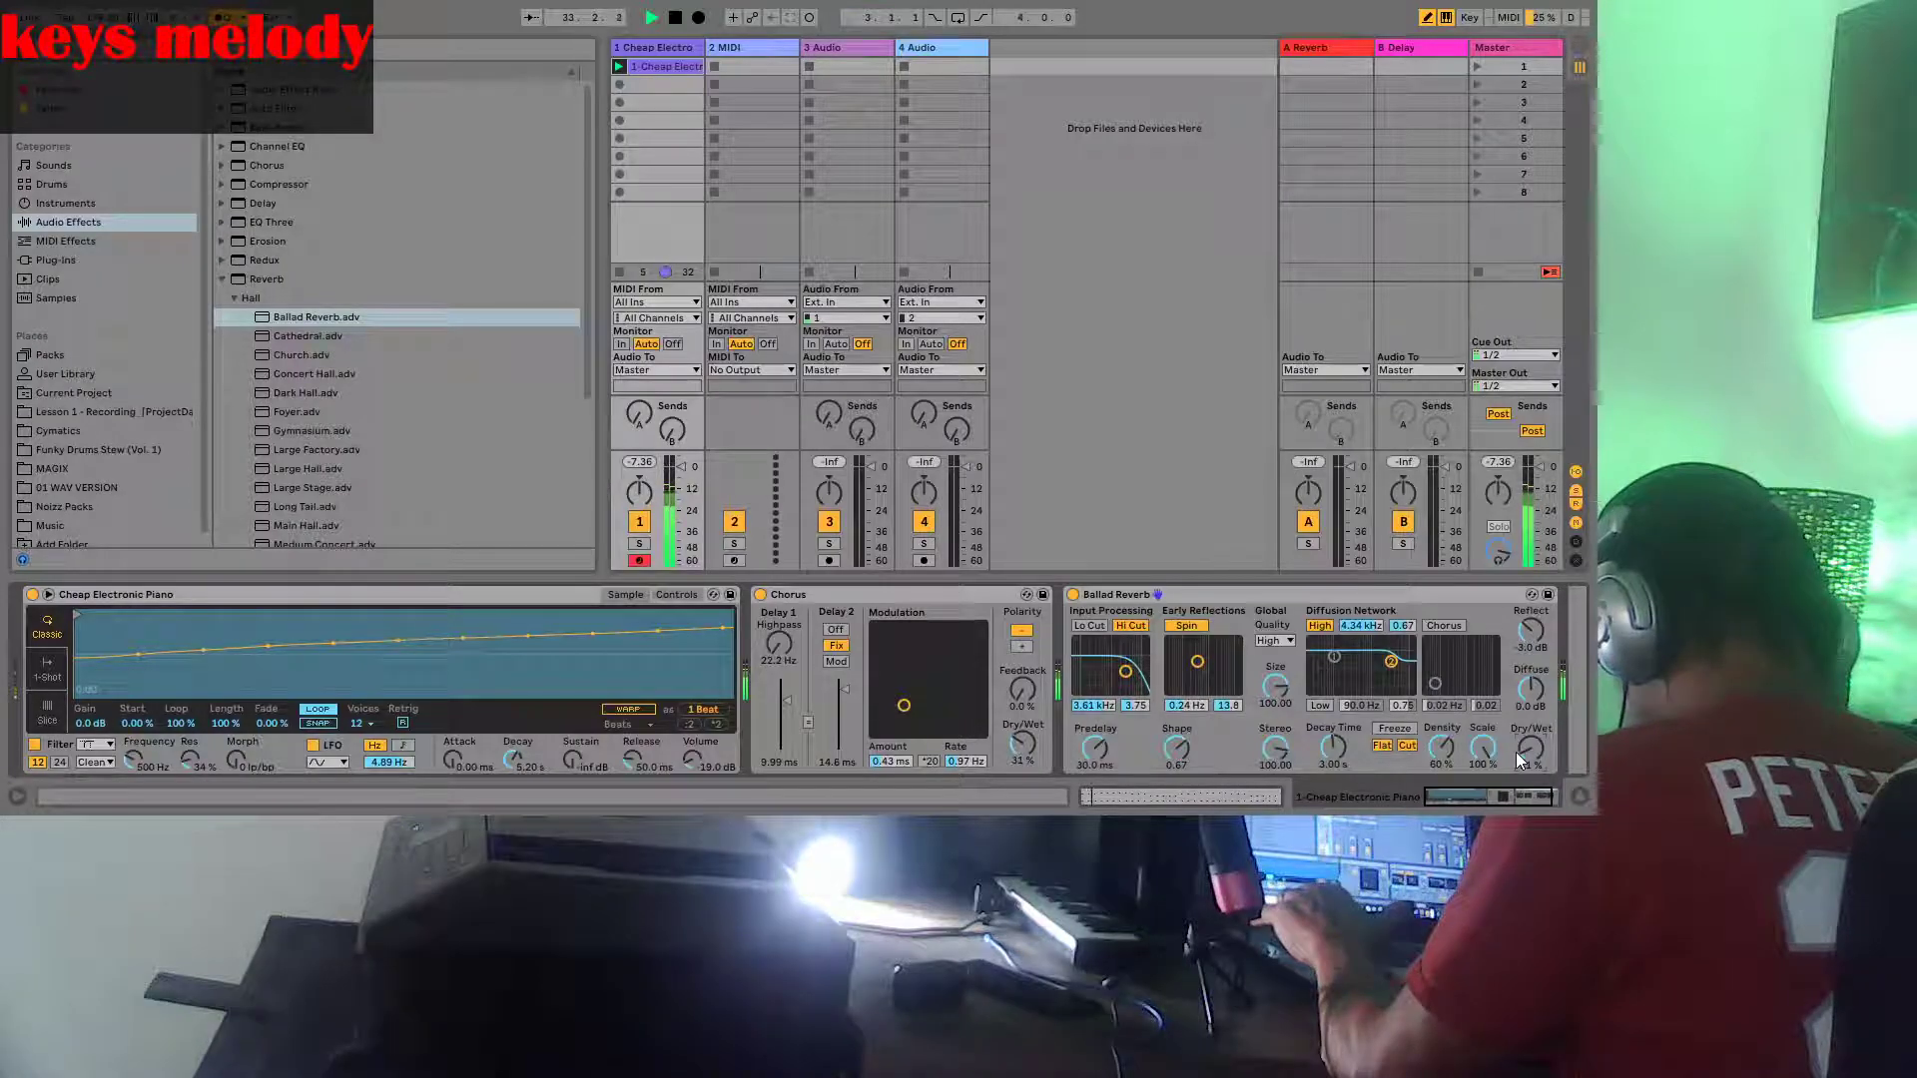
pyautogui.click(675, 19)
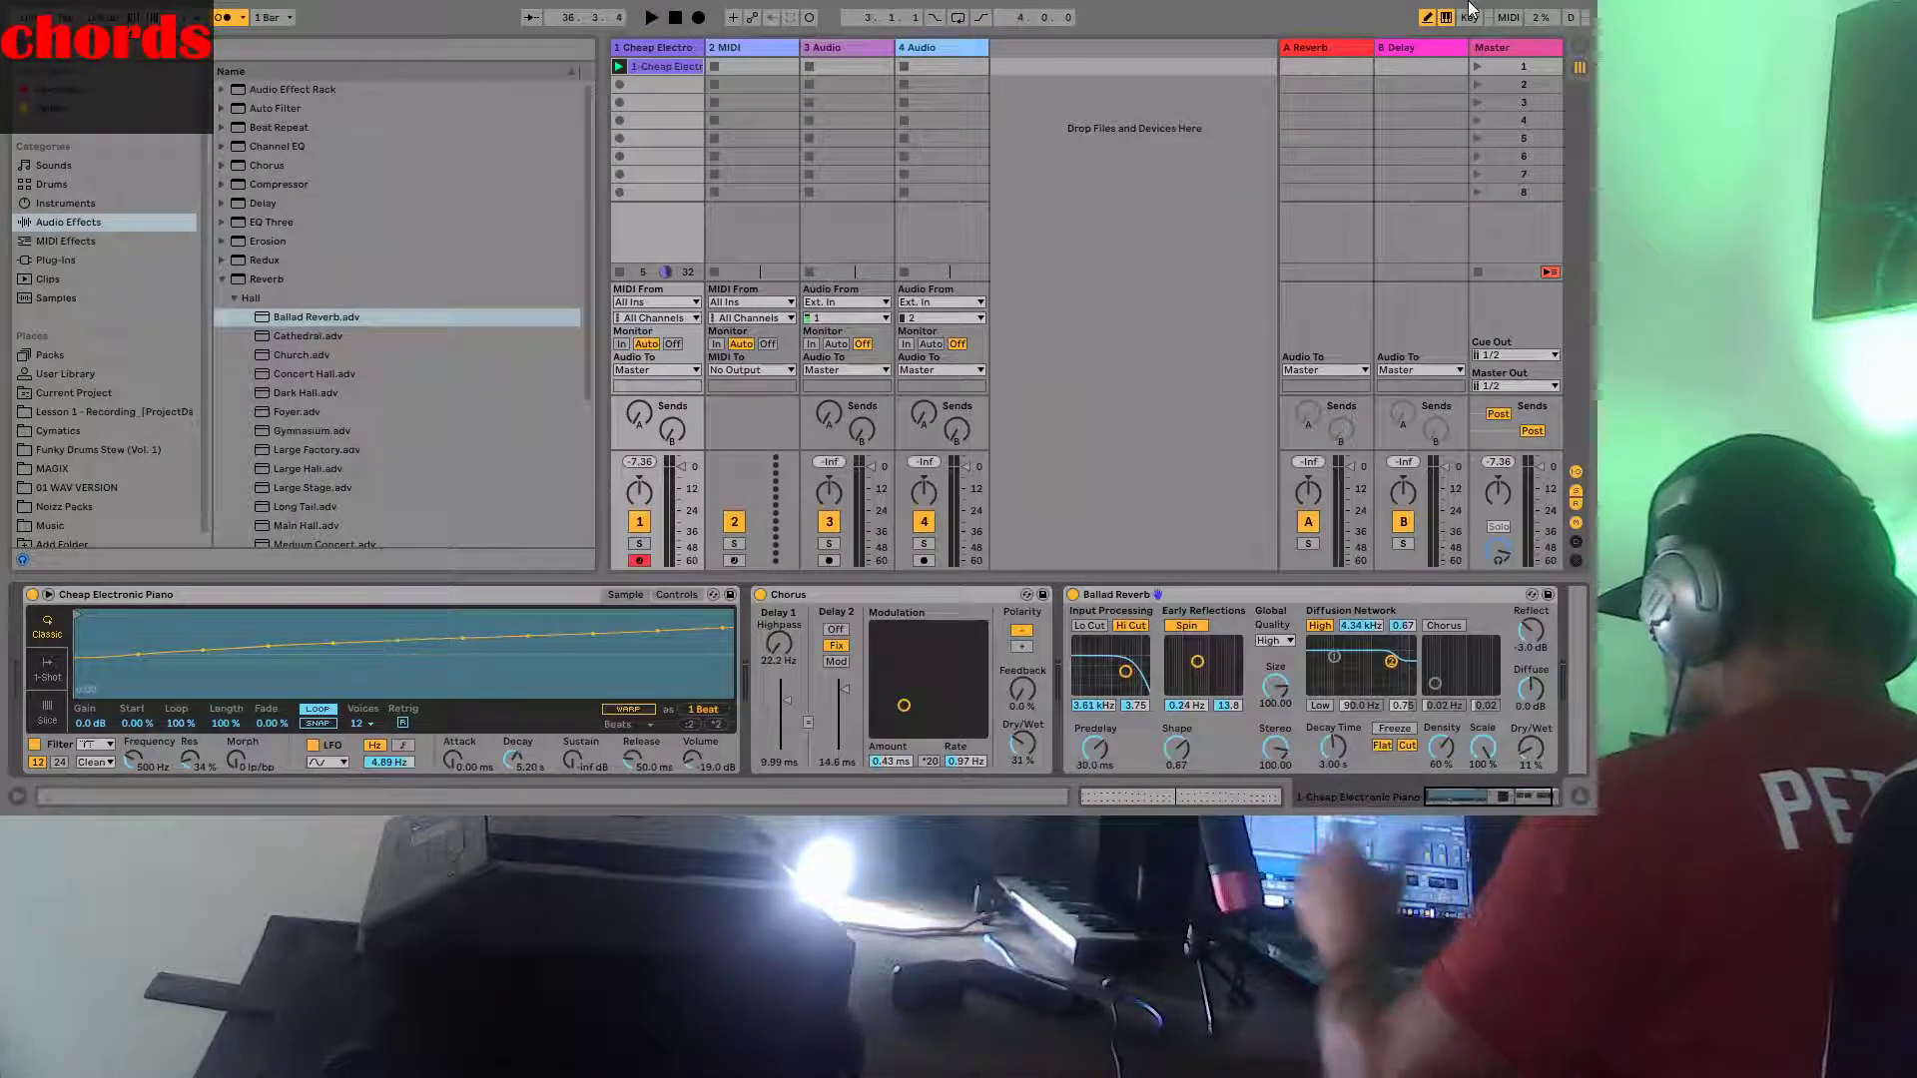
pyautogui.click(675, 17)
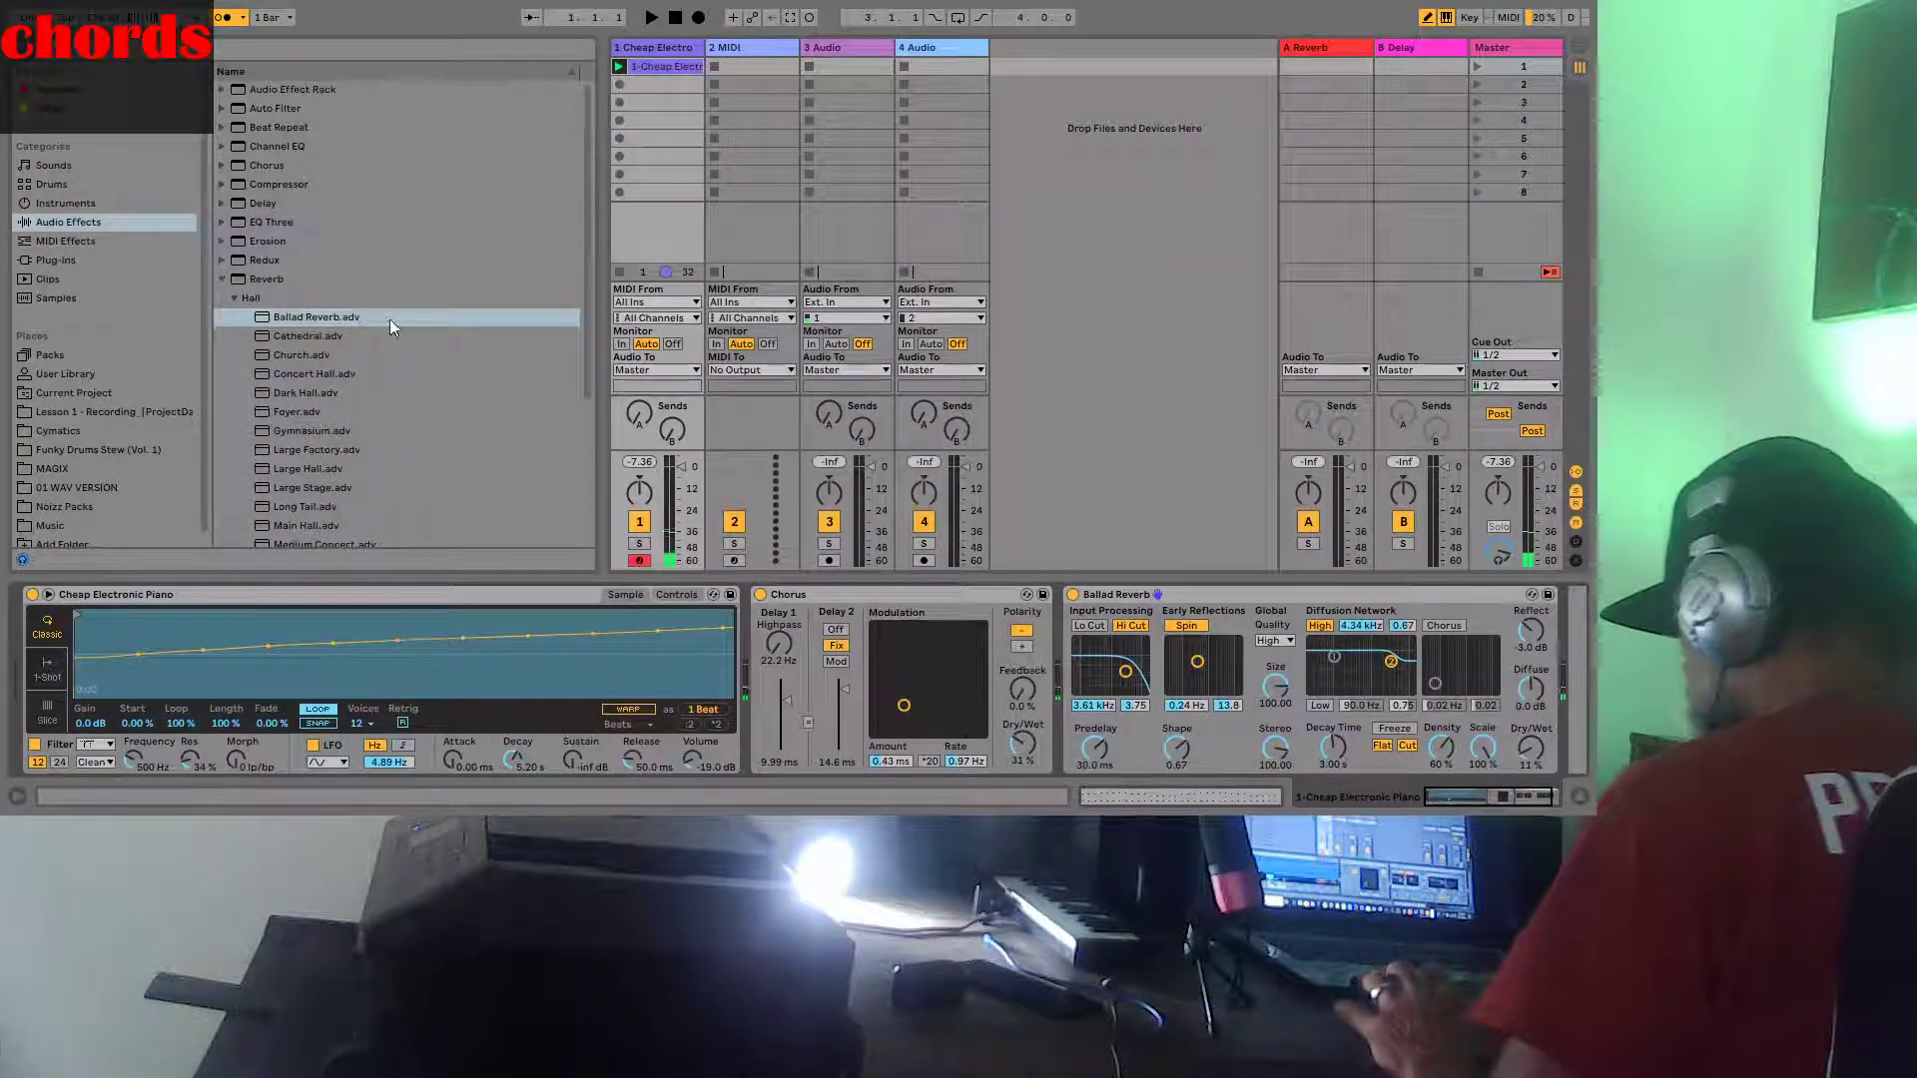
# Audition the Softchord, Simplest Piano, Grand Piano and E-Piano Cmin7 Chord instrument presets as possible chord sounds
pyautogui.click(231, 298)
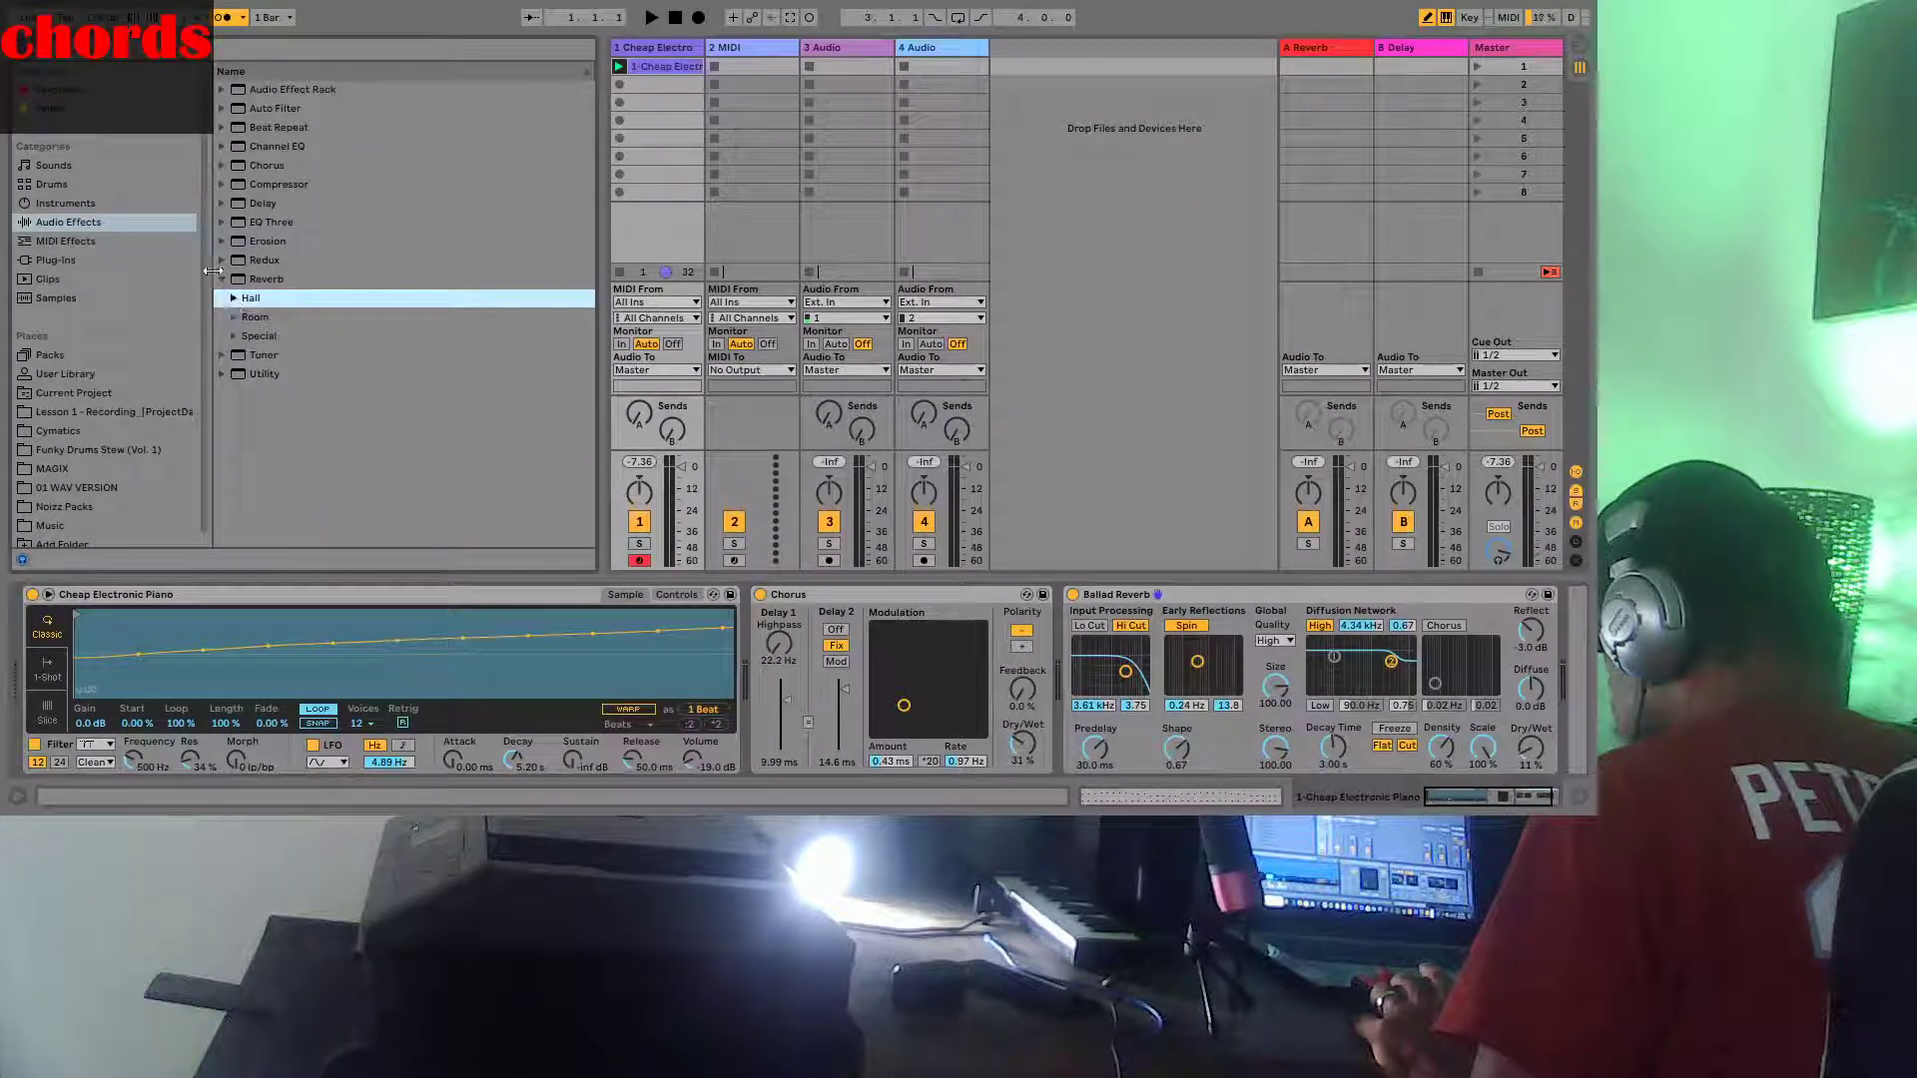
pyautogui.click(221, 278)
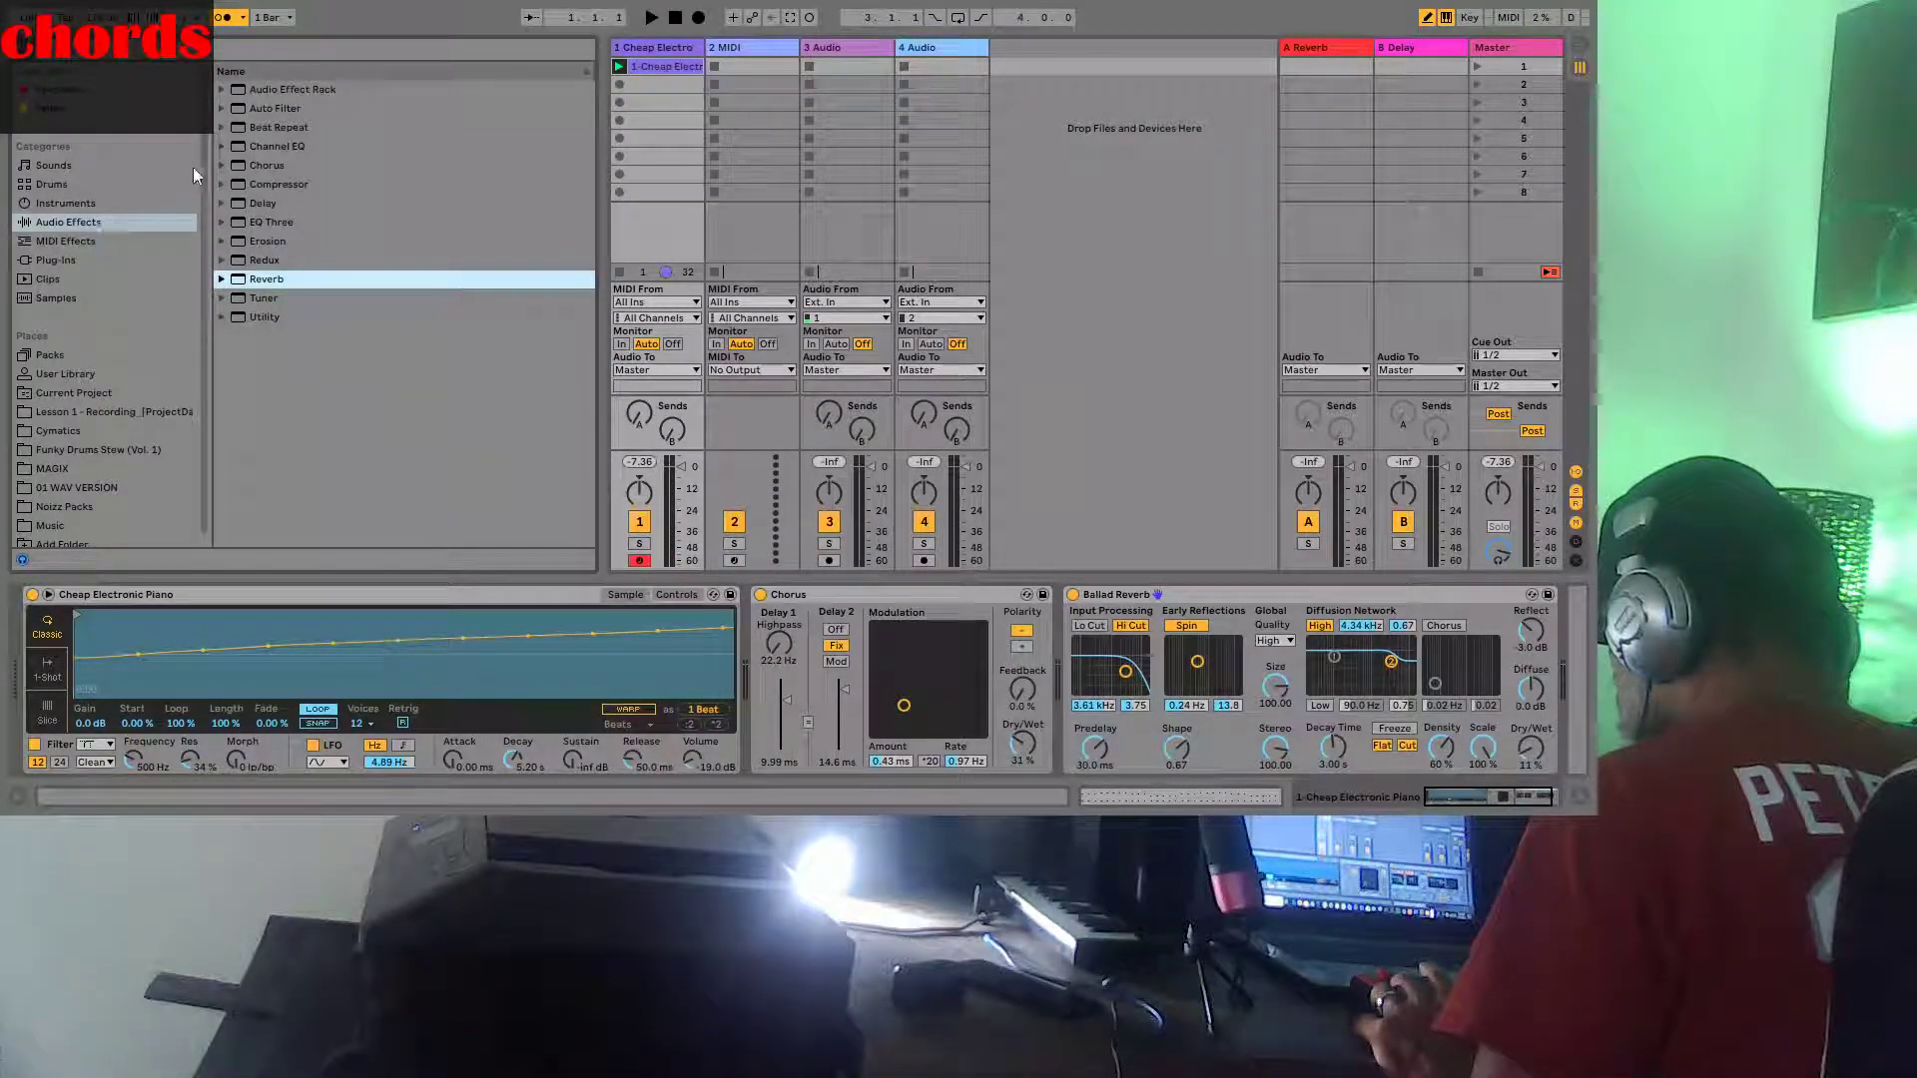
pyautogui.click(61, 202)
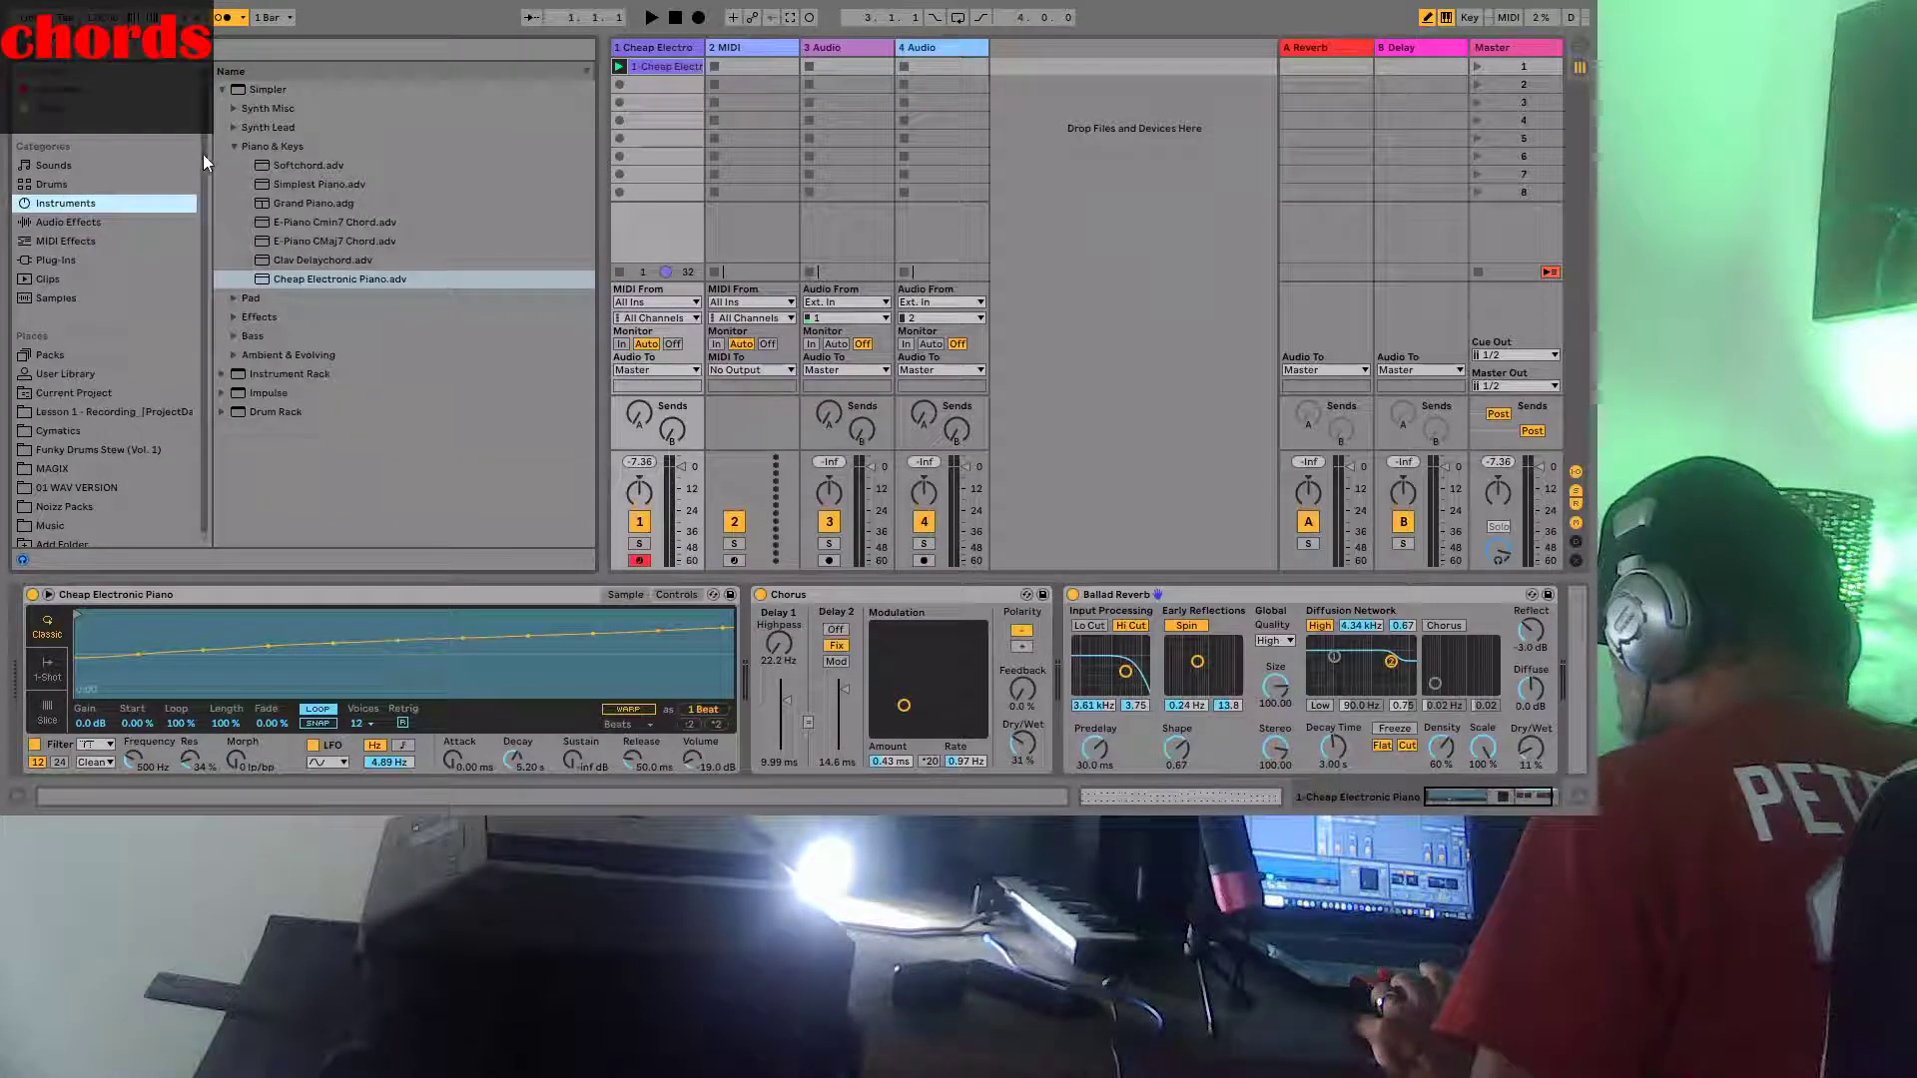
pyautogui.click(289, 202)
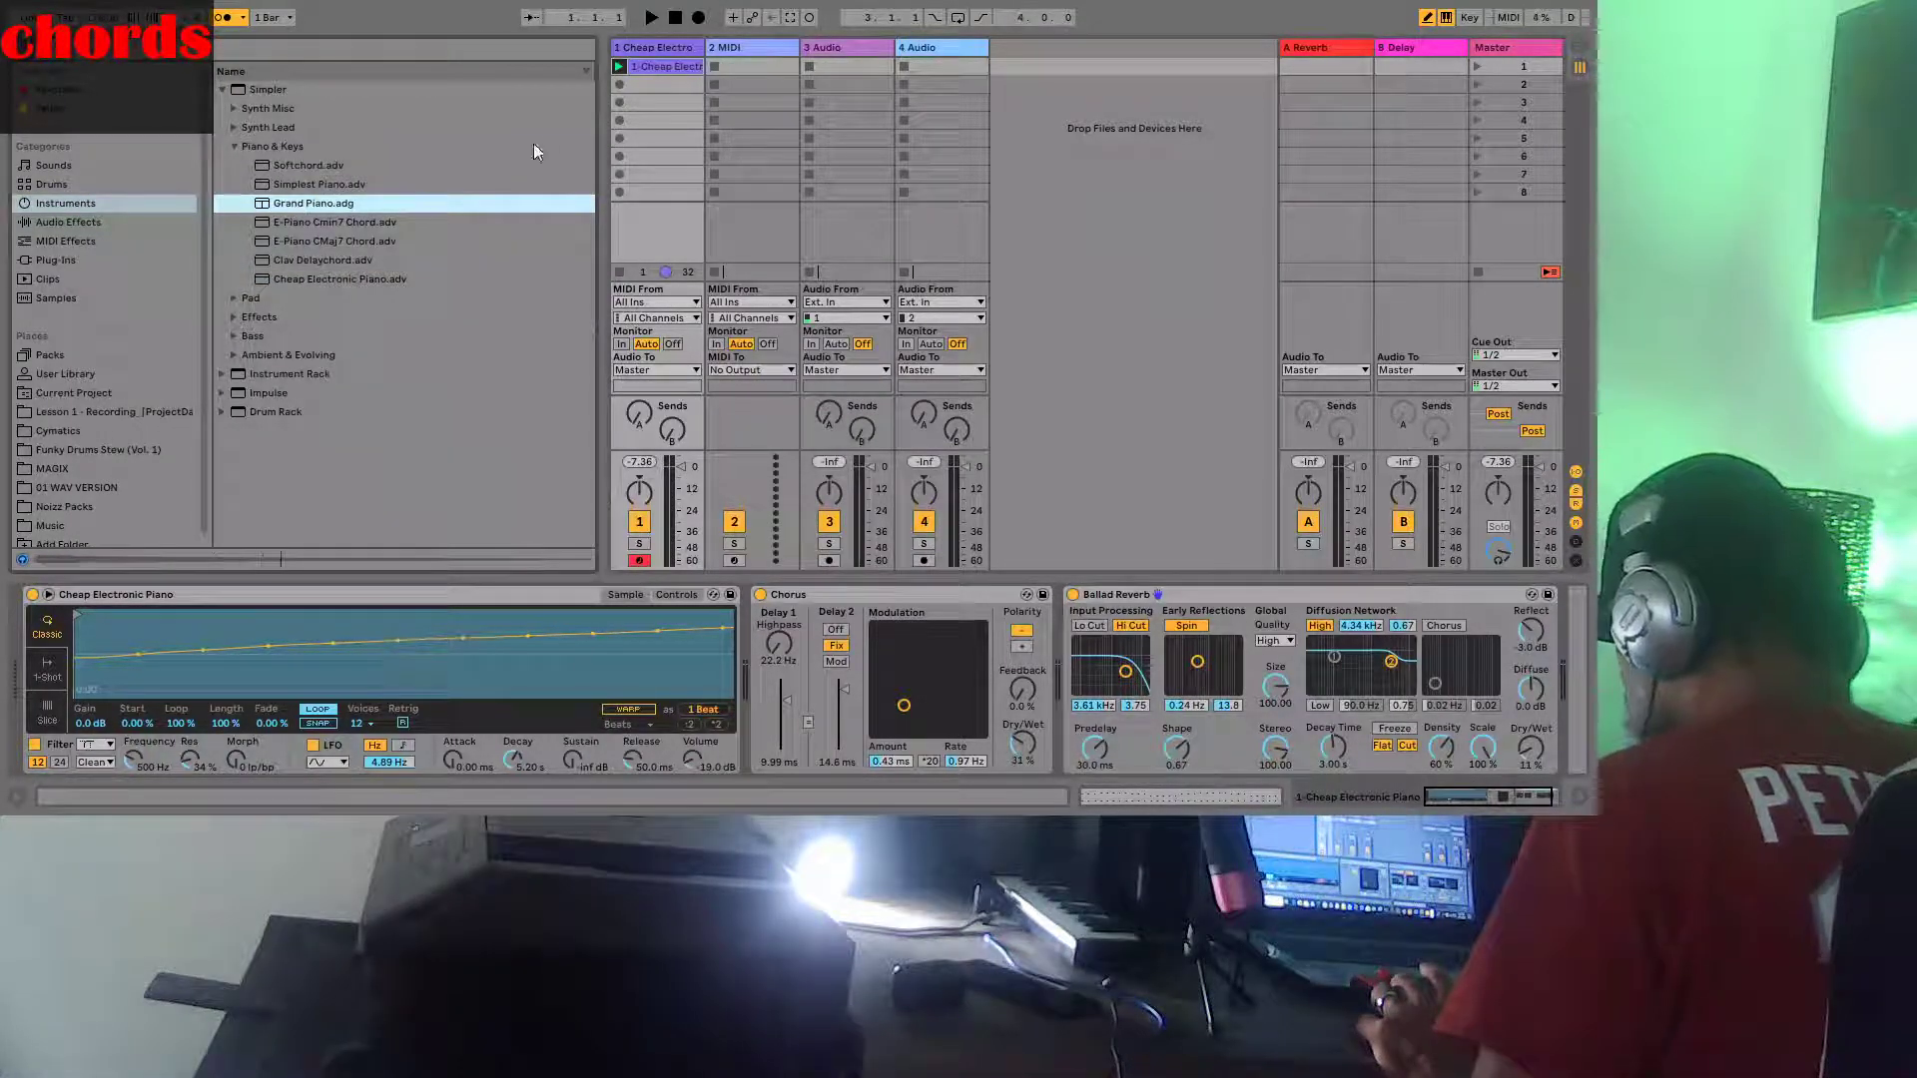
pyautogui.keyDown('shift'); pyautogui.click(369, 165); pyautogui.keyUp('shift')
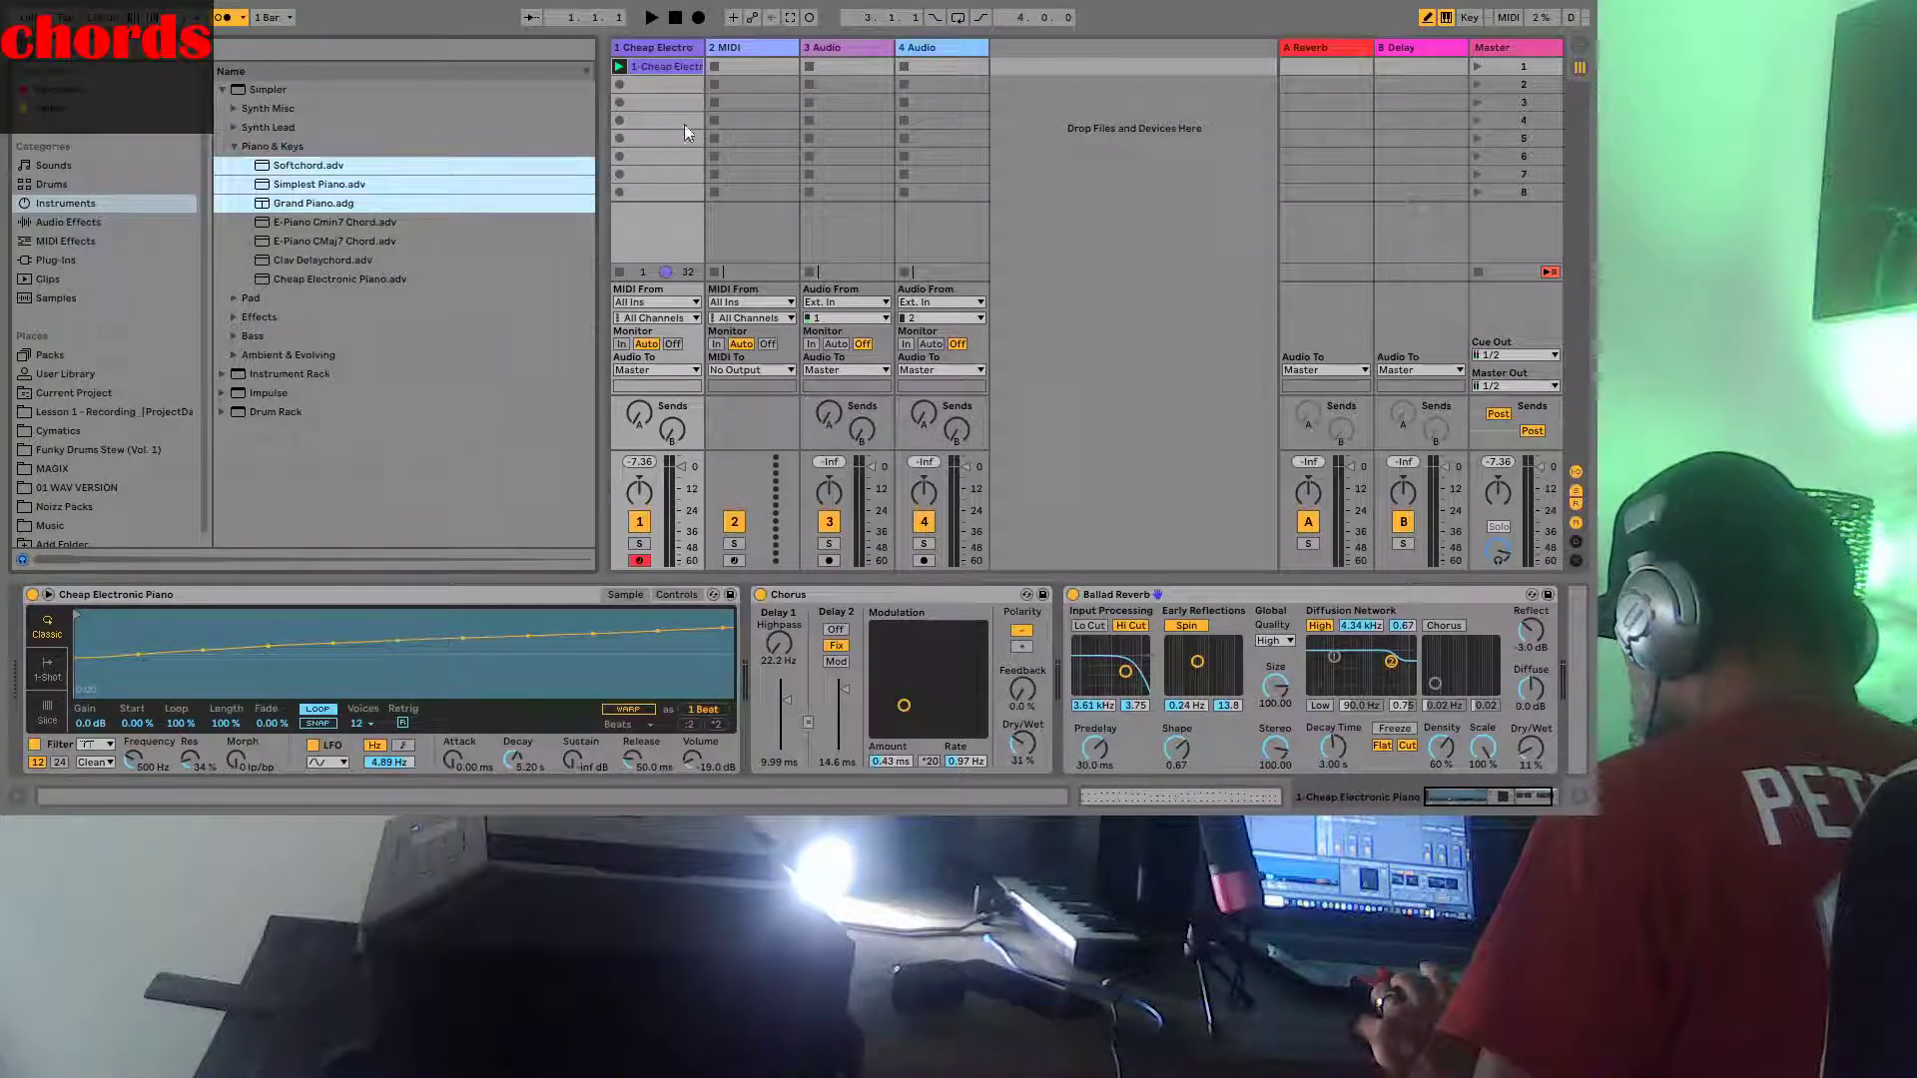
pyautogui.click(396, 164)
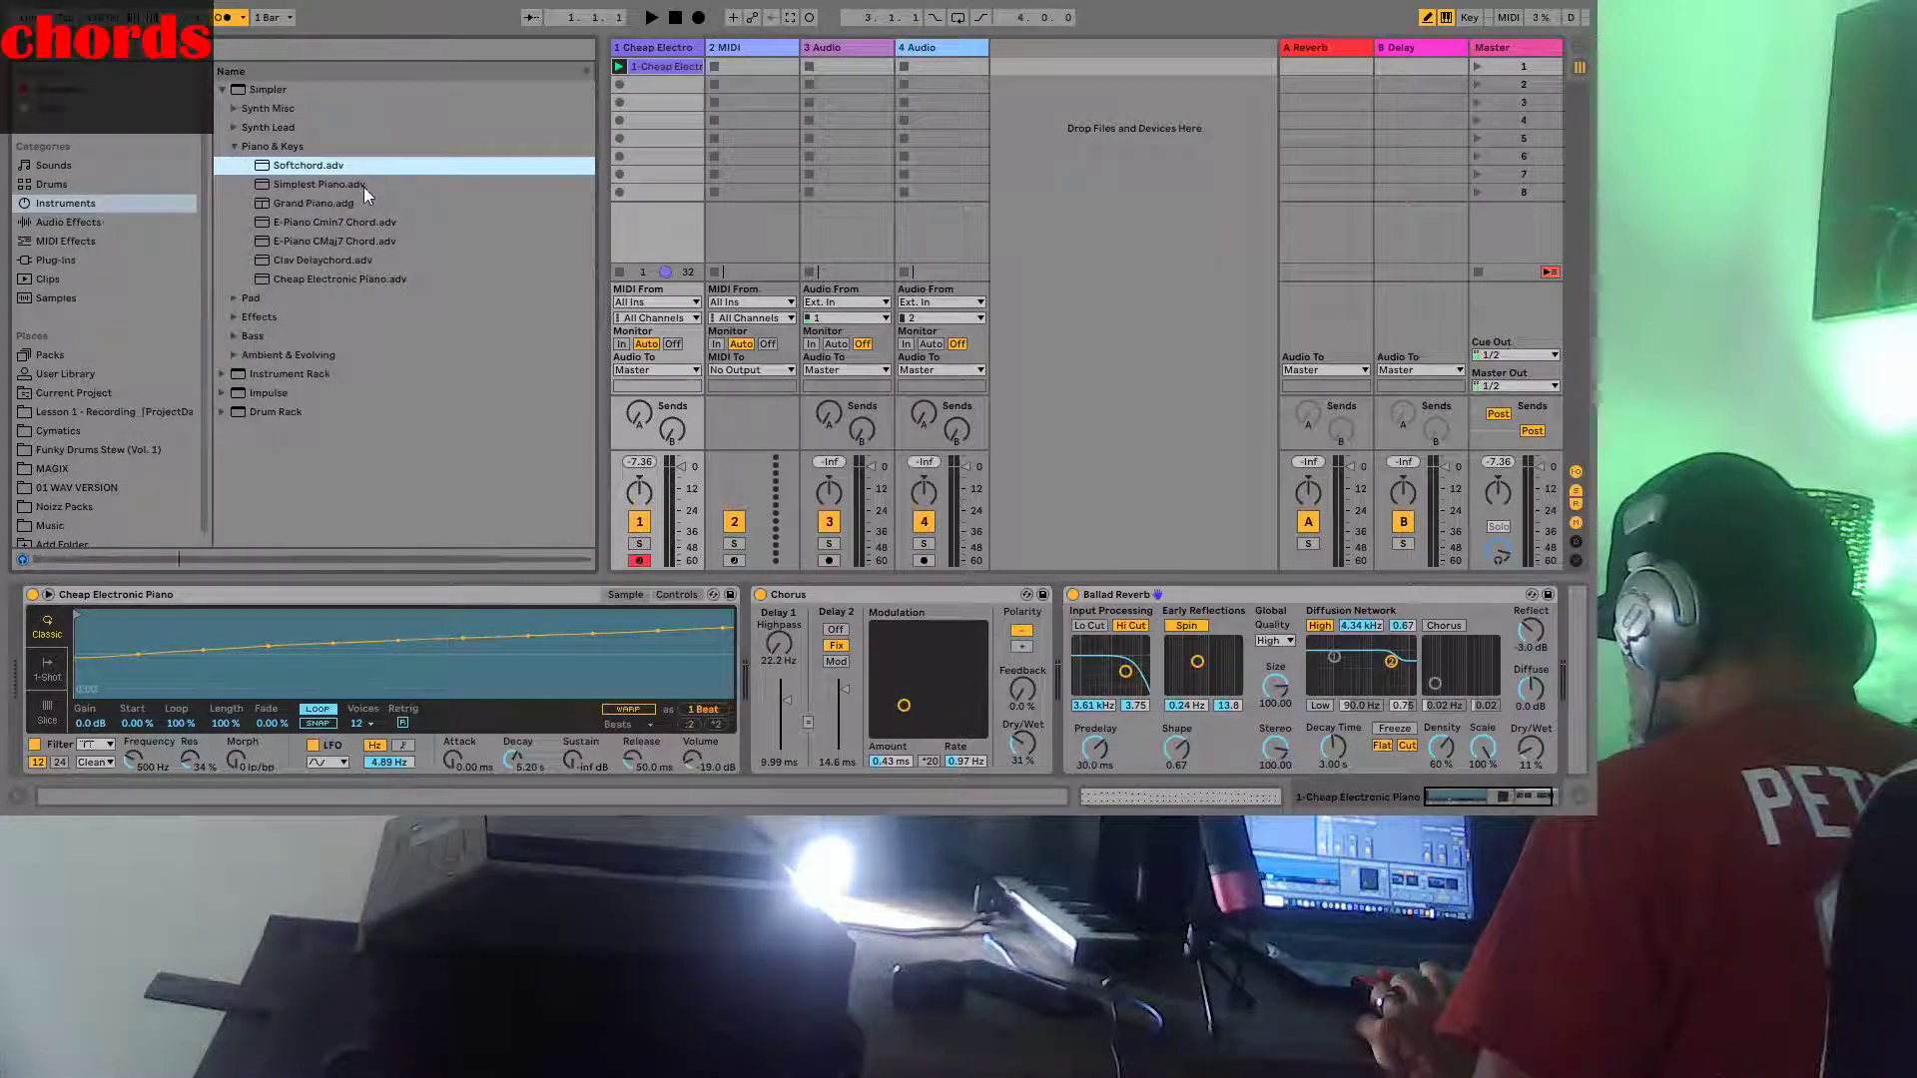
pyautogui.click(363, 185)
pyautogui.click(356, 201)
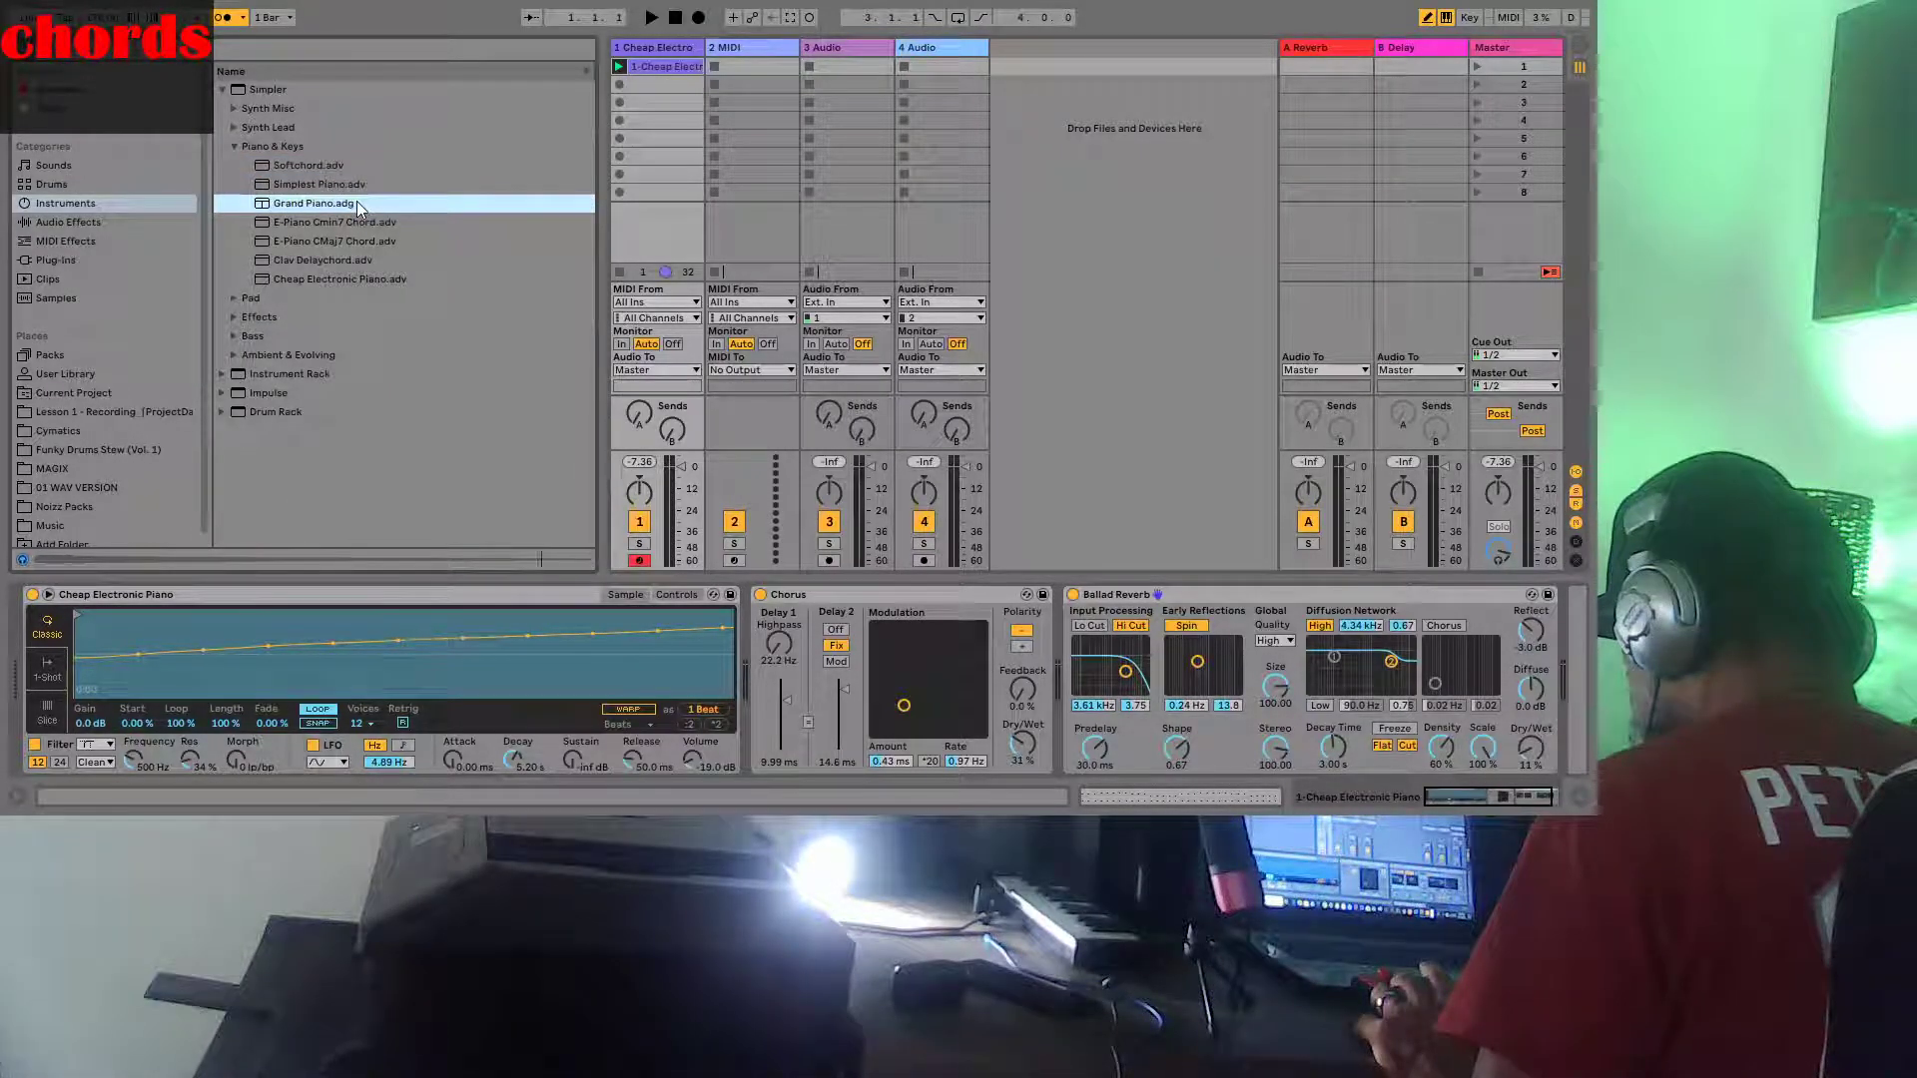
pyautogui.click(349, 223)
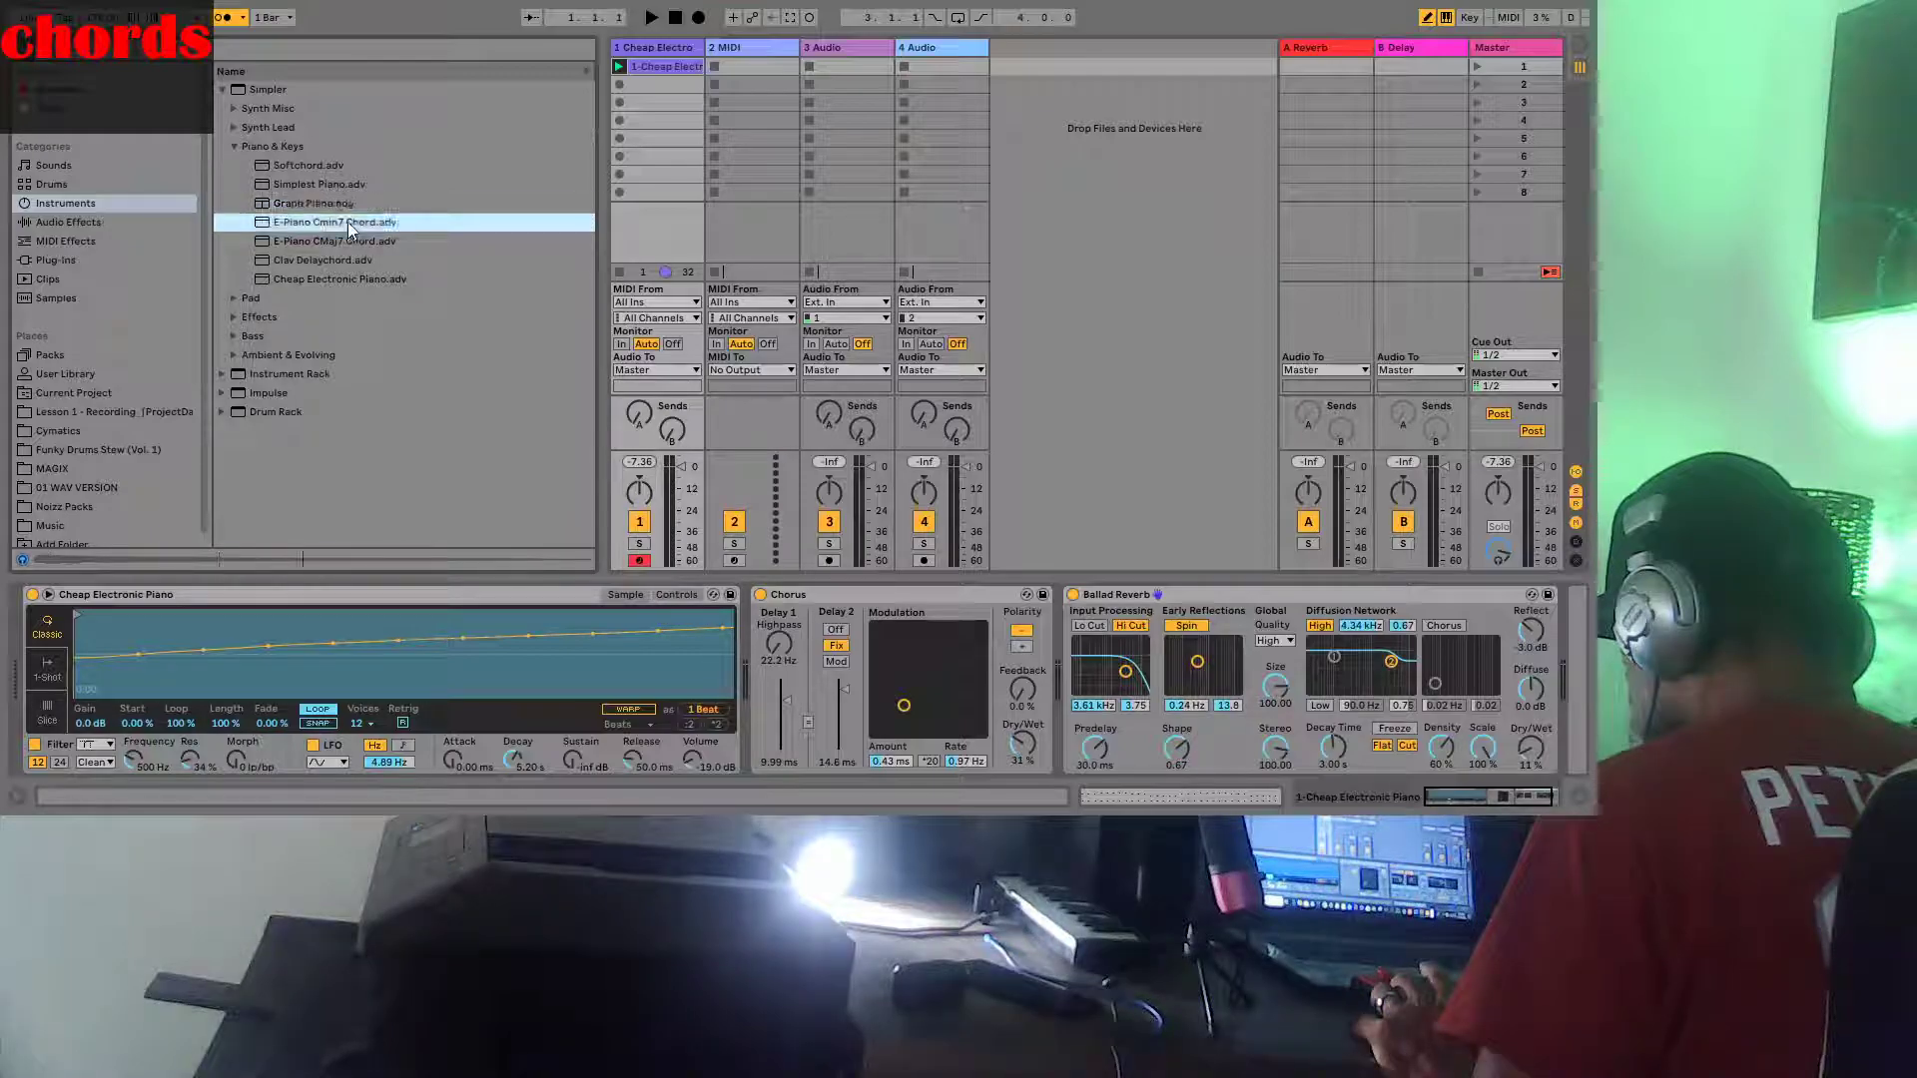
# Audition the Simpler pad presets for the chord sound, including Jarble Ambience Pad, Warm Bubbly Pad, Thicket Wail Pad and Sweeper Saege Pad
pyautogui.click(246, 298)
pyautogui.click(295, 298)
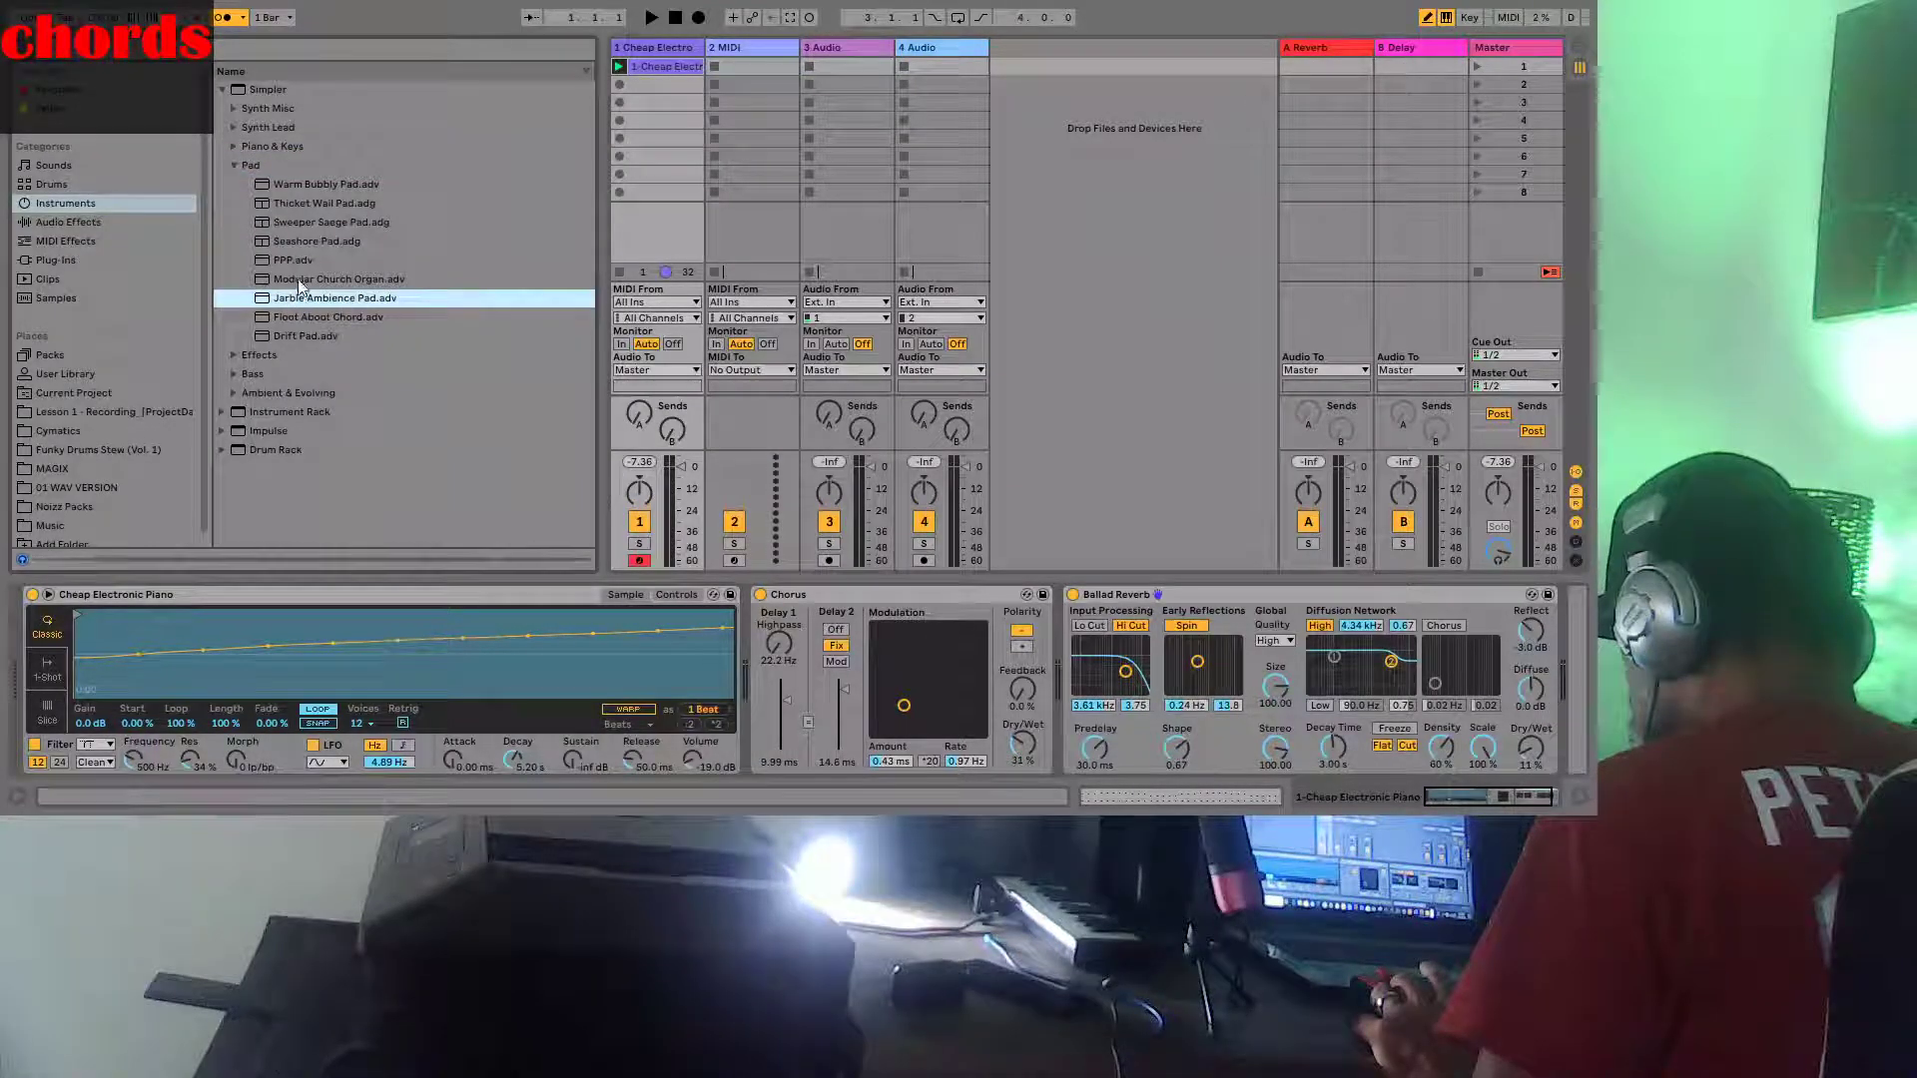
pyautogui.click(325, 188)
pyautogui.click(319, 205)
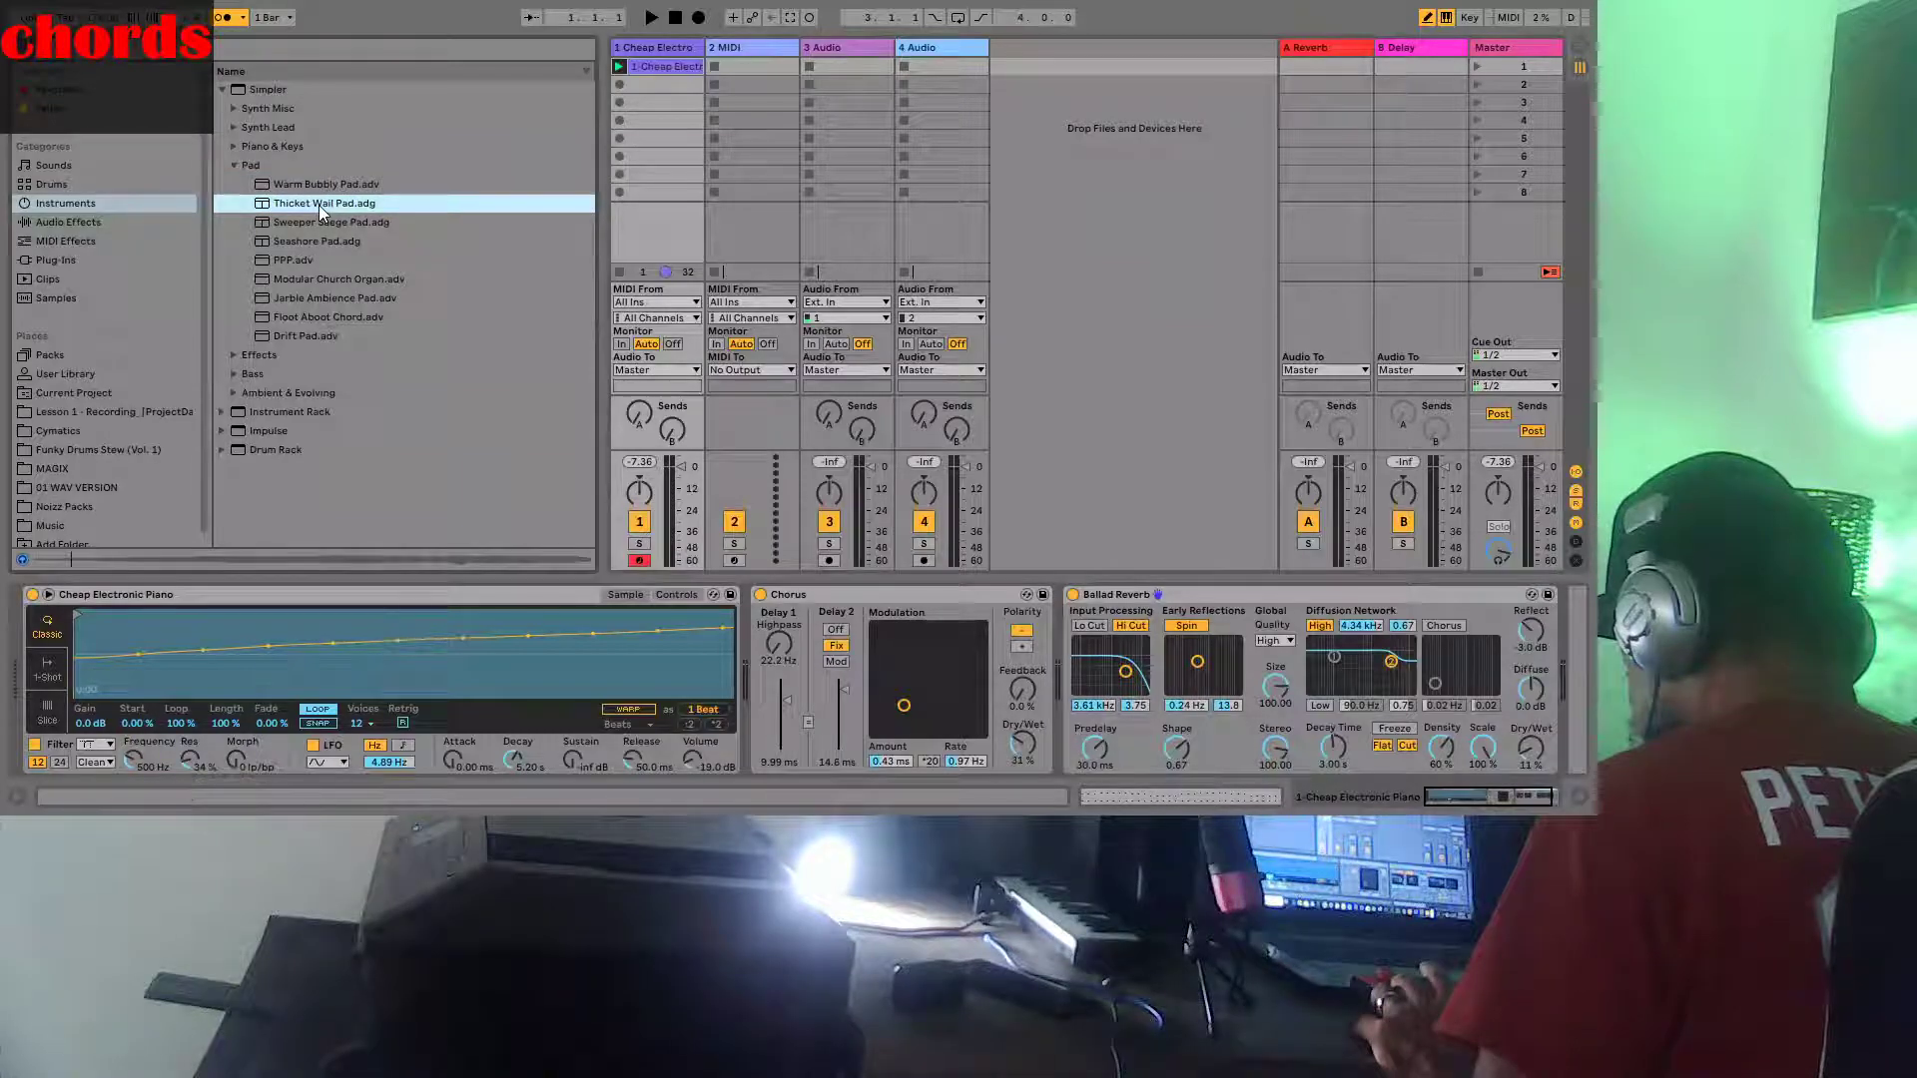
pyautogui.click(309, 224)
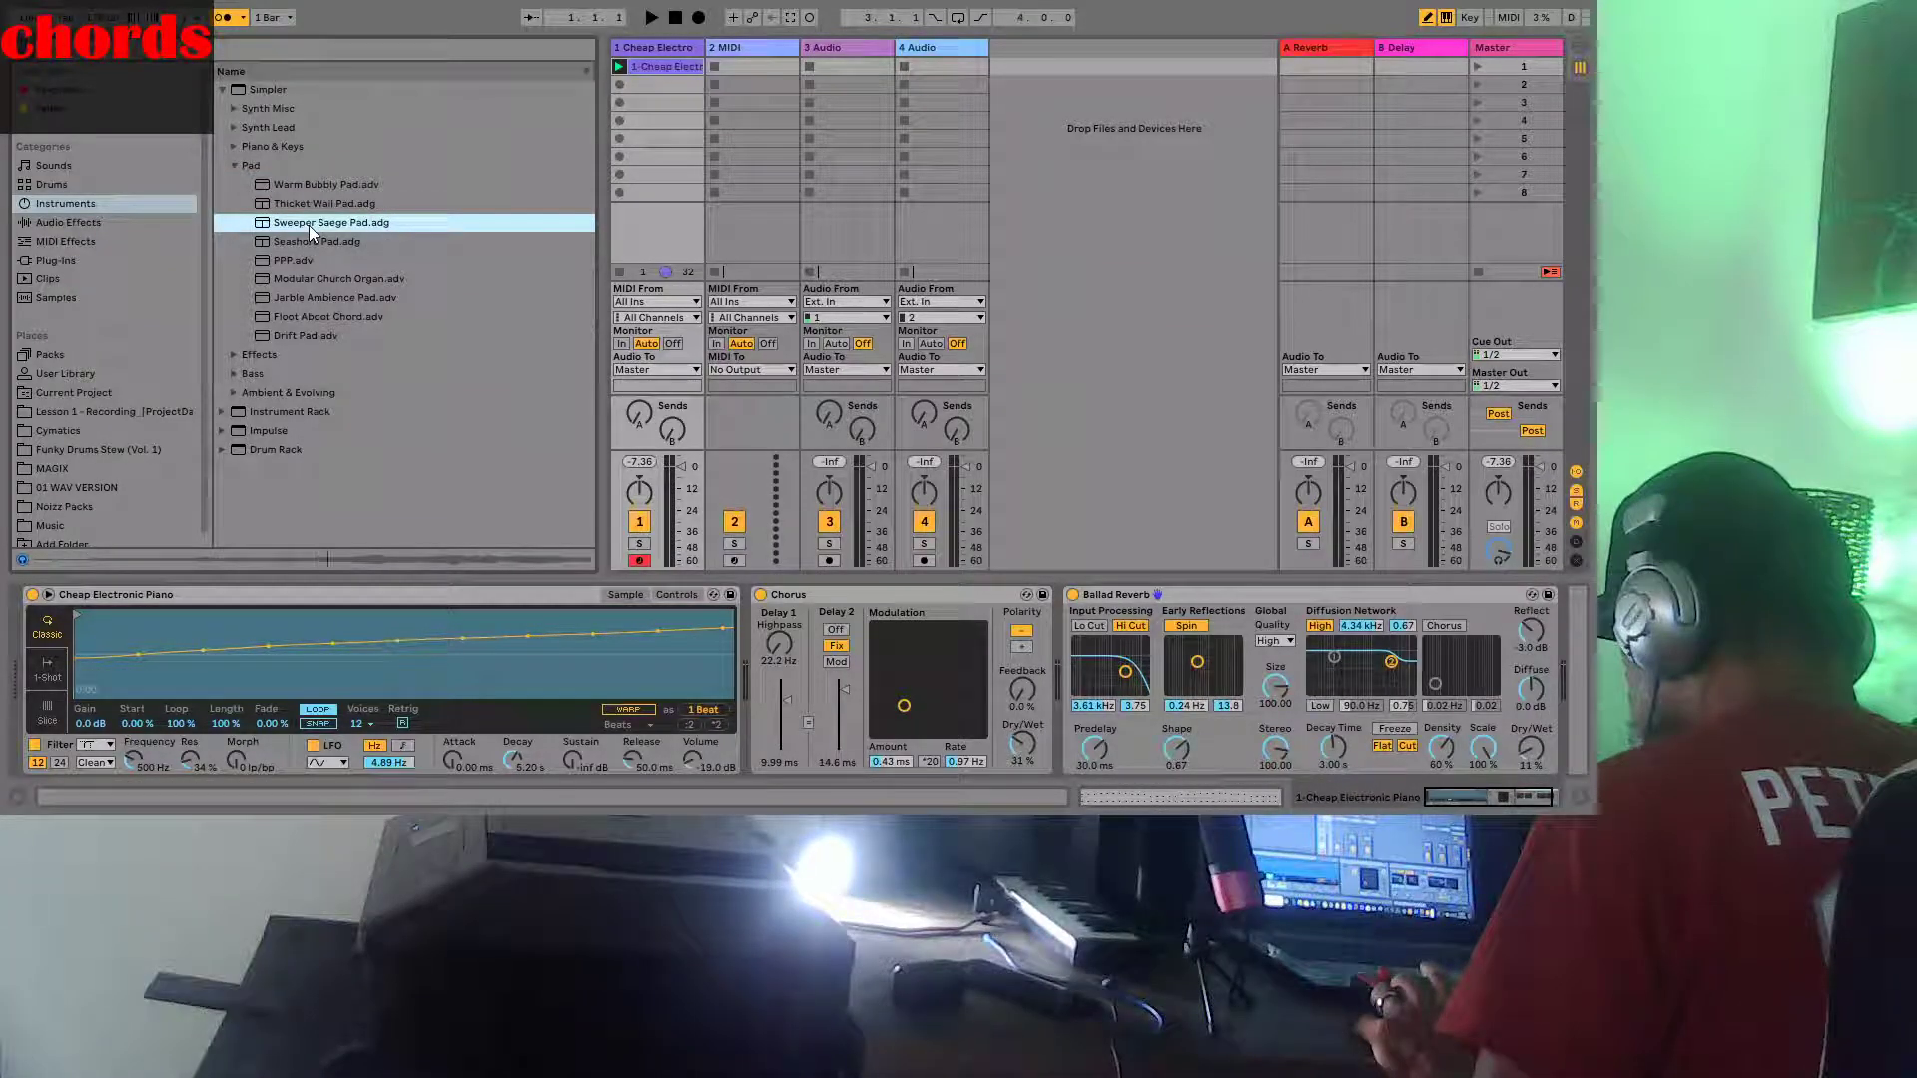
# Load the Sweeper Saege Pad onto the second MIDI track and try it against the playing melody
pyautogui.click(751, 47)
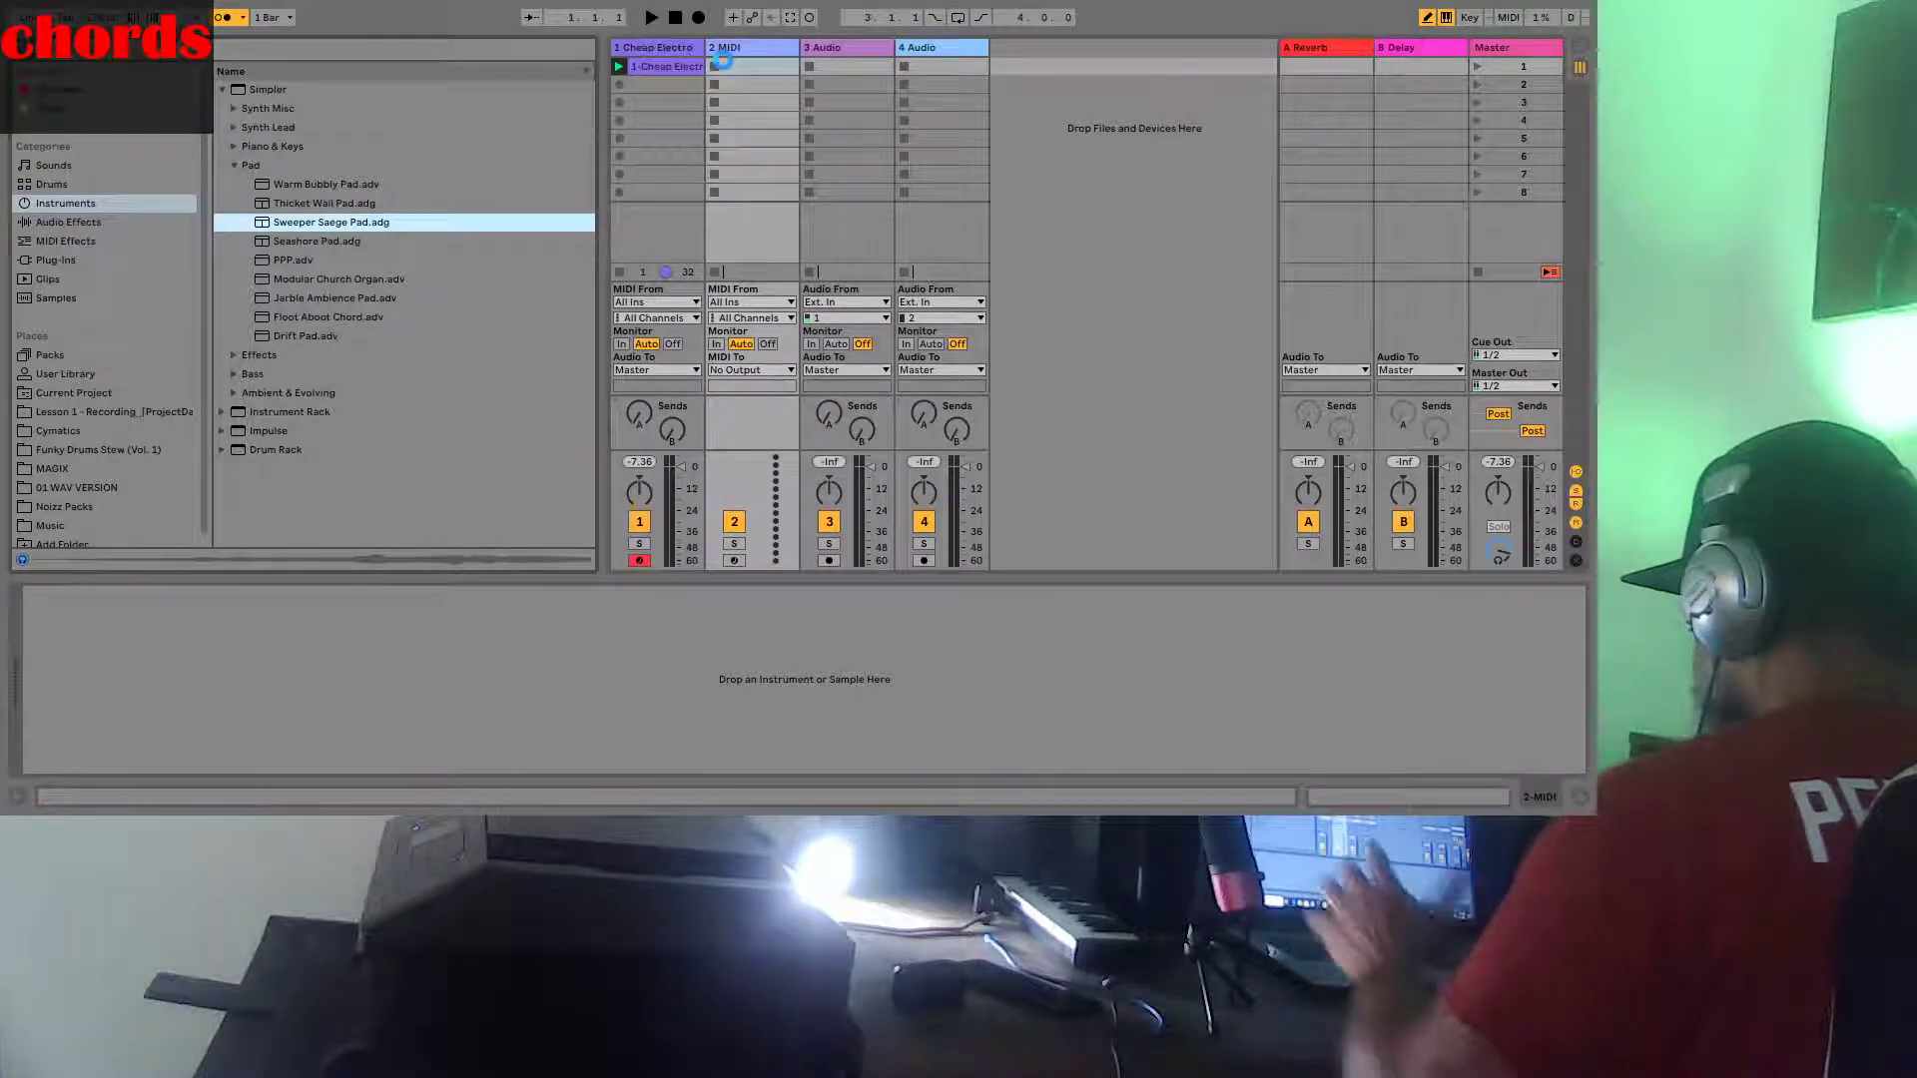
pyautogui.moveTo(723, 60); pyautogui.dragTo(723, 60)
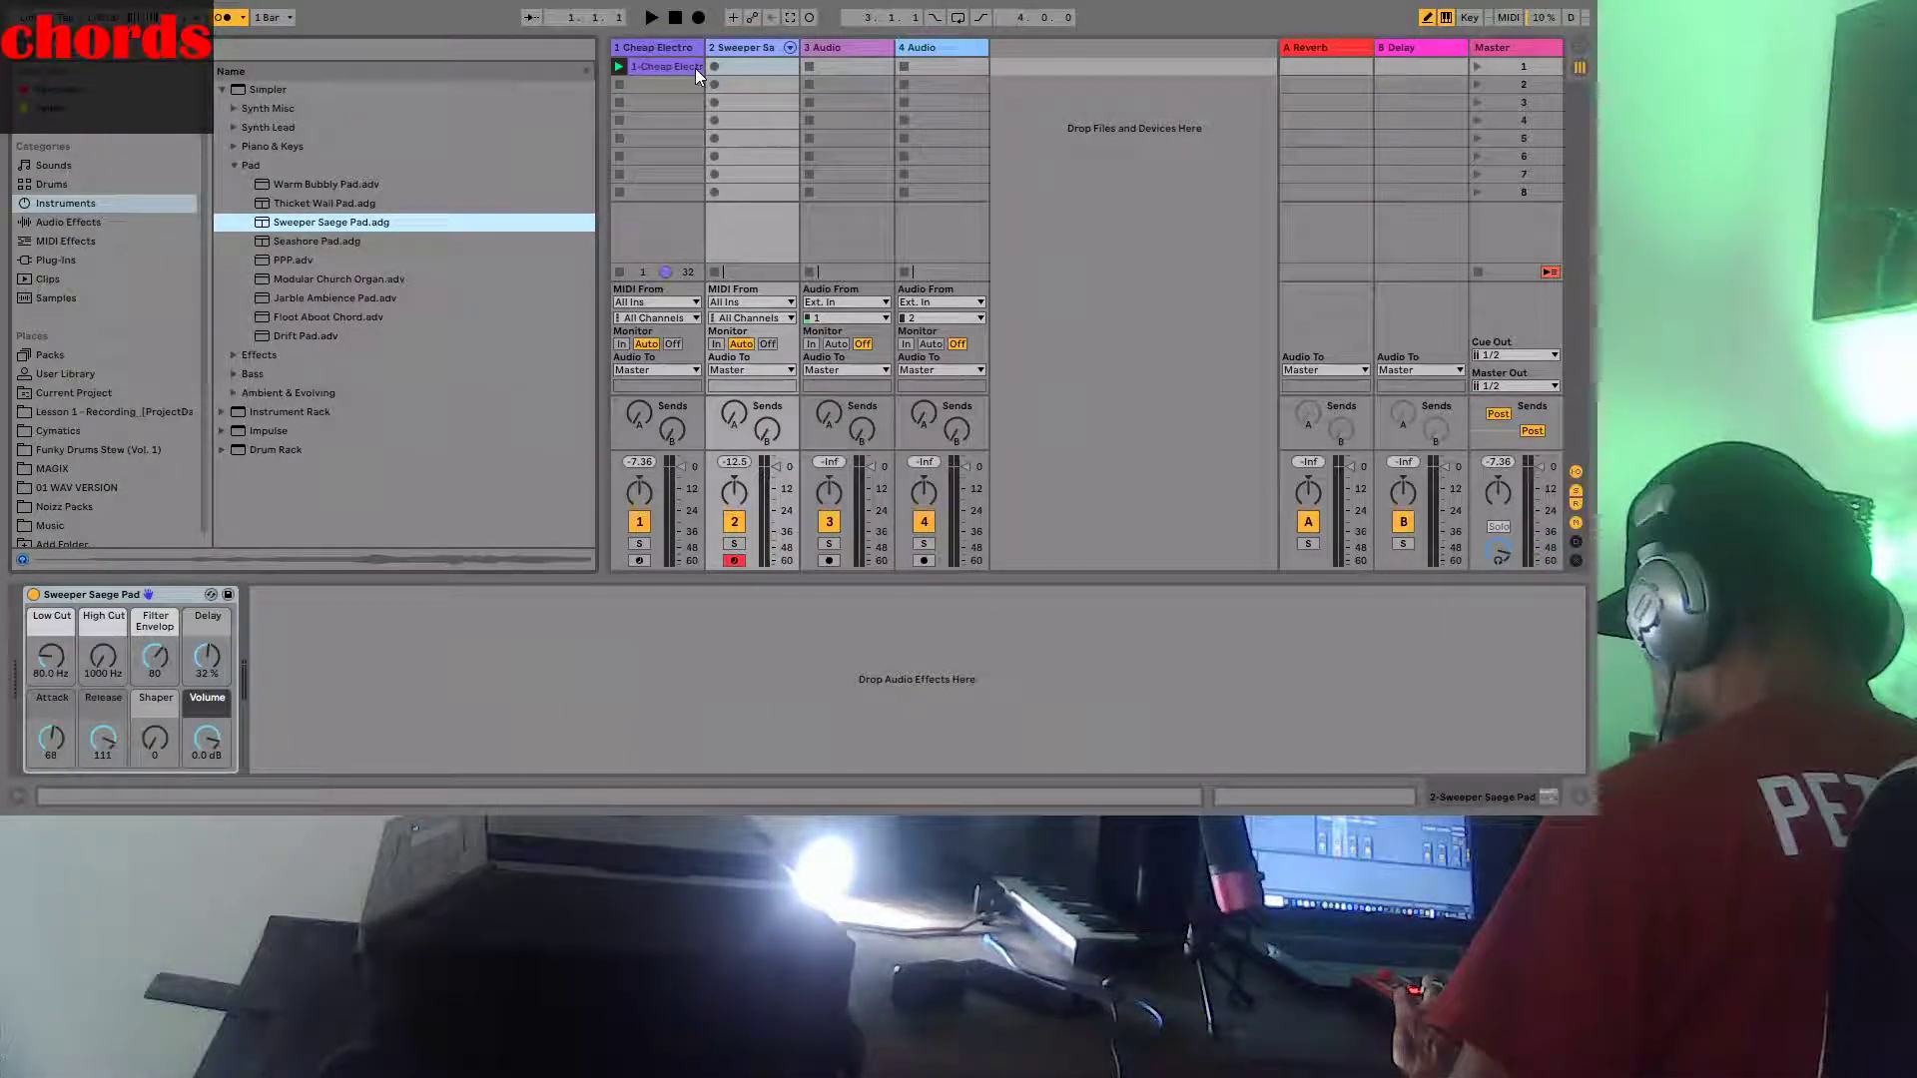
pyautogui.click(652, 18)
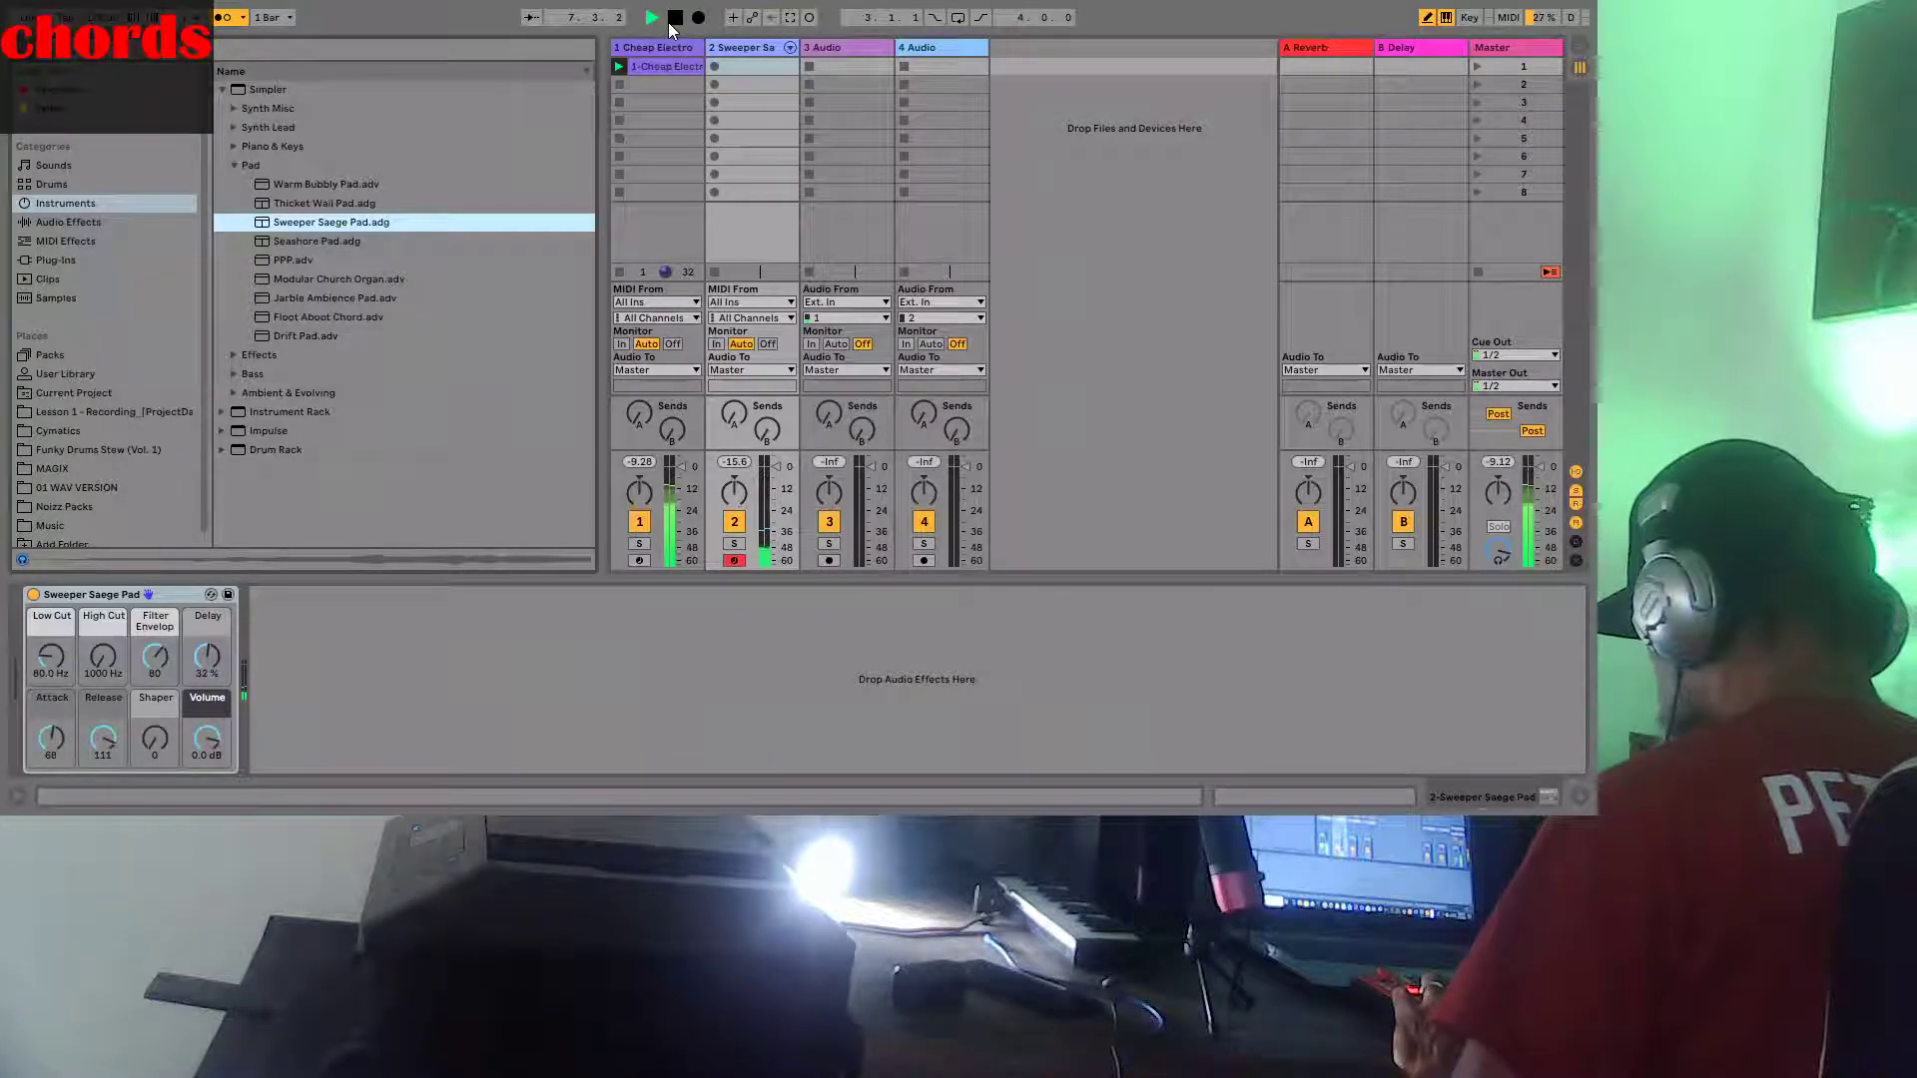
pyautogui.click(676, 18)
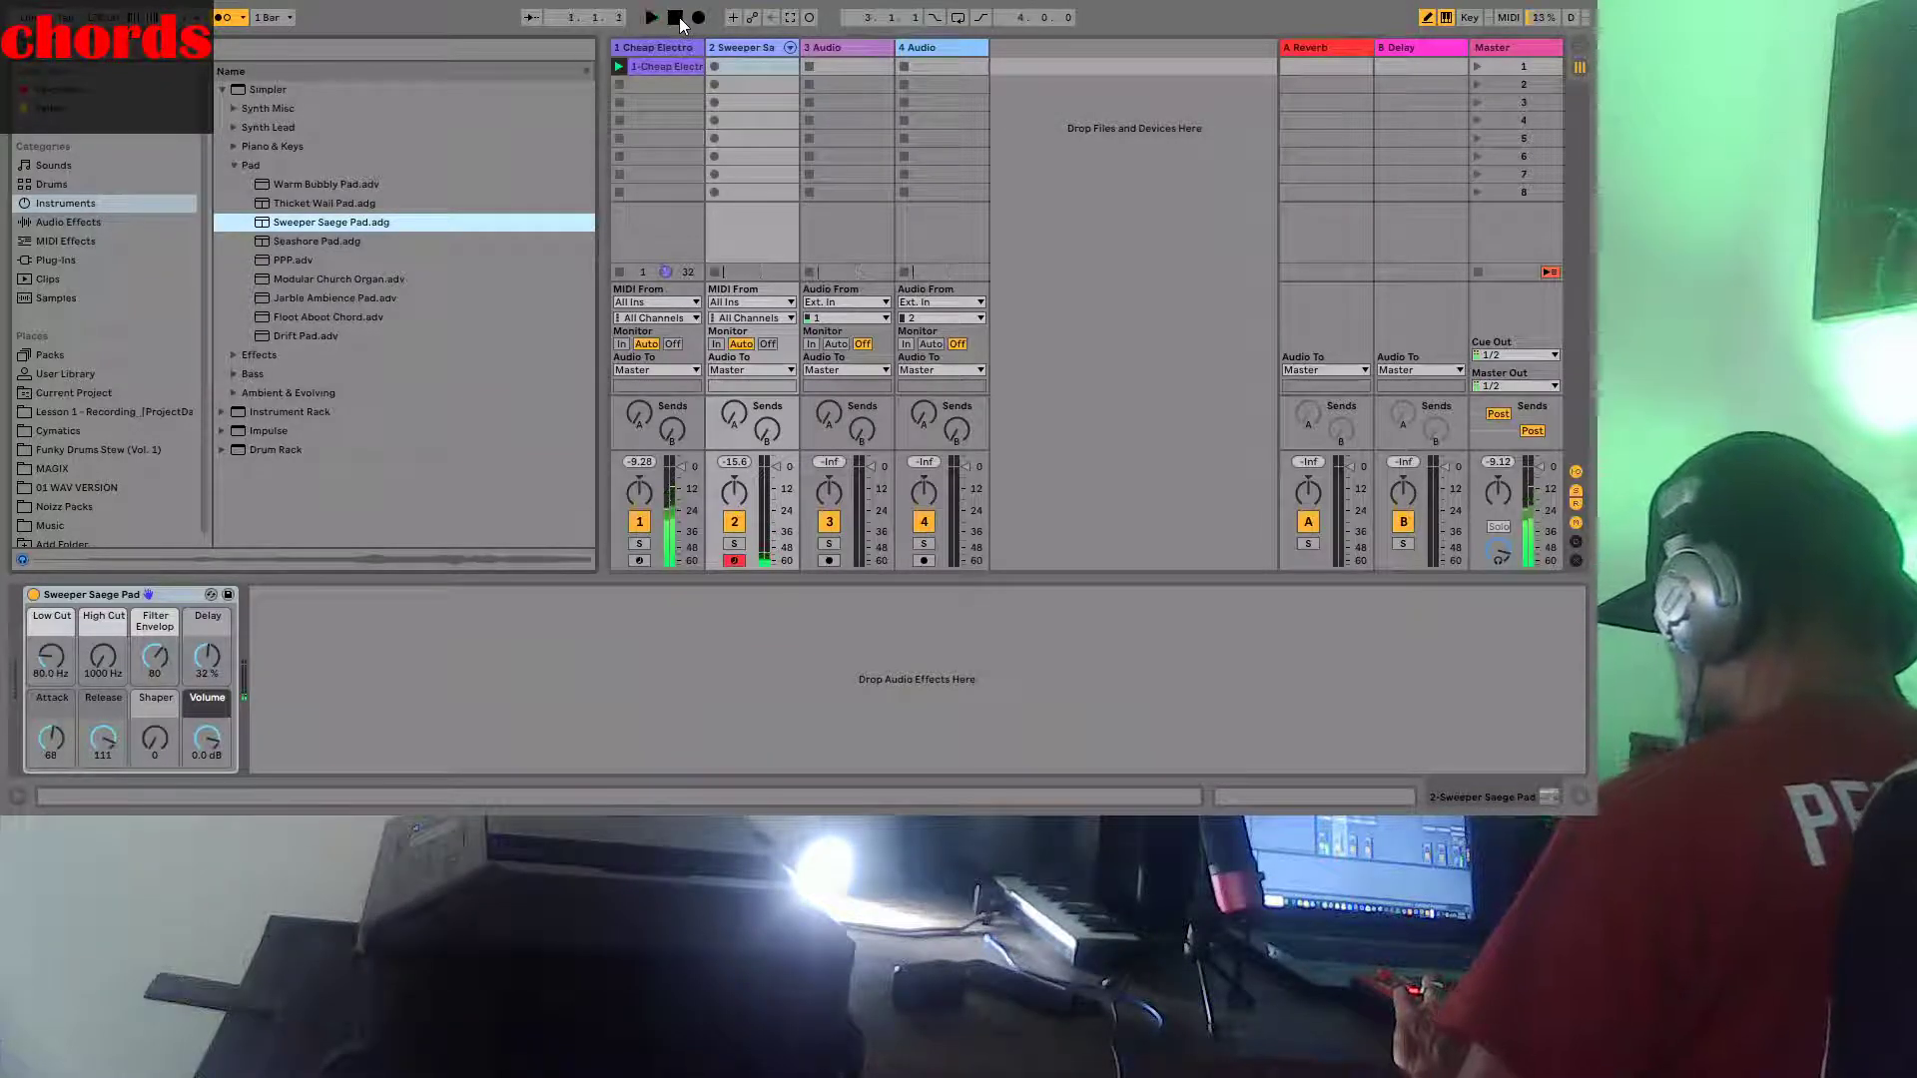
# Audition Modular Church Organ and the Simpler Piano & Keys presets, including Simplest Piano, Grand Piano, Softchord, Clav Delaychord and Cheap Electronic Piano
pyautogui.click(289, 278)
pyautogui.click(250, 148)
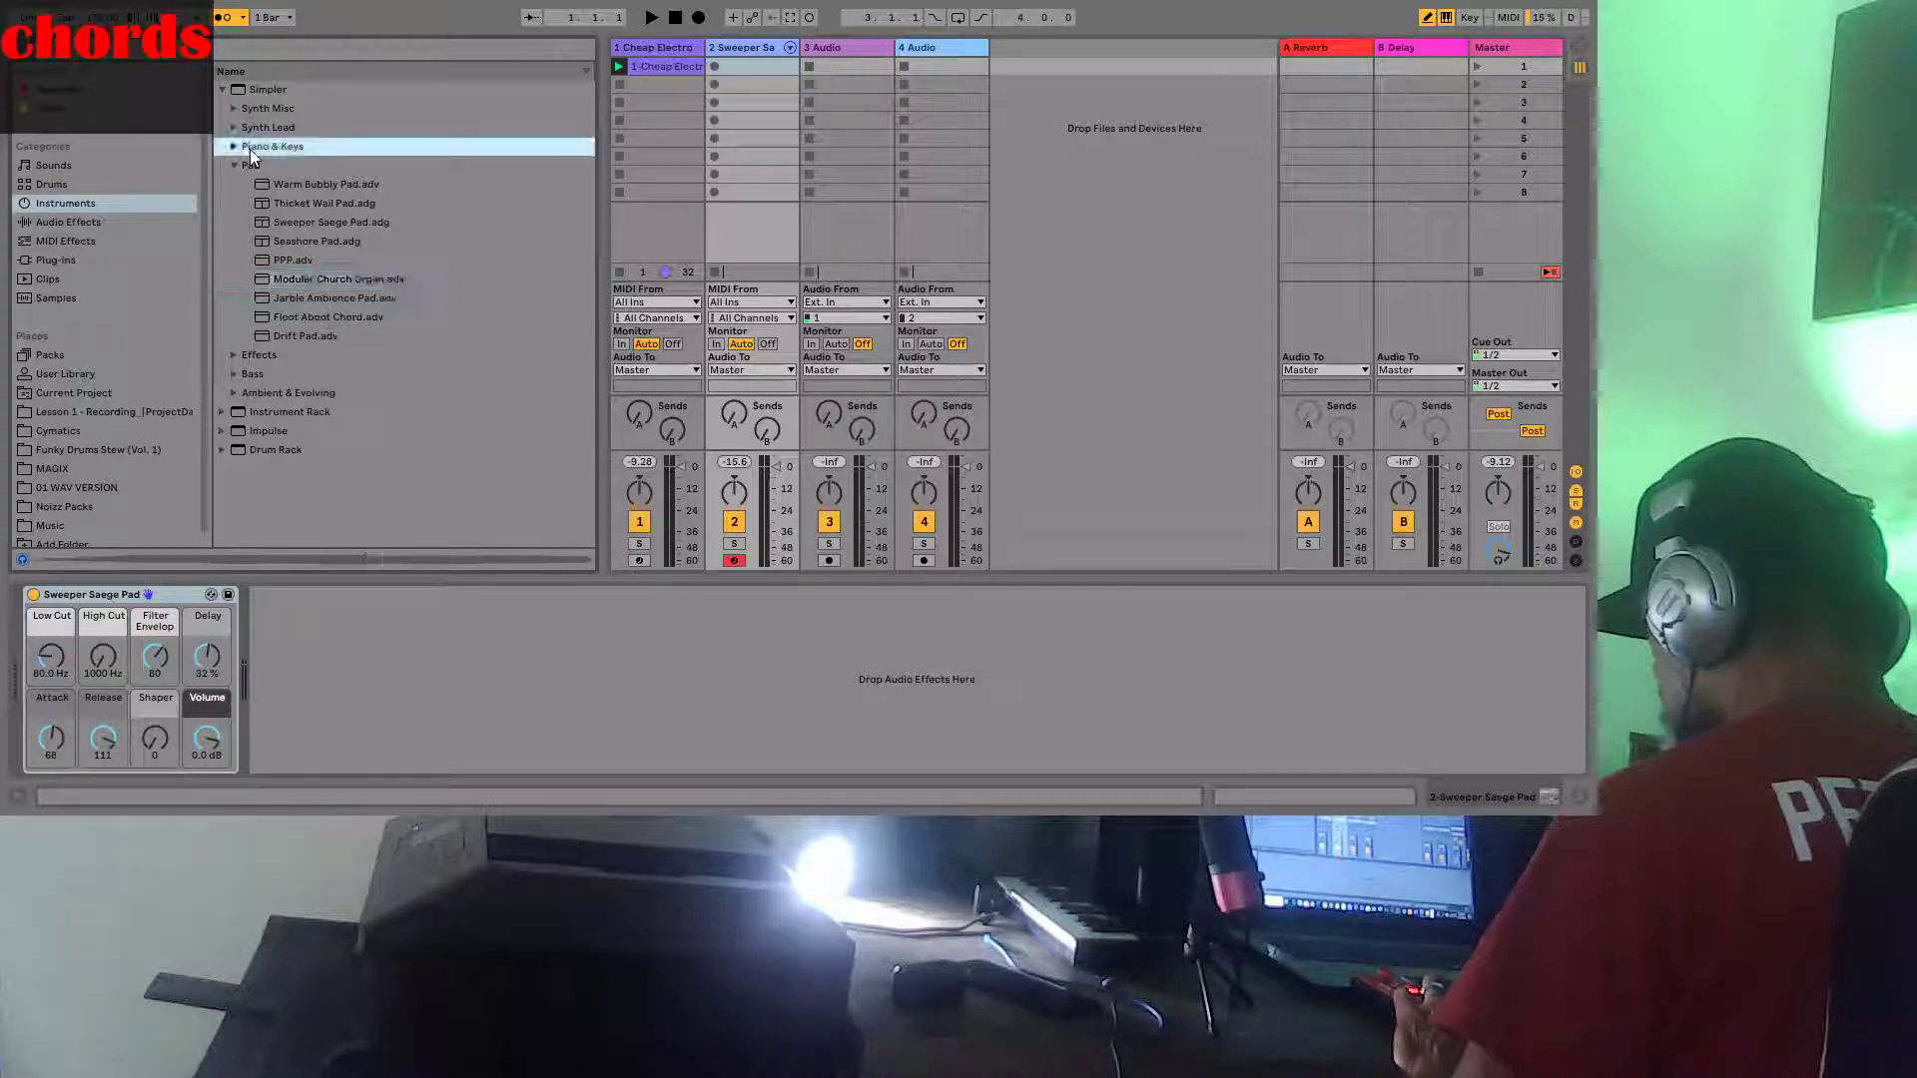
pyautogui.click(232, 146)
pyautogui.click(285, 187)
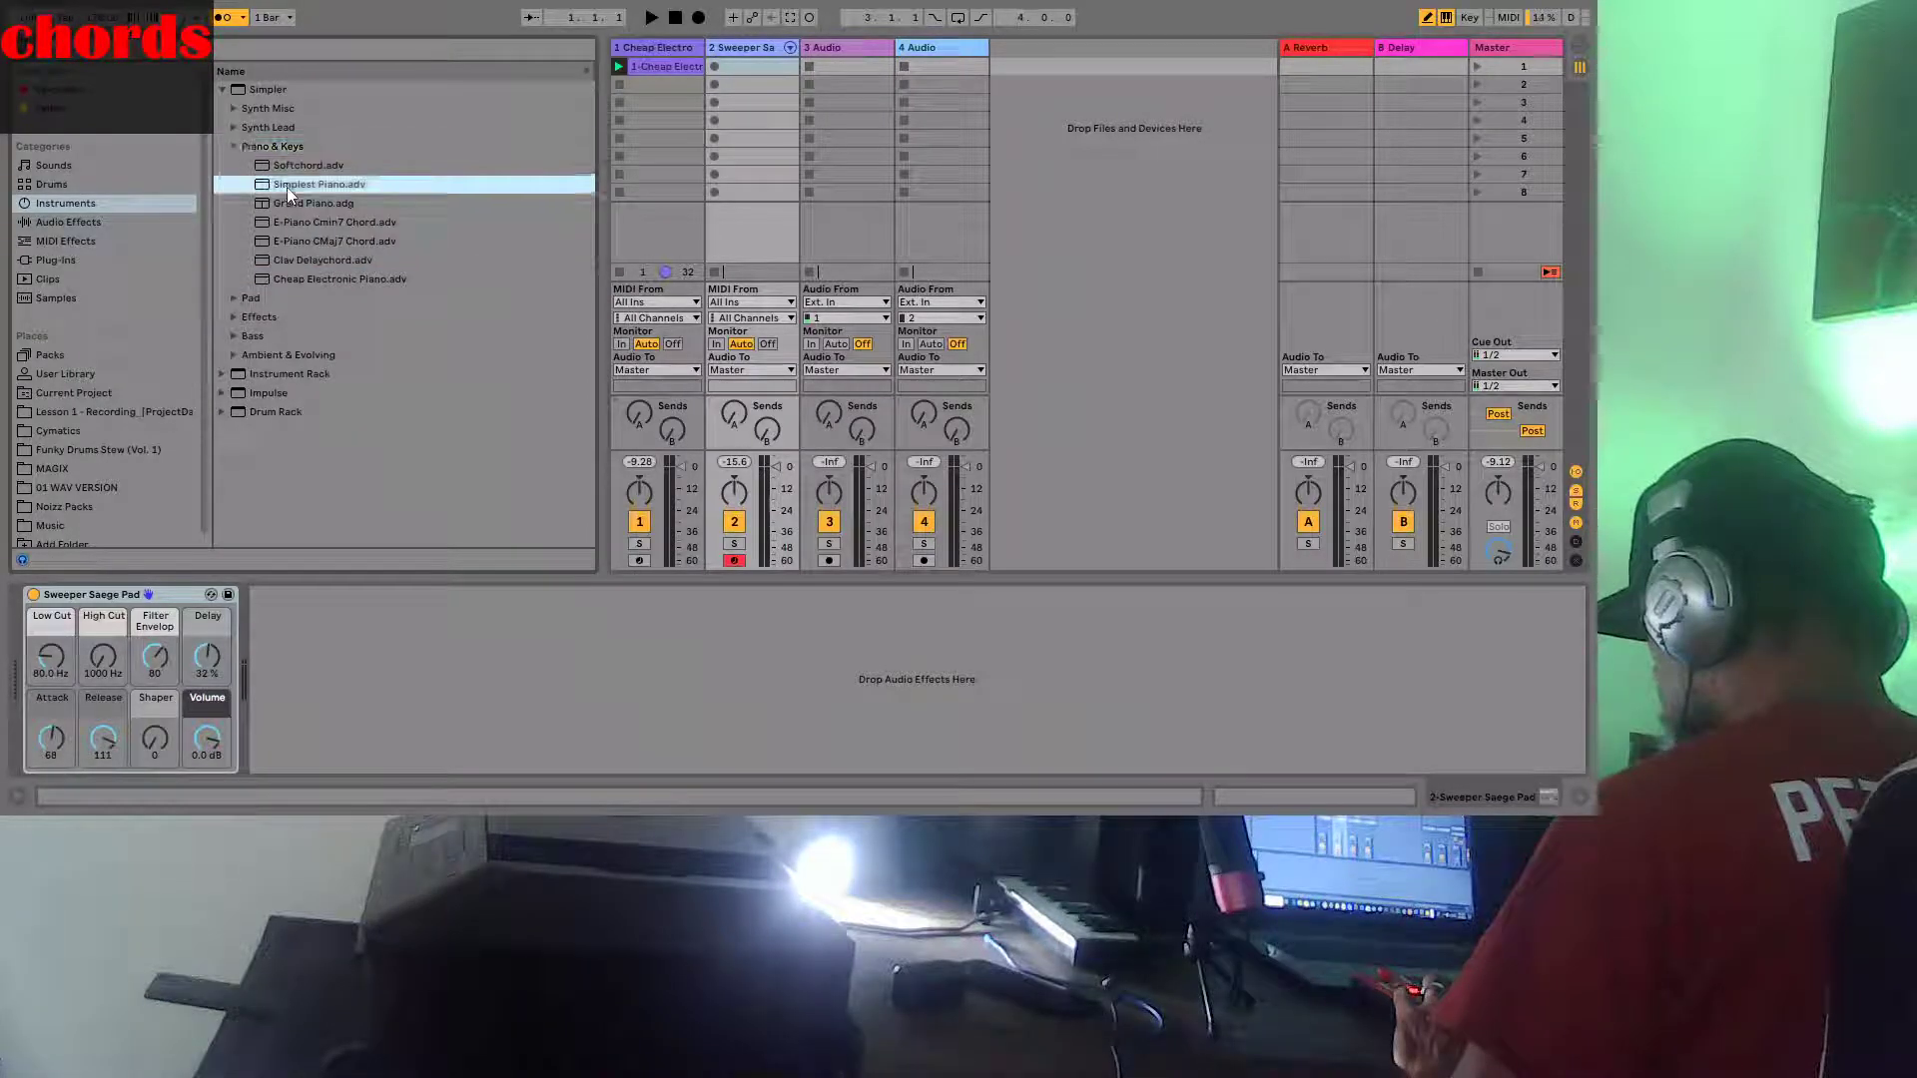
pyautogui.click(310, 202)
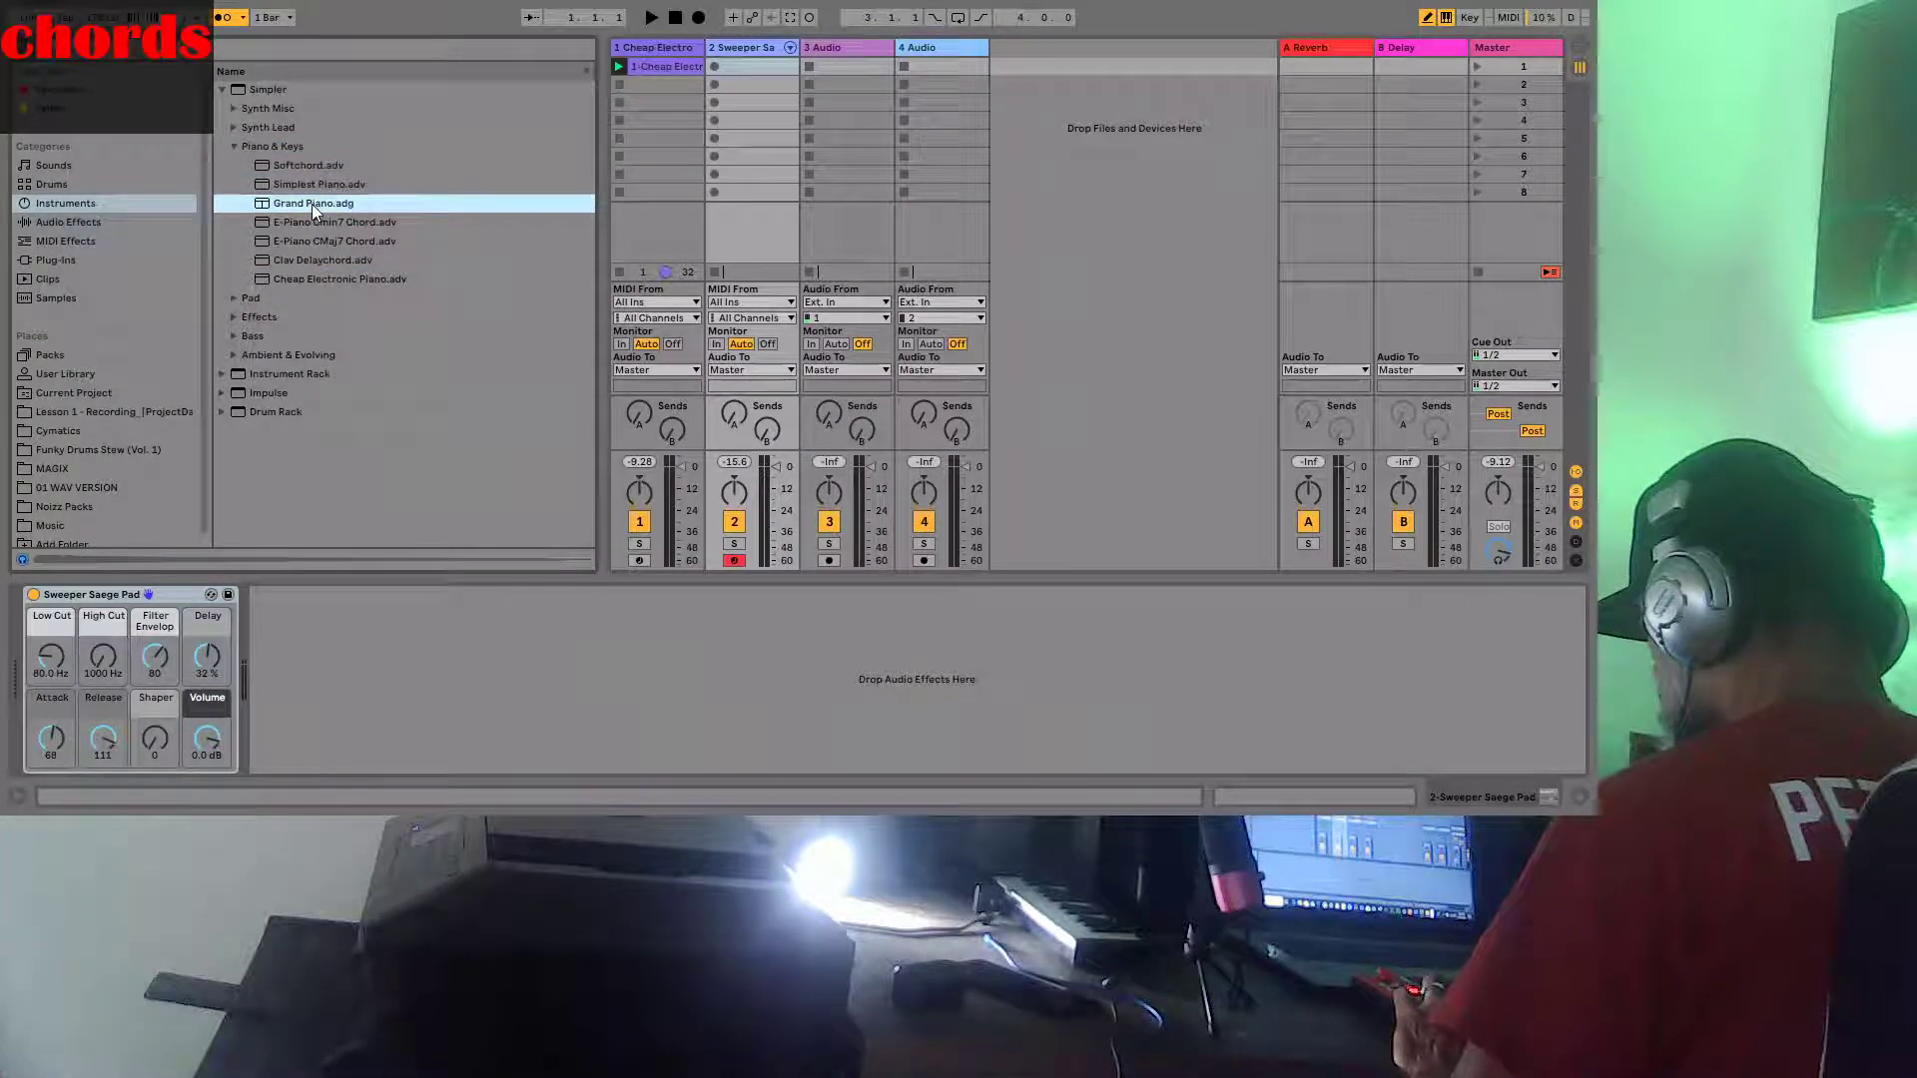
pyautogui.click(320, 170)
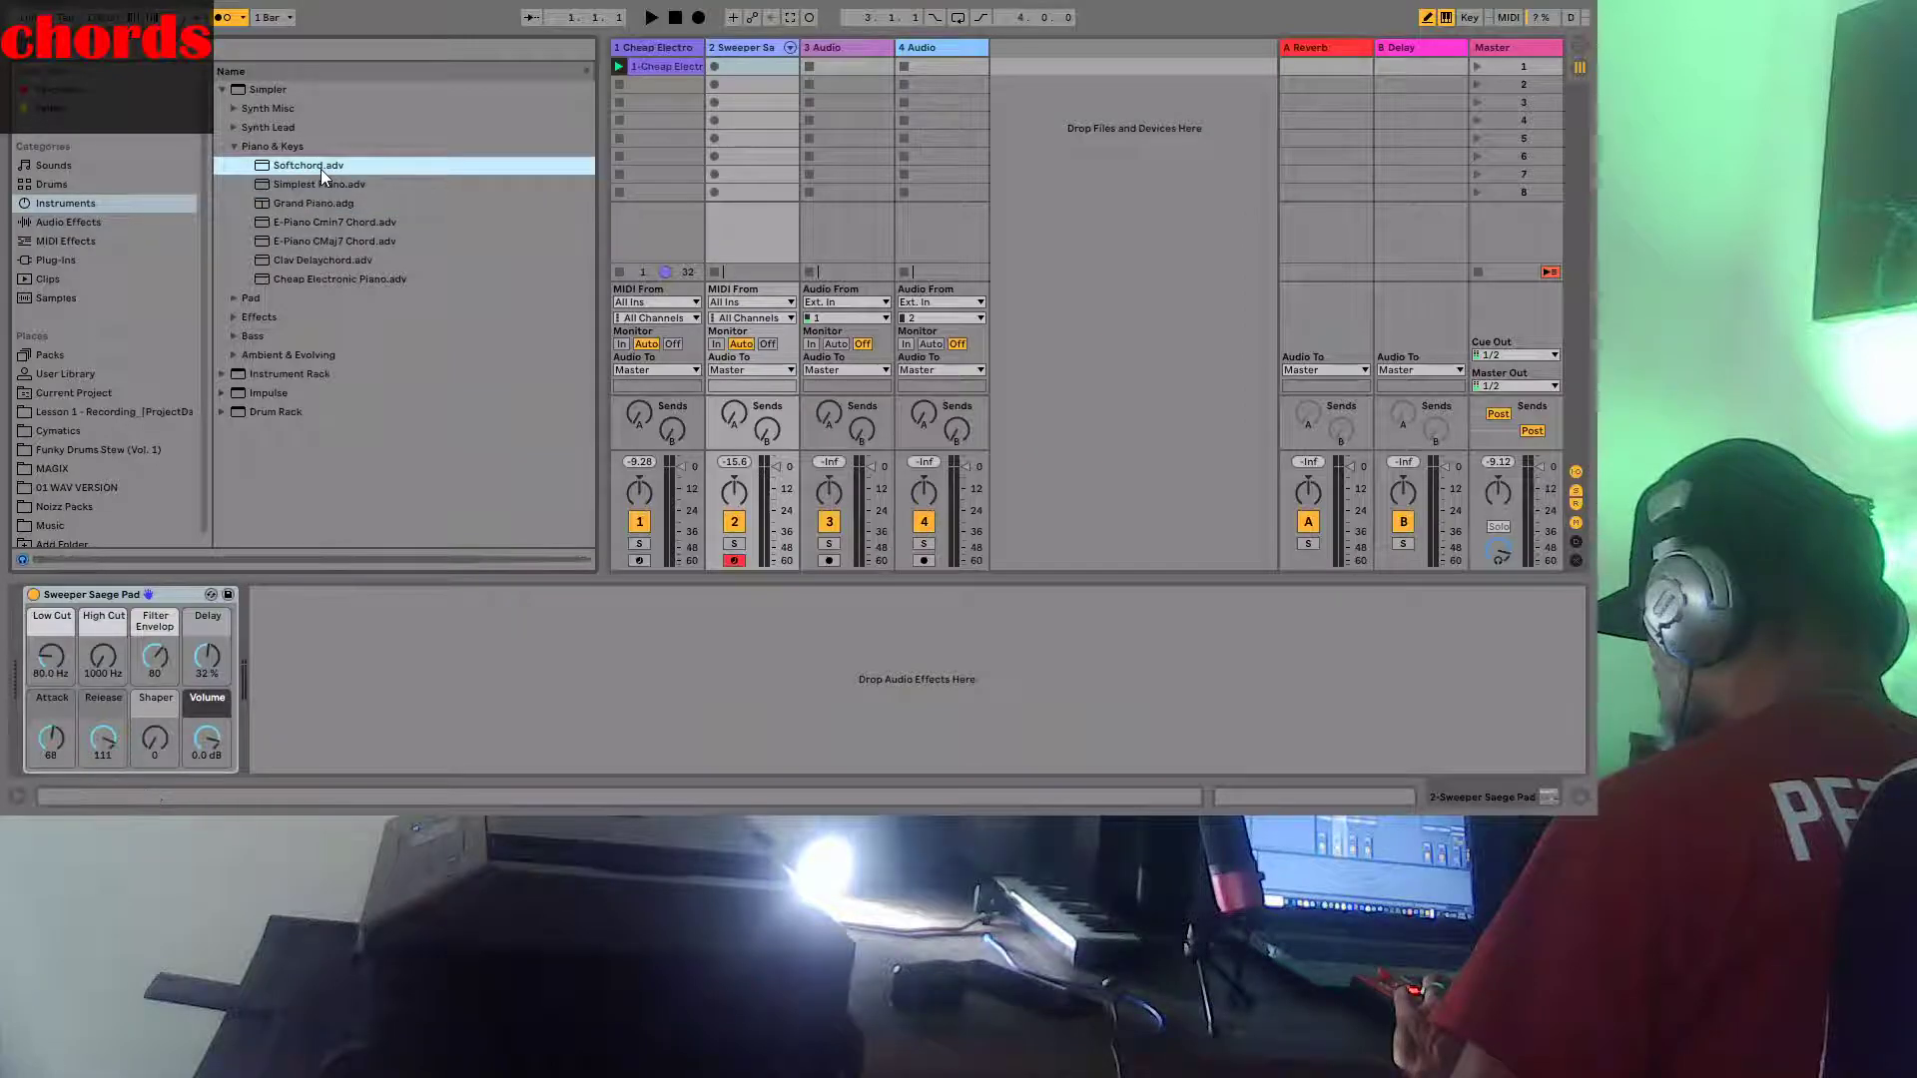
pyautogui.click(314, 240)
pyautogui.click(314, 266)
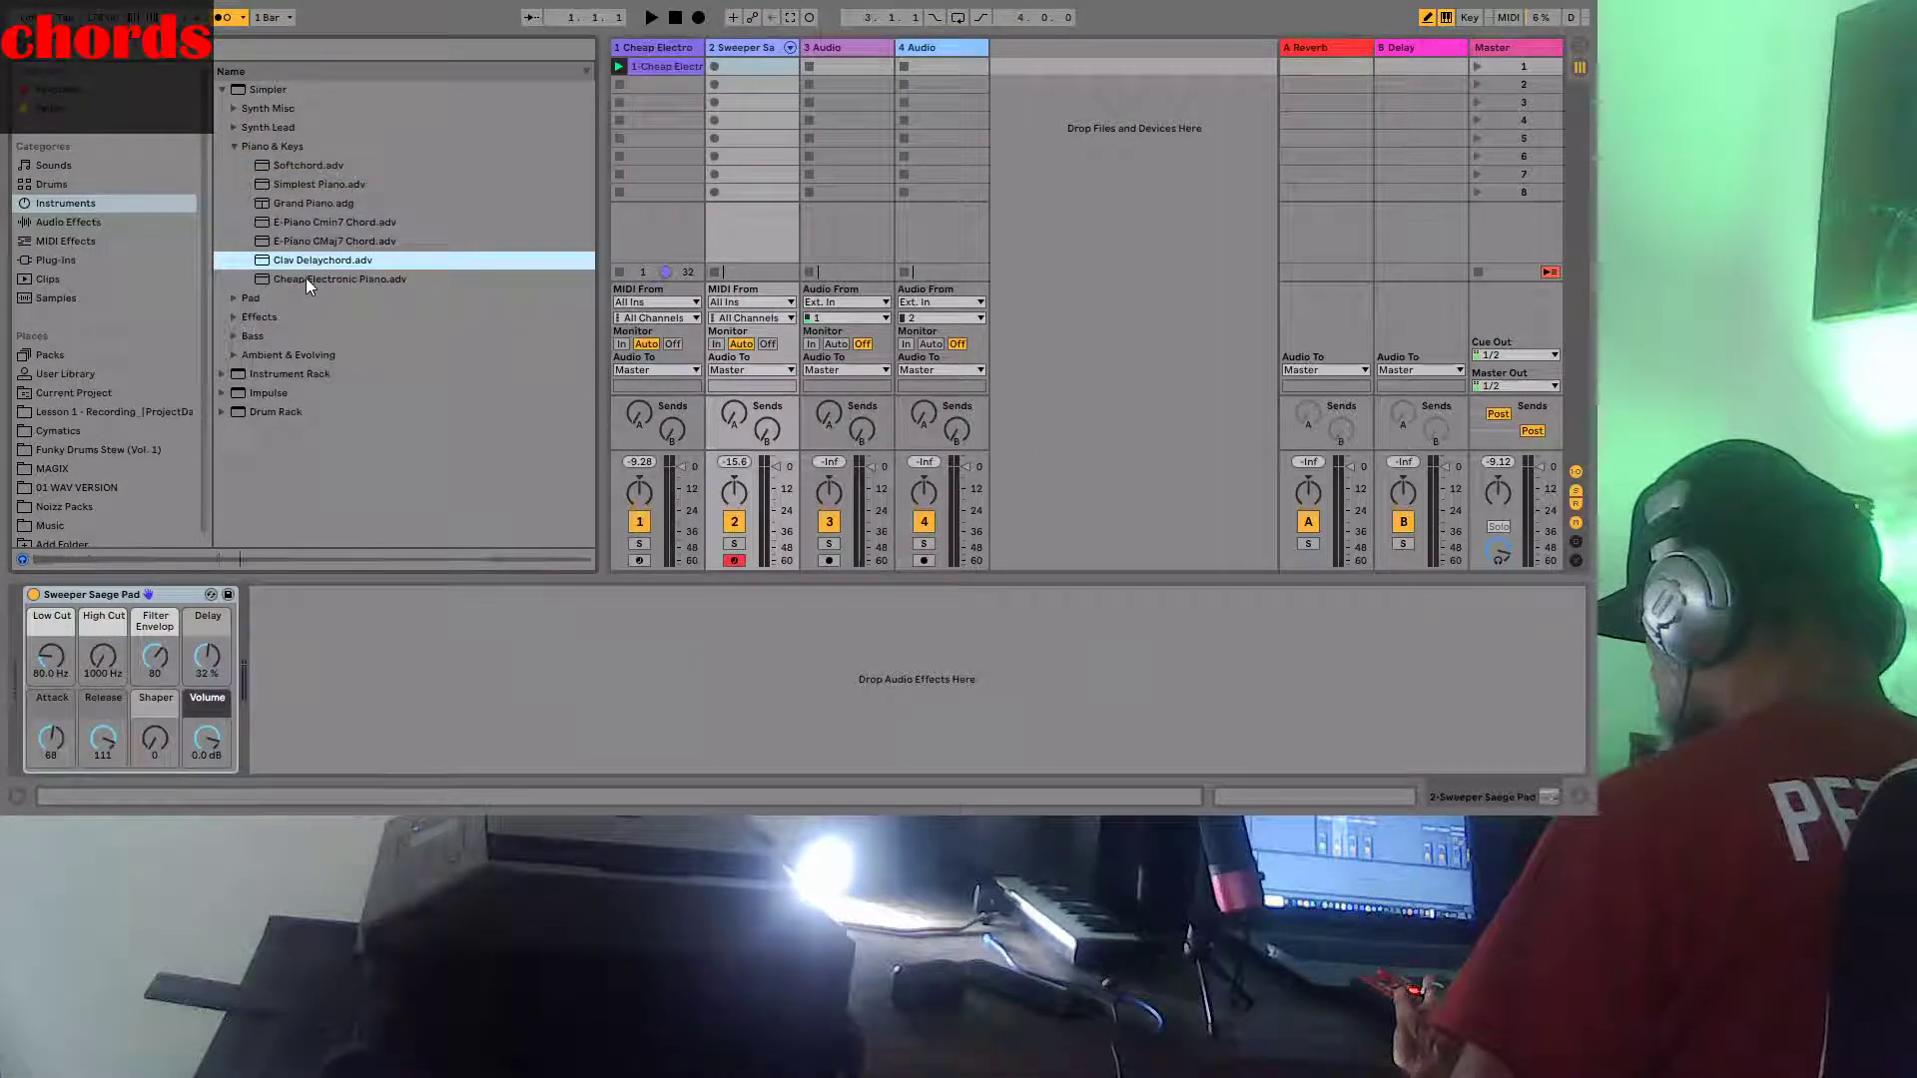
pyautogui.click(308, 280)
pyautogui.click(306, 168)
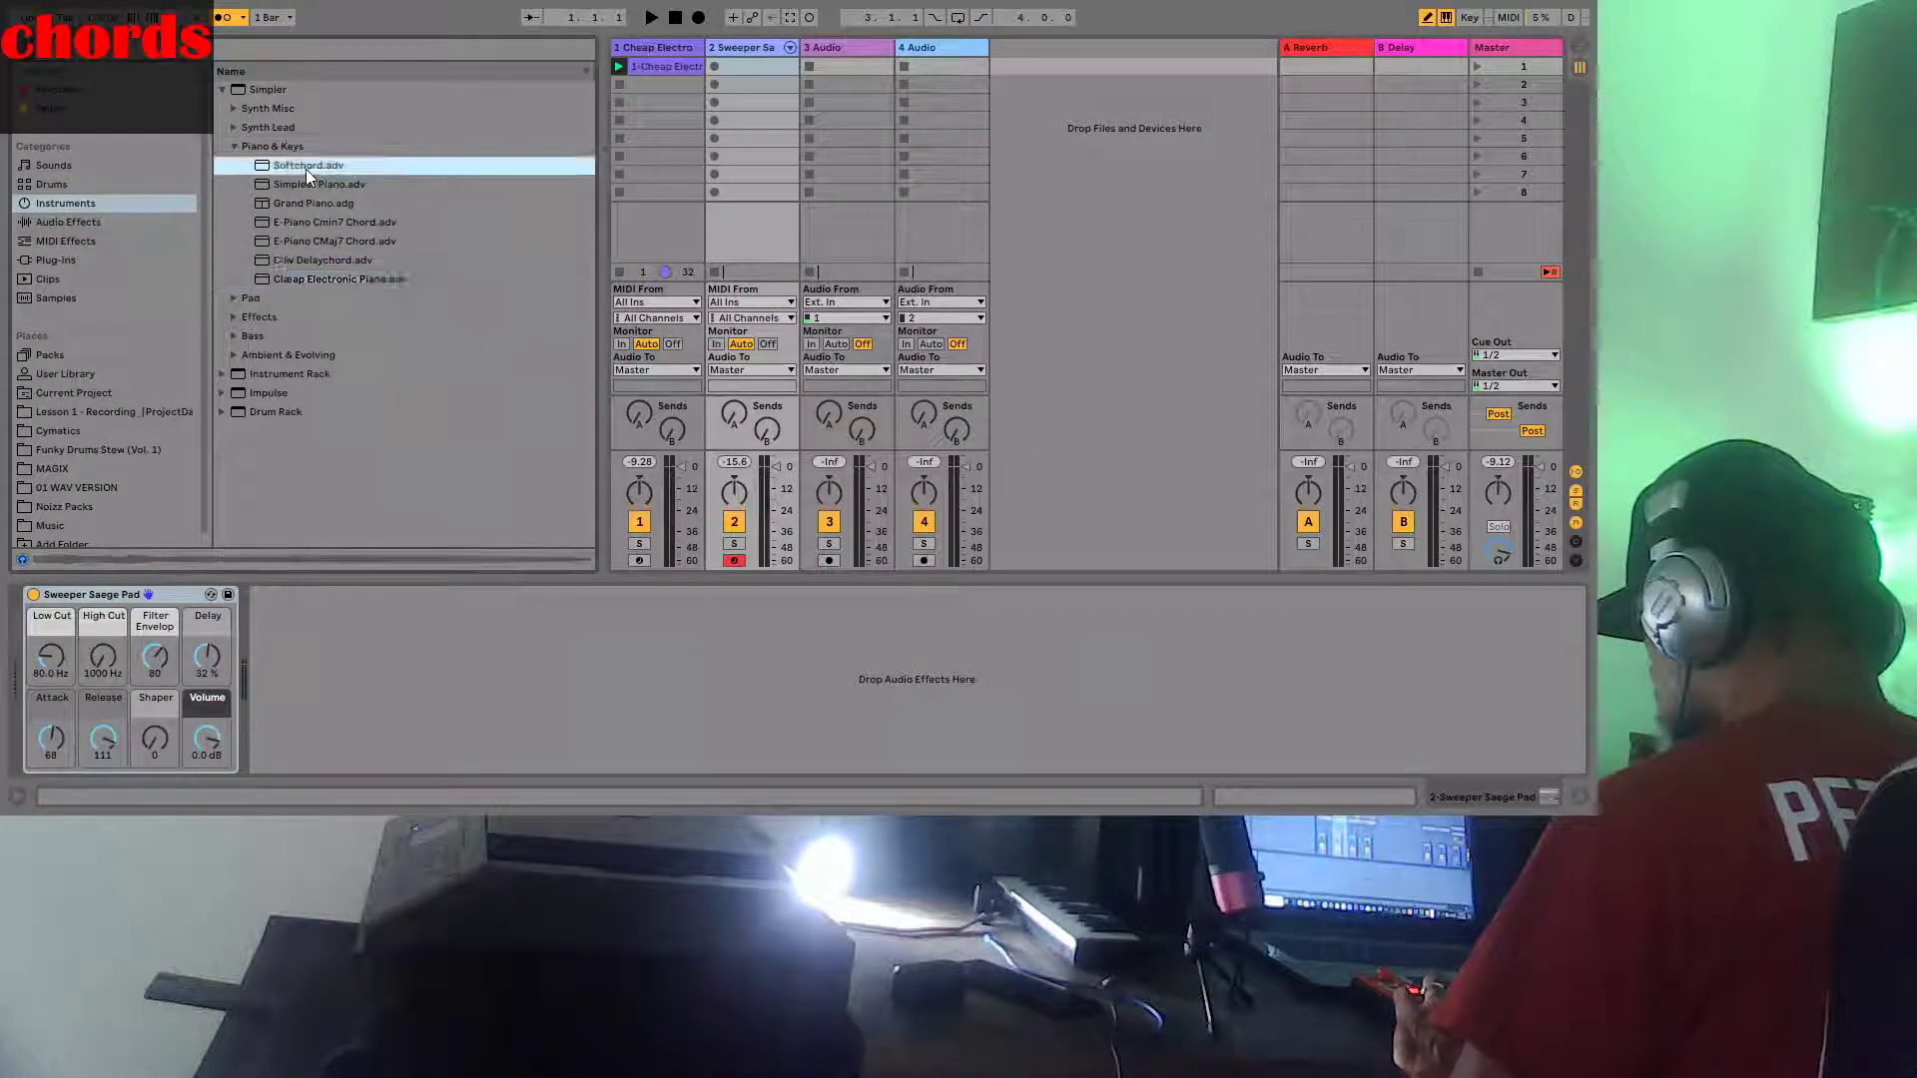
# Load Simpler's Grand Piano preset onto the second MIDI track and try it against the playing melody
pyautogui.click(314, 204)
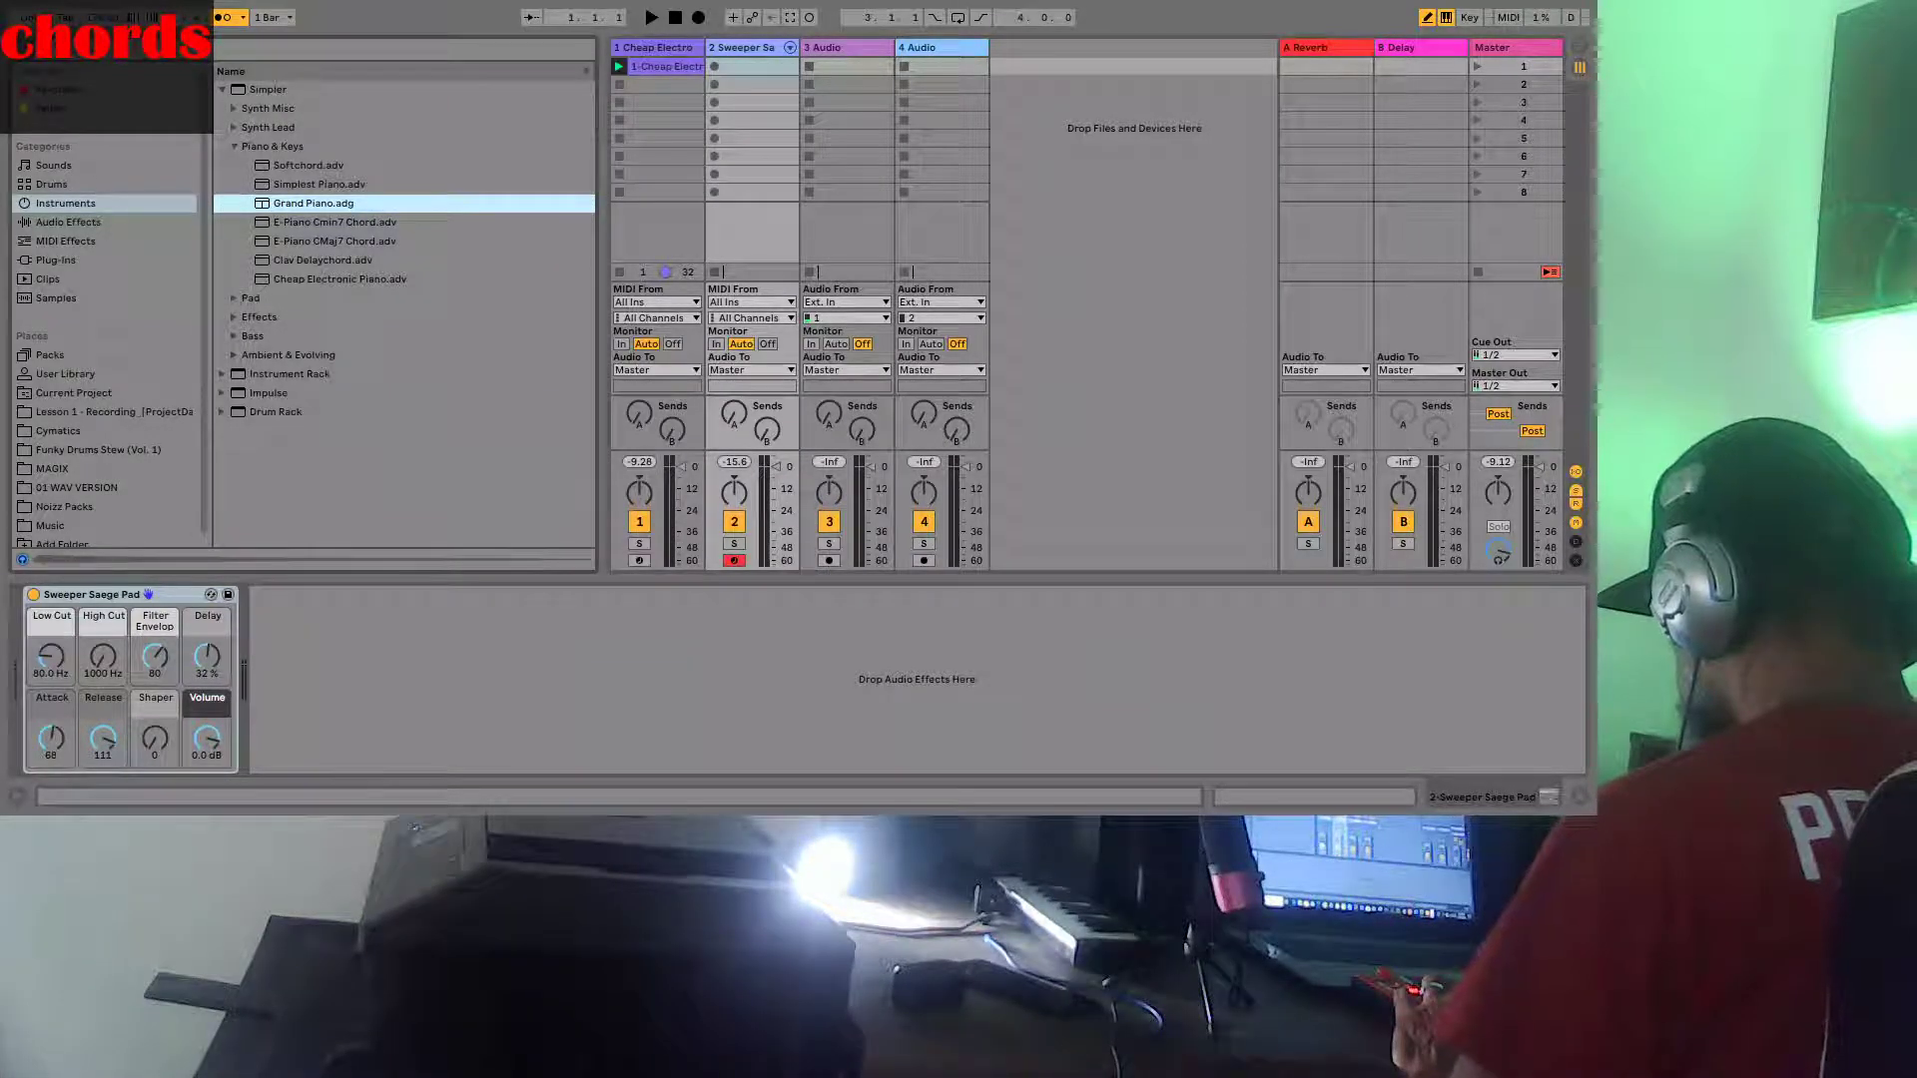
pyautogui.moveTo(313, 202); pyautogui.dragTo(747, 47)
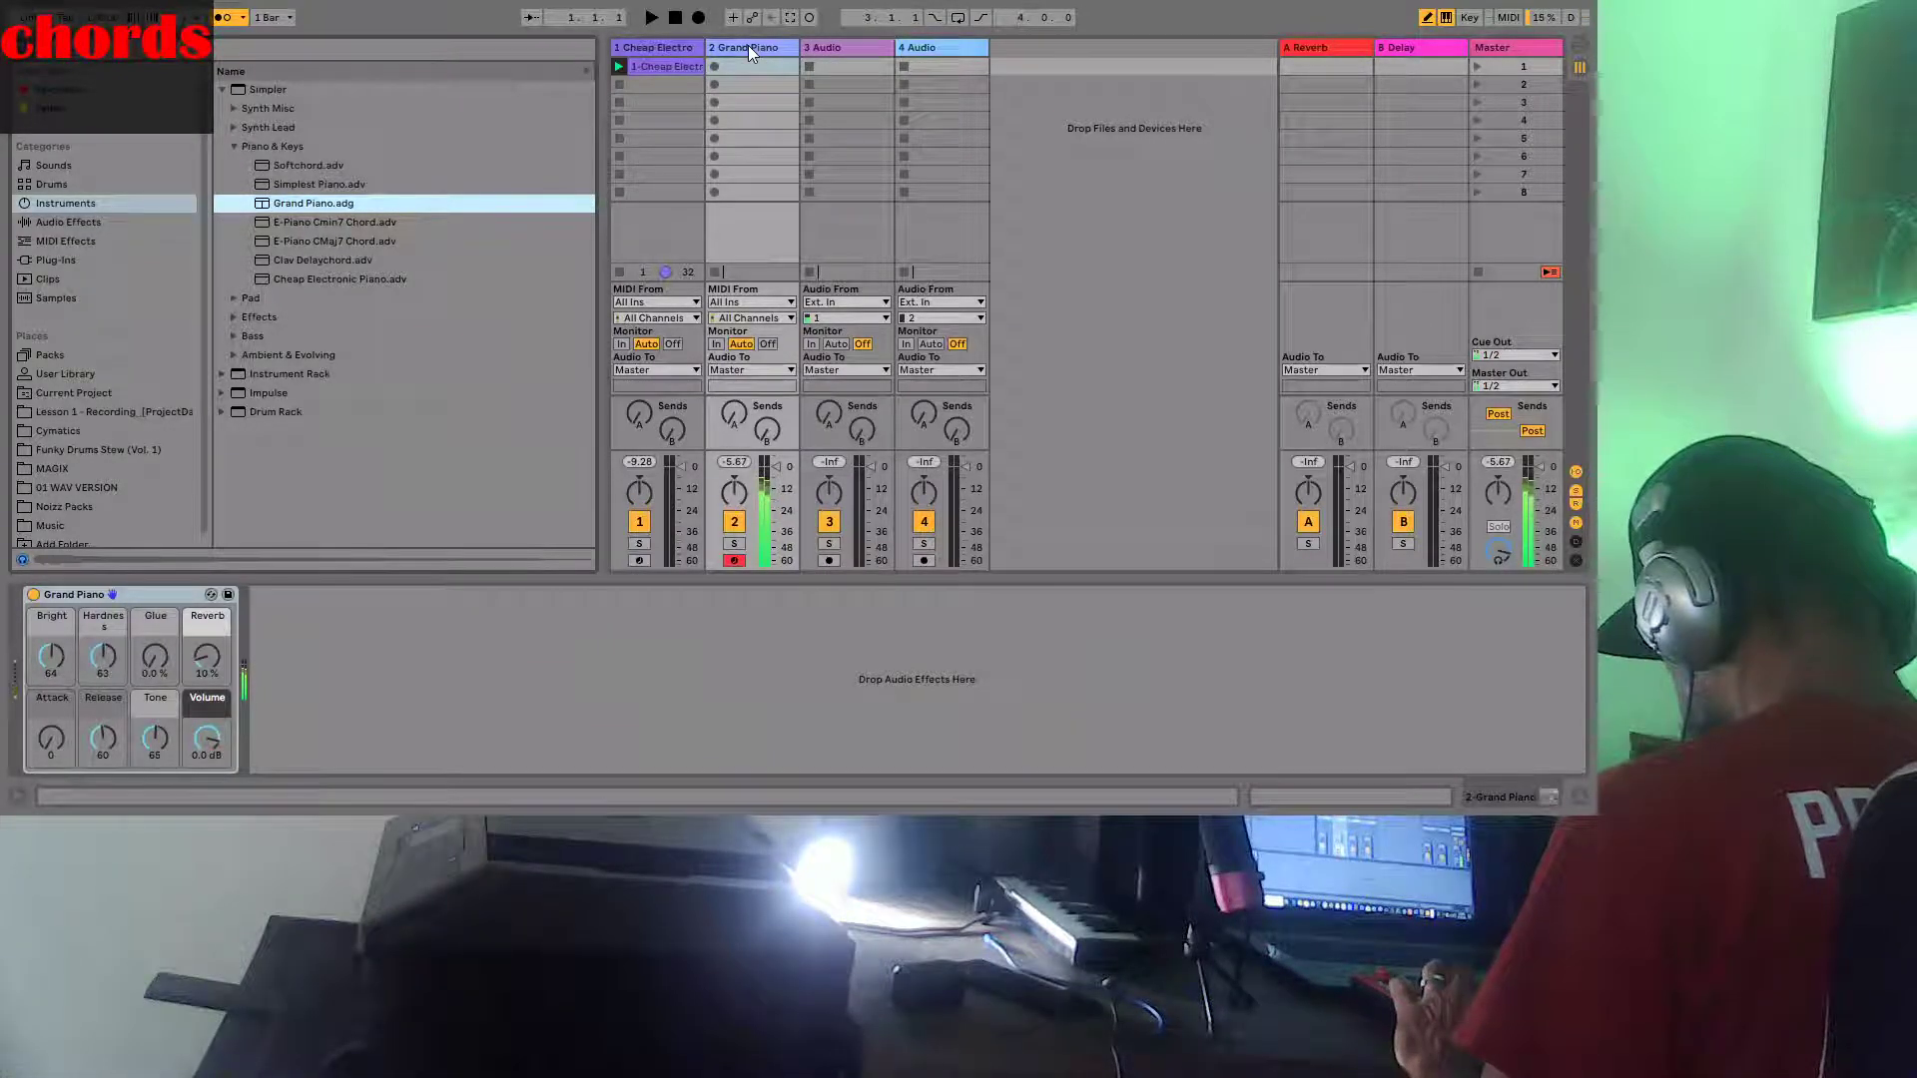
pyautogui.click(651, 18)
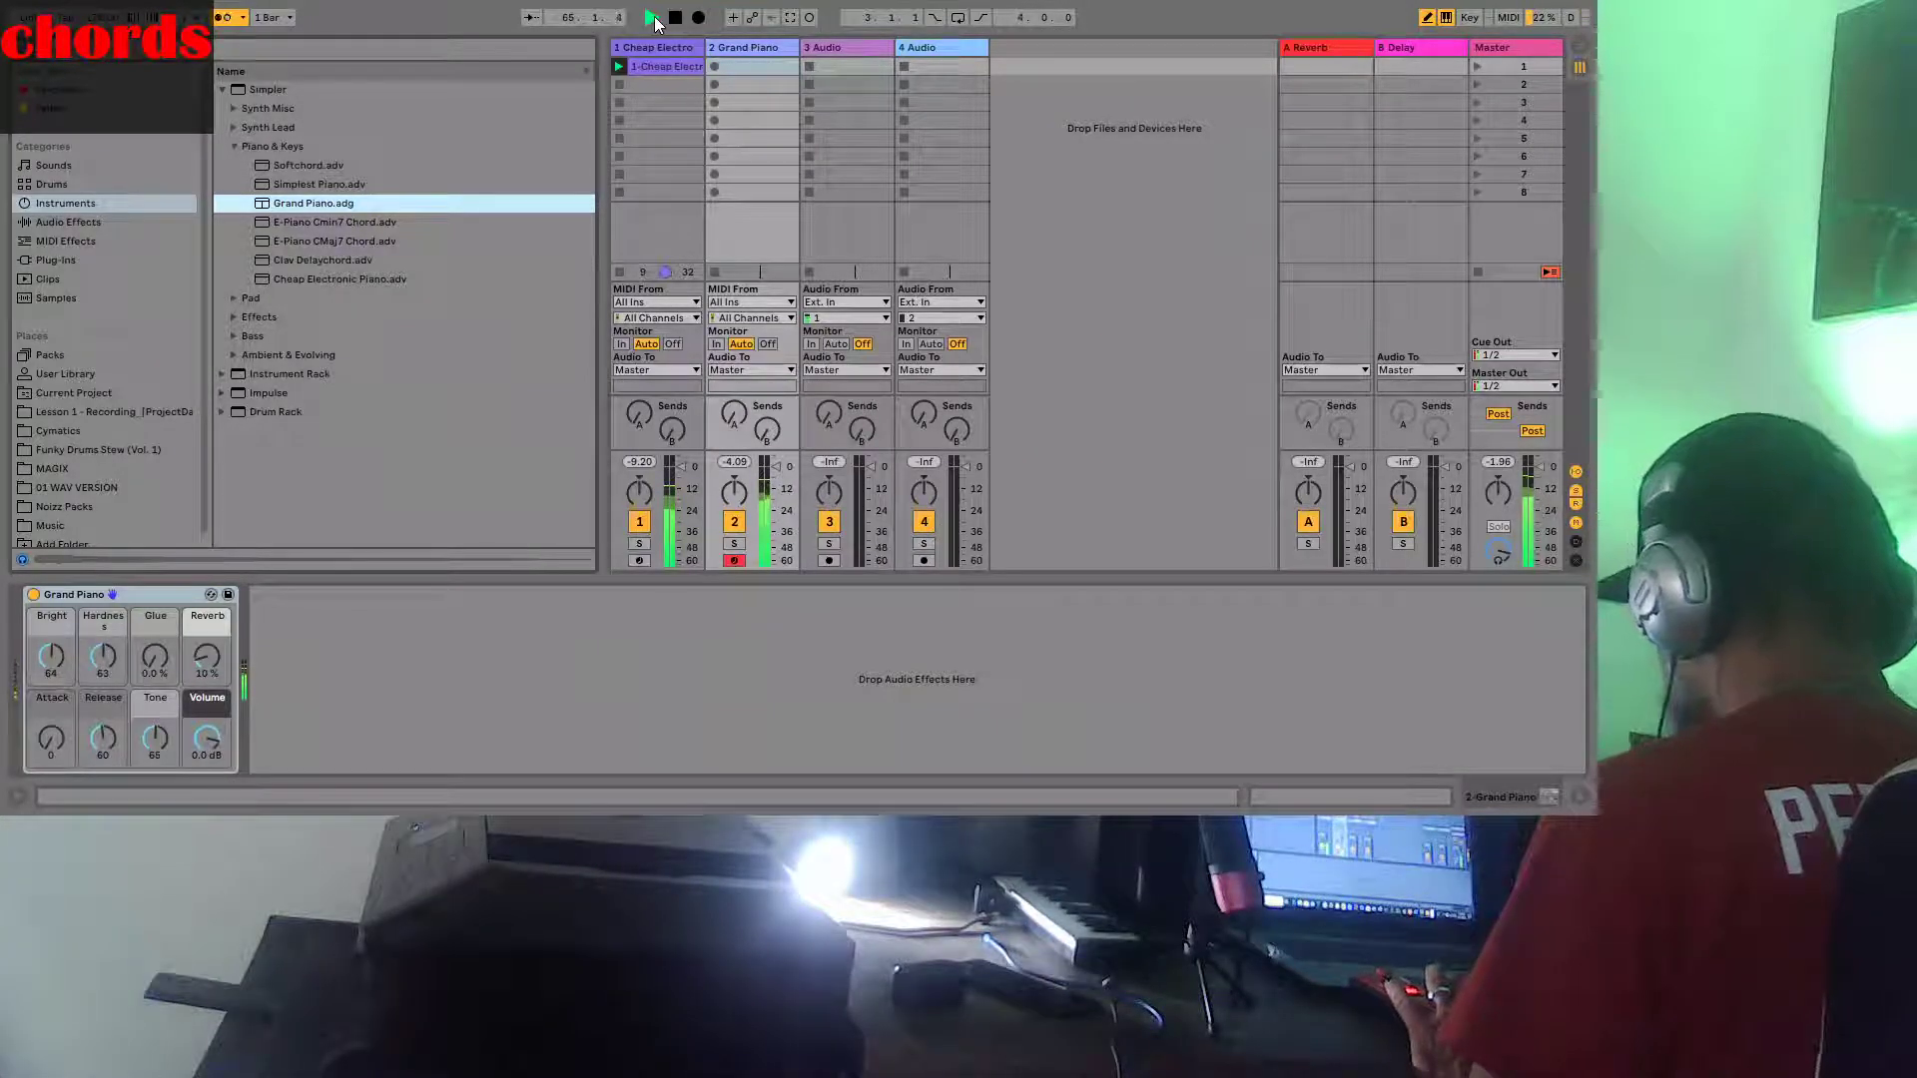
pyautogui.click(675, 17)
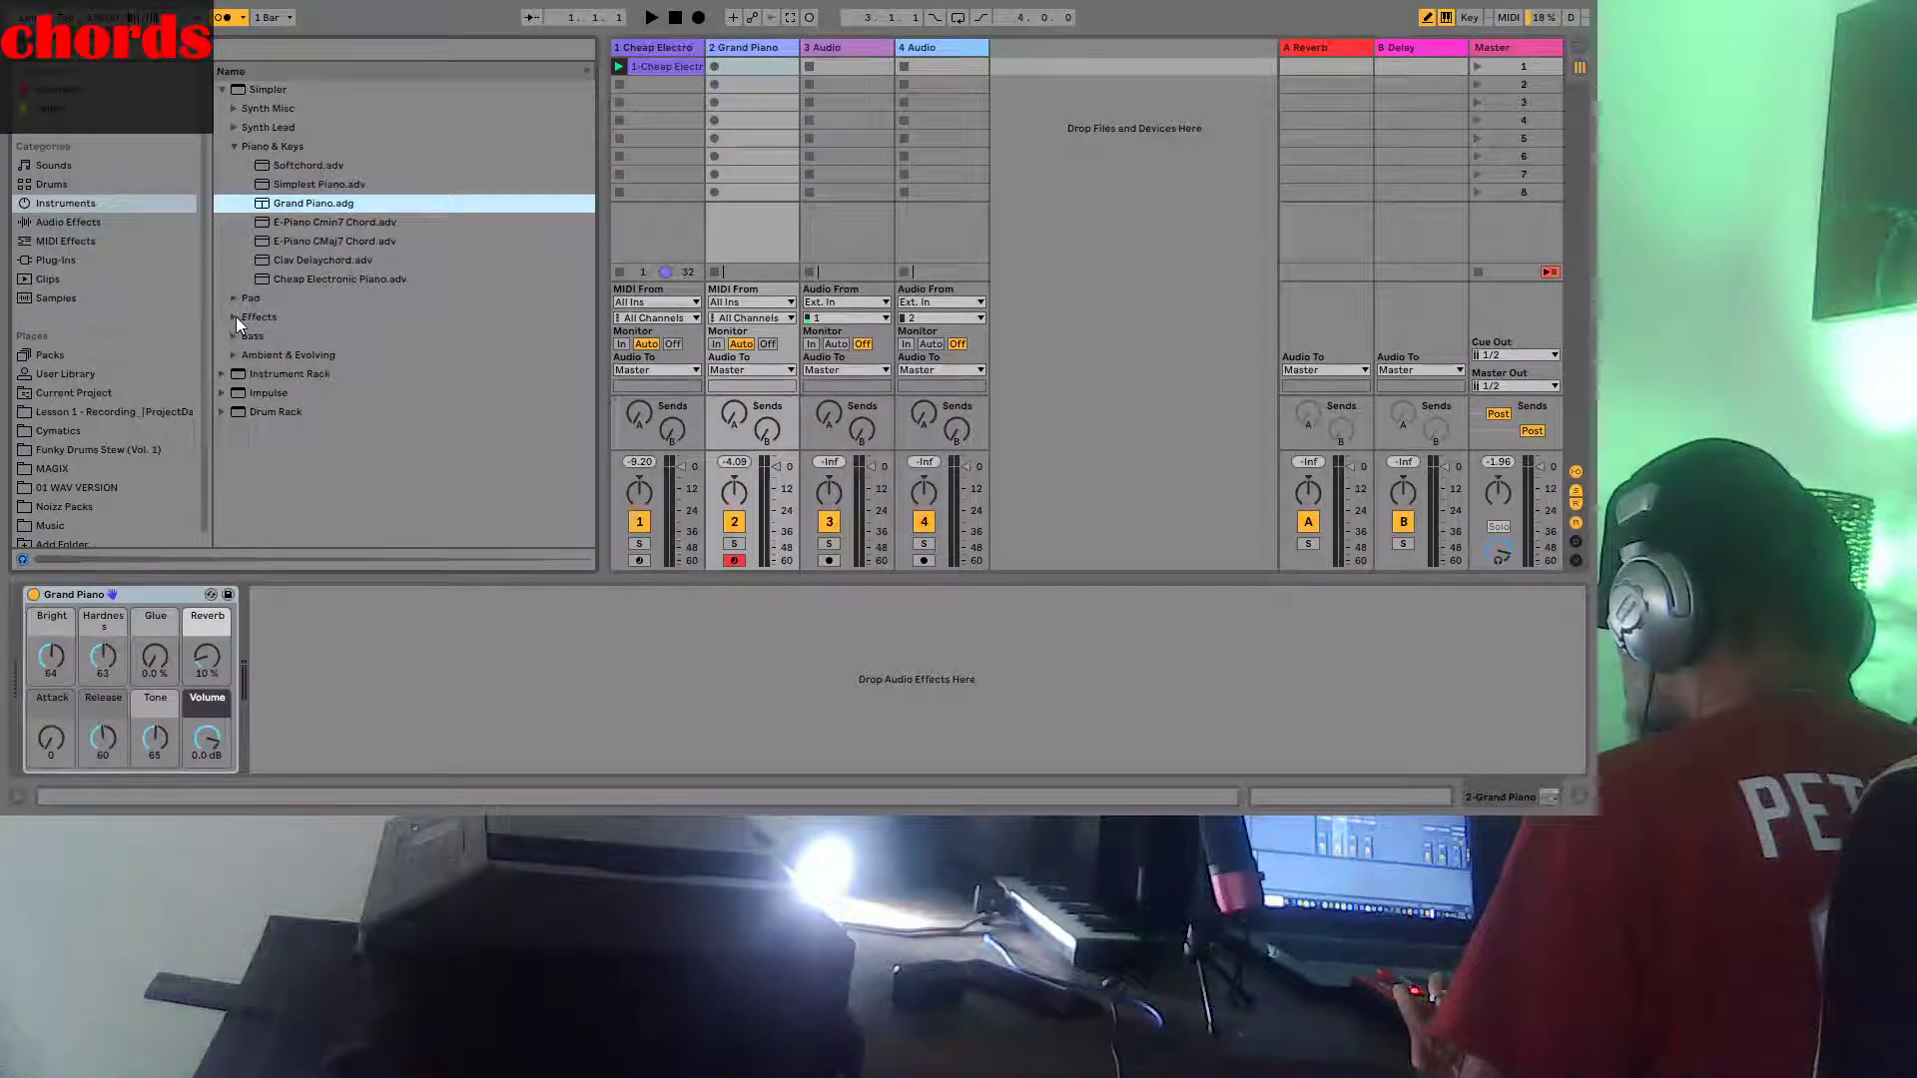
# Audition the Tinefull Ambient and Stevie Wow presets from the Instrument Rack's Piano & Keys group
pyautogui.click(225, 374)
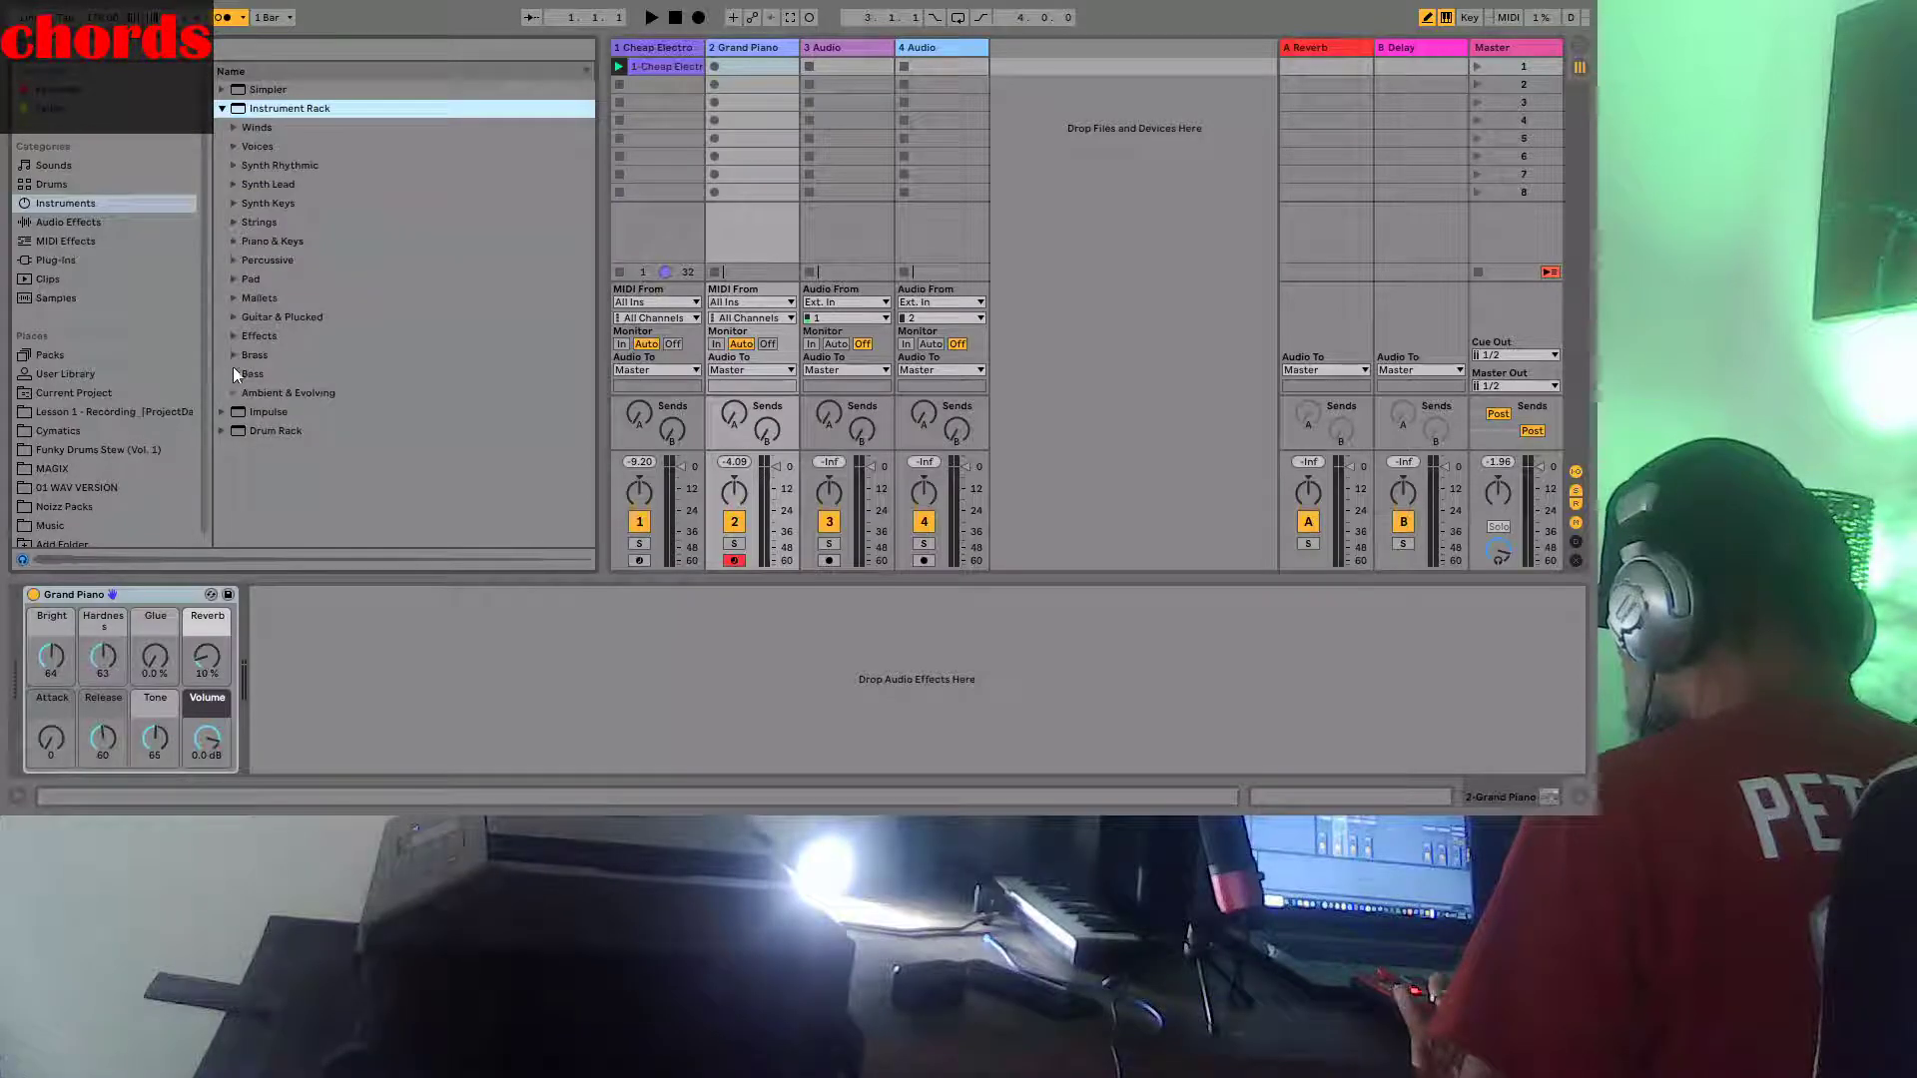
pyautogui.click(231, 244)
pyautogui.click(291, 262)
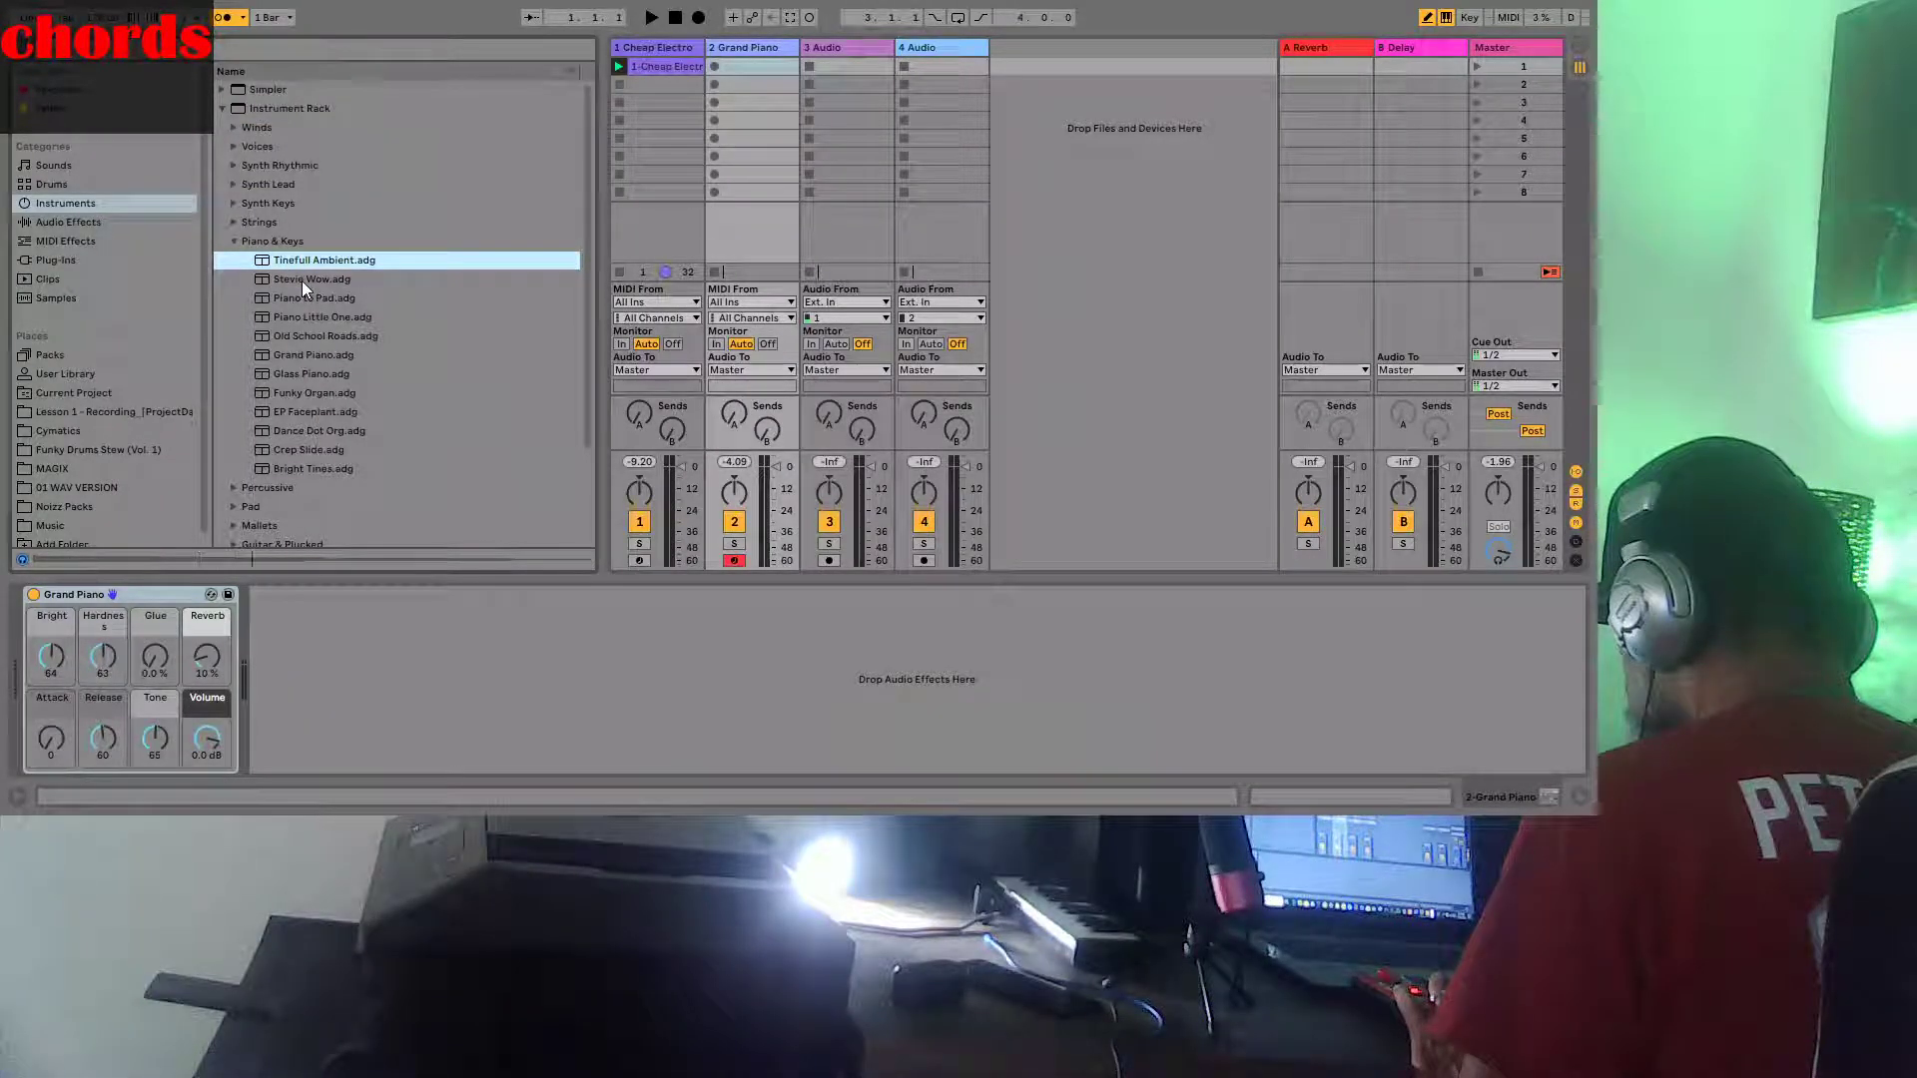
pyautogui.click(301, 280)
# Load the Piano to Pad preset onto the second MIDI track and try it against the playing melody
pyautogui.click(314, 302)
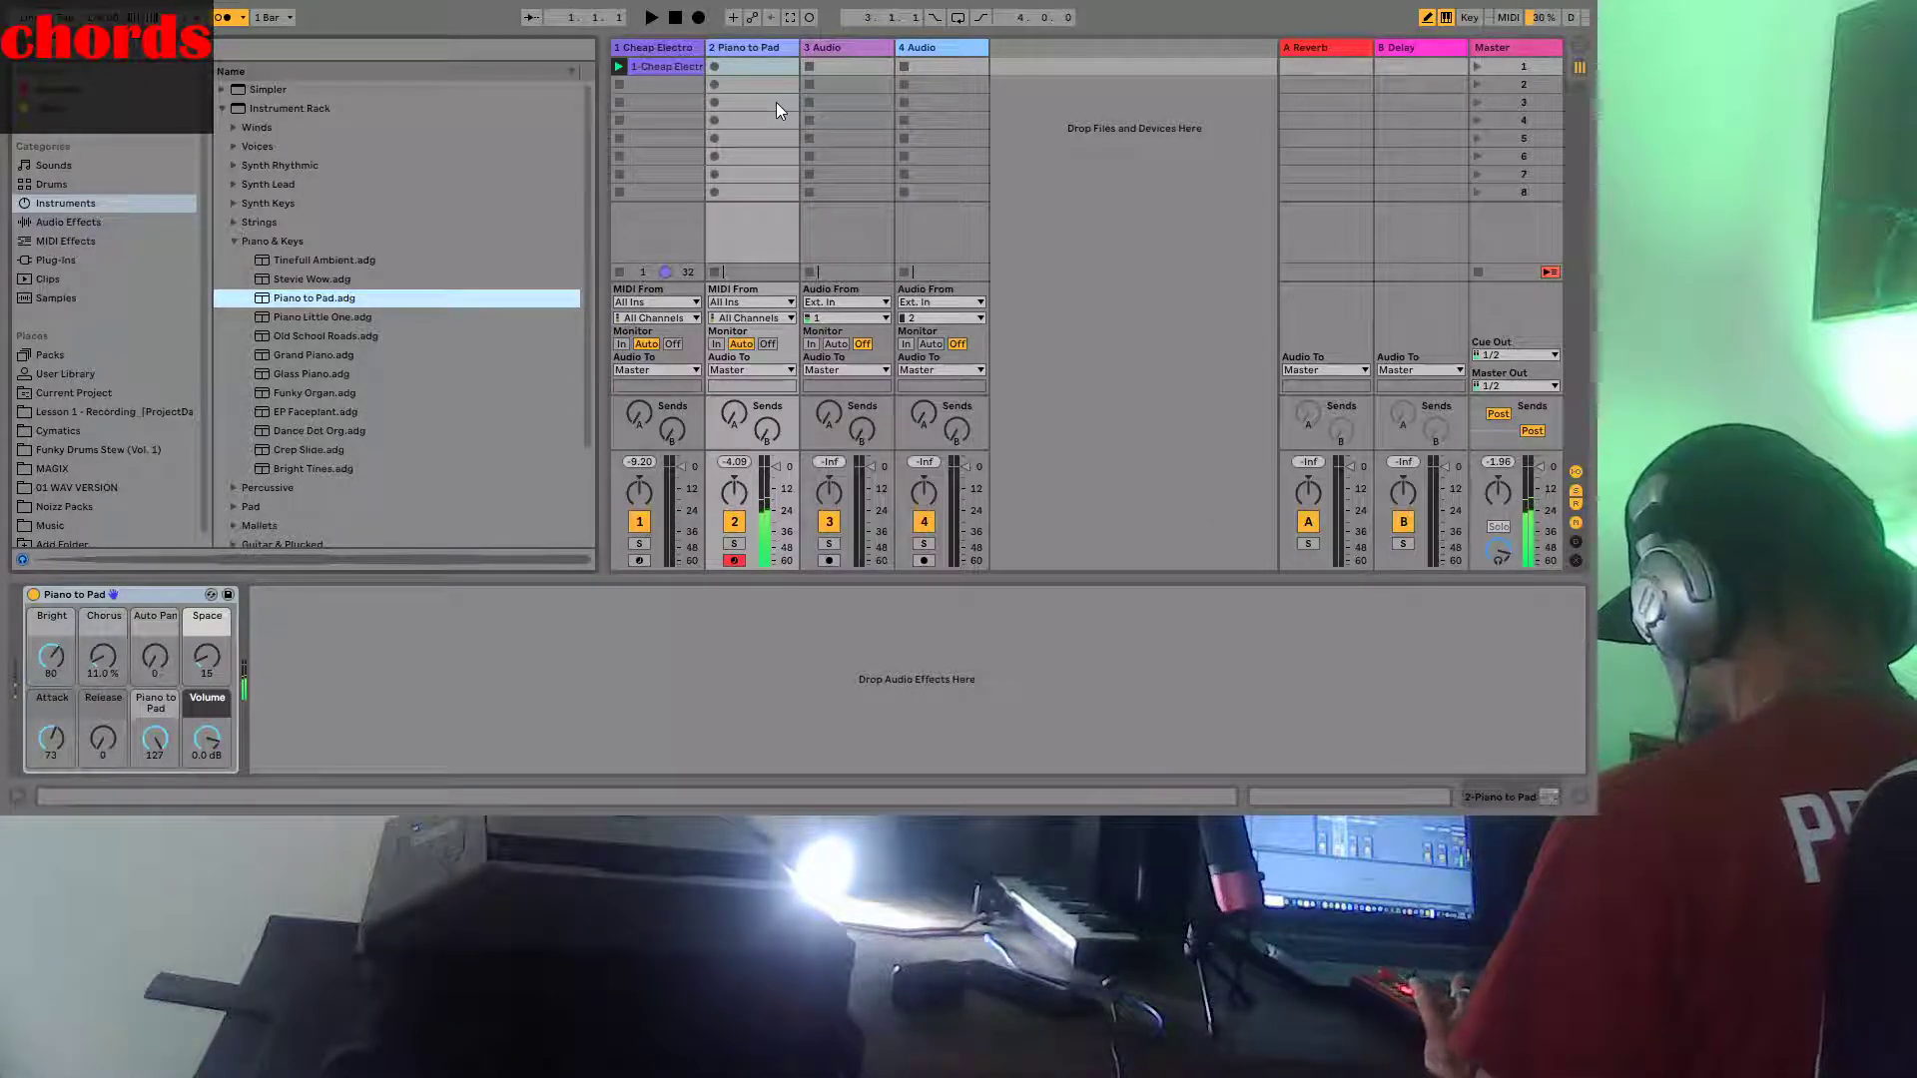
pyautogui.click(650, 18)
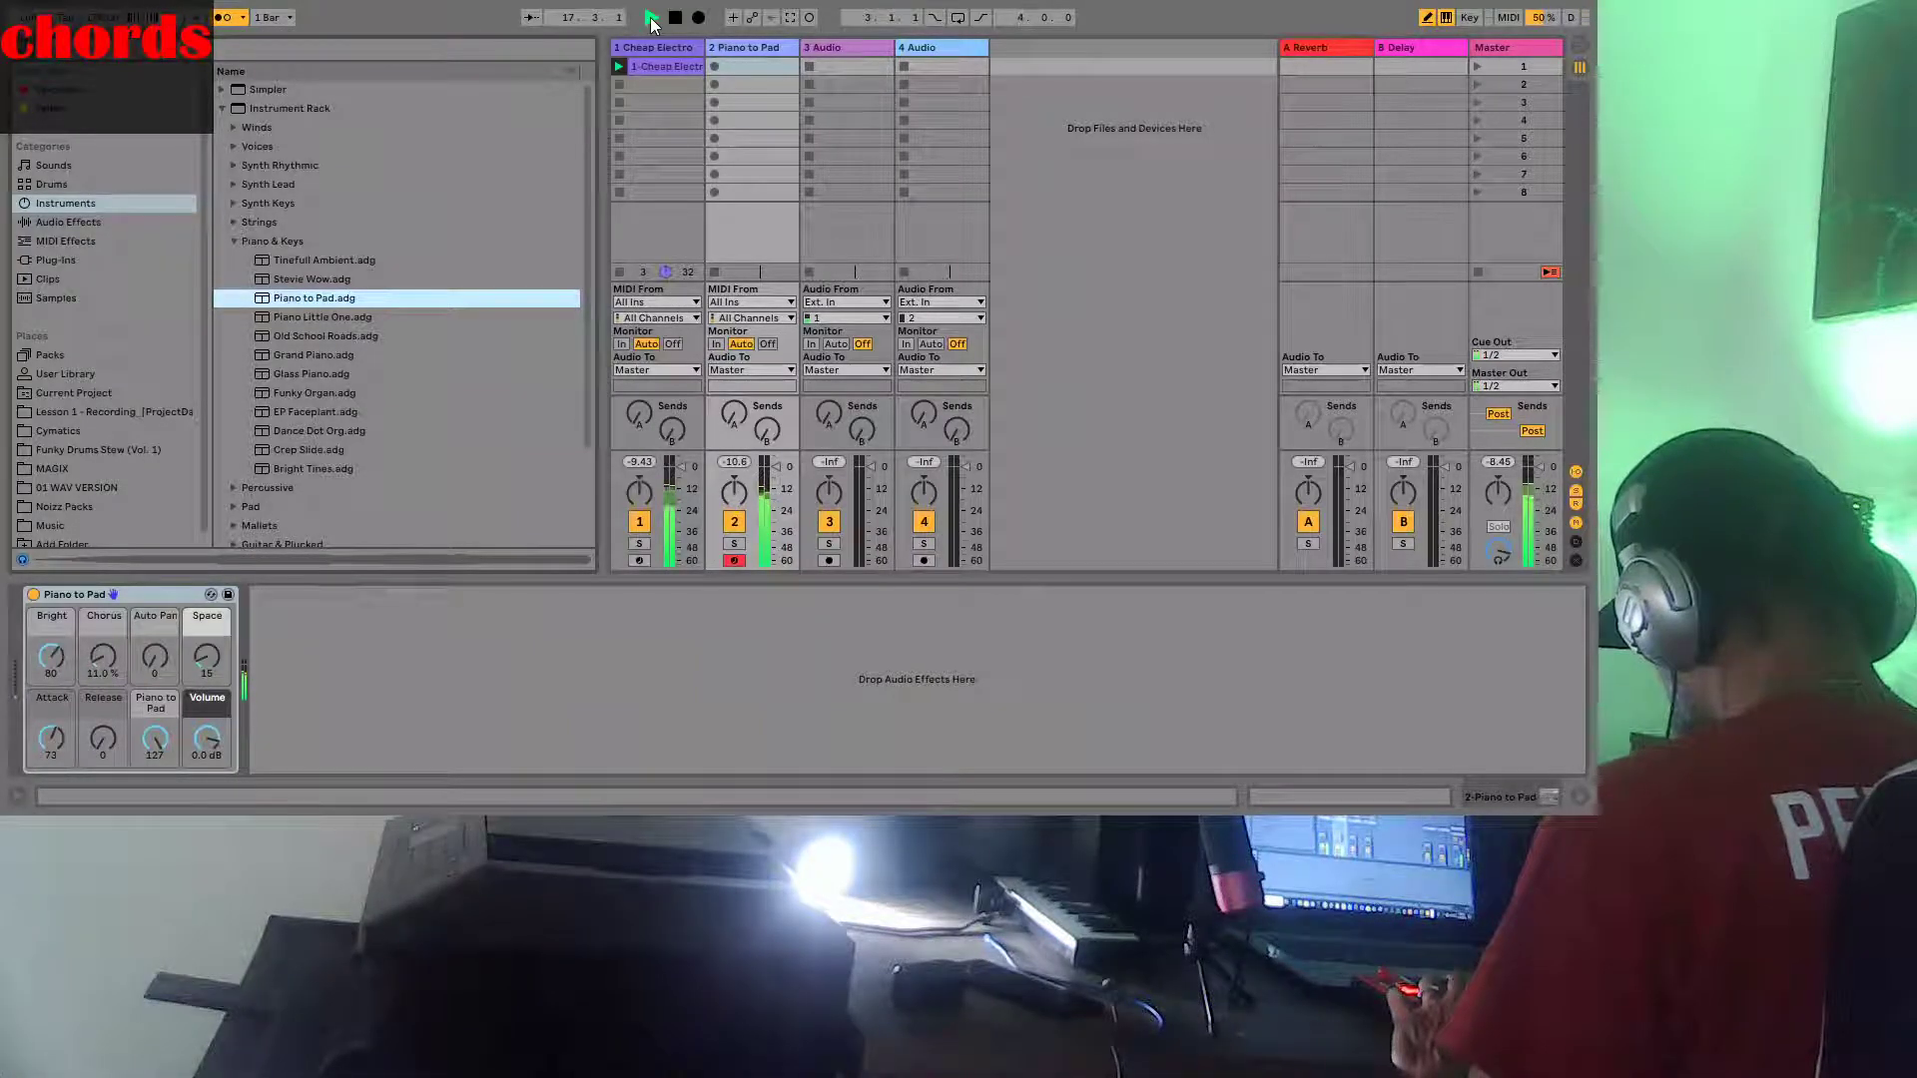
pyautogui.click(675, 17)
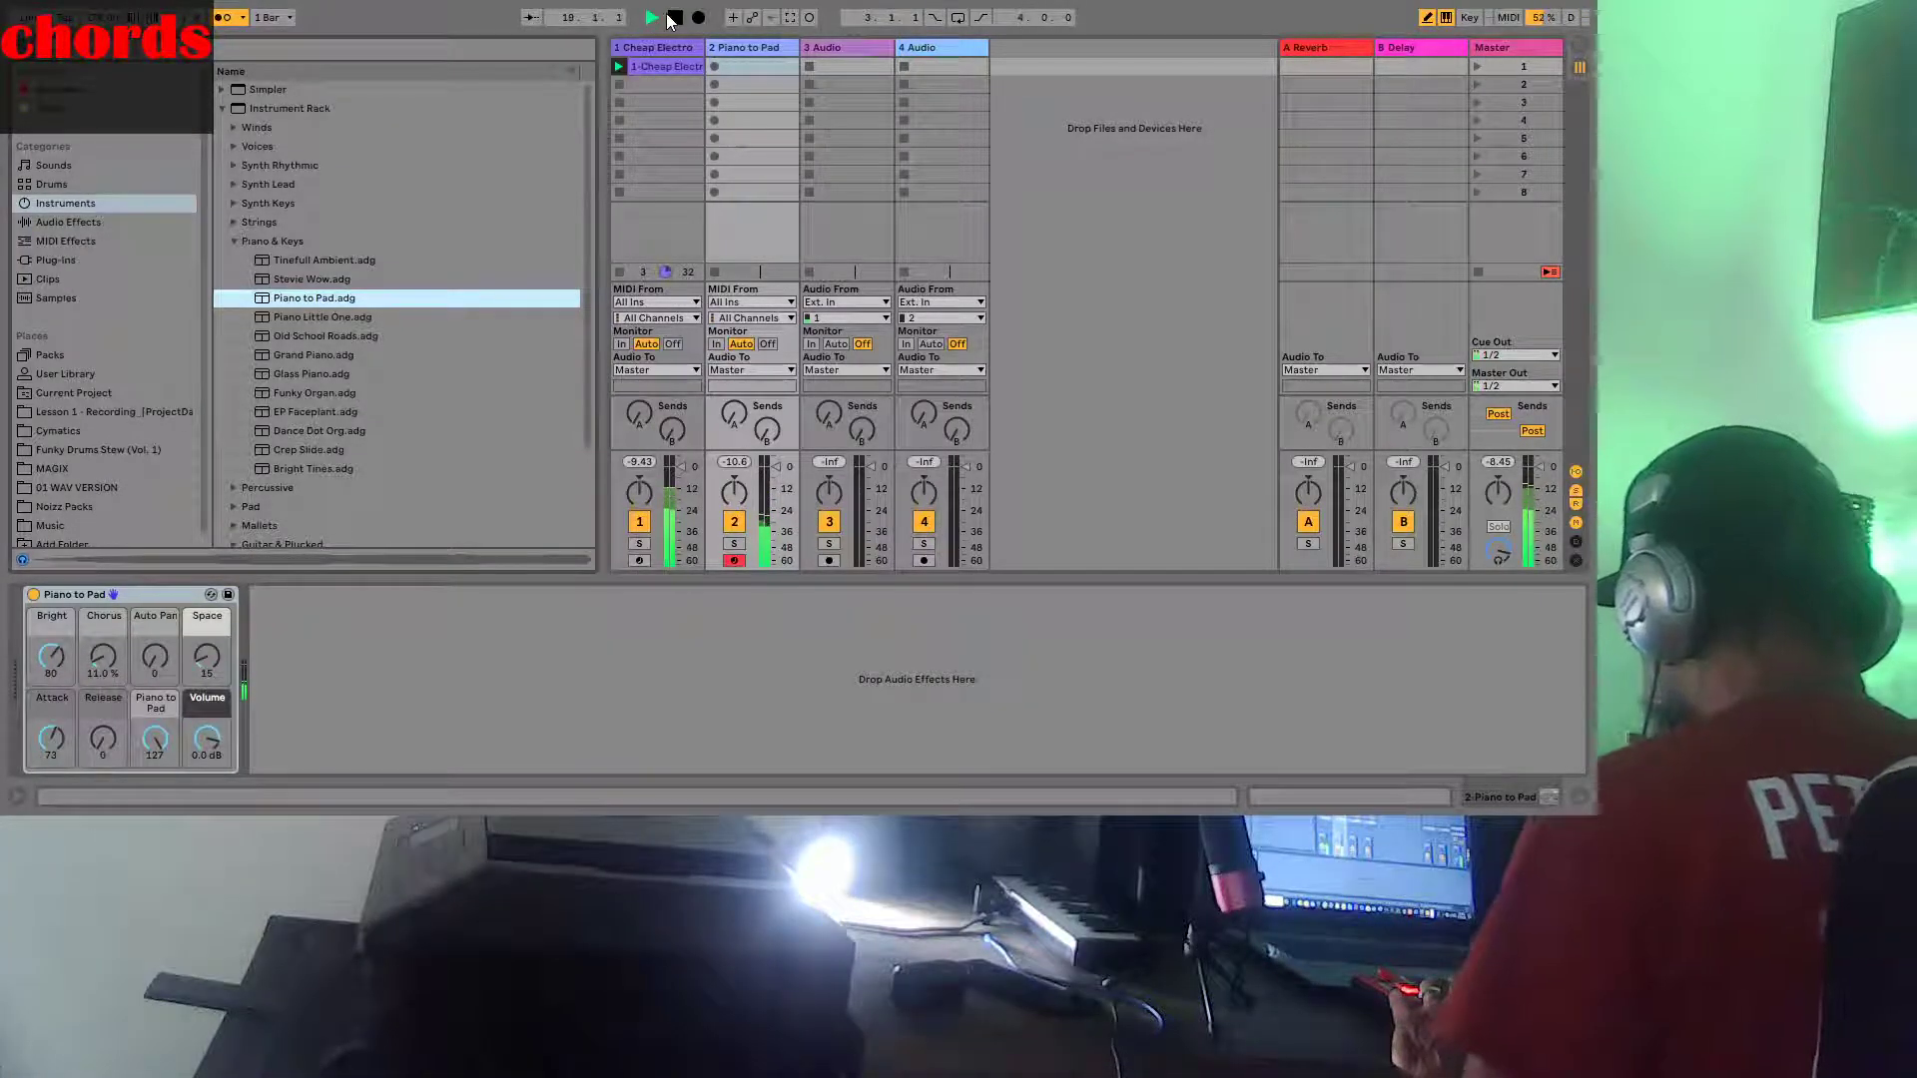
# Audition Glass Piano, and load the Instrument Rack's Grand Piano preset onto the second MIDI track
pyautogui.click(289, 370)
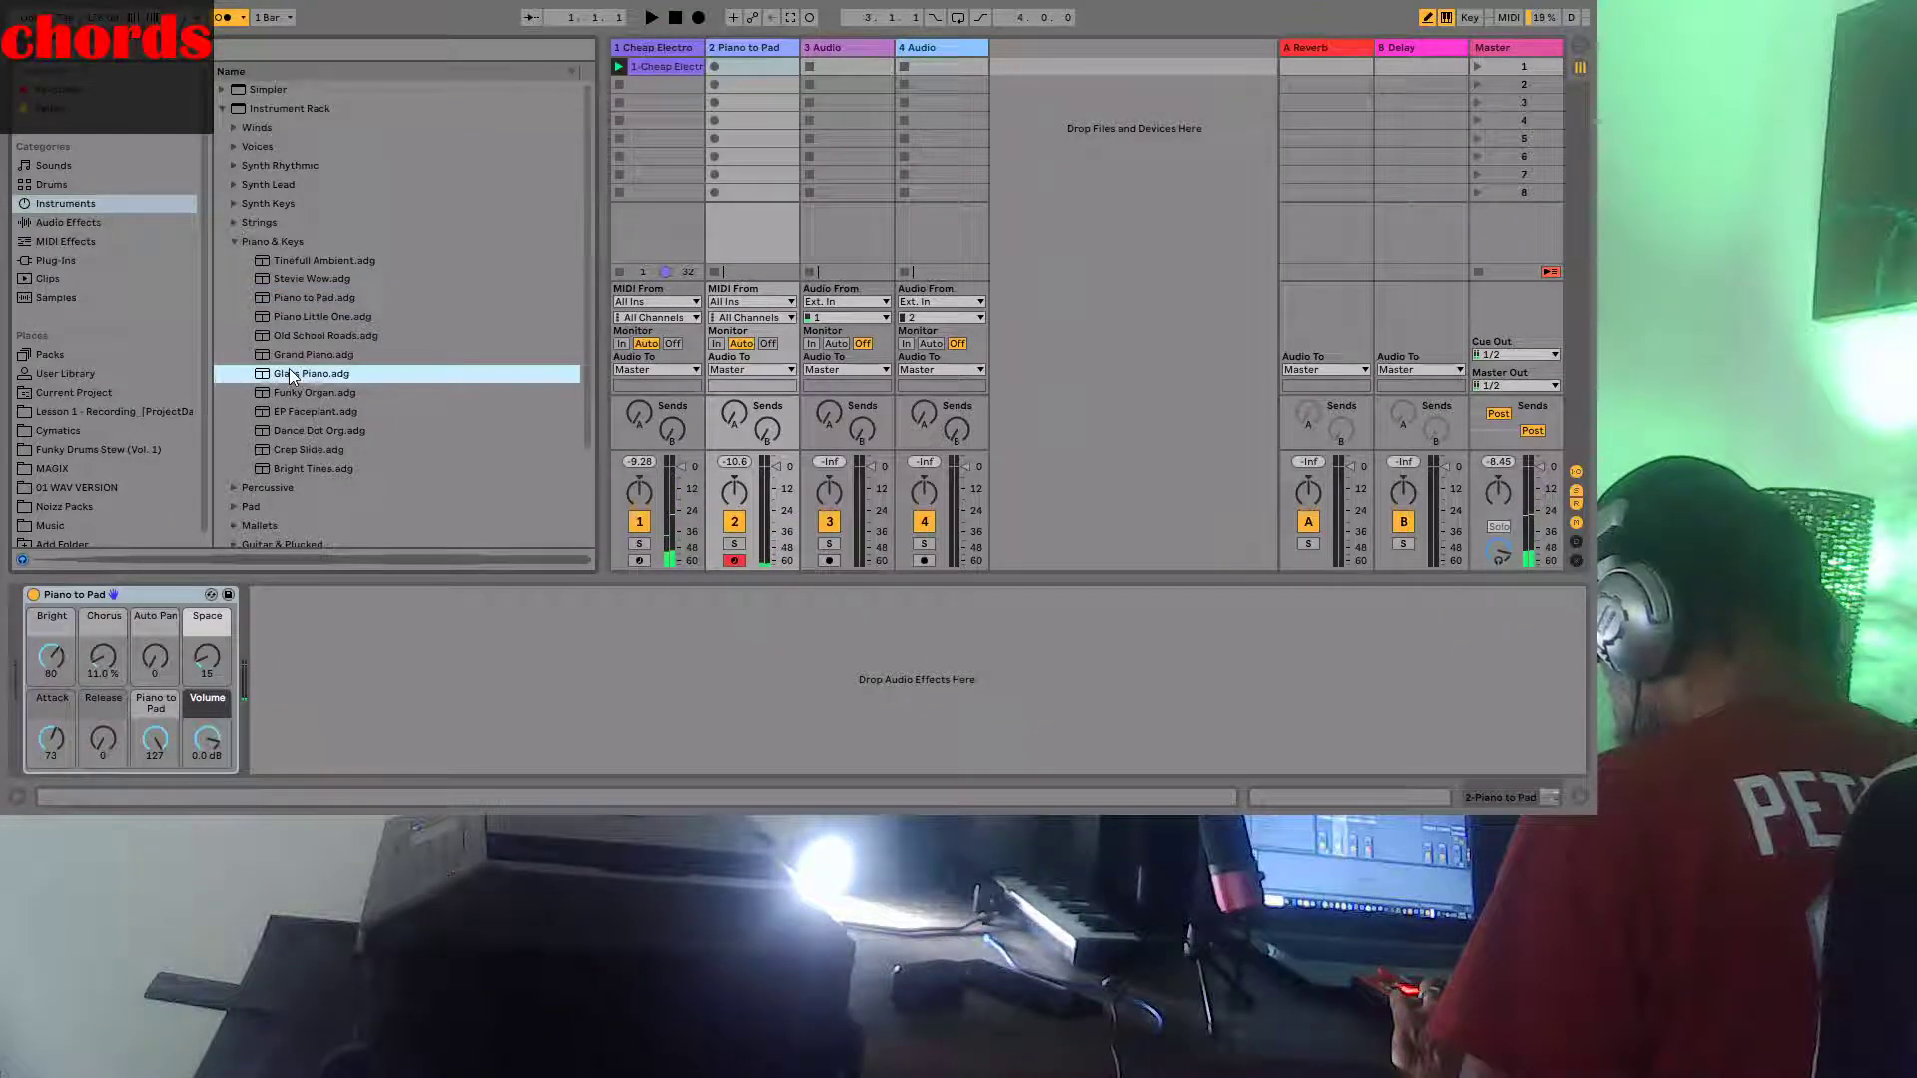
pyautogui.click(303, 356)
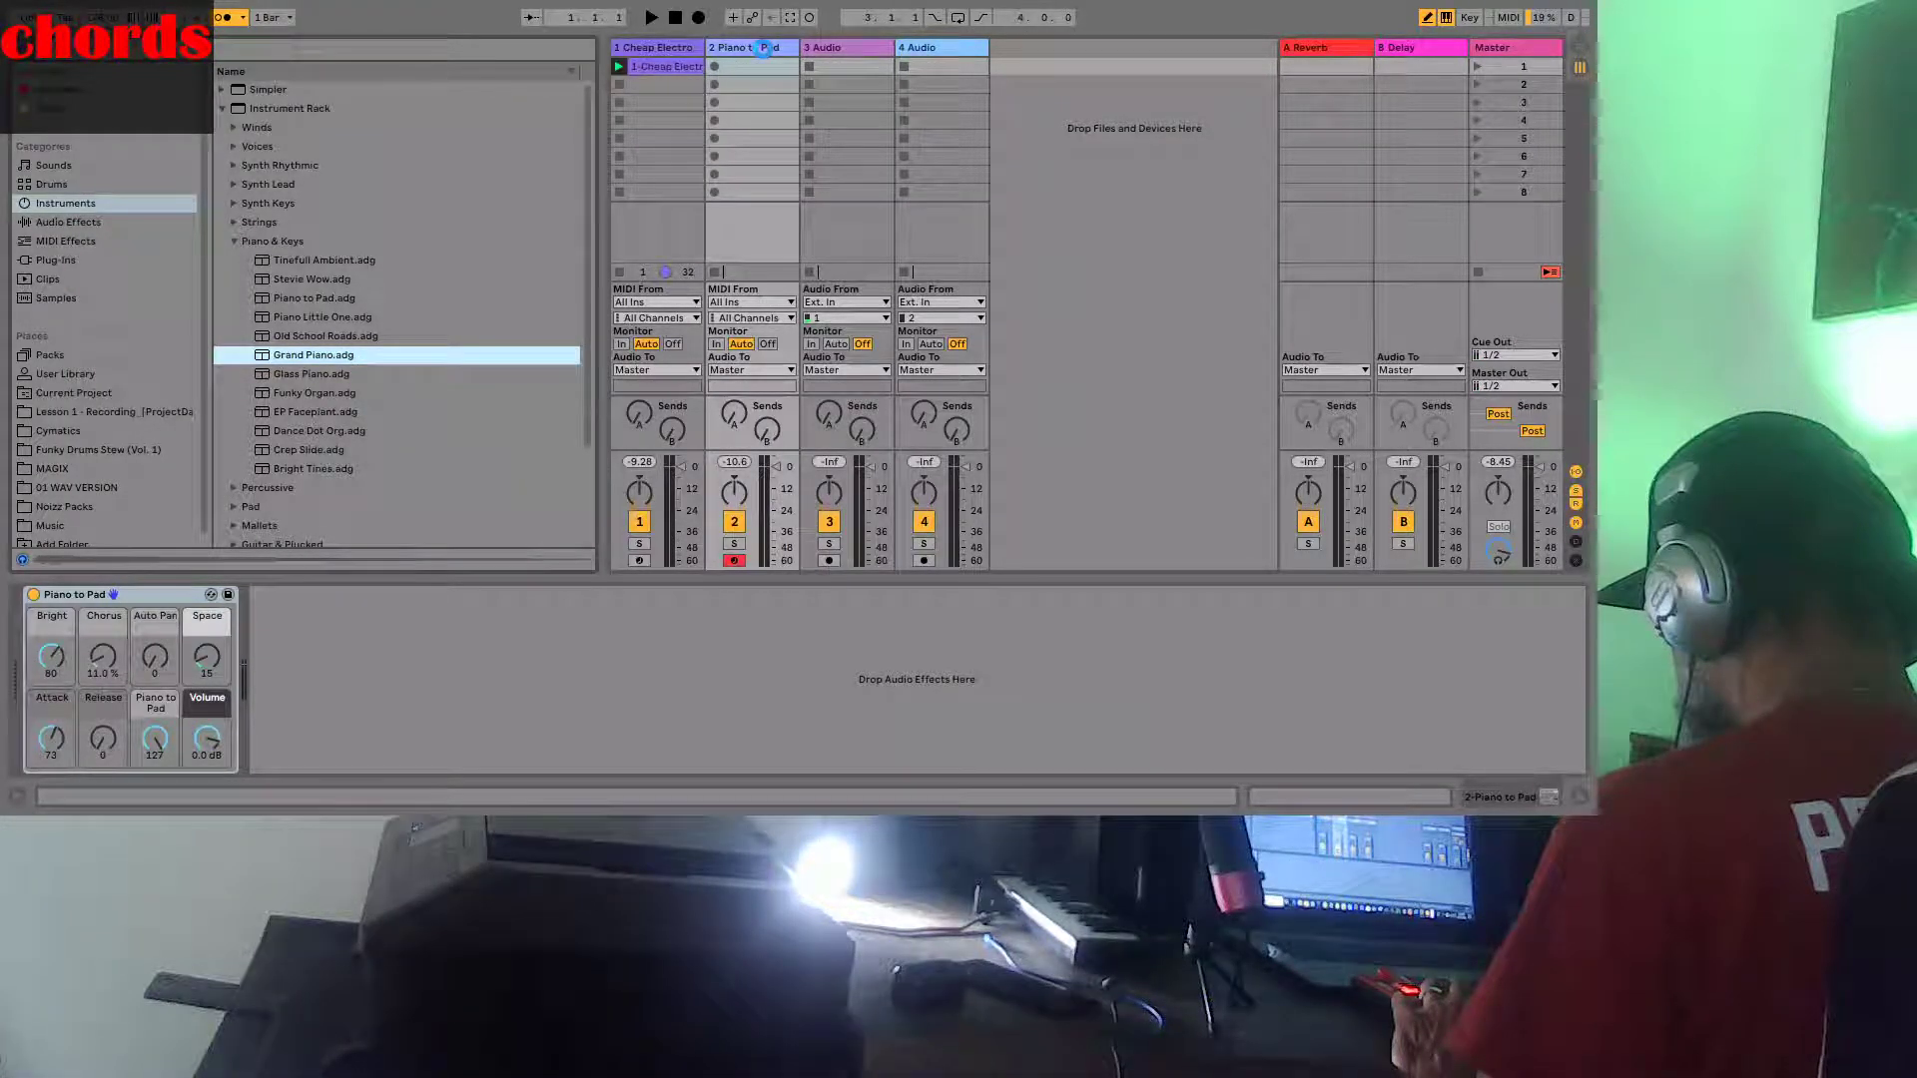
pyautogui.press('Return')
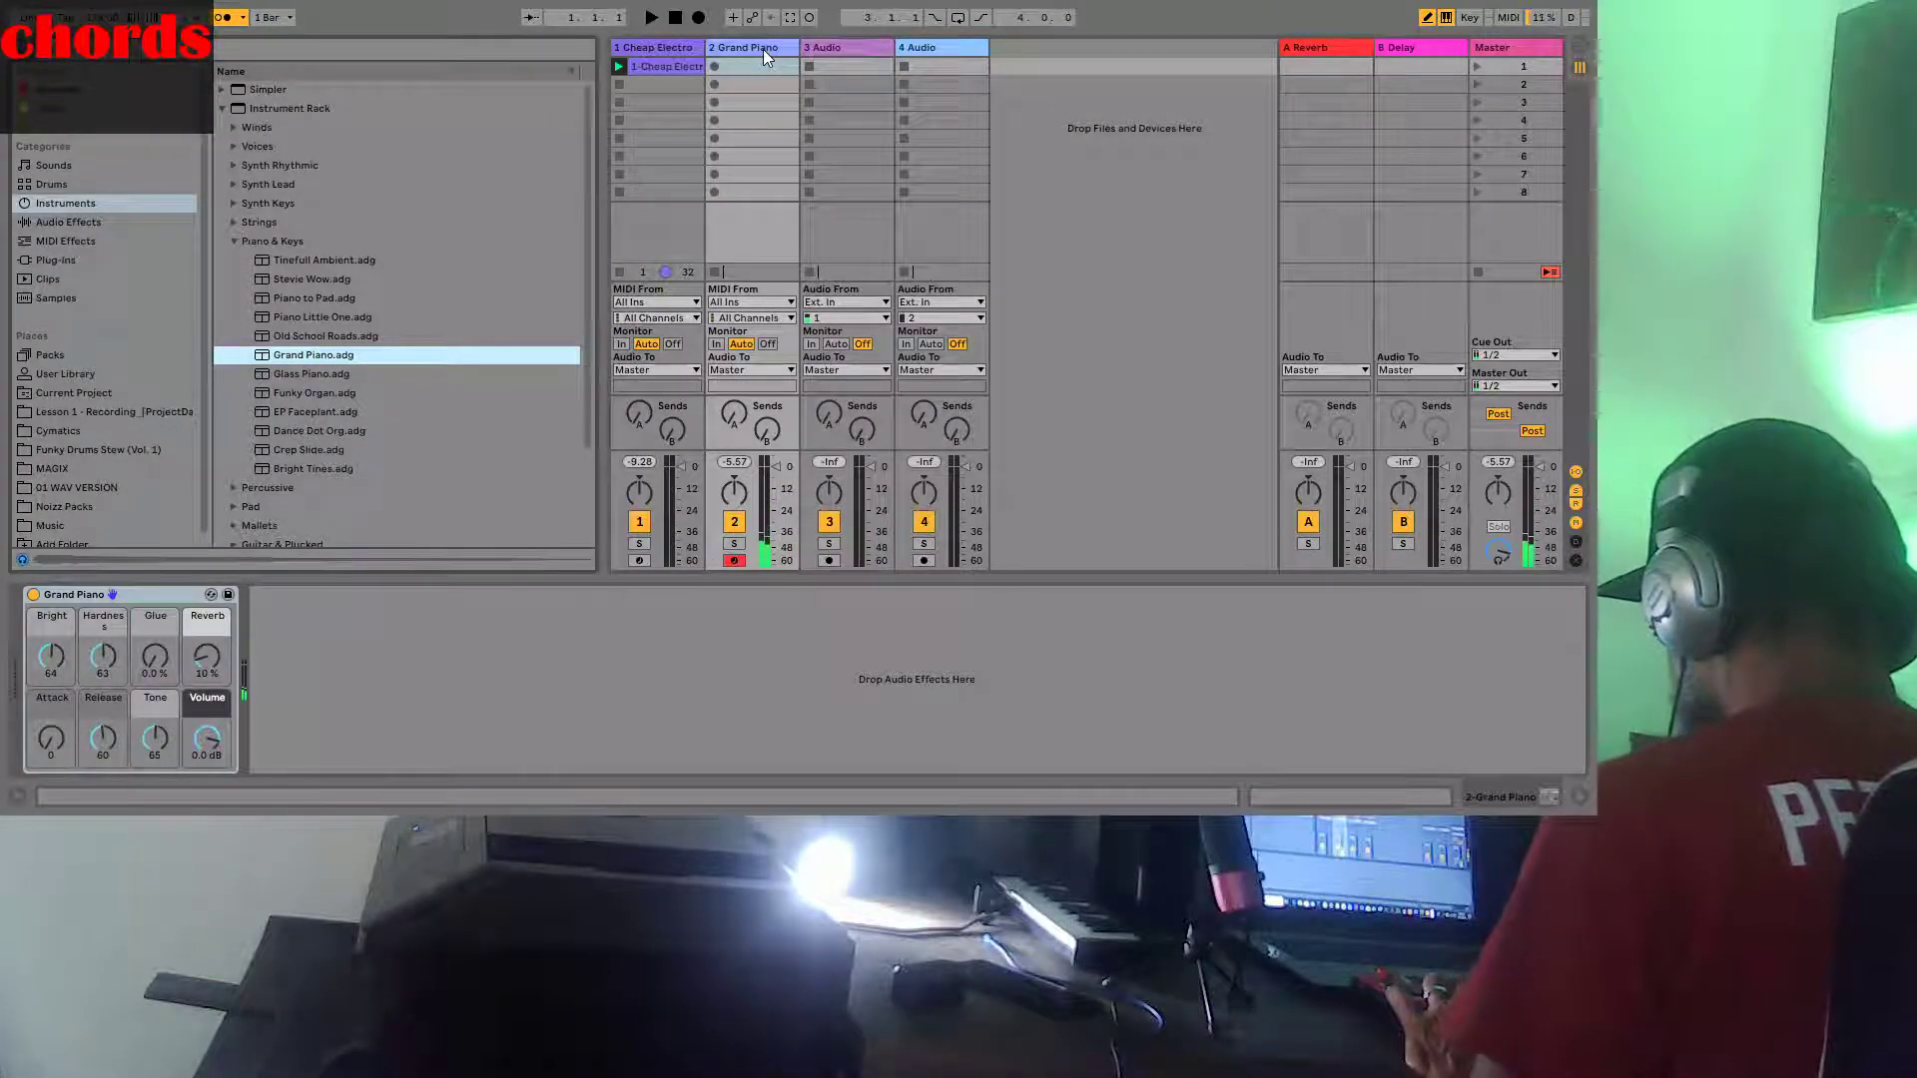
# Try recording the chord part in the Grand Piano track's first clip slot, deleting each of the three takes
pyautogui.click(715, 65)
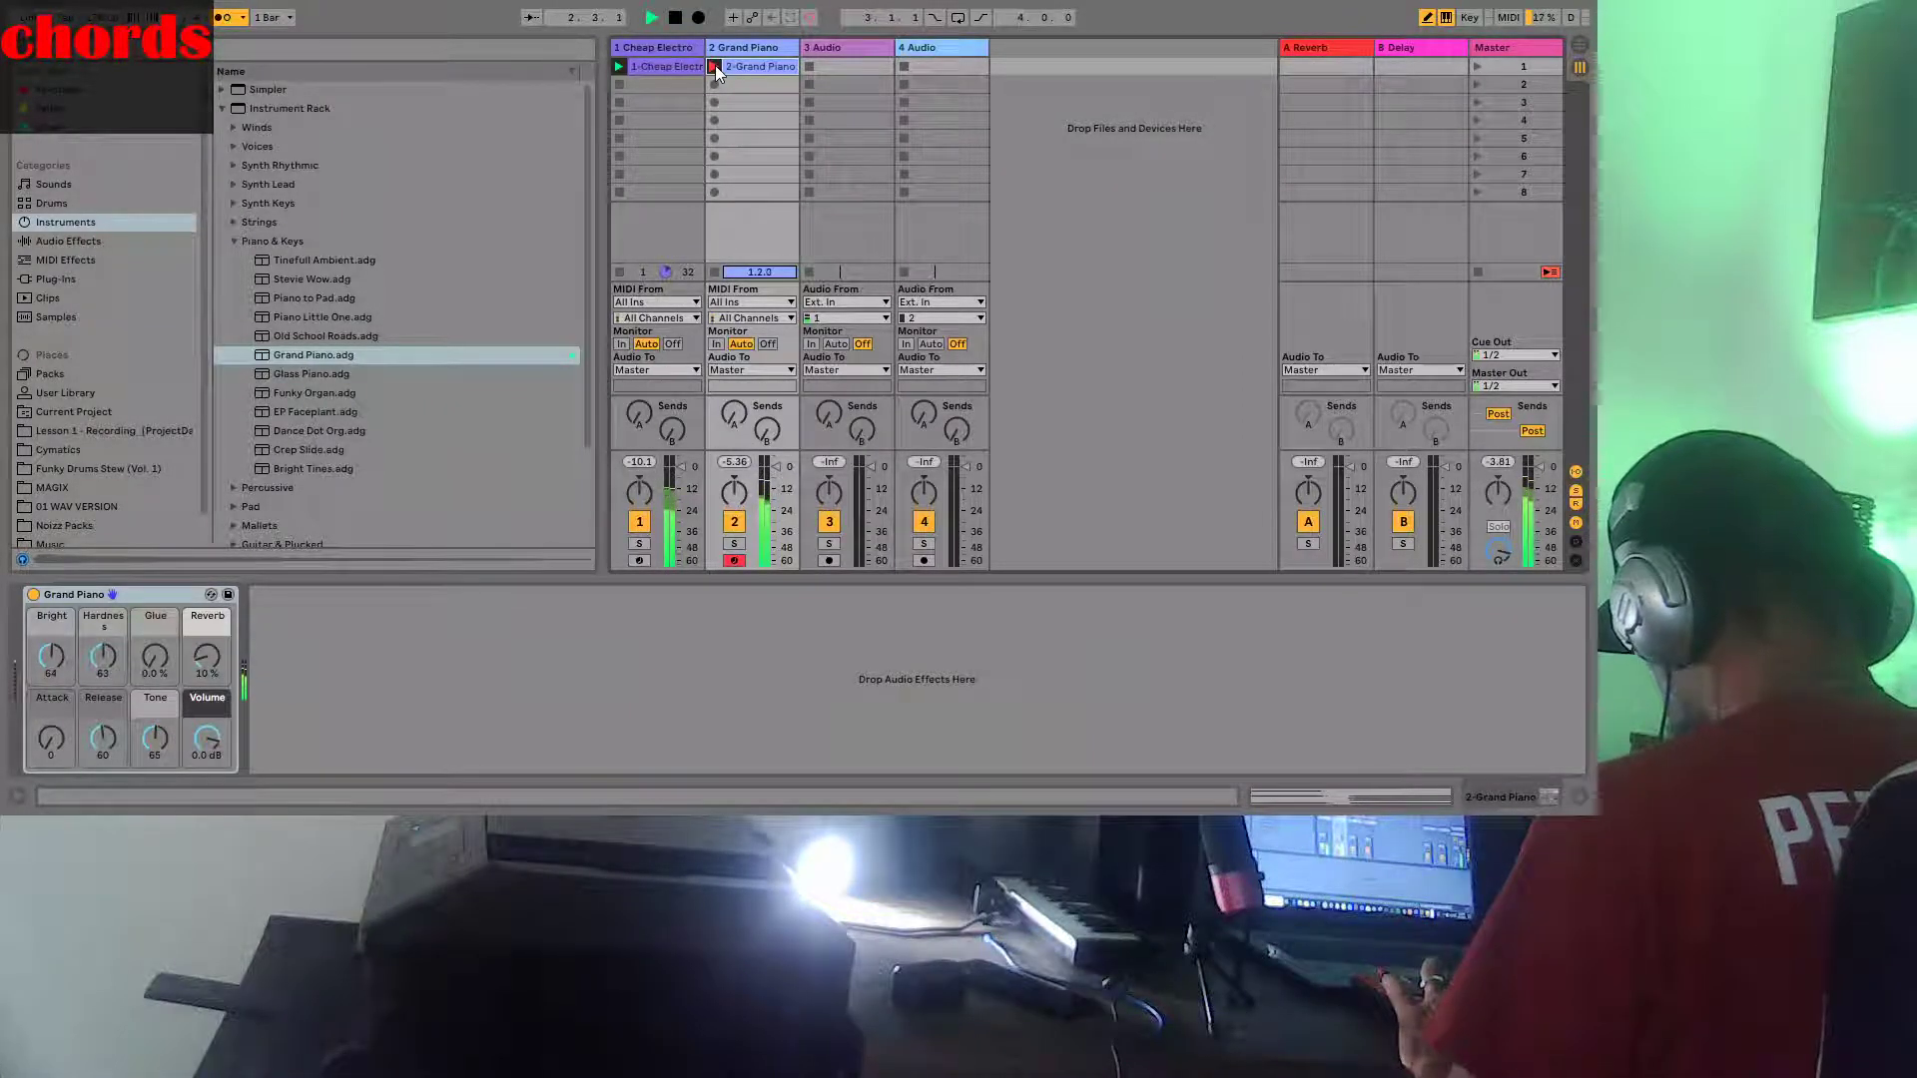
pyautogui.click(714, 66)
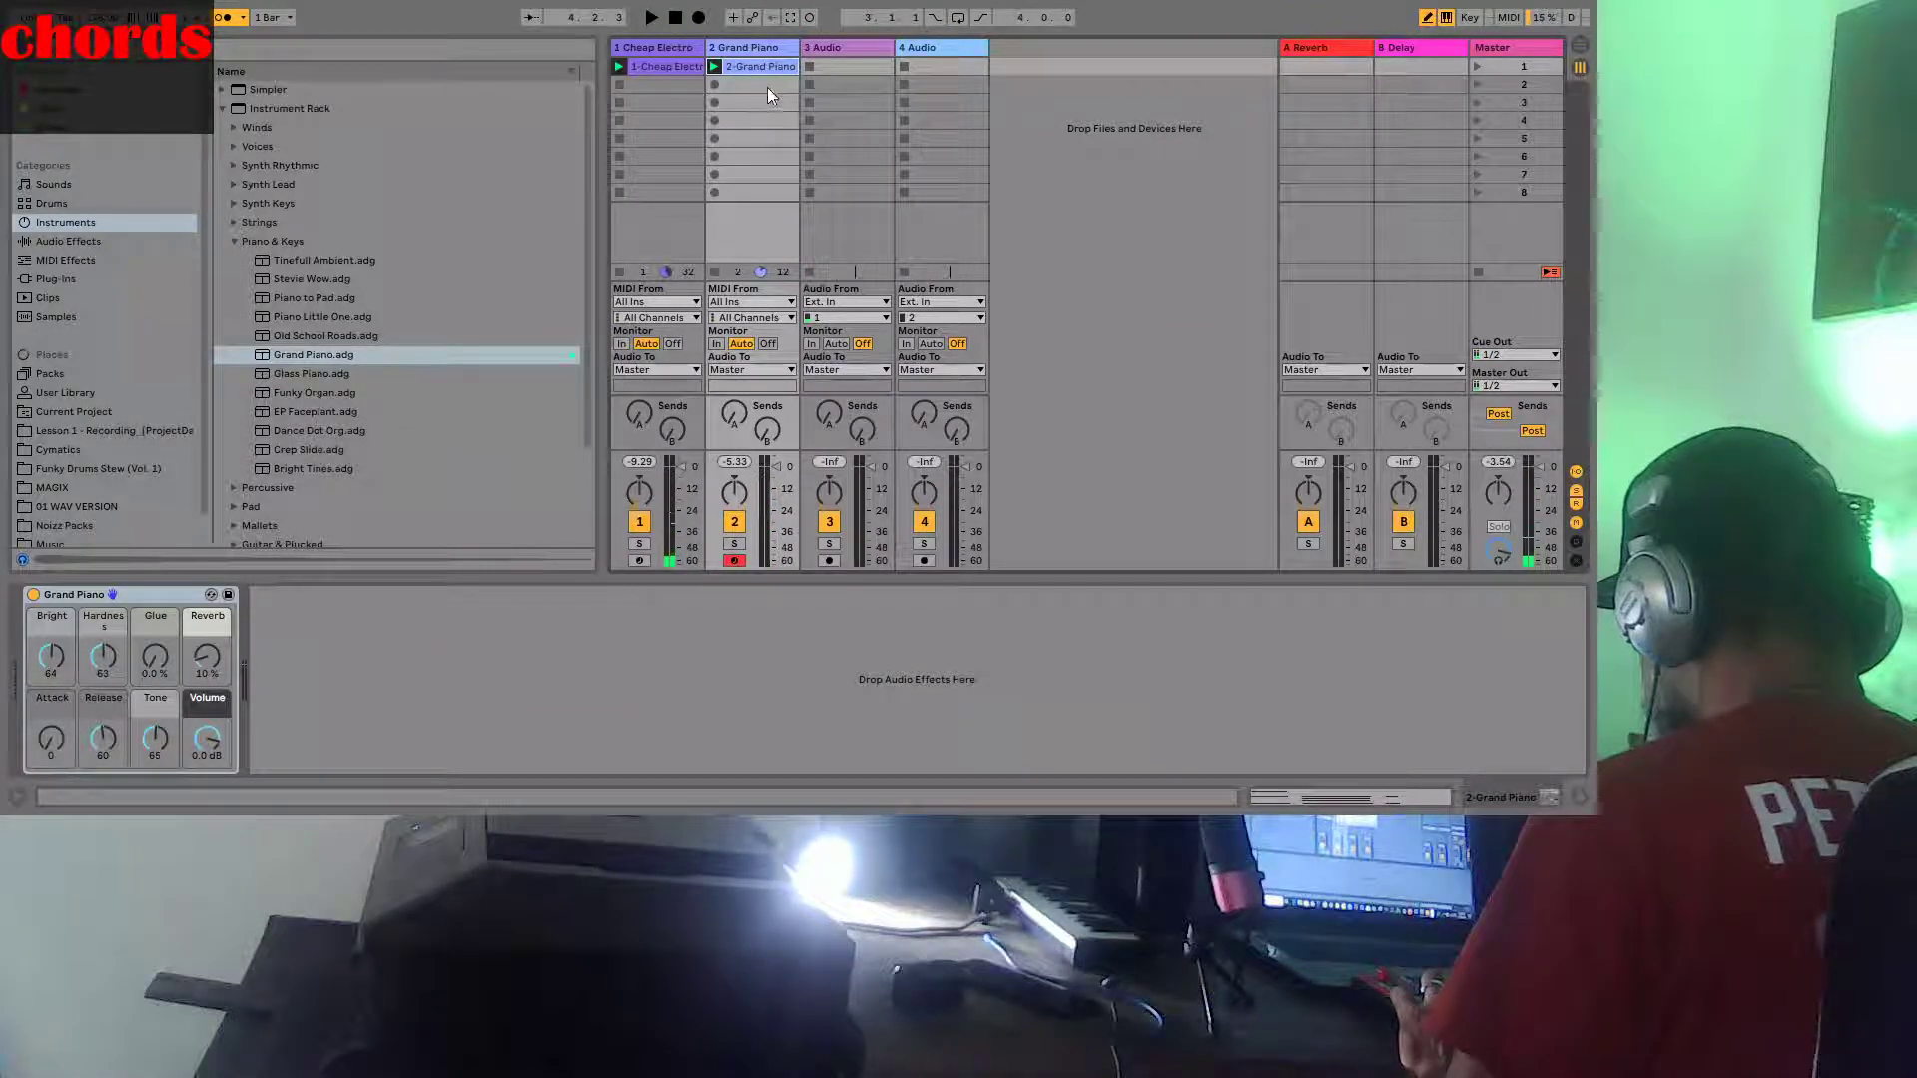
pyautogui.press('Delete')
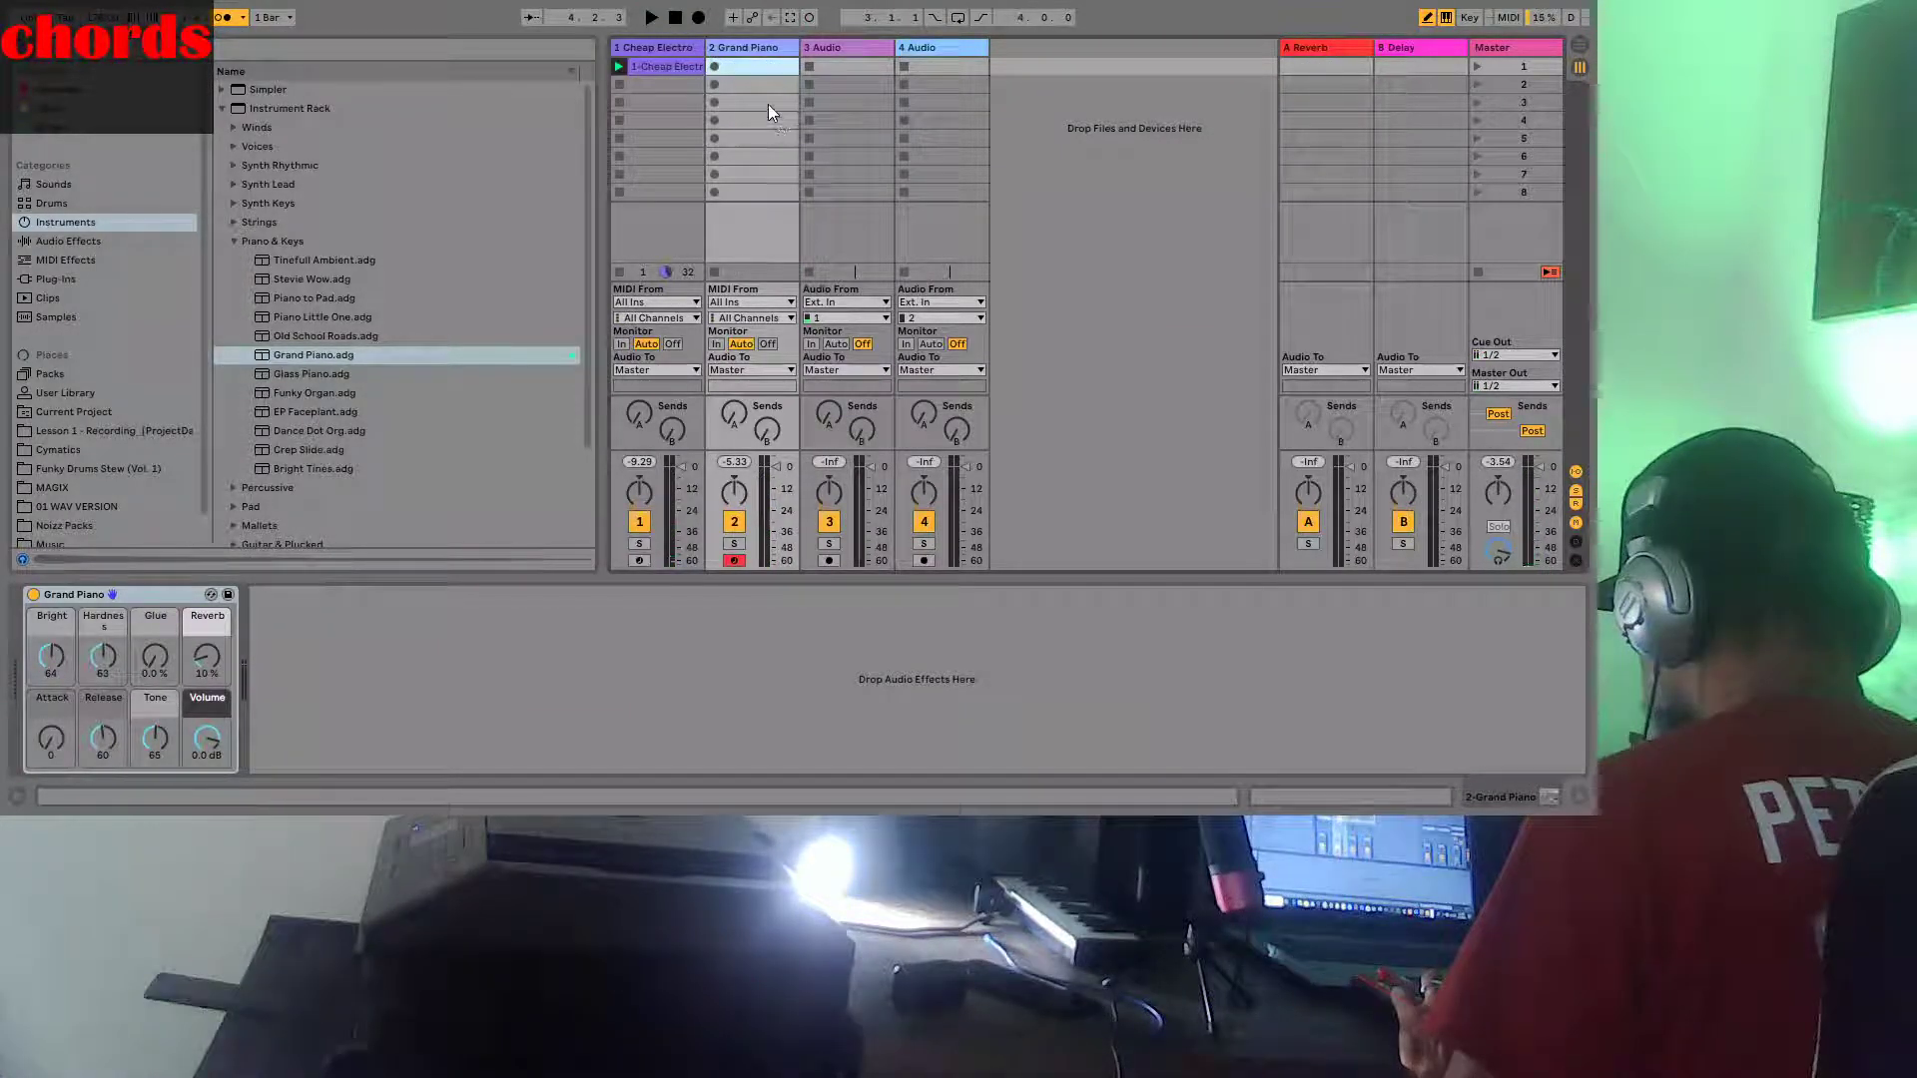
pyautogui.click(714, 66)
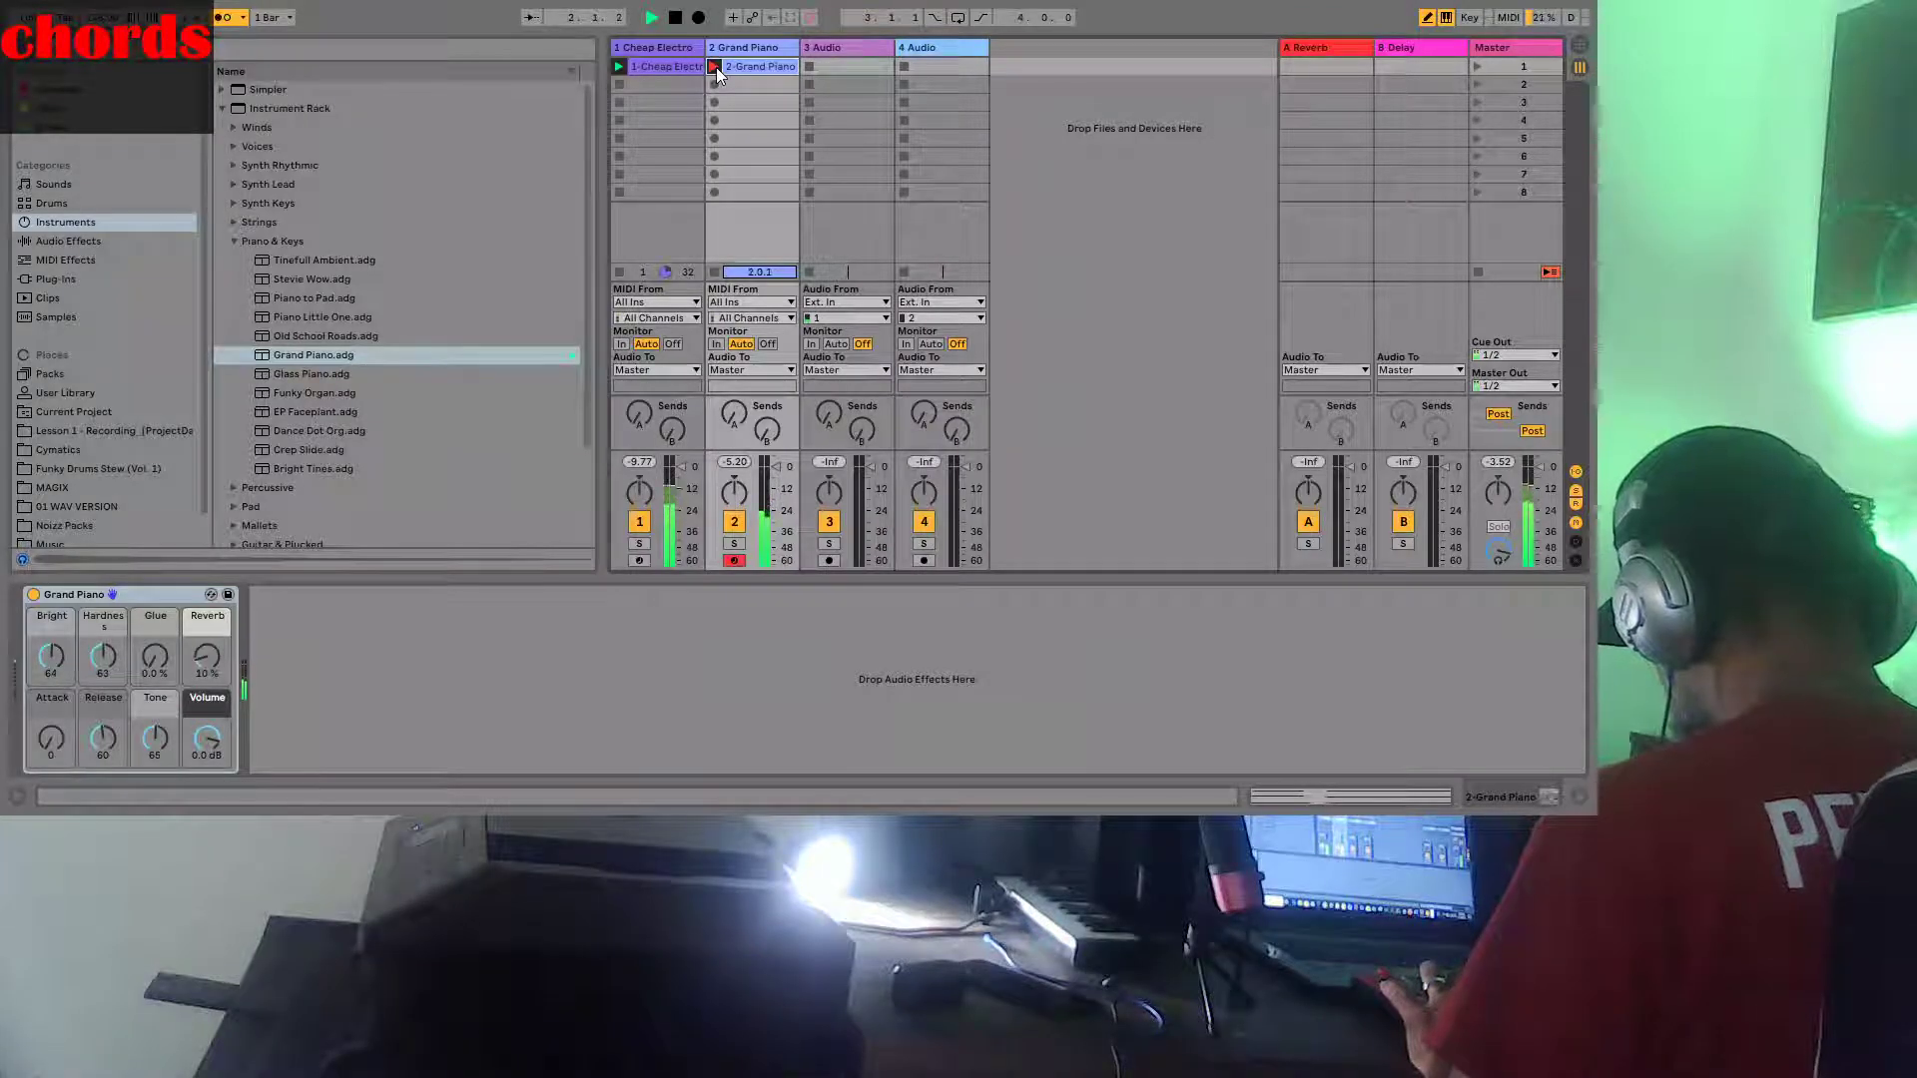
pyautogui.click(715, 68)
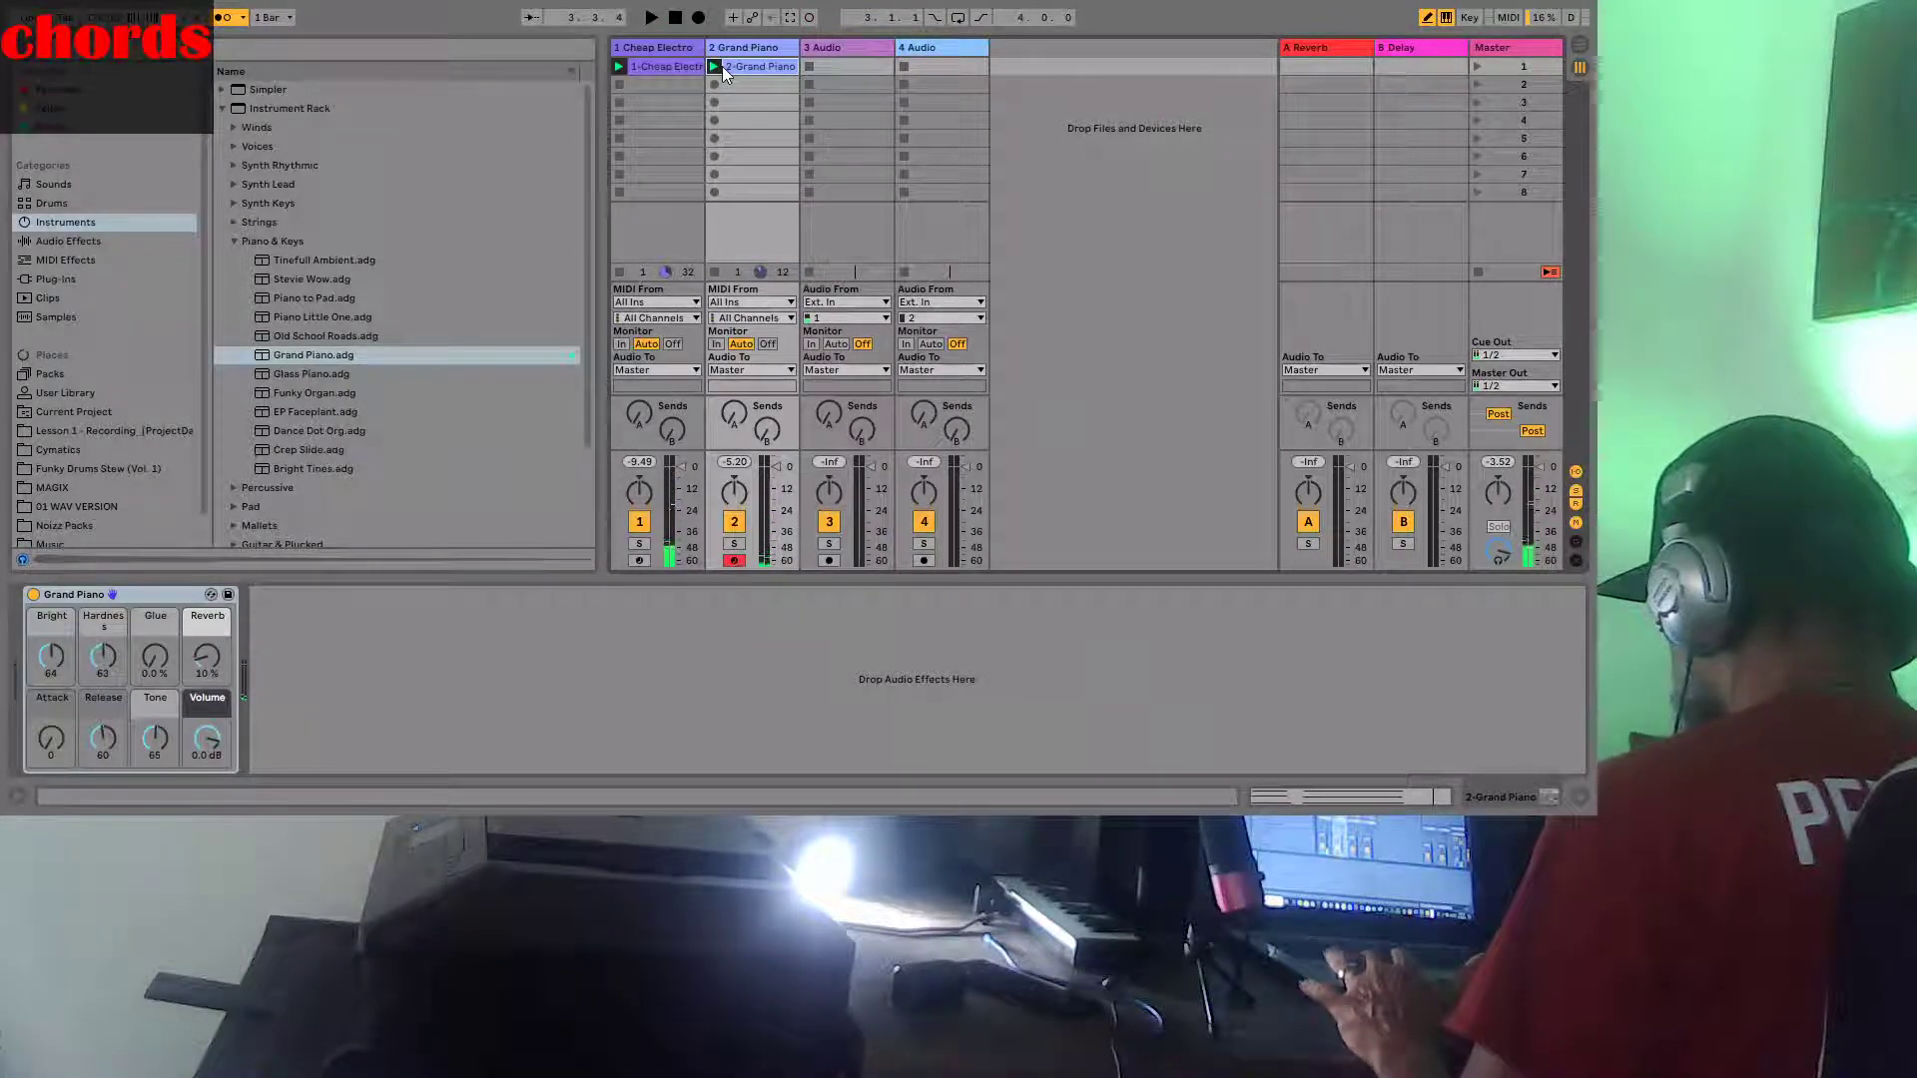
pyautogui.press('Delete')
pyautogui.click(711, 68)
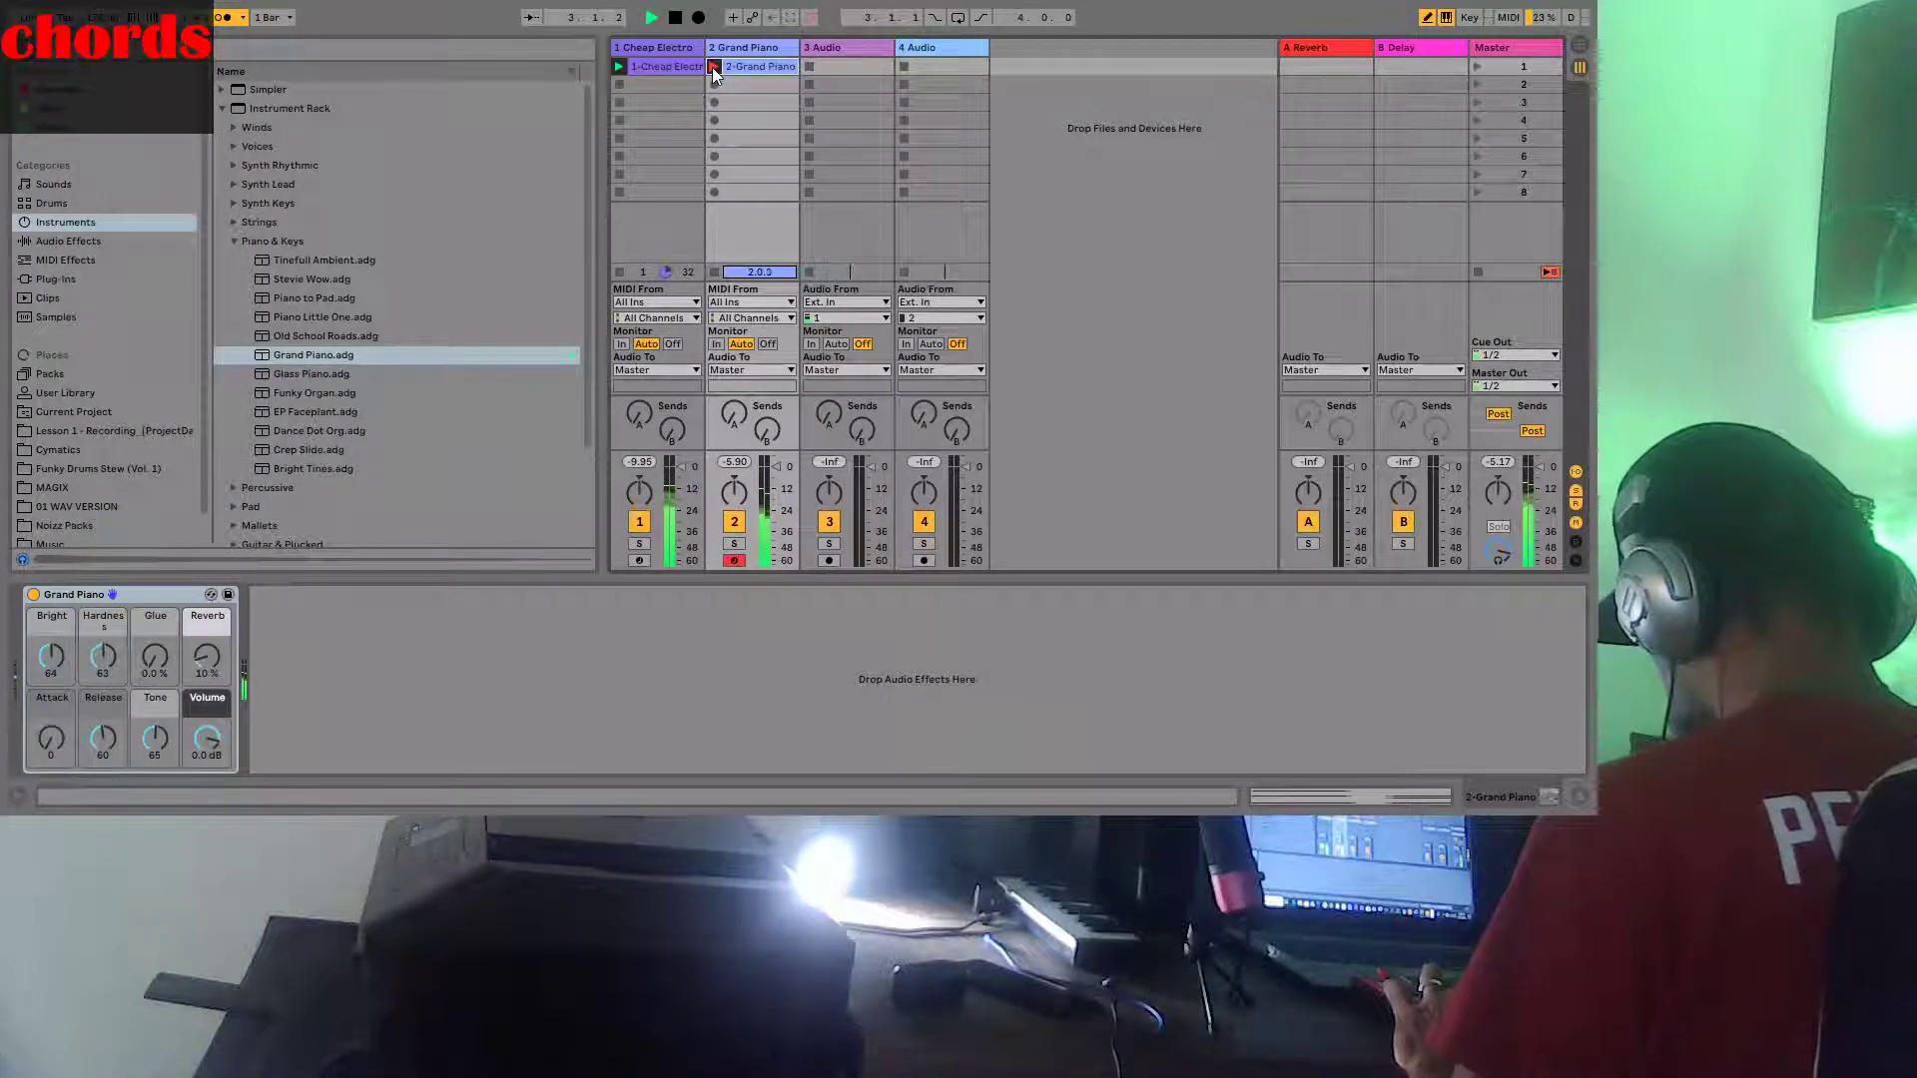
pyautogui.click(713, 67)
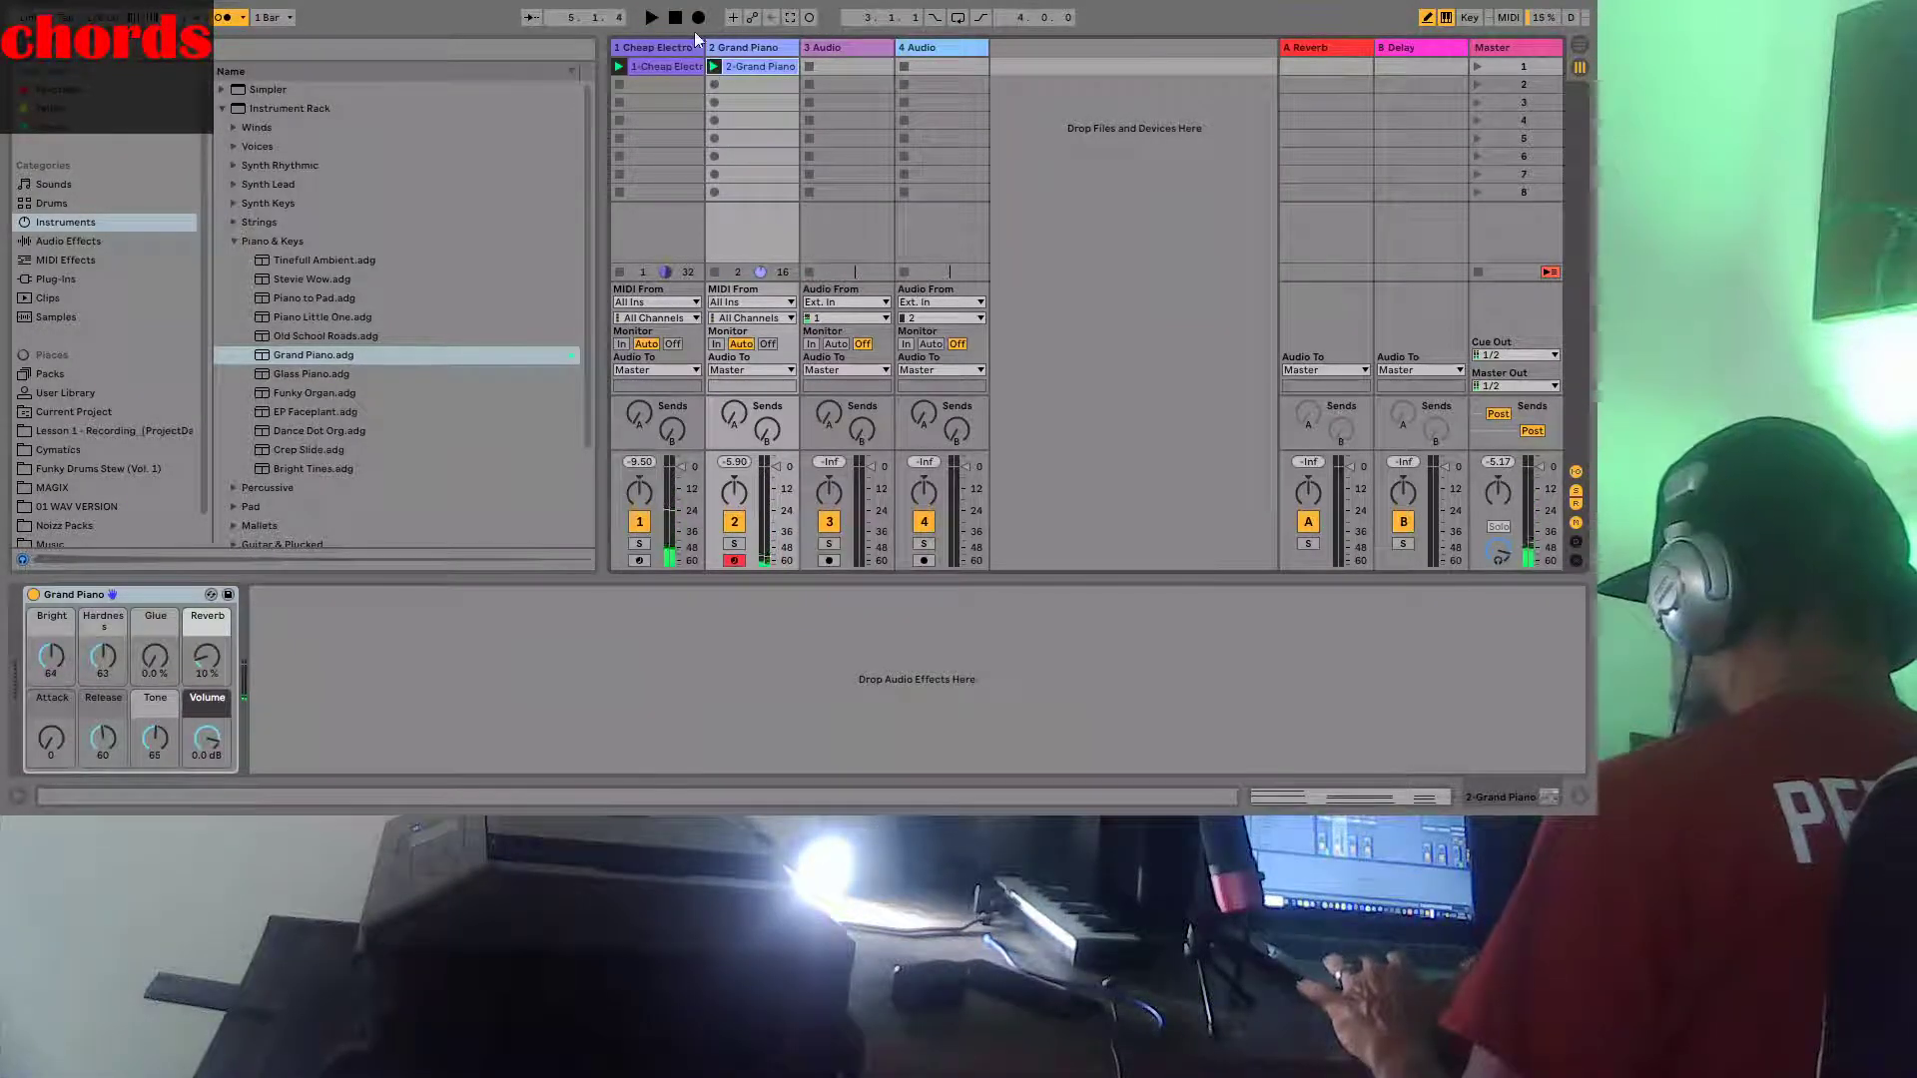
pyautogui.press('Delete')
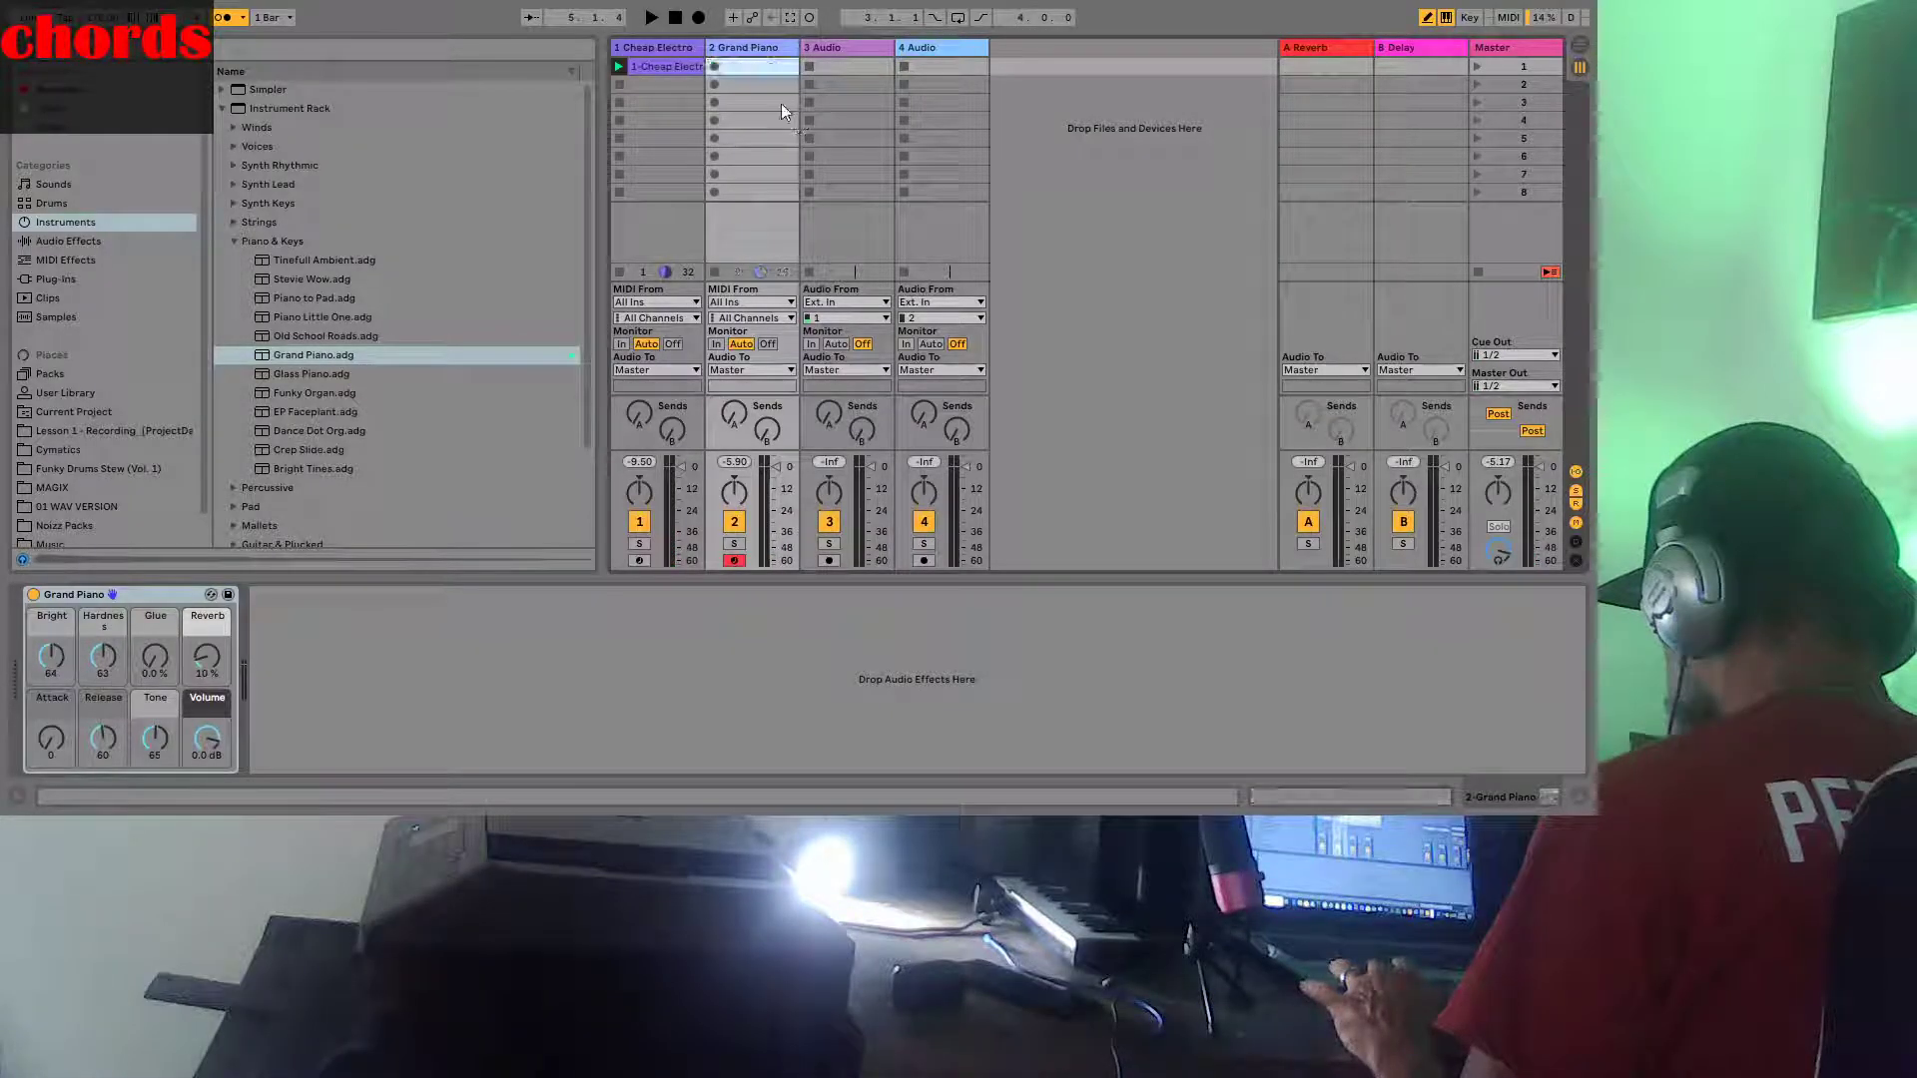
# Record an eight-bar chord clip in the Grand Piano track's first slot and quantize all of its notes
pyautogui.click(714, 66)
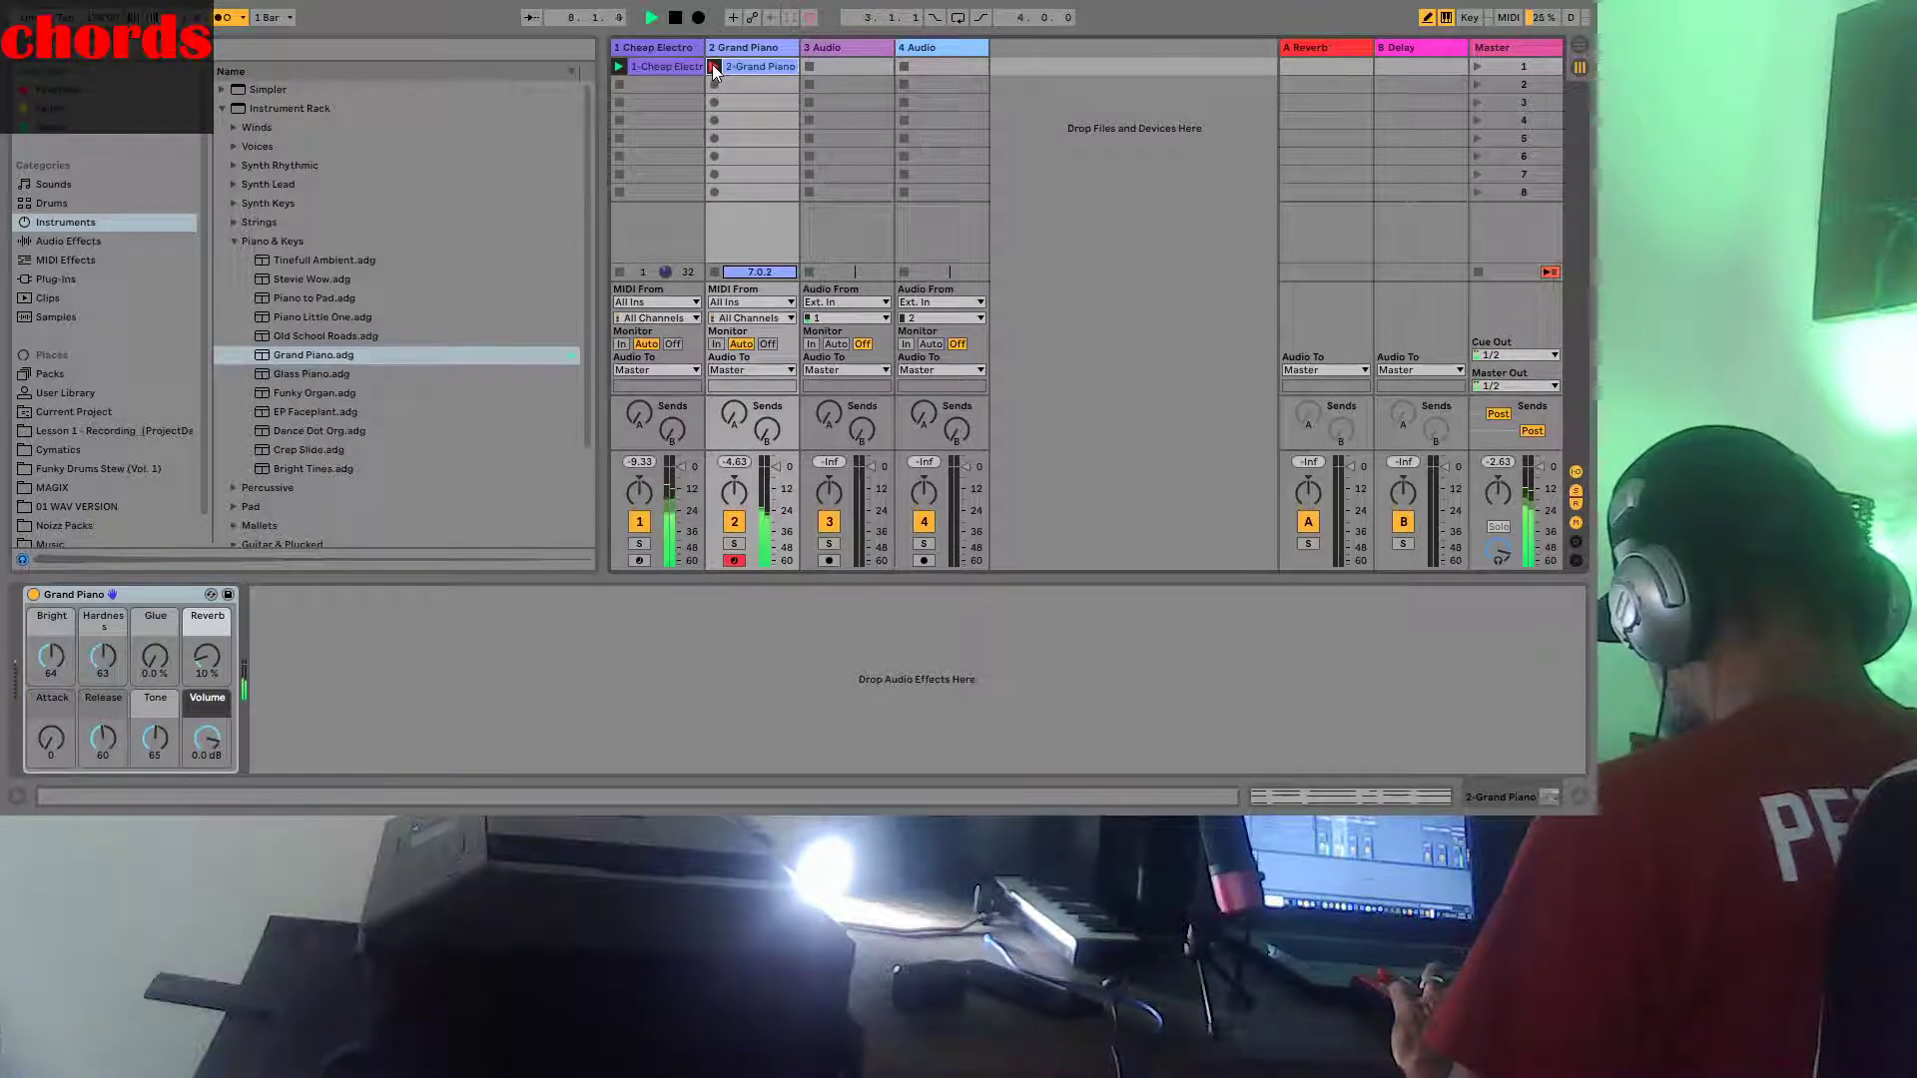
pyautogui.click(713, 66)
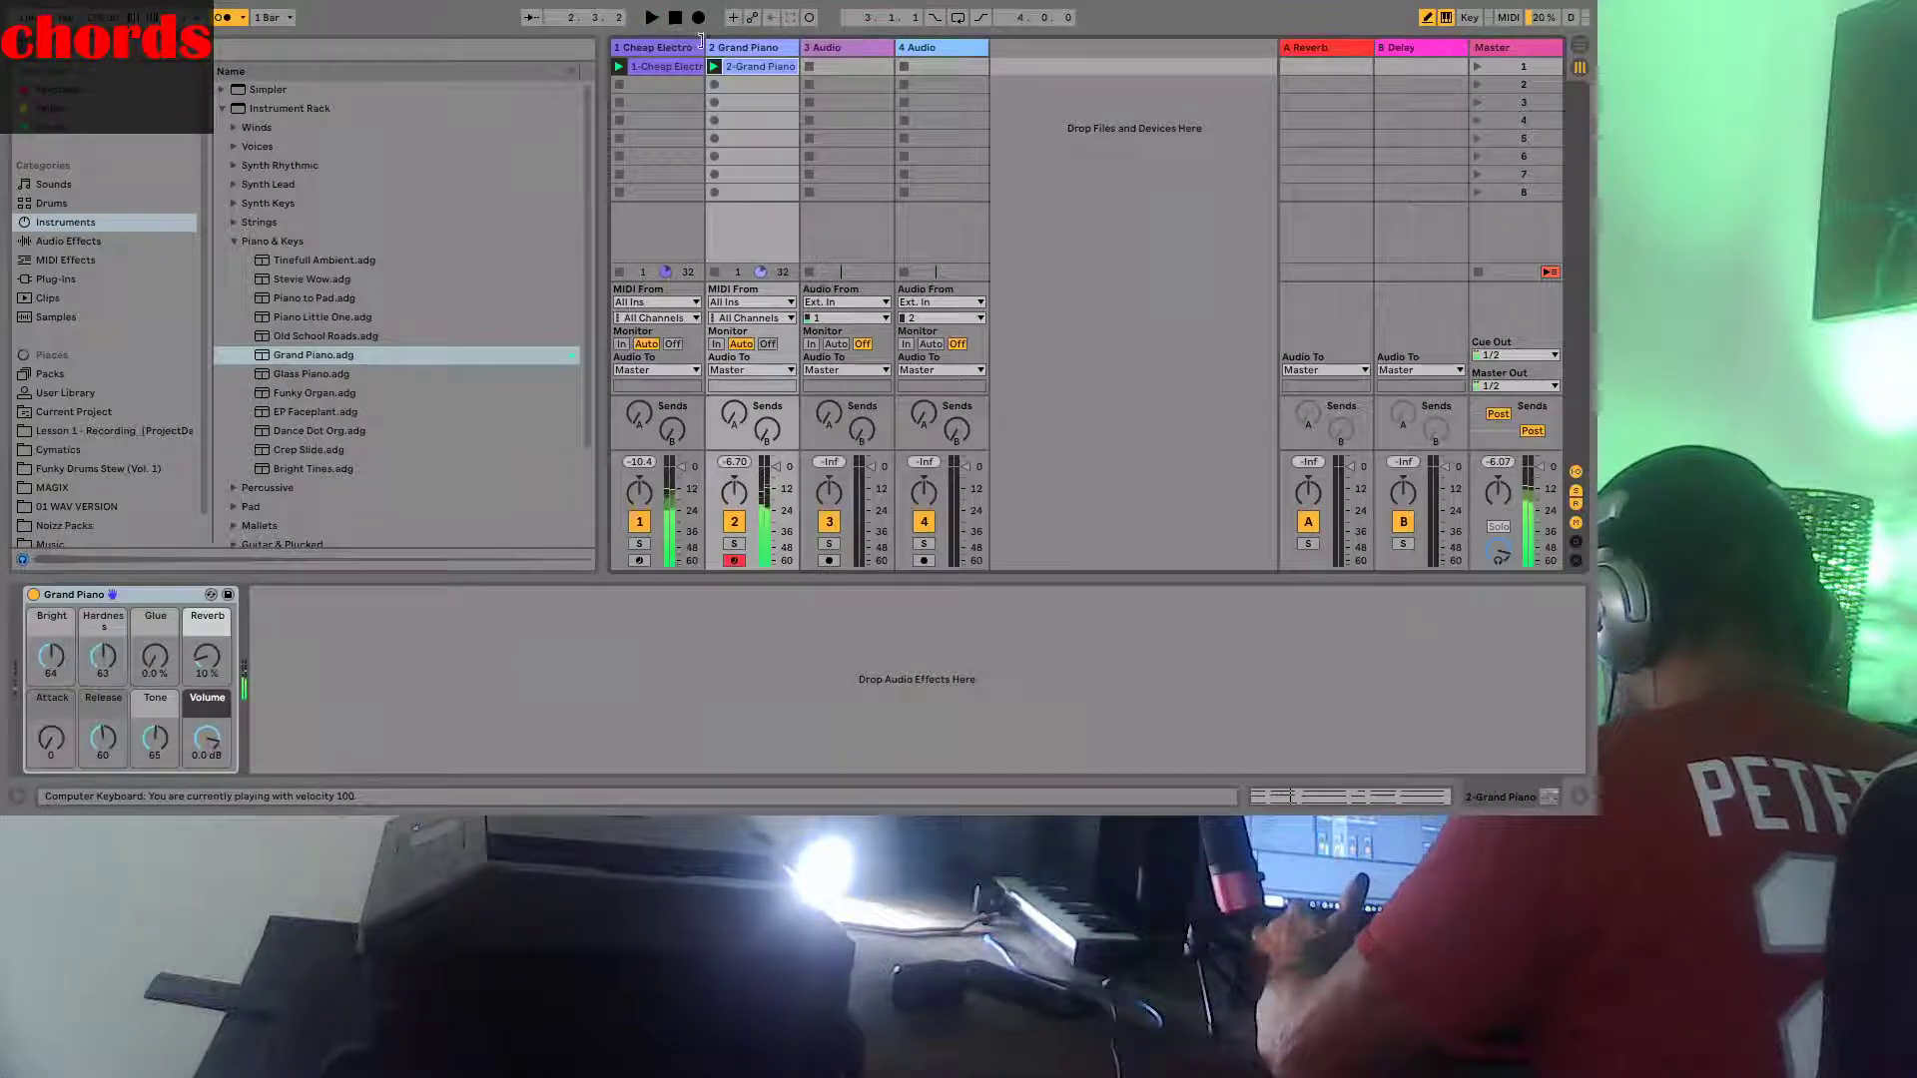
pyautogui.doubleClick(753, 70)
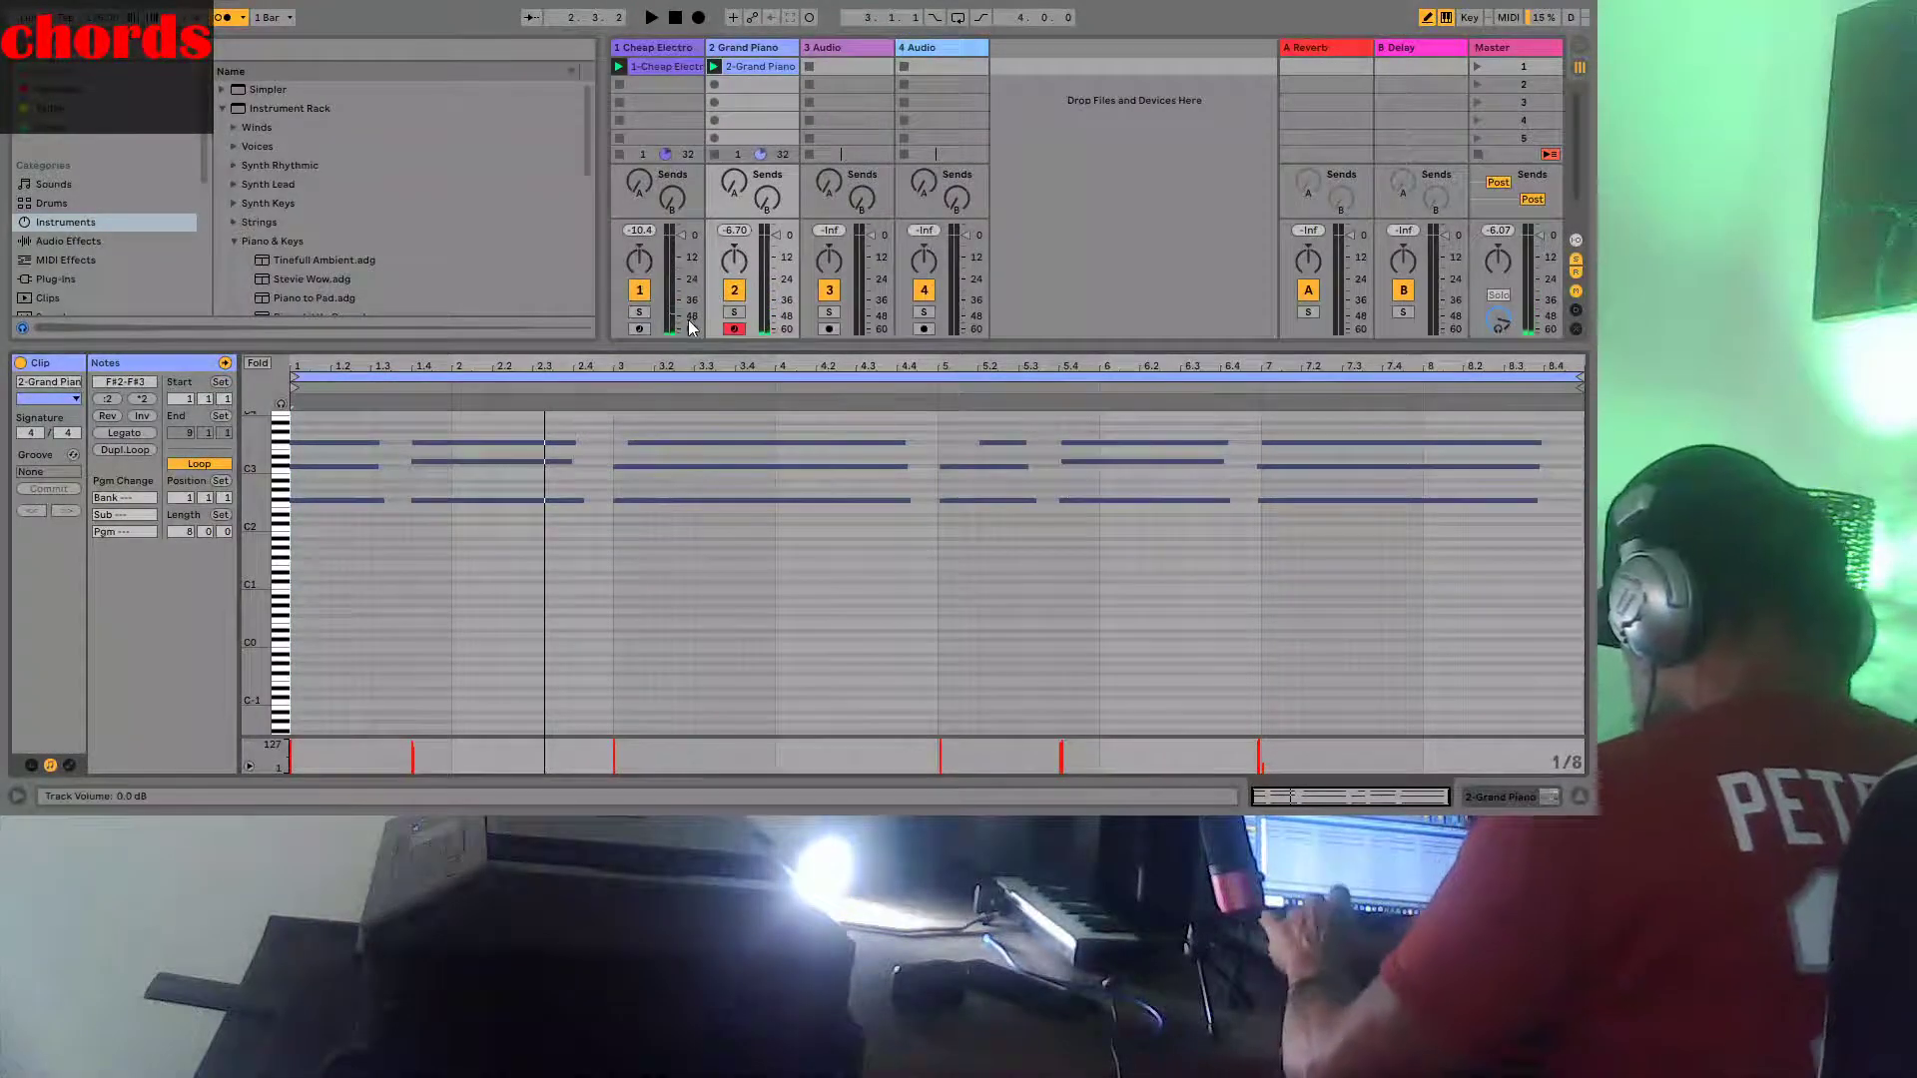
pyautogui.hotkey('ctrl', 'a')
pyautogui.click(732, 560)
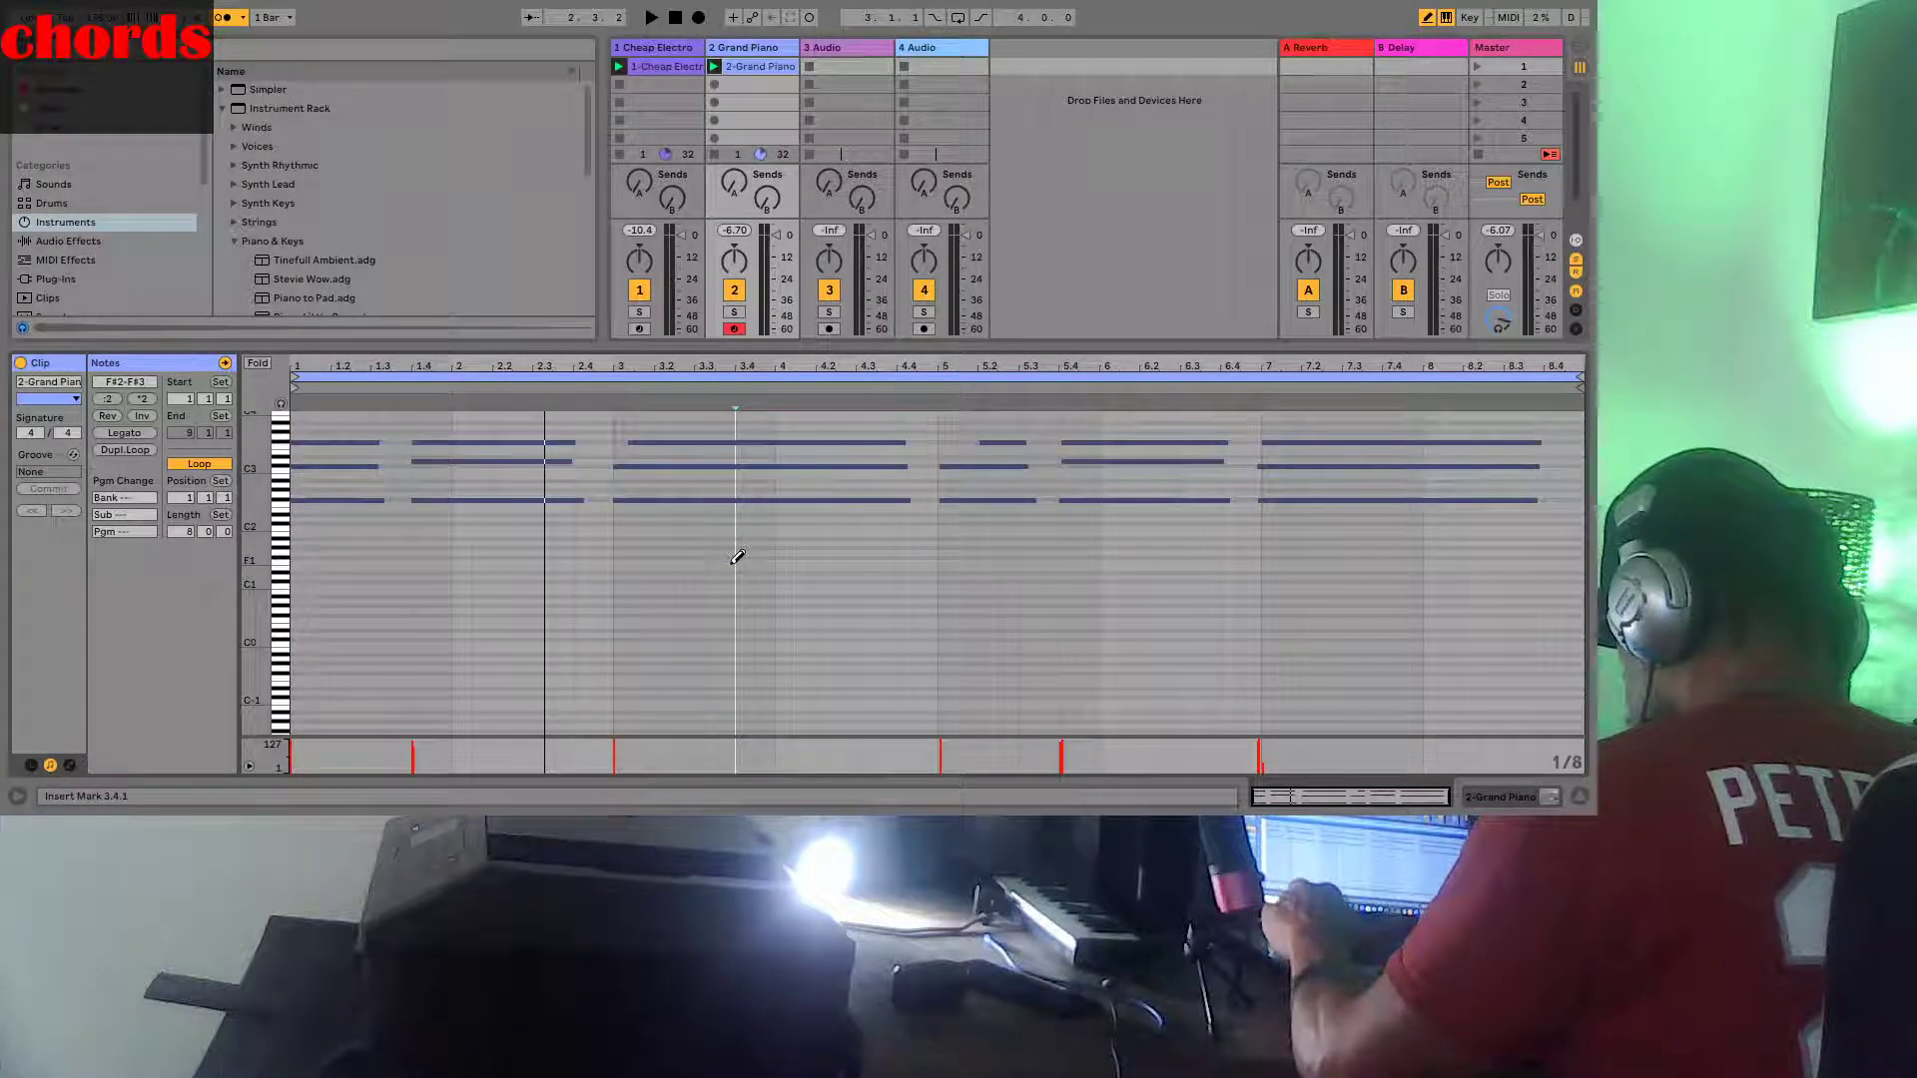
pyautogui.hotkey('ctrl', 'a')
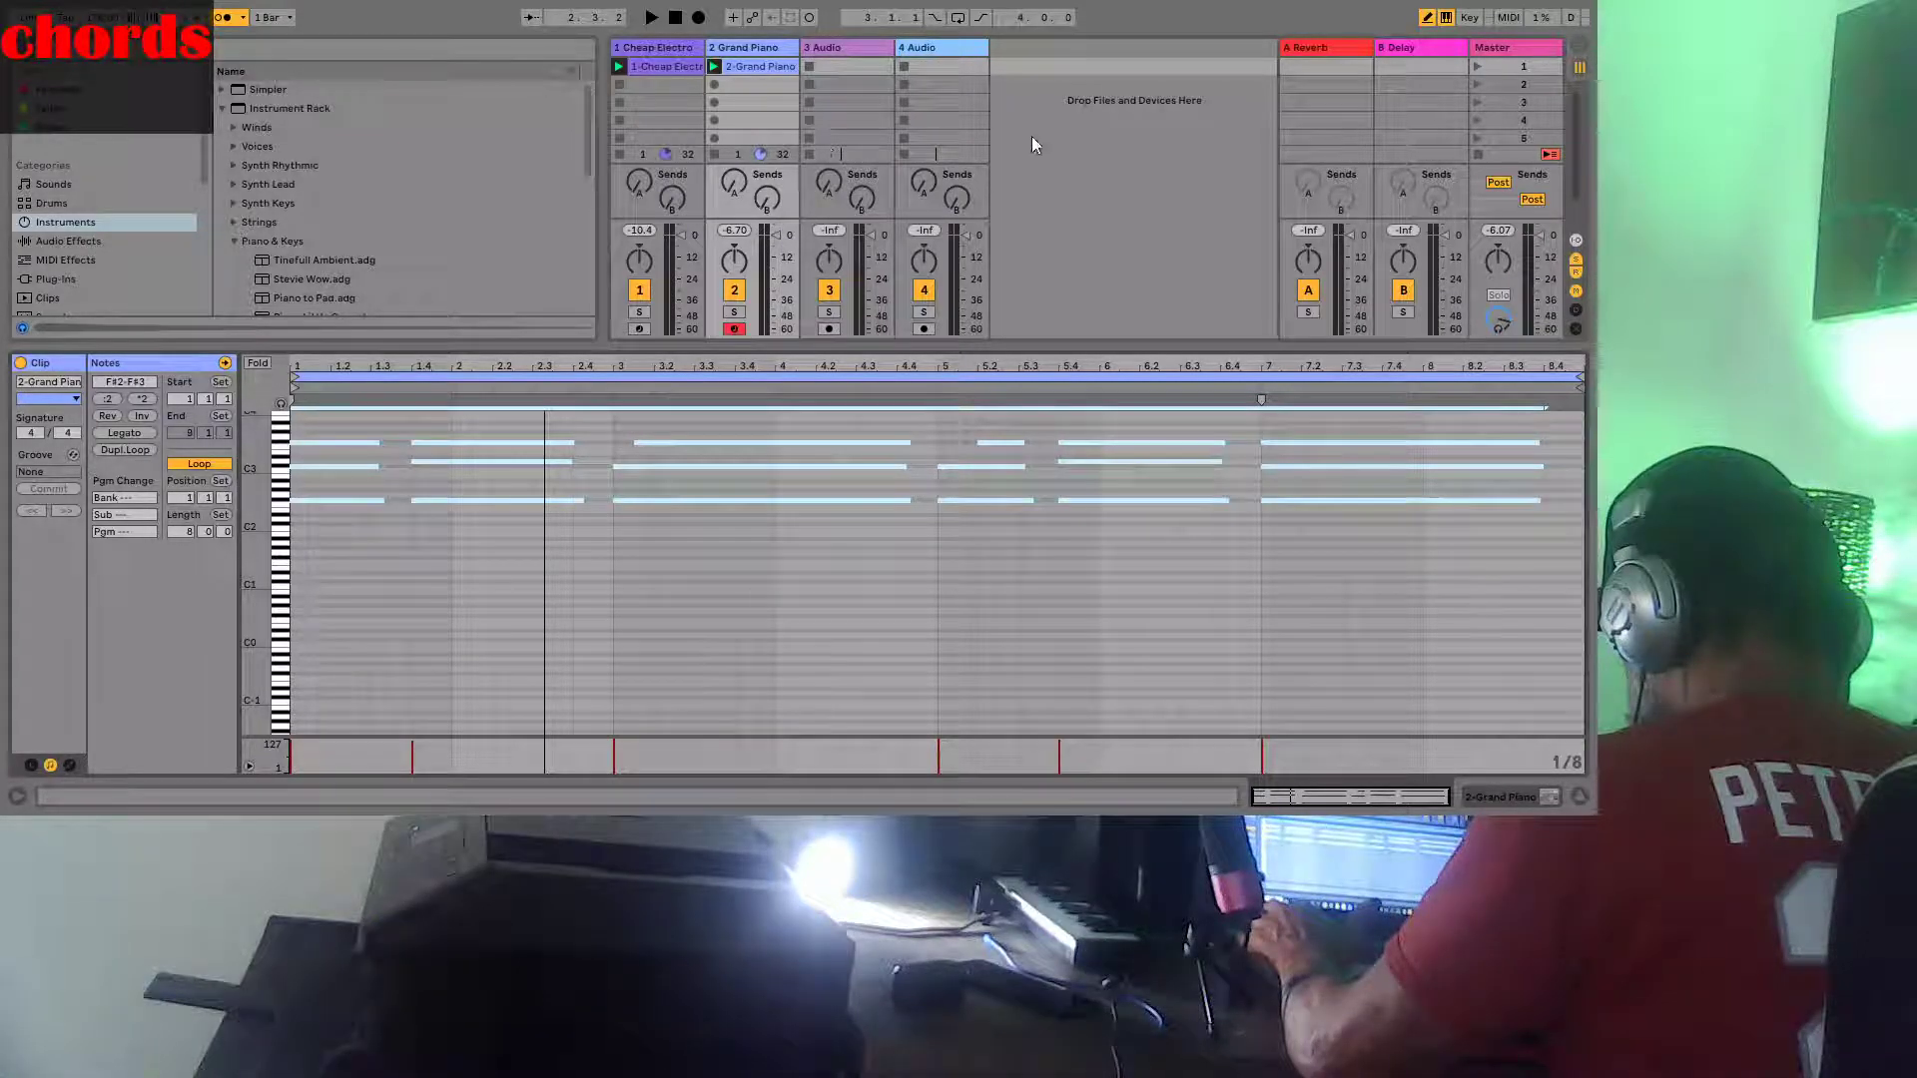
# Play the first scene to hear the chords with the melody, stop playback and shrink the clip editor to enlarge the mixer area
pyautogui.click(1480, 67)
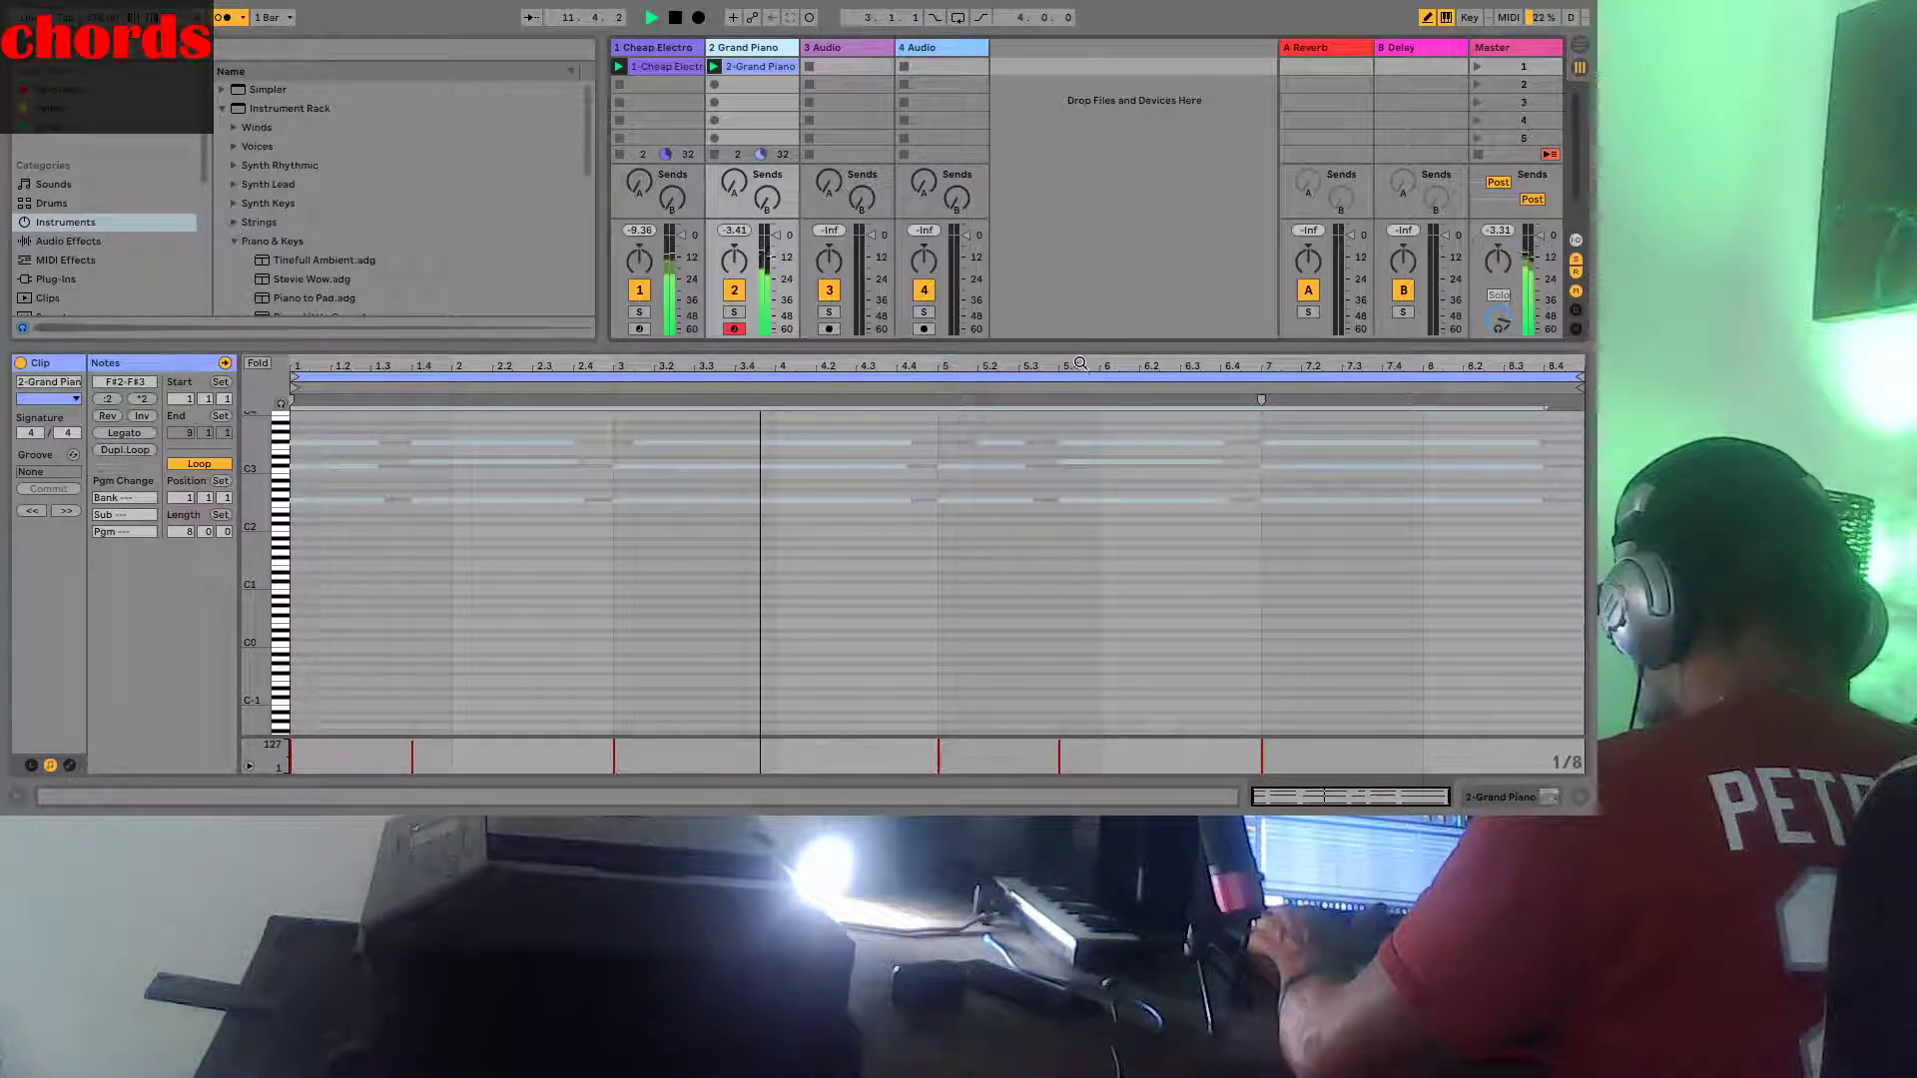
pyautogui.moveTo(1082, 350); pyautogui.dragTo(1075, 458)
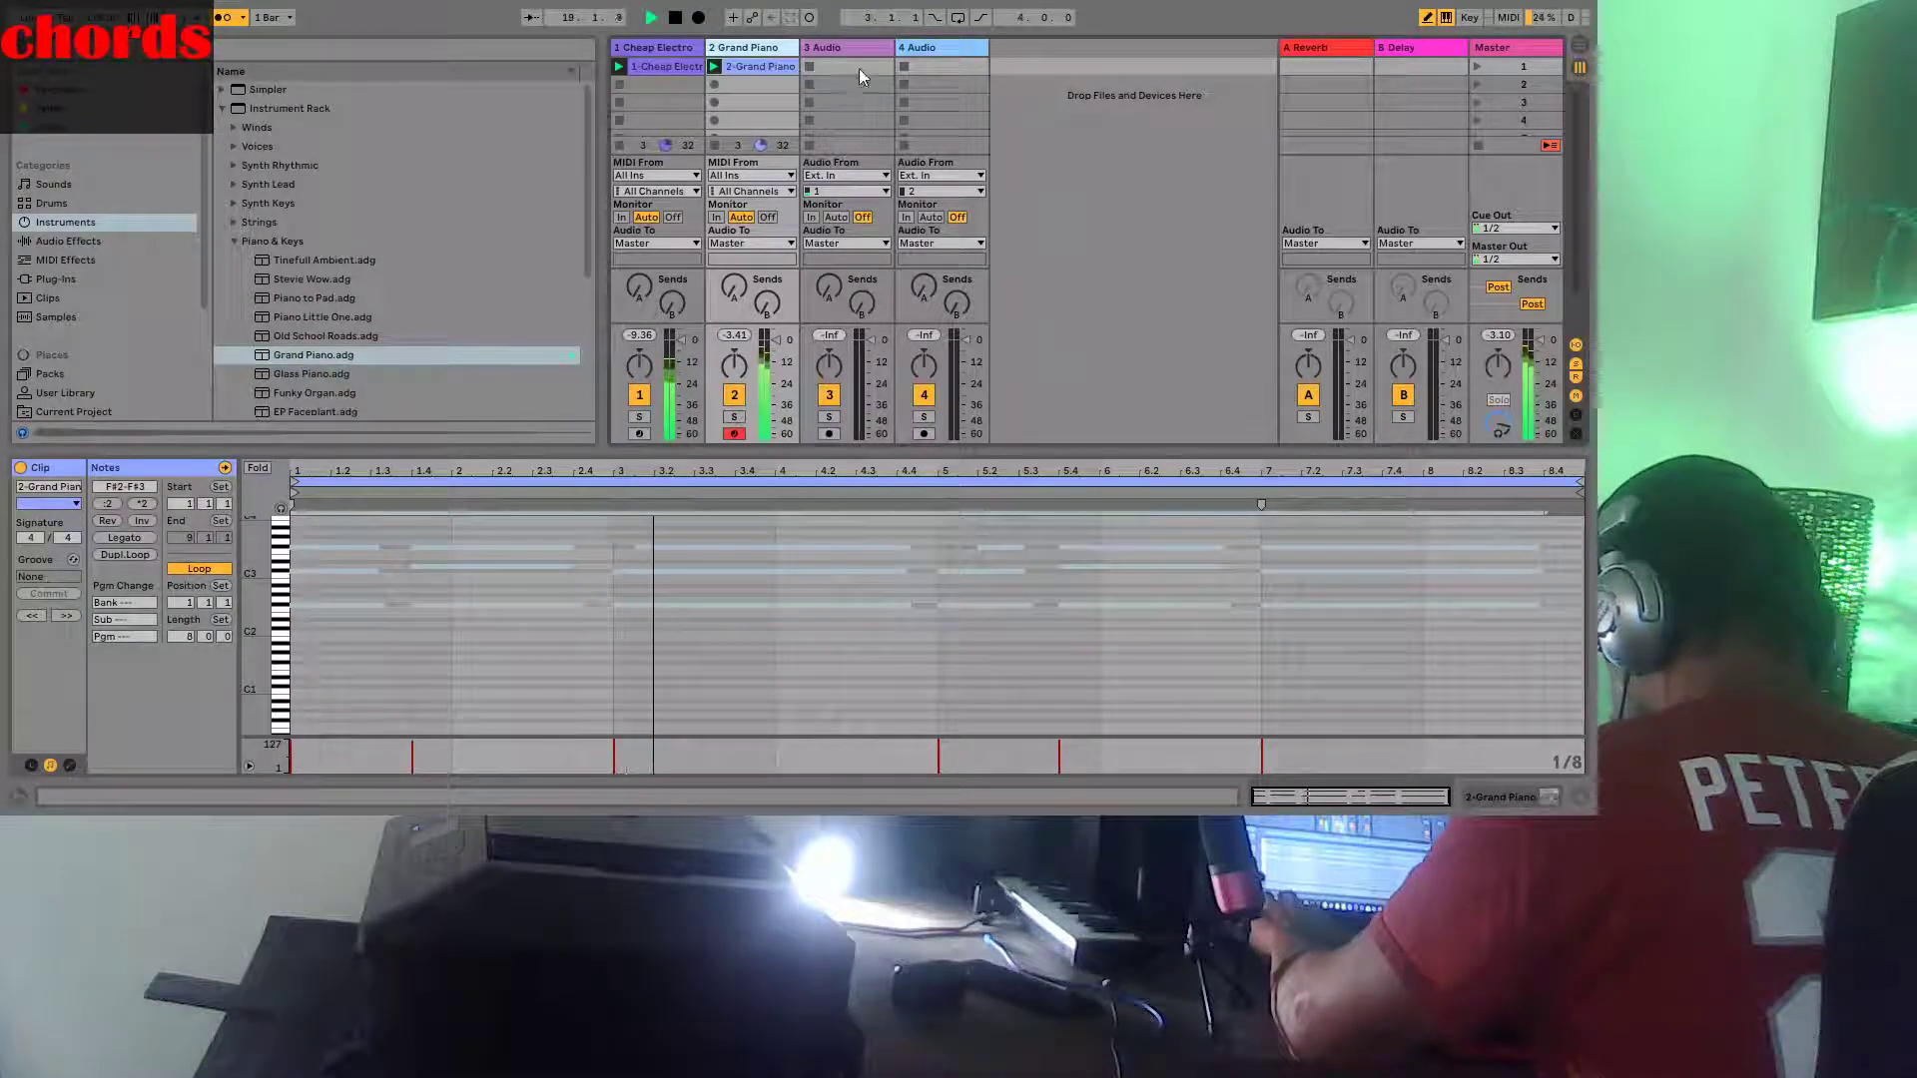
pyautogui.click(676, 19)
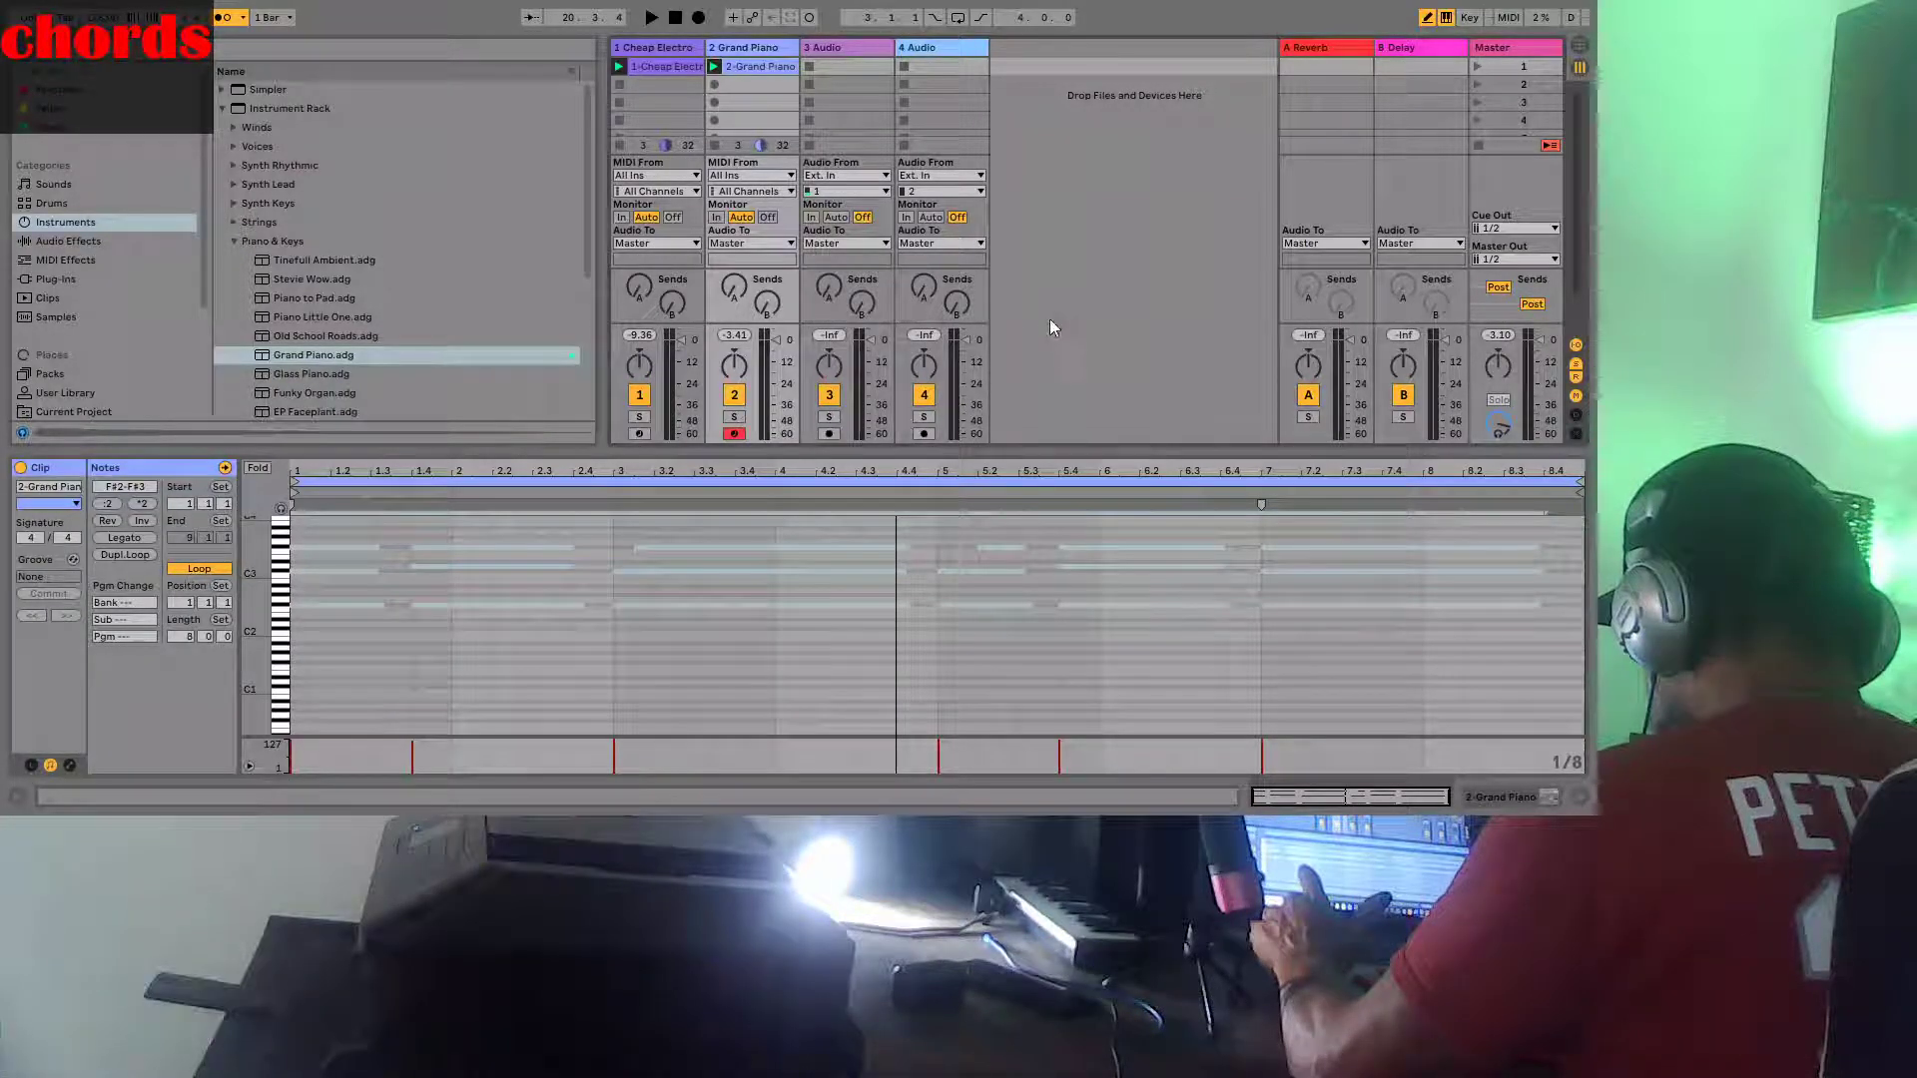
pyautogui.moveTo(1082, 451); pyautogui.dragTo(1081, 537)
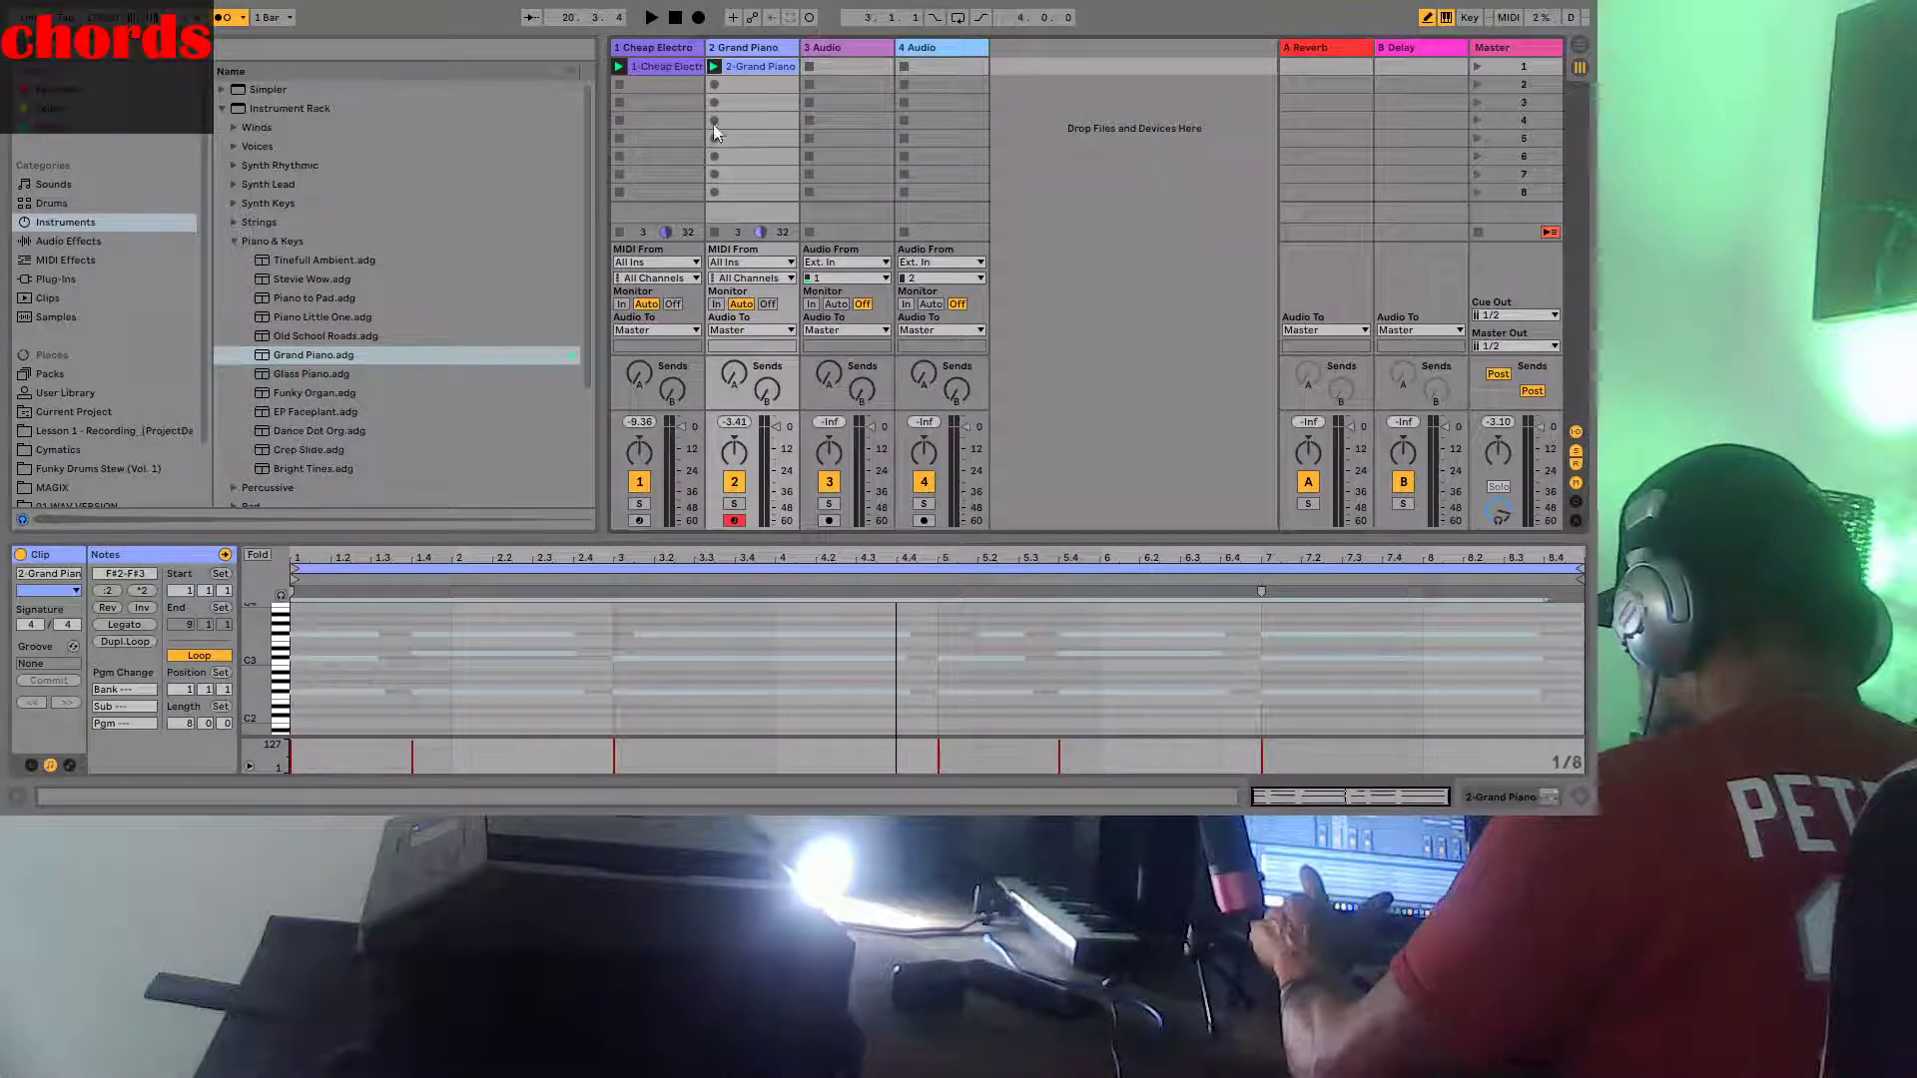
# Try loading an empty Instrument Rack onto the Grand Piano track, undo it, and play the first scene briefly
pyautogui.moveTo(516, 110); pyautogui.dragTo(738, 55)
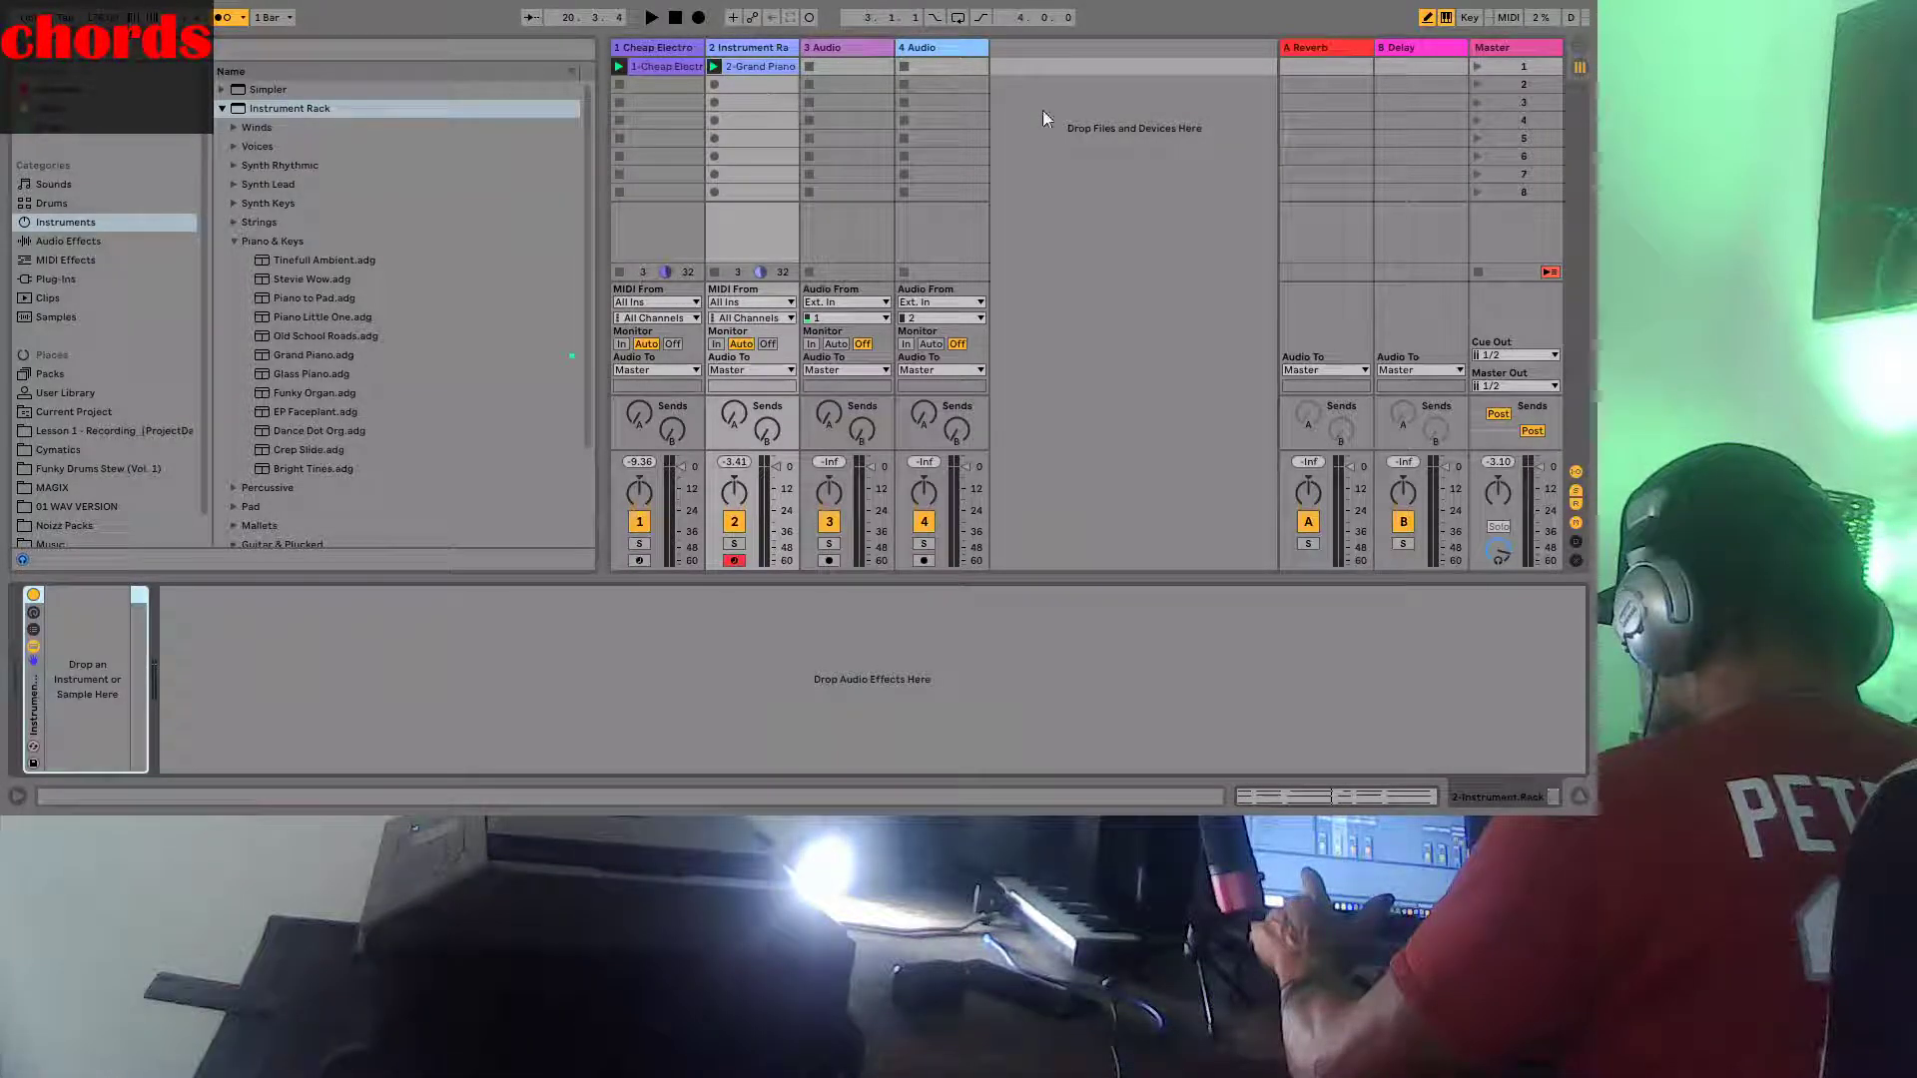
pyautogui.click(1476, 67)
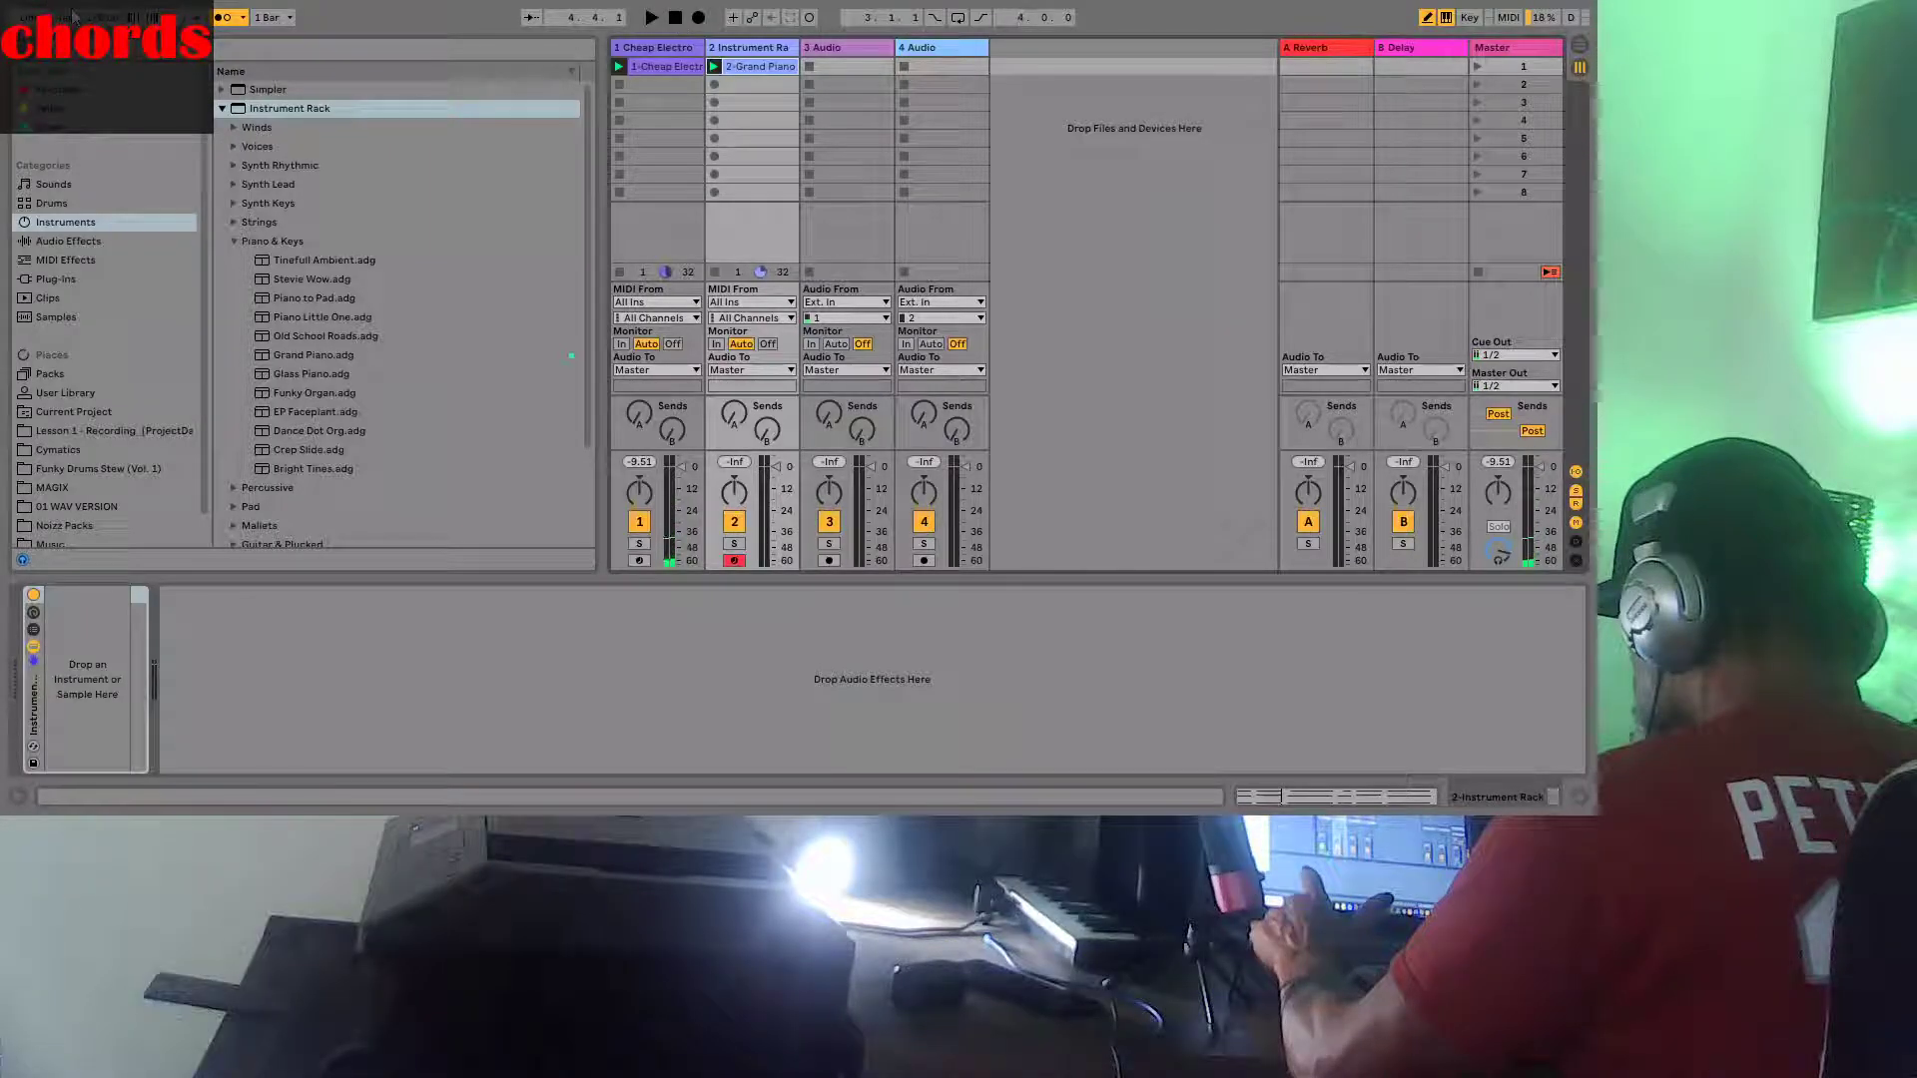
pyautogui.click(651, 18)
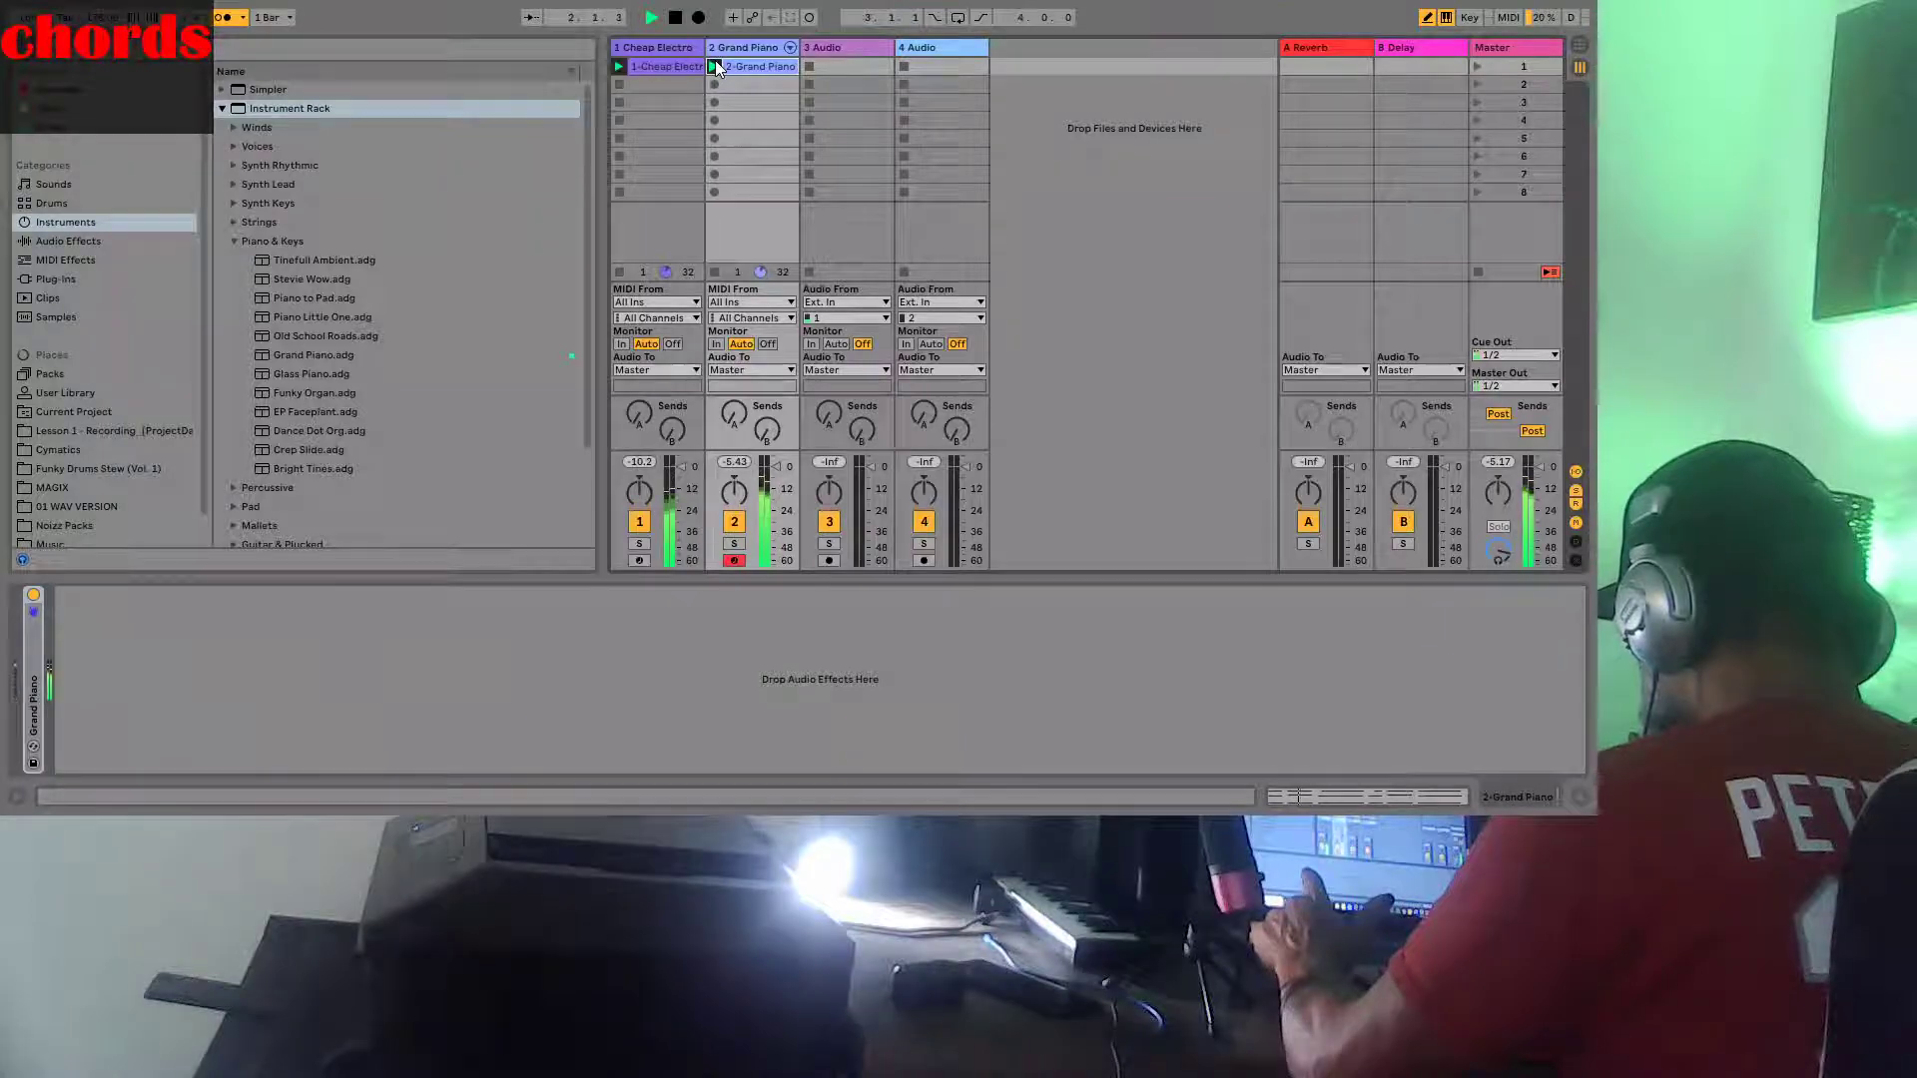
pyautogui.click(675, 18)
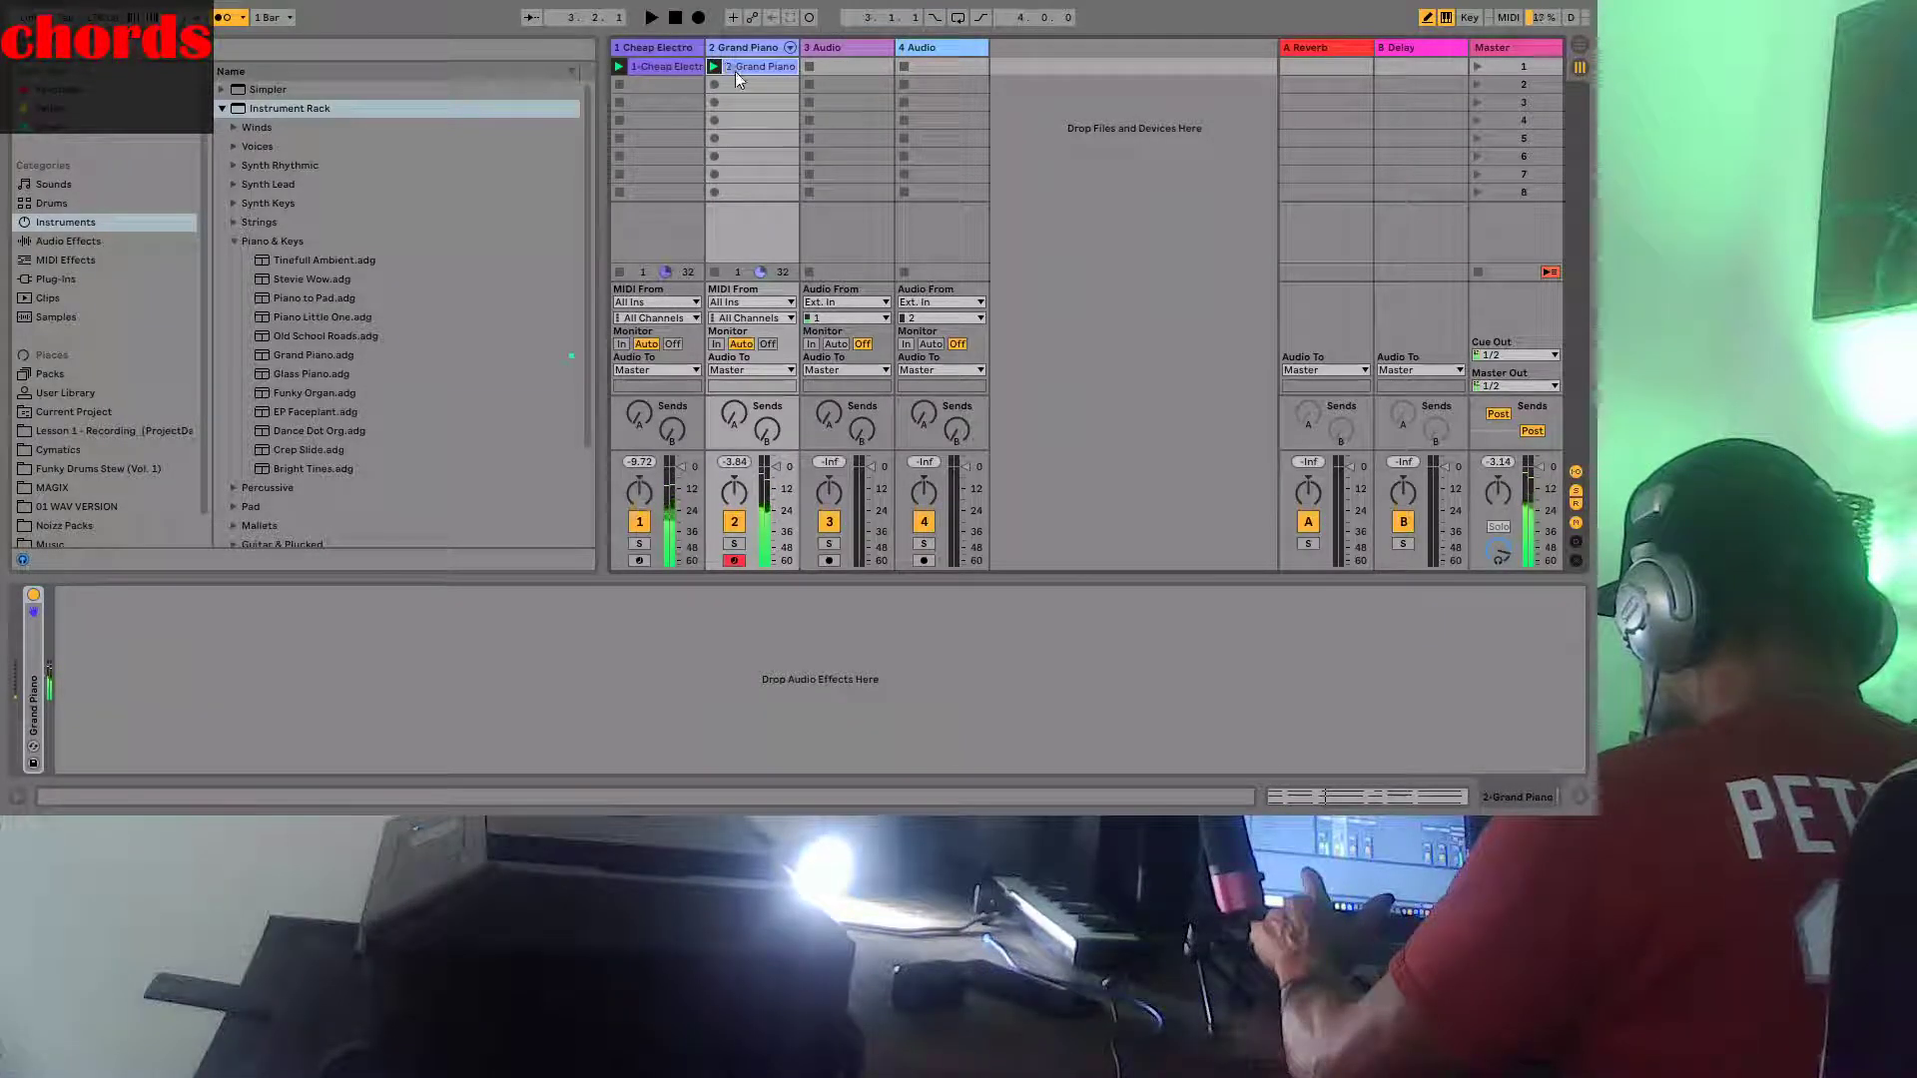
# Open and play the Grand Piano clip with the melody, lower its track volume slightly, and return playback to the start
pyautogui.click(737, 70)
pyautogui.click(715, 66)
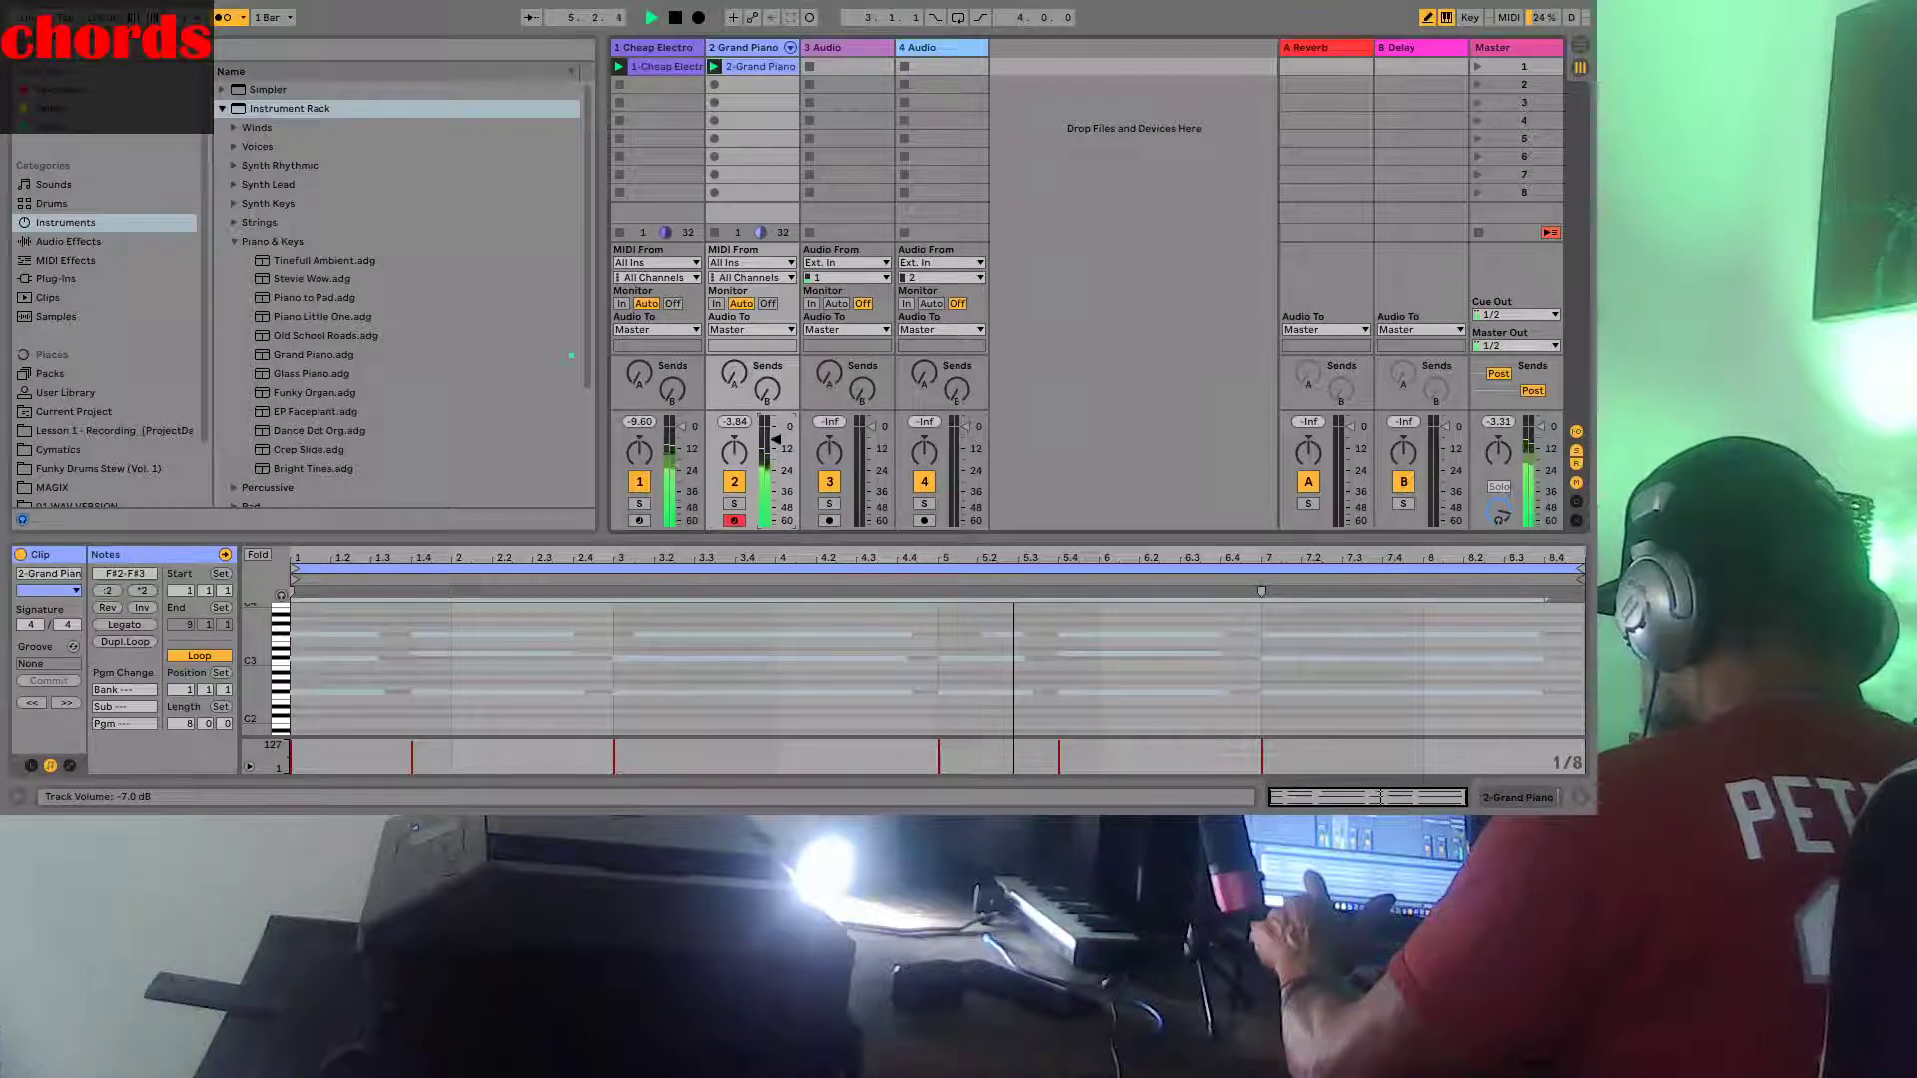
pyautogui.moveTo(776, 440); pyautogui.dragTo(776, 434)
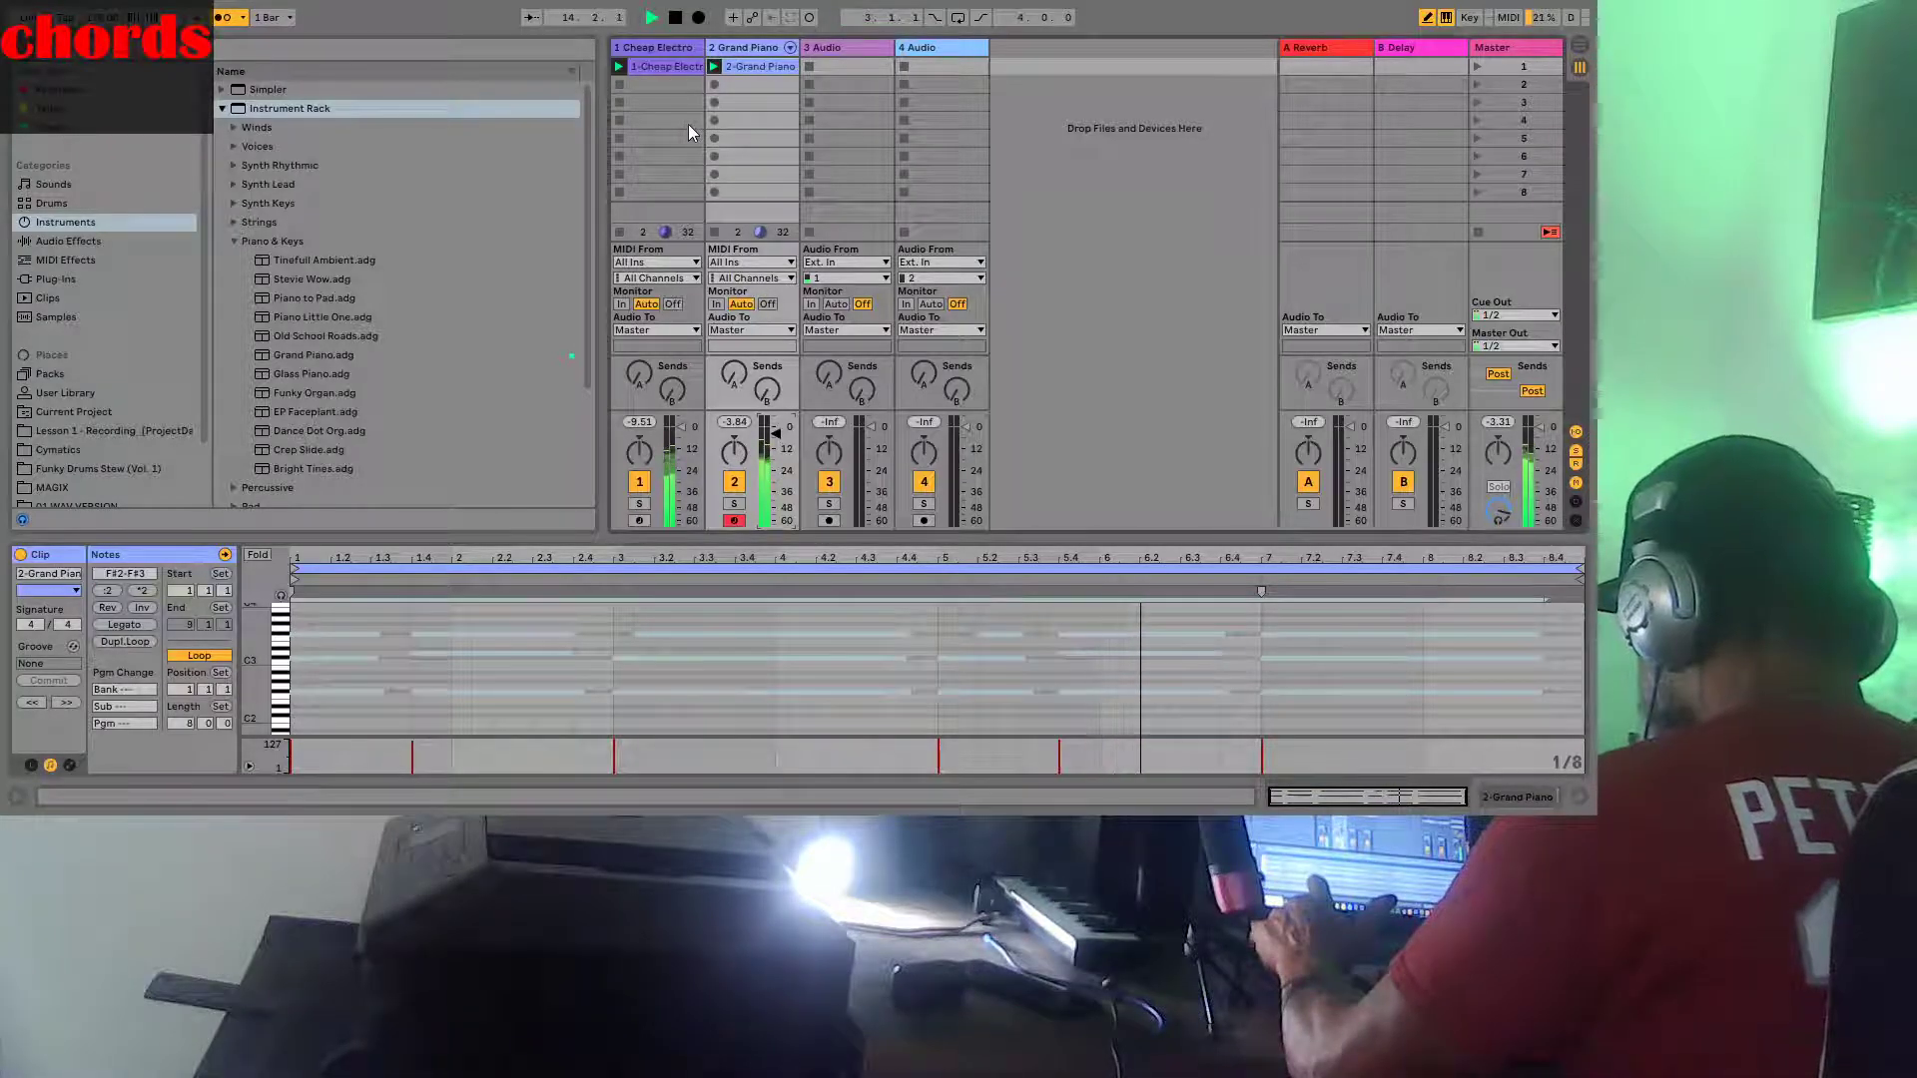
pyautogui.click(675, 17)
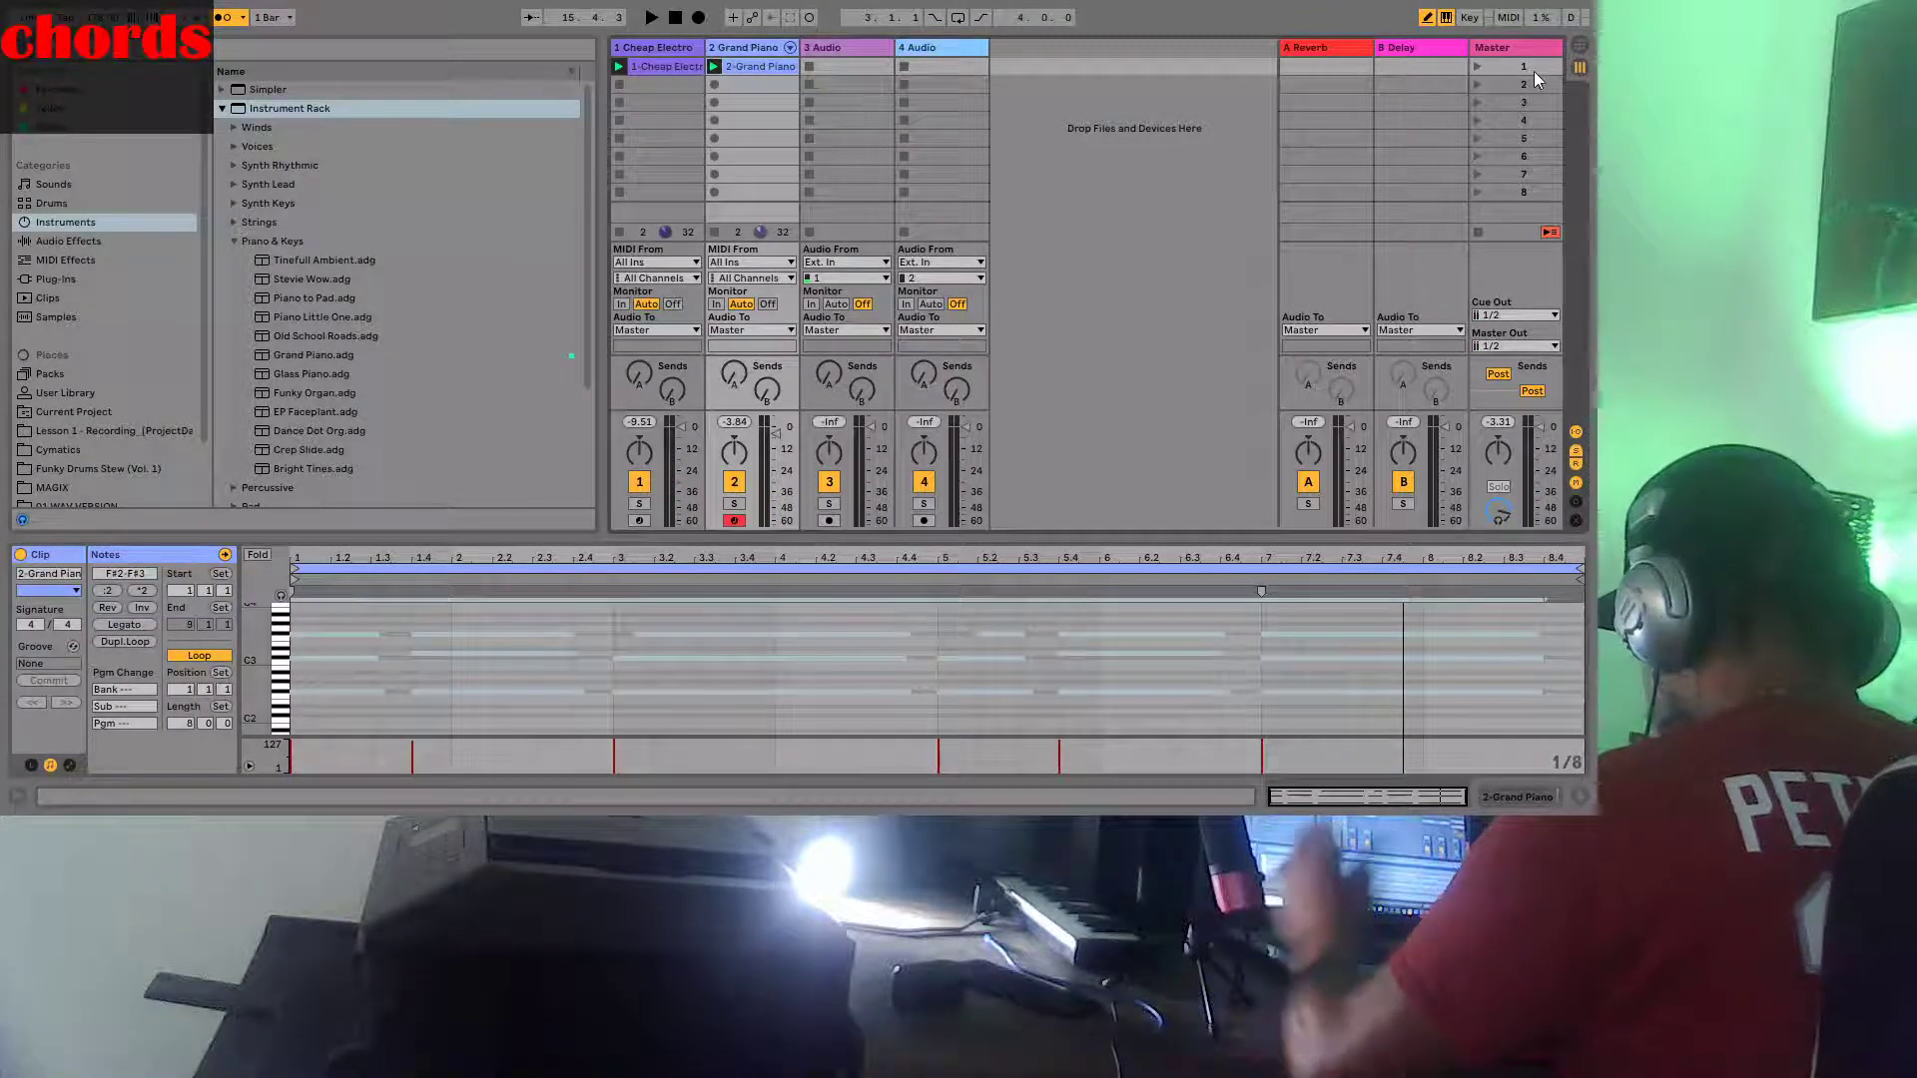
pyautogui.click(676, 18)
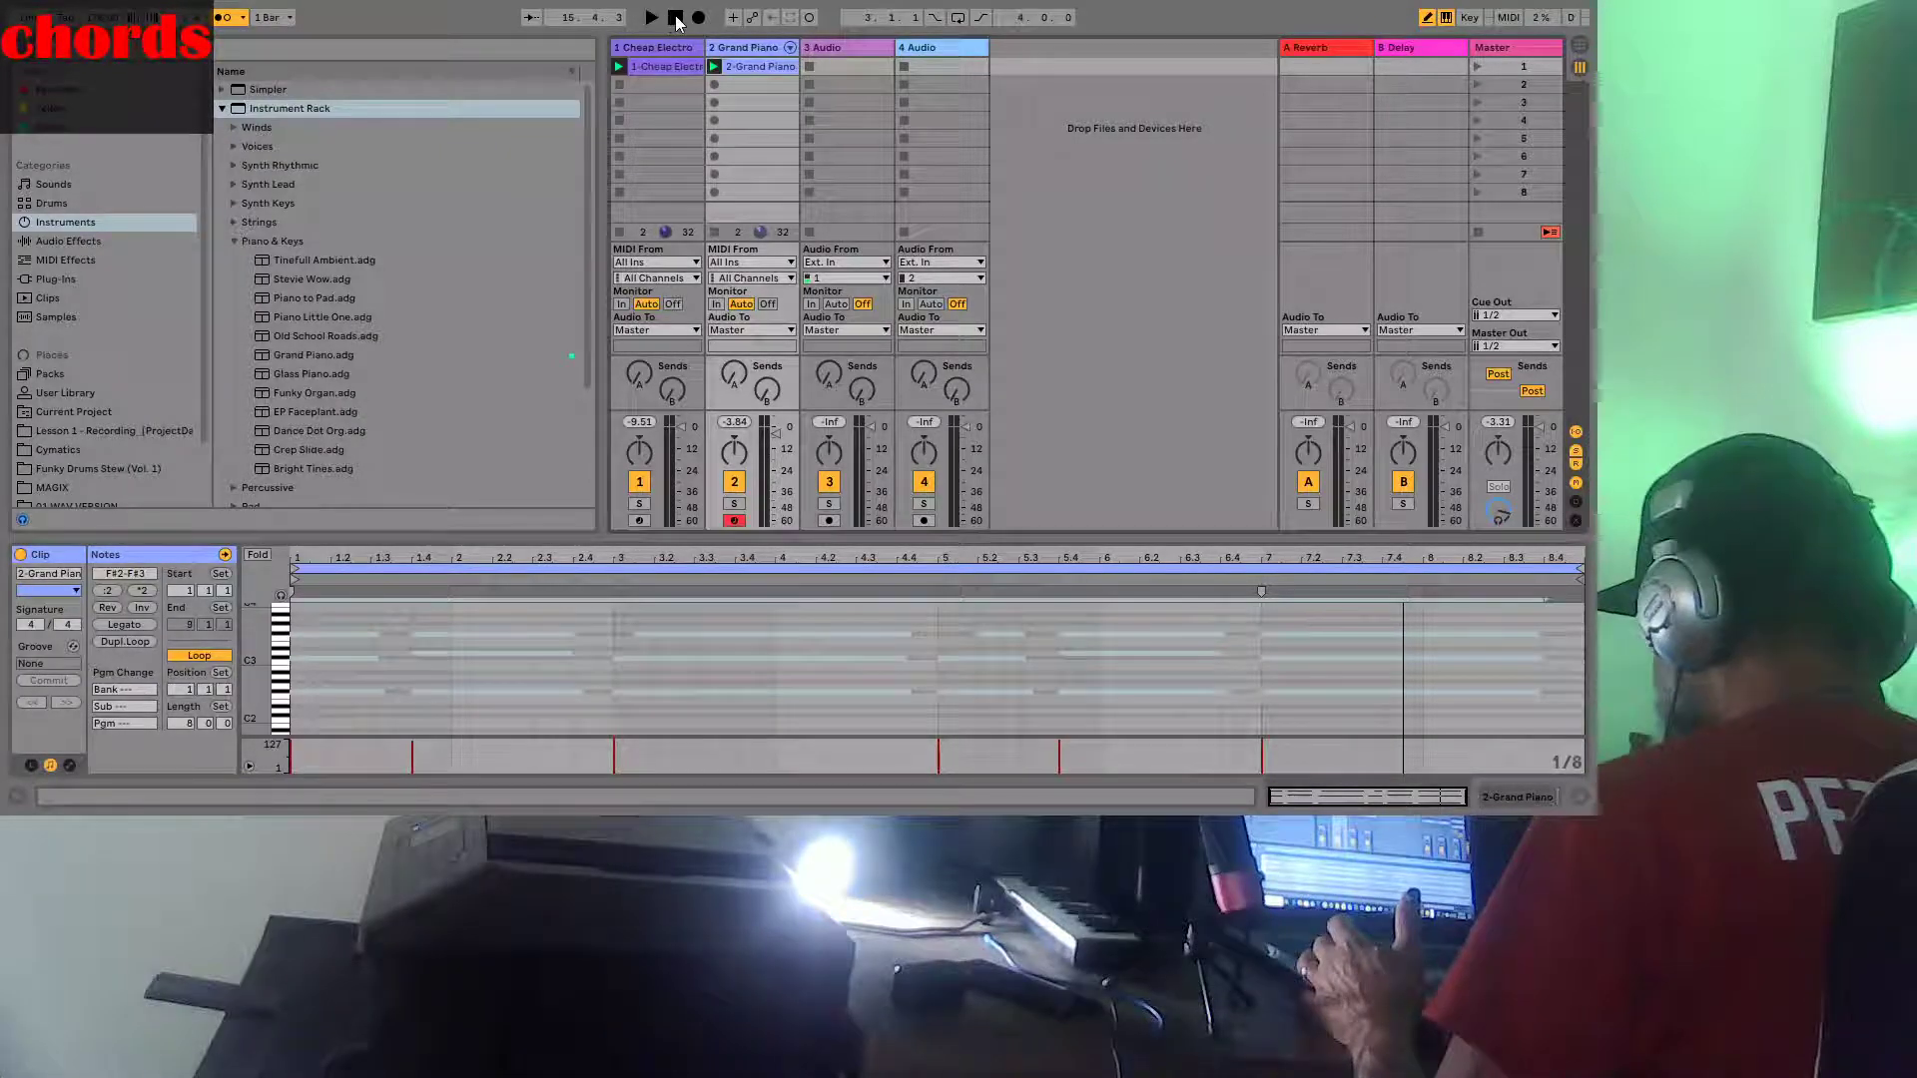
pyautogui.click(714, 66)
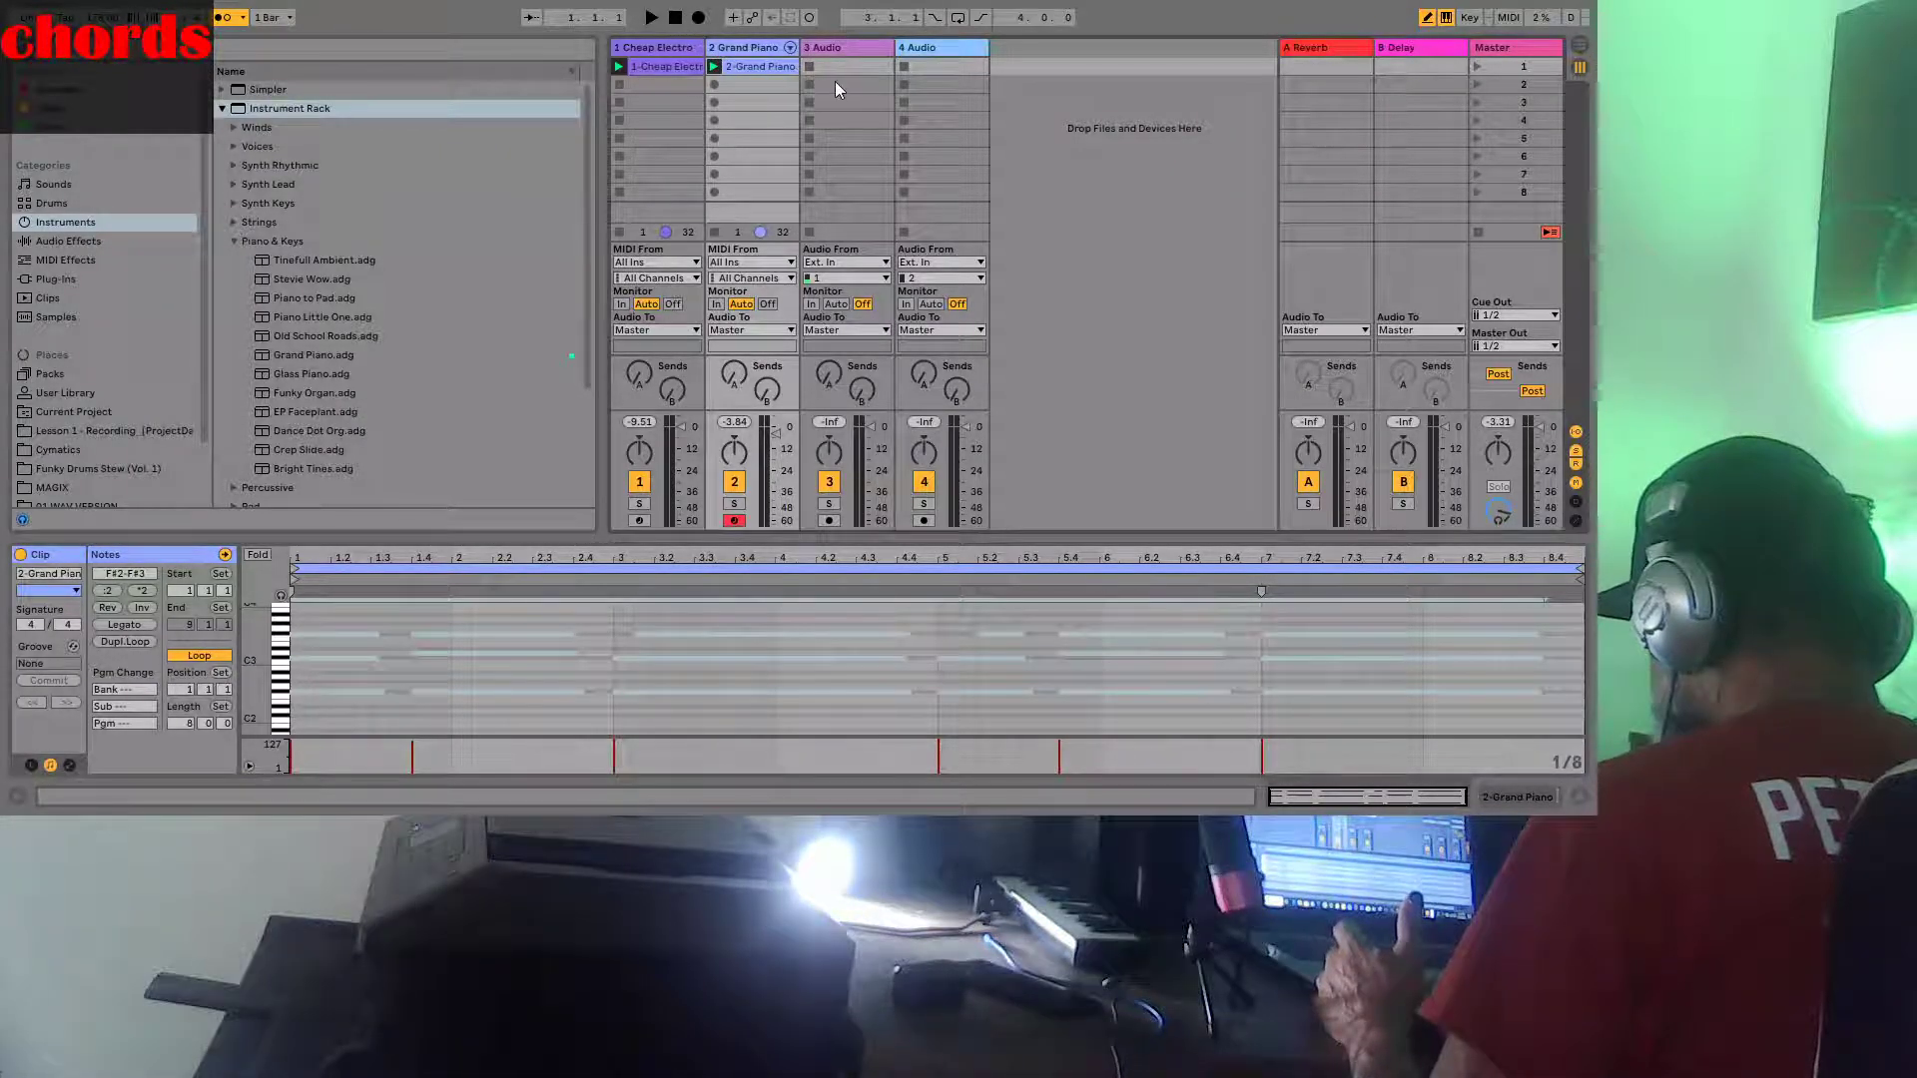
# Delete the two empty audio tracks and insert a new MIDI track after the Grand Piano track
pyautogui.click(962, 49)
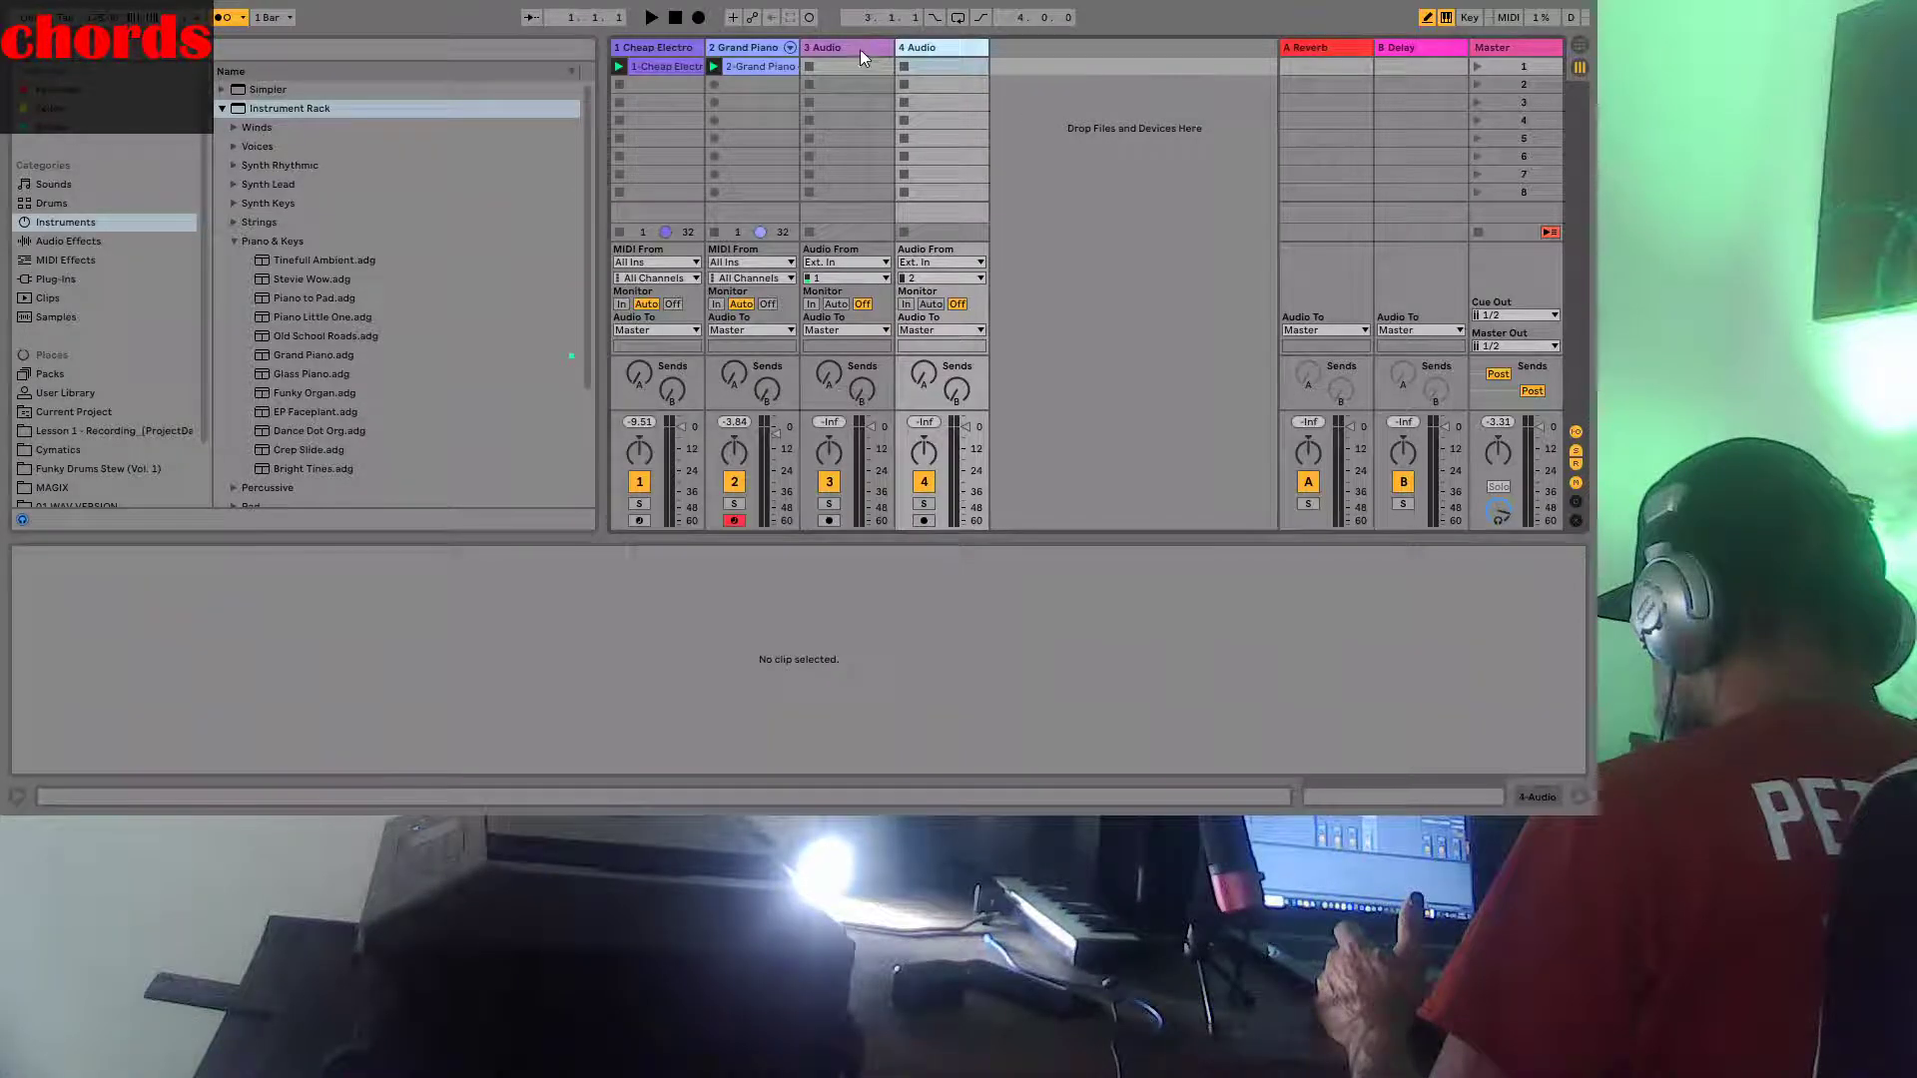
pyautogui.press('Delete')
pyautogui.press('Delete')
pyautogui.click(929, 85)
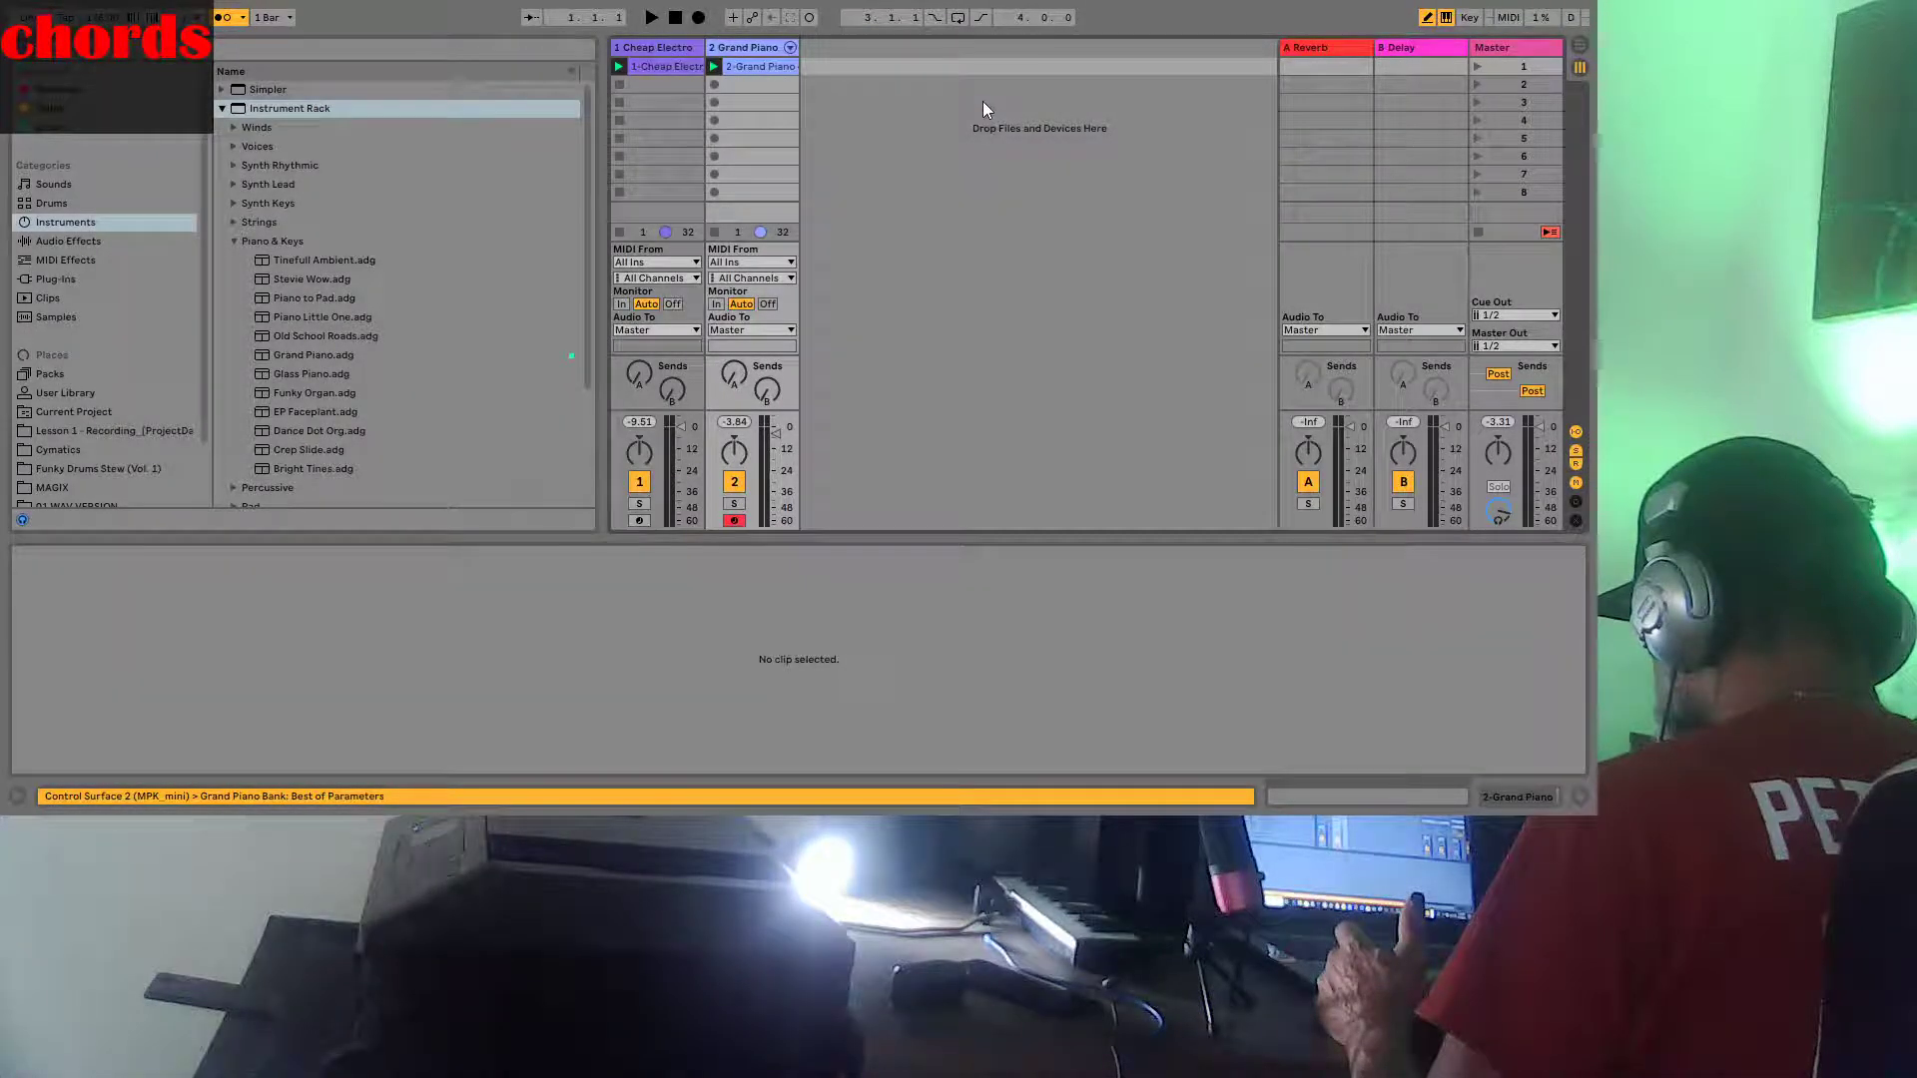
pyautogui.hotkey('ctrl', 'shift', 't')
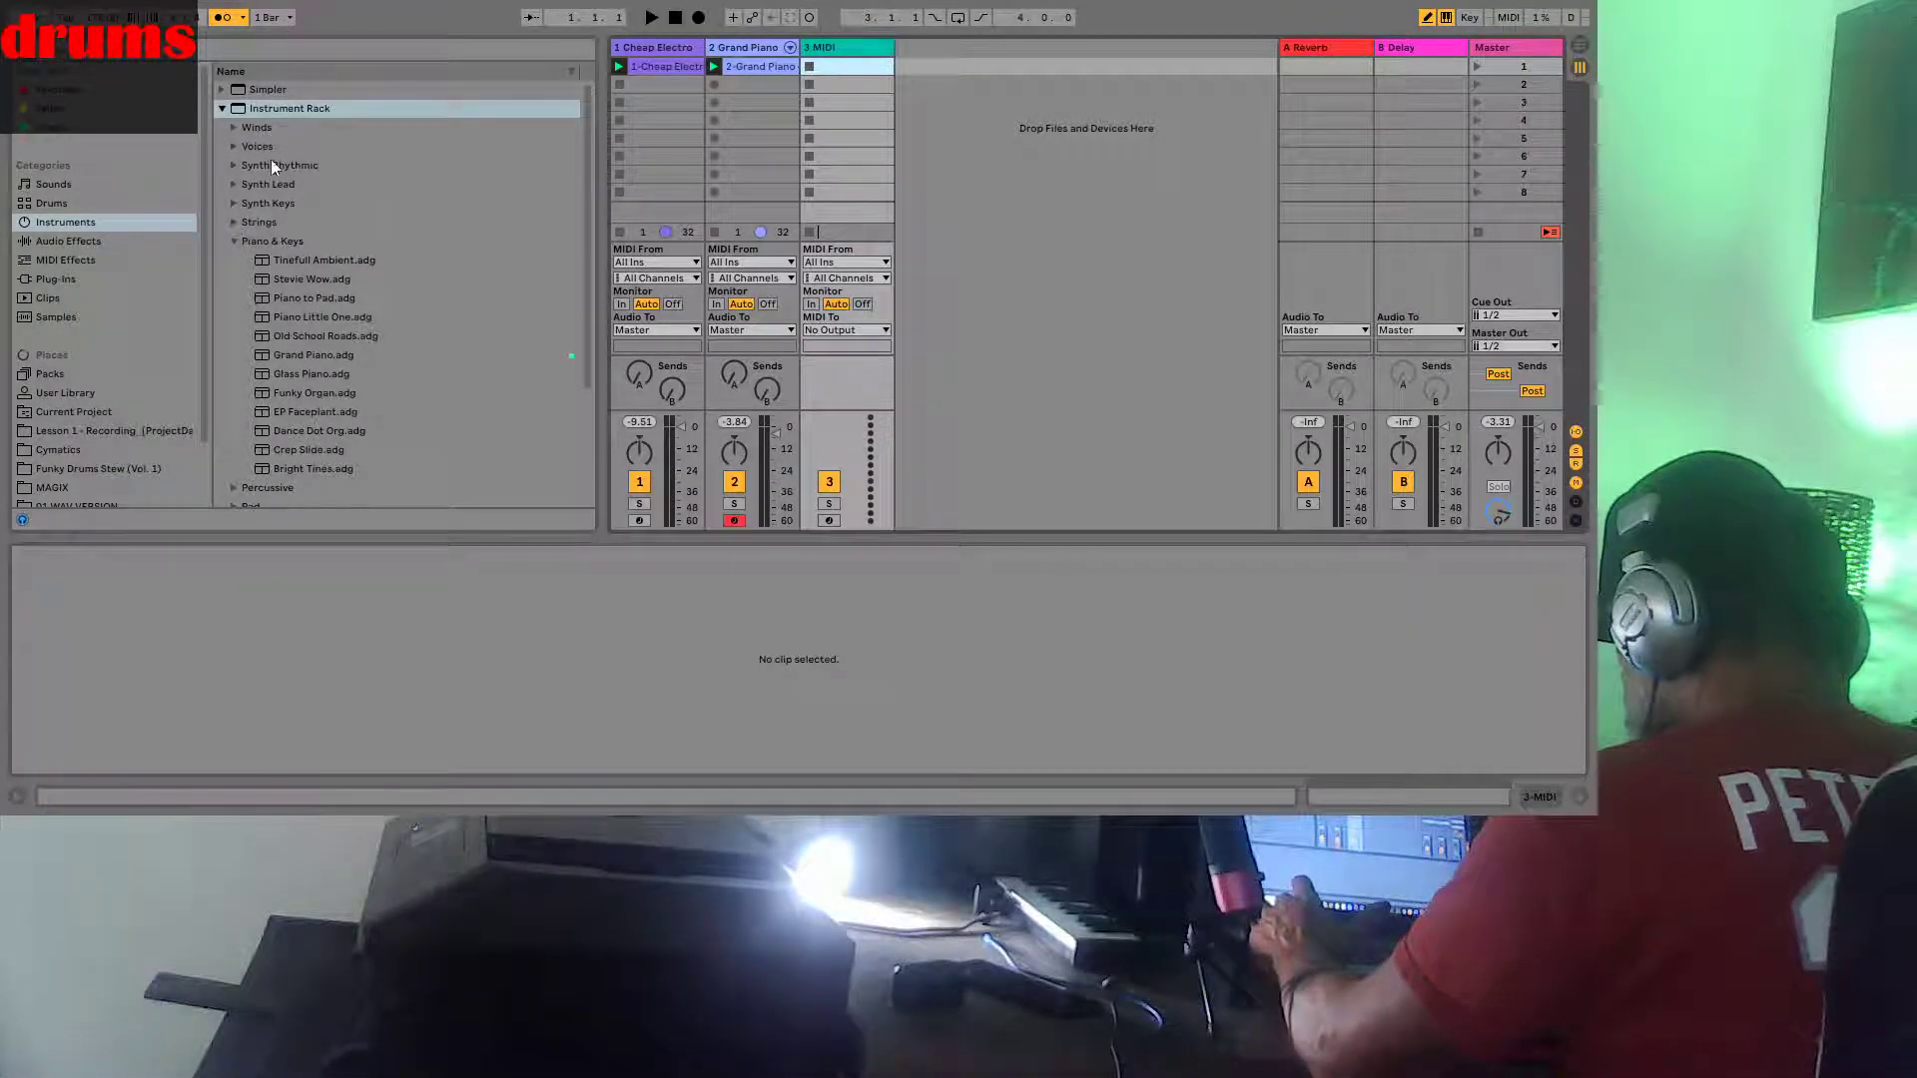
# Audition the 909 Core Kit and Battu Kit drum presets, and load Battu Kit onto the new MIDI track
pyautogui.click(66, 202)
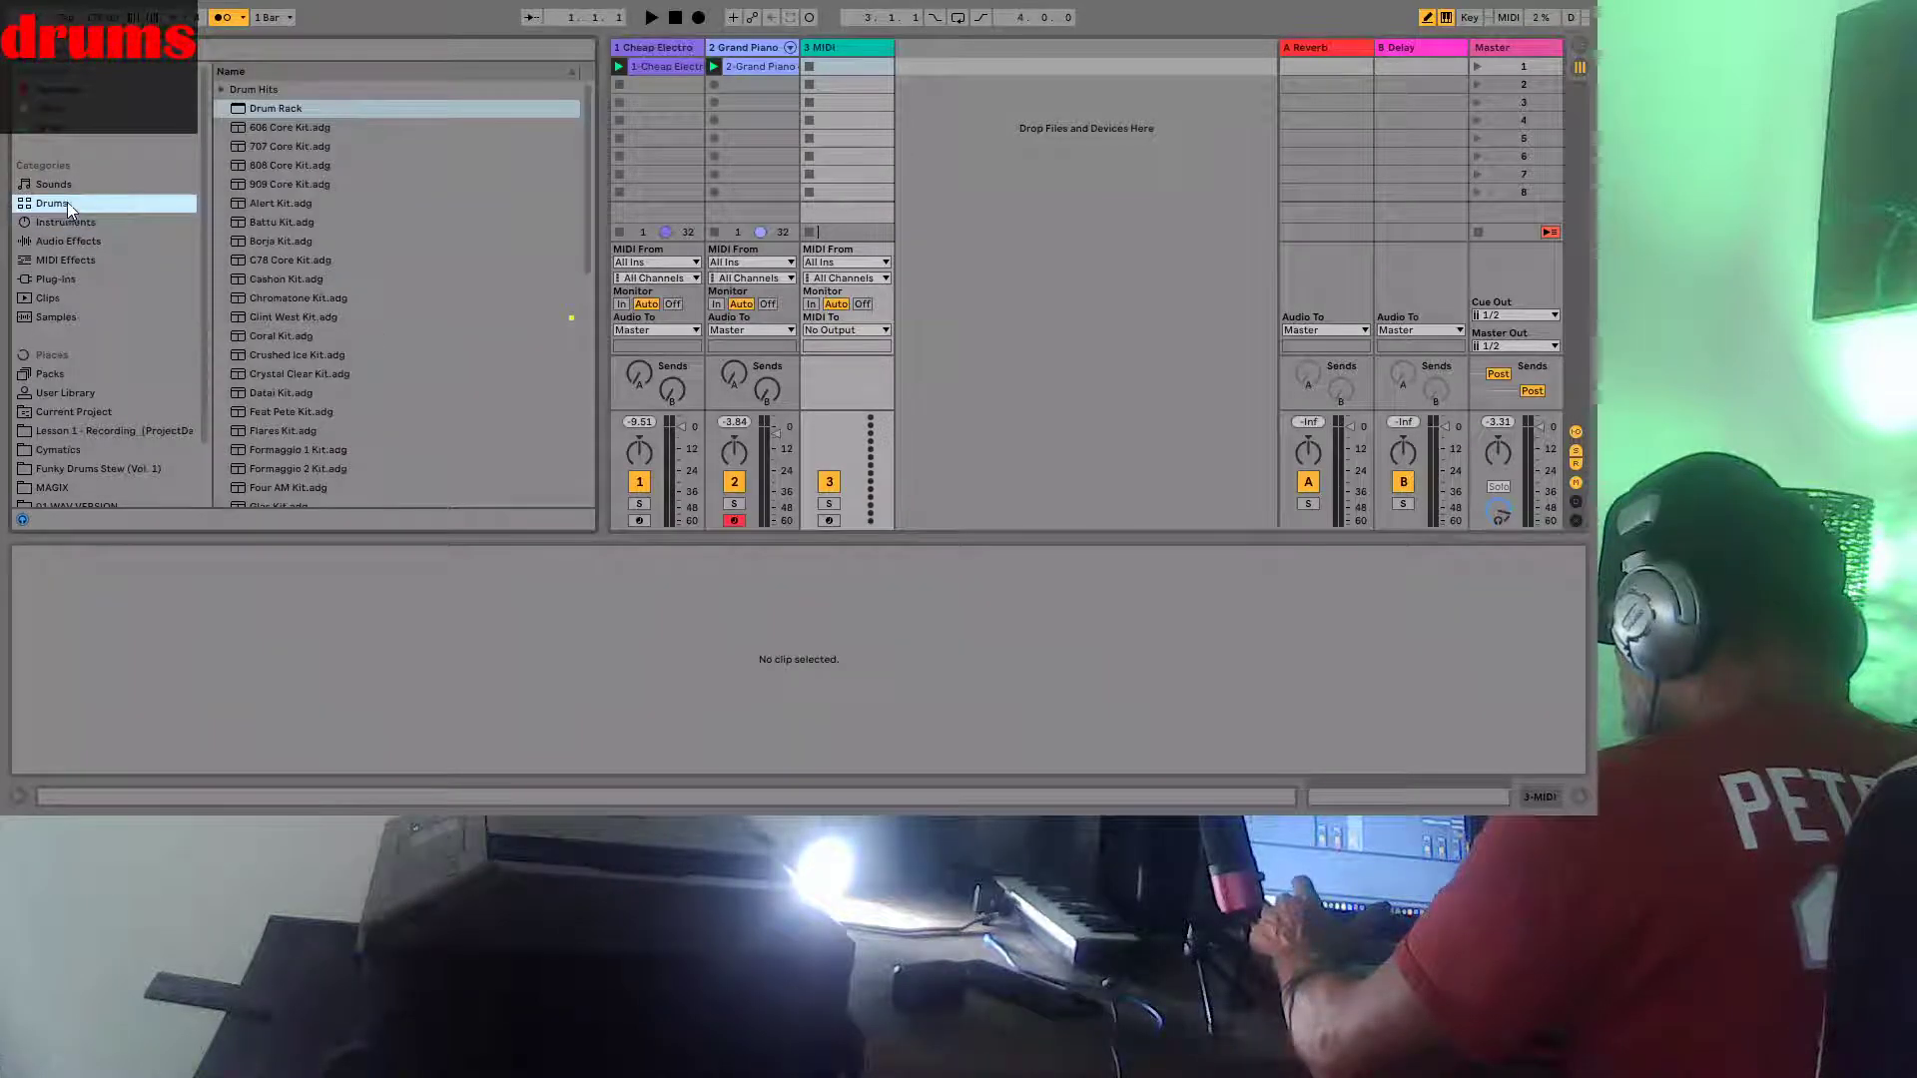
pyautogui.click(236, 207)
pyautogui.click(284, 184)
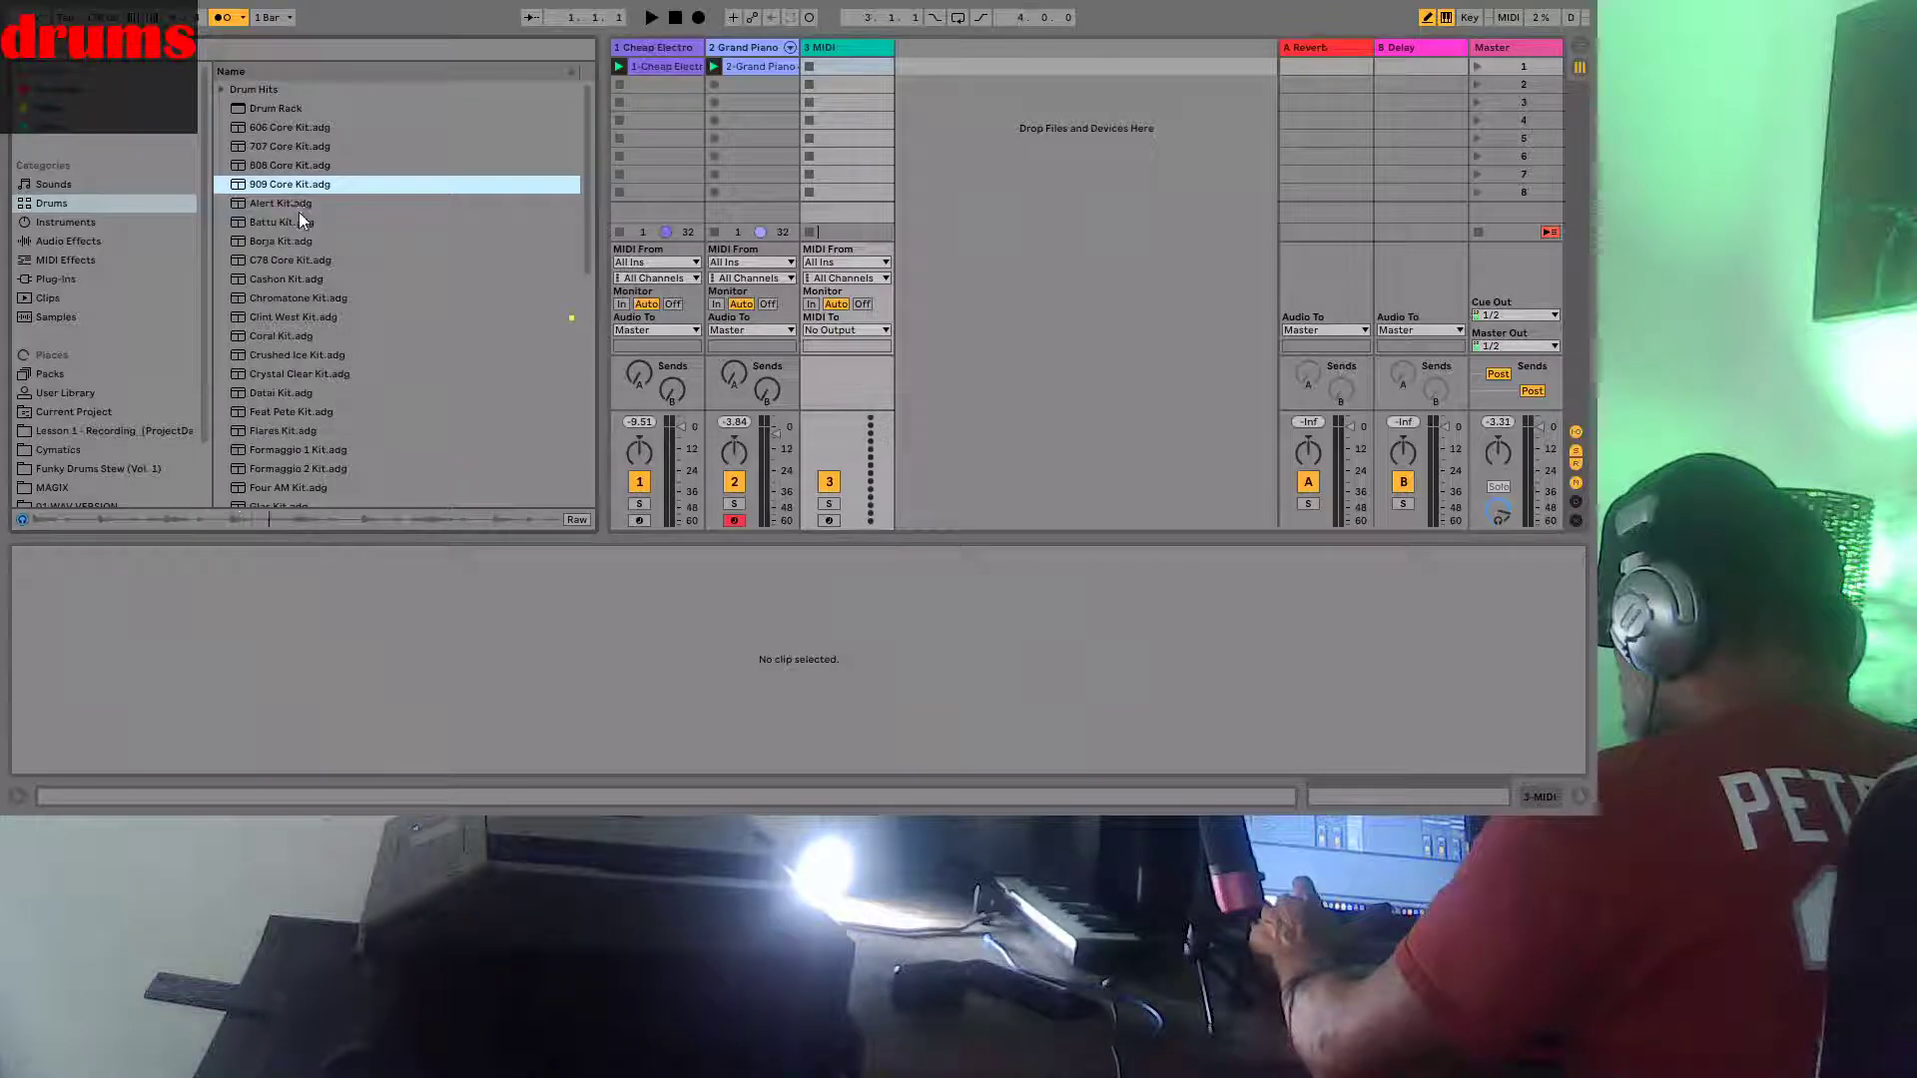
pyautogui.click(291, 223)
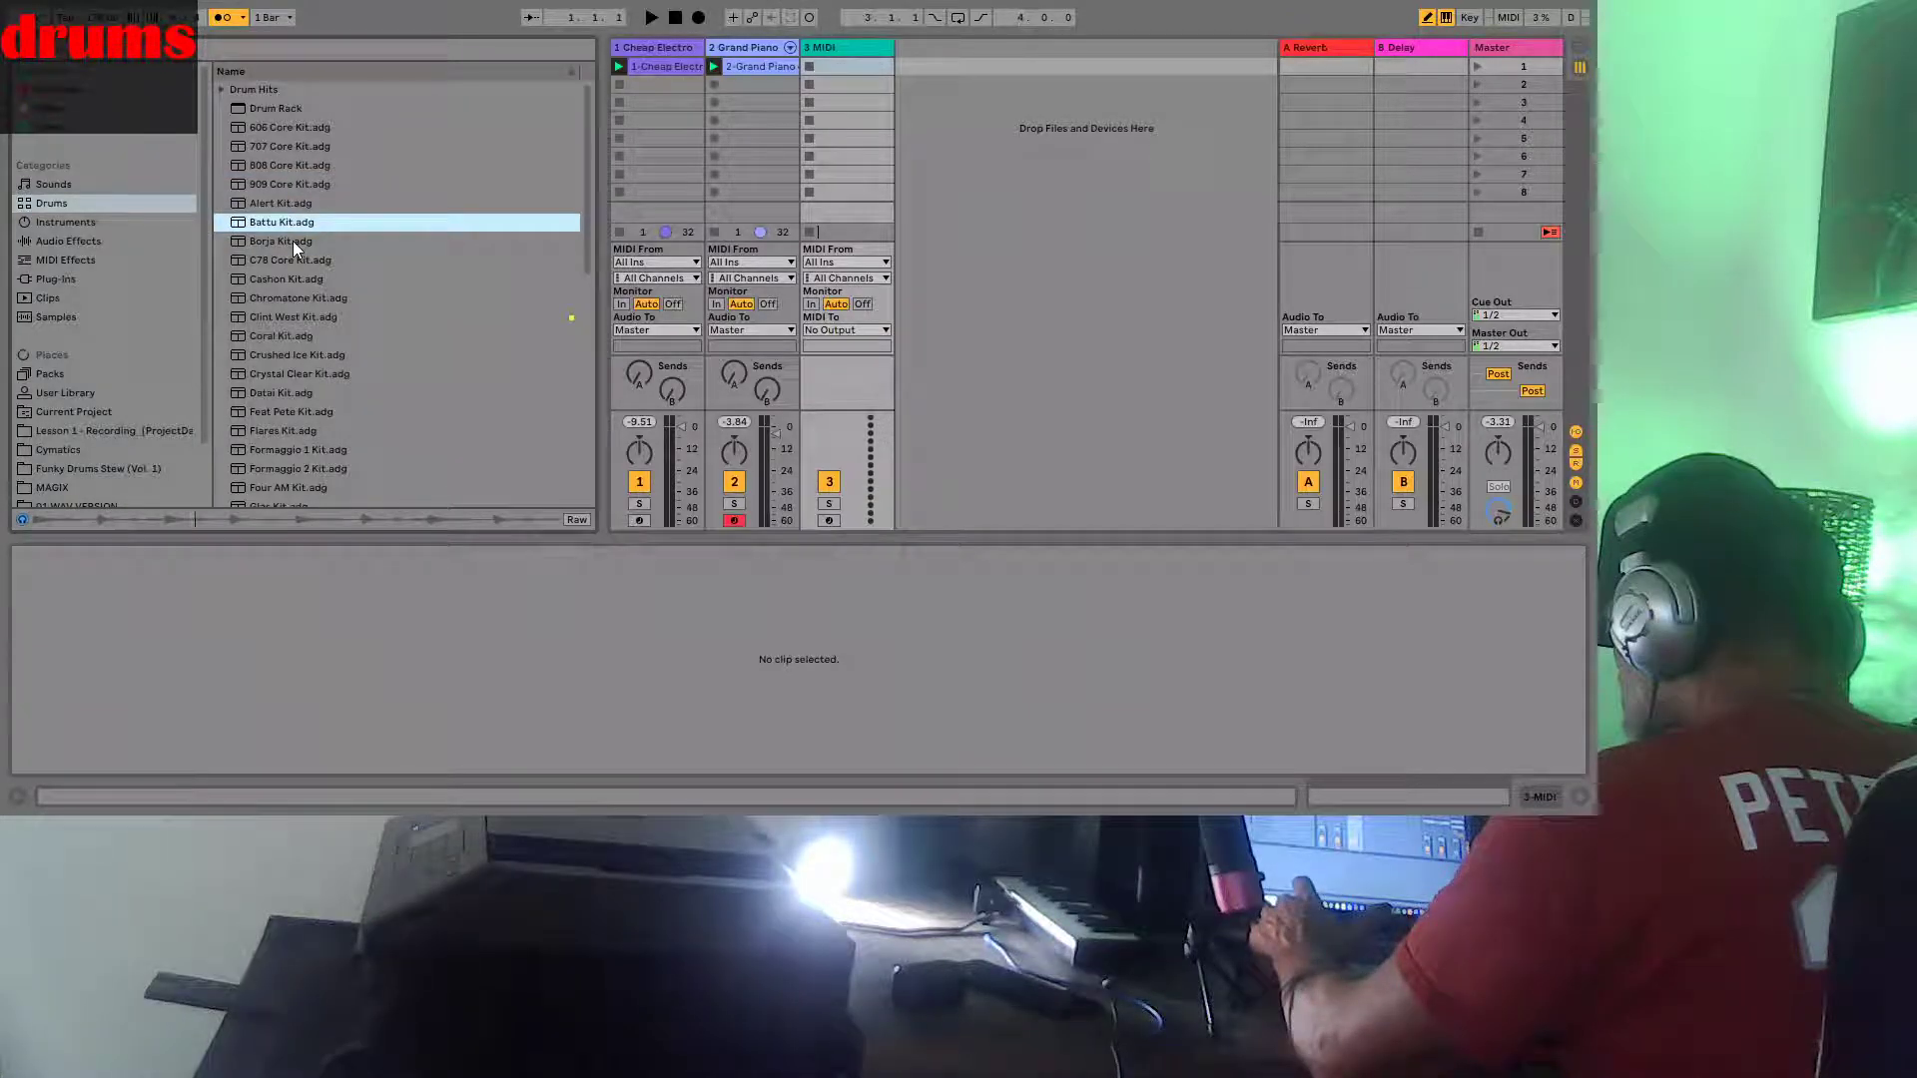
pyautogui.click(839, 48)
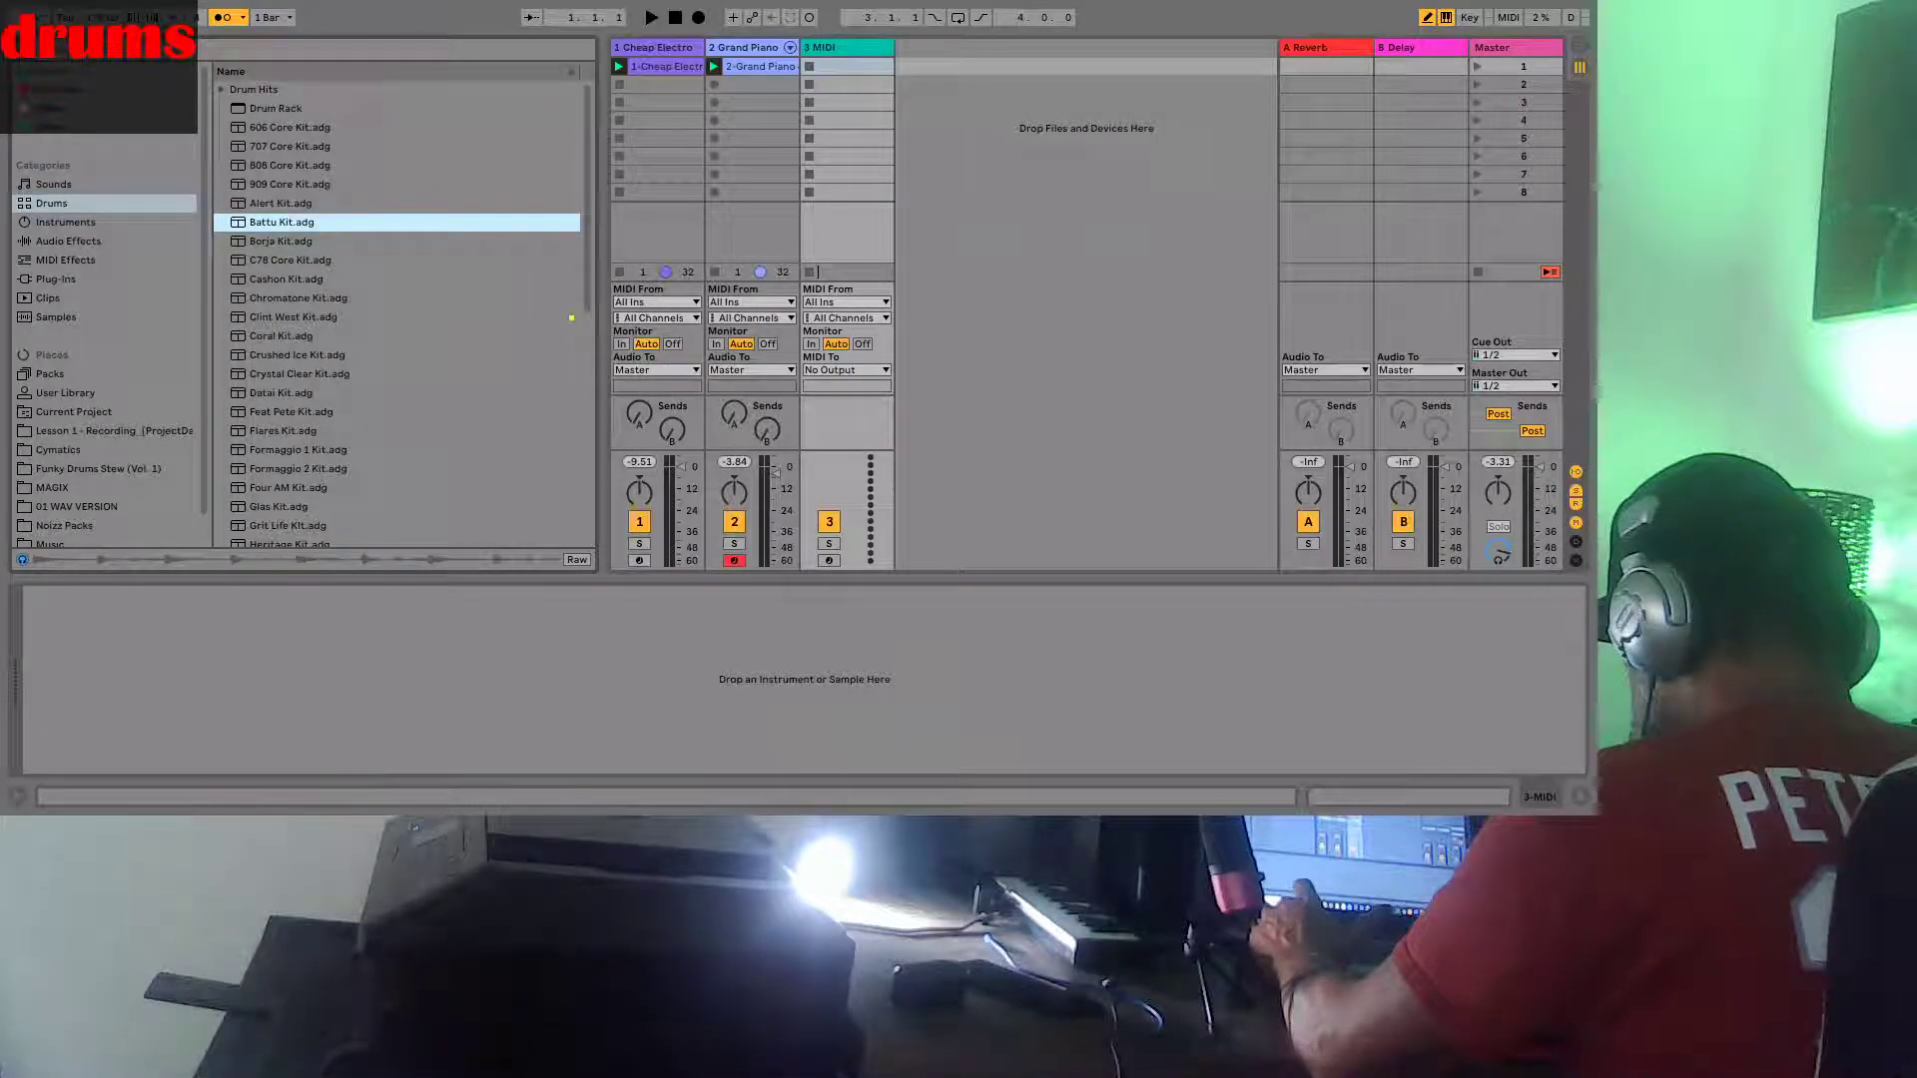
pyautogui.press('Return')
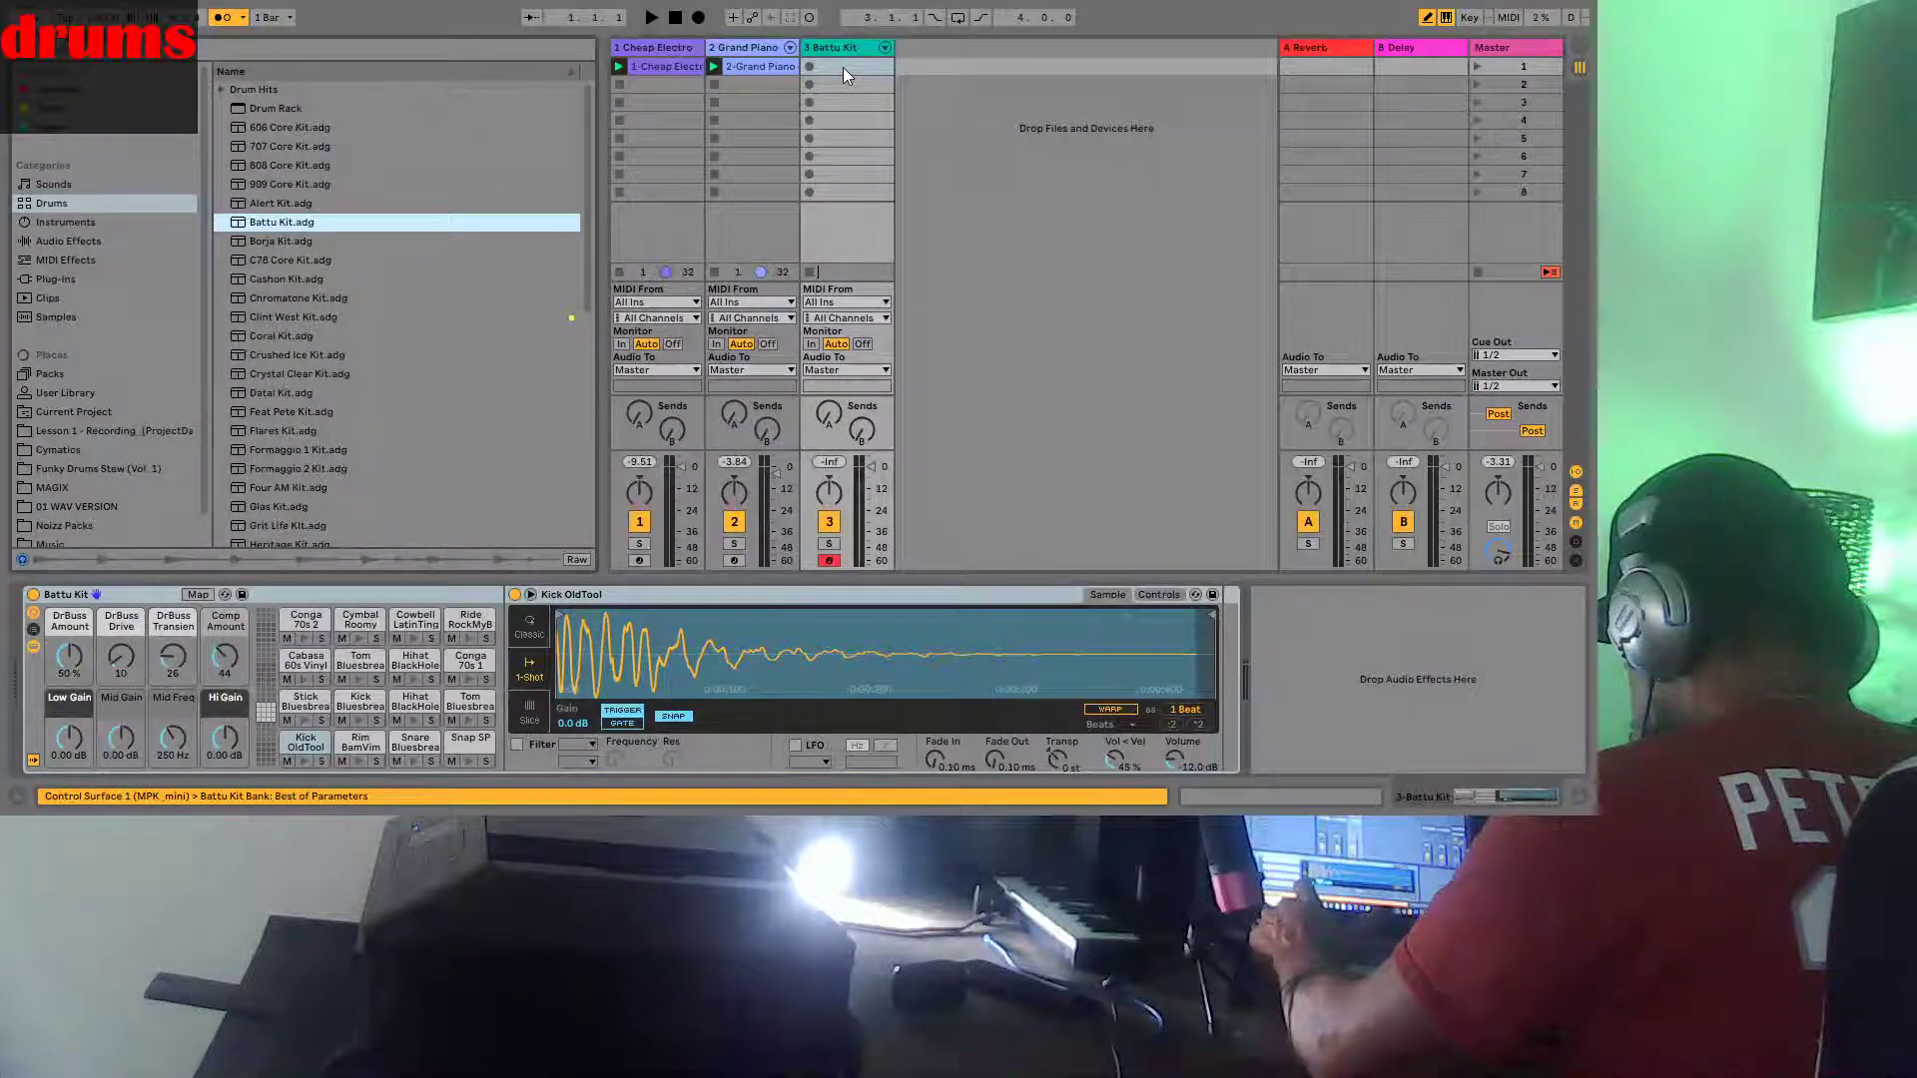
# Create a four-bar clip in the Battu Kit track's first slot, place a Kick OldTool note at 1.1.1 and play it
pyautogui.doubleClick(842, 67)
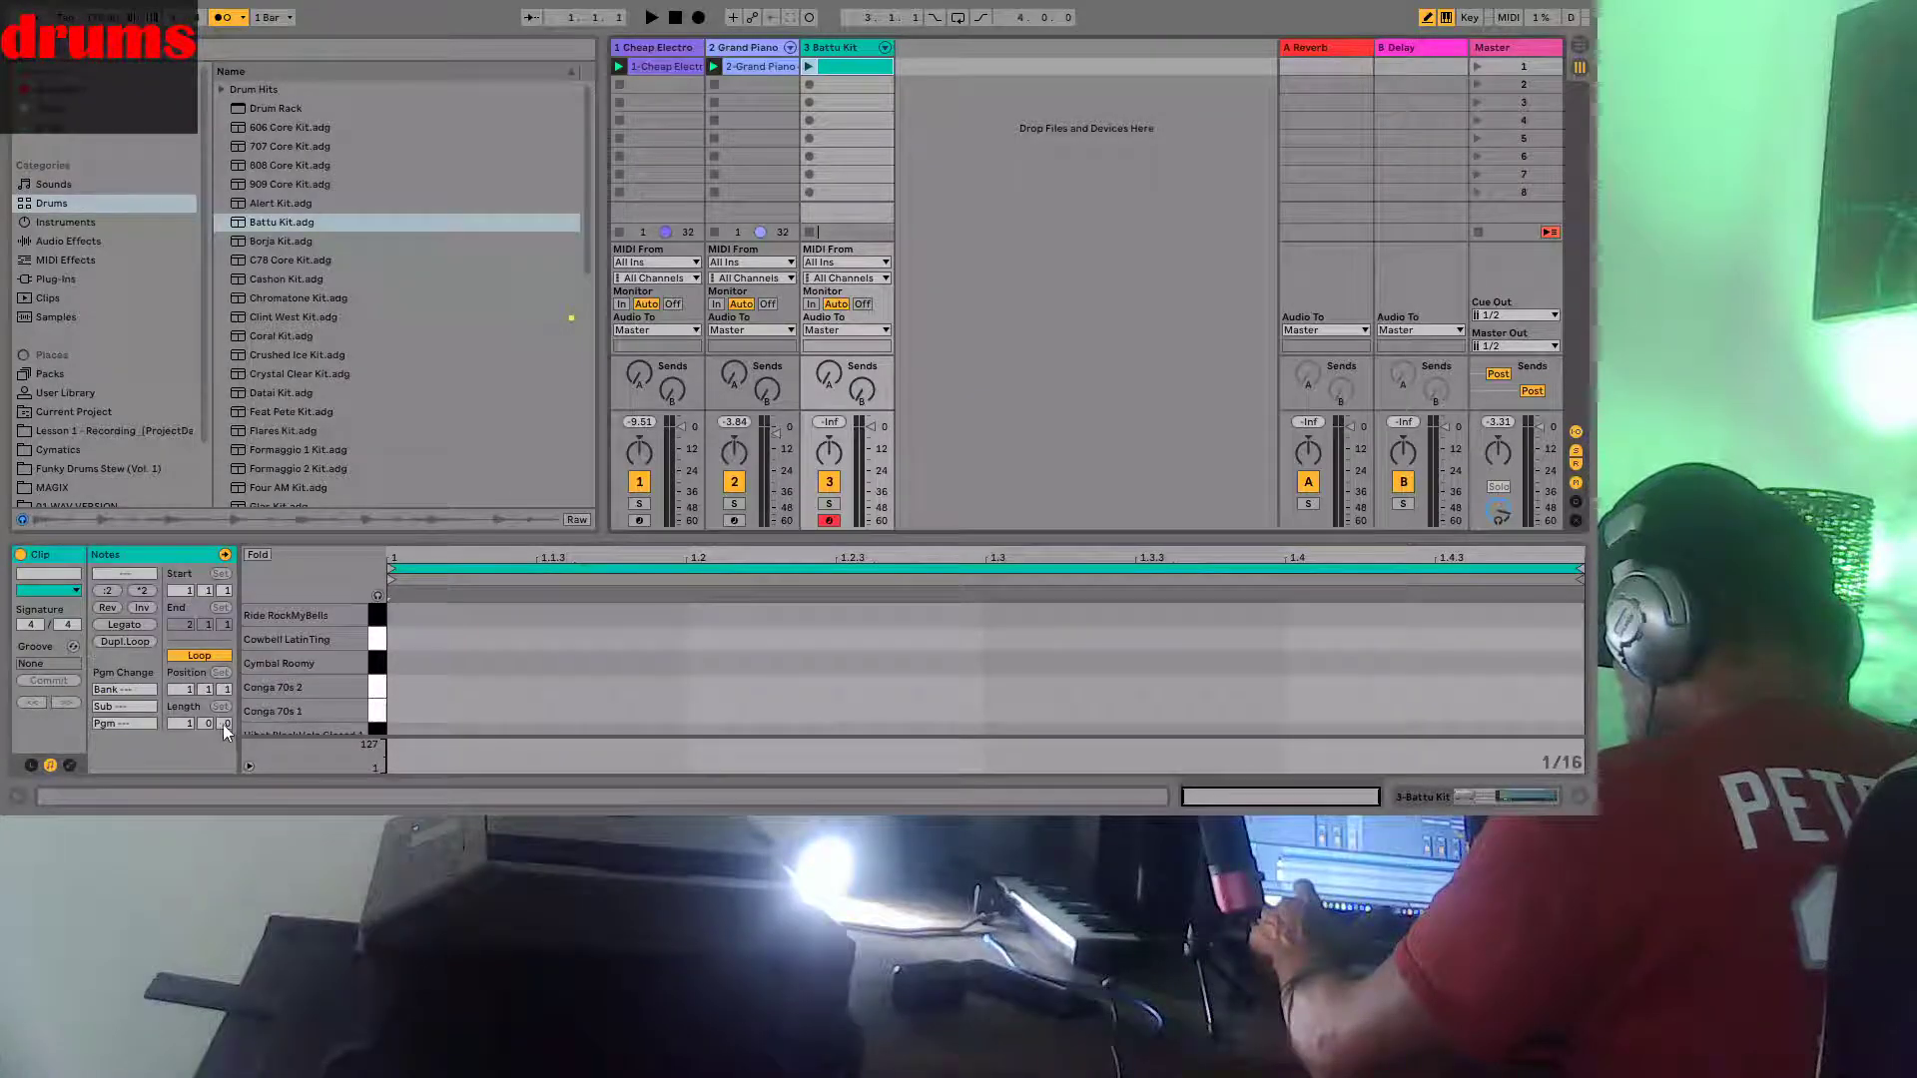
pyautogui.moveTo(188, 723); pyautogui.dragTo(187, 693)
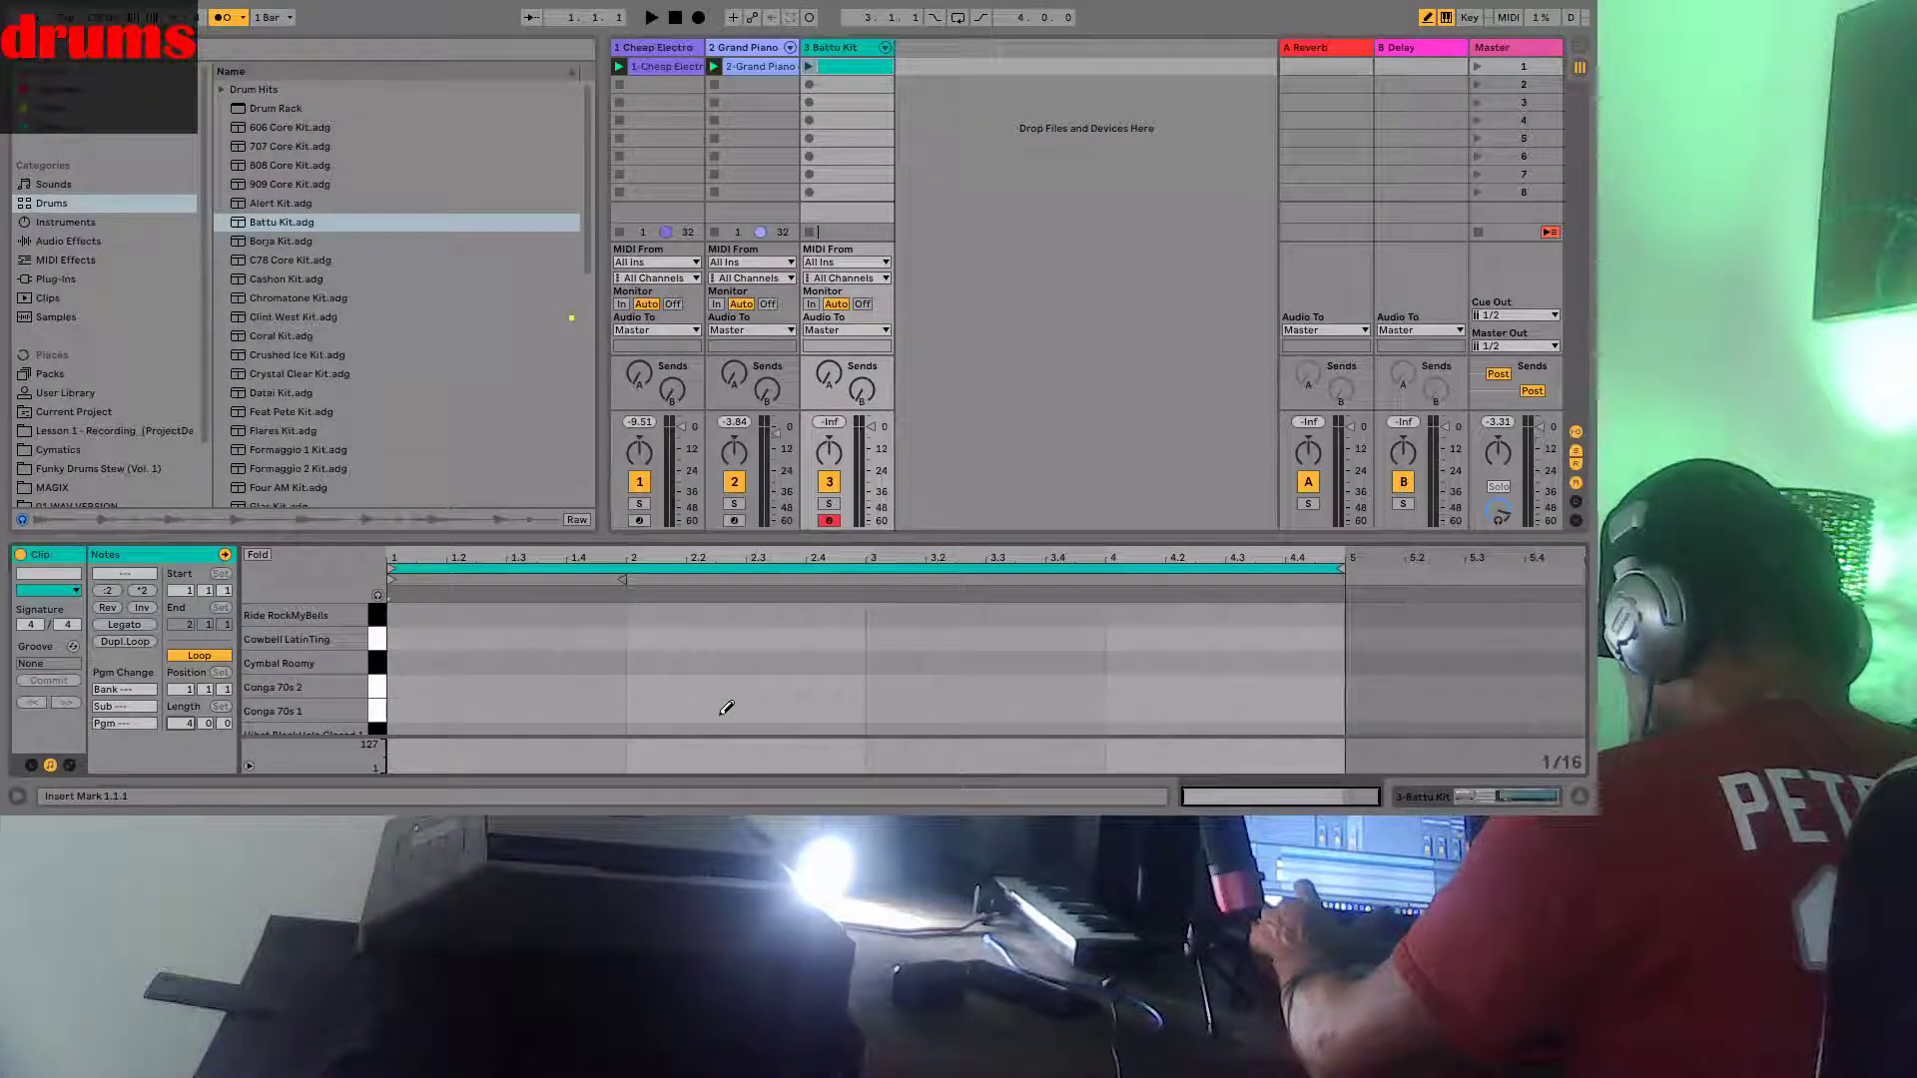
pyautogui.scroll(-5, 714, 706)
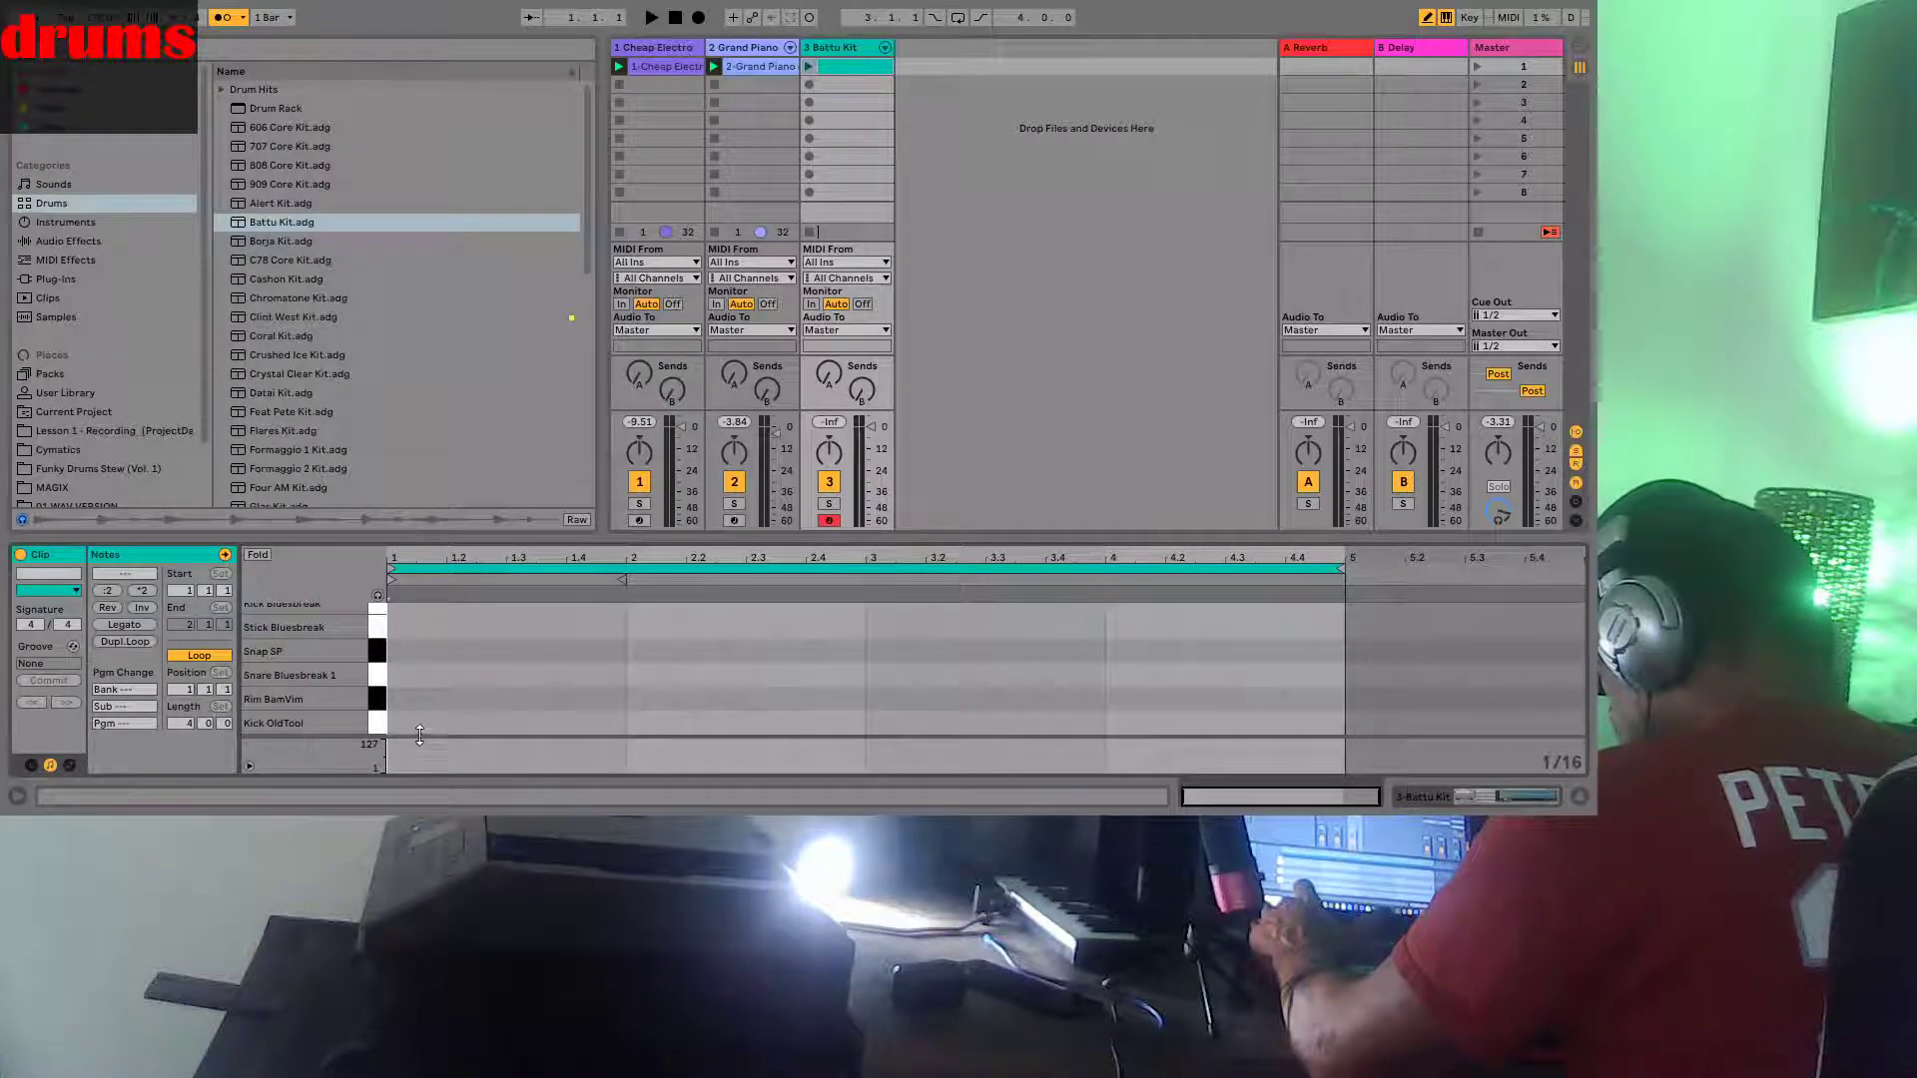
pyautogui.click(397, 722)
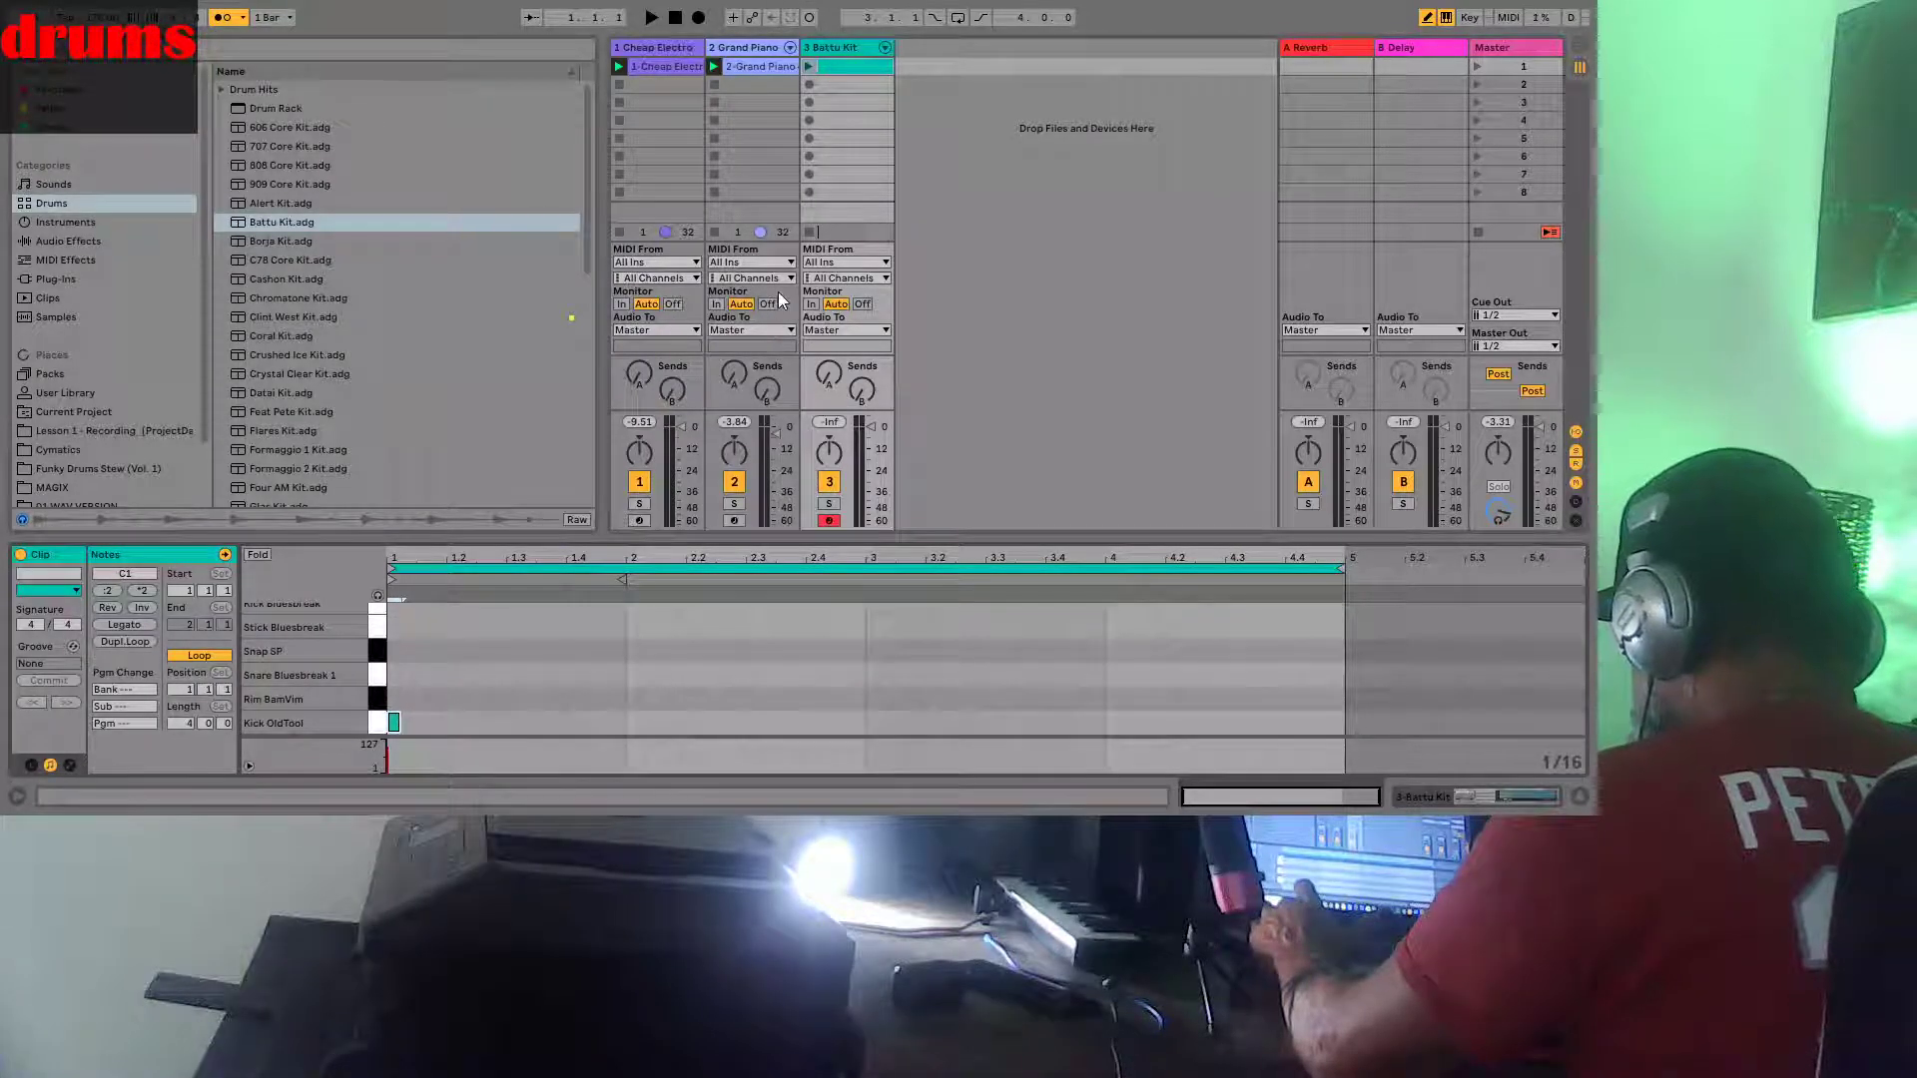
pyautogui.click(810, 67)
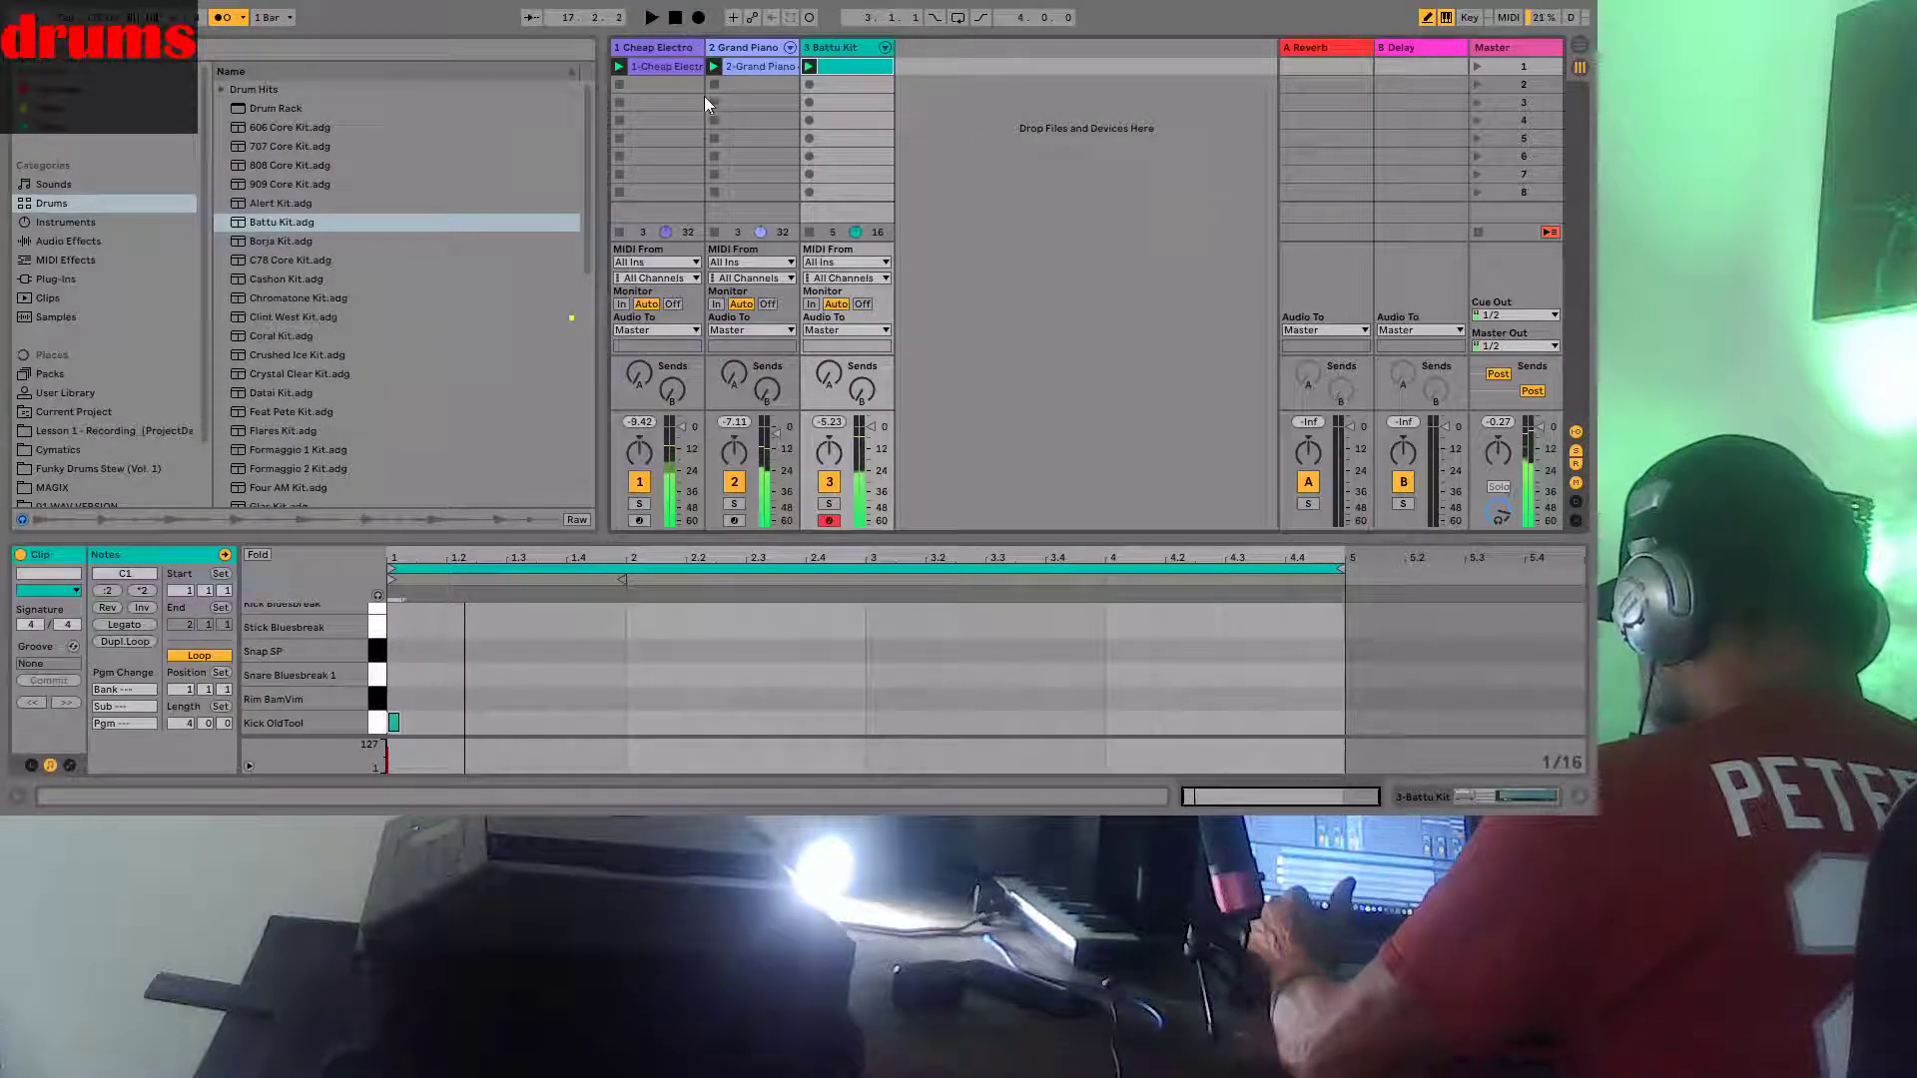
# Try Kick OldTool notes at 1.3.1 and 2.1.1 against the playing parts, removing each one
pyautogui.click(636, 721)
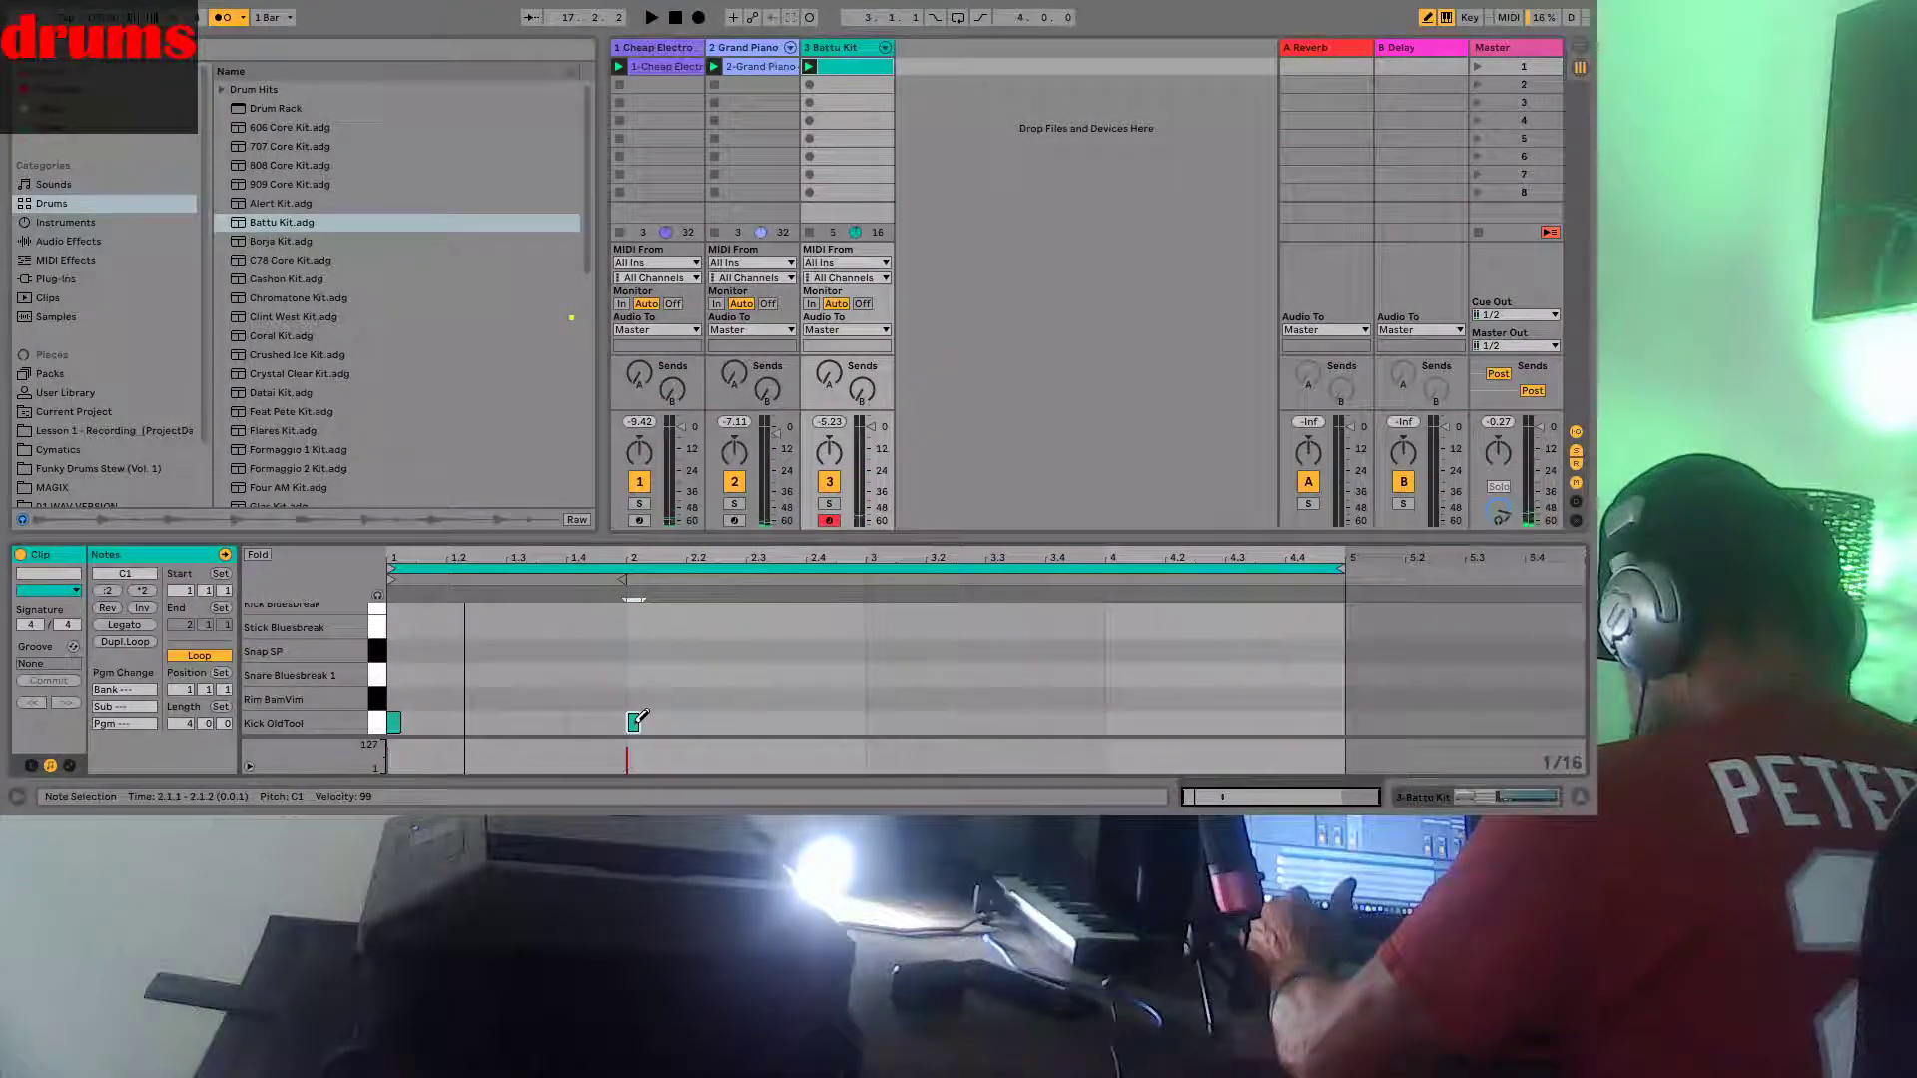
pyautogui.click(515, 720)
pyautogui.press('space')
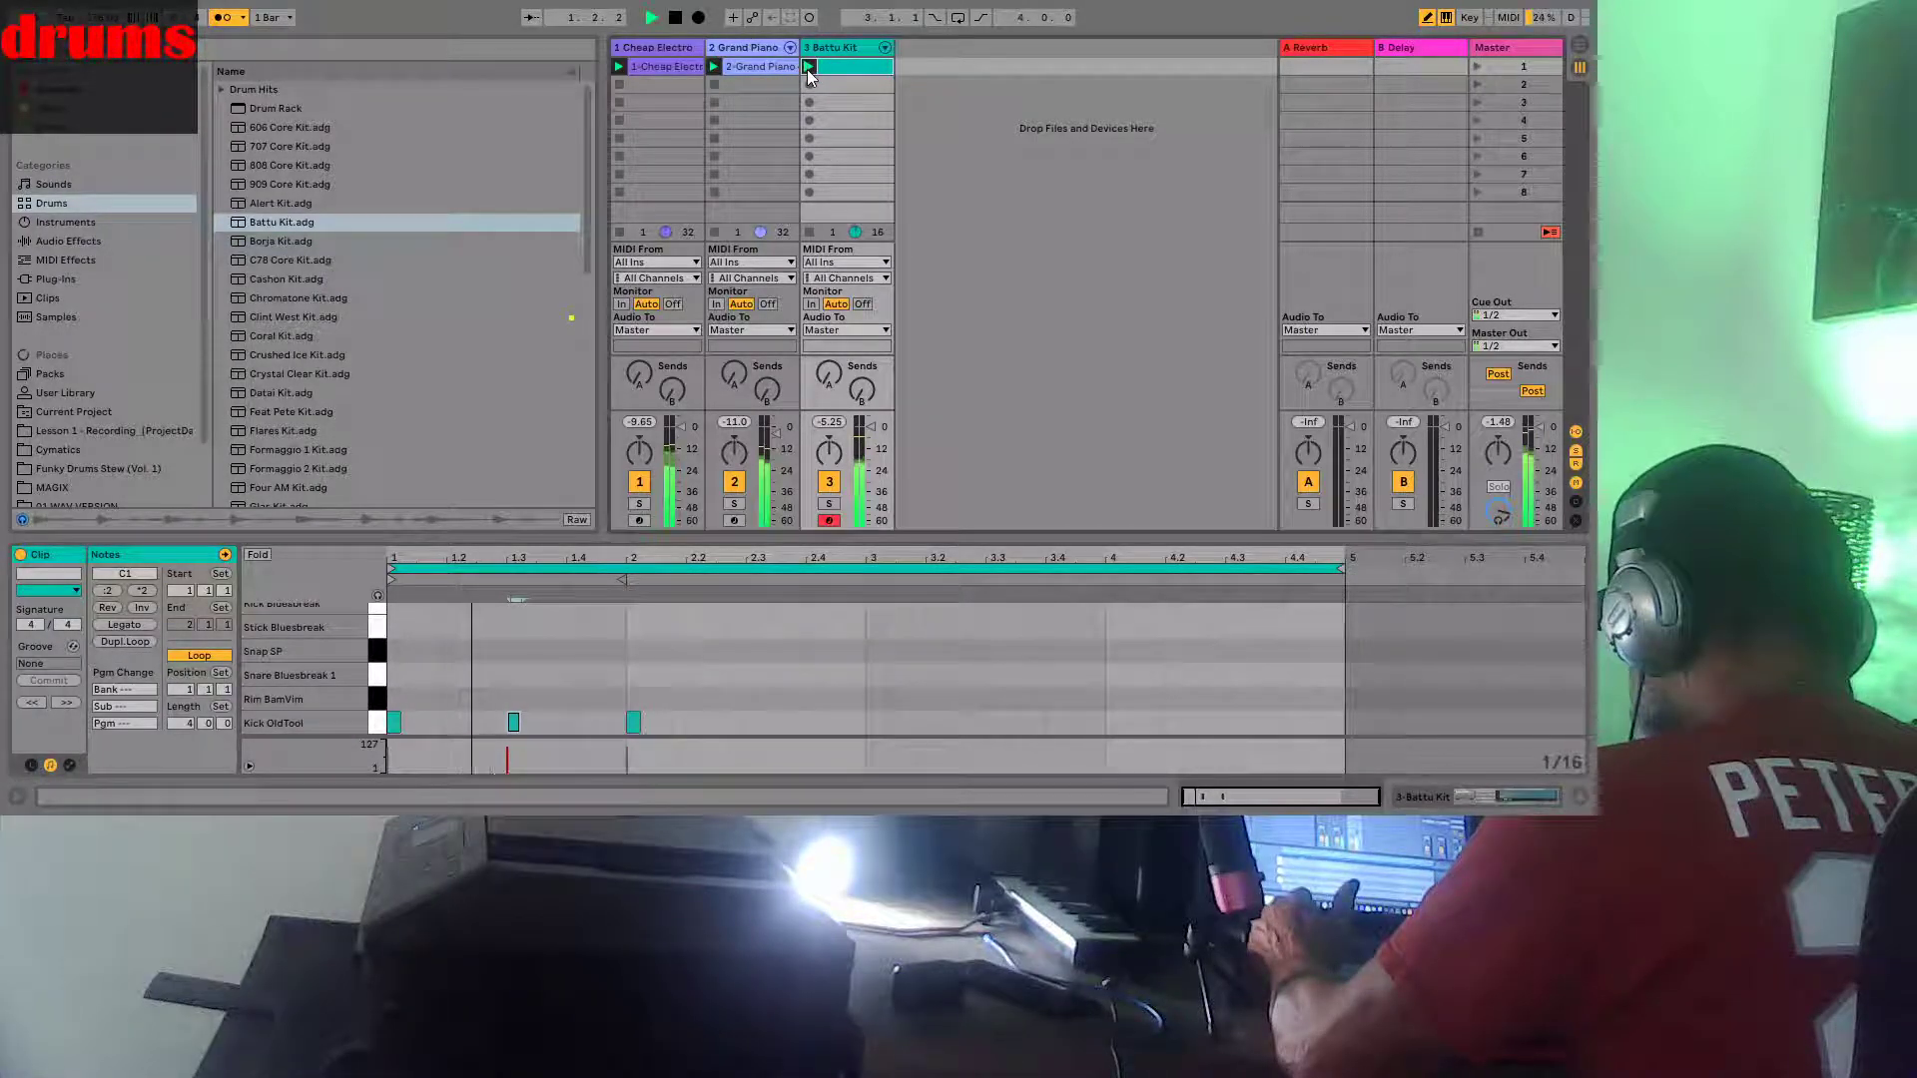
pyautogui.click(633, 721)
pyautogui.click(516, 723)
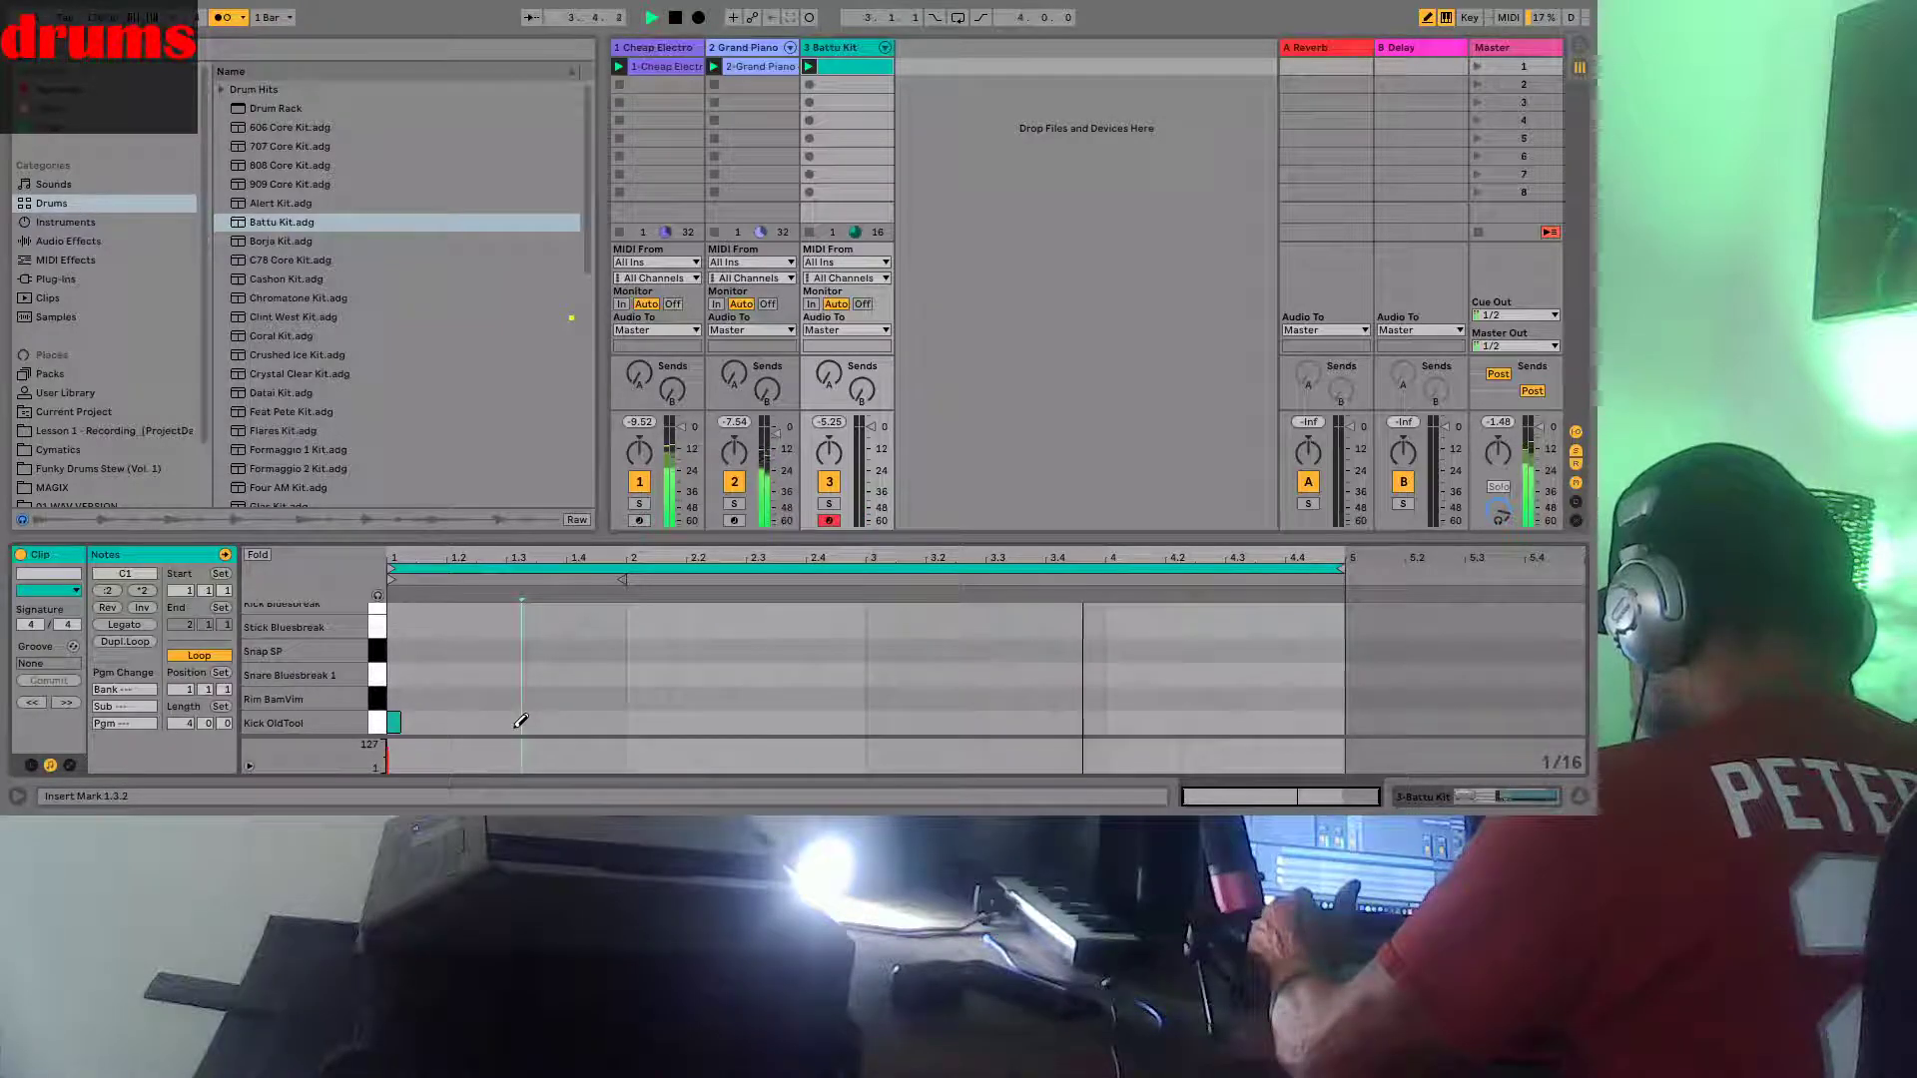
pyautogui.click(633, 721)
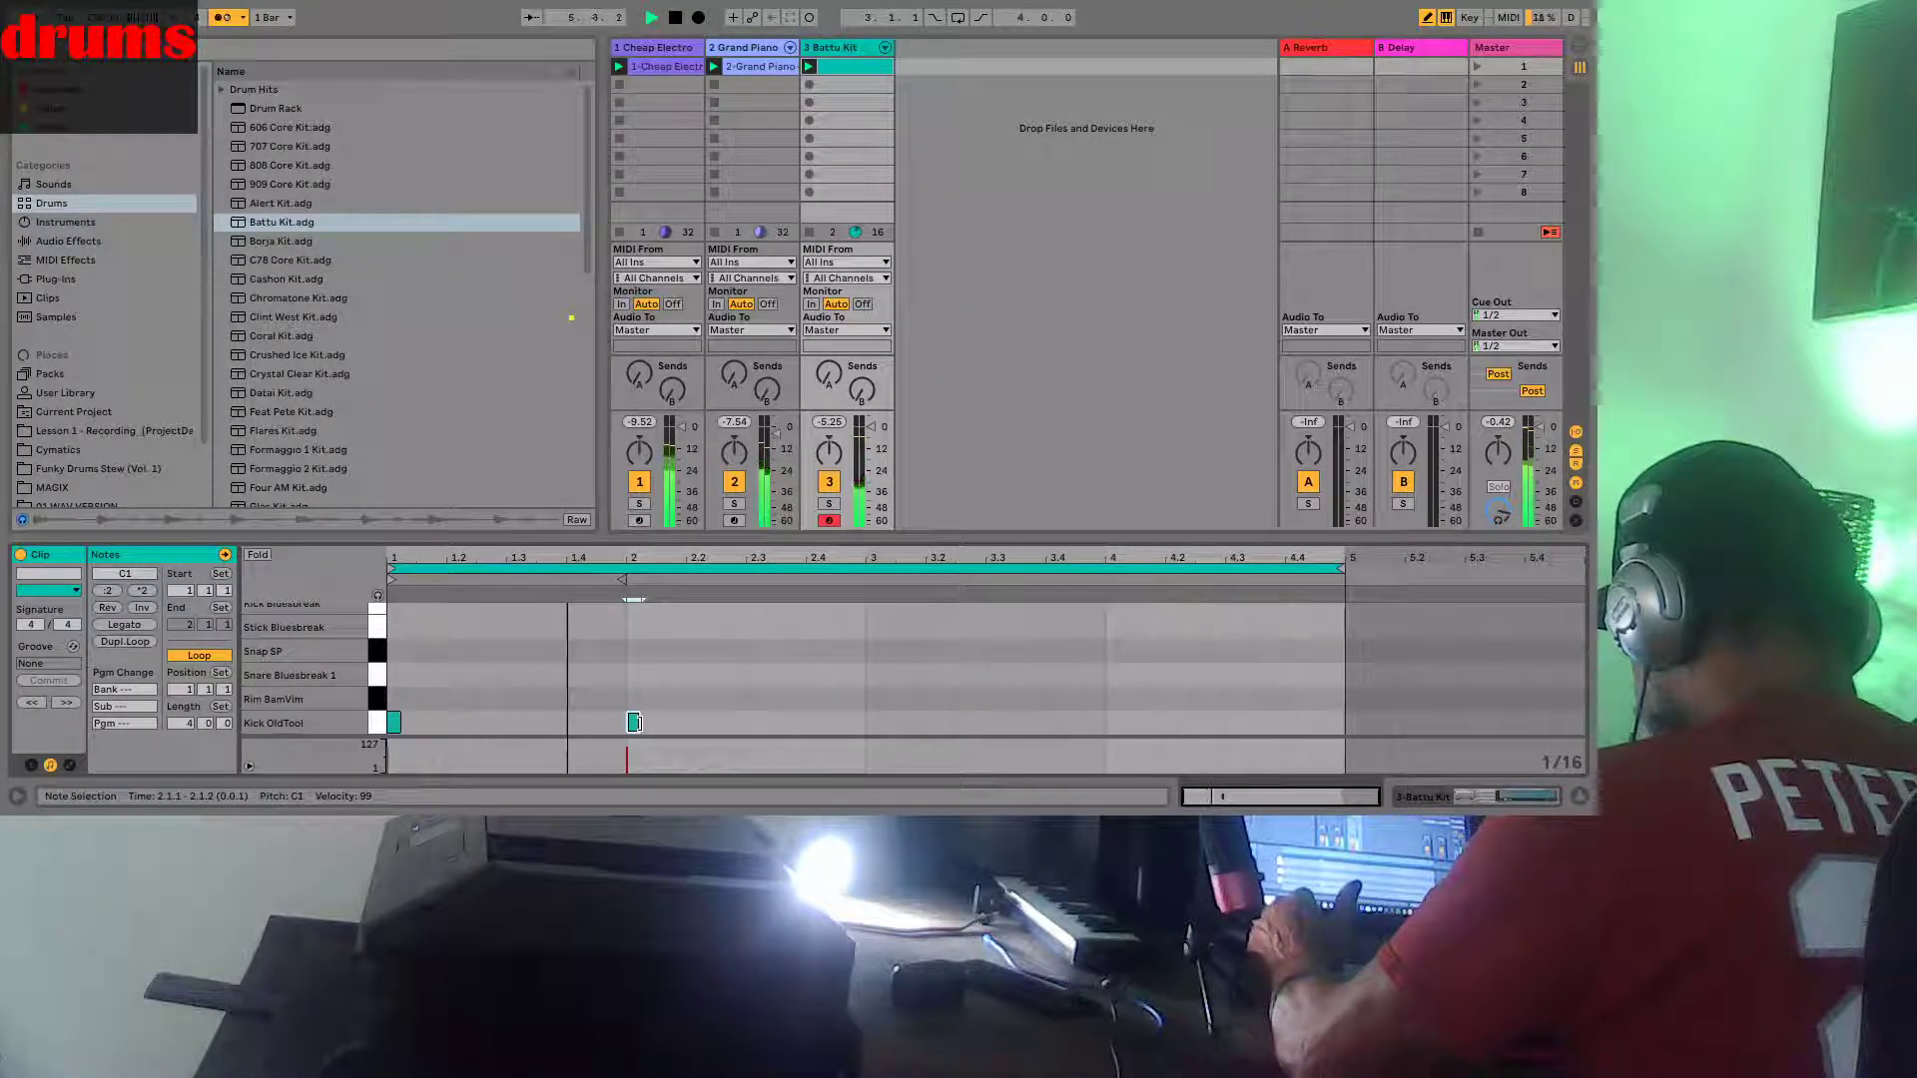
pyautogui.click(633, 721)
# Place Kick OldTool notes at 1.4.1, 2.3.3 and 3.1.1 in the drum clip during playback
pyautogui.click(573, 721)
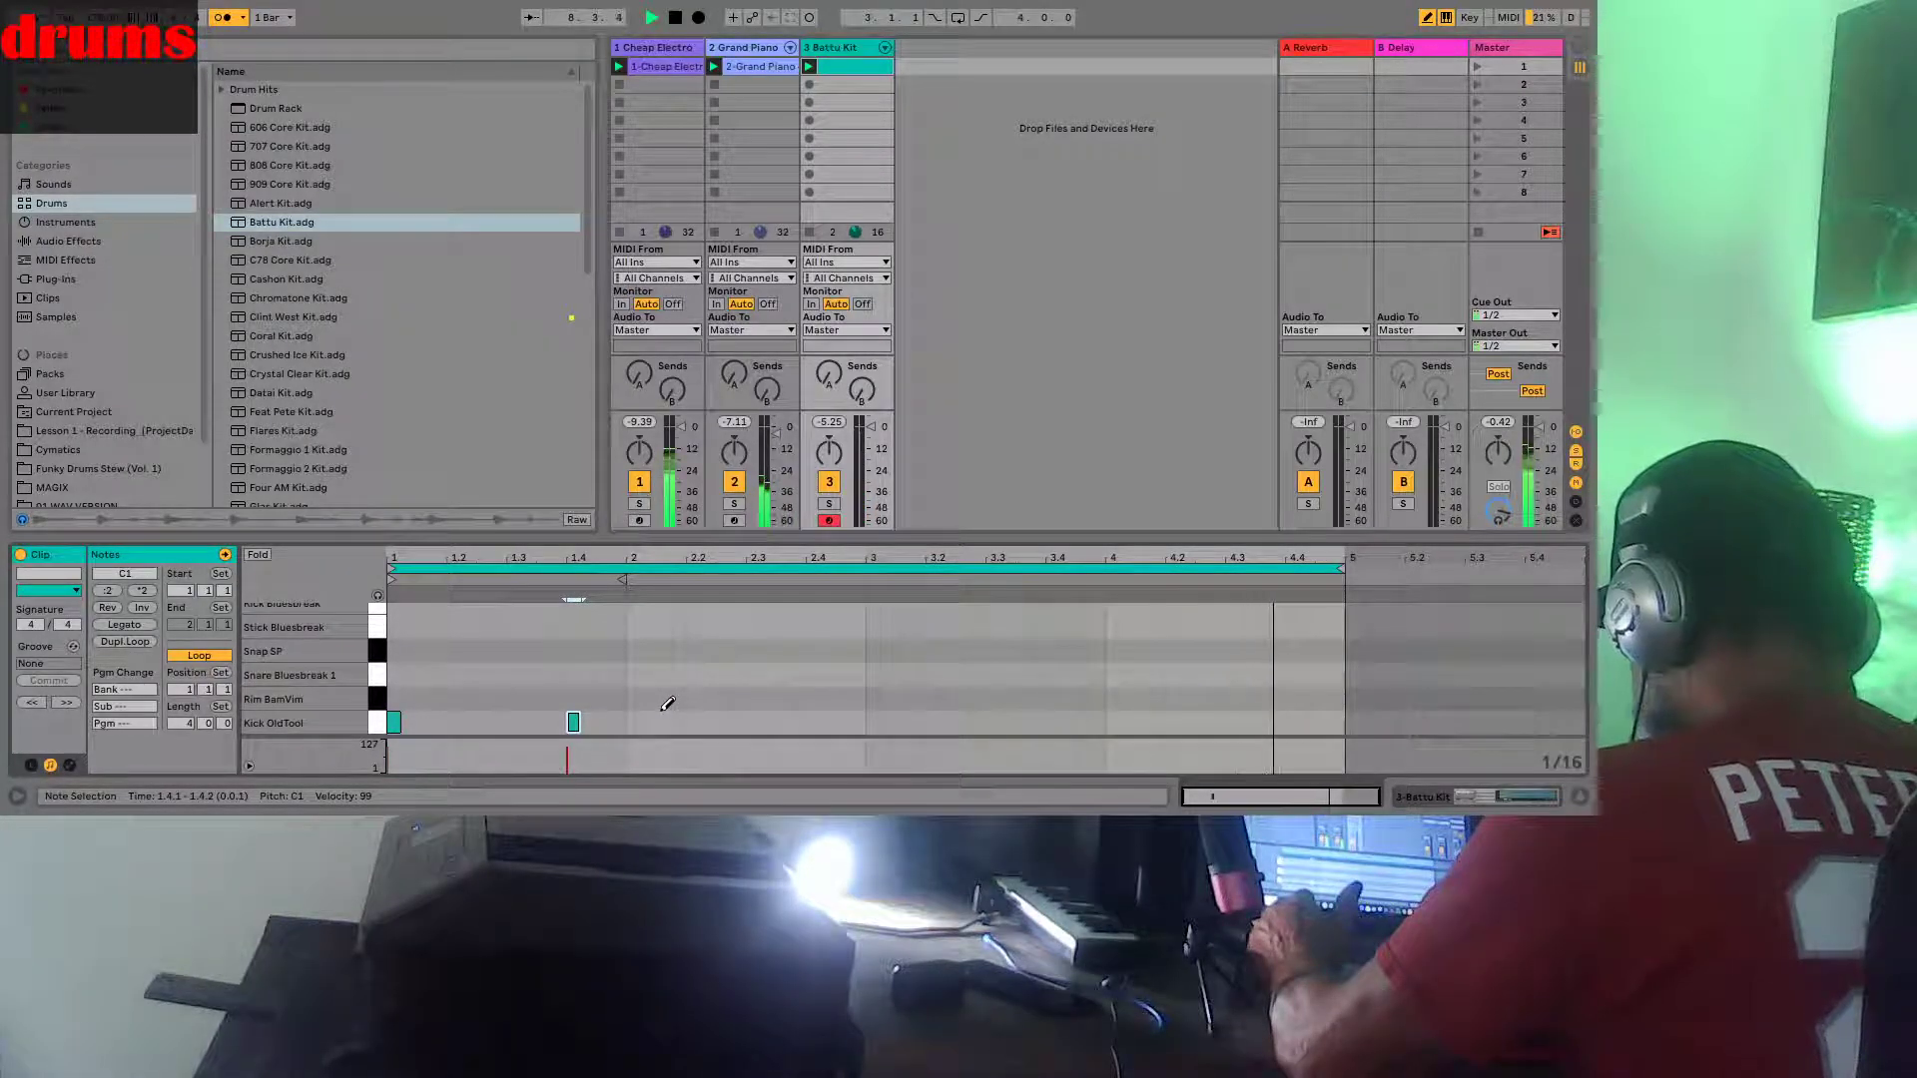
pyautogui.click(813, 720)
pyautogui.click(950, 719)
pyautogui.click(812, 721)
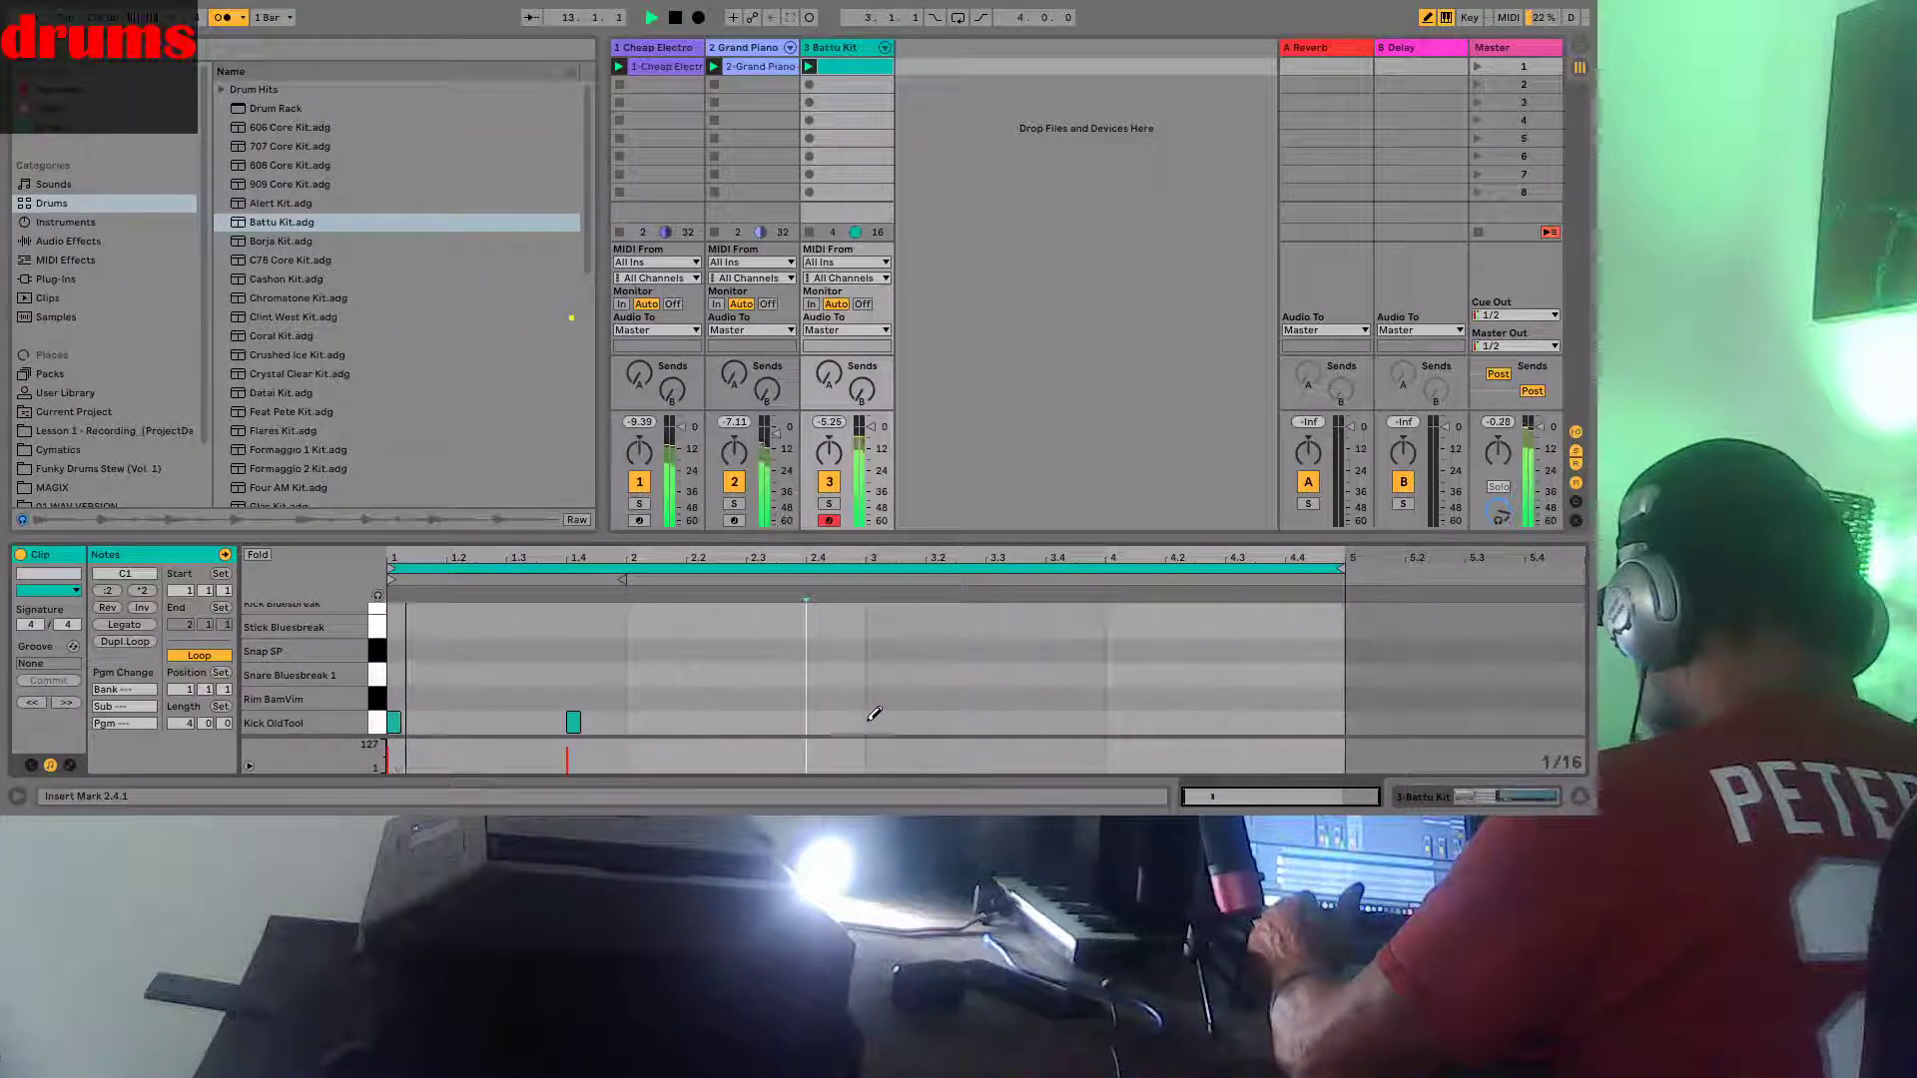
pyautogui.click(784, 721)
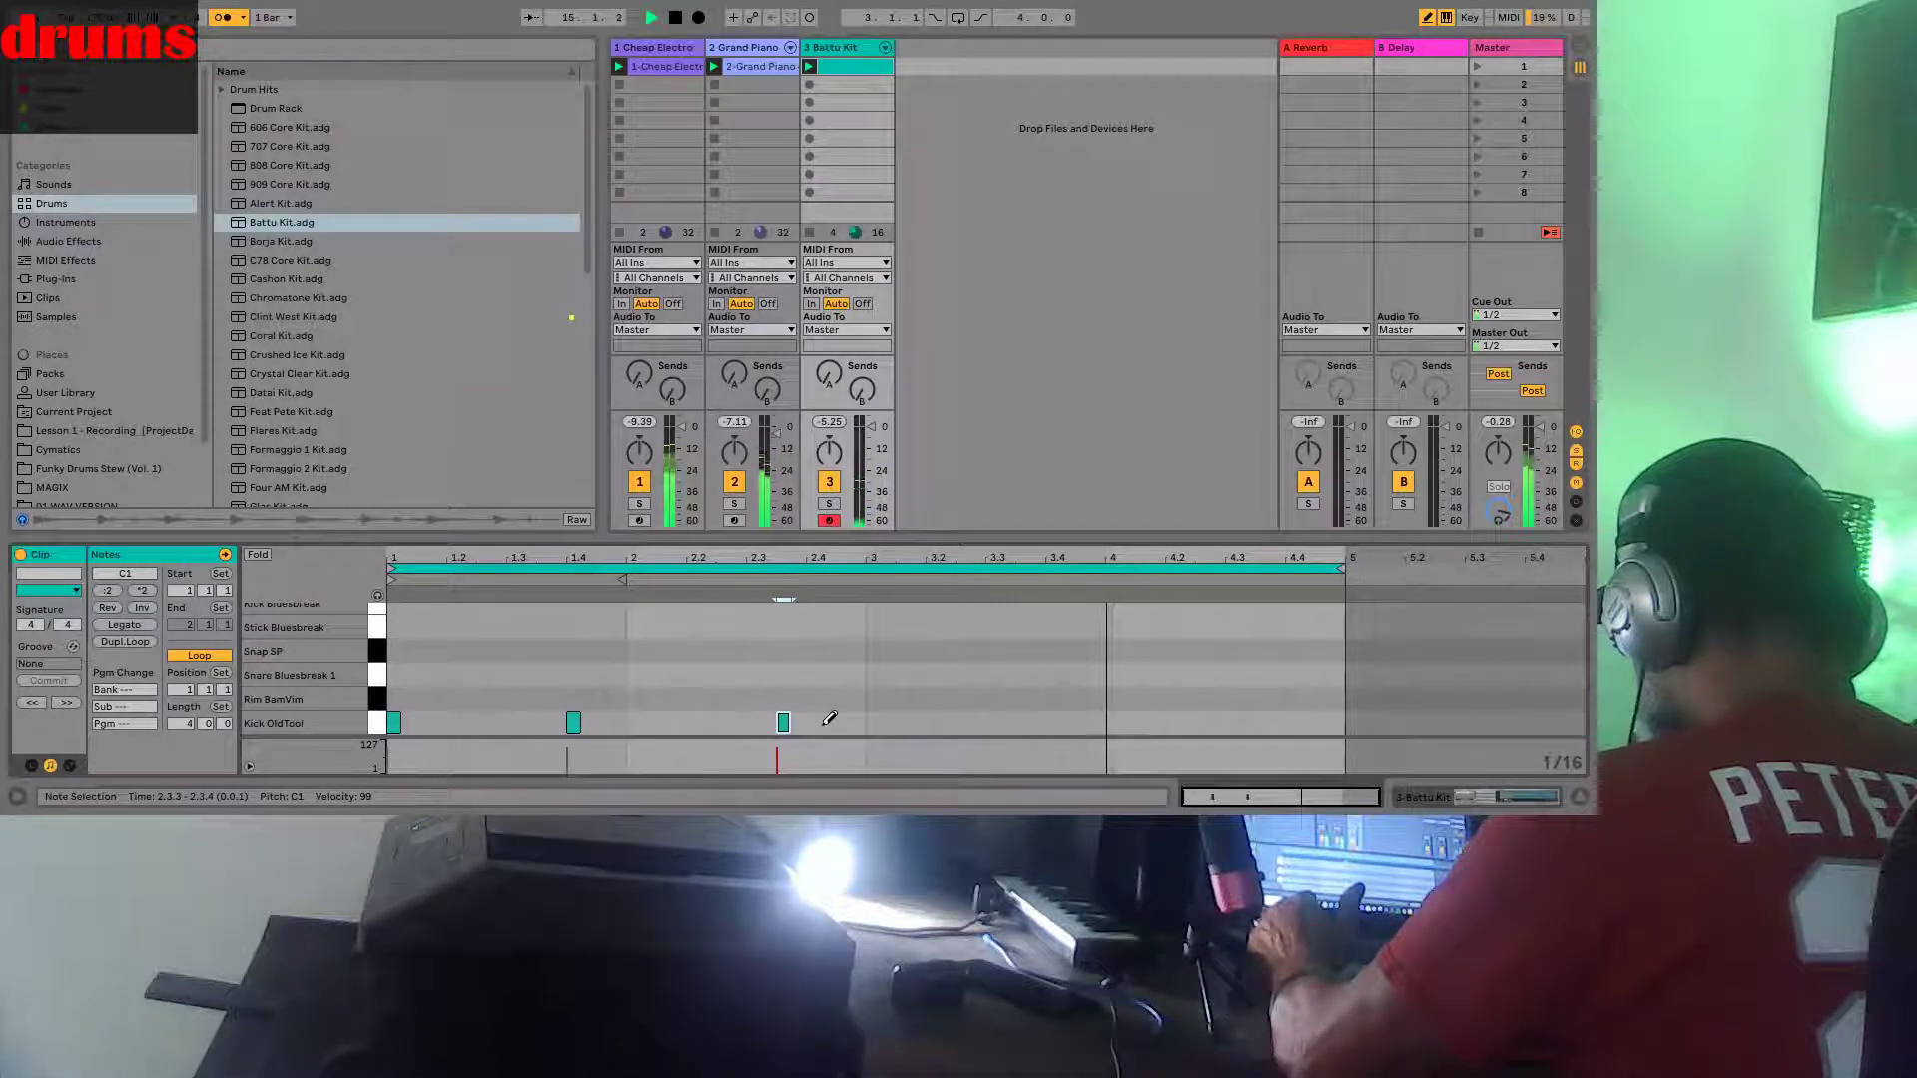
pyautogui.click(842, 721)
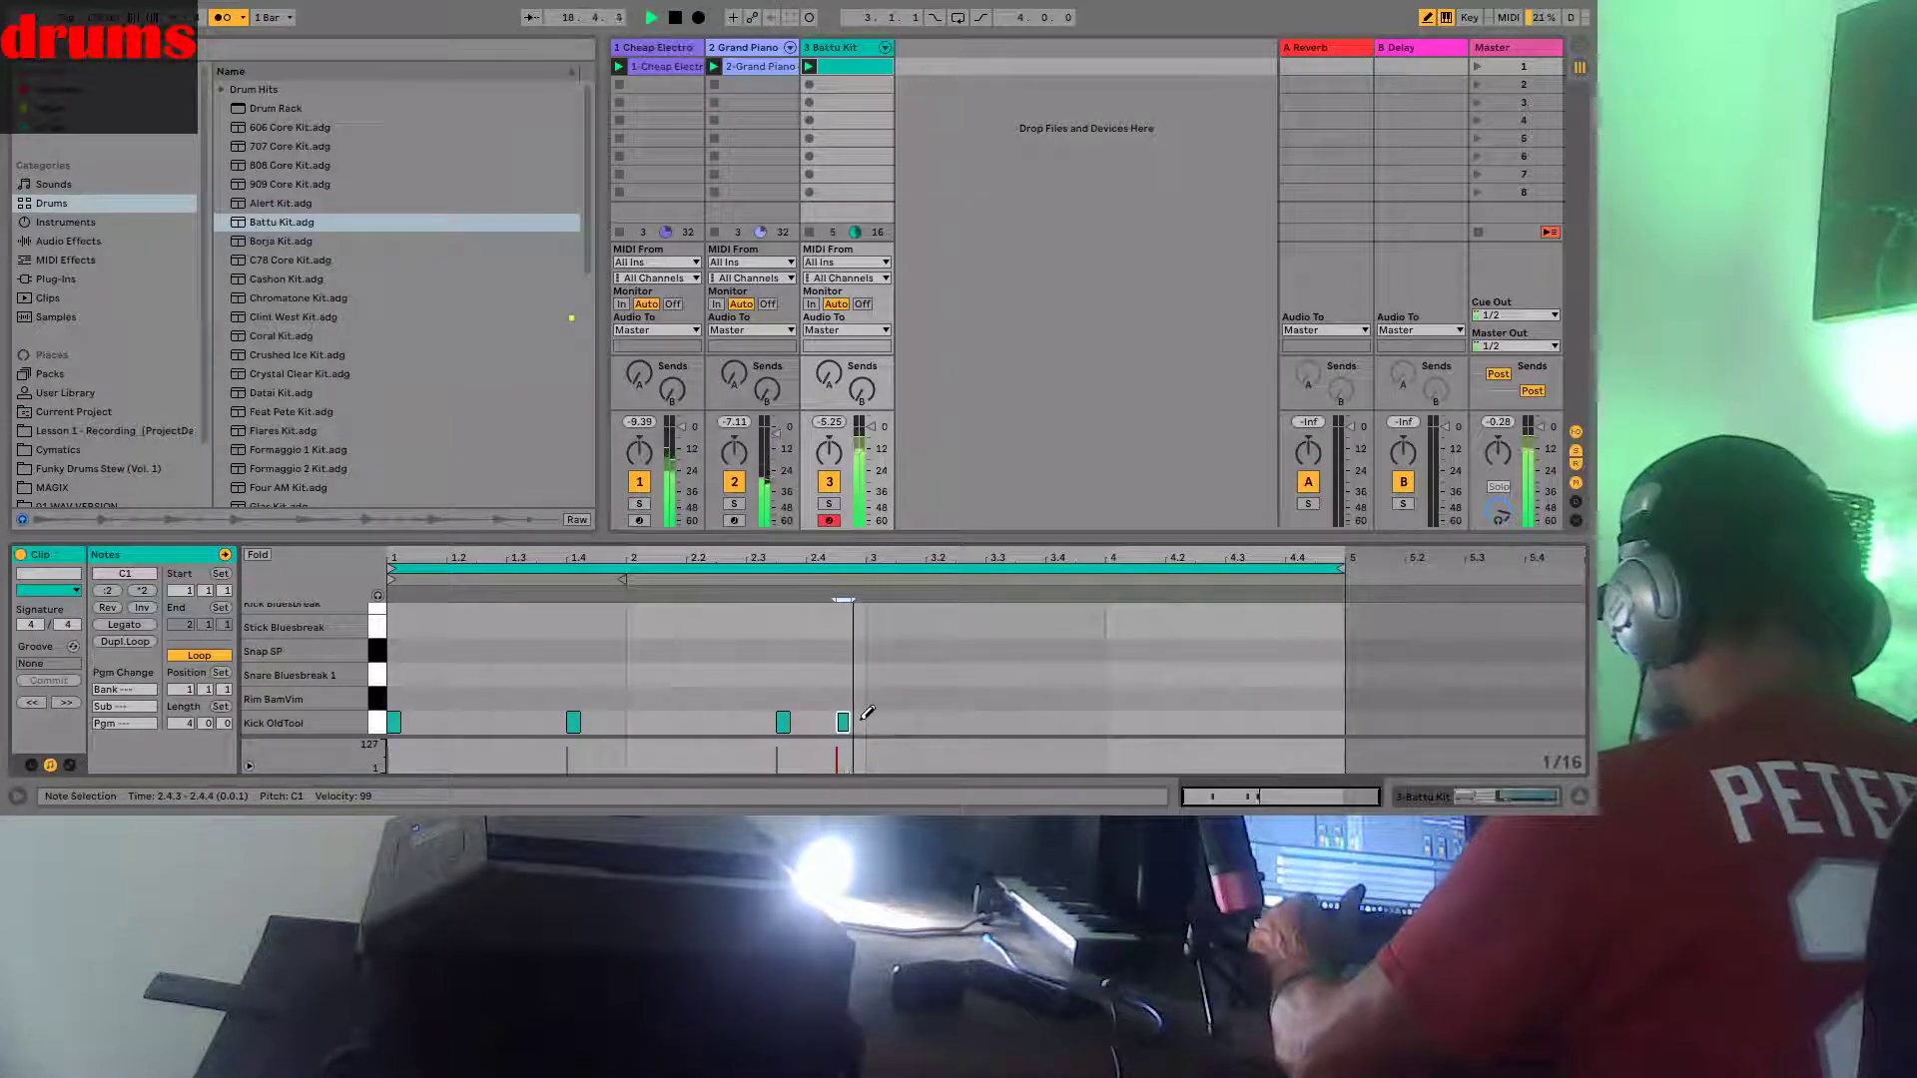
pyautogui.moveTo(843, 721); pyautogui.dragTo(872, 721)
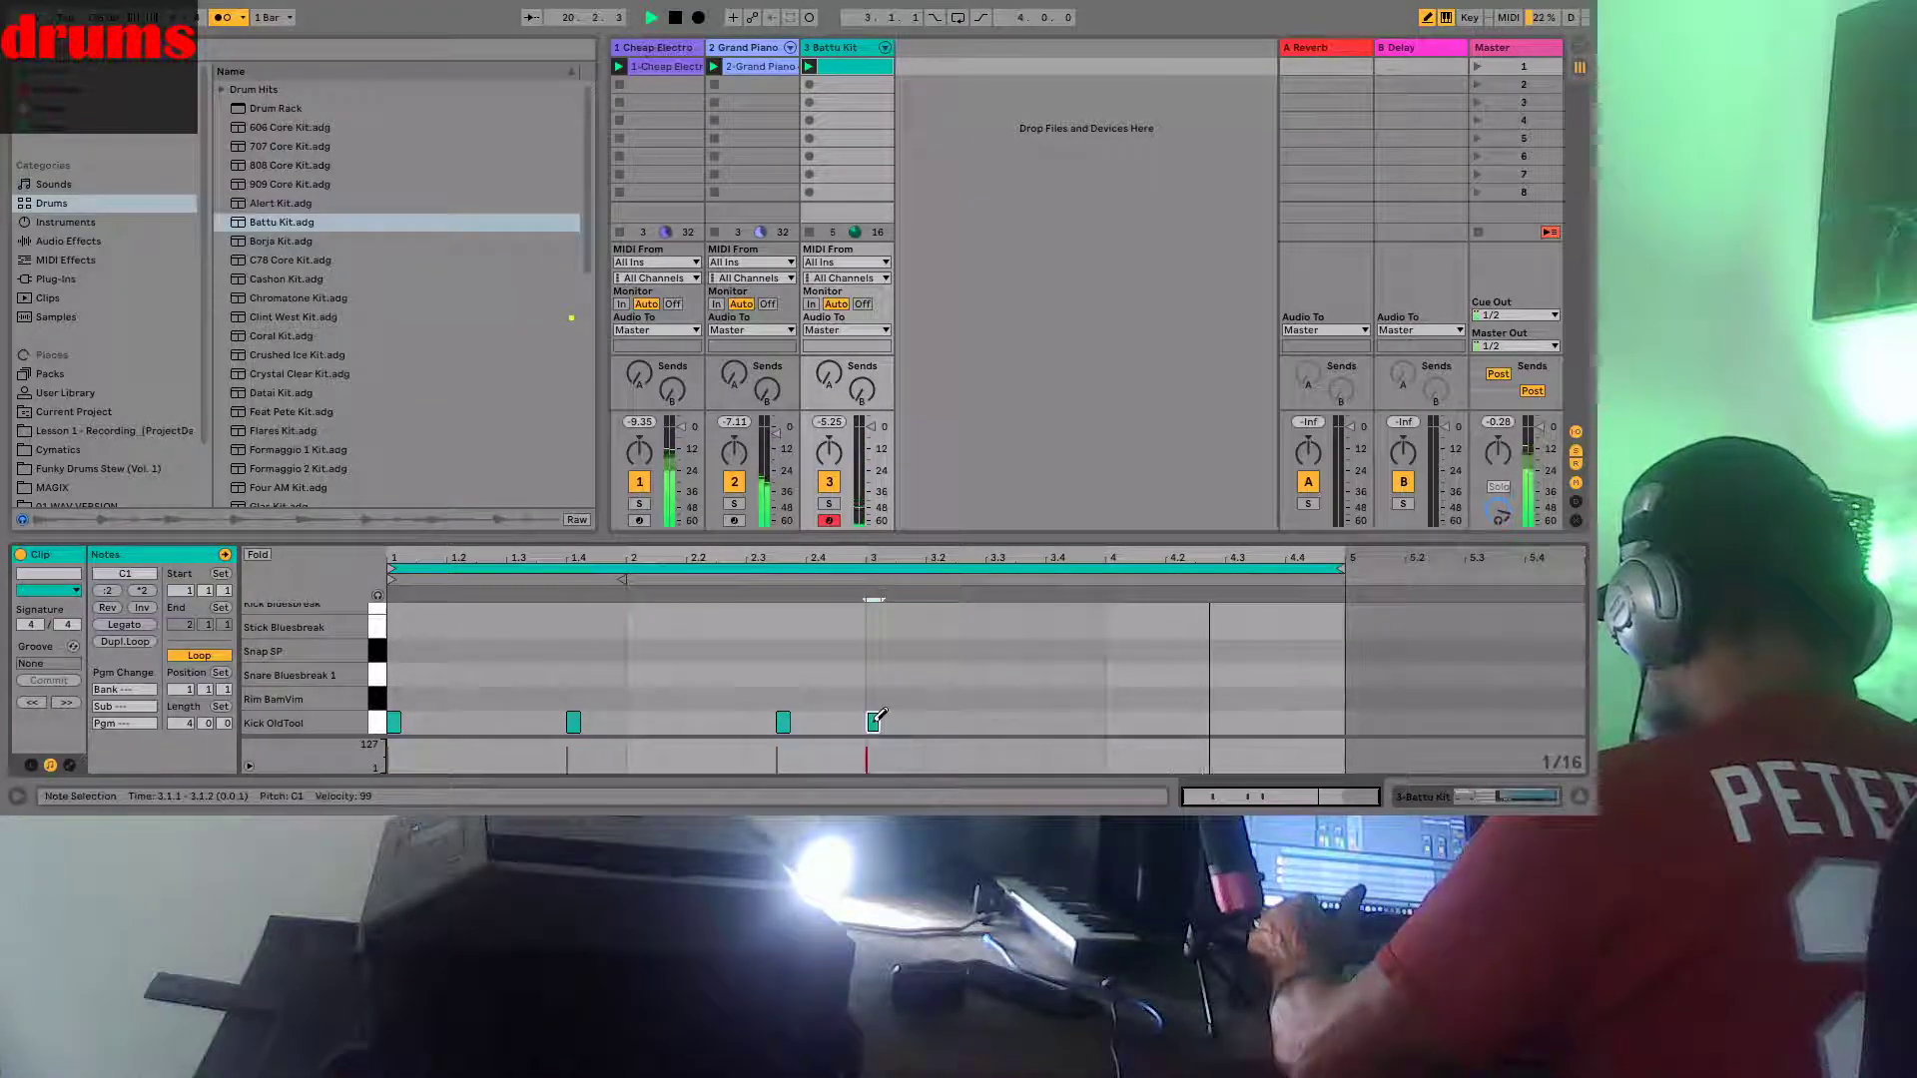
# Complete the kick pattern with Kick OldTool notes at 4.1.1, 4.3.3 and 4.4.1, removing the trial note at 3.3.1
pyautogui.click(996, 721)
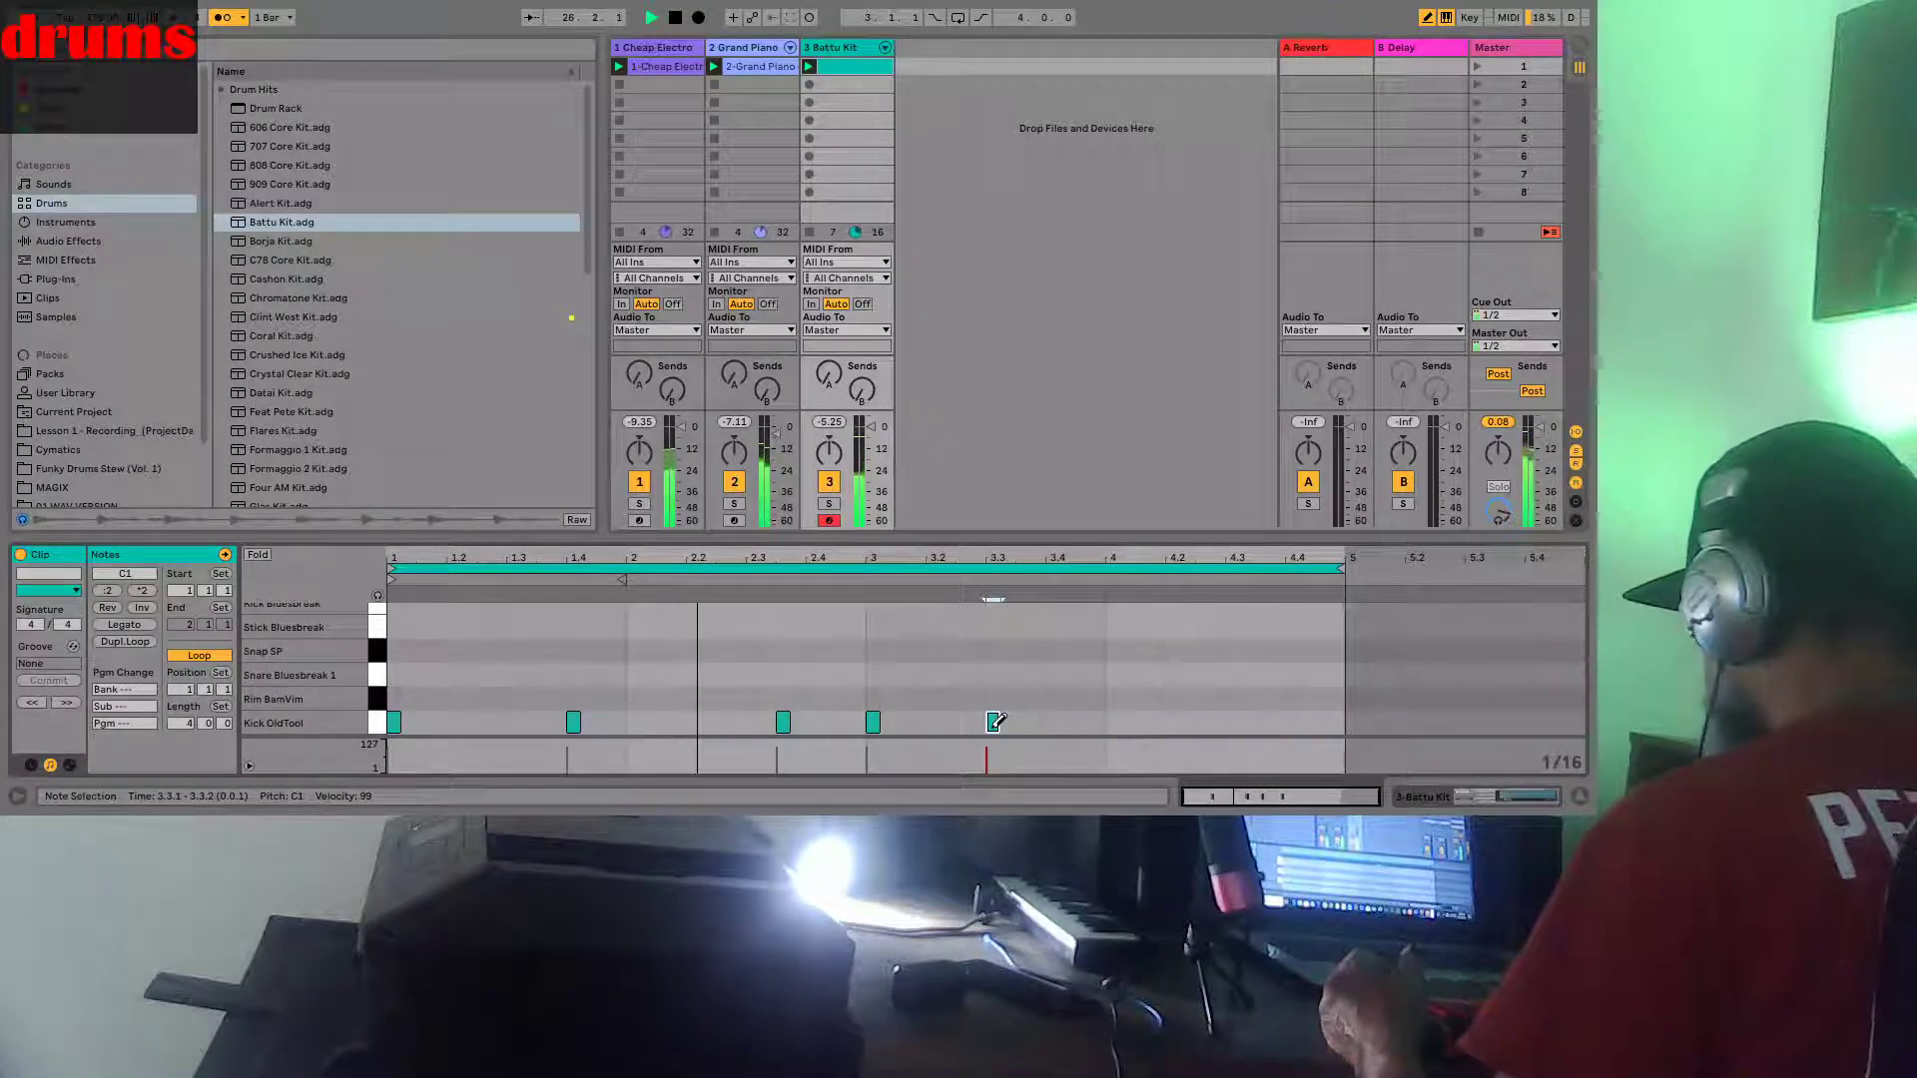
pyautogui.click(995, 721)
pyautogui.click(1262, 721)
pyautogui.click(1293, 721)
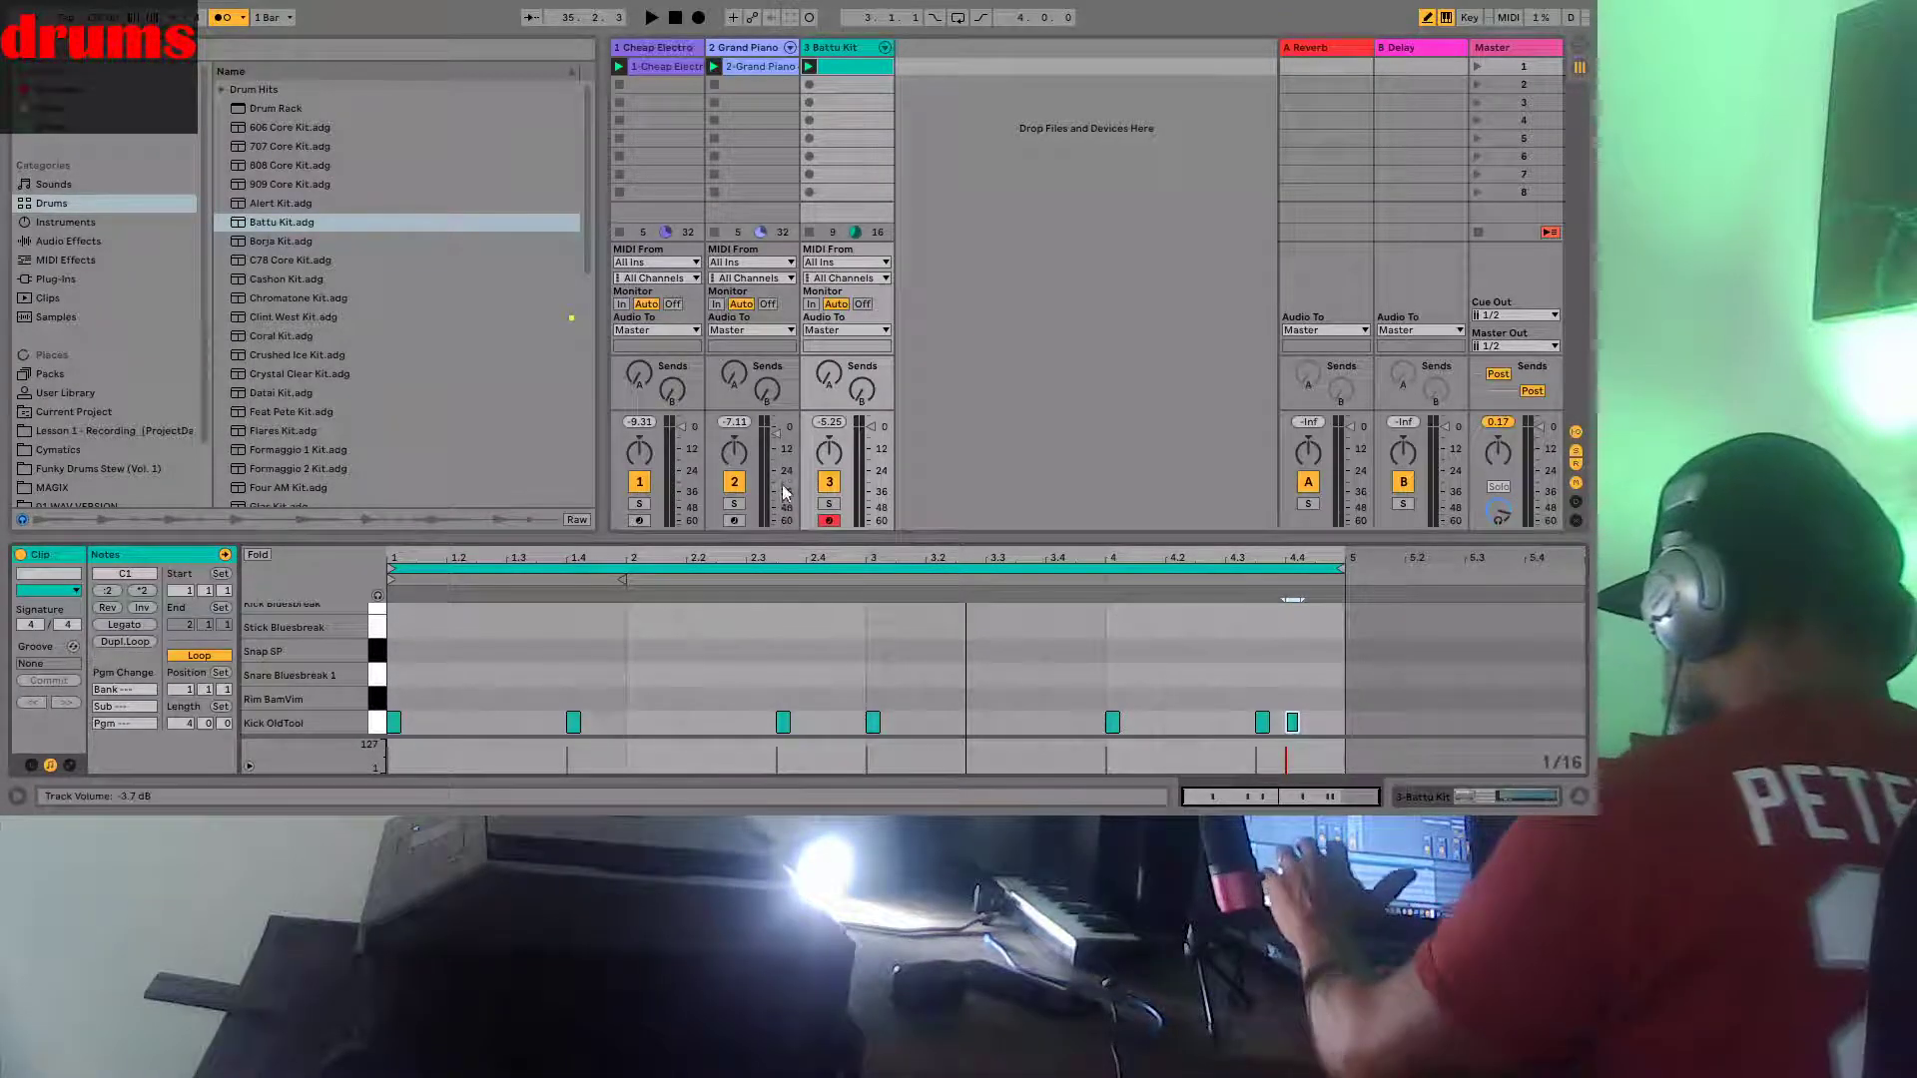
# Play the drum clip with the other parts and place Snap SP notes at 1.3.1, 2.3.1, 3.3.1 and 4.3.1
pyautogui.click(810, 67)
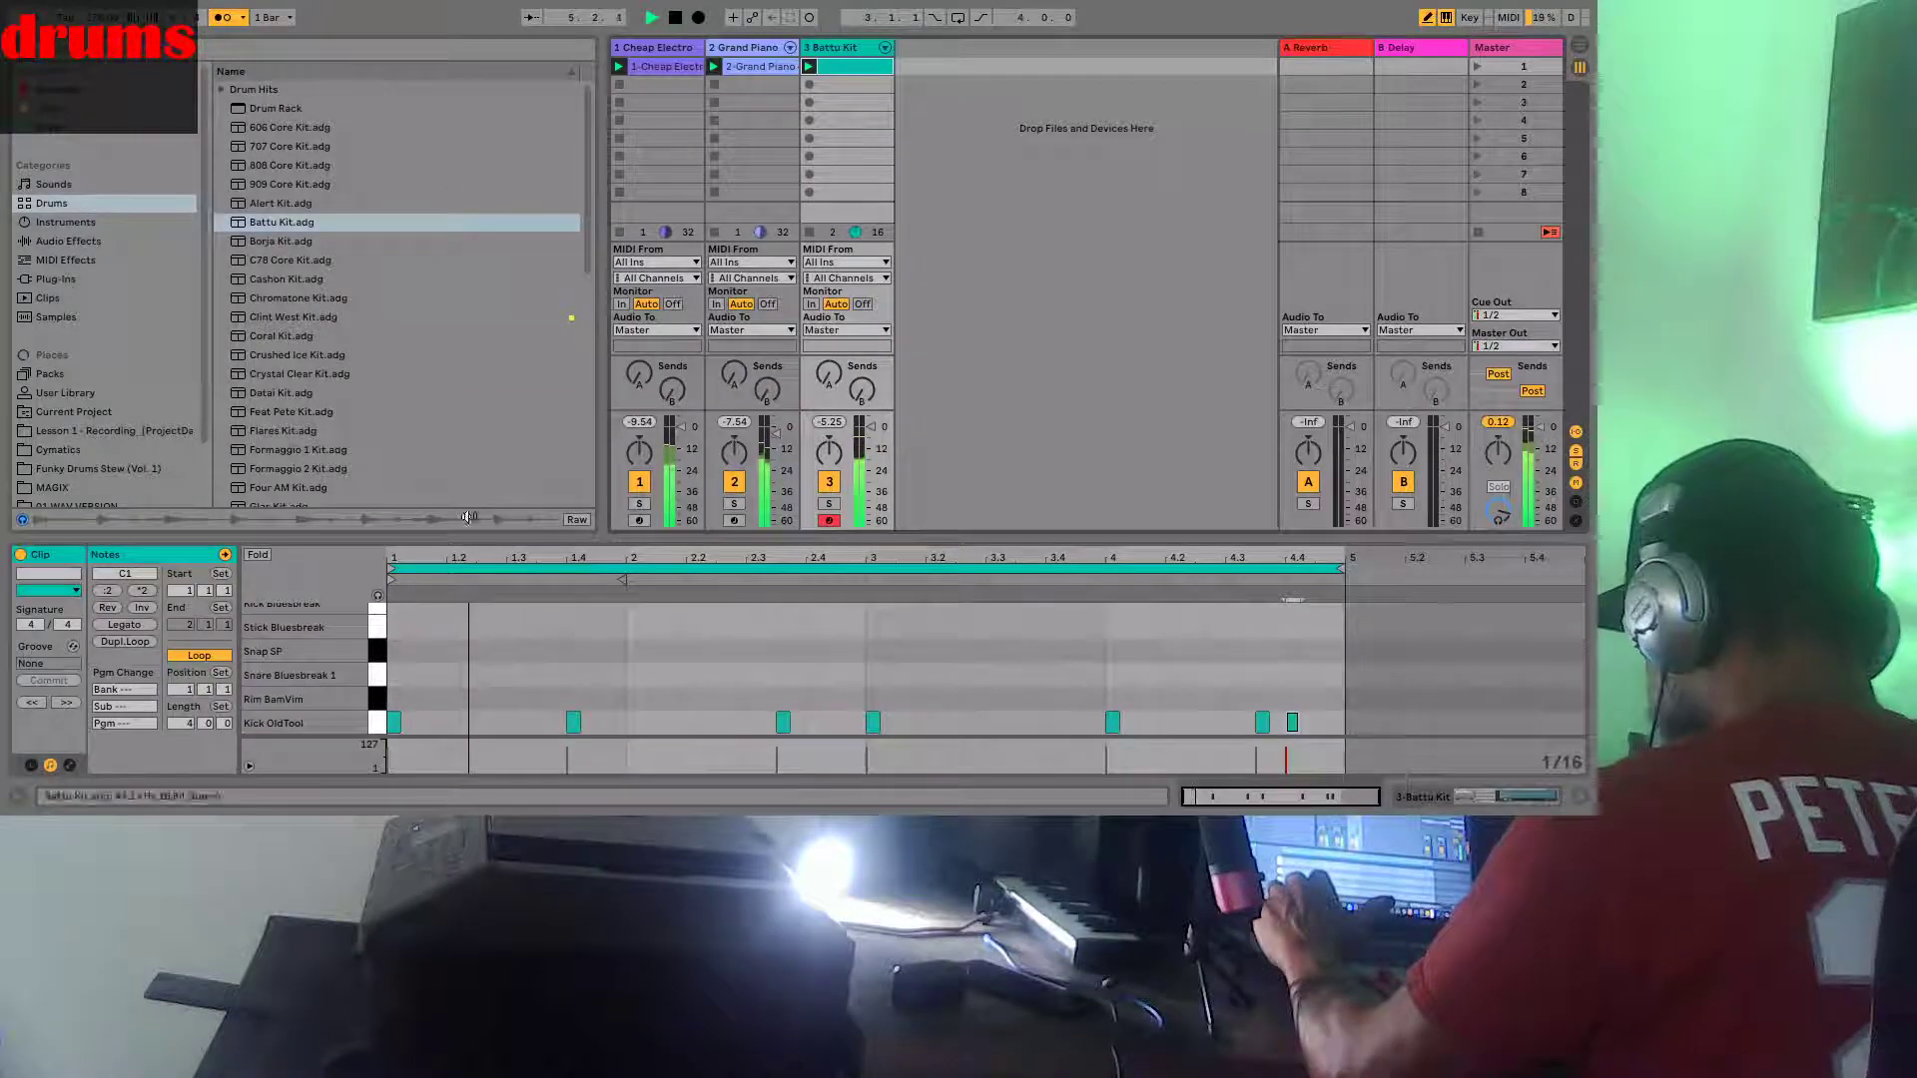
pyautogui.click(513, 650)
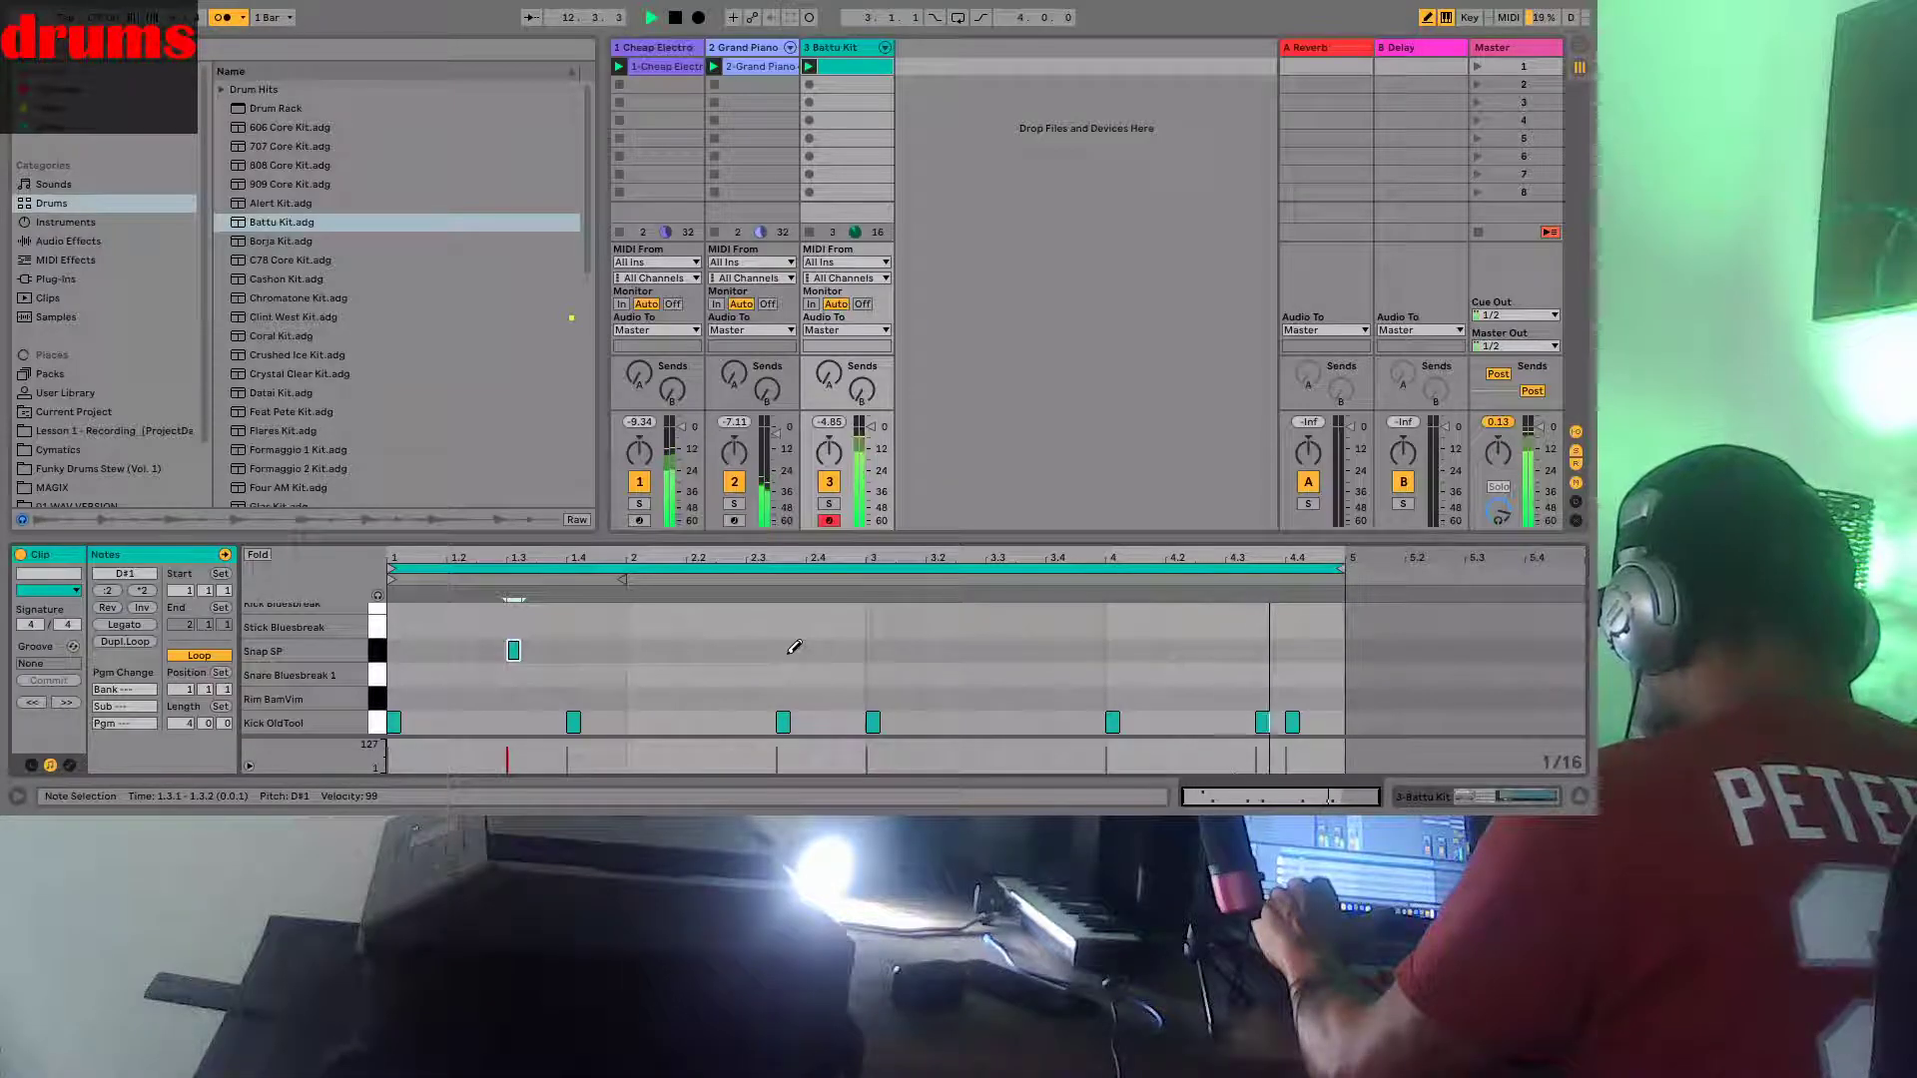
pyautogui.click(754, 650)
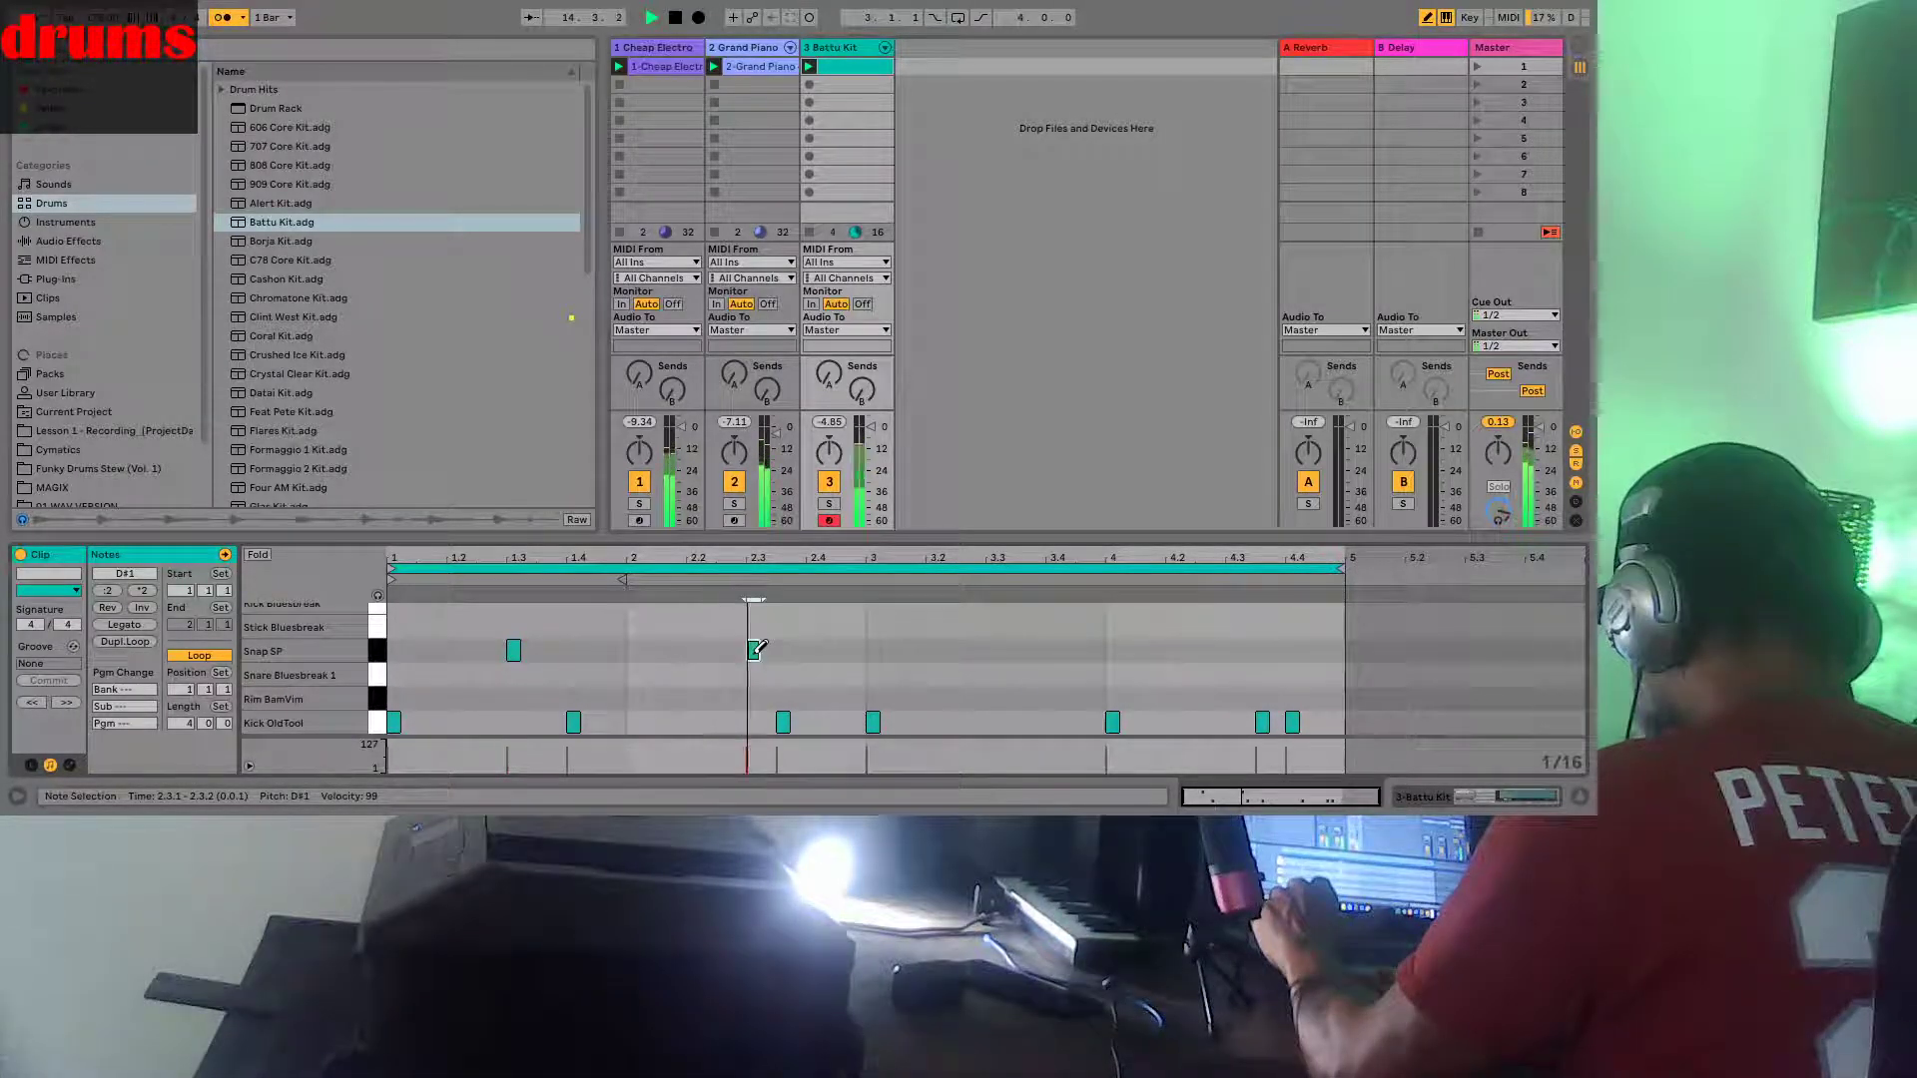
pyautogui.click(993, 650)
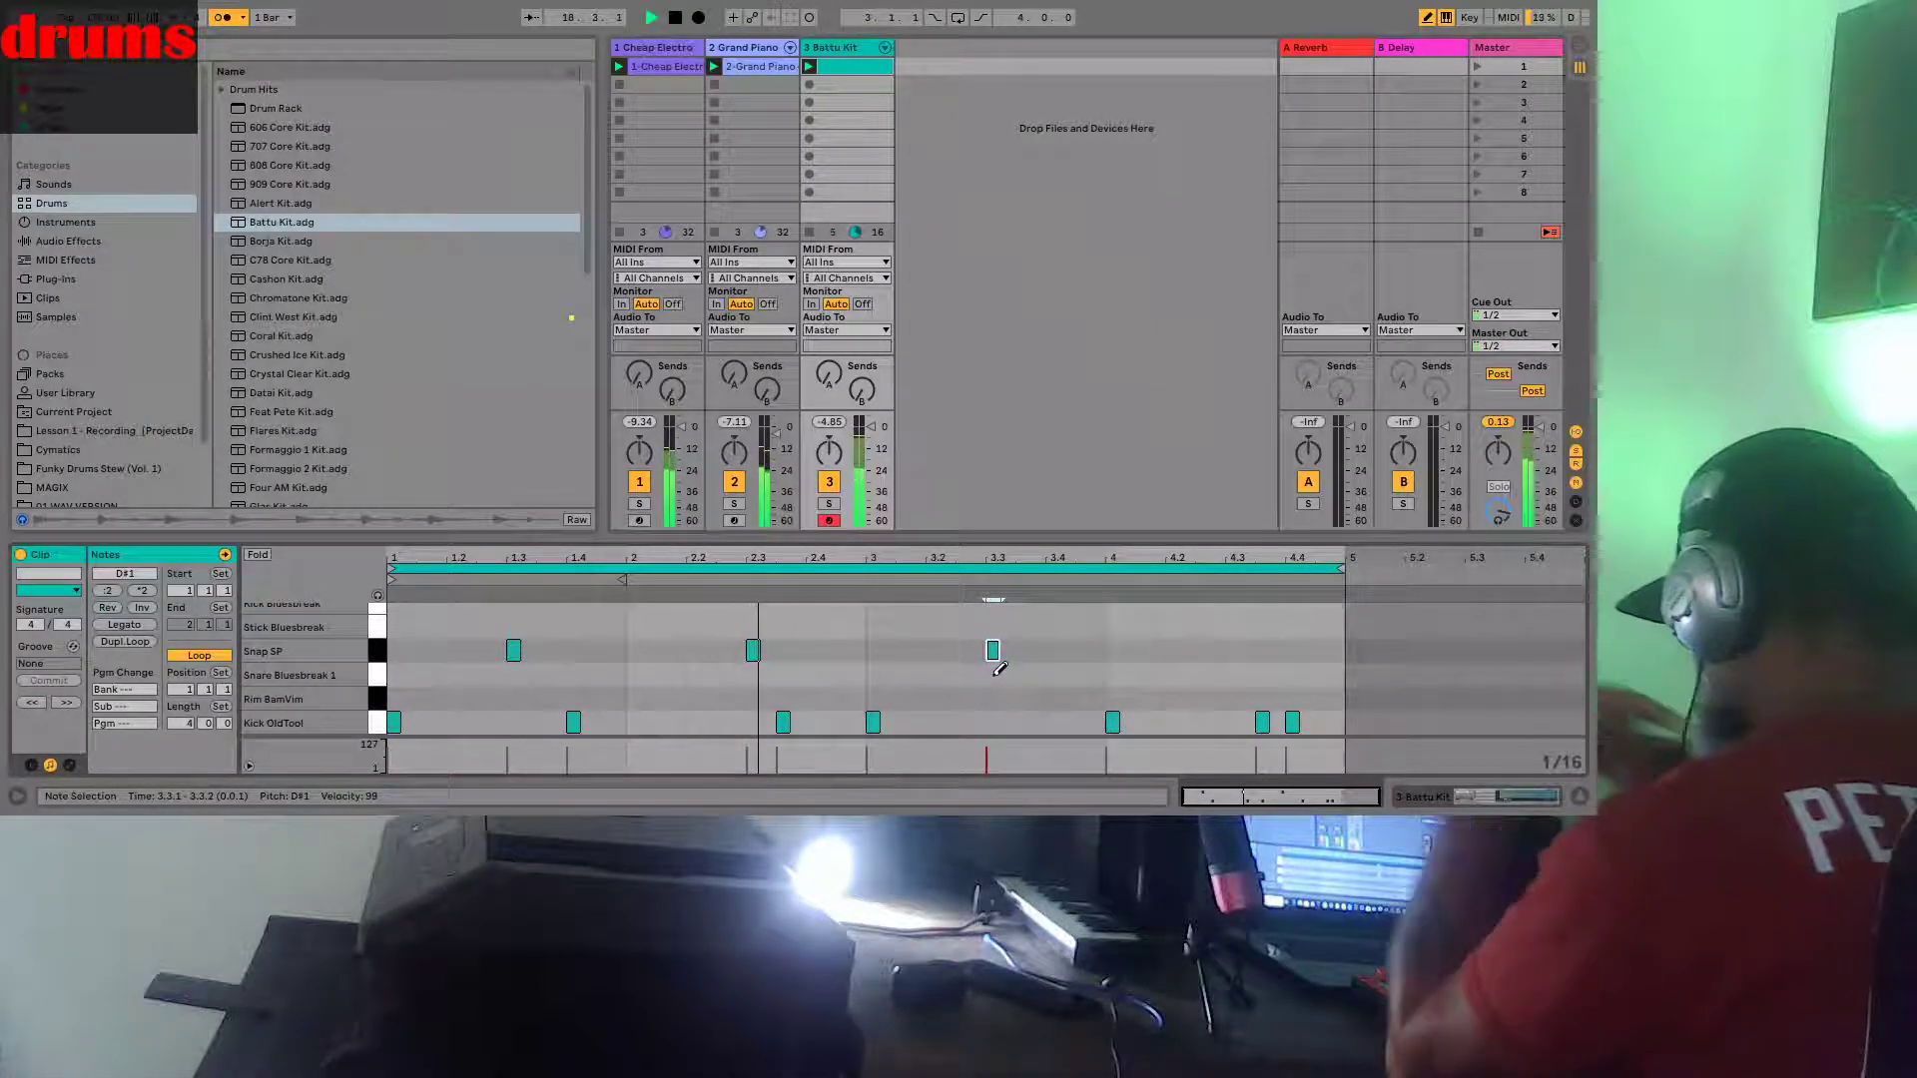
pyautogui.click(1233, 650)
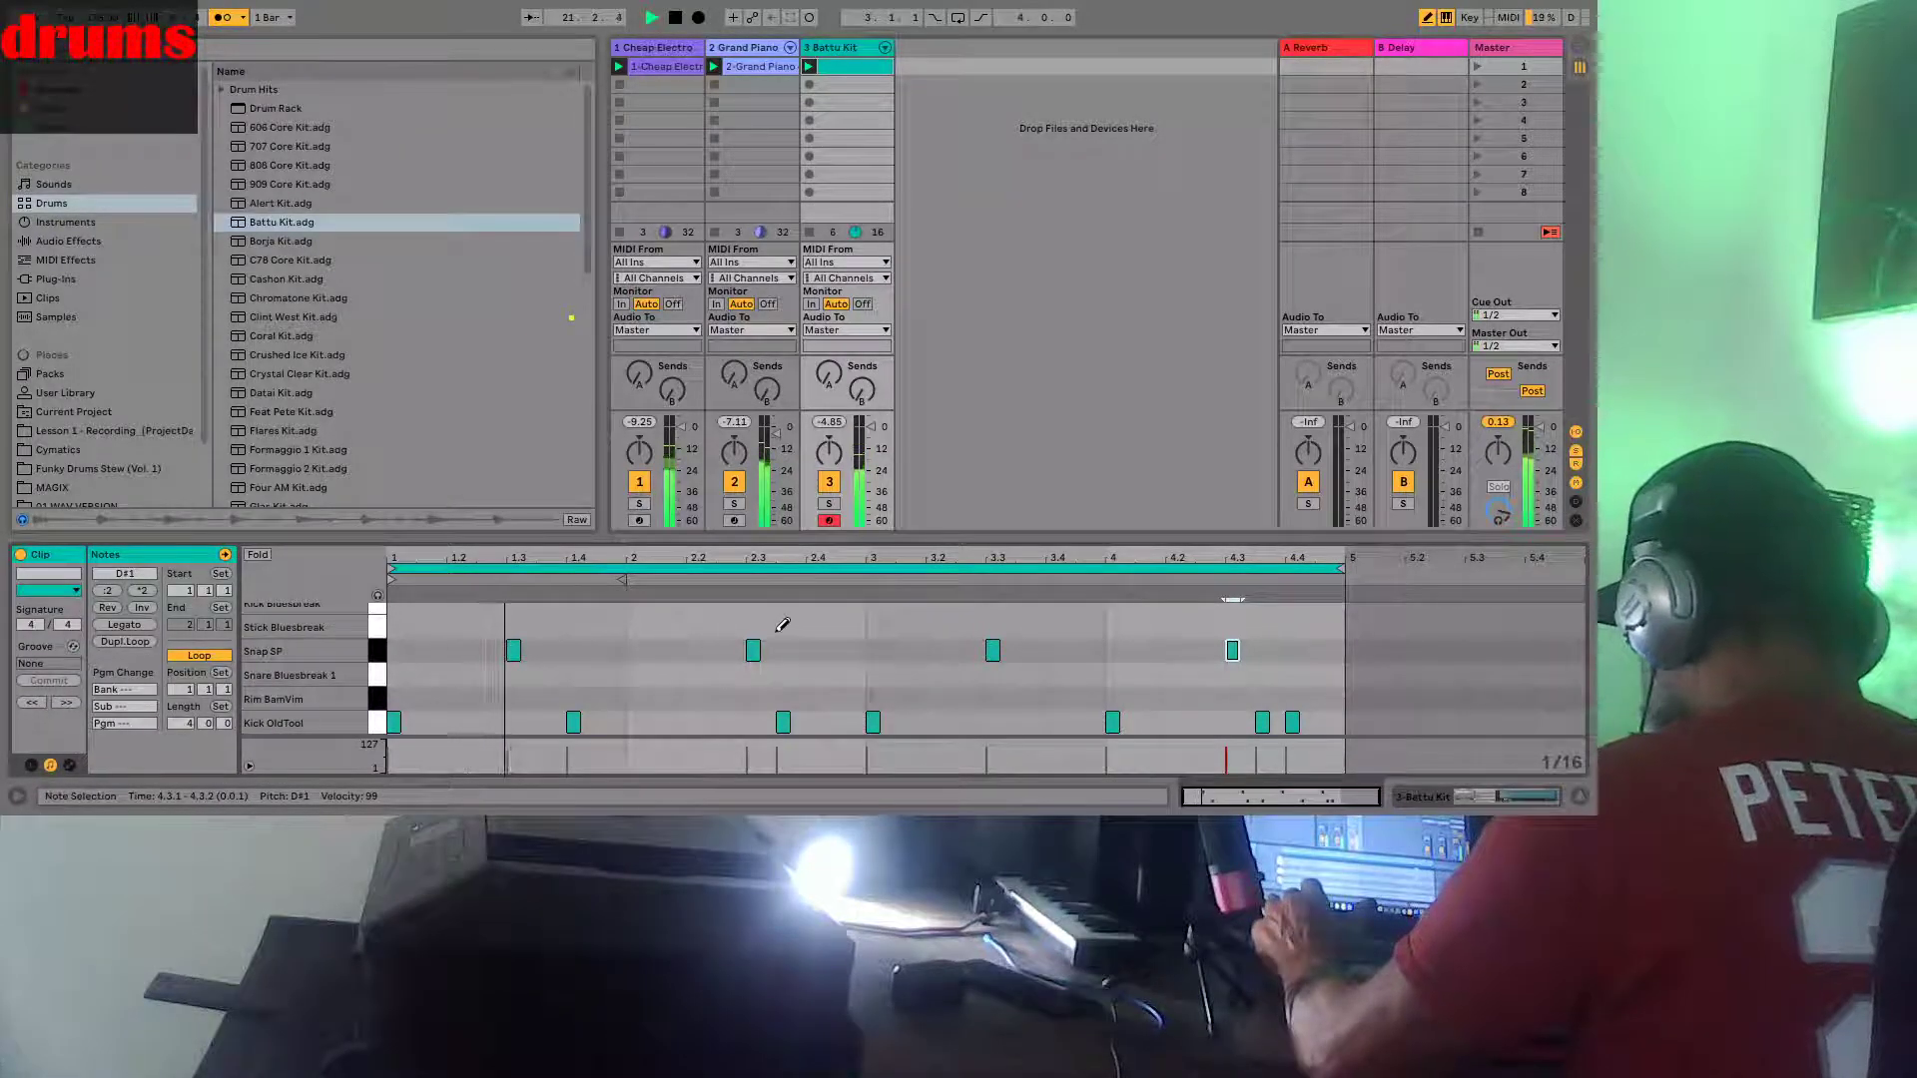
# Start a Hihat BlackHole Closed 2 pattern with notes at 1.1.1, 1.1.3, 1.2.1 and 1.2.3 in the drum clip
pyautogui.scroll(1, 605, 629)
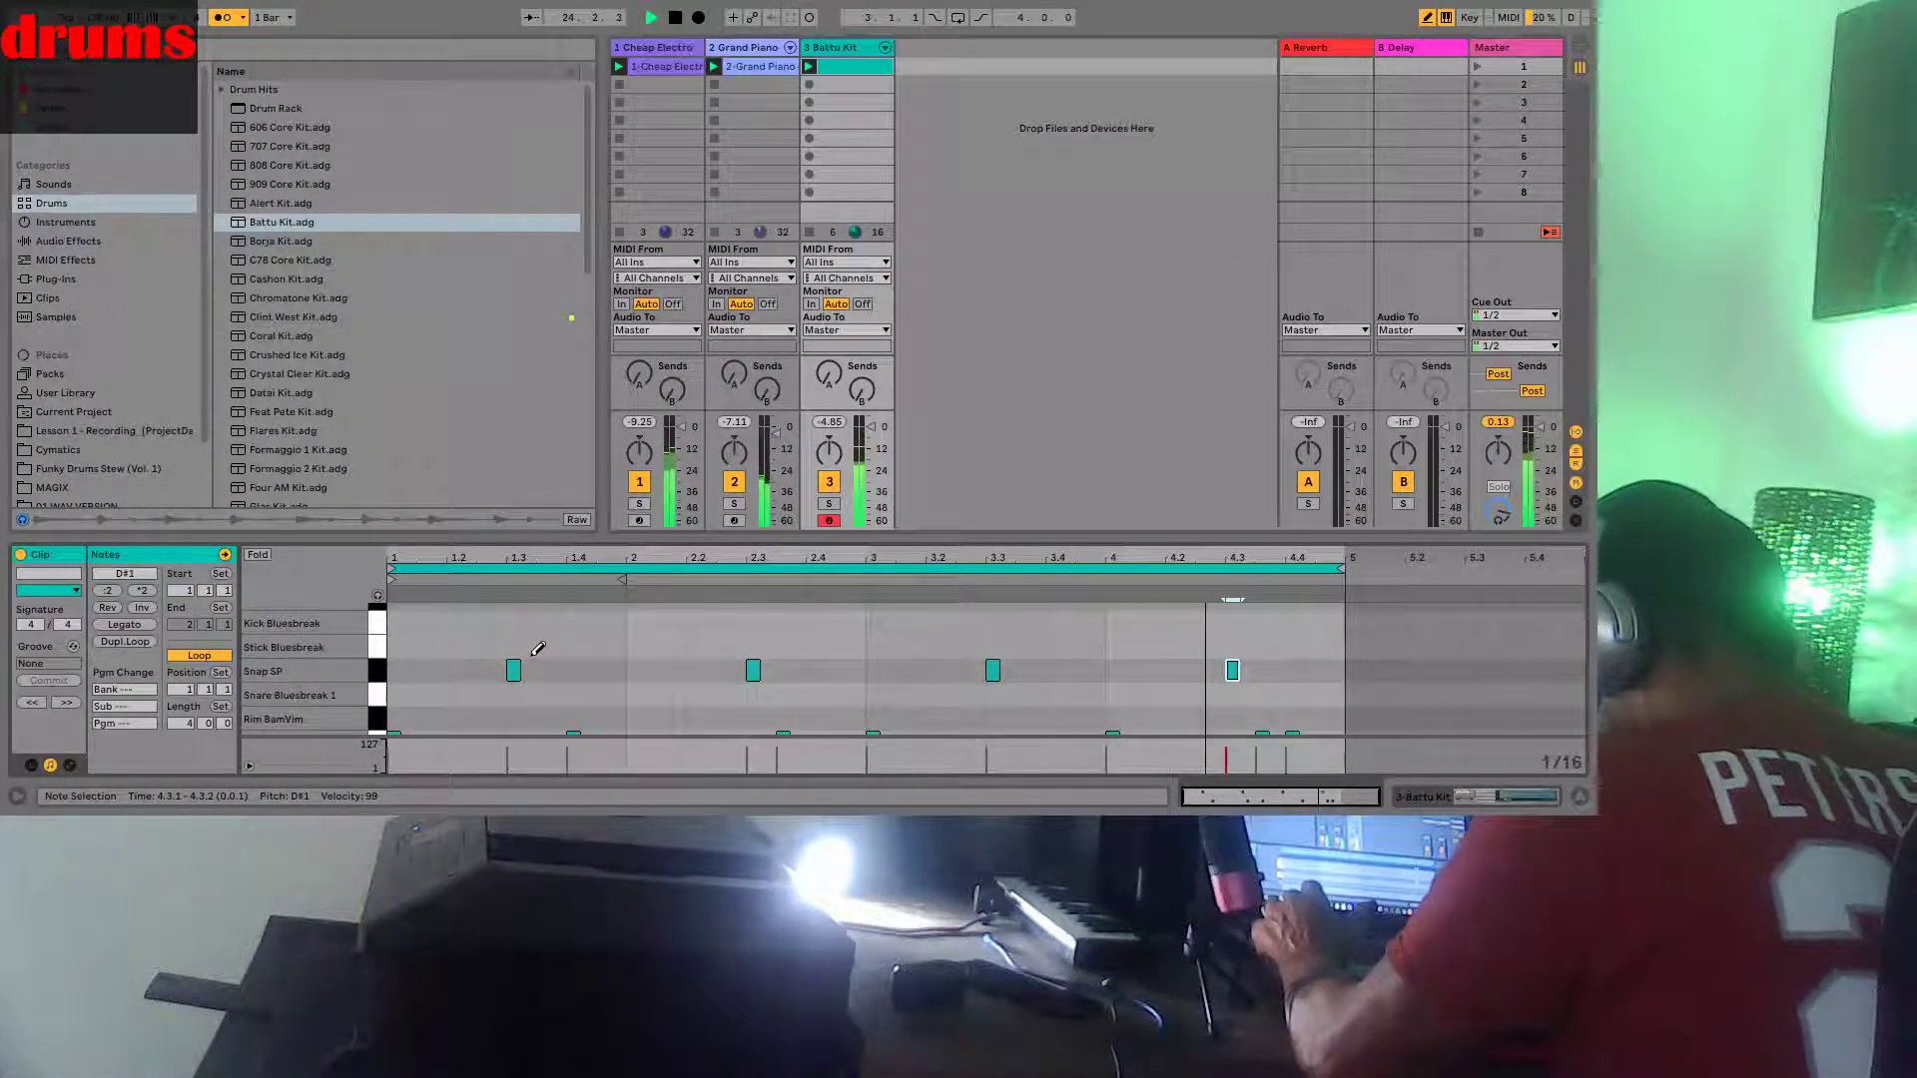
pyautogui.scroll(2, 537, 649)
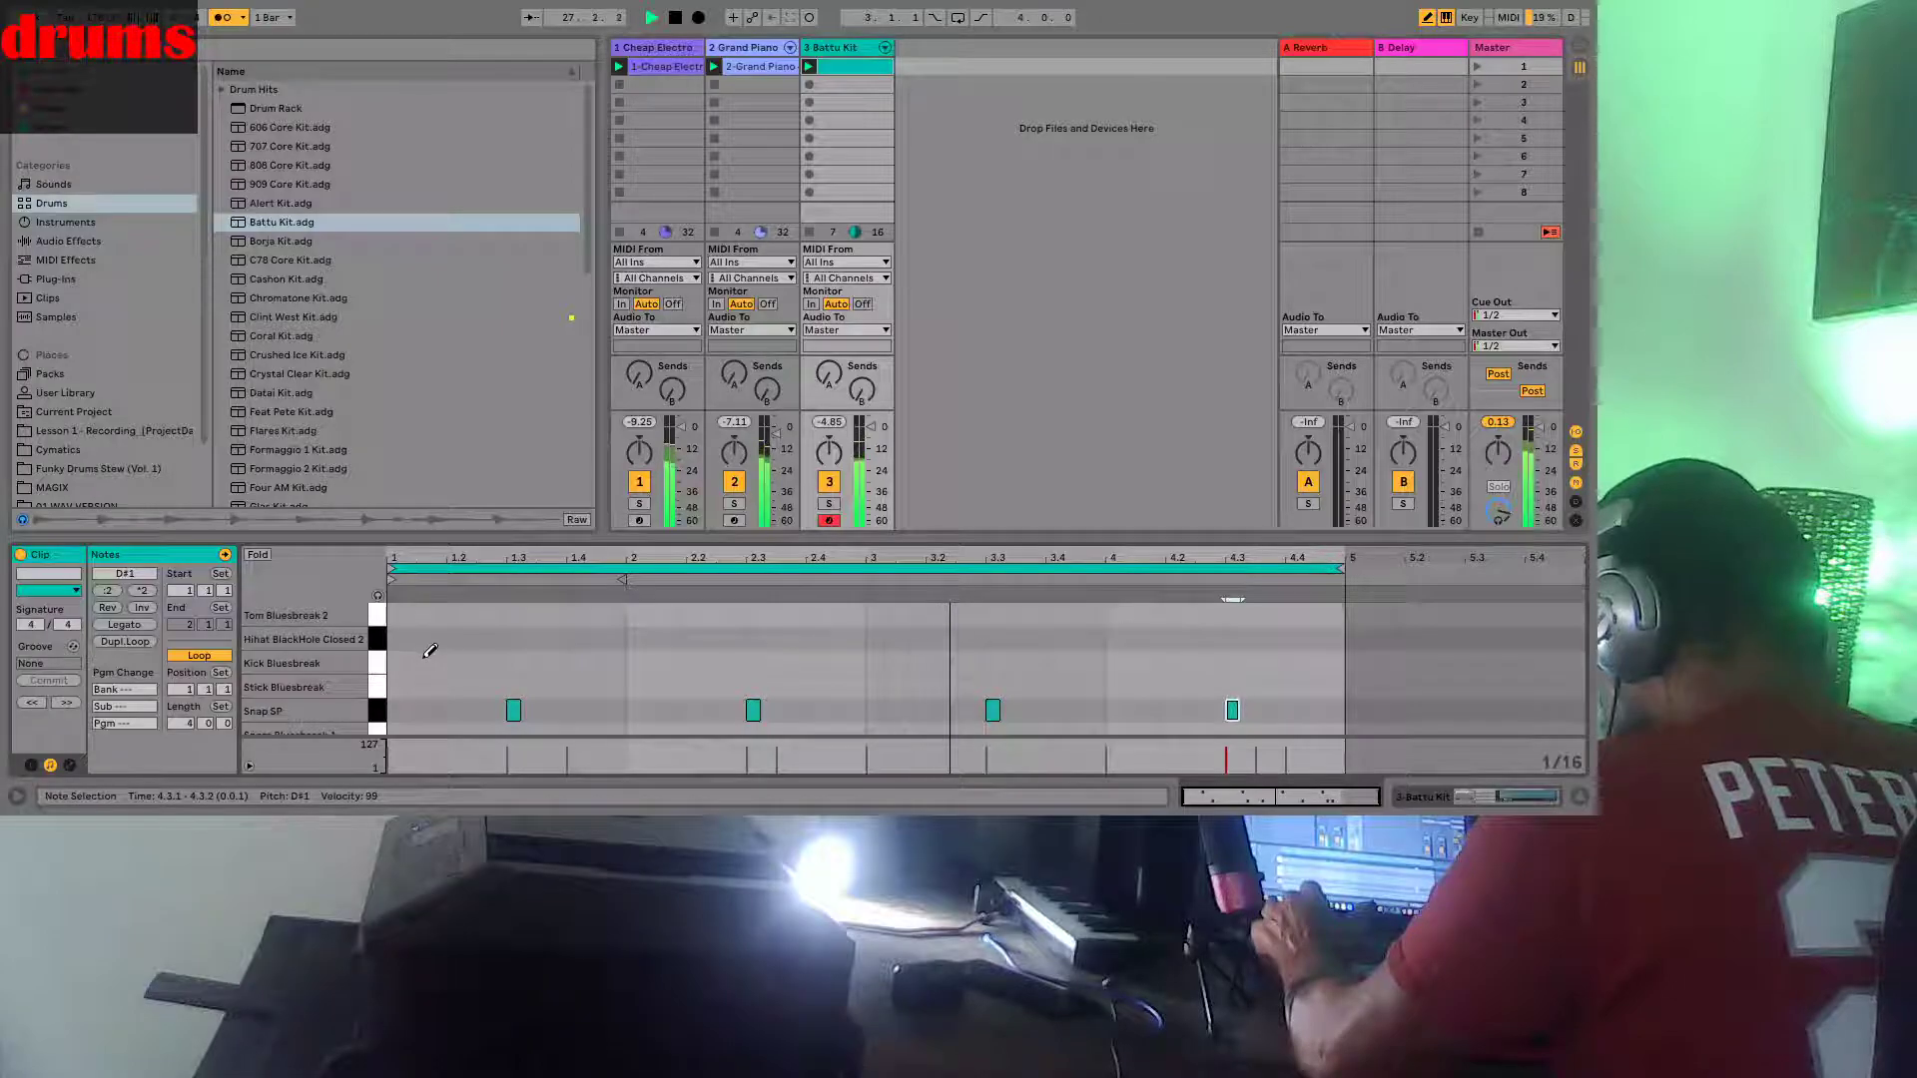
pyautogui.click(396, 638)
pyautogui.click(426, 638)
pyautogui.click(457, 638)
pyautogui.click(485, 638)
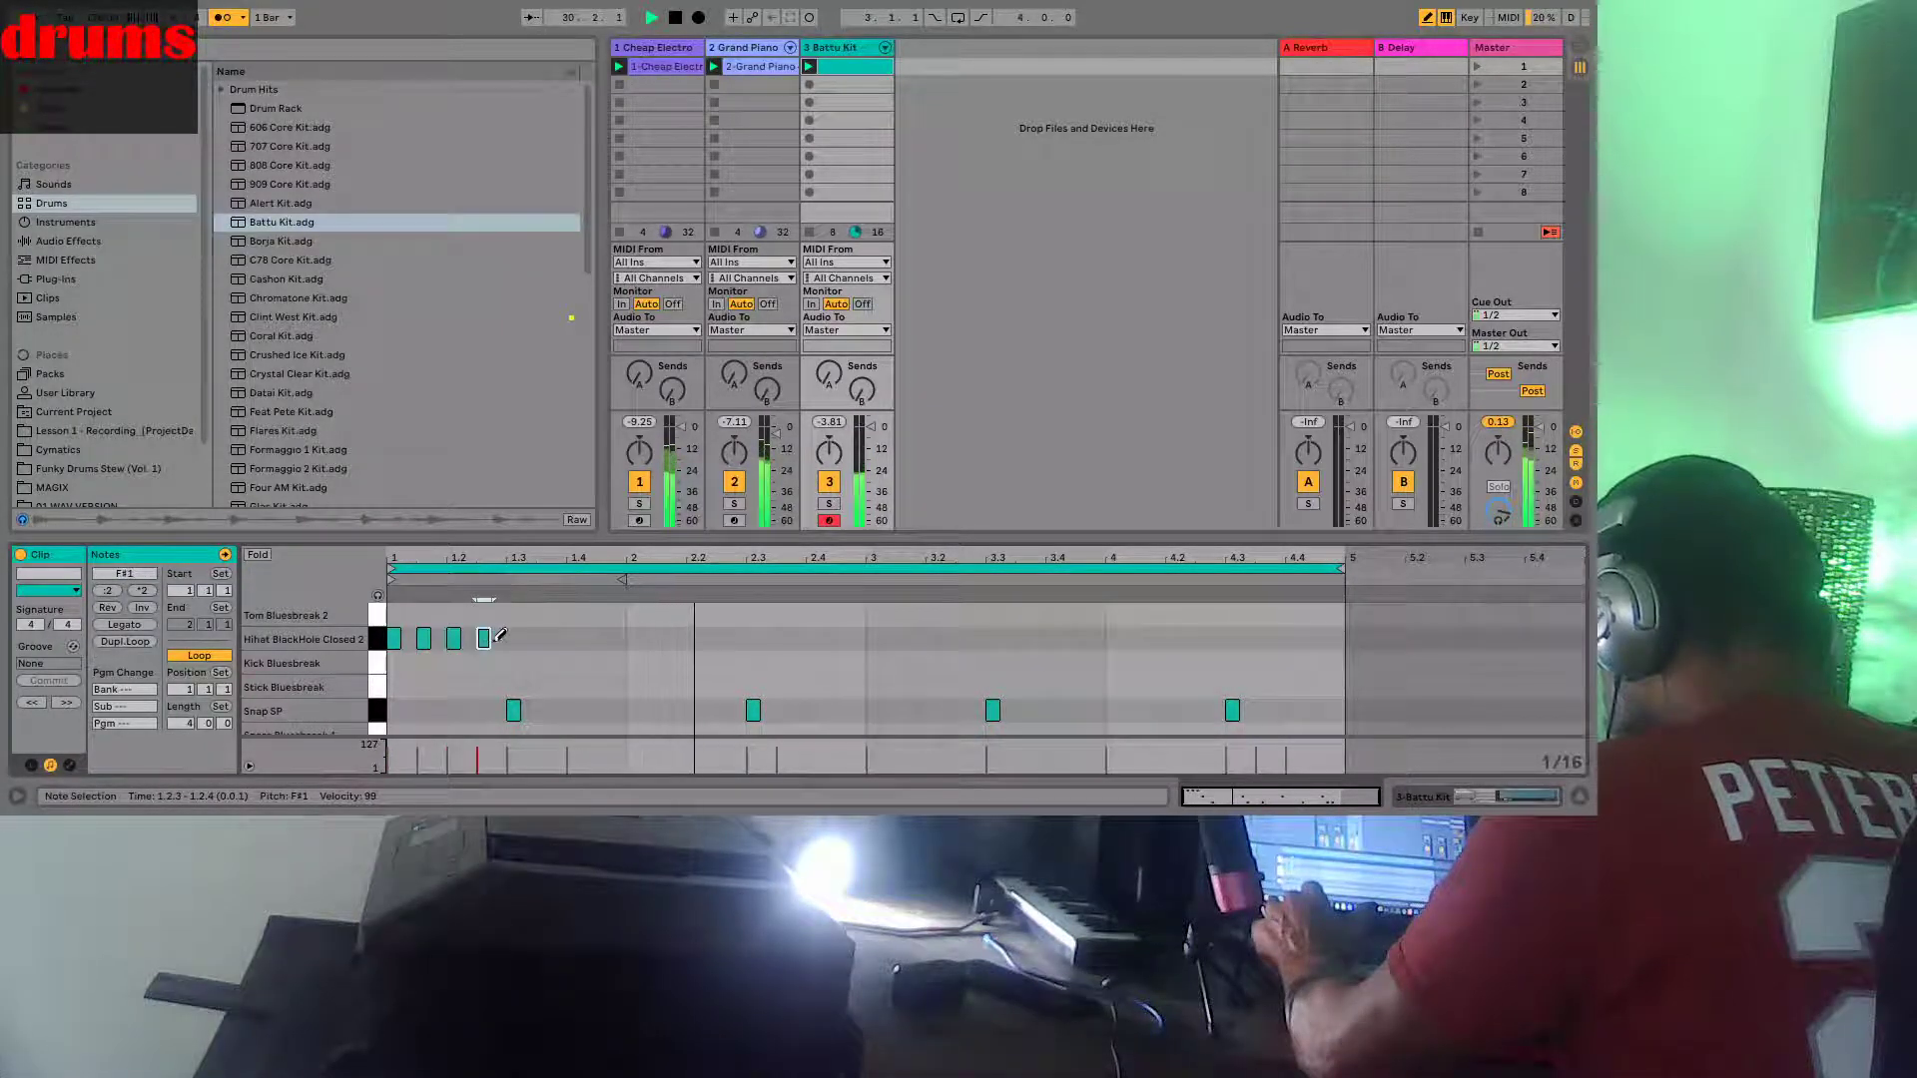
# Fill the rest of bar 1 with closed hi-hat notes at 1.2.4, 1.3.1, 1.3.2, 1.3.4, 1.4.1, 1.4.3 and 1.4.4
pyautogui.click(513, 638)
pyautogui.click(529, 638)
pyautogui.click(575, 638)
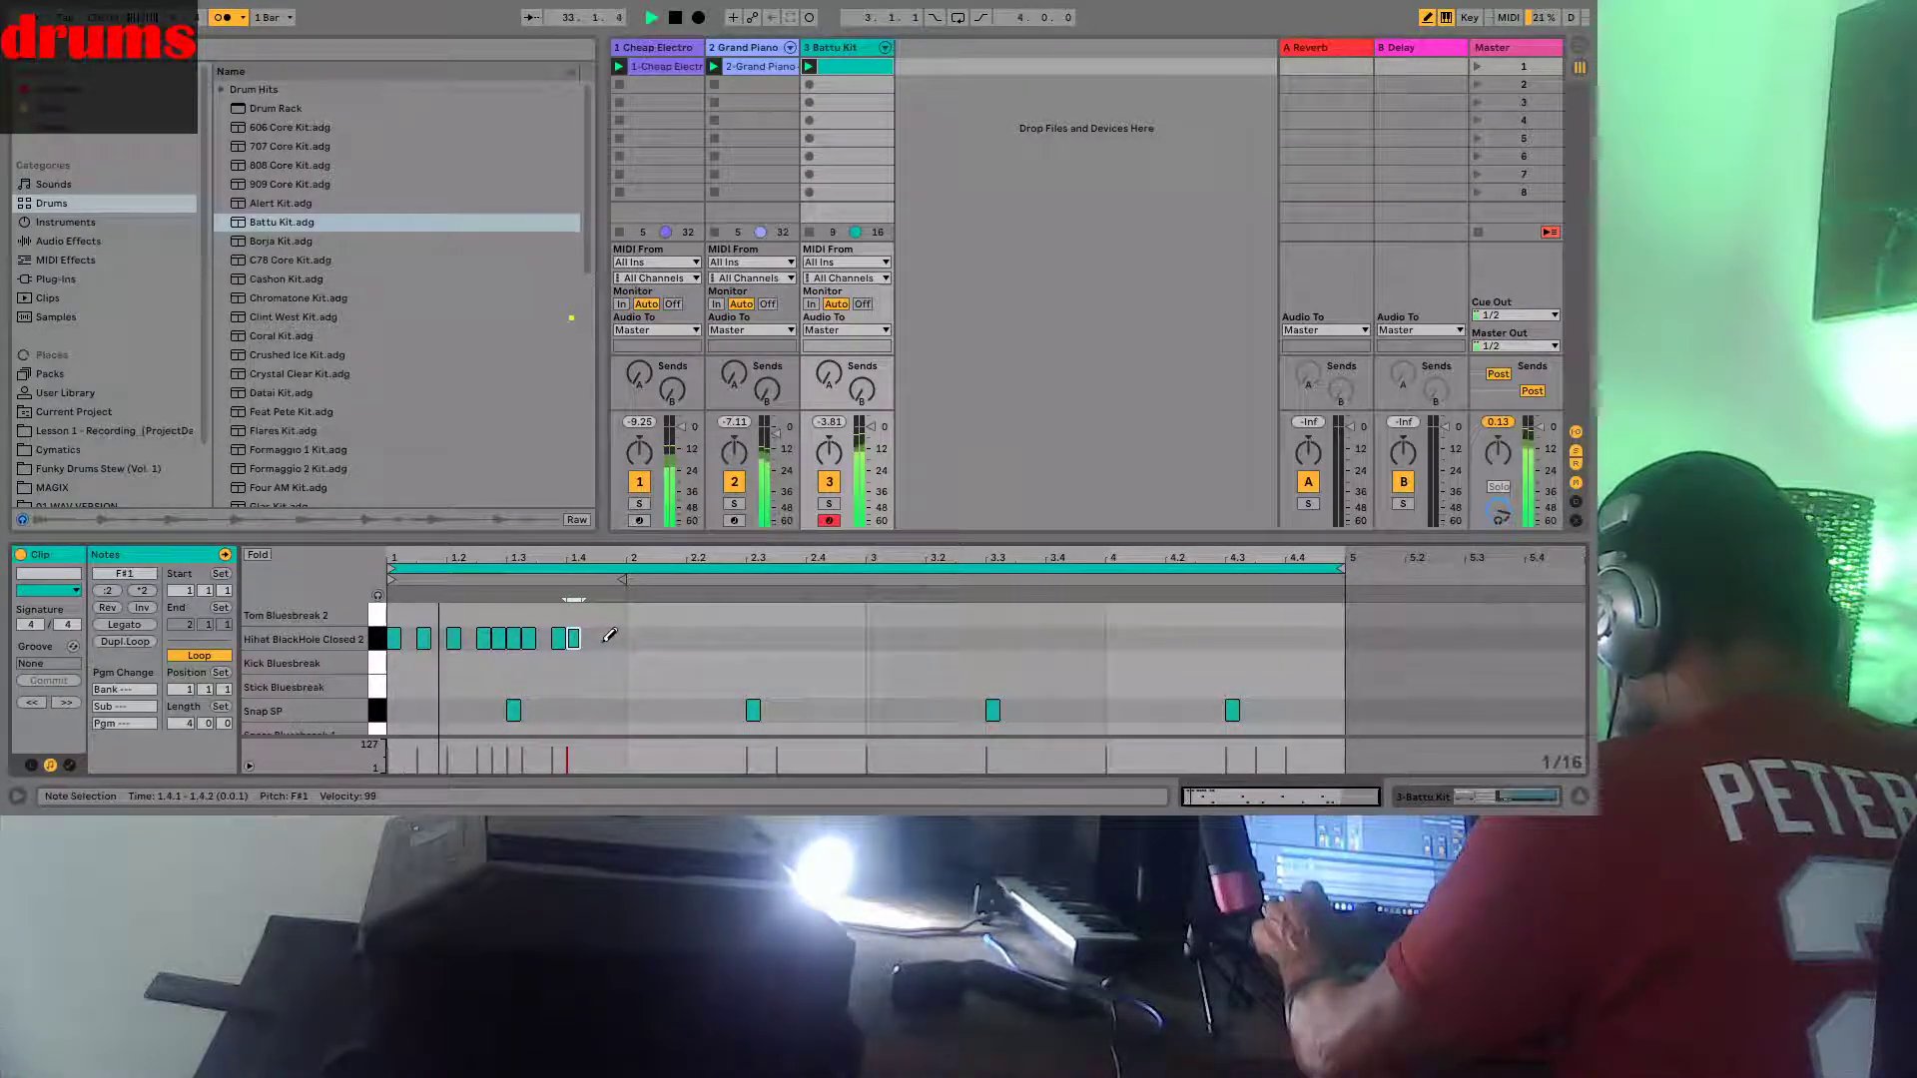
pyautogui.click(603, 638)
pyautogui.click(618, 638)
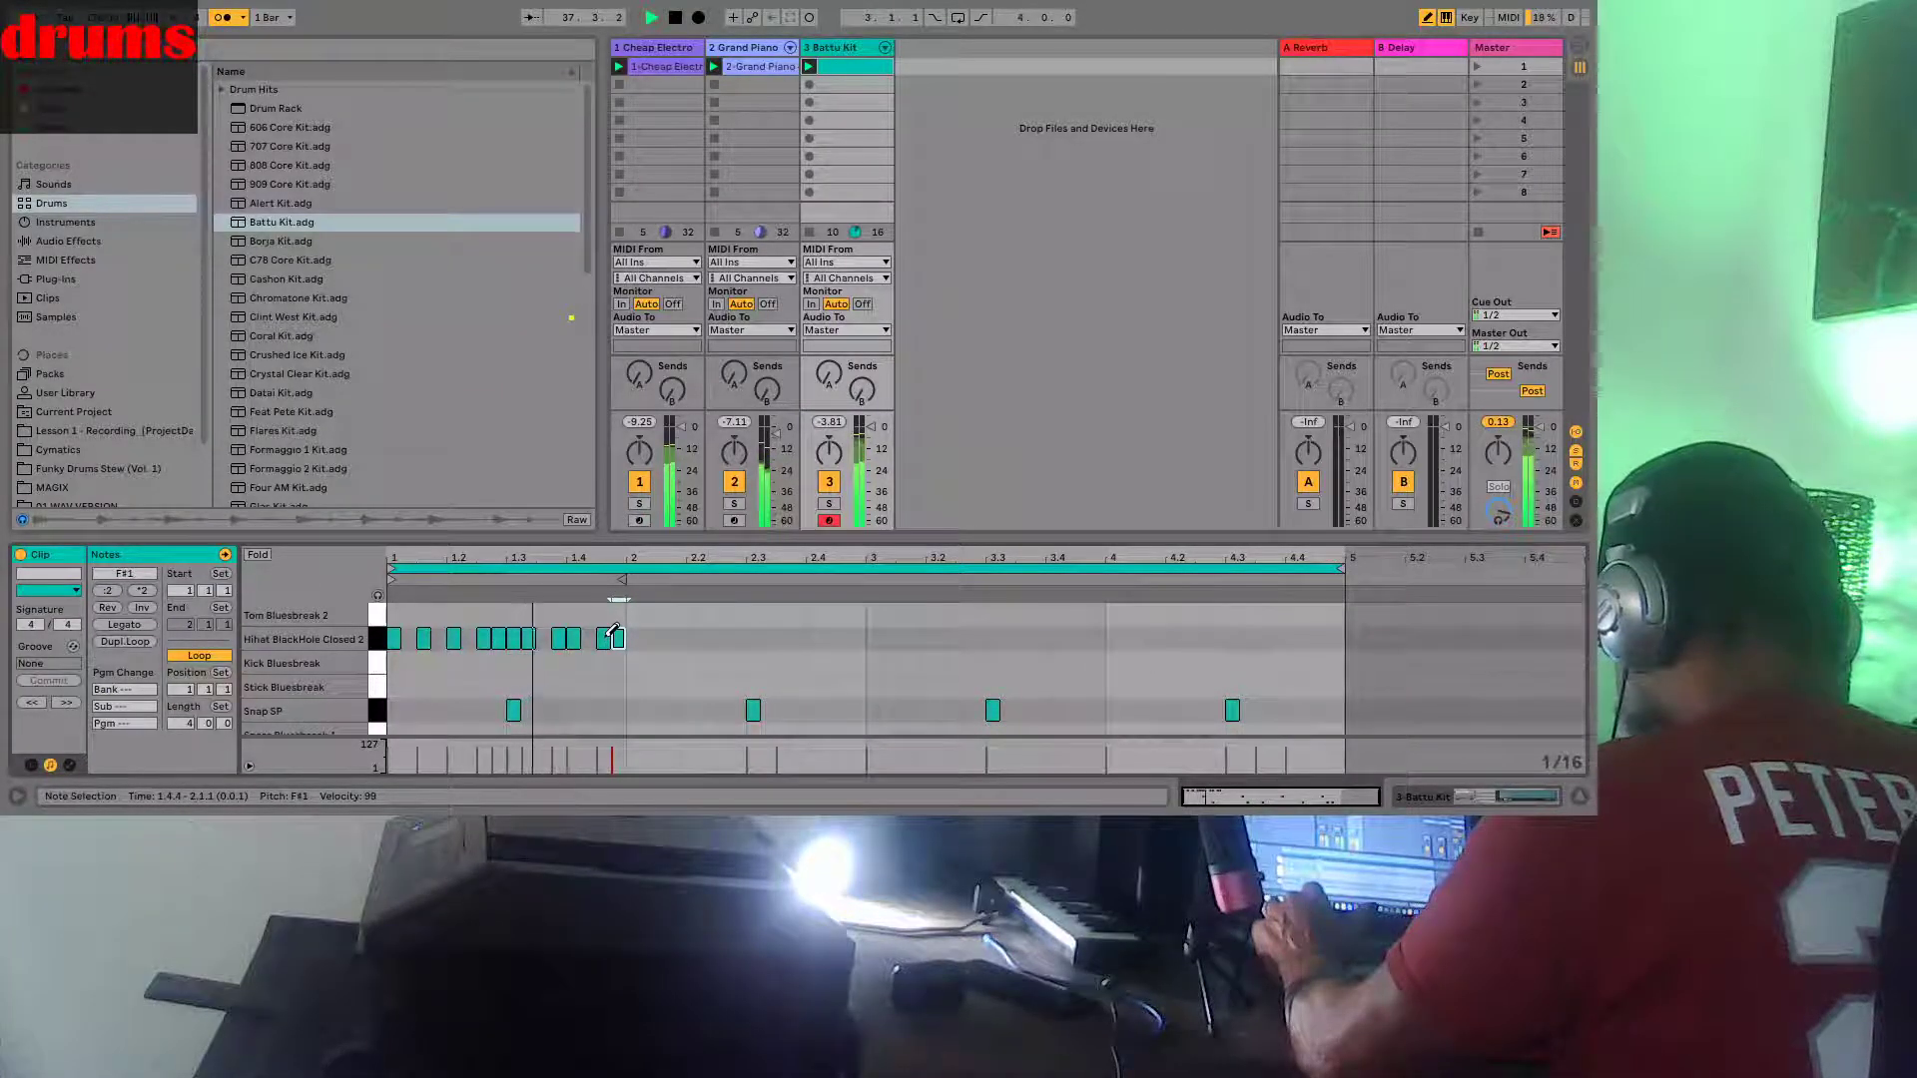
# Place closed hi-hat notes at 2.1.2, 2.1.4, 2.2.2 and 2.2.4 in the first half of bar 2
pyautogui.click(651, 638)
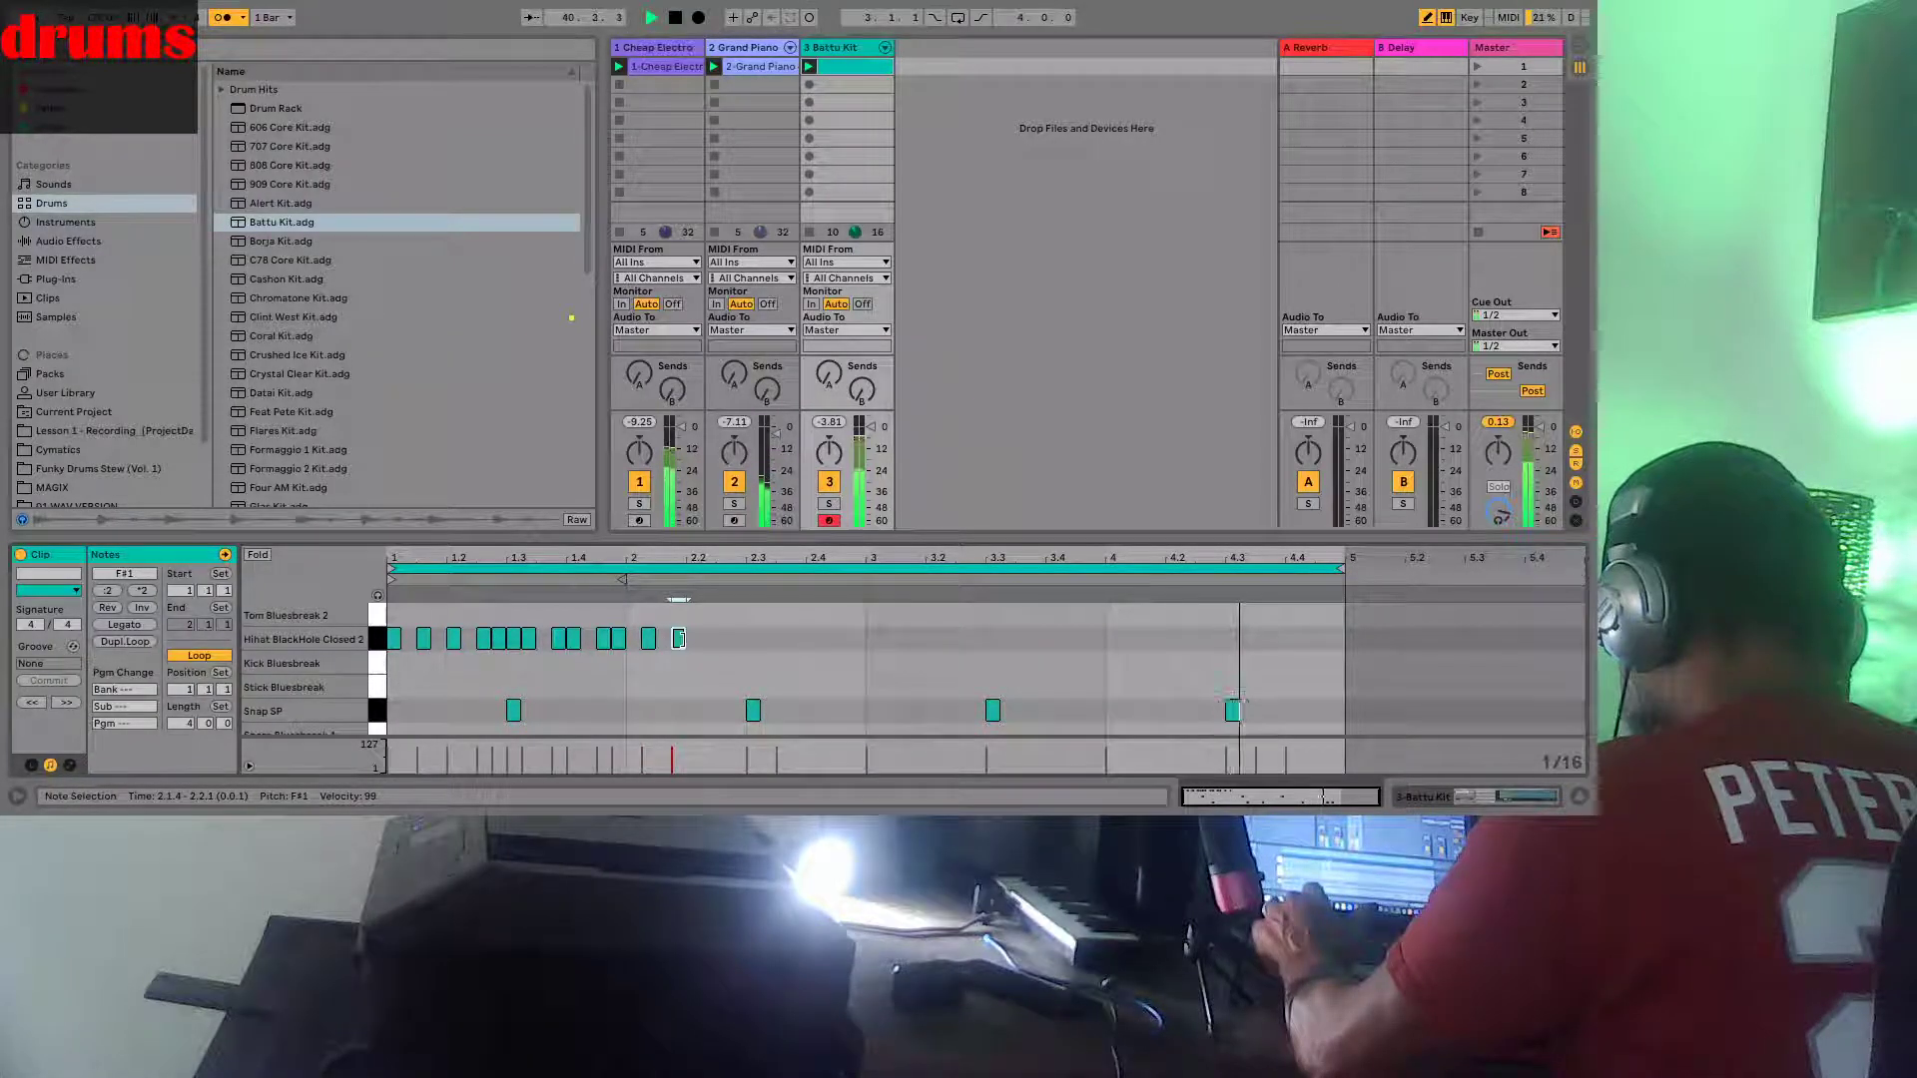
pyautogui.click(709, 638)
pyautogui.click(739, 638)
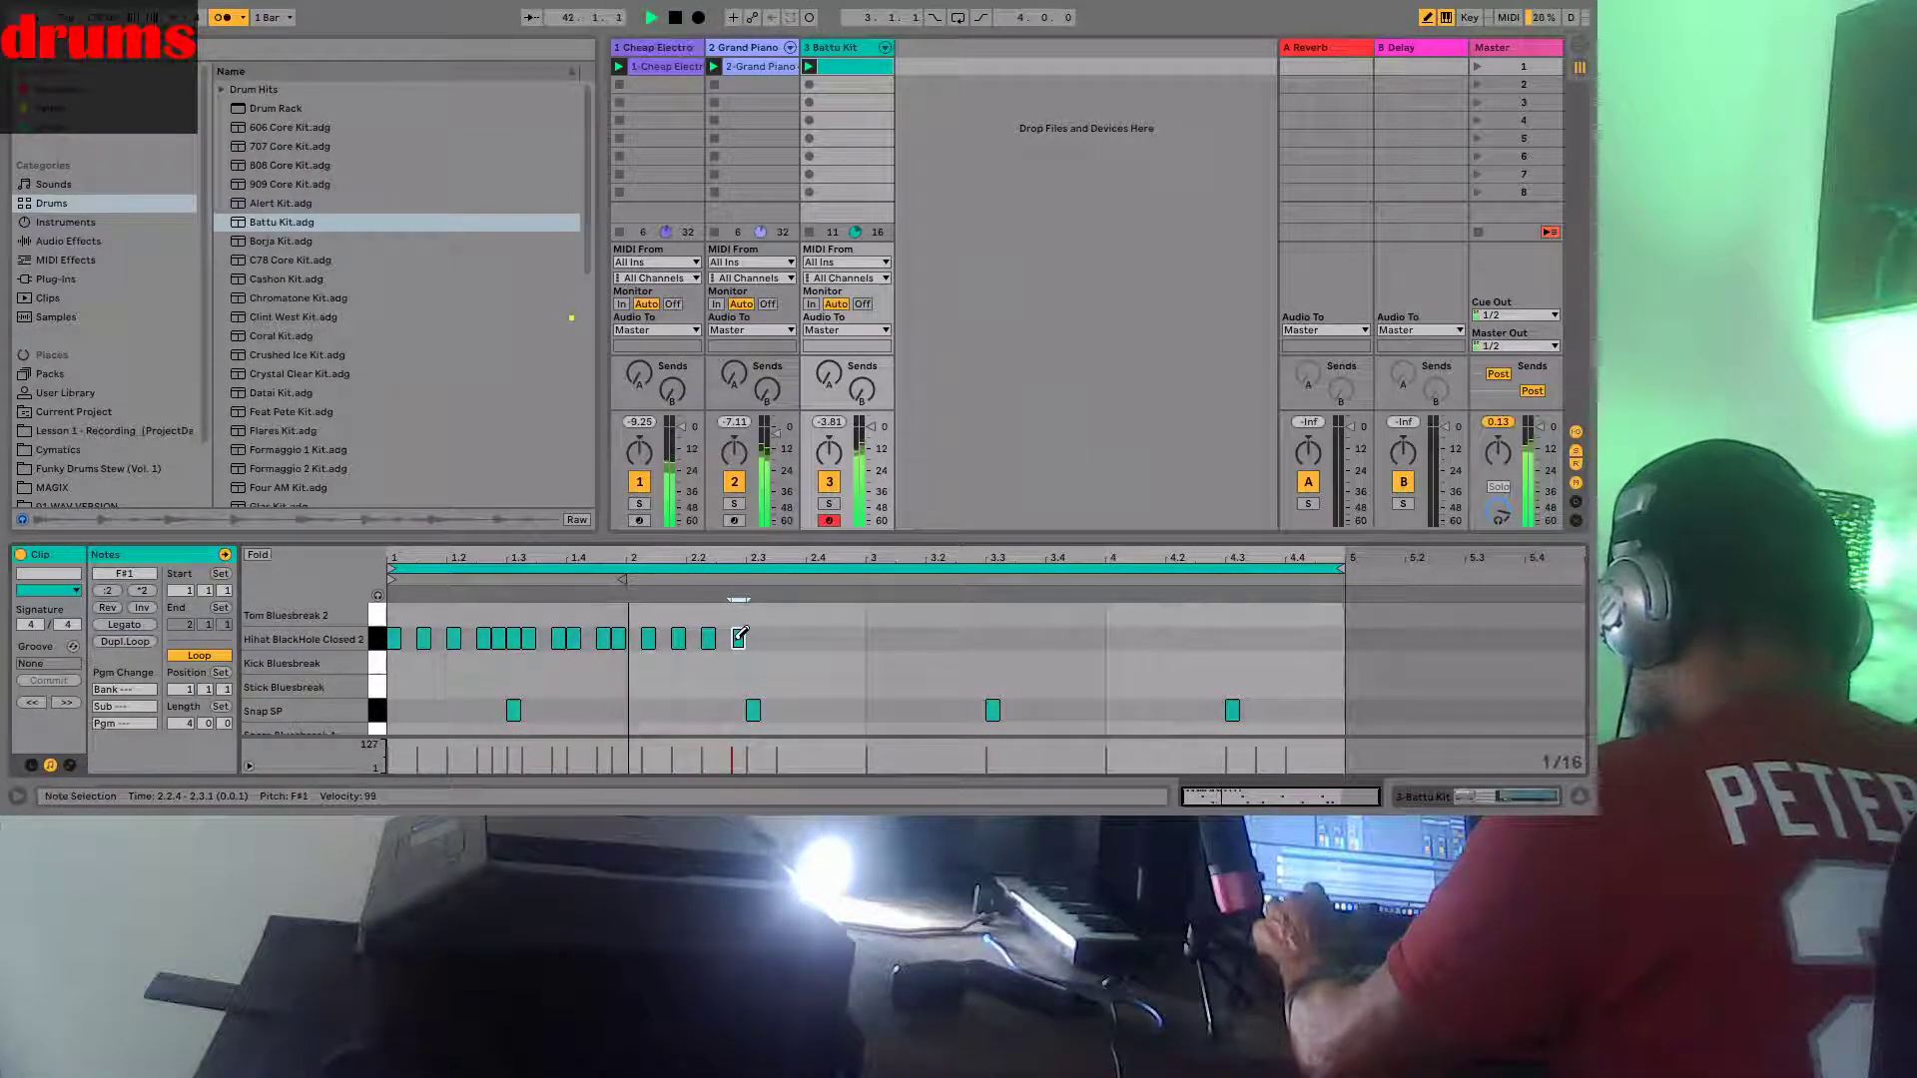
# Thin the bar 1 hi-hats by removing the notes at 1.2.4, 1.3.2, 1.4.1 and 1.4.4, trying and removing one at 1.1.2
pyautogui.click(408, 638)
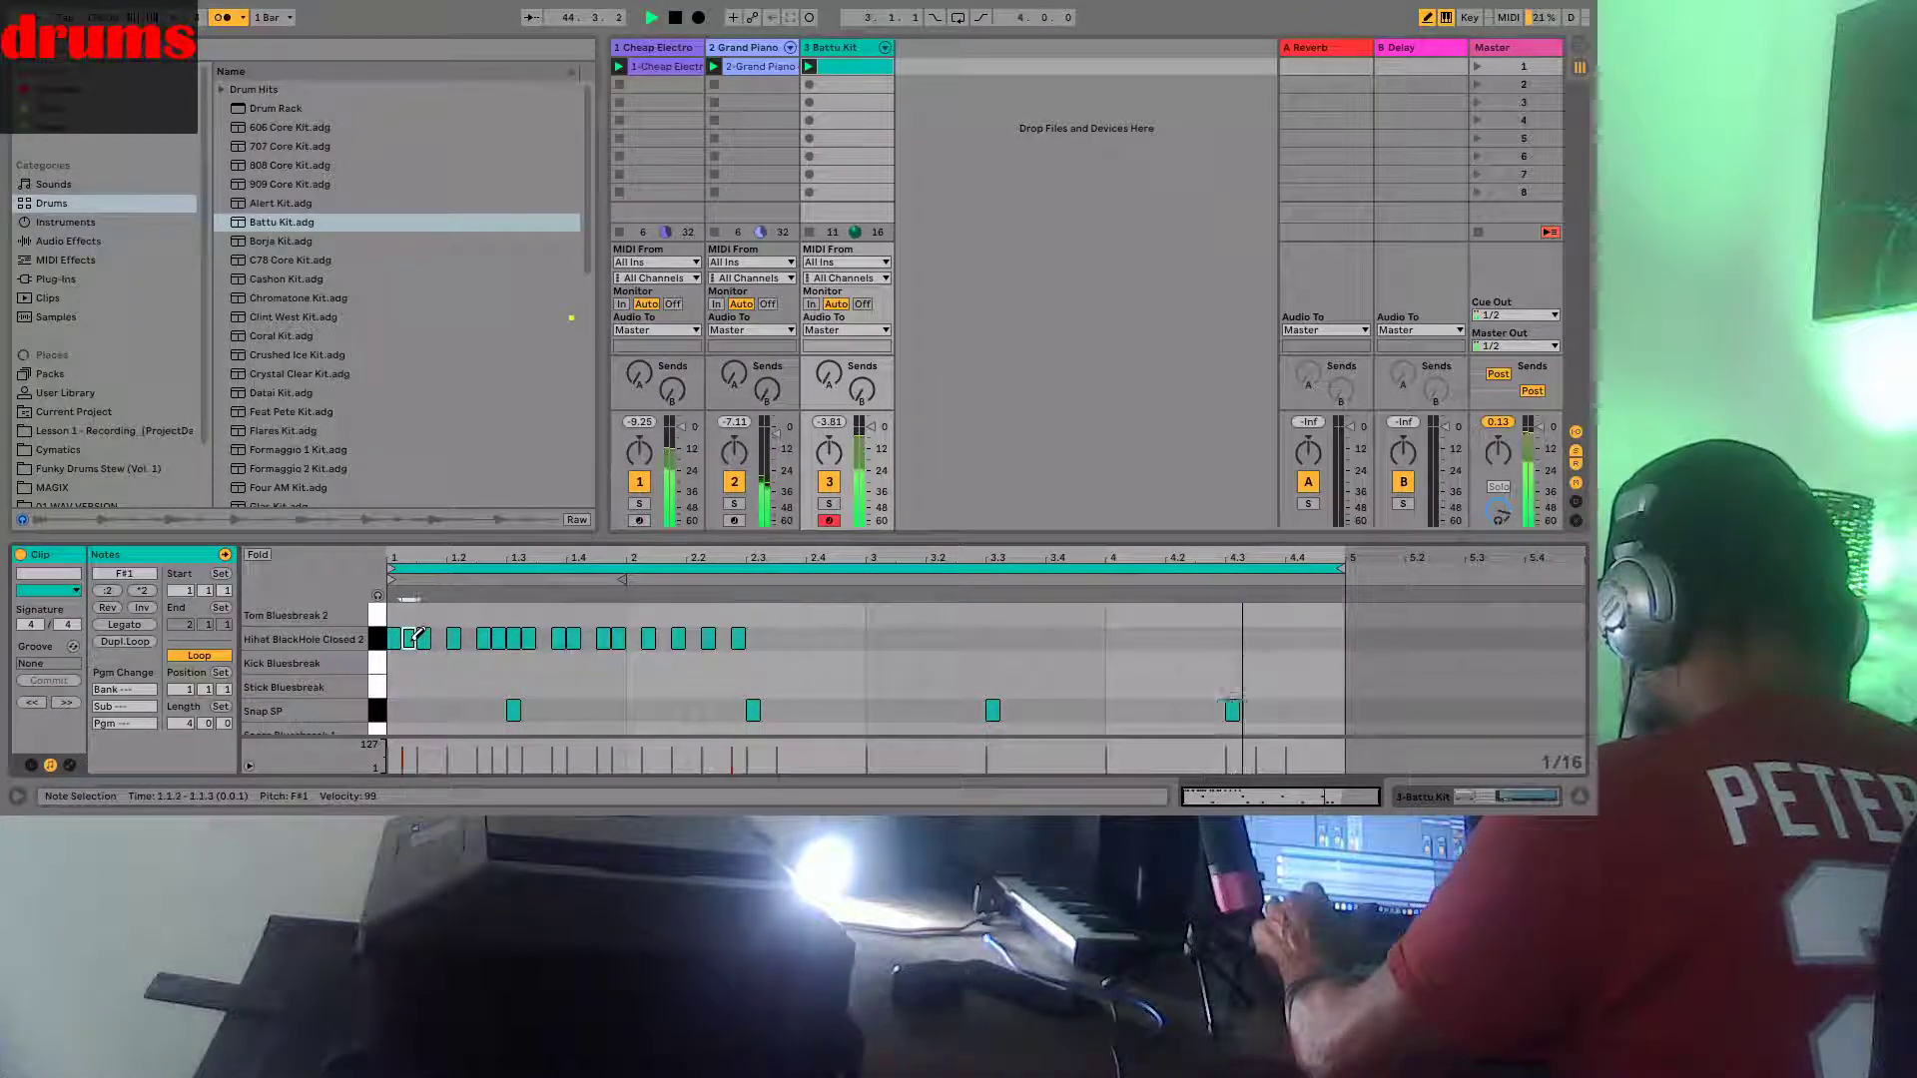
pyautogui.click(498, 638)
pyautogui.click(528, 638)
pyautogui.click(574, 638)
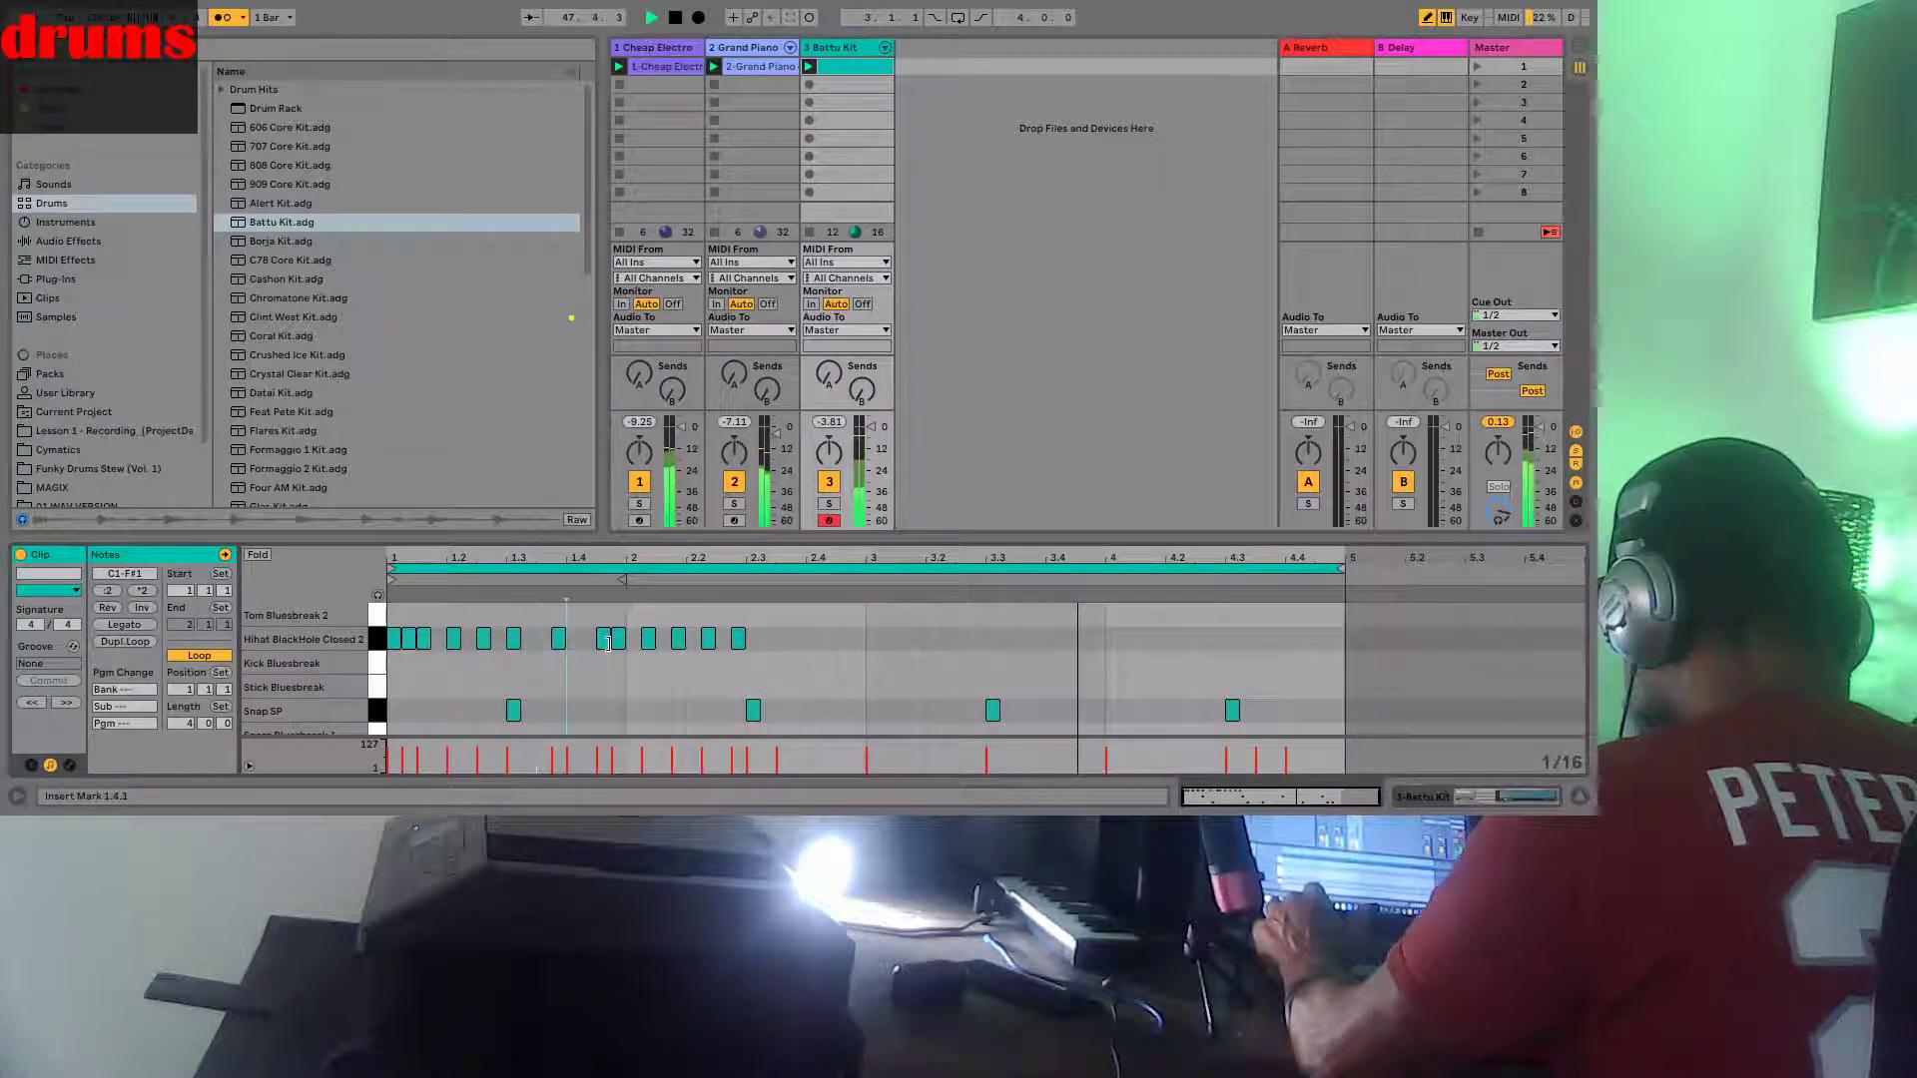
pyautogui.click(618, 638)
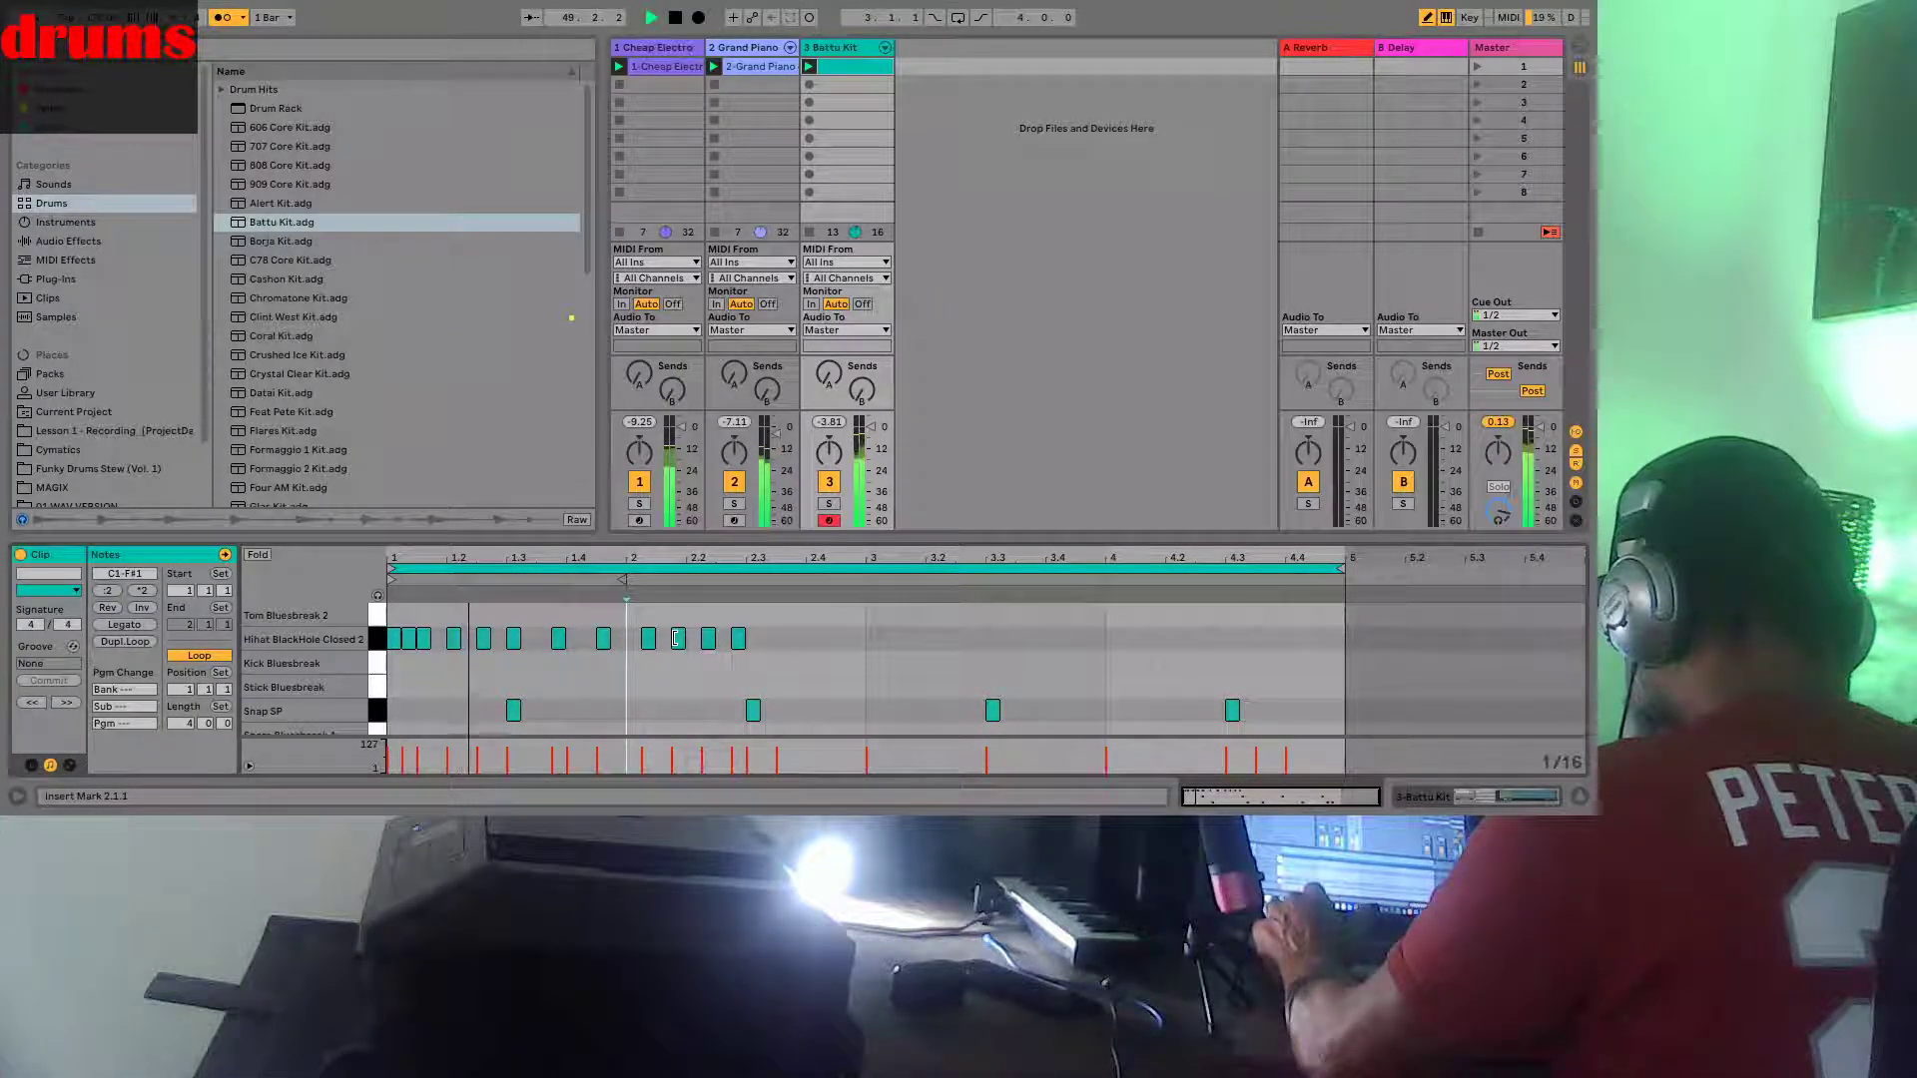
pyautogui.click(410, 638)
pyautogui.click(423, 638)
pyautogui.click(431, 638)
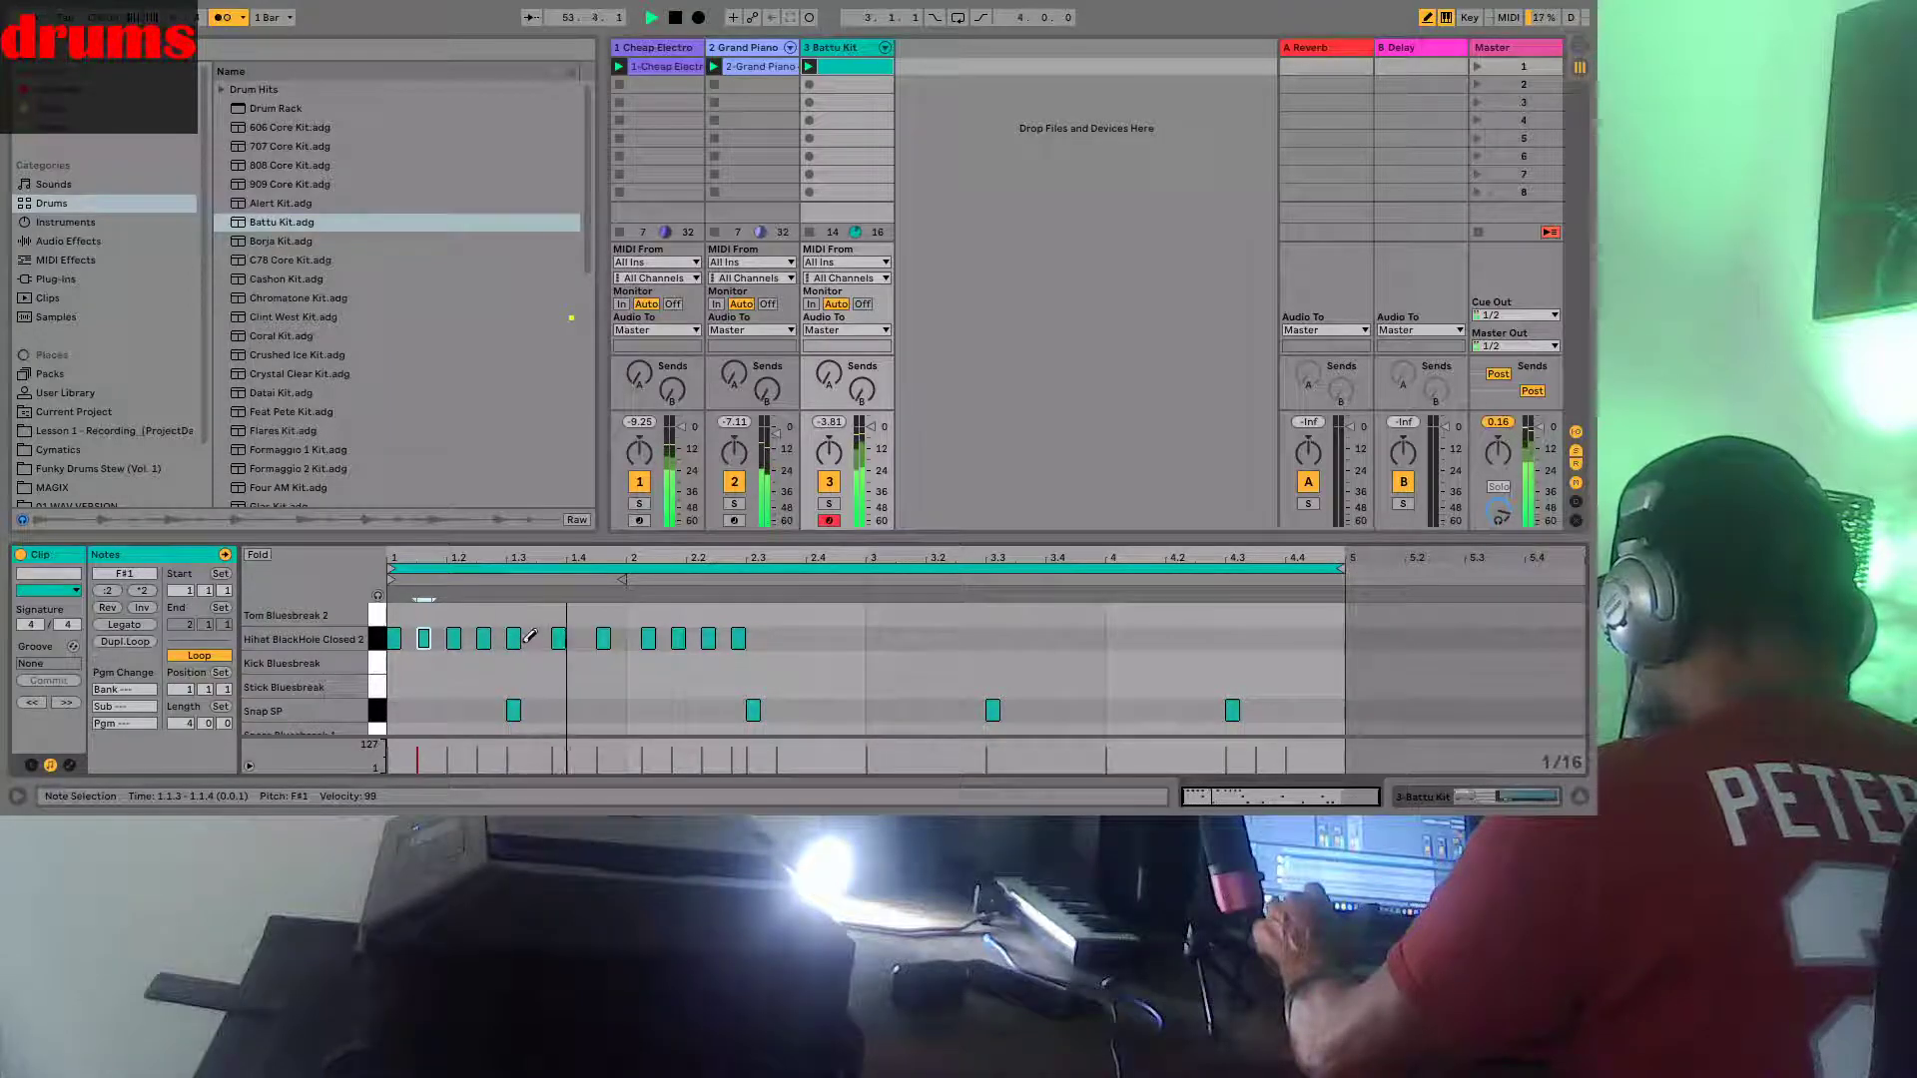
# Replace the closed hi-hat at 1.3.4 with one at 1.3.3 and add hi-hats at 1.4.1 and 1.4.4
pyautogui.click(545, 638)
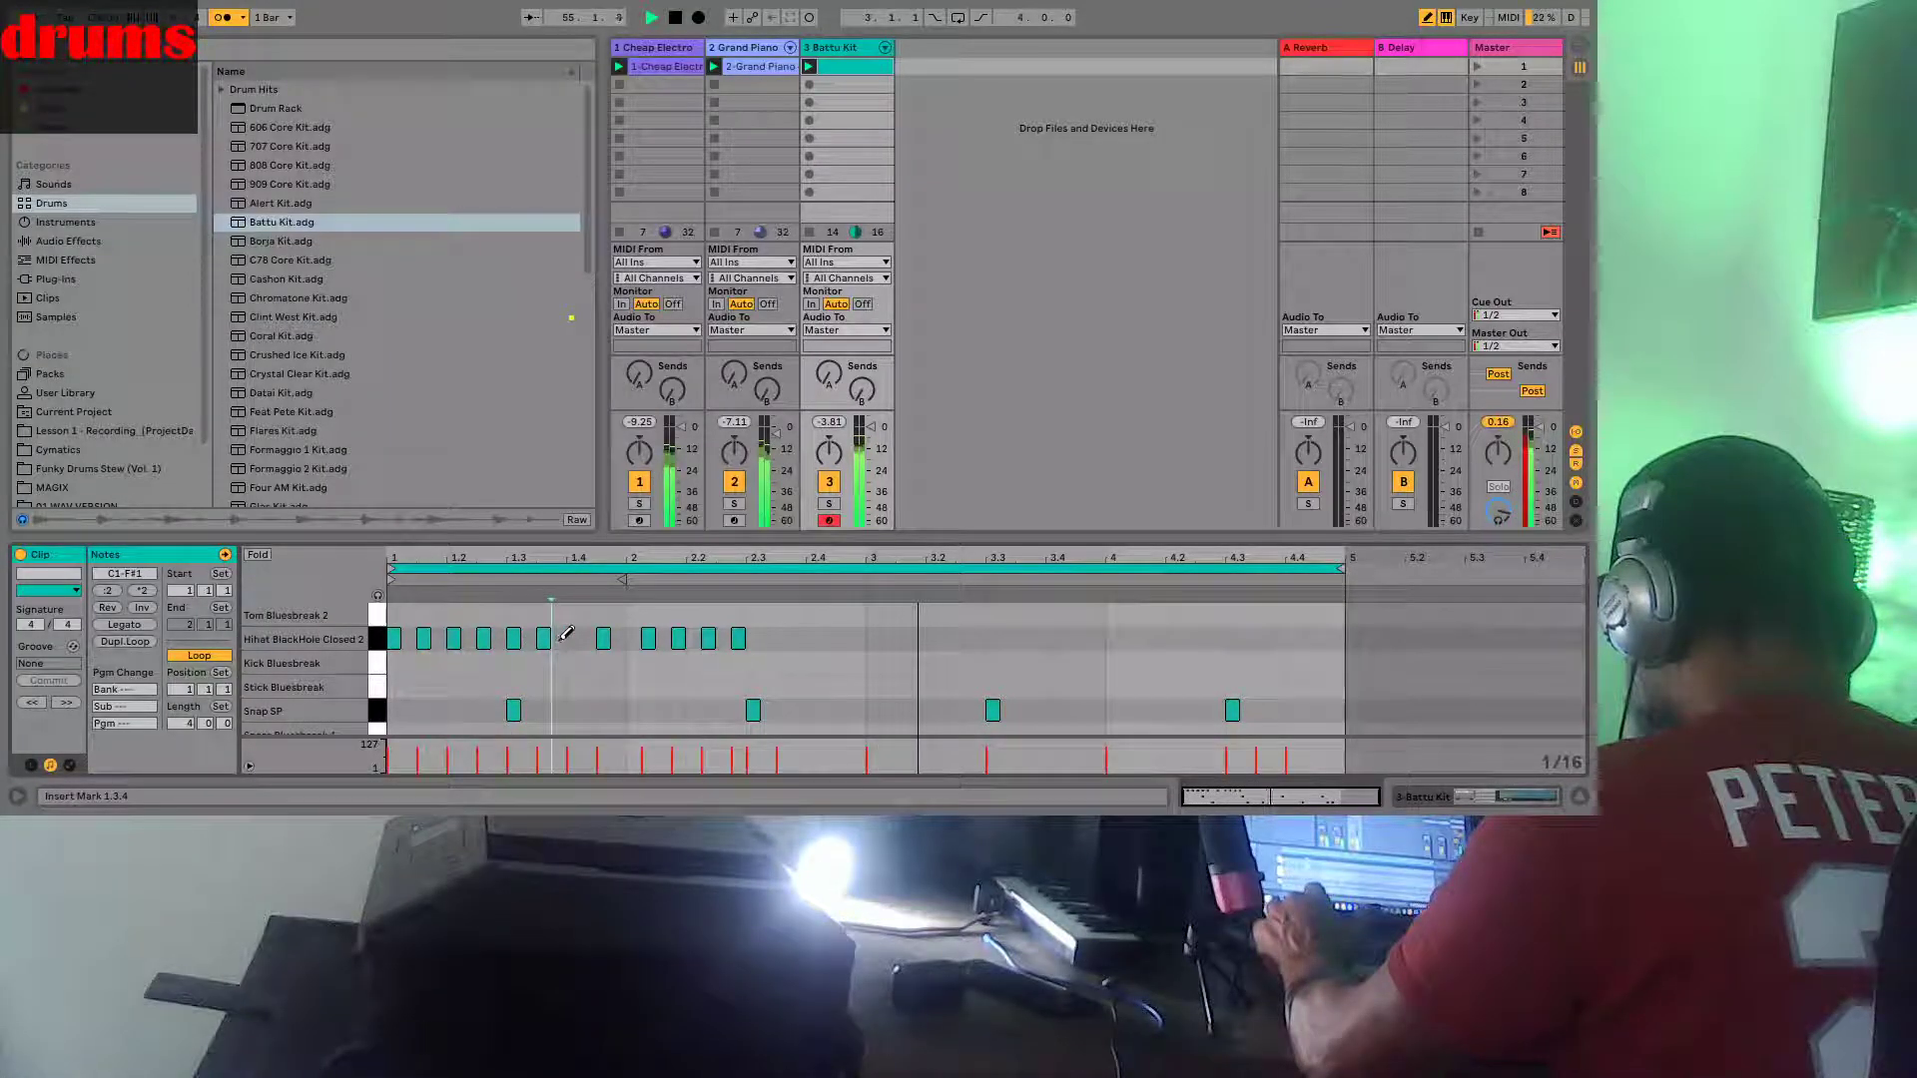
pyautogui.click(574, 638)
pyautogui.click(619, 638)
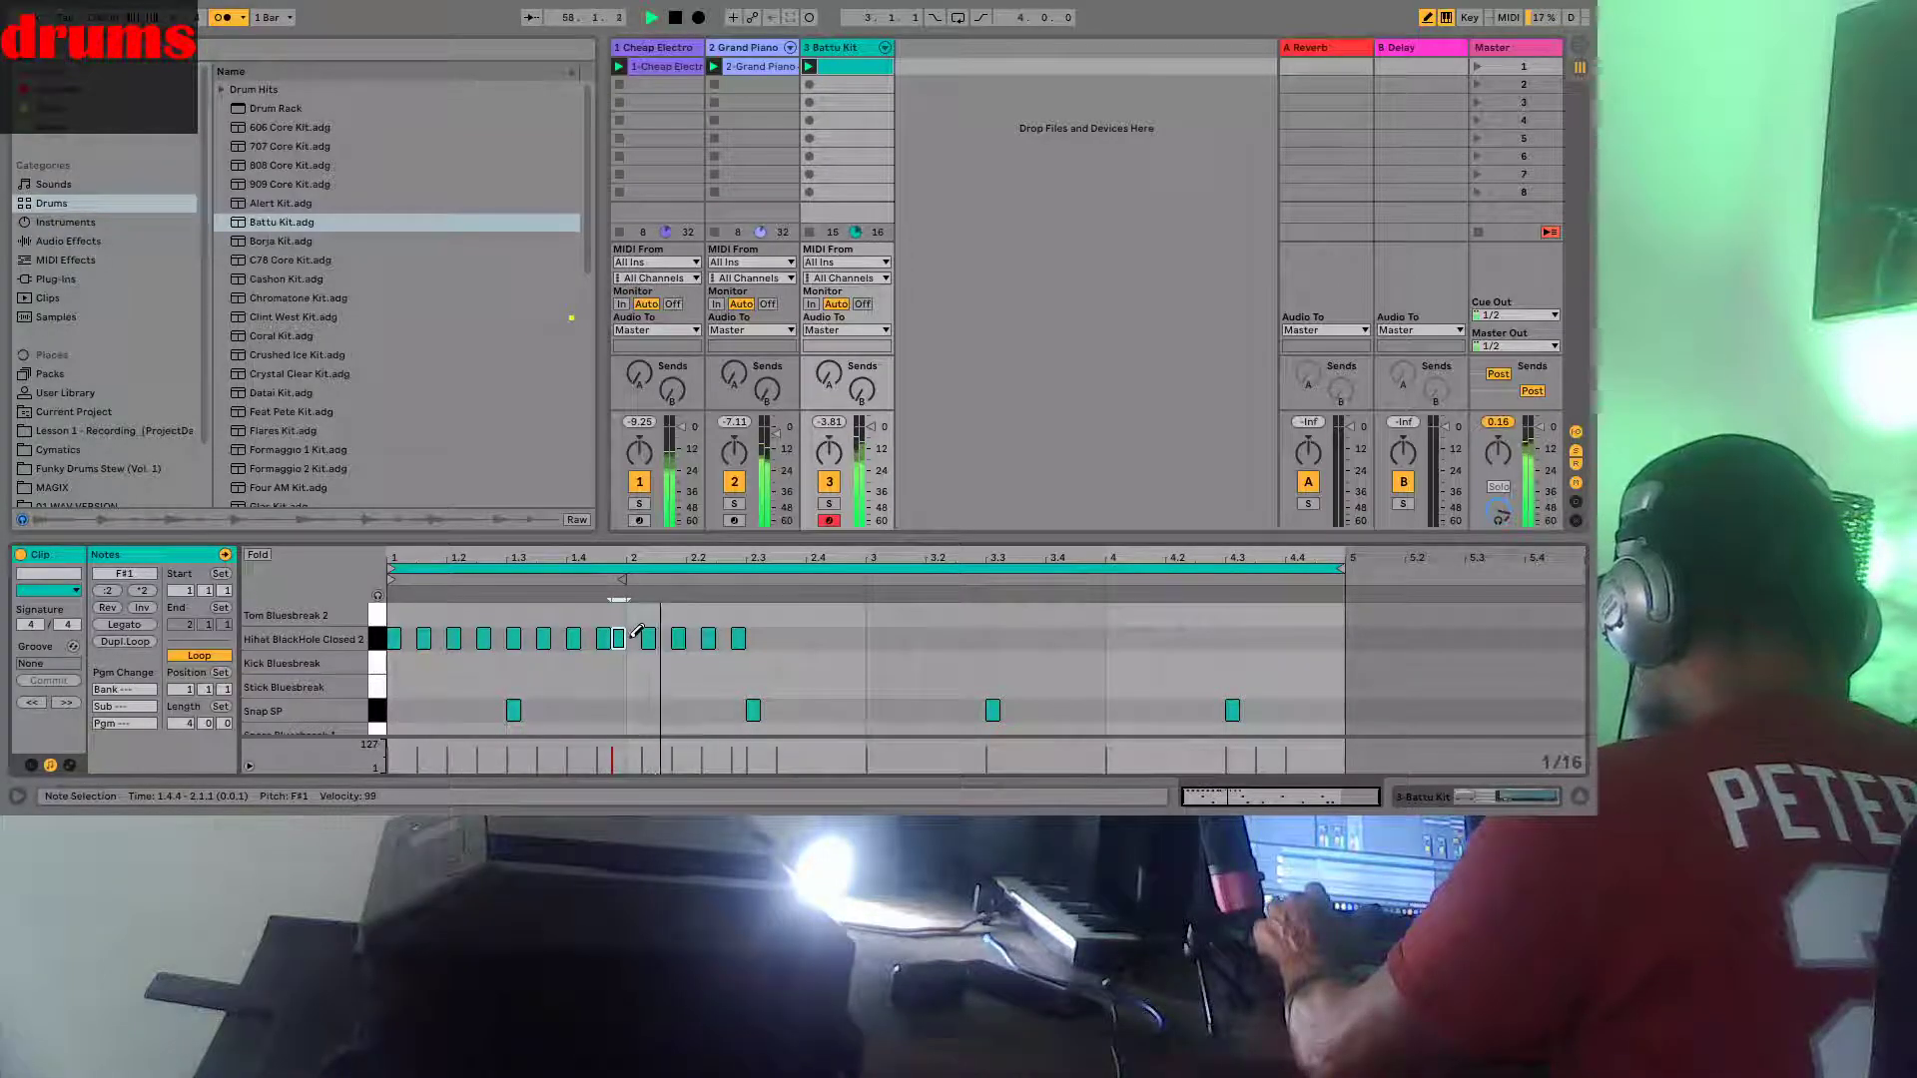
# Finish bar 2 with closed hi-hat notes at 2.3.2, 2.3.4, 2.4.2, 2.4.3 and 2.4.4
pyautogui.click(768, 638)
pyautogui.click(798, 638)
pyautogui.click(827, 638)
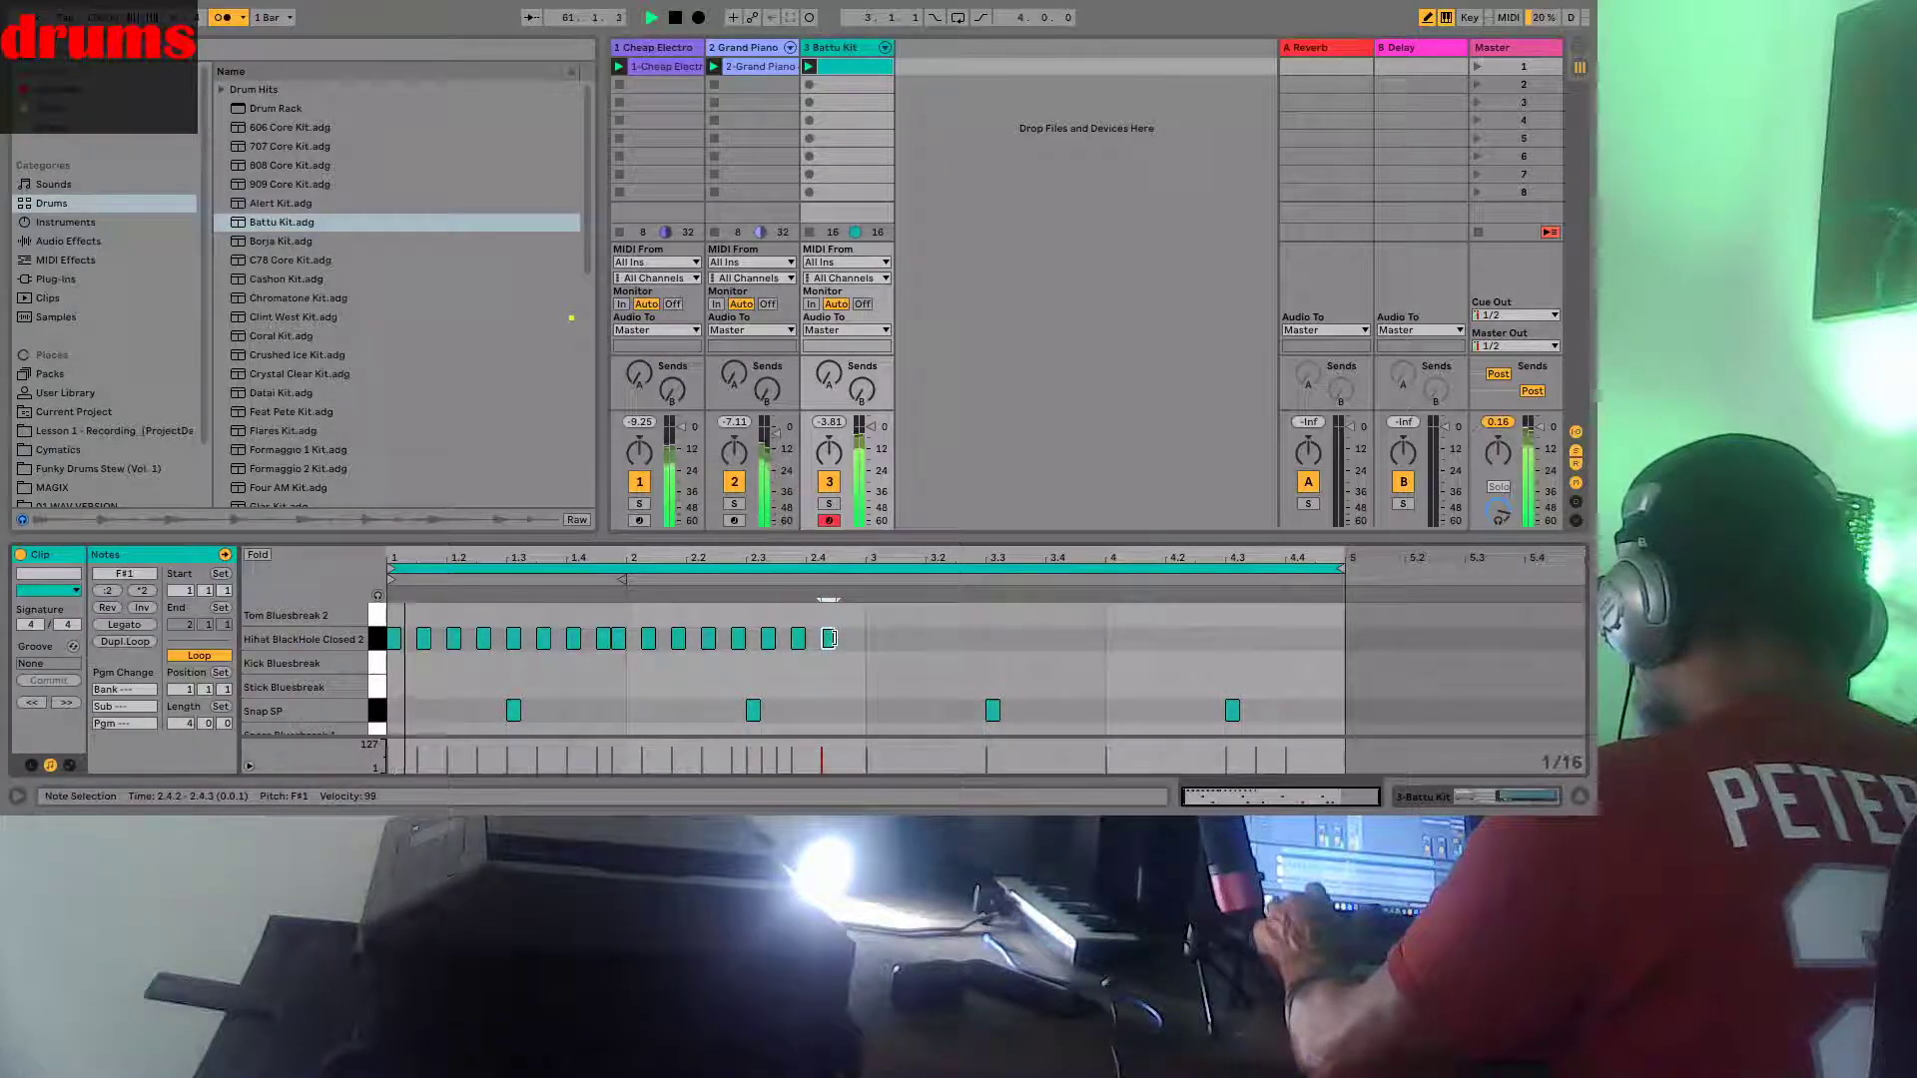
pyautogui.click(843, 638)
pyautogui.click(858, 638)
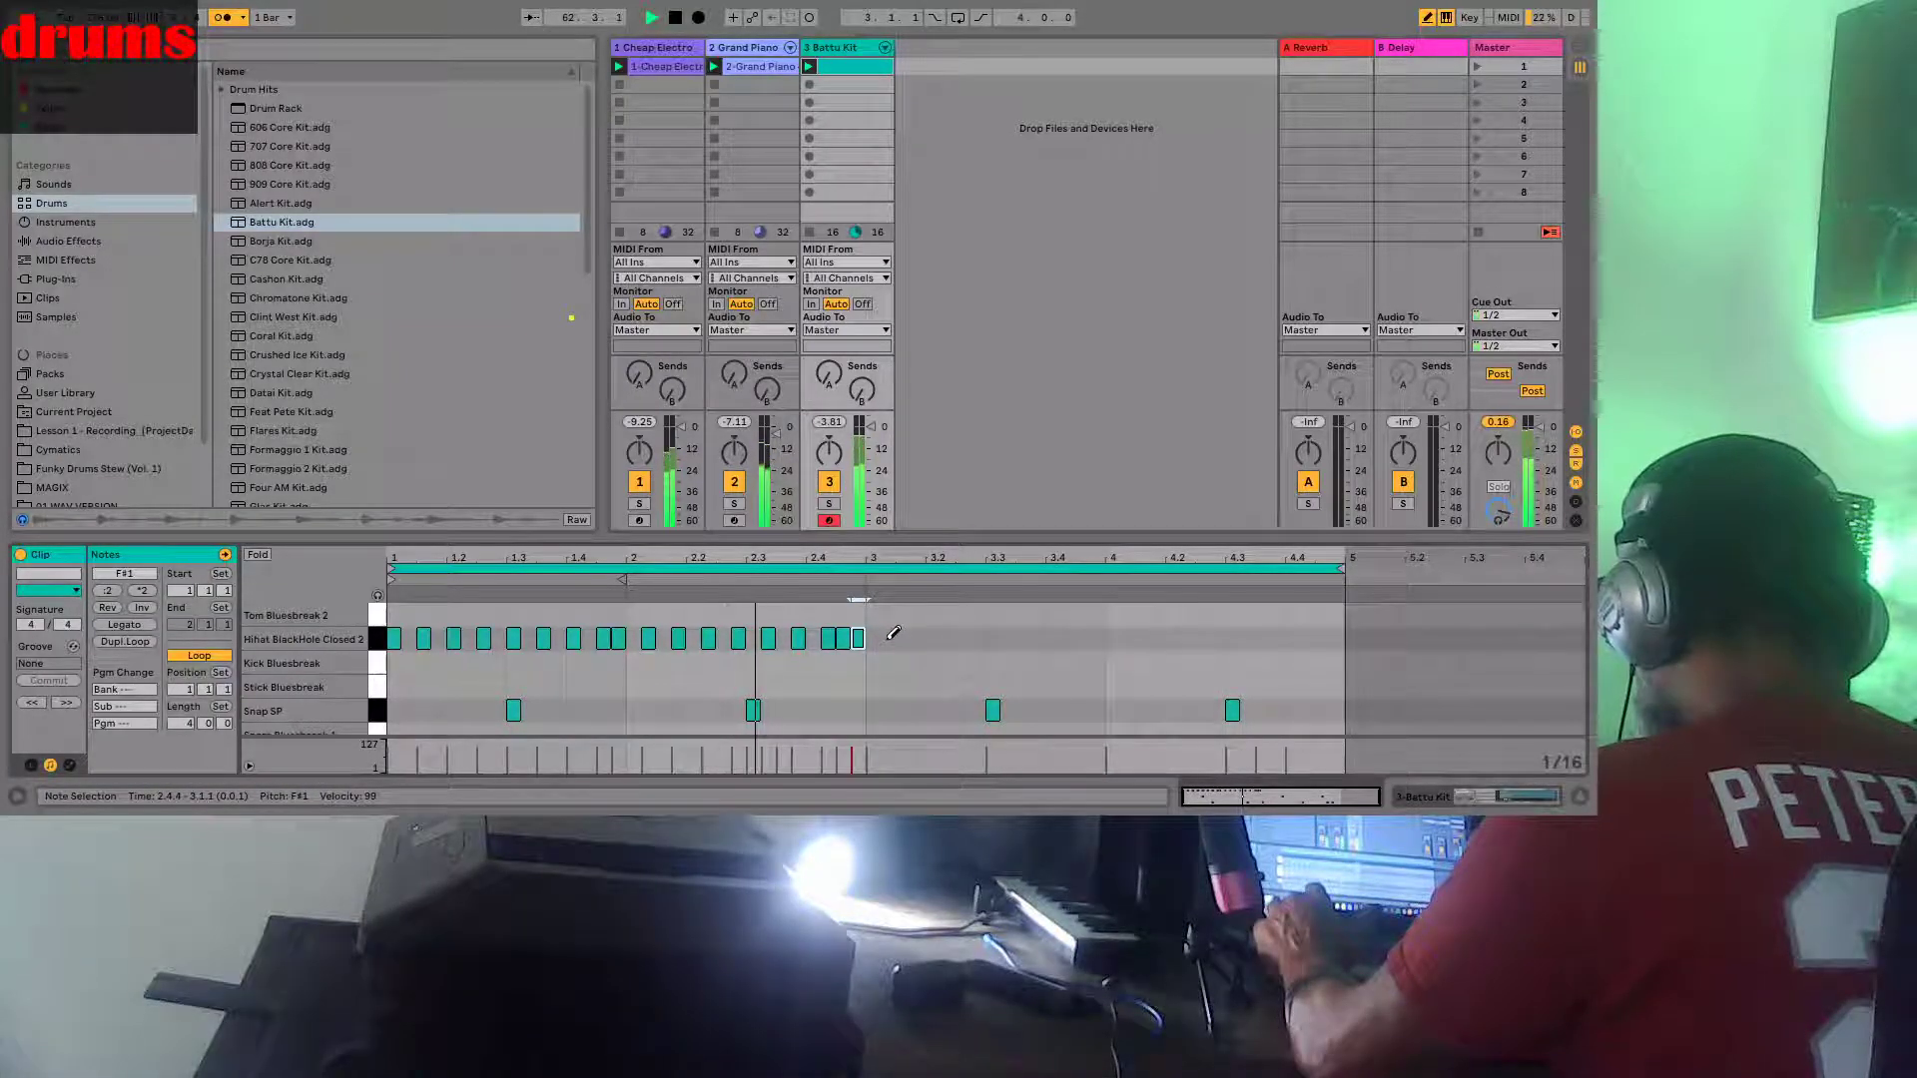
# Place closed hi-hat notes in bar 3 at 3.1.2, 3.1.4, 3.2.2, 3.3.1, 3.3.3 and 3.4.3
pyautogui.click(888, 638)
pyautogui.click(918, 638)
pyautogui.click(948, 638)
pyautogui.click(993, 638)
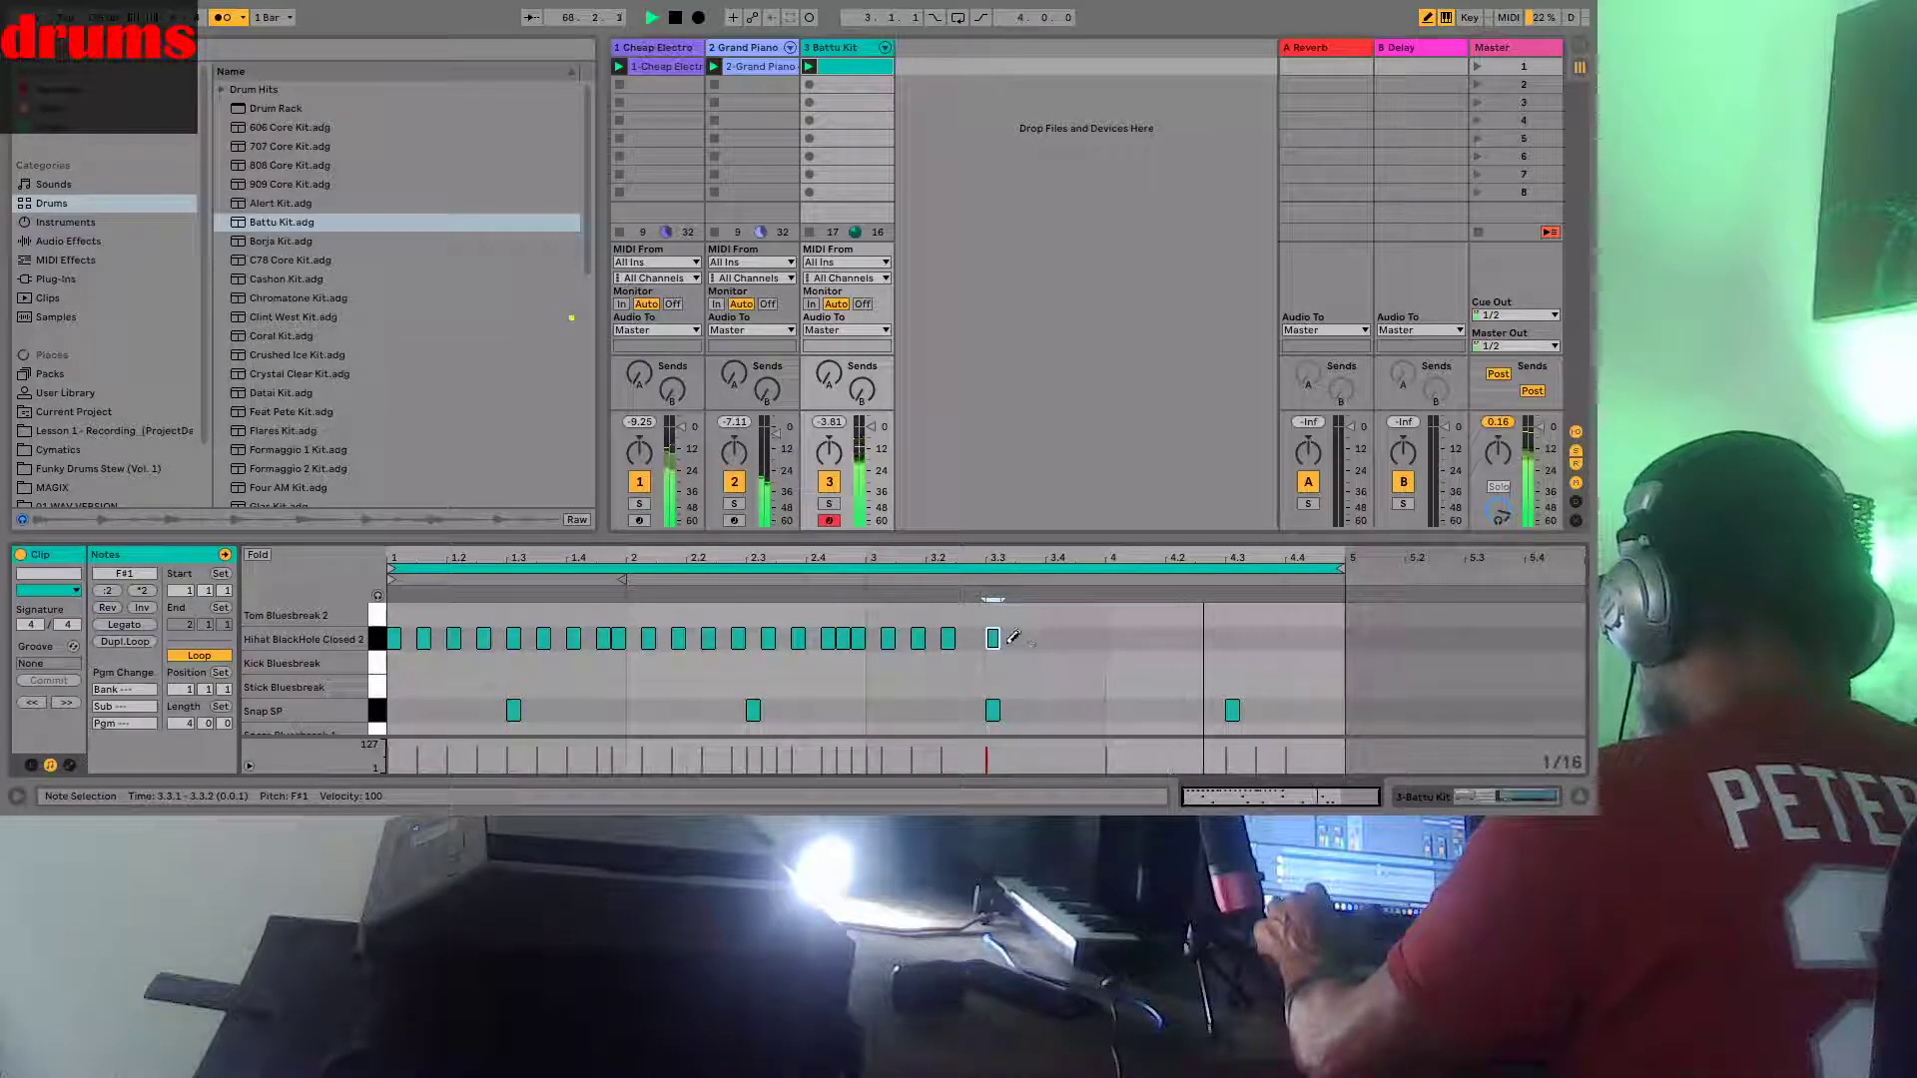
pyautogui.click(1022, 638)
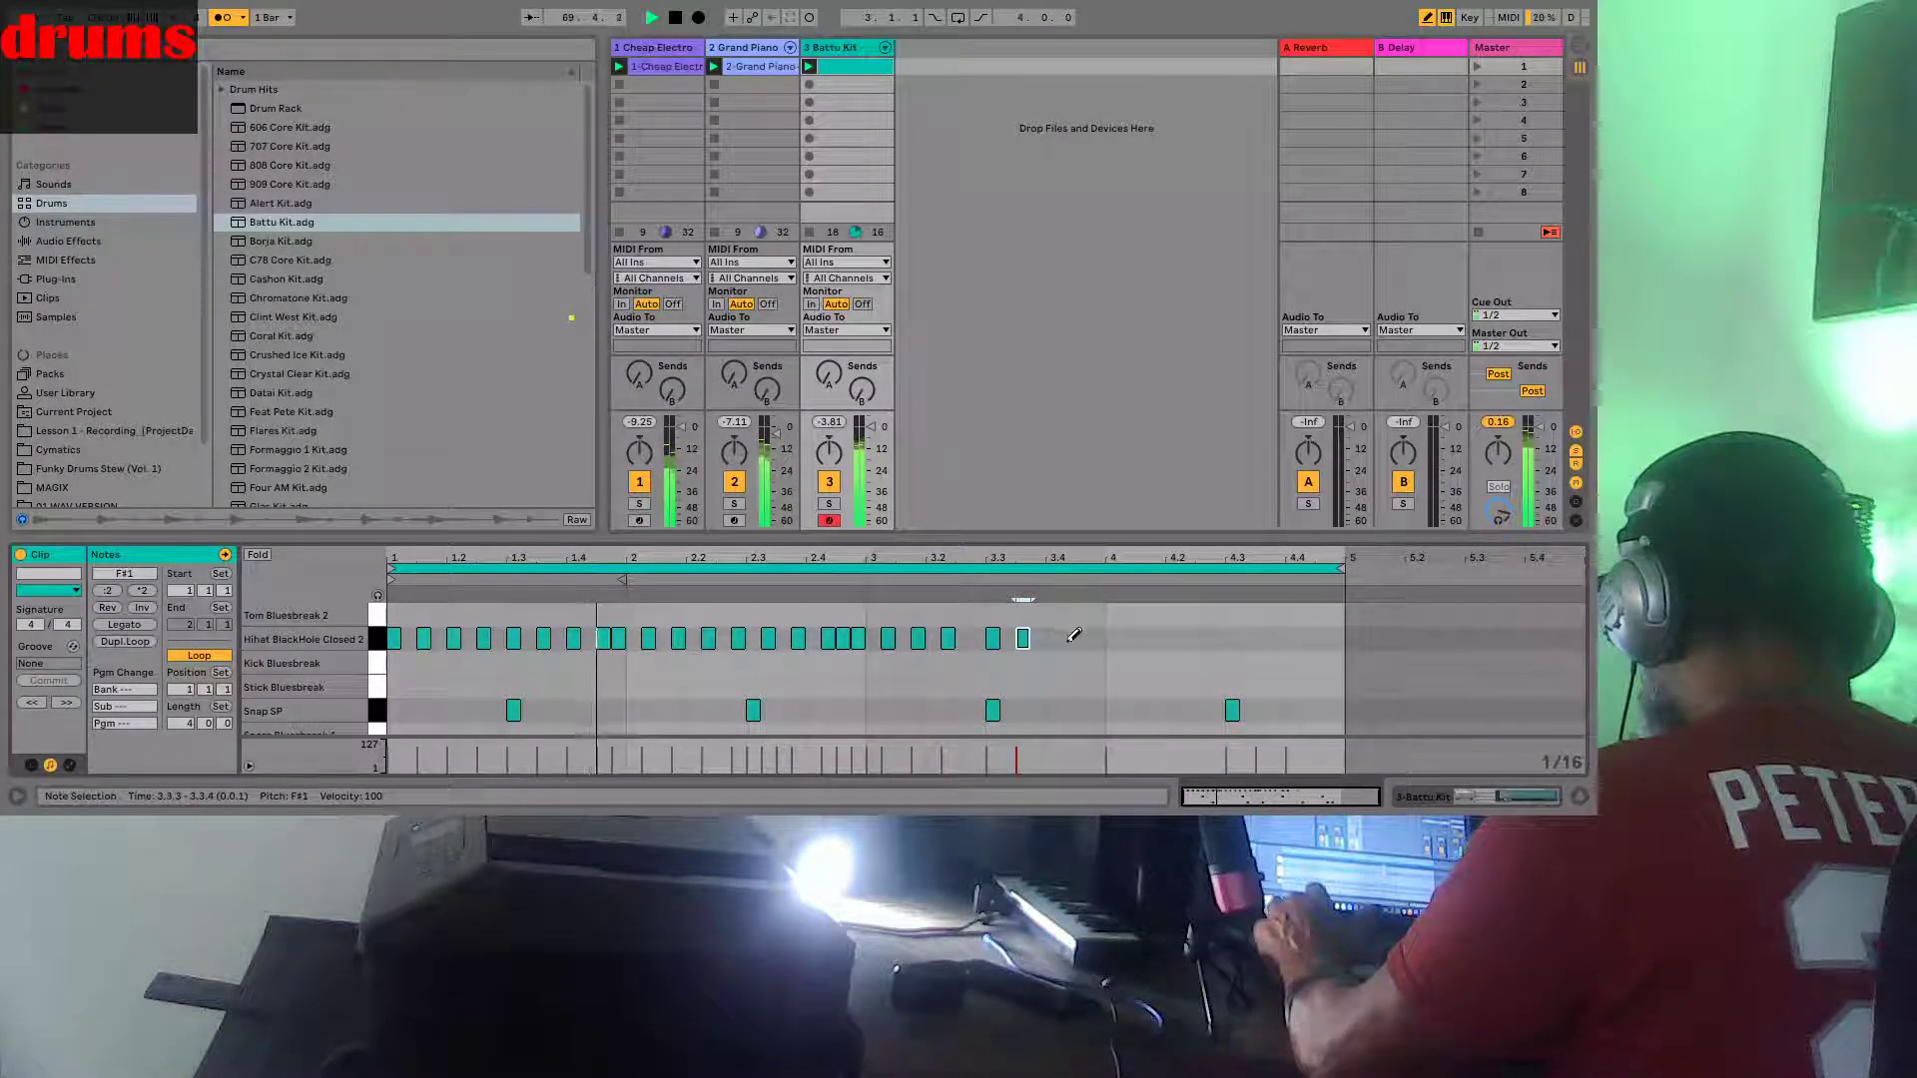
pyautogui.click(1083, 638)
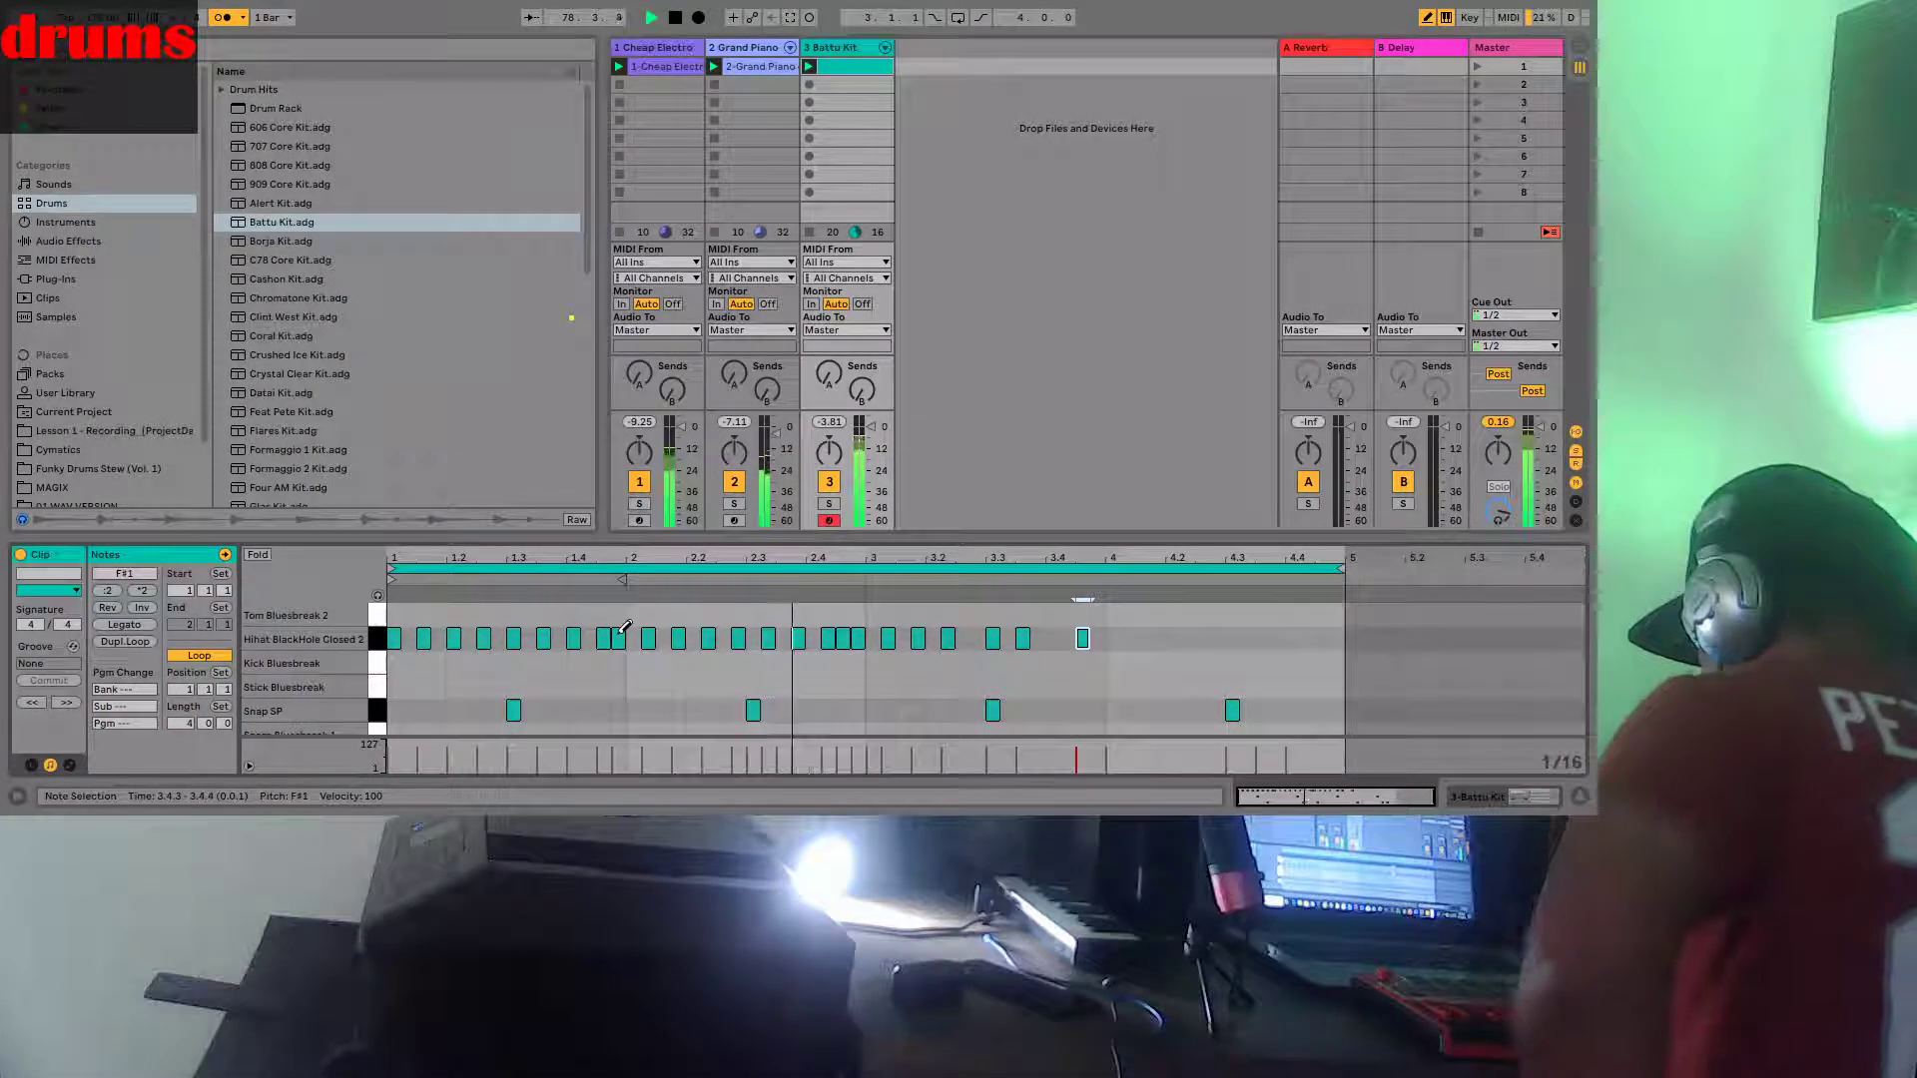
# Complete bar 4 with closed hi-hats at 4.1.1, 4.1.4, 4.2.4, 4.3.2, 4.3.4, 4.4.1 and 4.4.2, and stop playback
pyautogui.click(1113, 638)
pyautogui.click(1157, 638)
pyautogui.click(1217, 639)
pyautogui.click(1247, 638)
pyautogui.click(1307, 638)
pyautogui.click(1293, 639)
pyautogui.click(1279, 638)
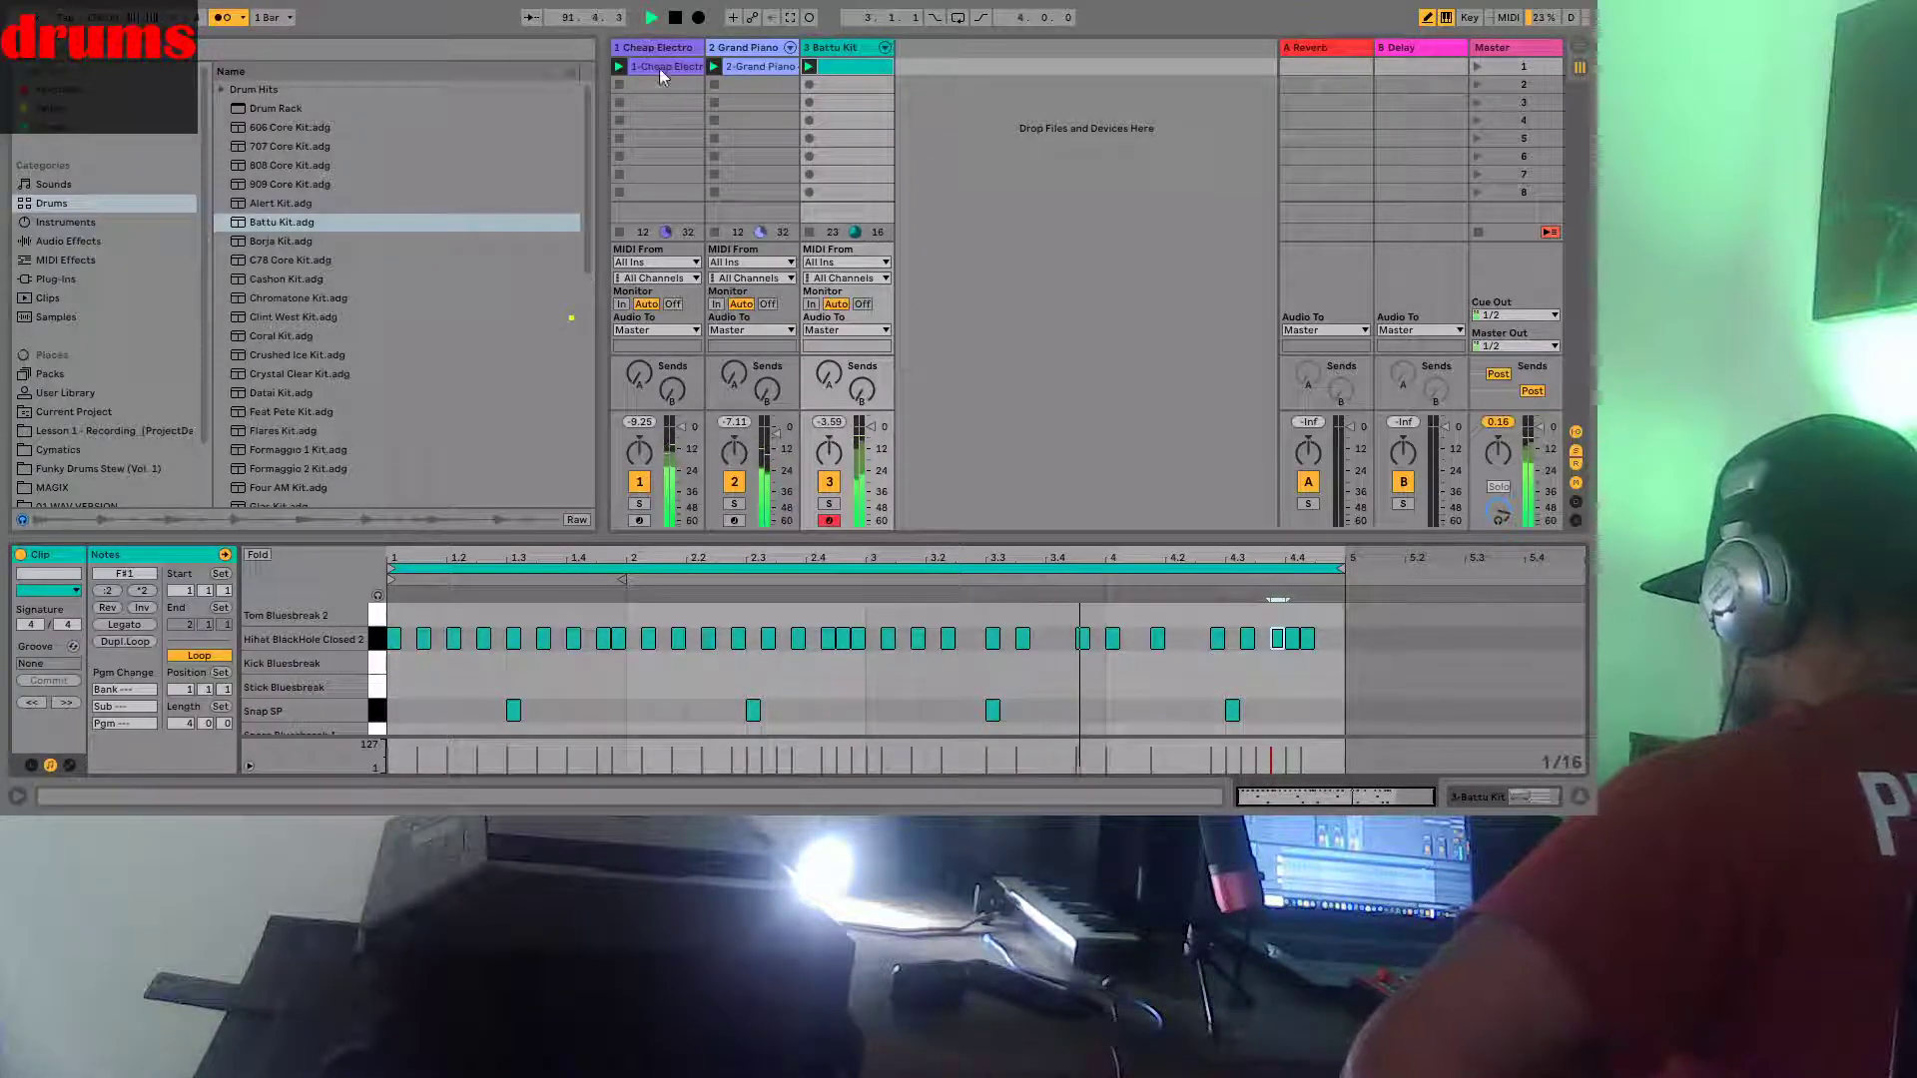
pyautogui.click(676, 20)
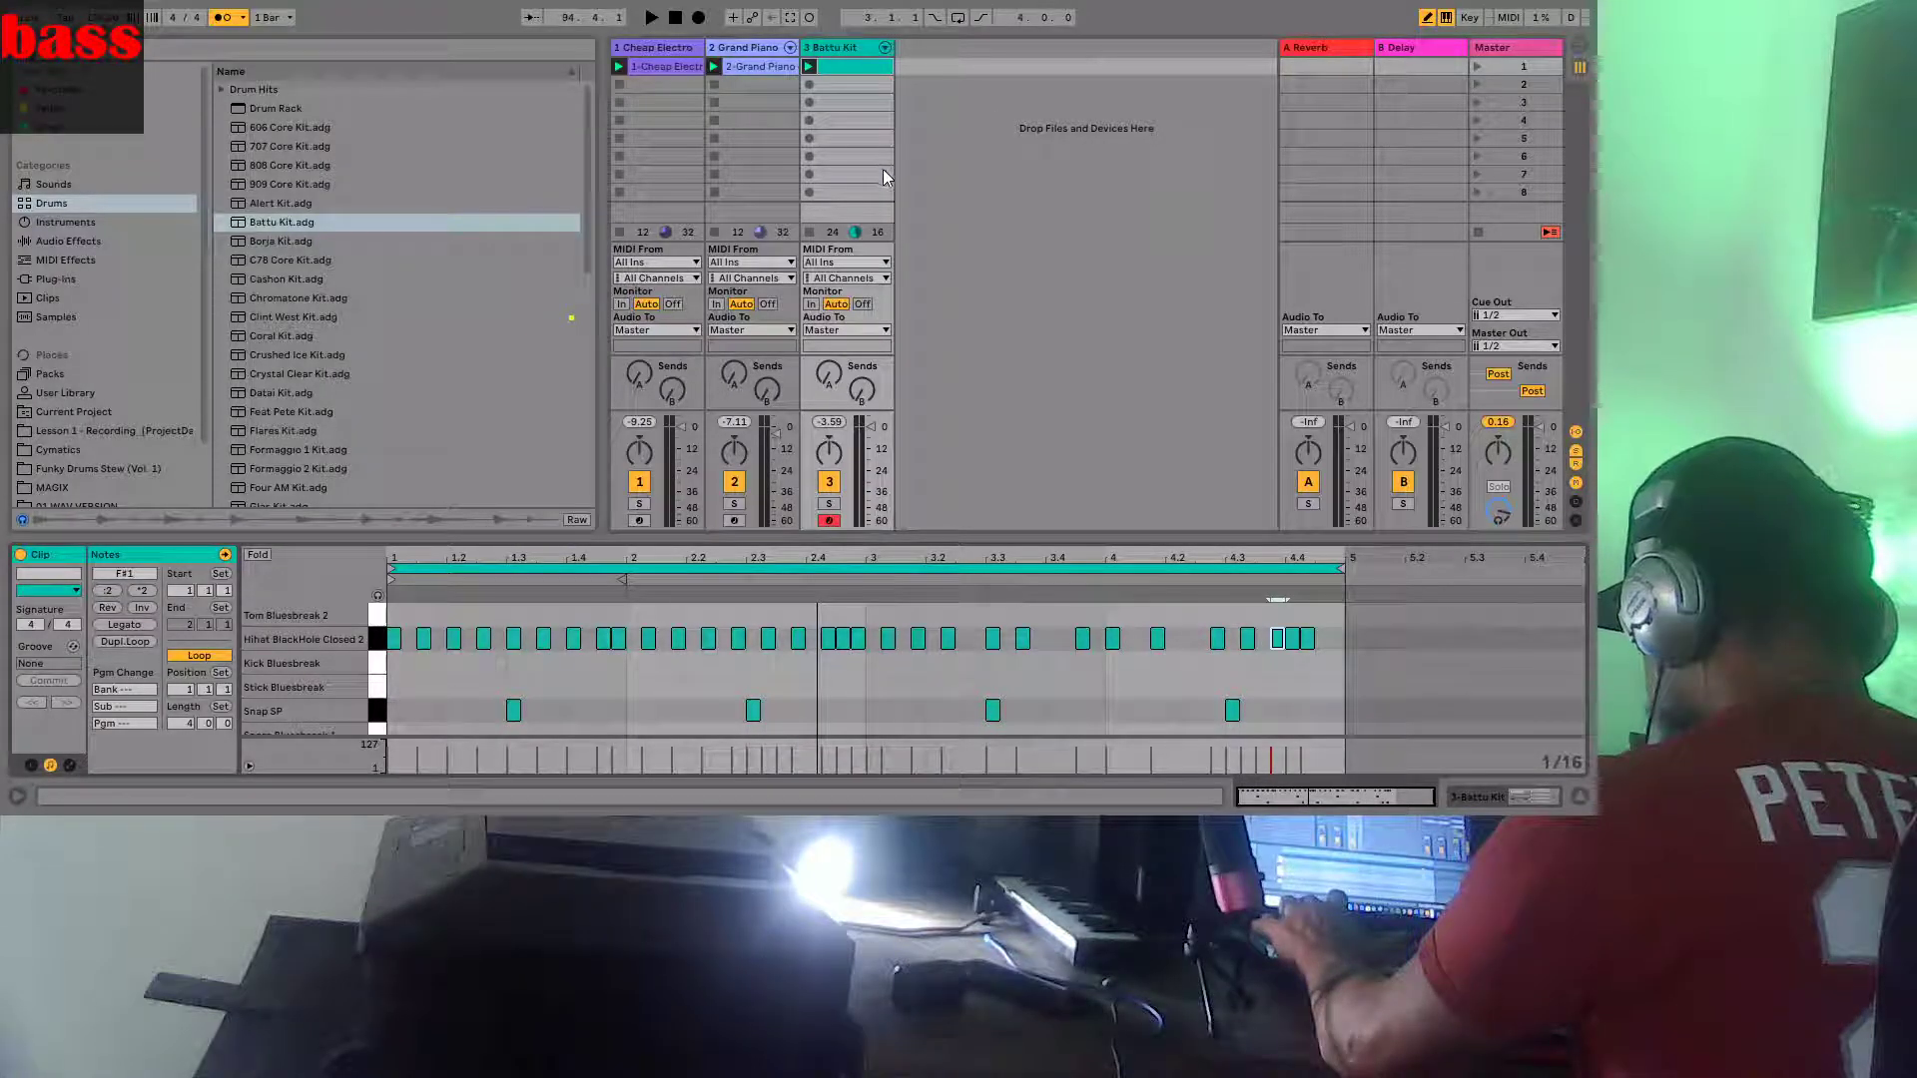
# Add a new MIDI track for the bass and list Simpler's Bass instrument presets
pyautogui.click(983, 87)
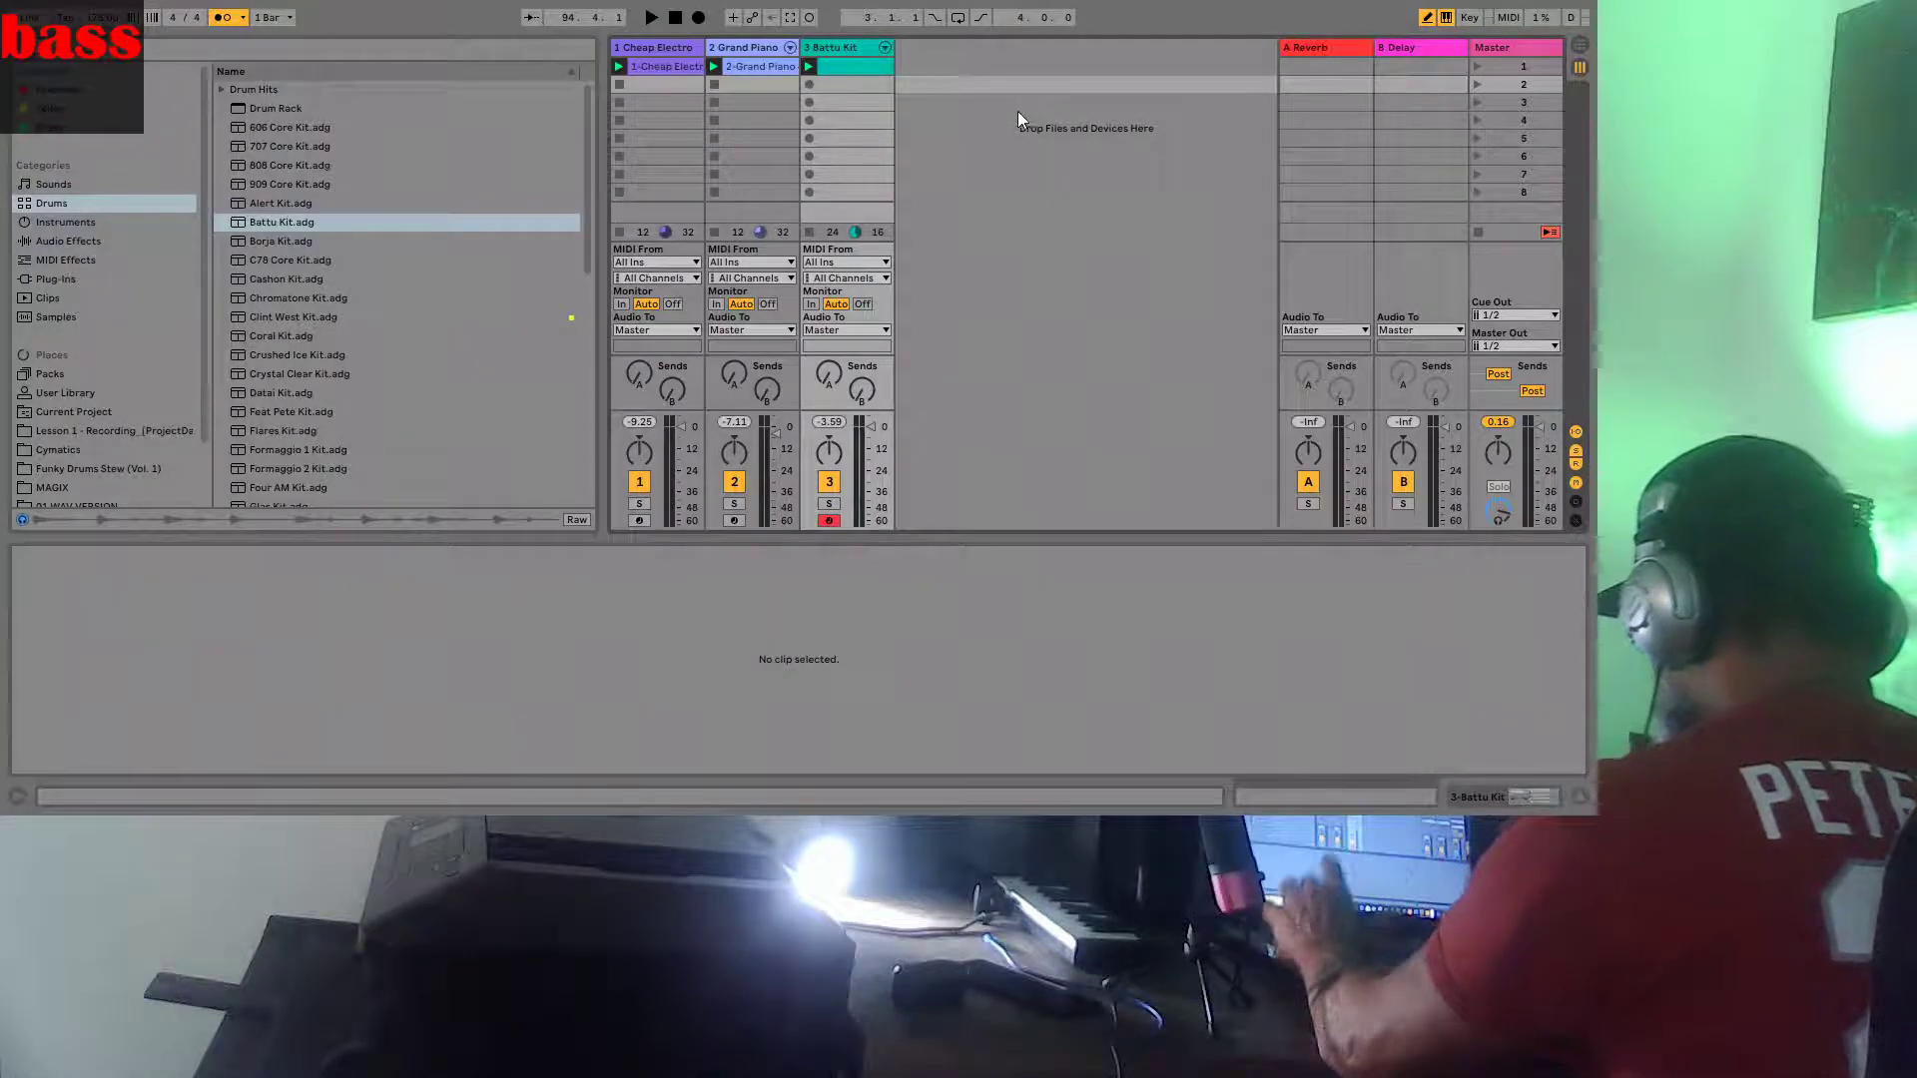
pyautogui.hotkey('ctrl', 'shift', 't')
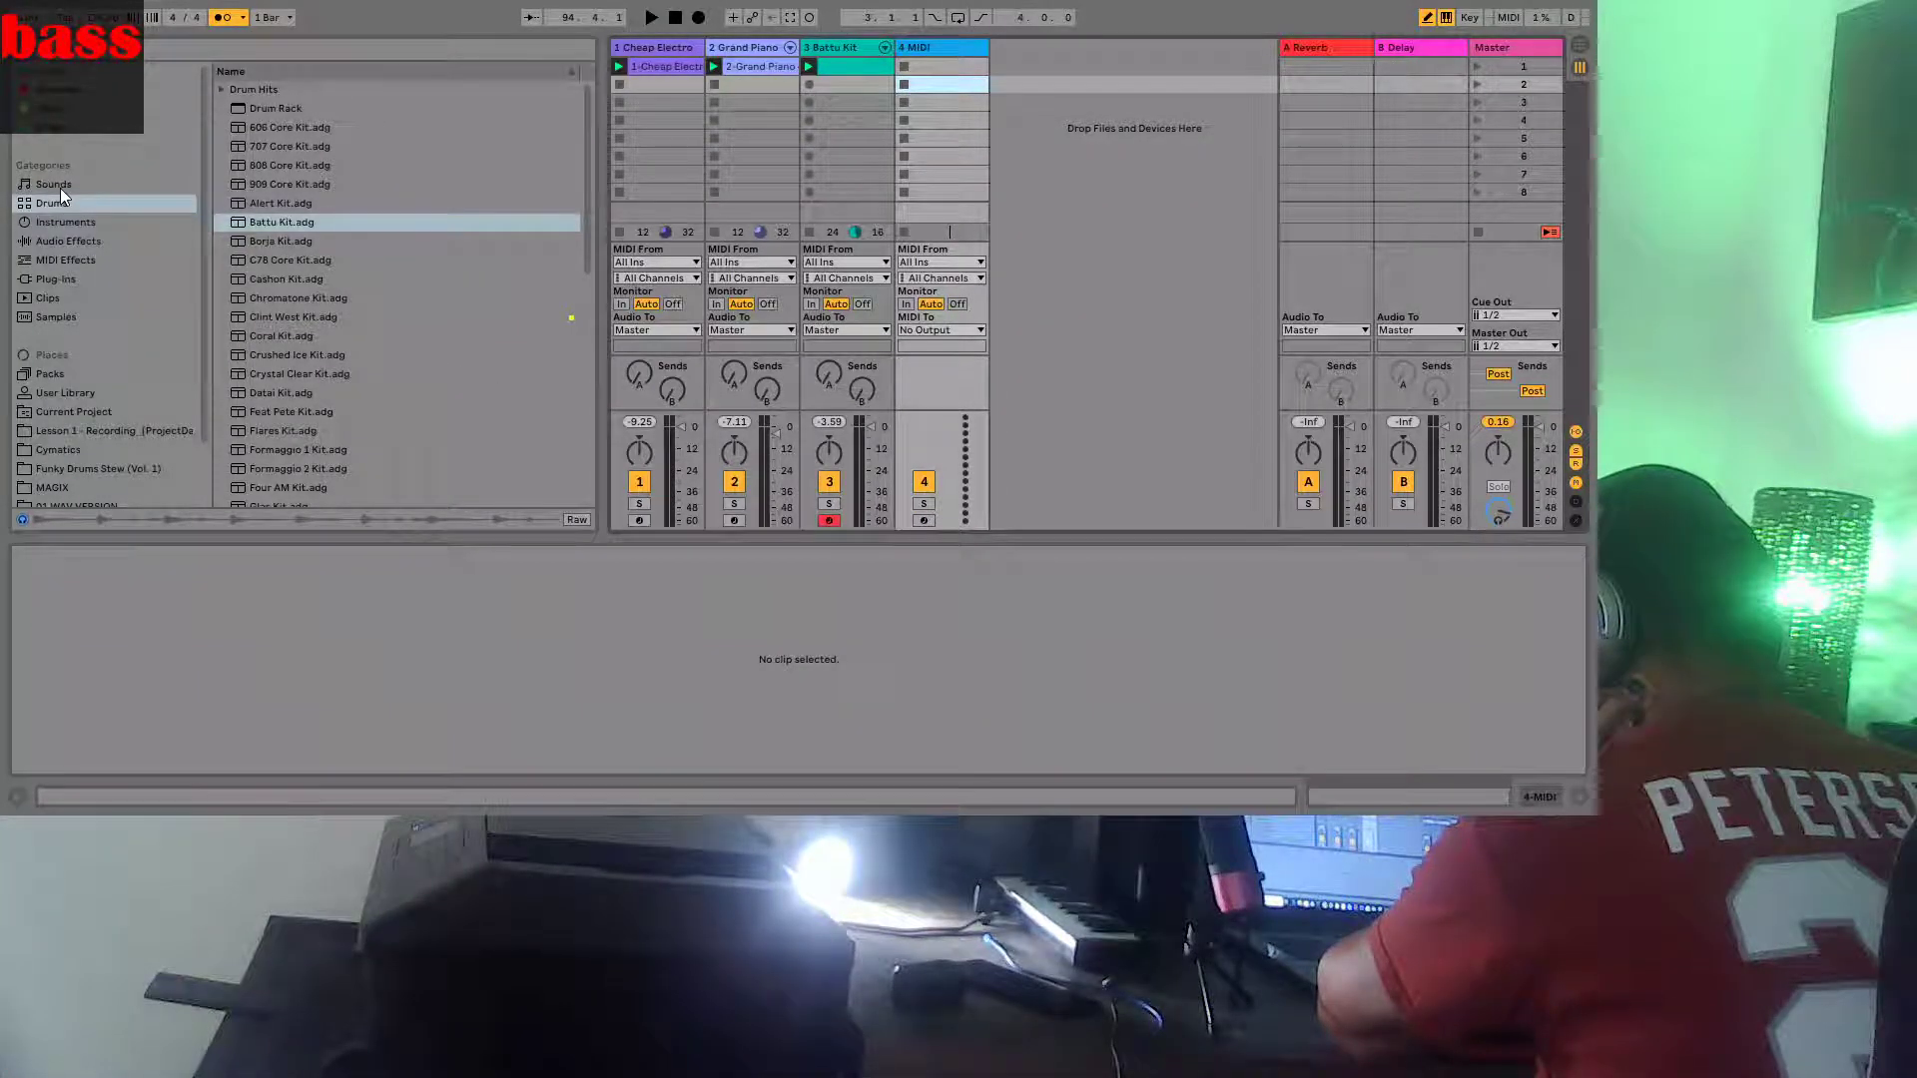
pyautogui.click(62, 220)
pyautogui.click(222, 90)
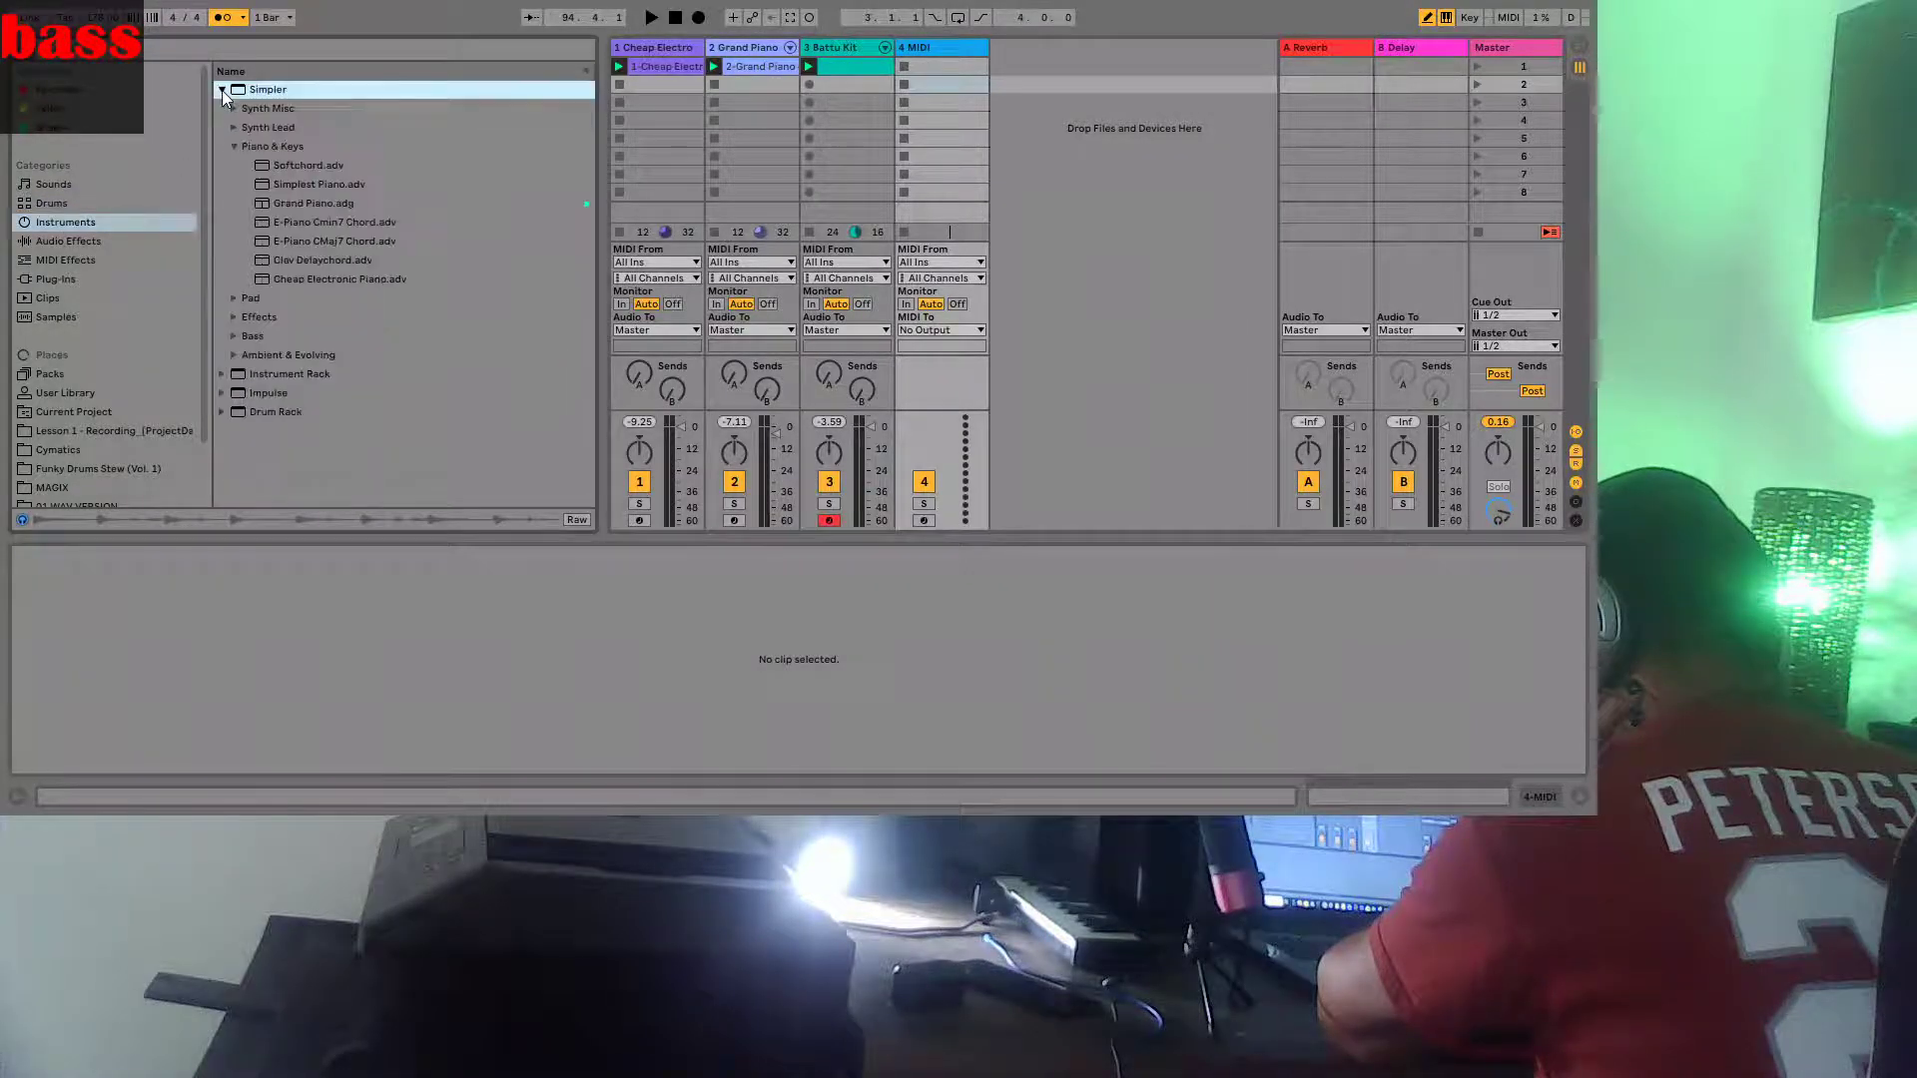
pyautogui.click(235, 335)
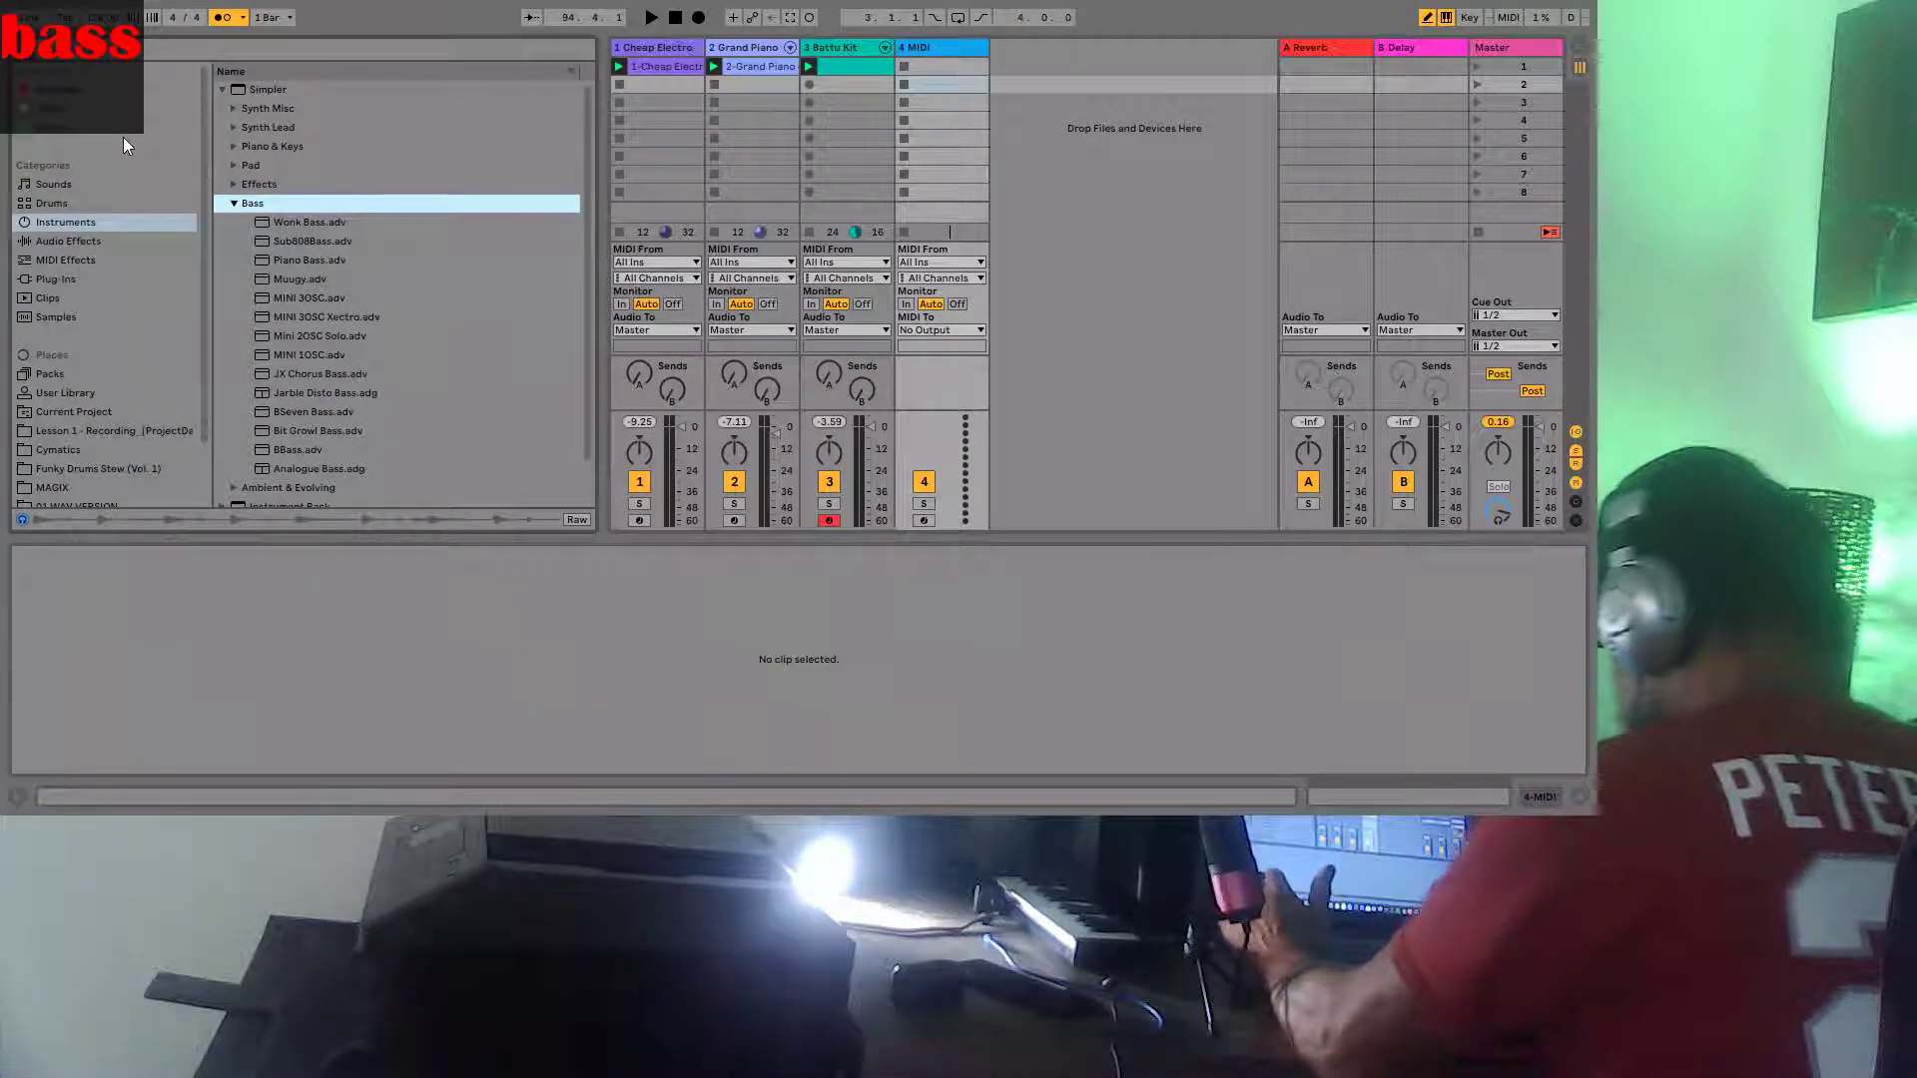
# Audition Simpler bass presets including Wonk Bass, Sub808Bass, Piano Bass, Muugy and Jarble Disto Bass, and load Bit Growl Bass onto the new MIDI track
pyautogui.click(331, 222)
pyautogui.click(320, 241)
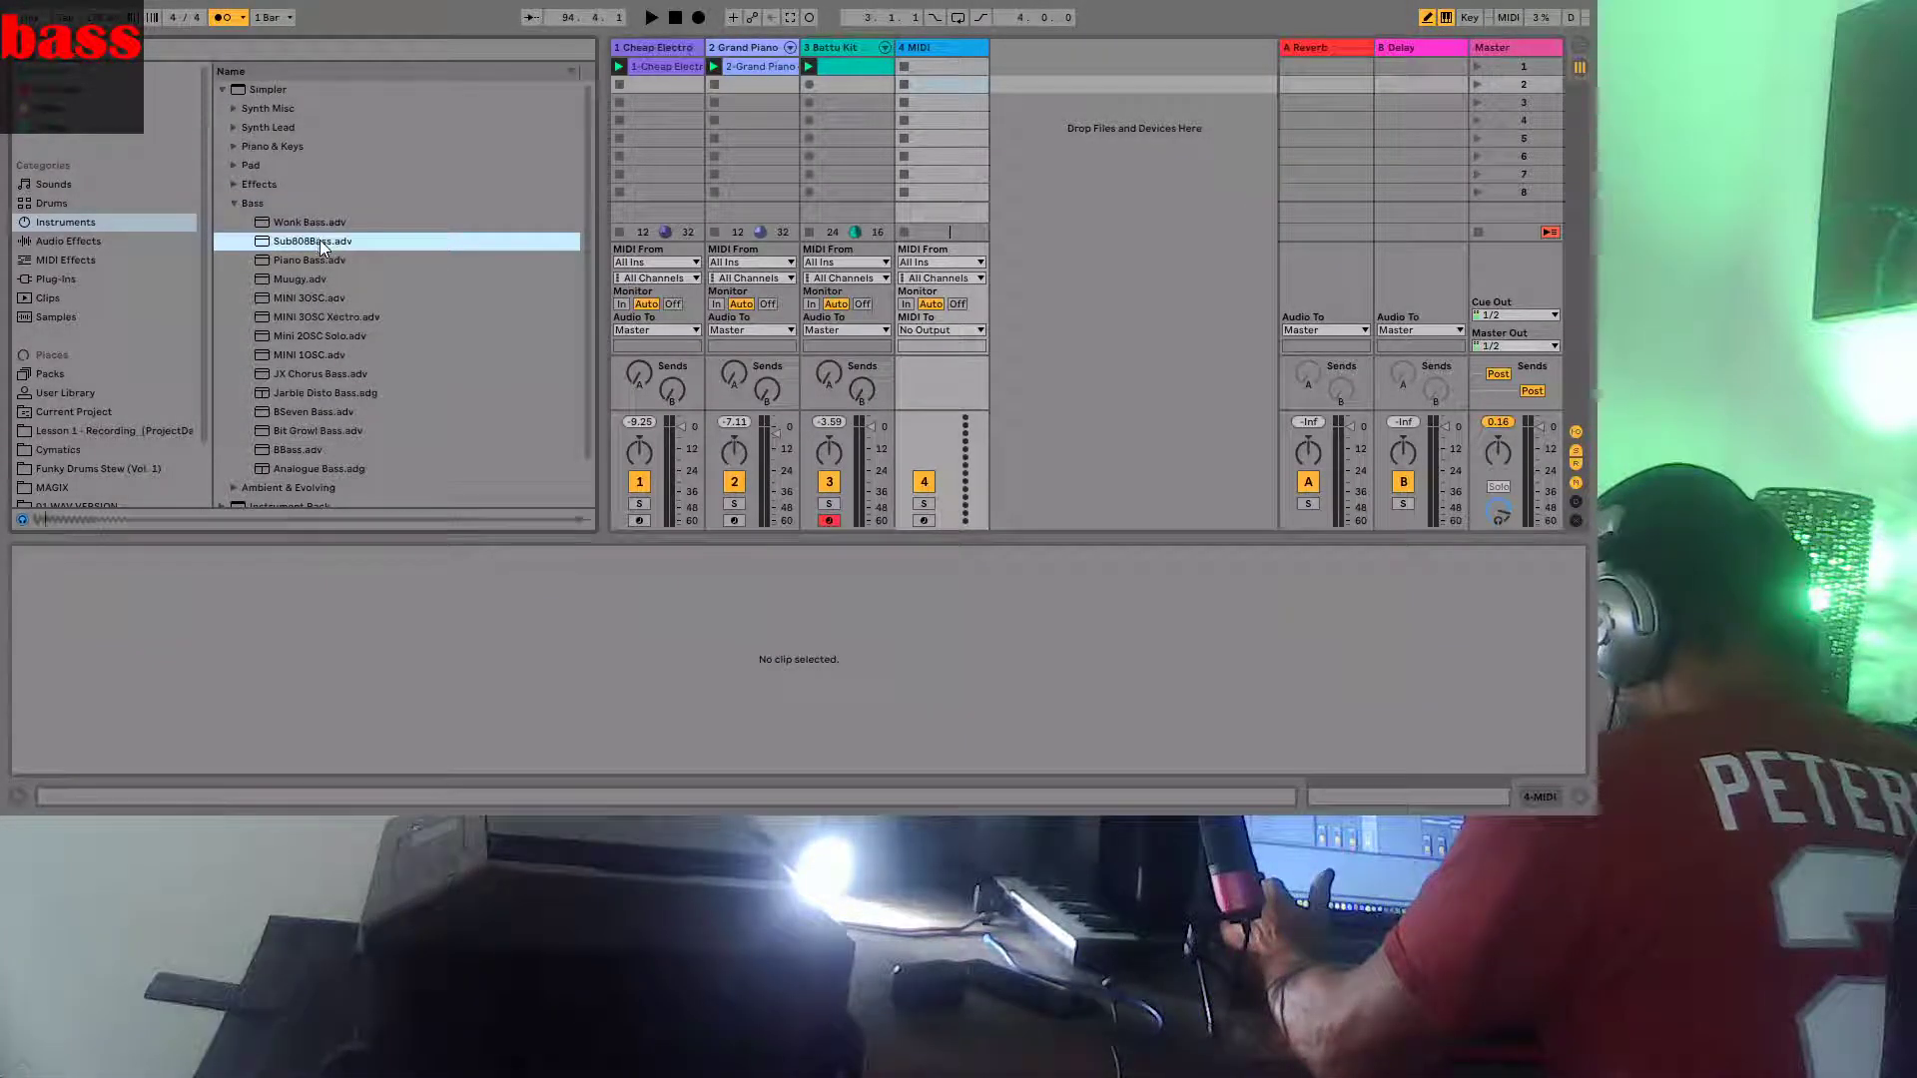
pyautogui.click(325, 262)
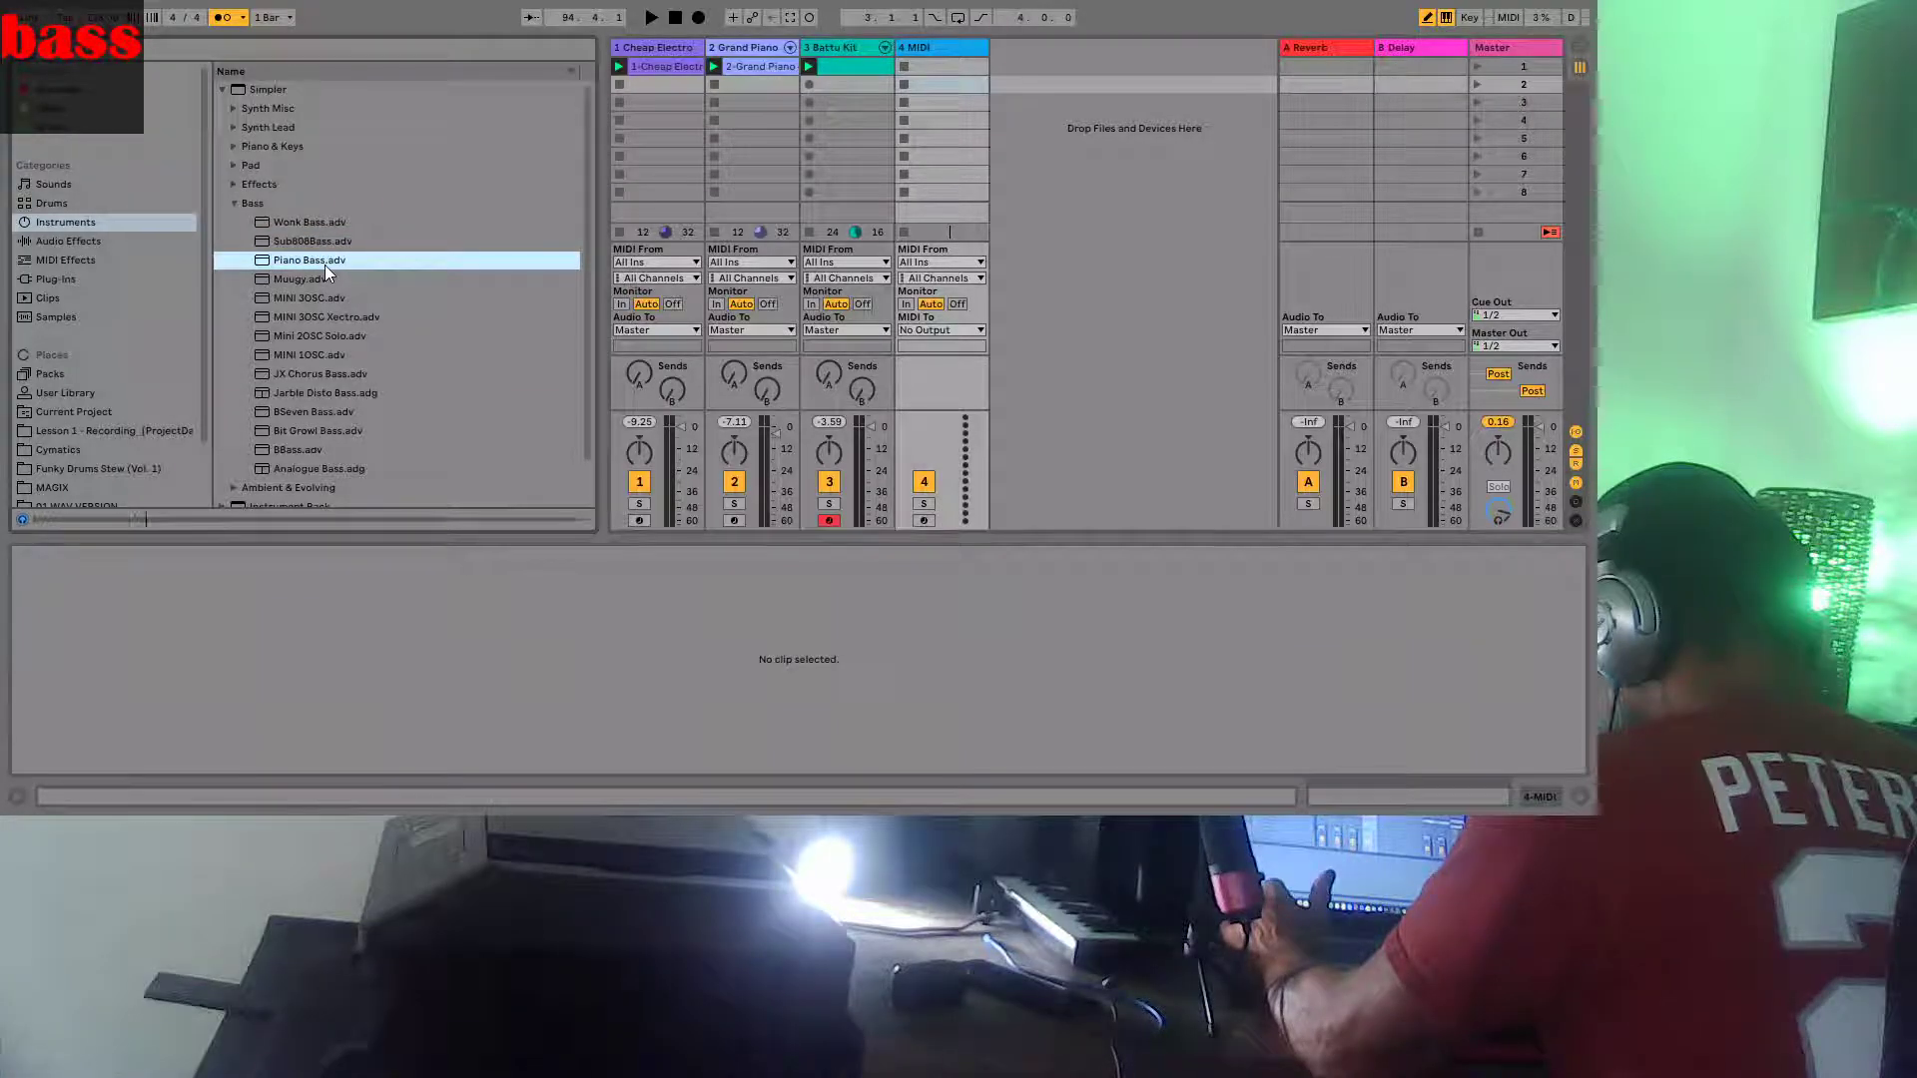
pyautogui.click(330, 283)
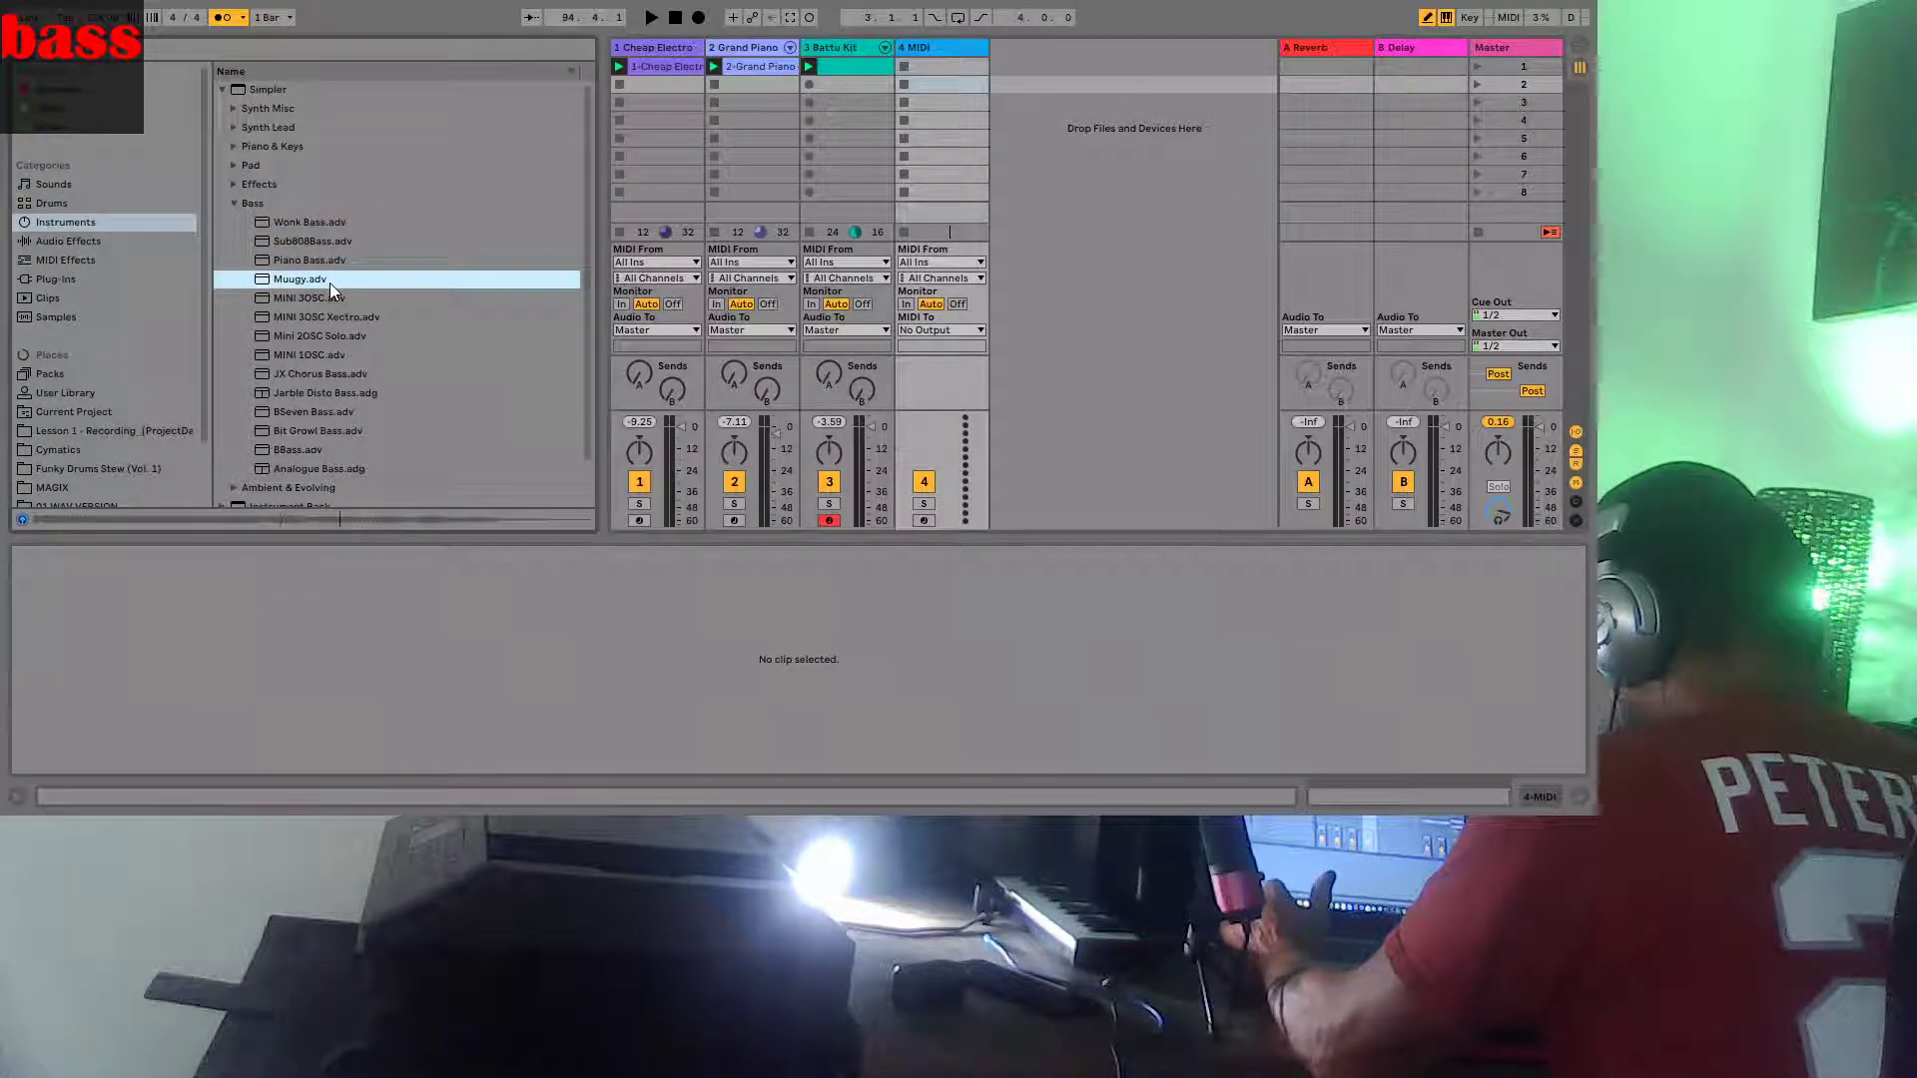
pyautogui.click(317, 297)
pyautogui.click(321, 397)
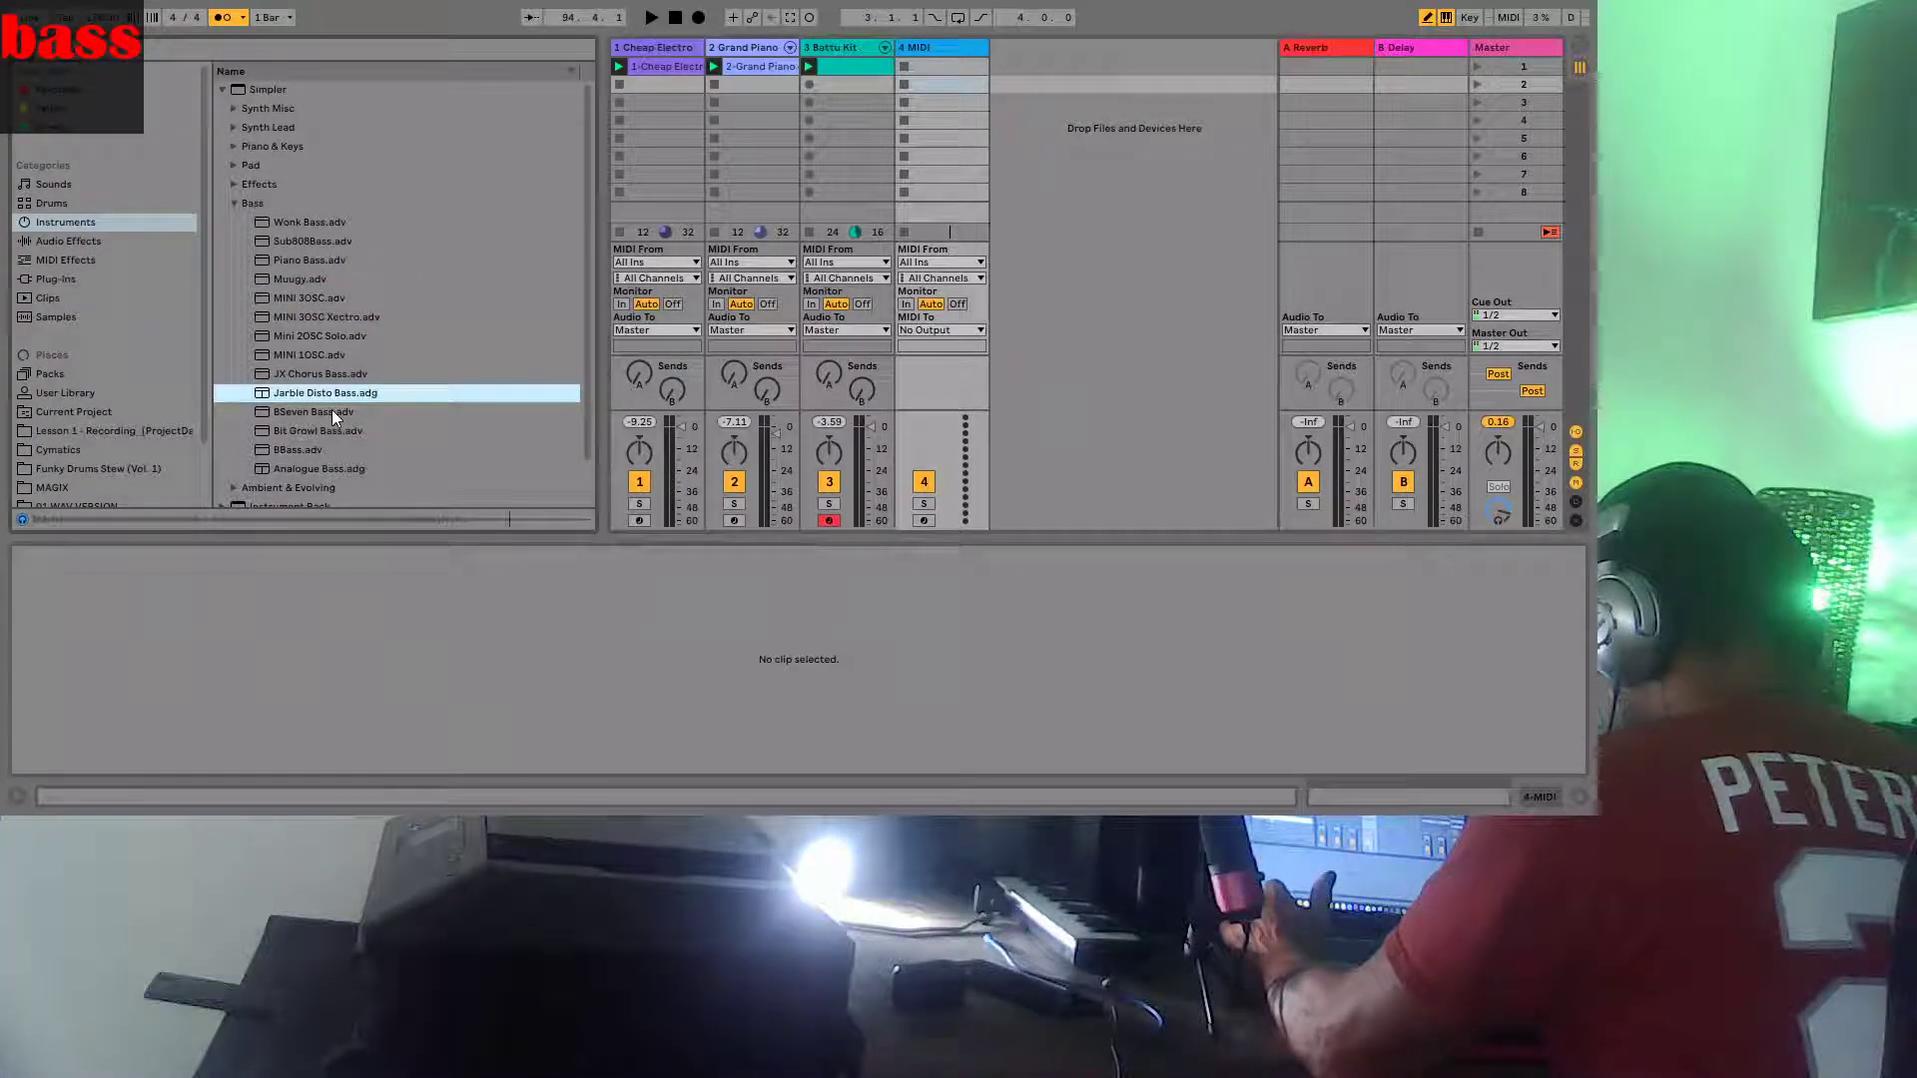
pyautogui.click(320, 428)
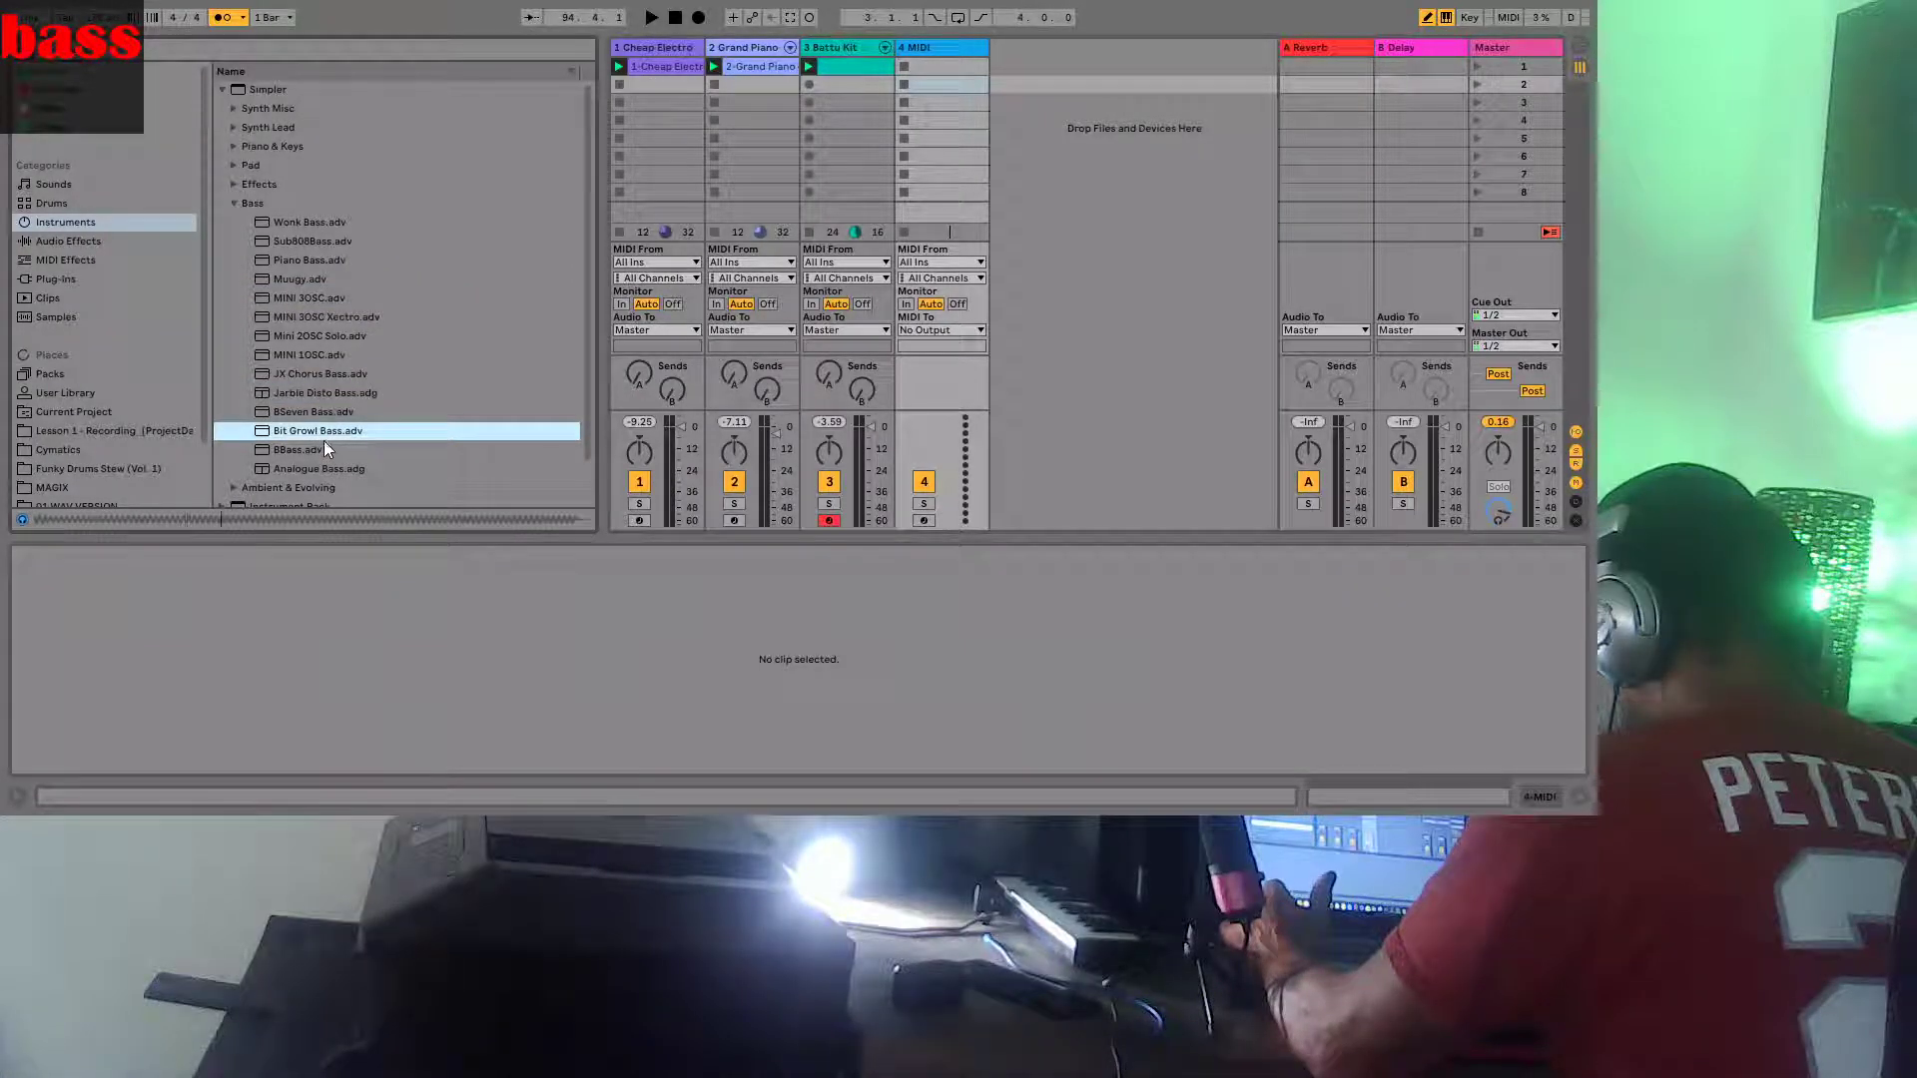
pyautogui.moveTo(962, 70); pyautogui.dragTo(957, 64)
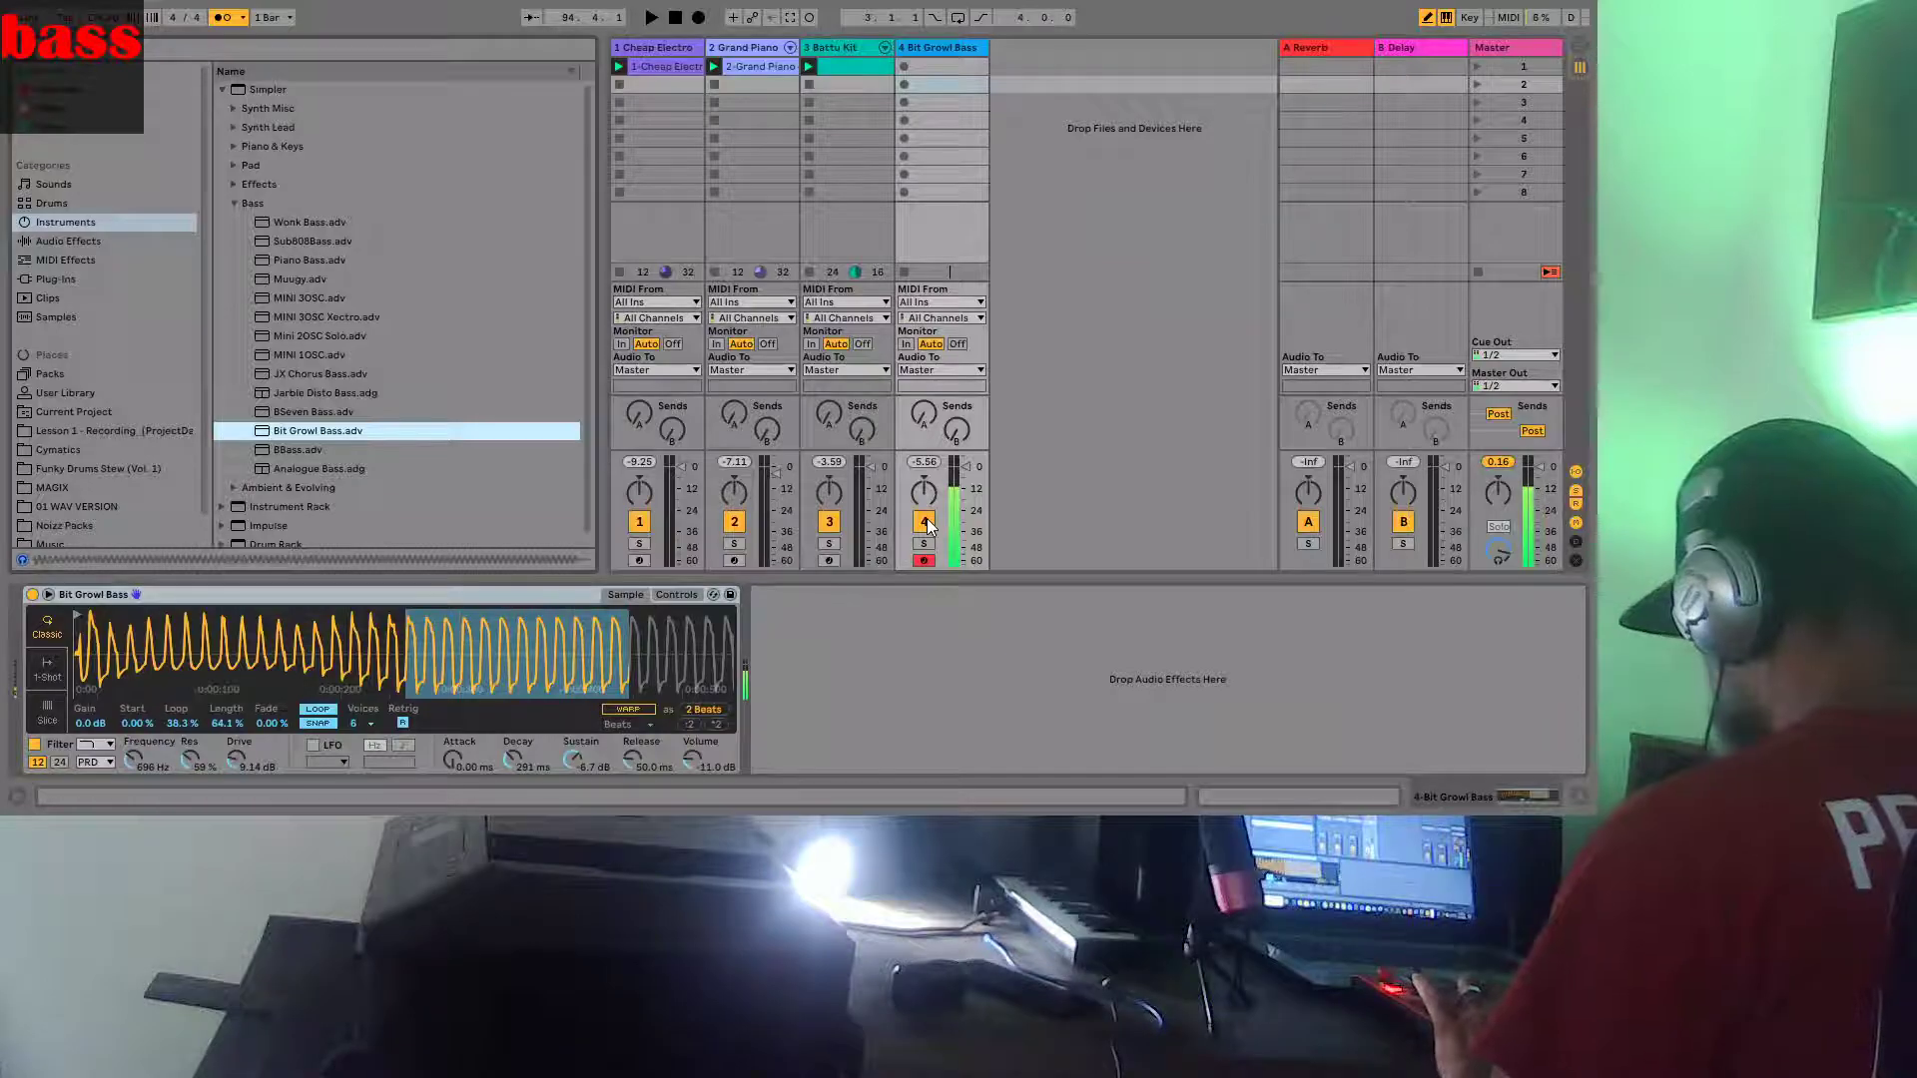
# Record a bass clip over the beat in the first slot of the Bit Growl Bass track and slightly lower the master volume
pyautogui.click(653, 17)
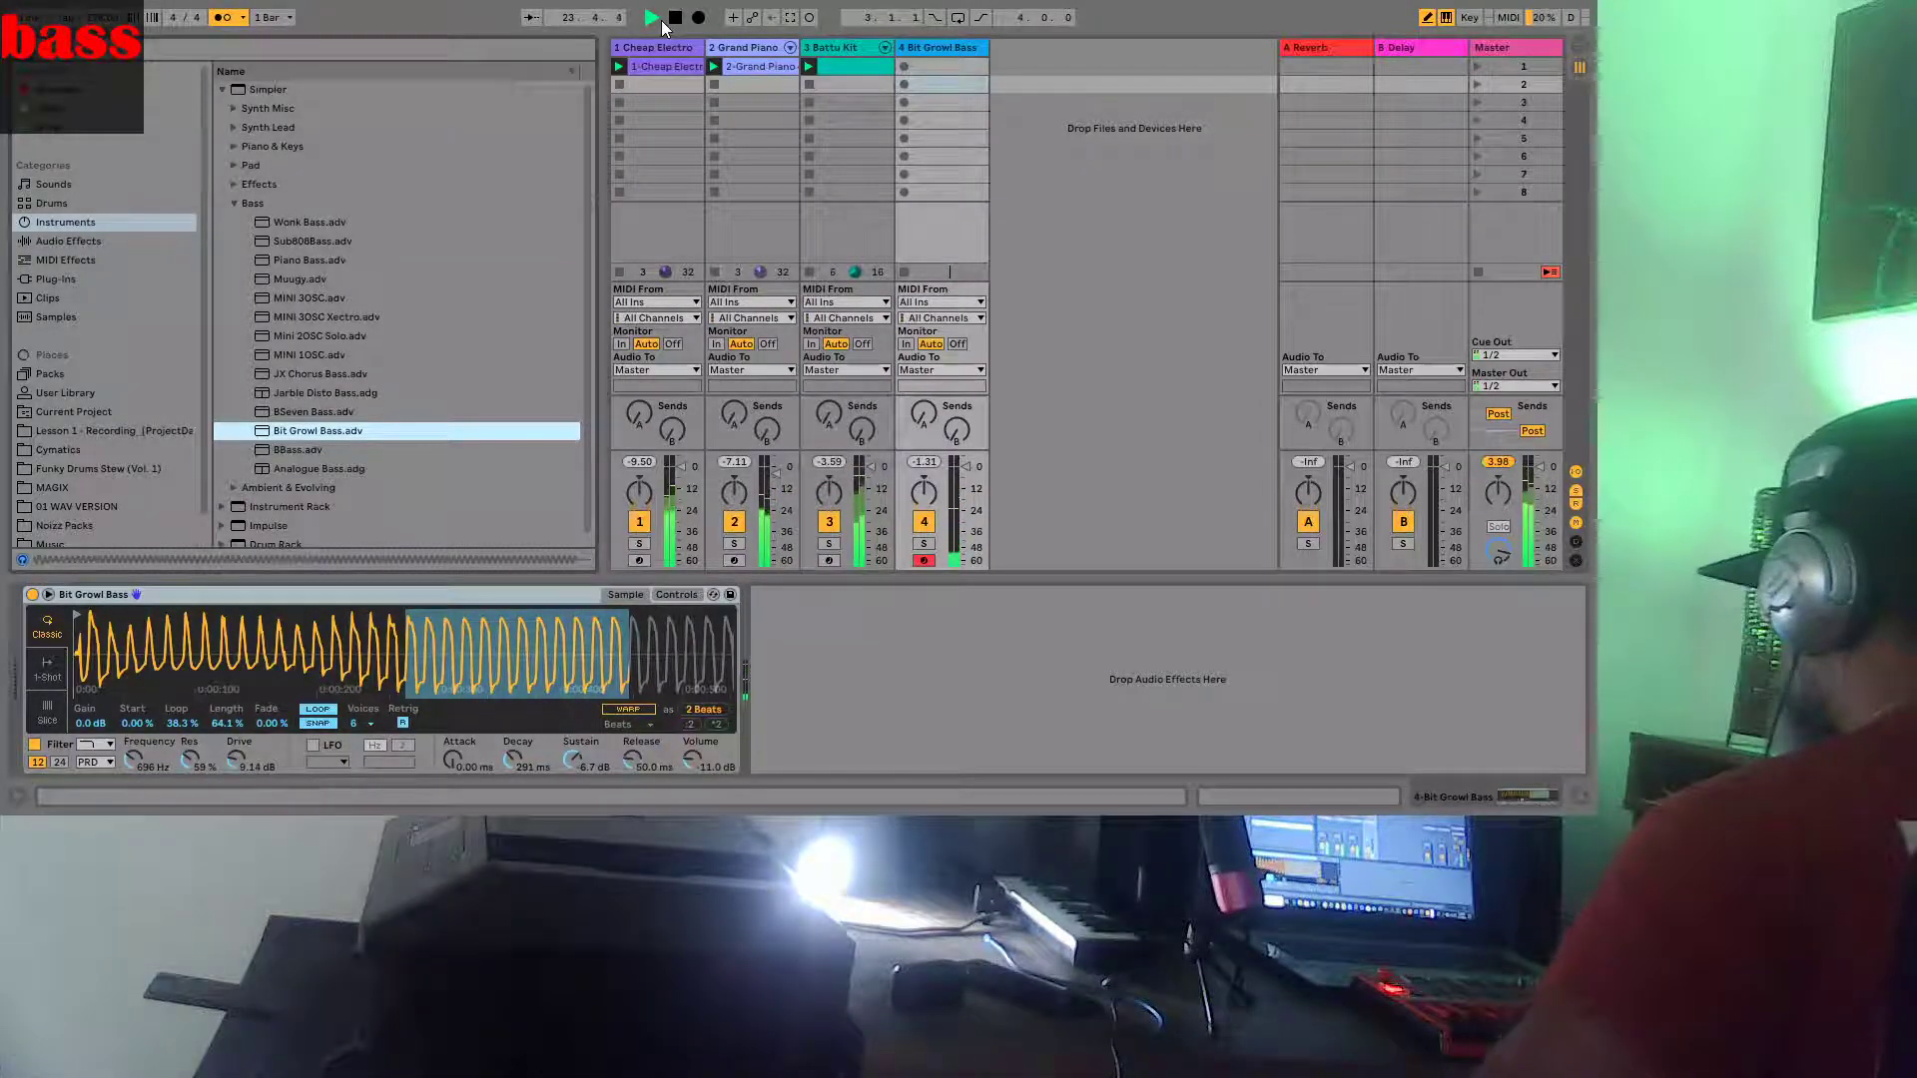
pyautogui.click(676, 18)
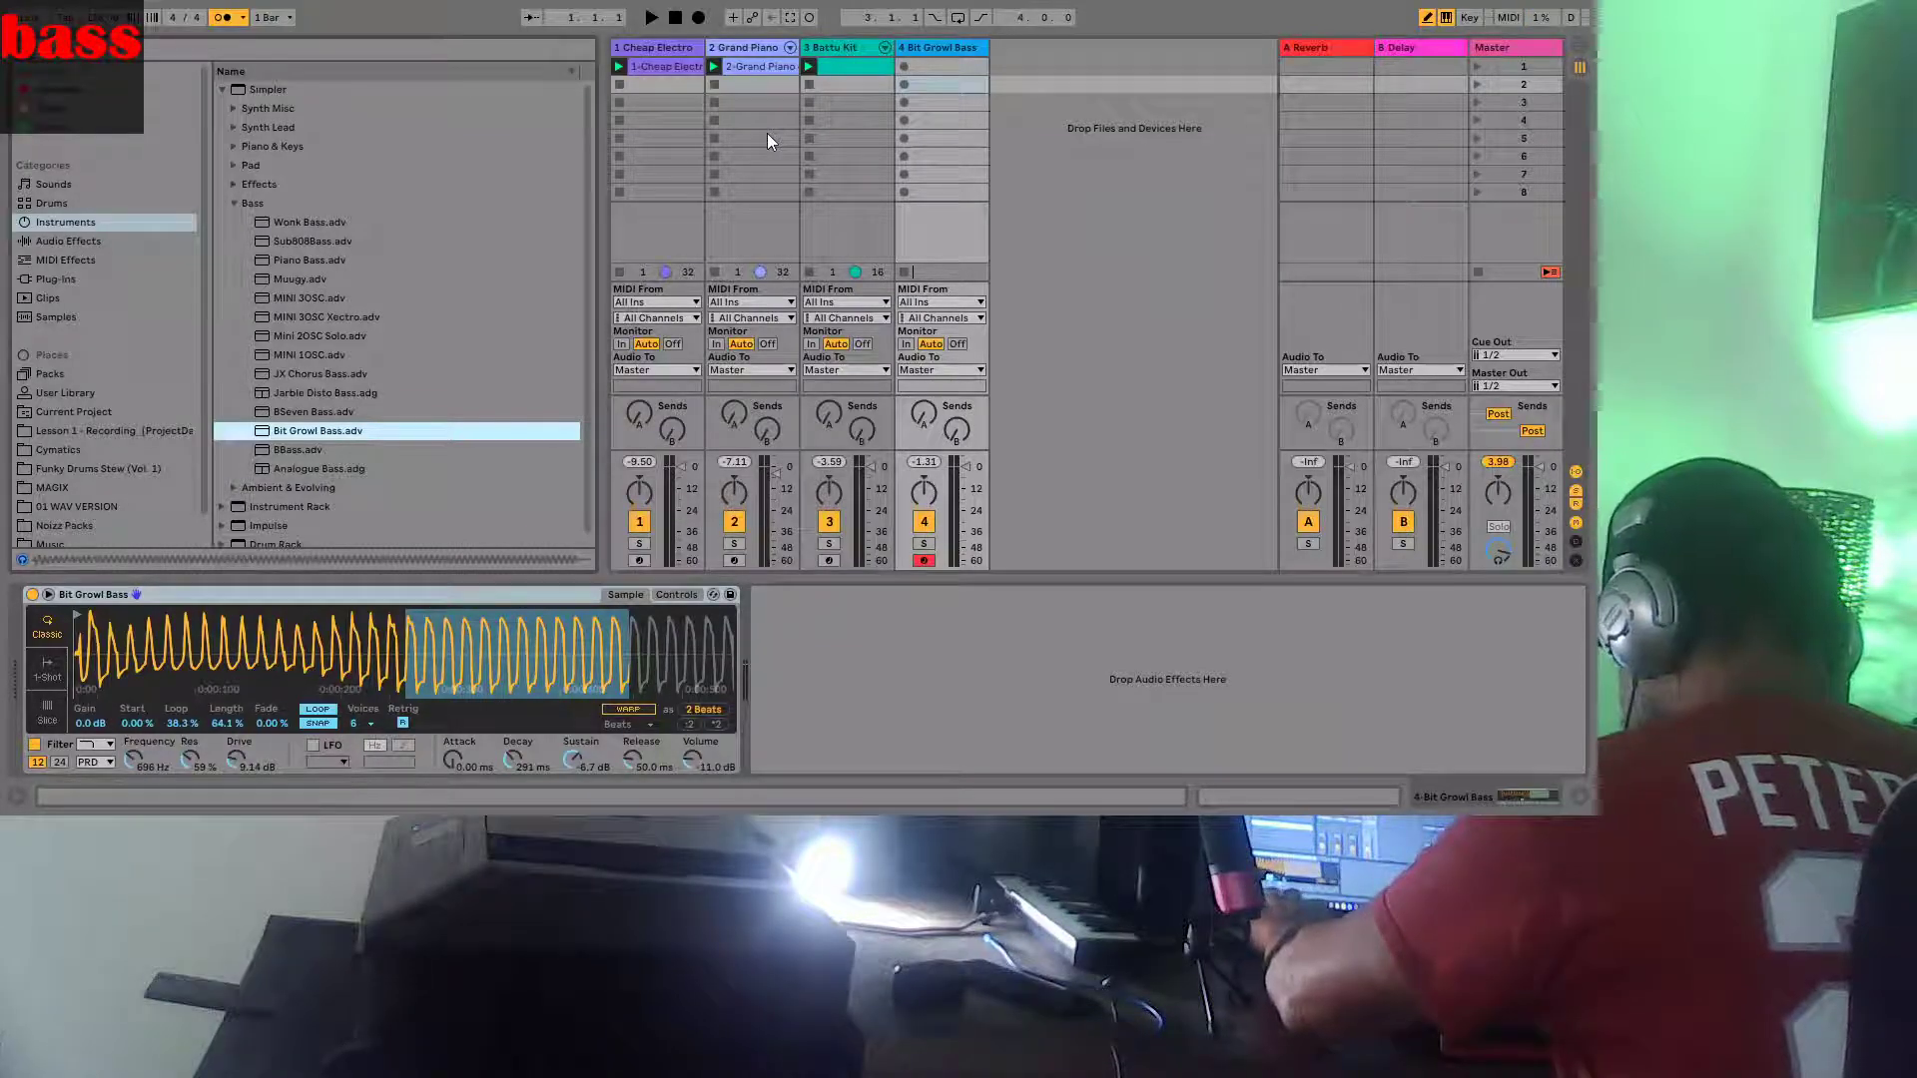
pyautogui.click(907, 67)
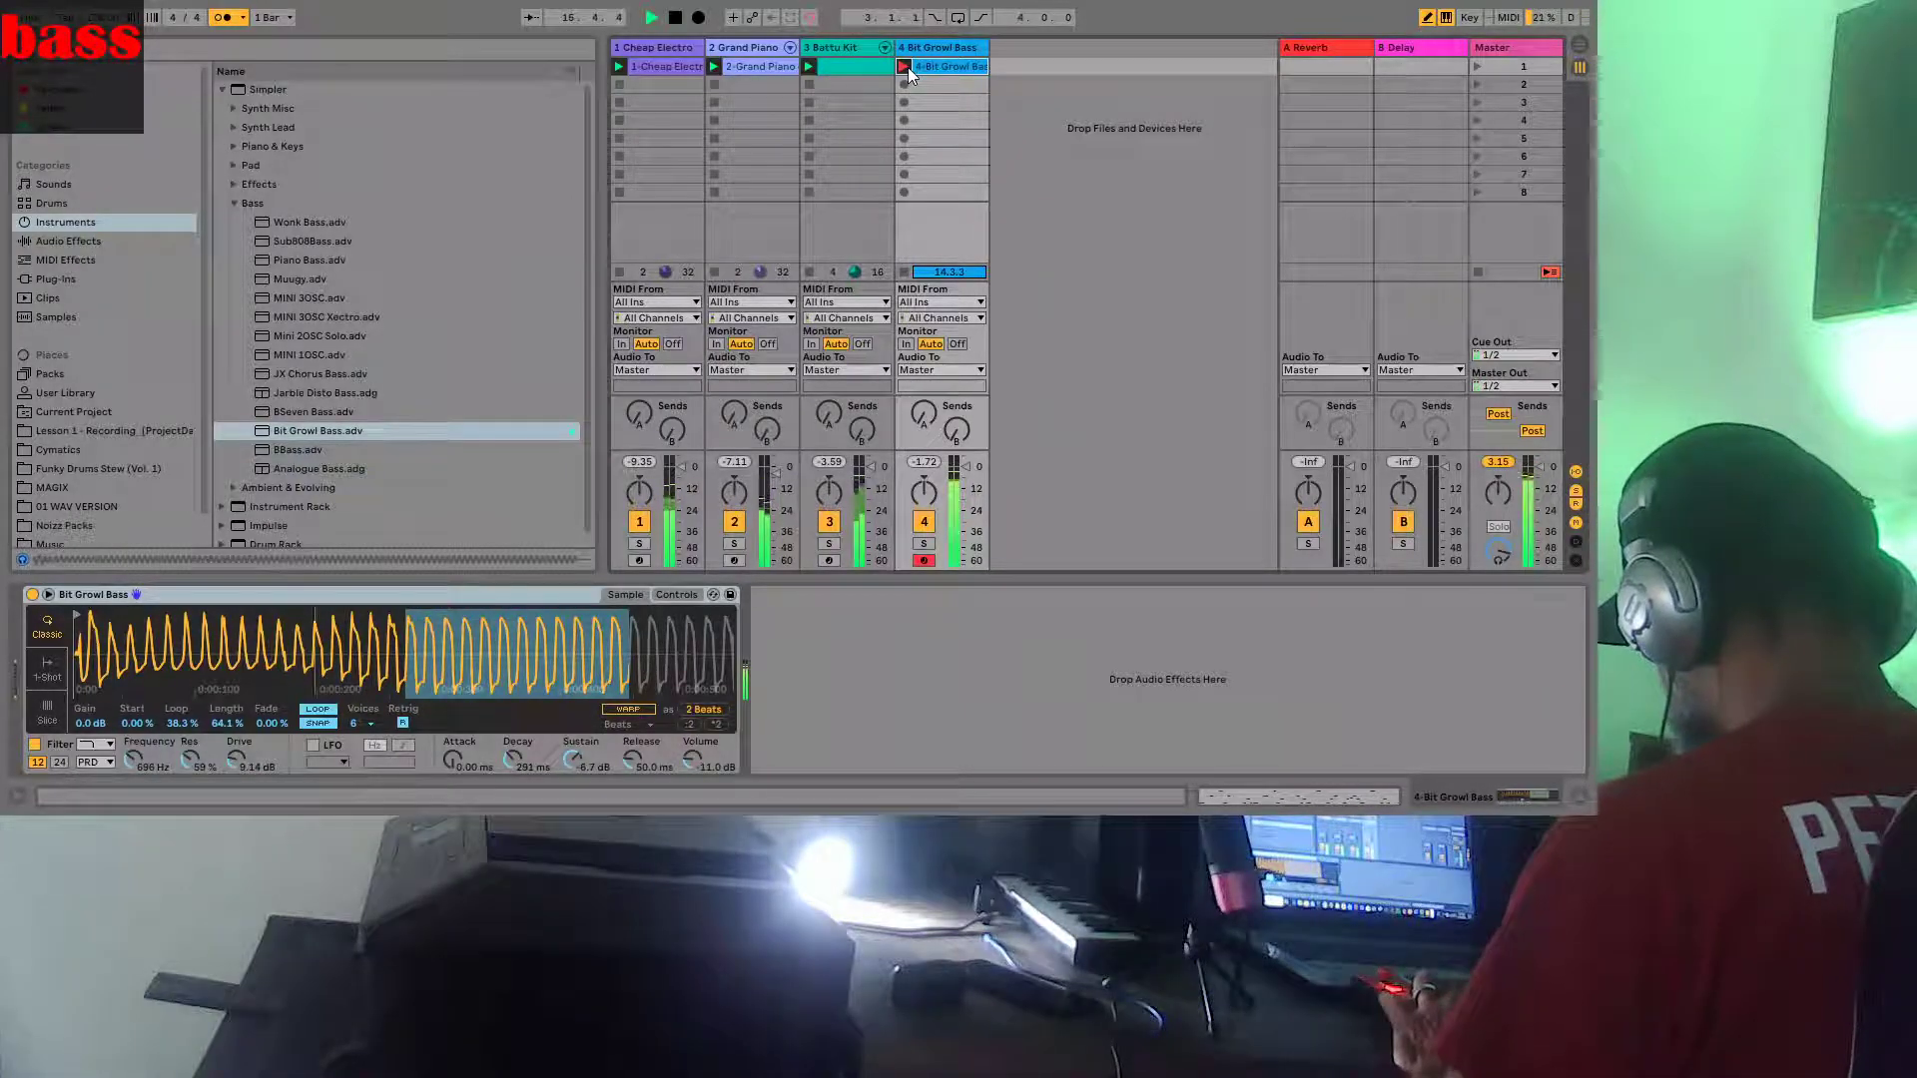
pyautogui.click(906, 67)
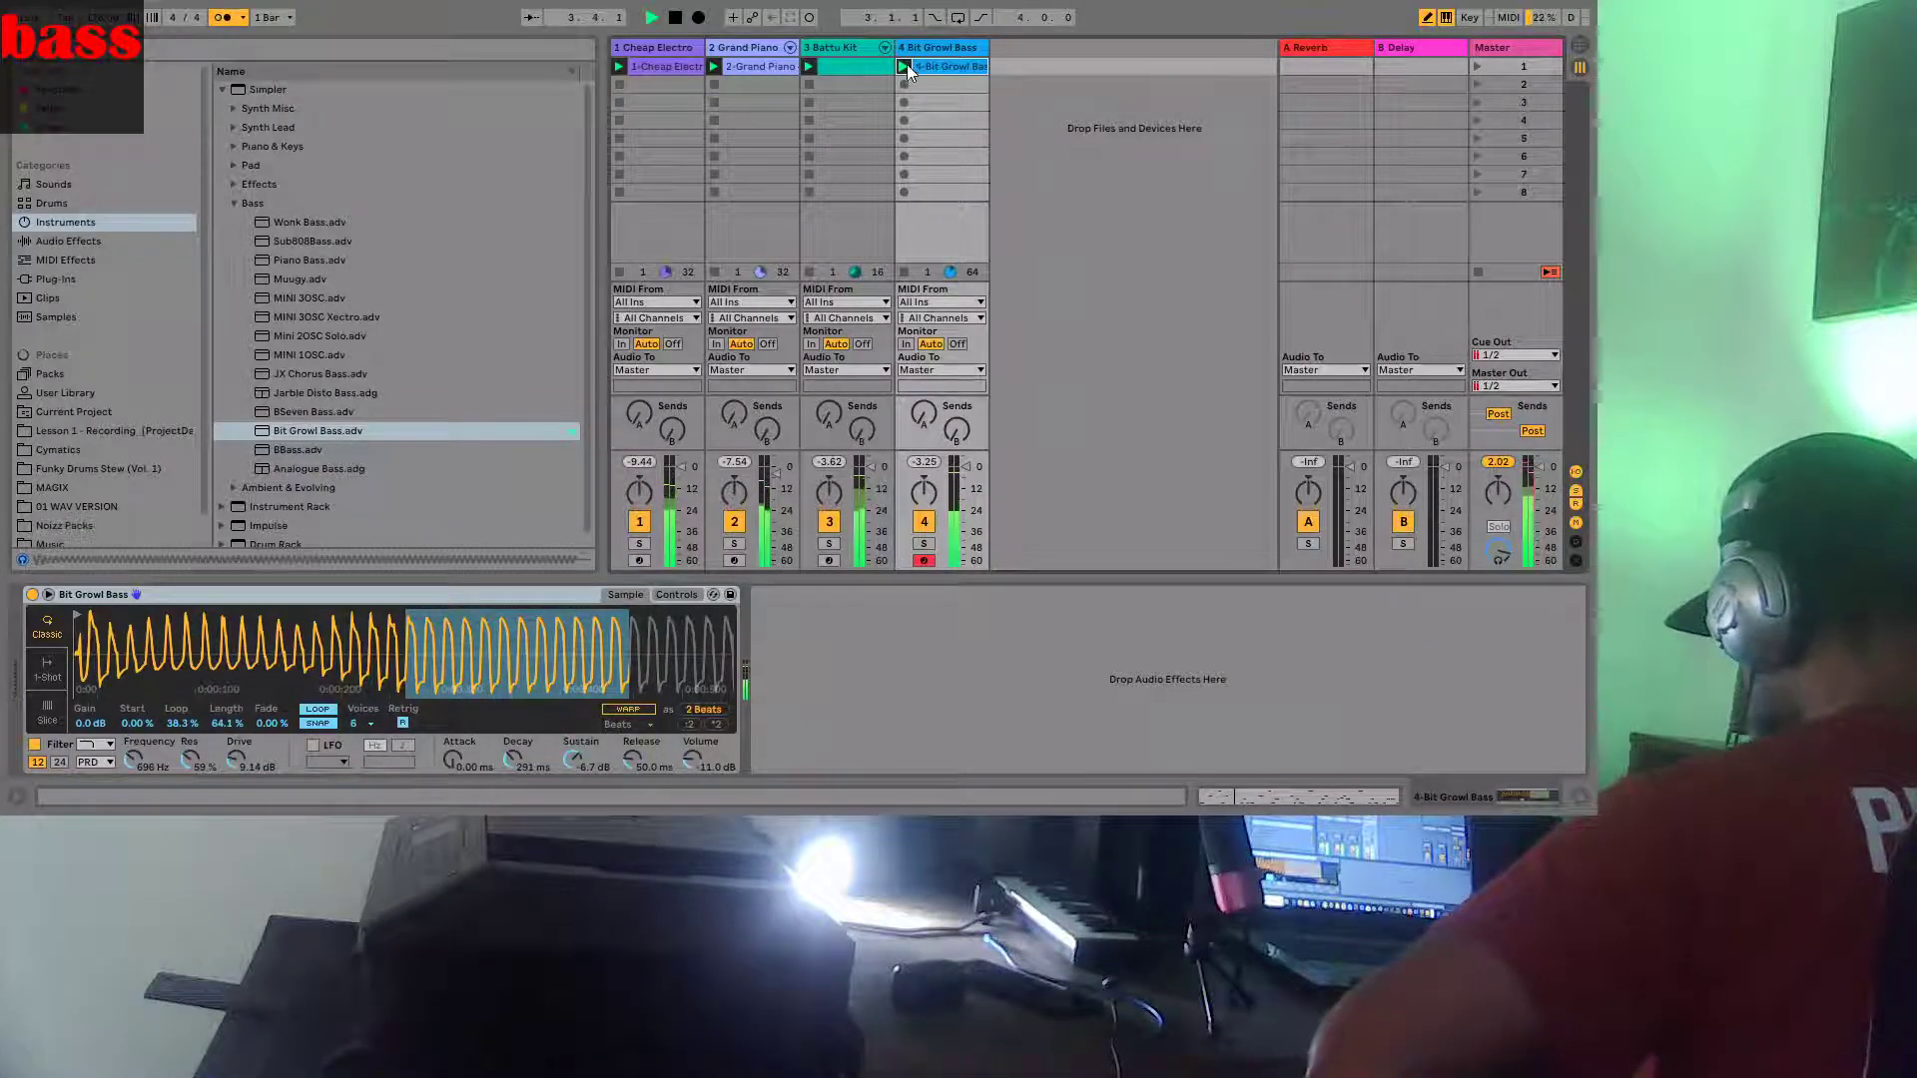
pyautogui.moveTo(1540, 469); pyautogui.dragTo(1539, 475)
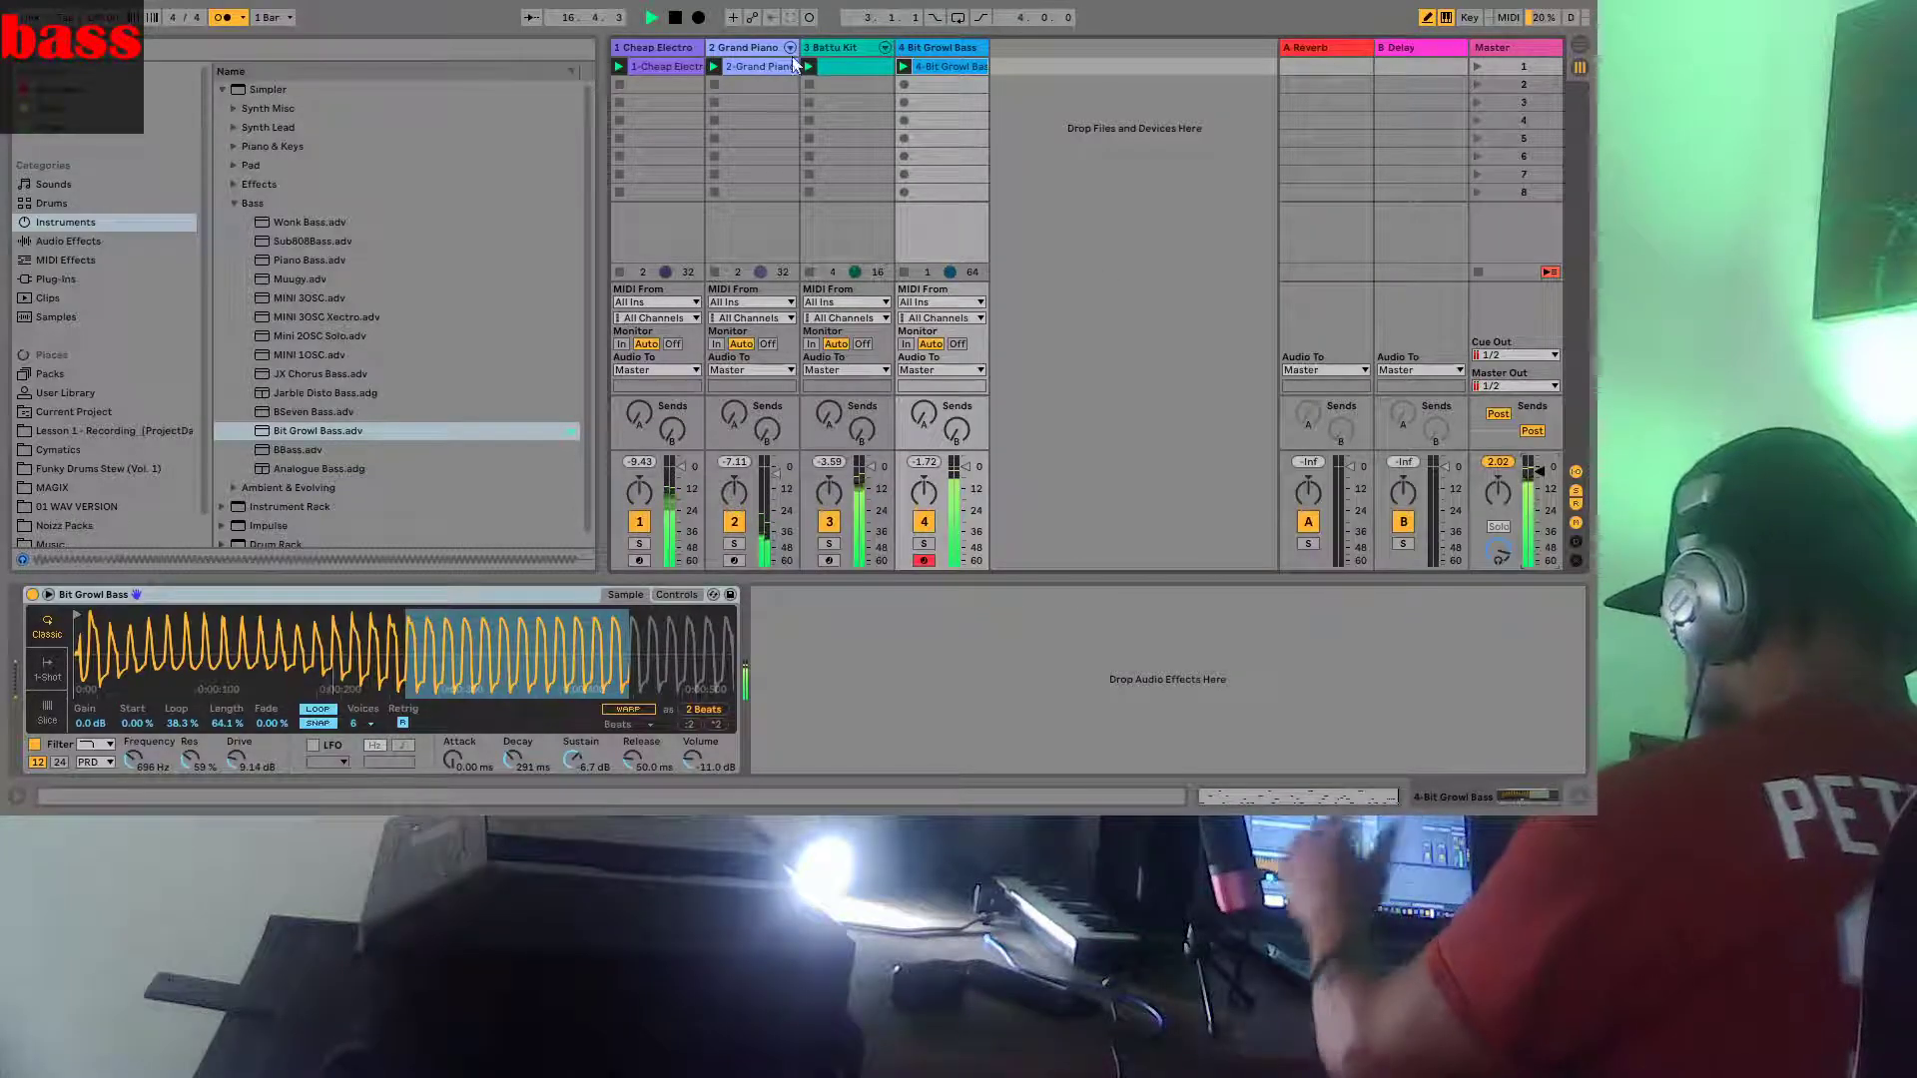
pyautogui.press('space')
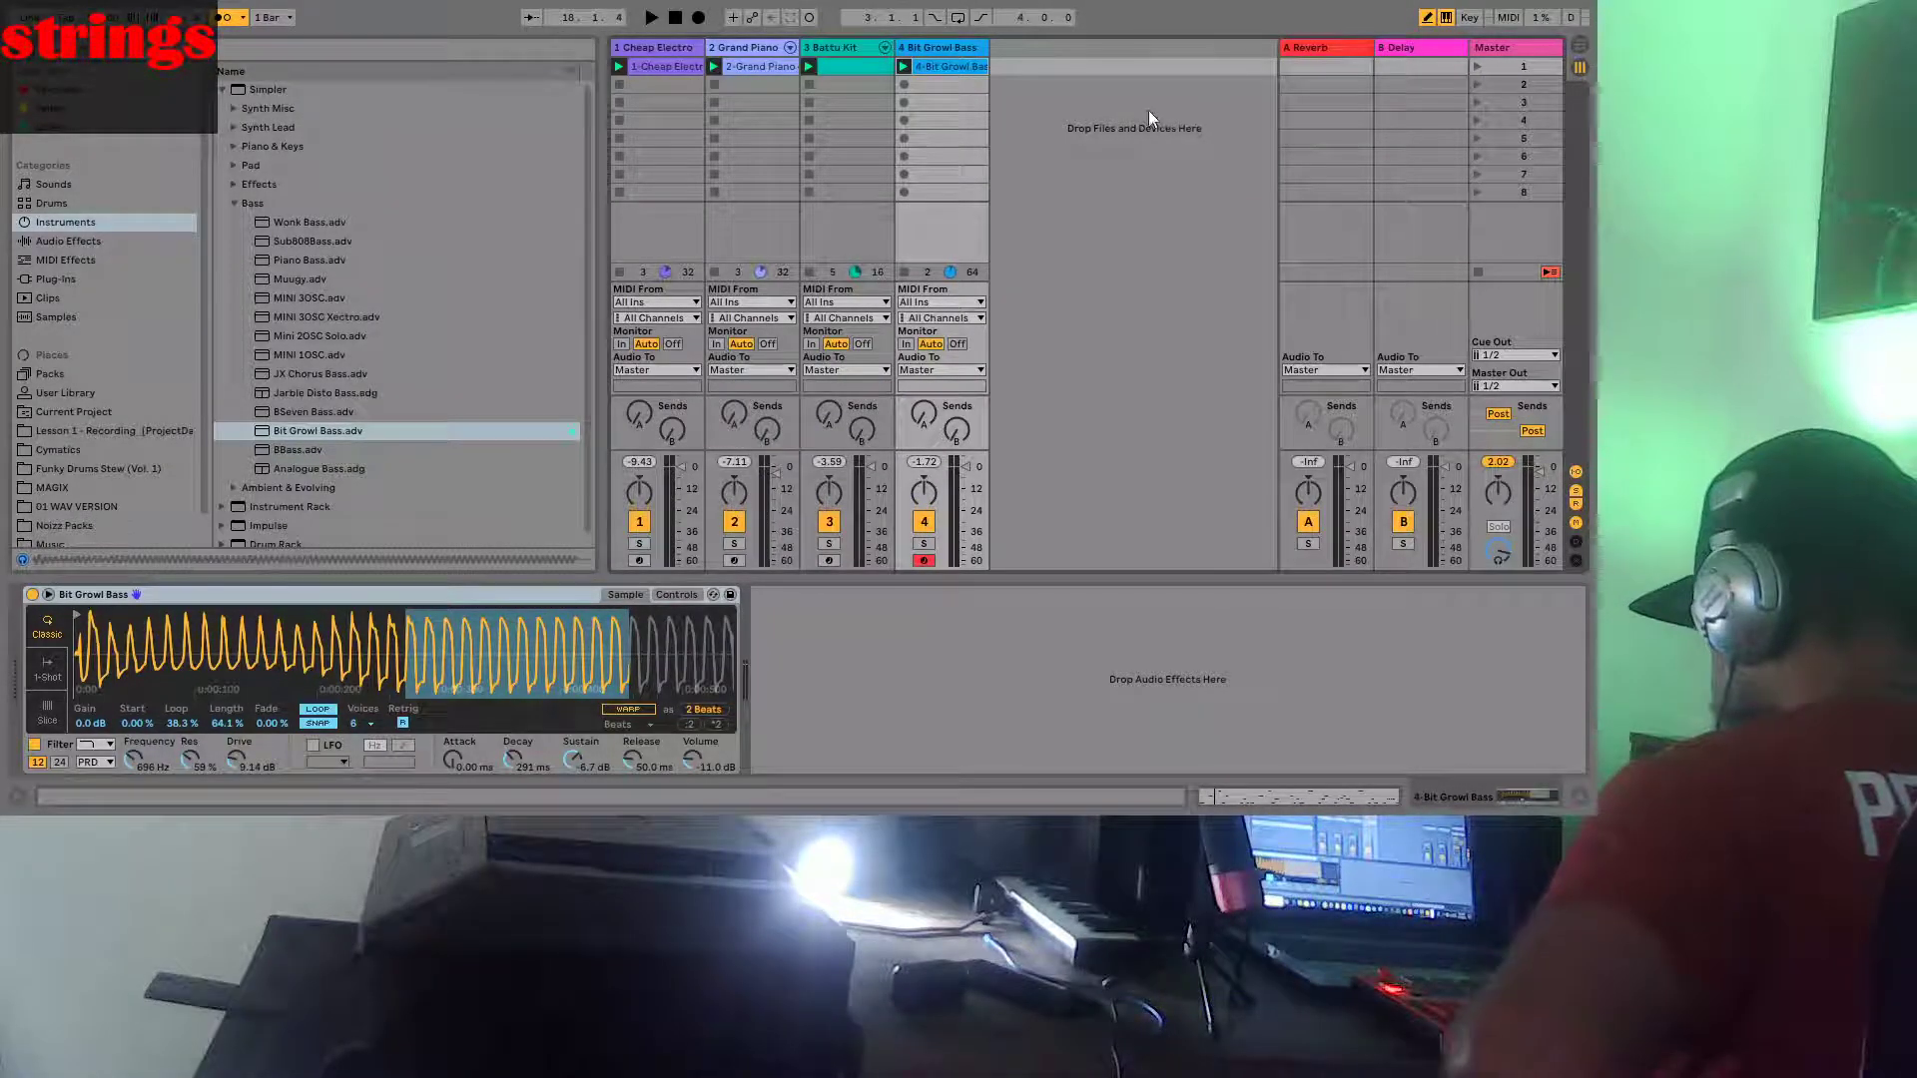
# Add a new MIDI track after the Bit Growl Bass track and arm it for recording
pyautogui.click(1068, 146)
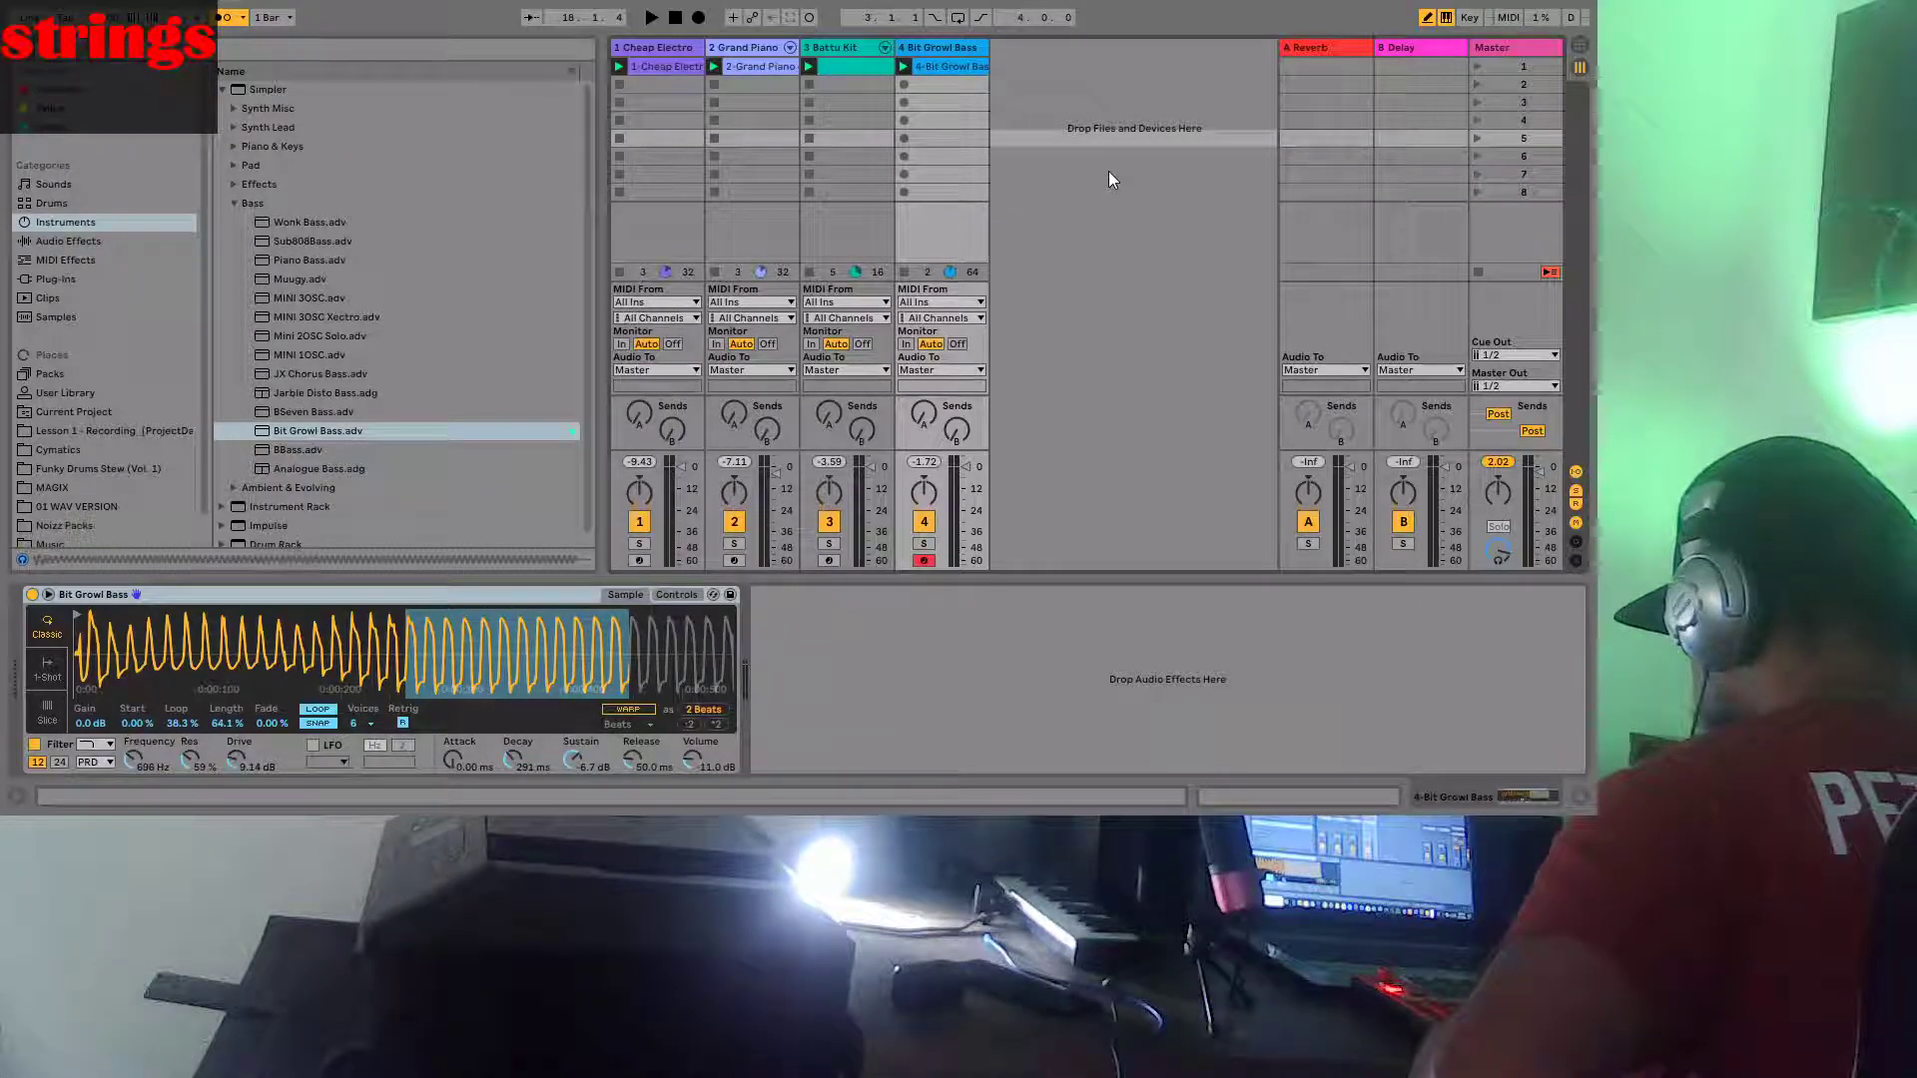
pyautogui.hotkey('ctrl', 'shift', 't')
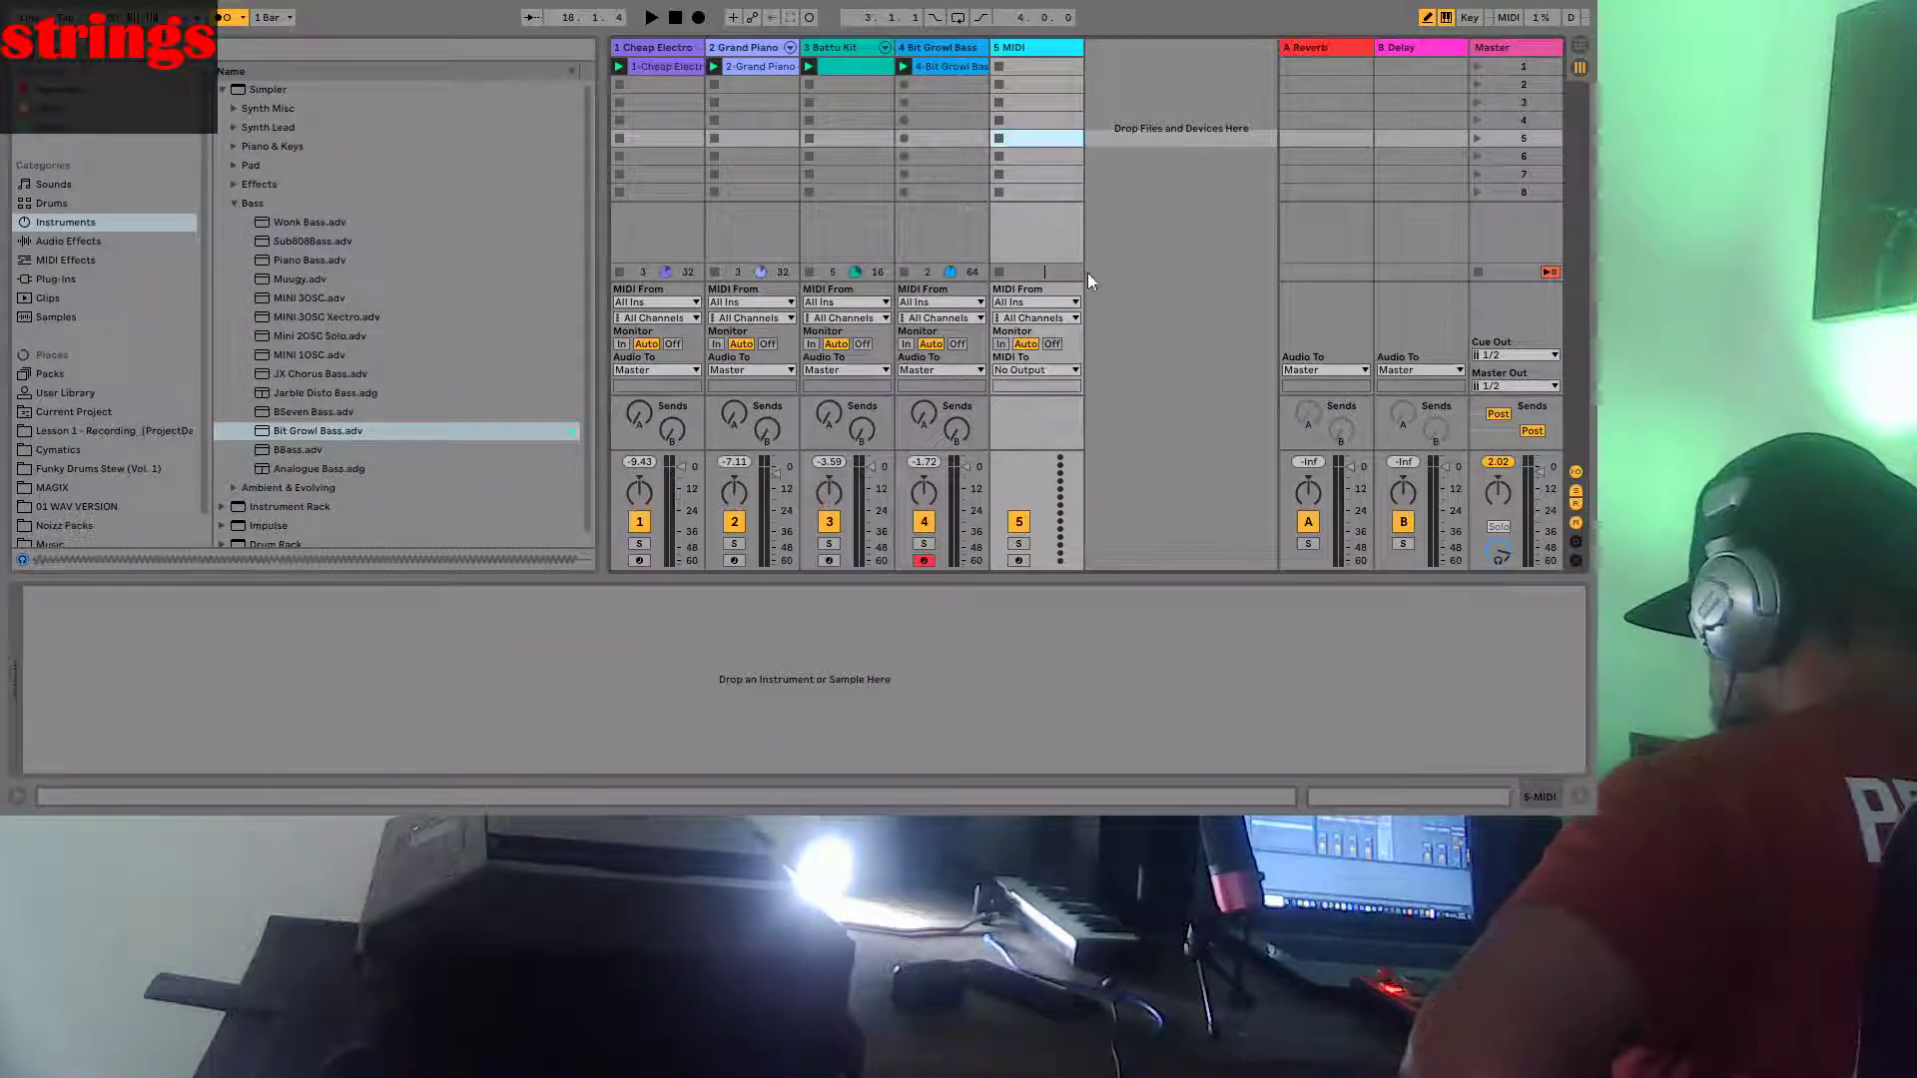
pyautogui.click(1019, 561)
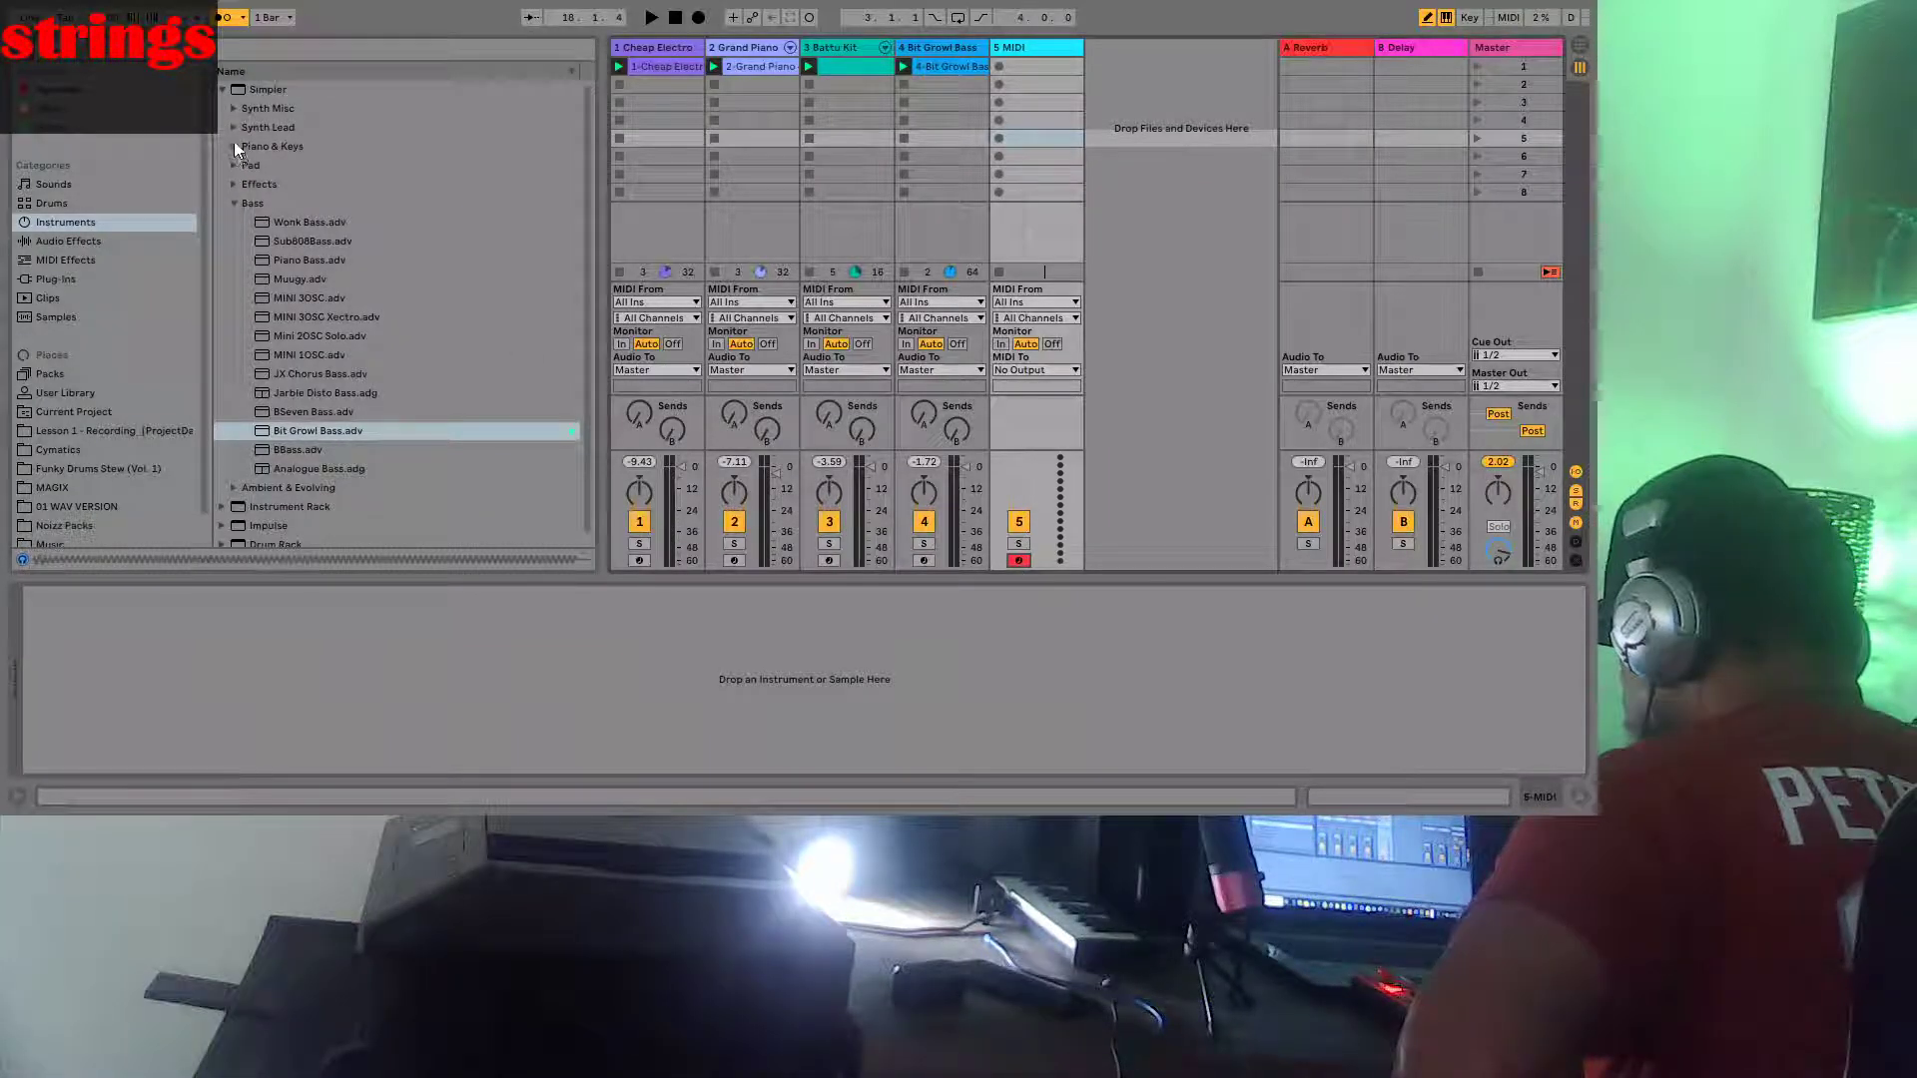
# Audition the Instrument Rack's Strings presets, including Rotaviolin, Off World Strings, M Tron Strings, Jarble Tweeze Strings and It Happened One Night Strings
pyautogui.click(222, 504)
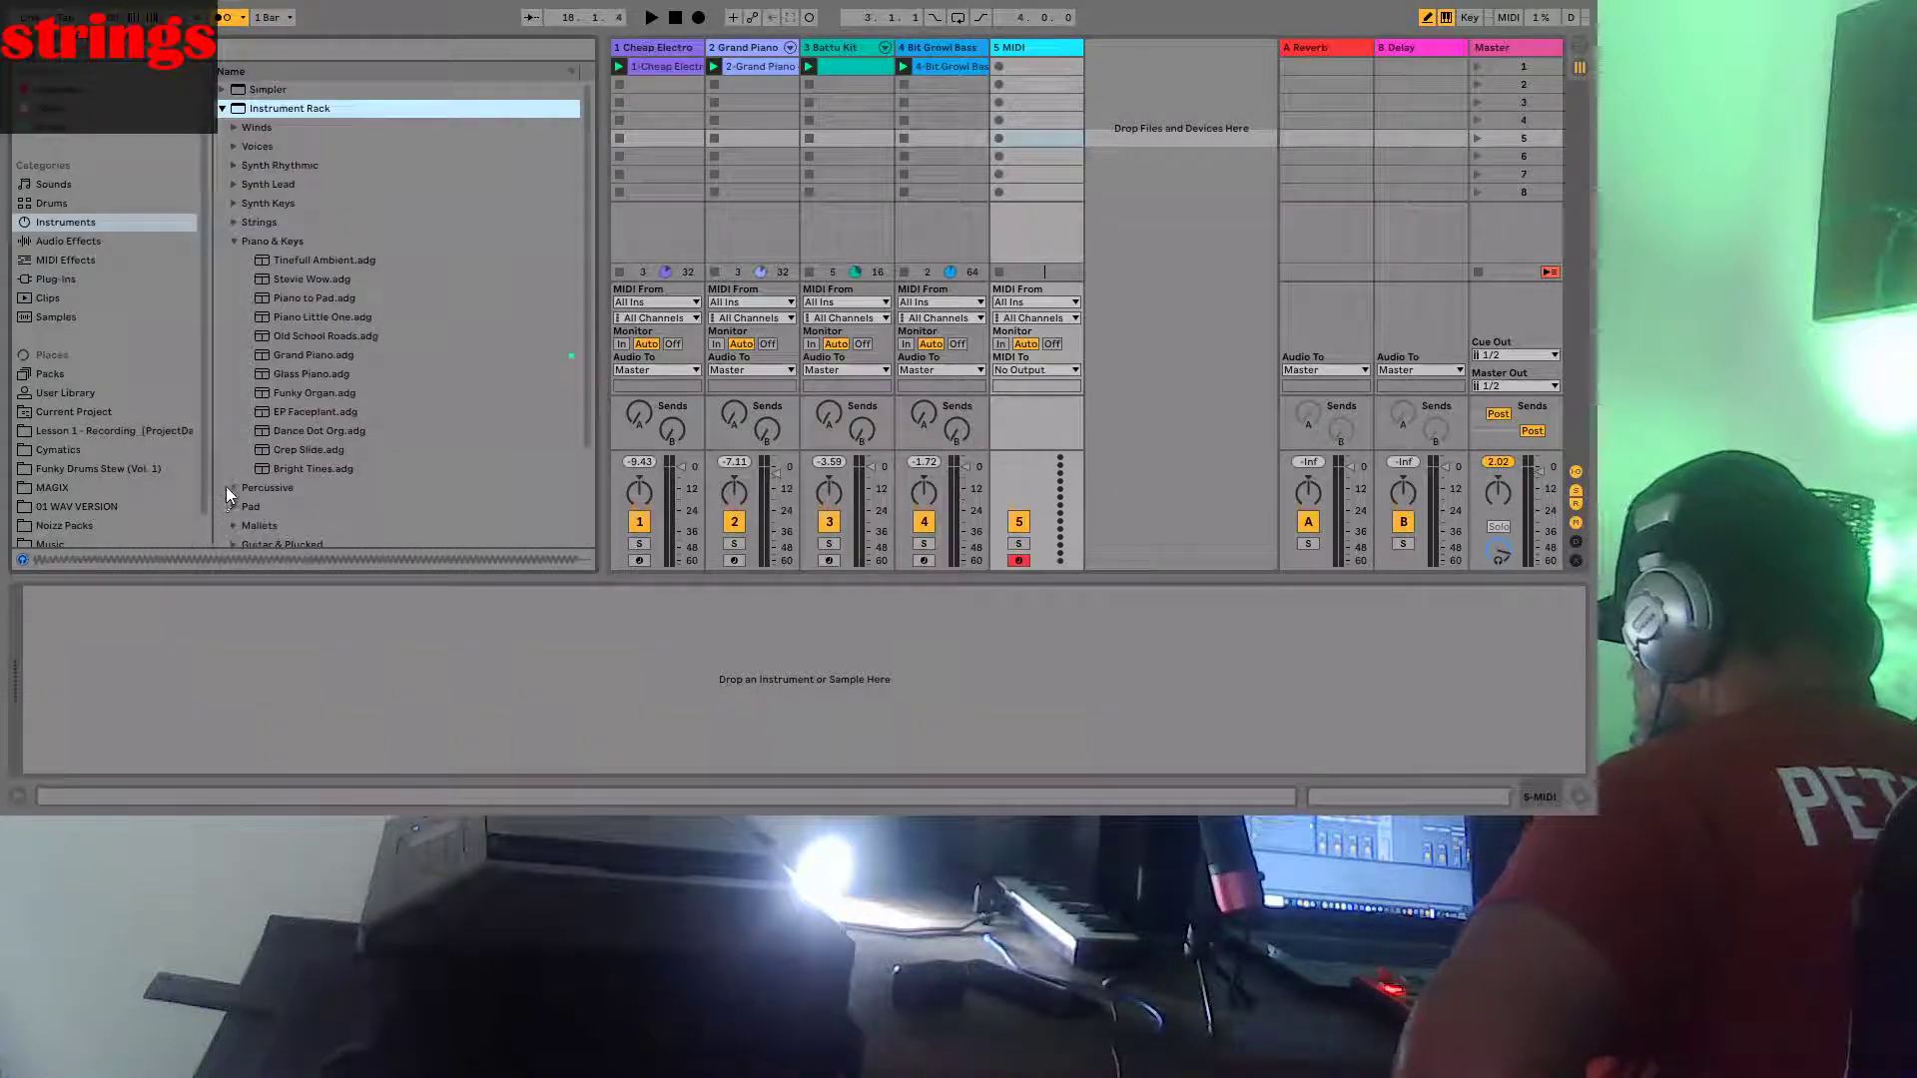
pyautogui.click(237, 223)
pyautogui.click(301, 243)
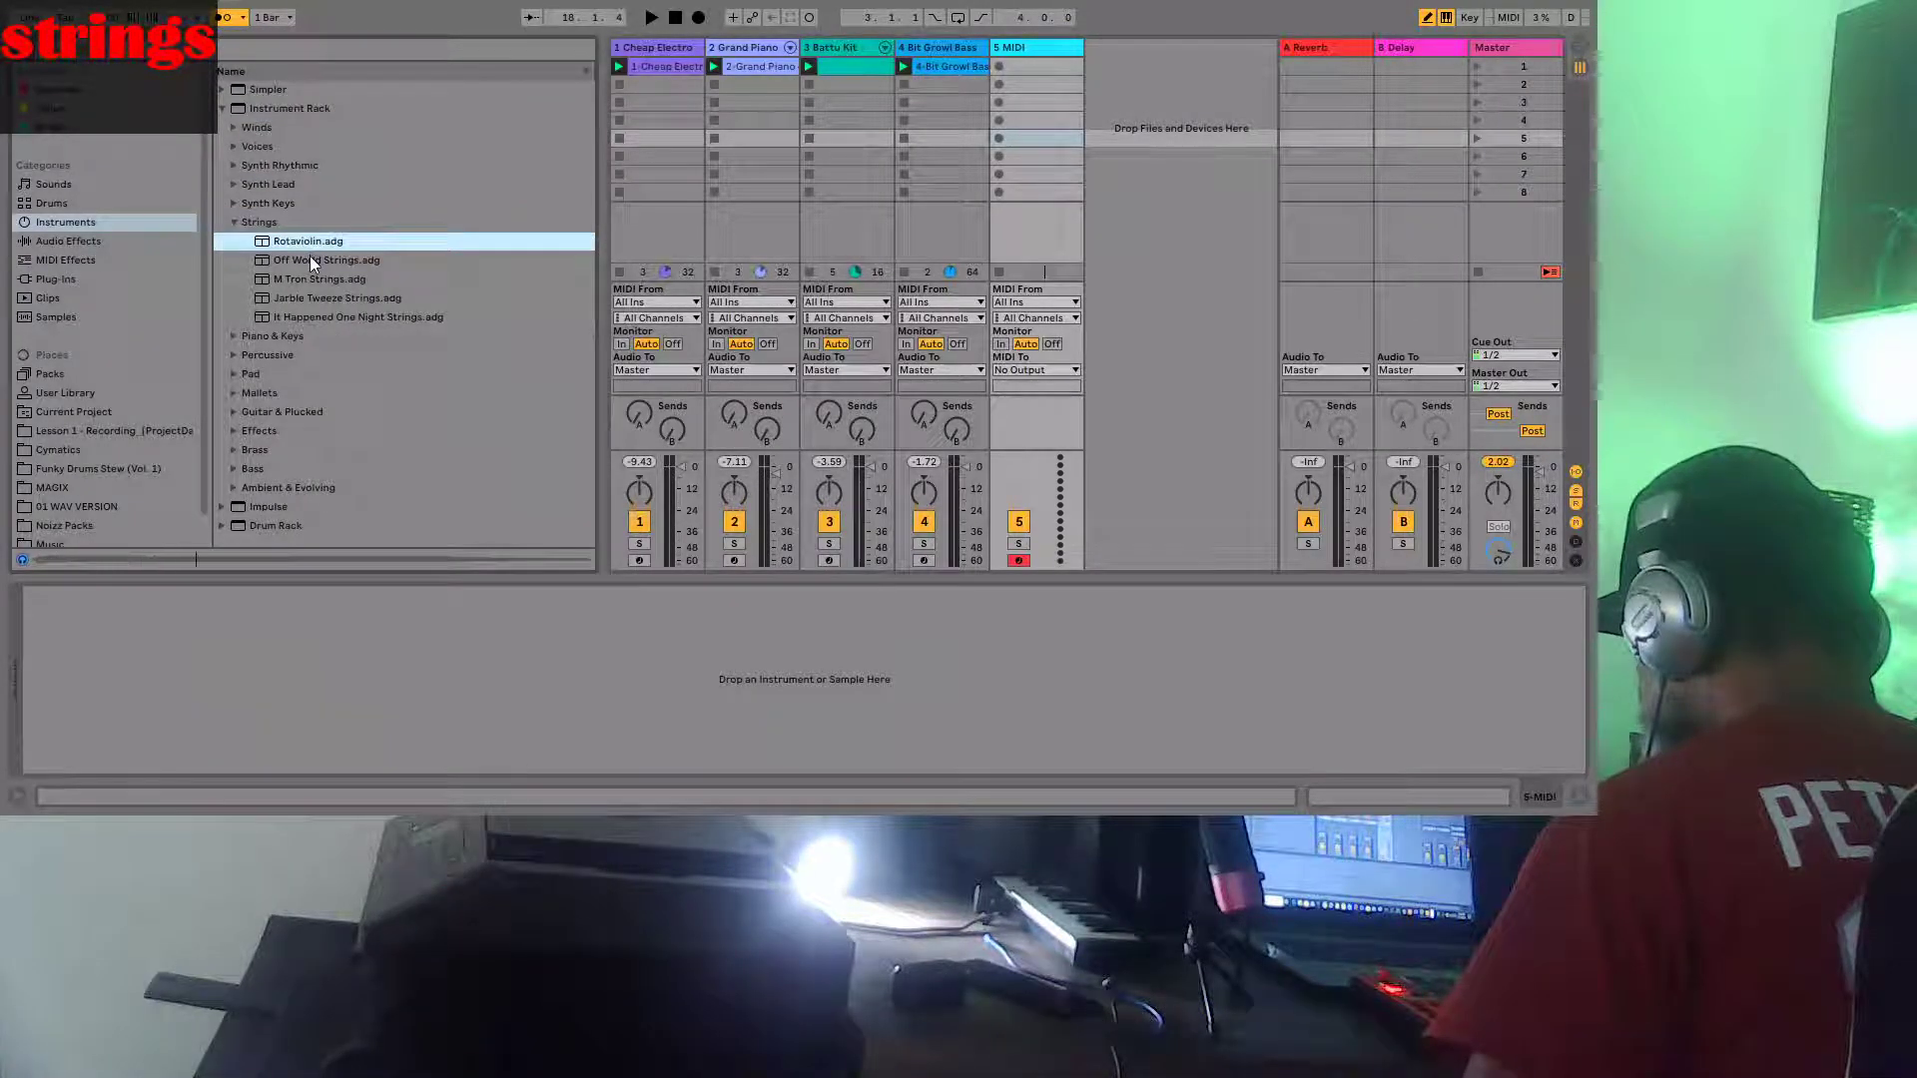
pyautogui.click(309, 255)
pyautogui.click(336, 280)
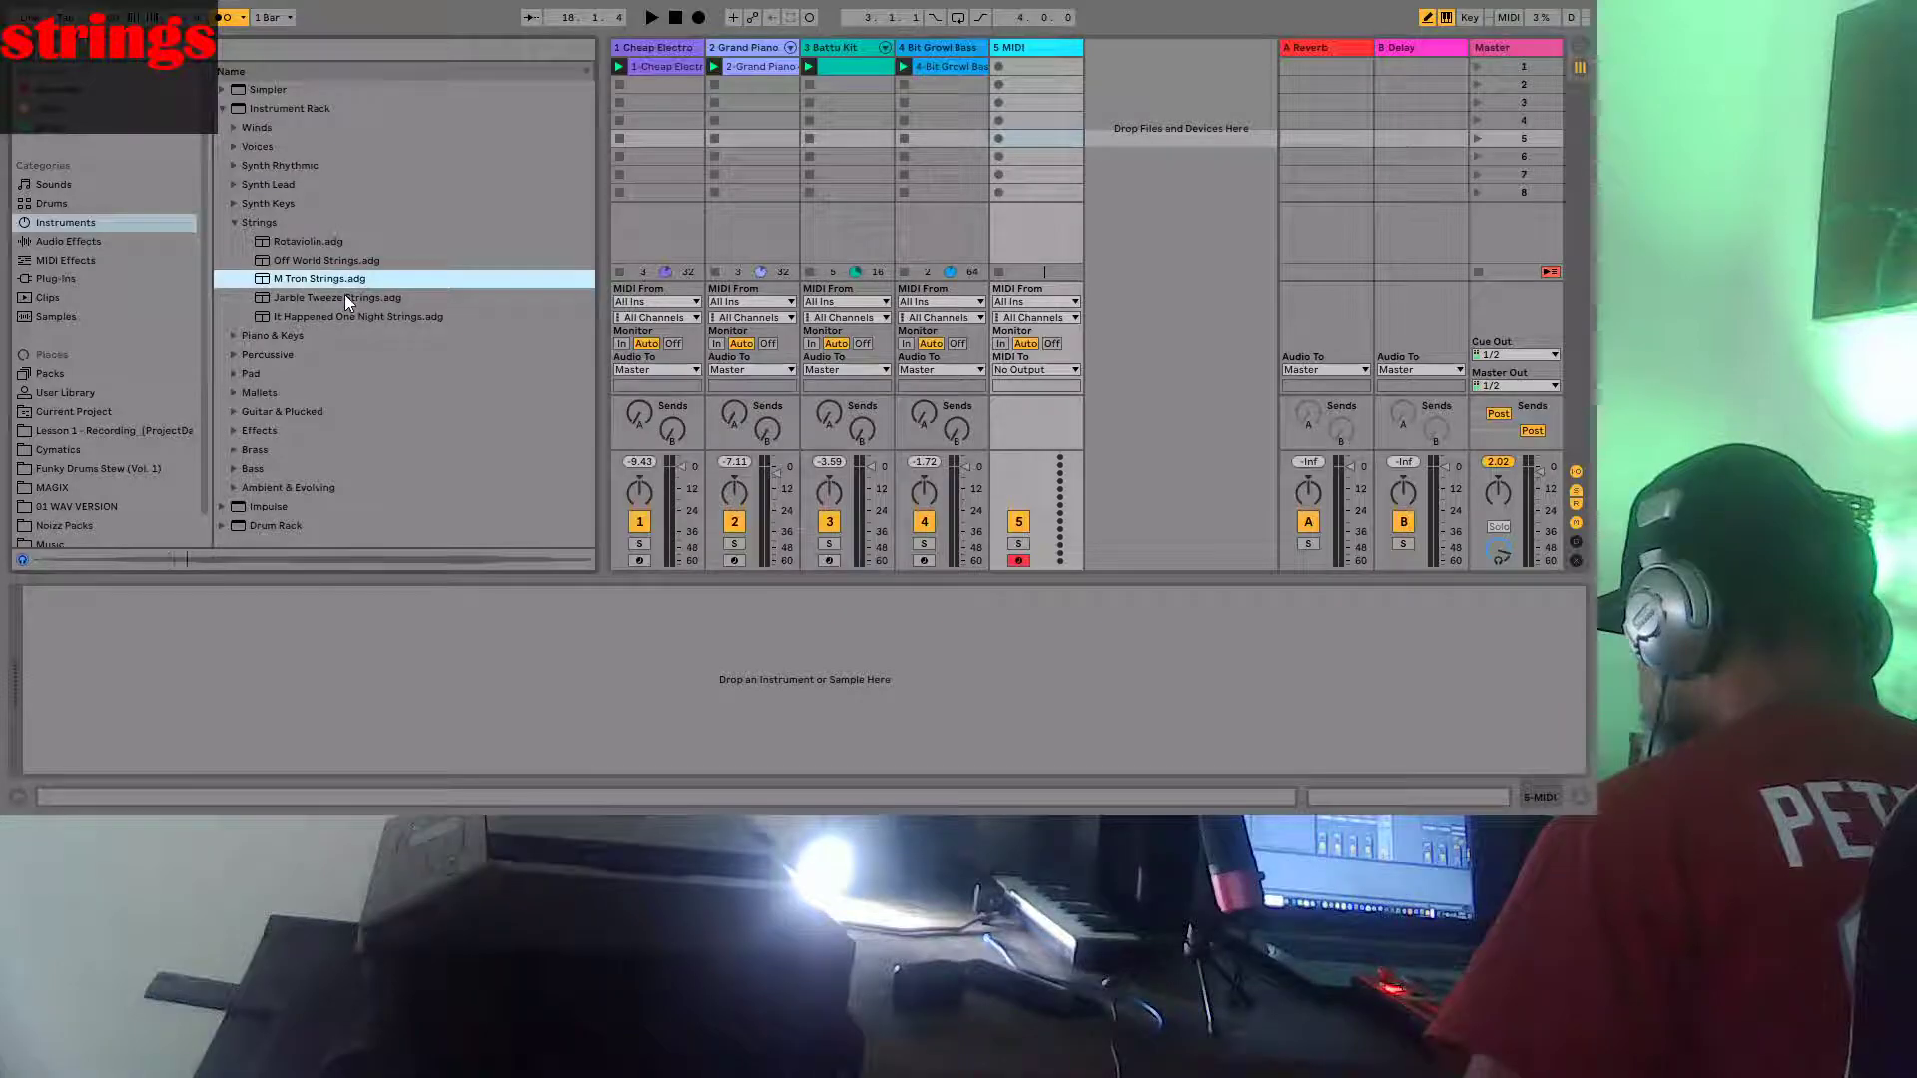
pyautogui.click(346, 298)
pyautogui.click(351, 315)
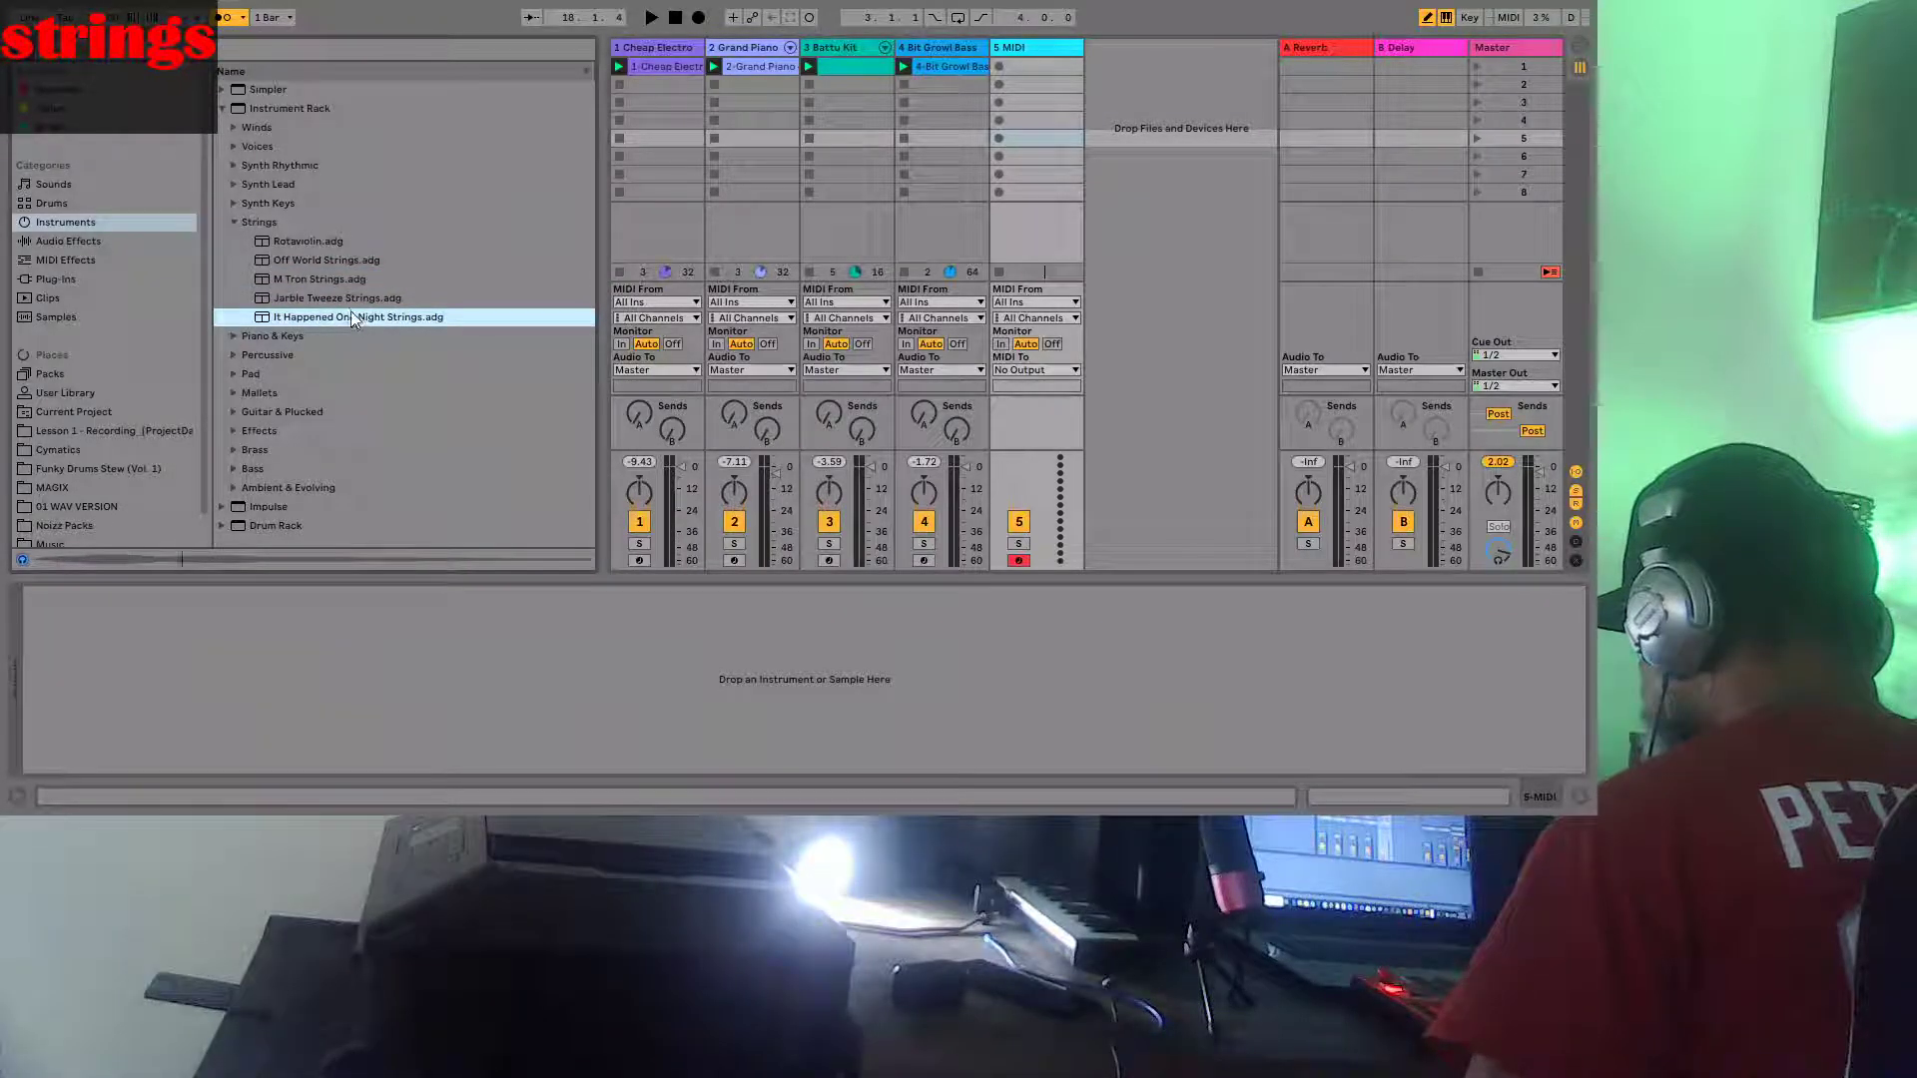
# Audition the Instrument Rack's Voices presets, including Vocosyn, Spacious Choir and Fairness Act Choir, and load DigiNoise Choir onto the new MIDI track
pyautogui.click(254, 146)
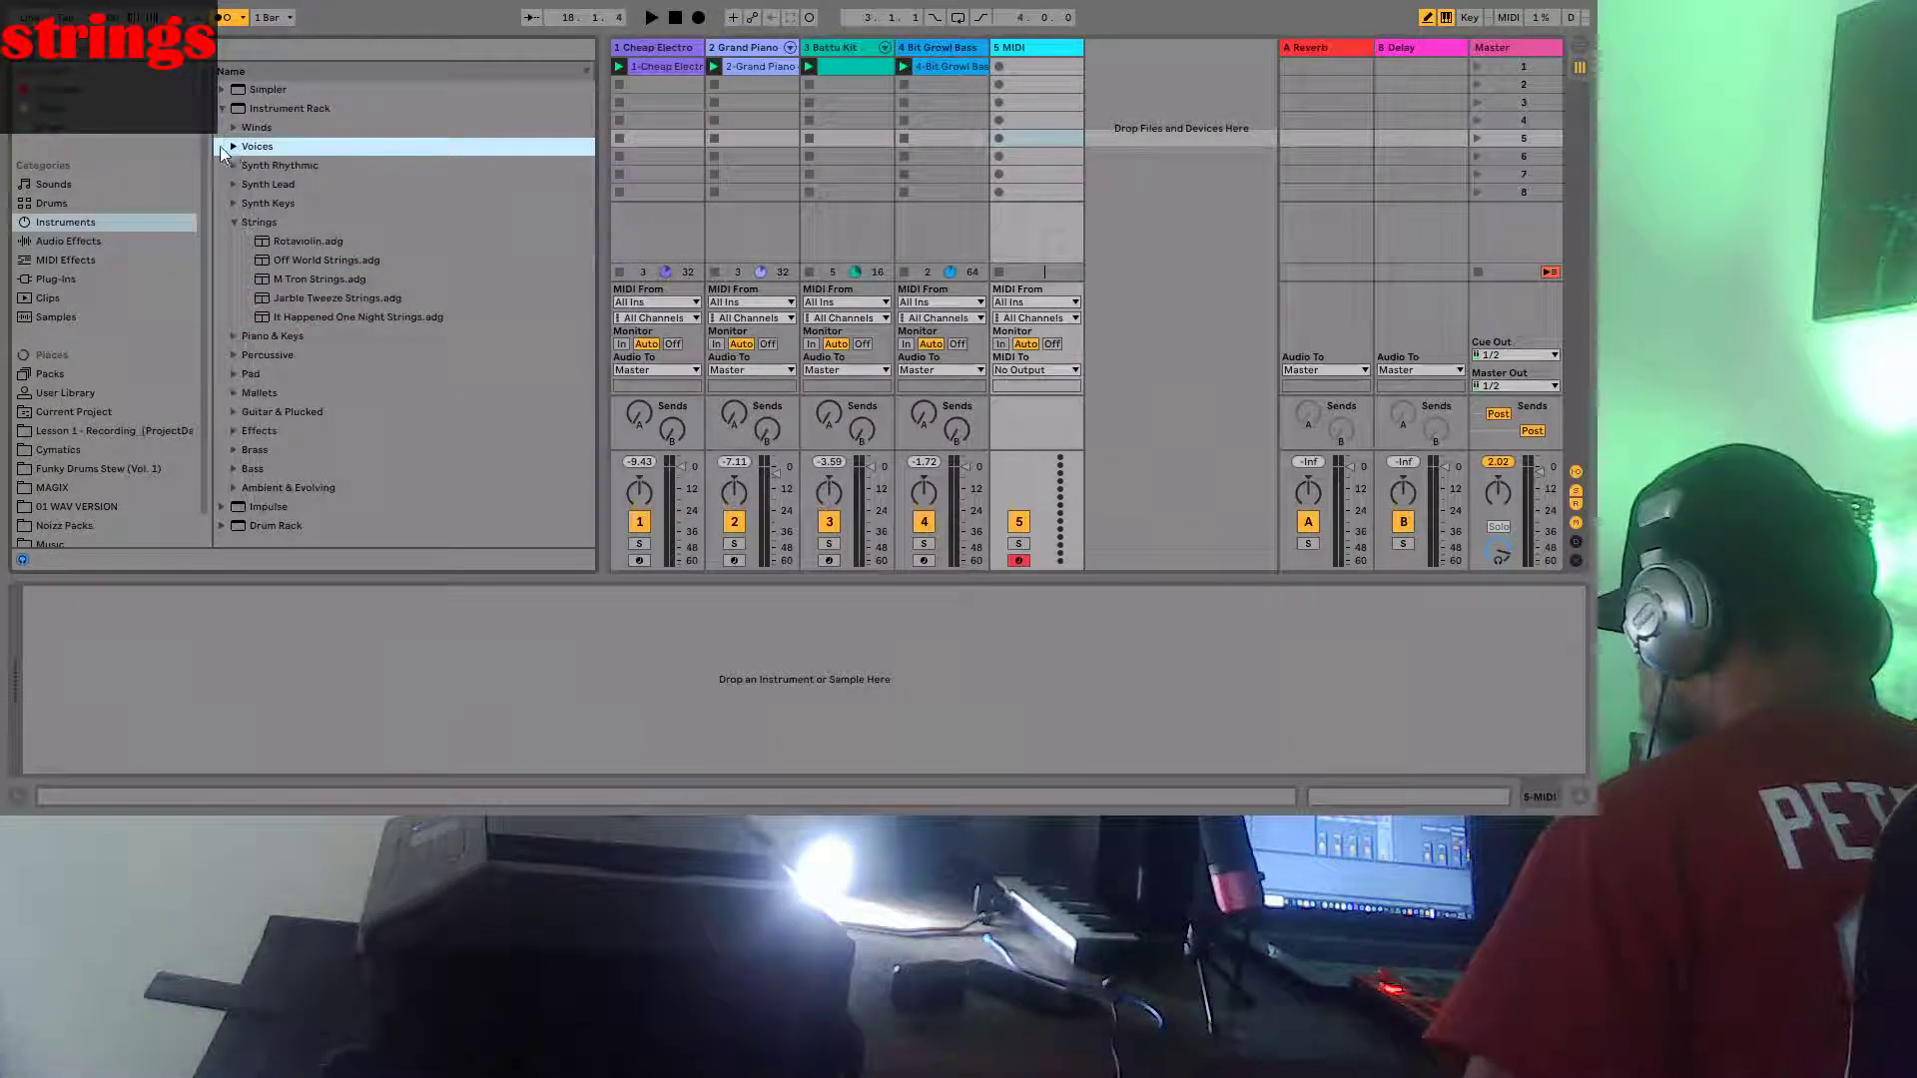
pyautogui.click(232, 145)
pyautogui.click(280, 164)
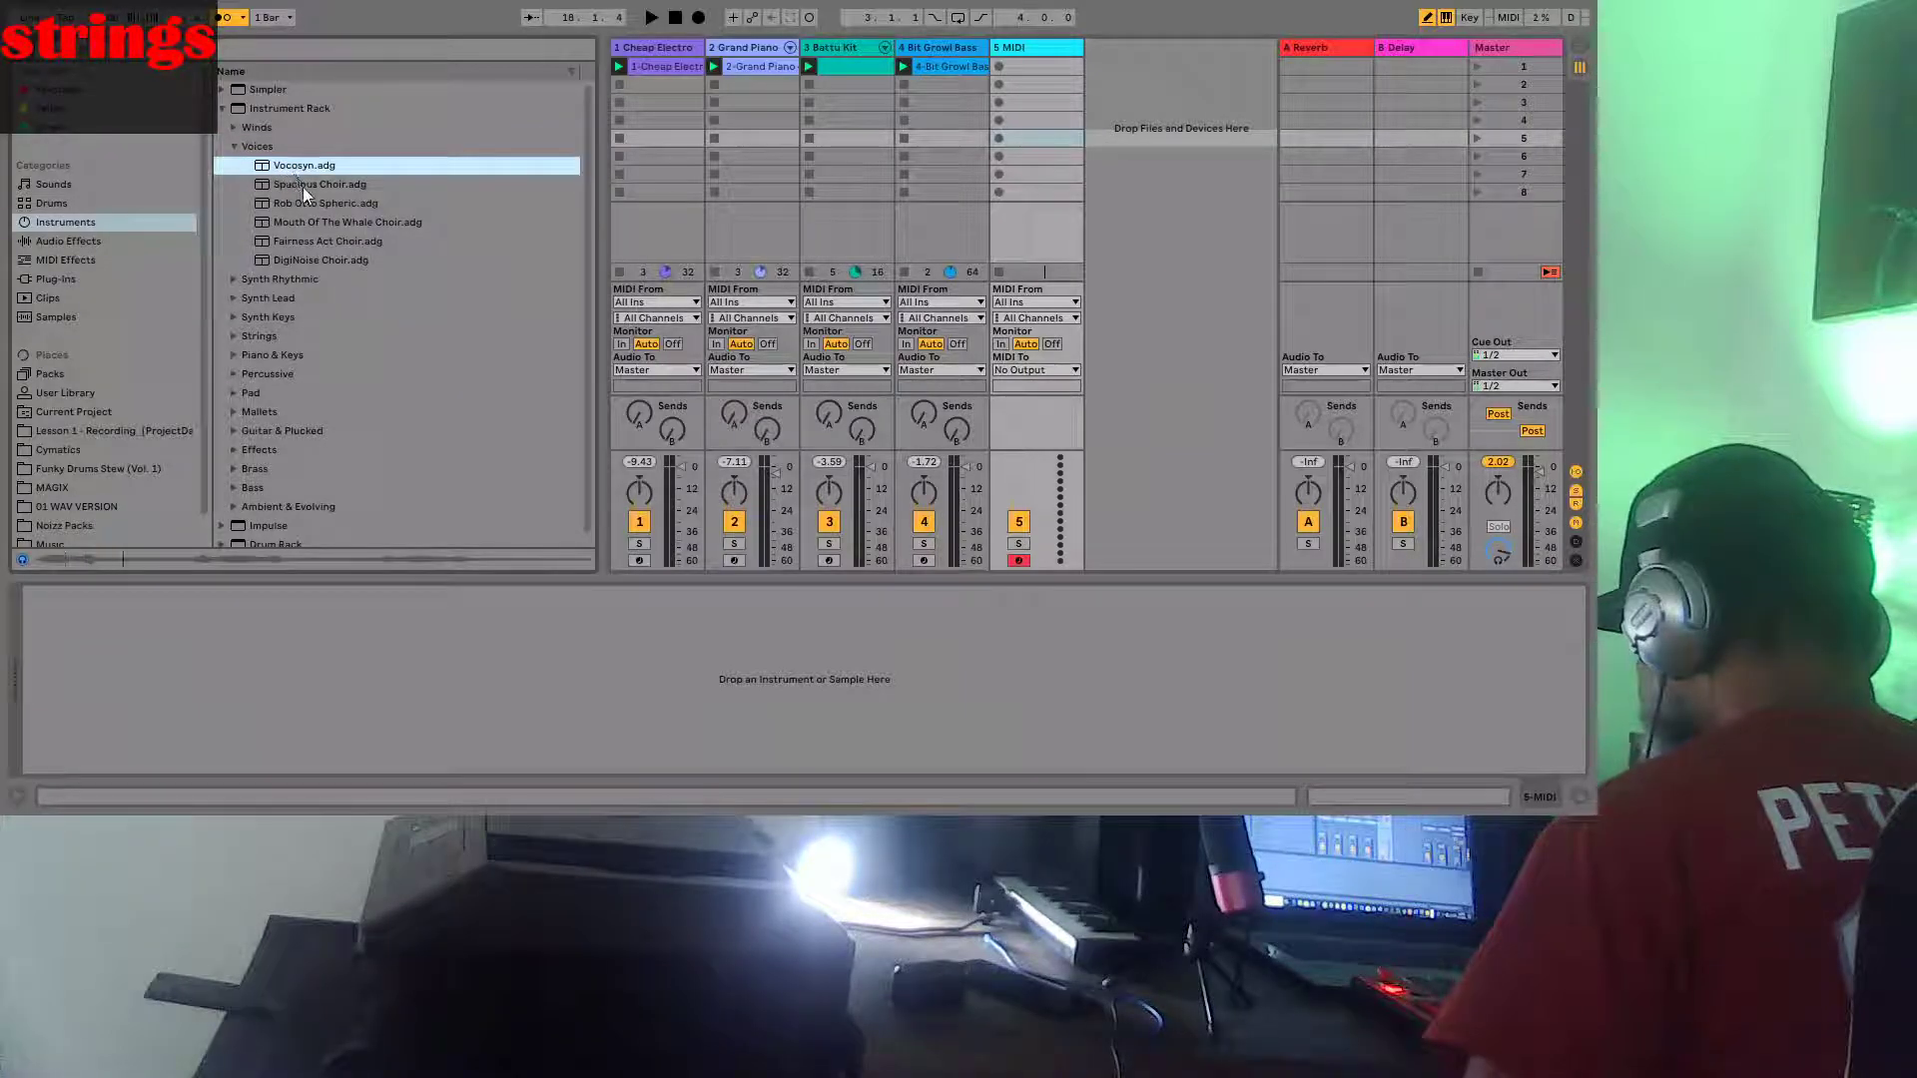
pyautogui.click(304, 185)
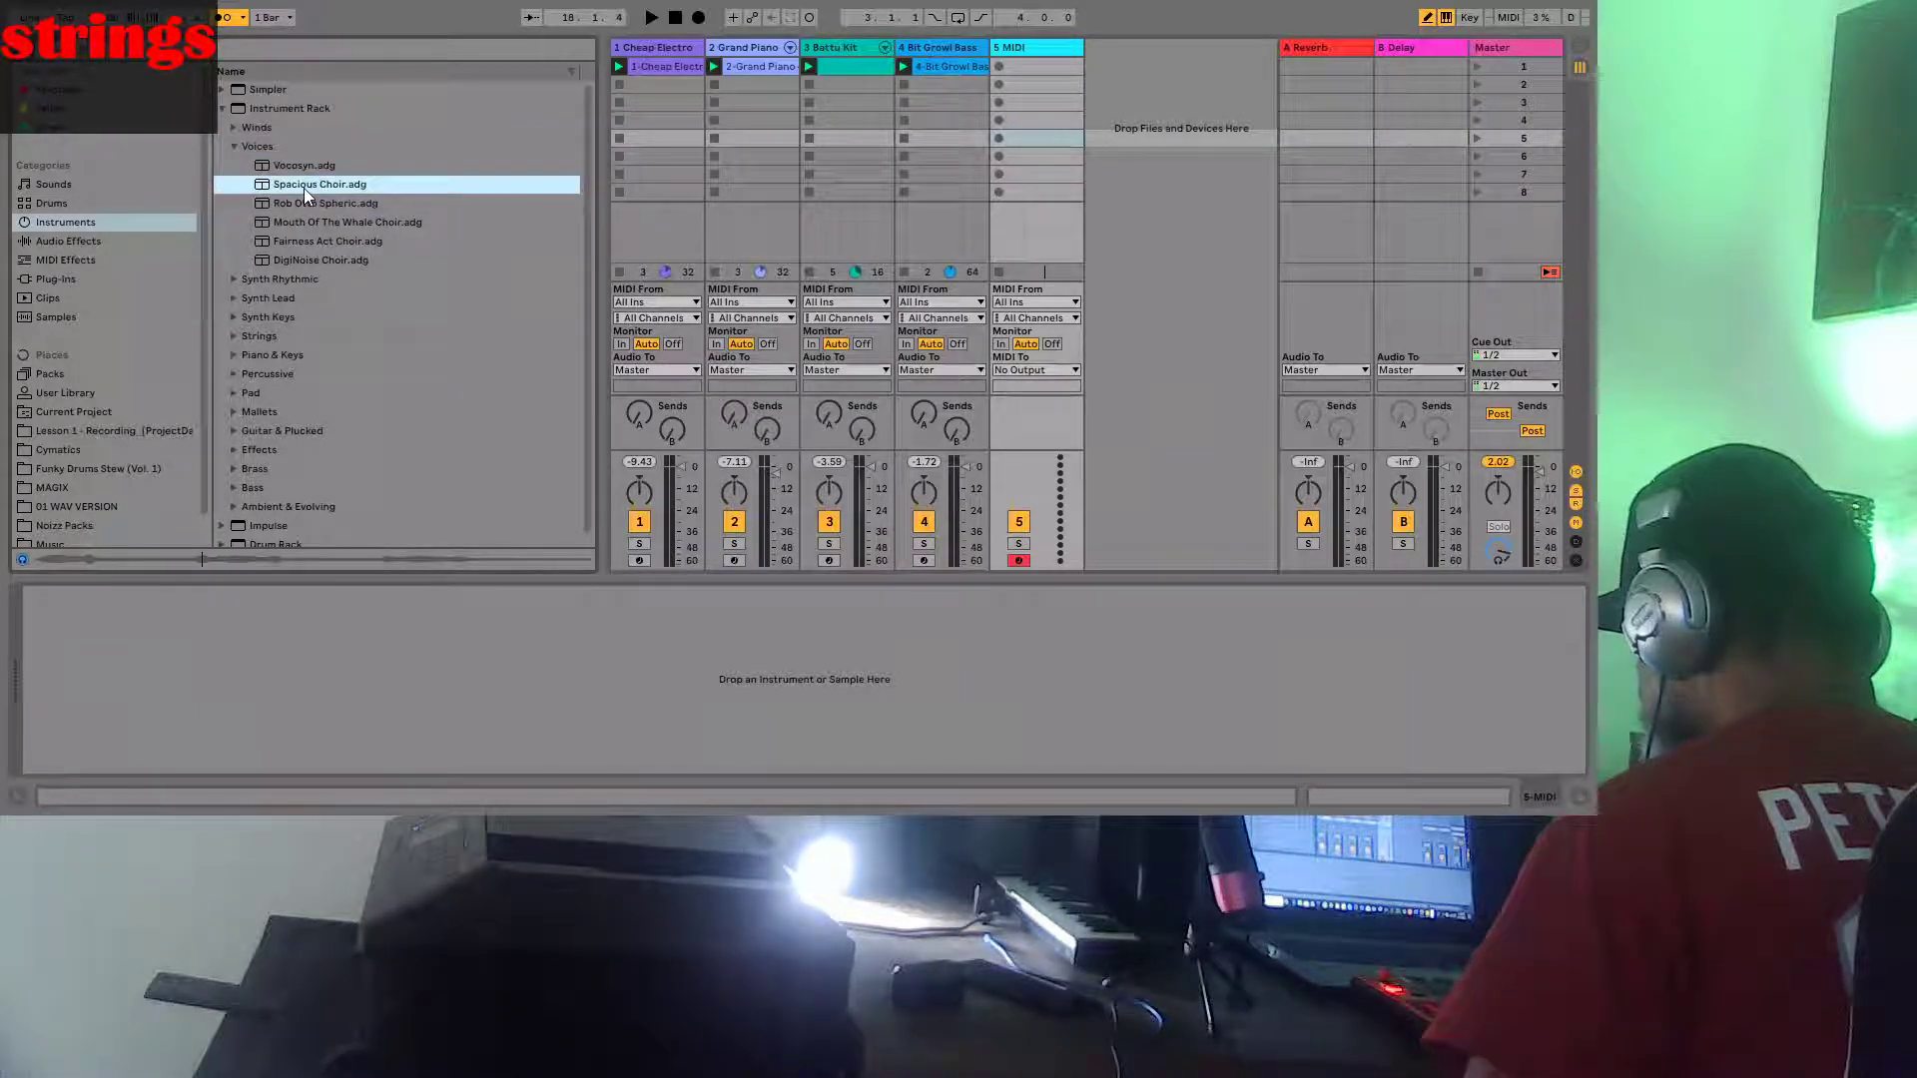
pyautogui.click(333, 242)
pyautogui.click(332, 258)
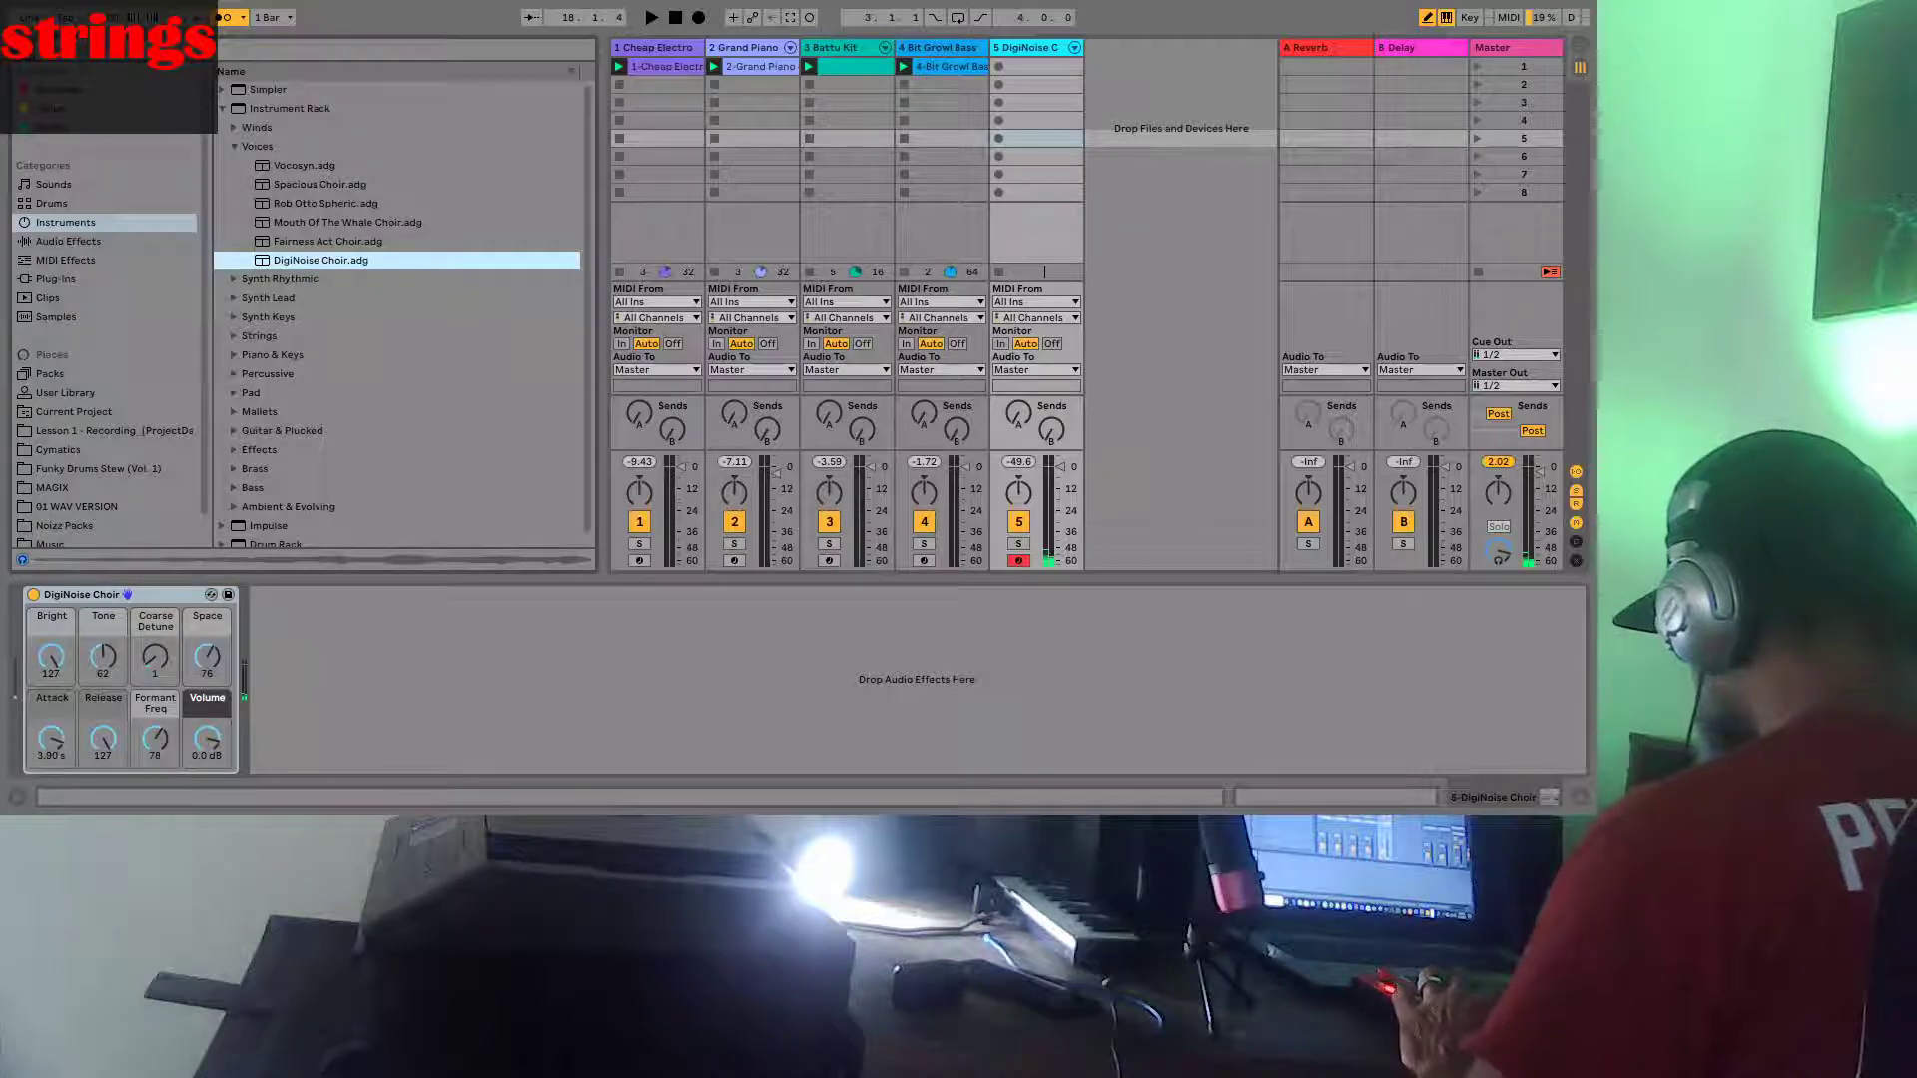
# Replace the choir on the fifth track with the Rotaviolin preset from the Strings presets
pyautogui.click(1020, 136)
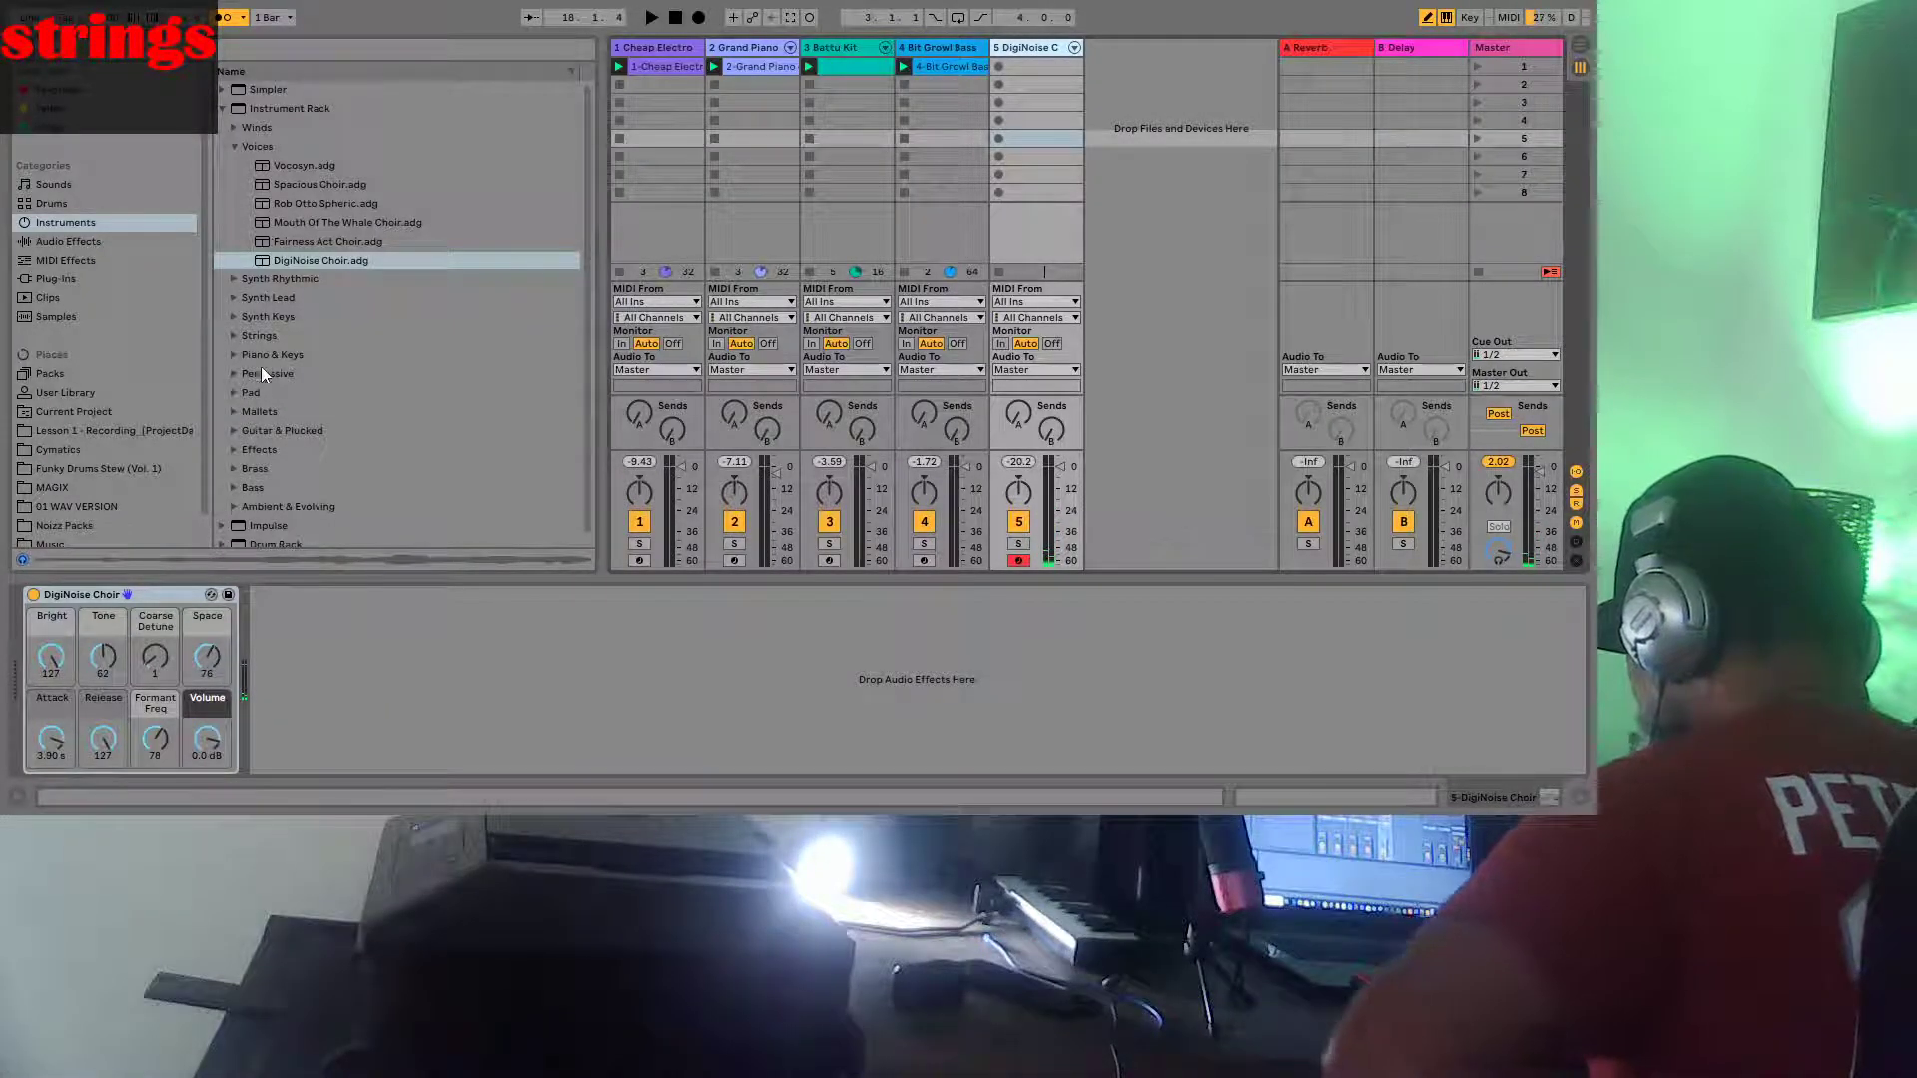
pyautogui.click(229, 336)
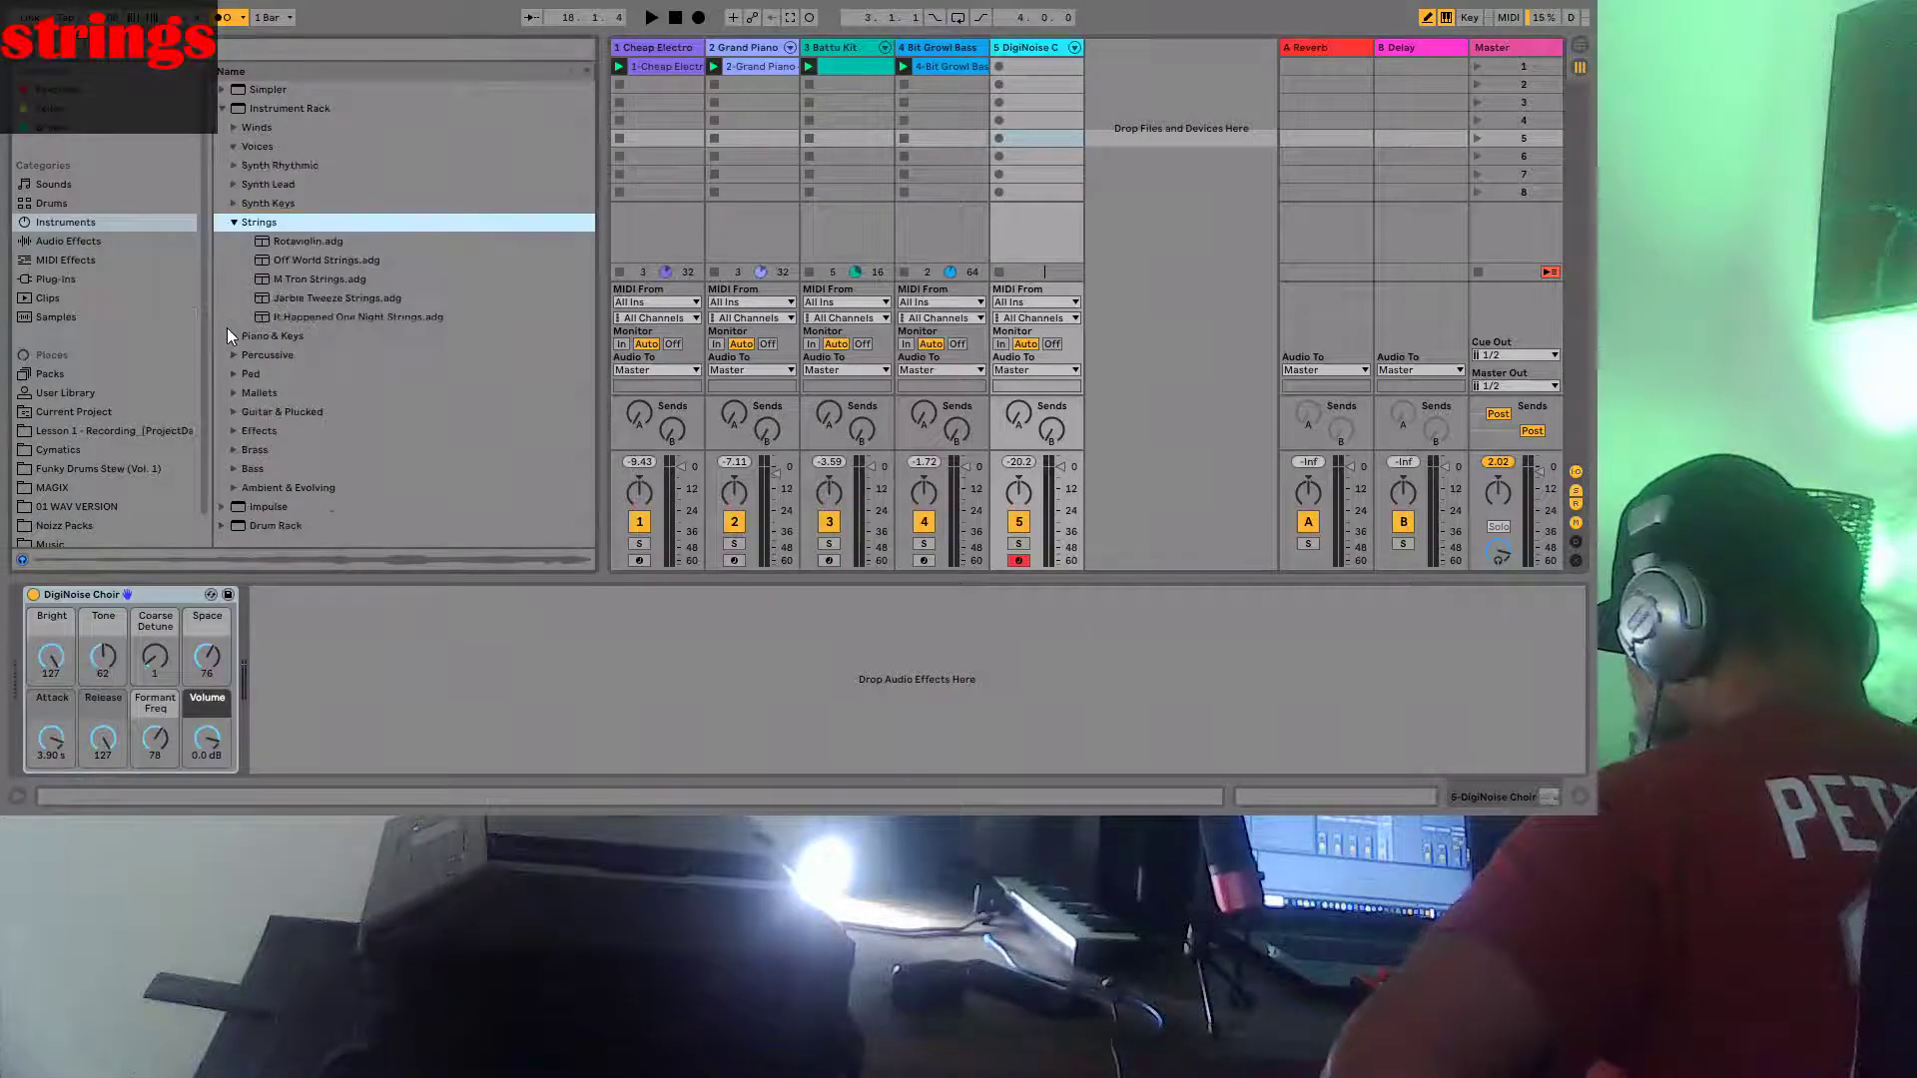
pyautogui.click(302, 316)
pyautogui.click(339, 241)
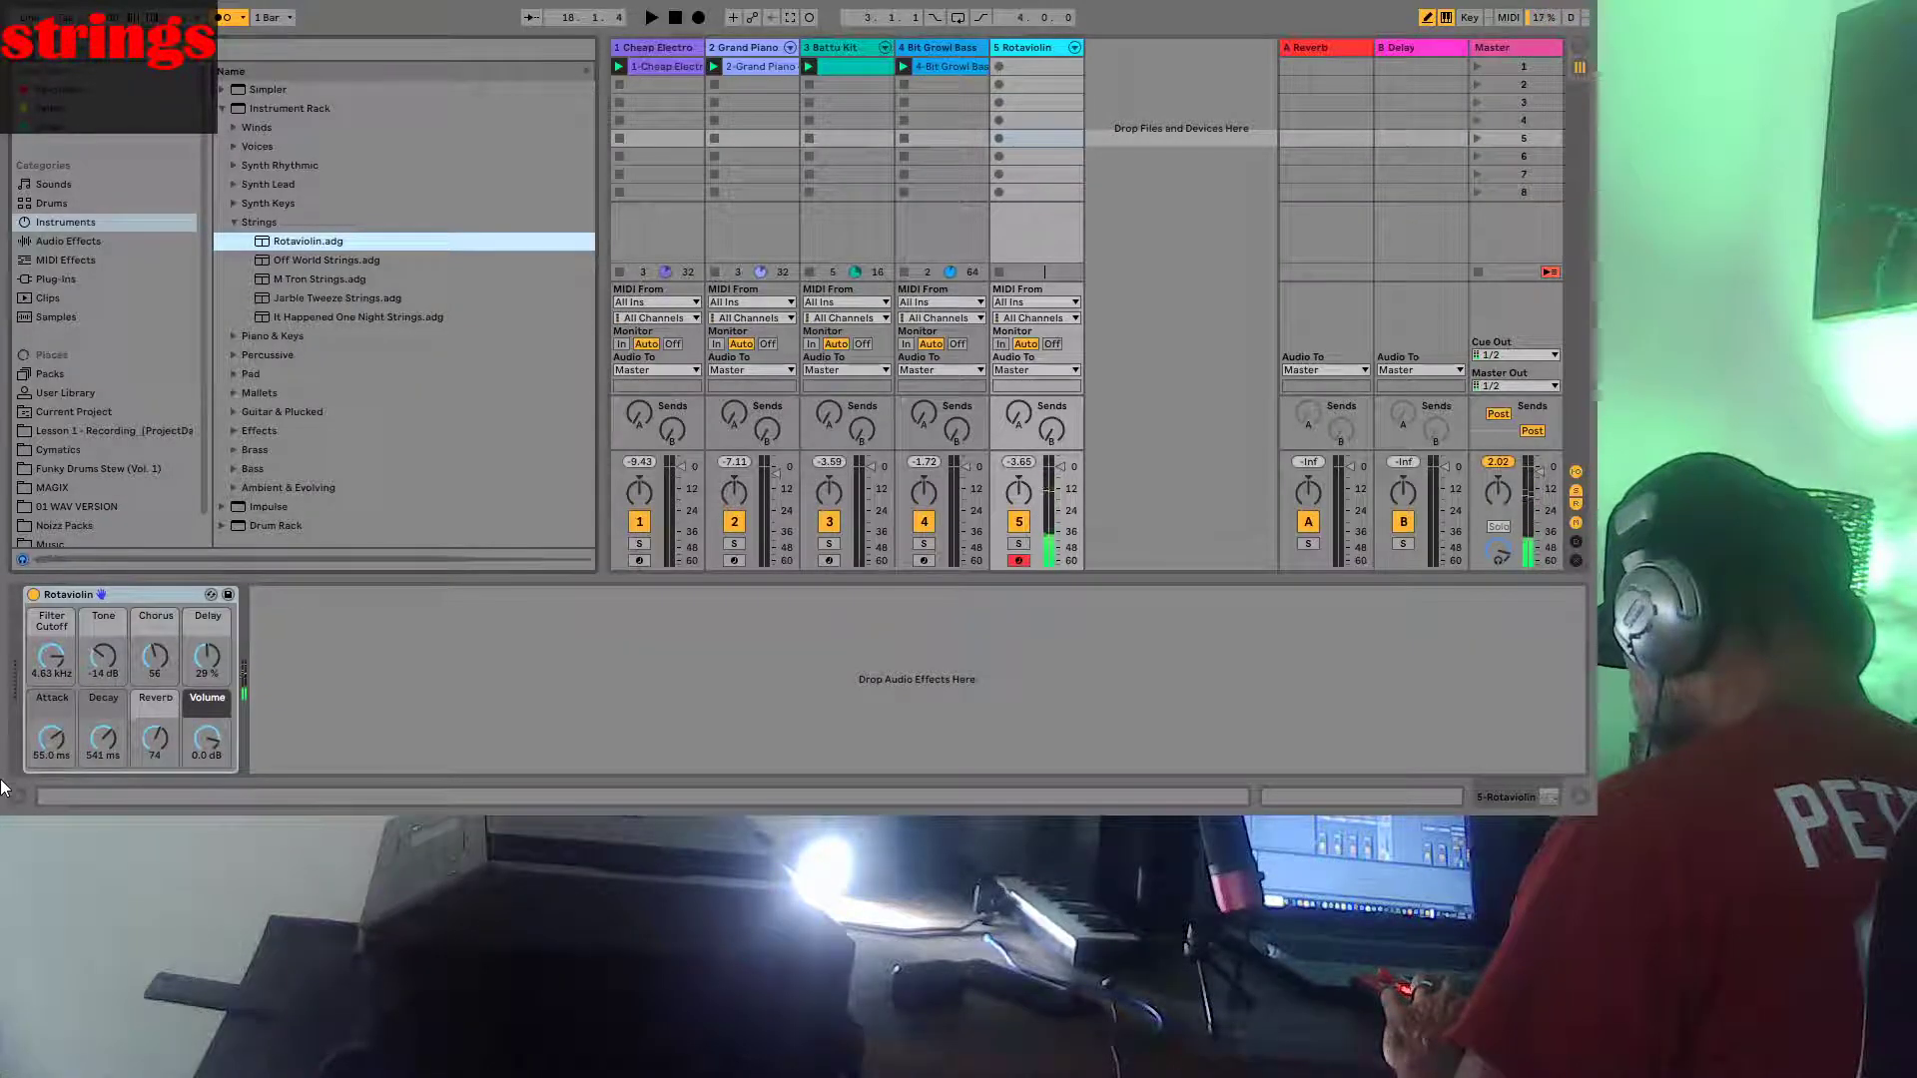
# Set Rotaviolin's Filter Cutoff to 1.19 kHz, Attack to 2.81 ms, Volume to about -4.7 dB and Delay to 40 %
pyautogui.moveTo(52, 661)
pyautogui.mouseDown()
pyautogui.moveTo(52, 699)
pyautogui.moveTo(58, 664)
pyautogui.mouseUp()
pyautogui.moveTo(49, 737); pyautogui.dragTo(50, 784)
pyautogui.moveTo(206, 739); pyautogui.dragTo(207, 764)
pyautogui.moveTo(217, 654); pyautogui.dragTo(218, 639)
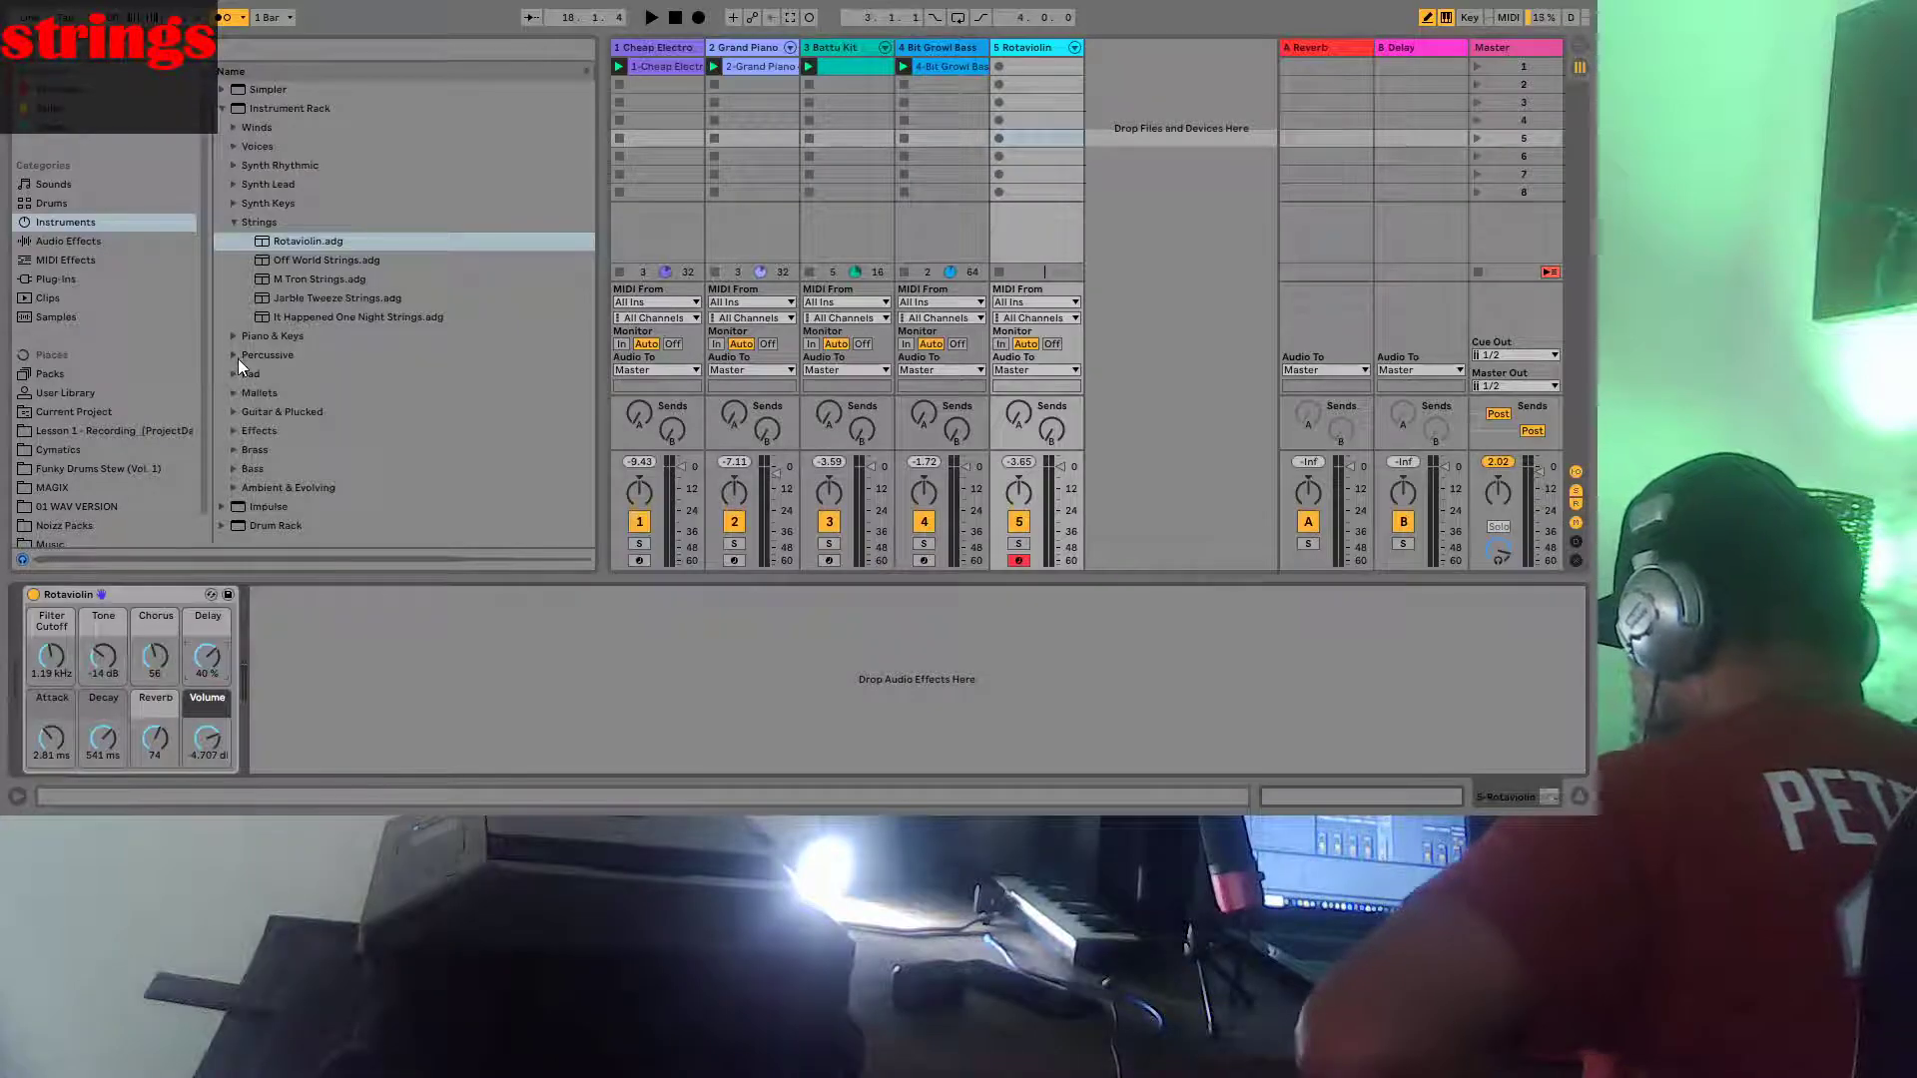
# Audition the Brass presets Soft Horns, Silk Horns Synth and Poly Synth, and load Might As Well Synth Brass onto the fifth track
pyautogui.click(235, 450)
pyautogui.click(321, 376)
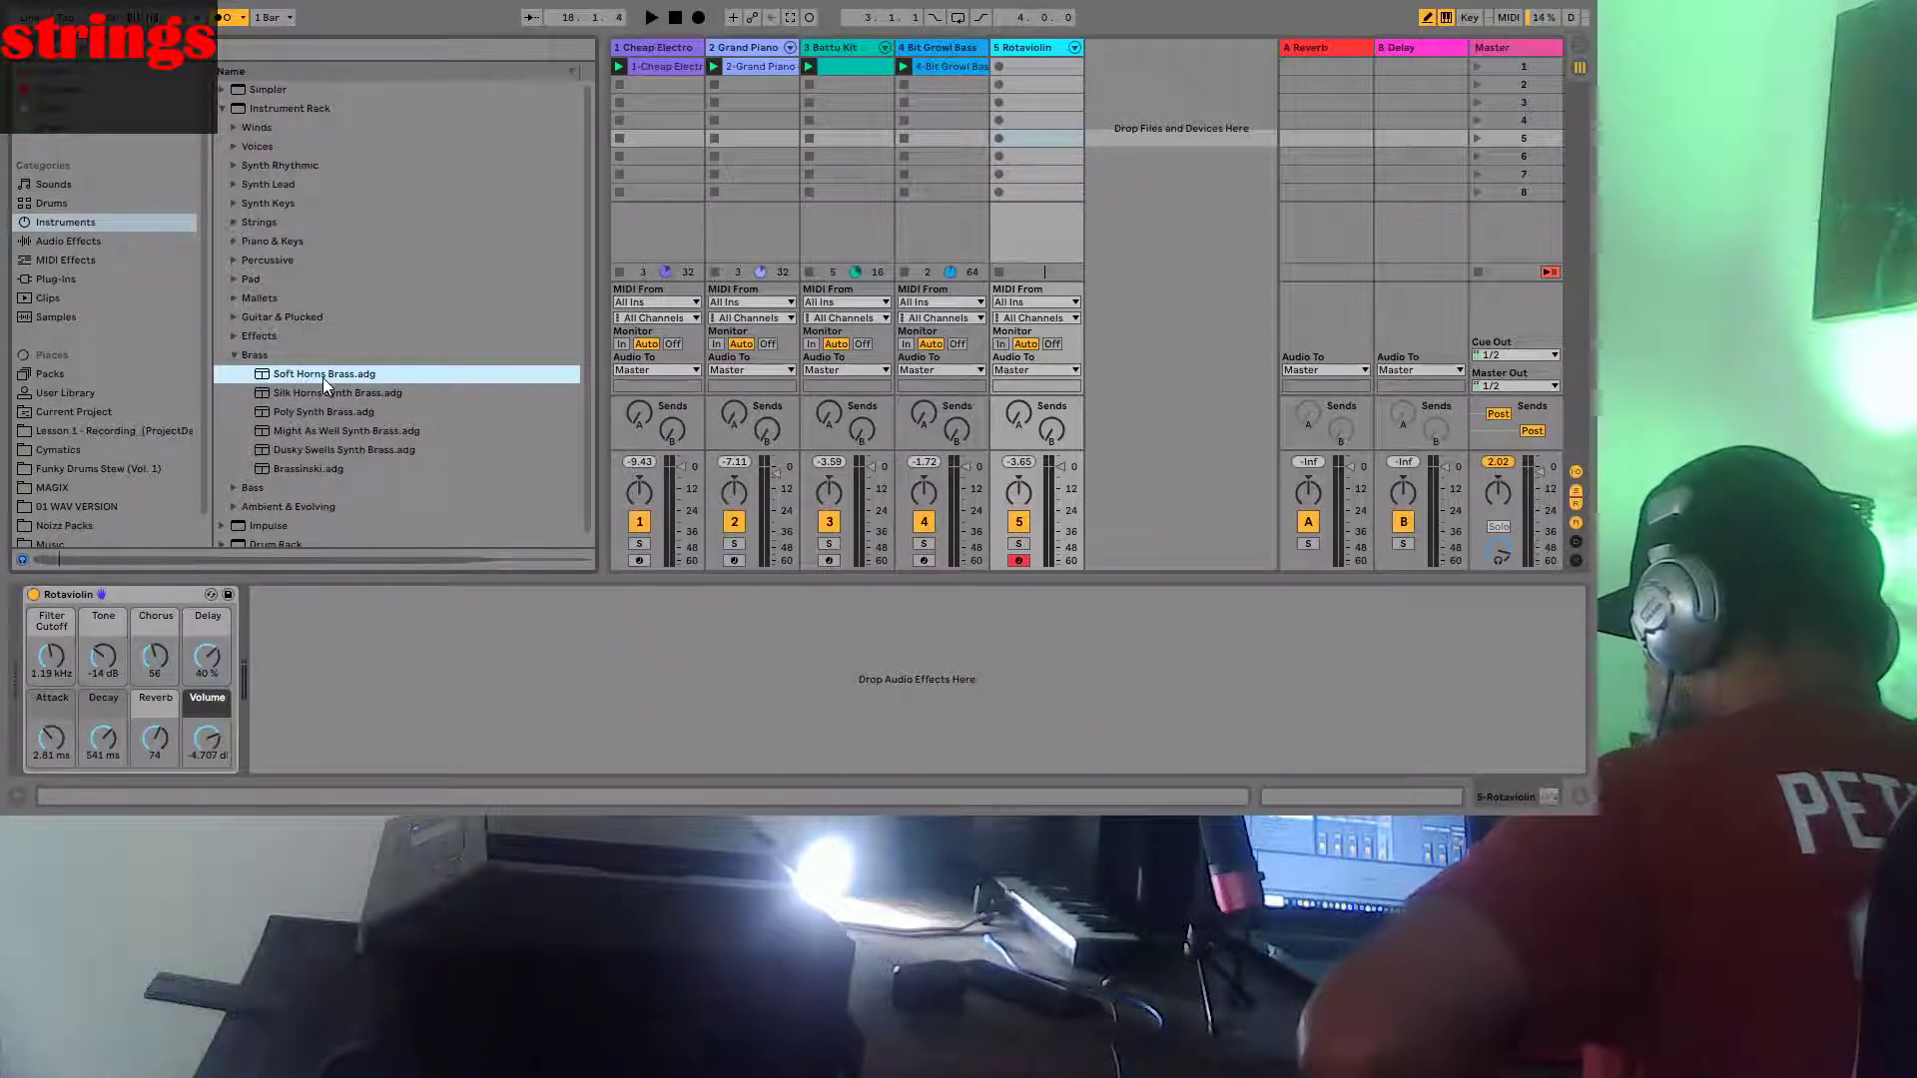
pyautogui.click(323, 396)
pyautogui.click(326, 413)
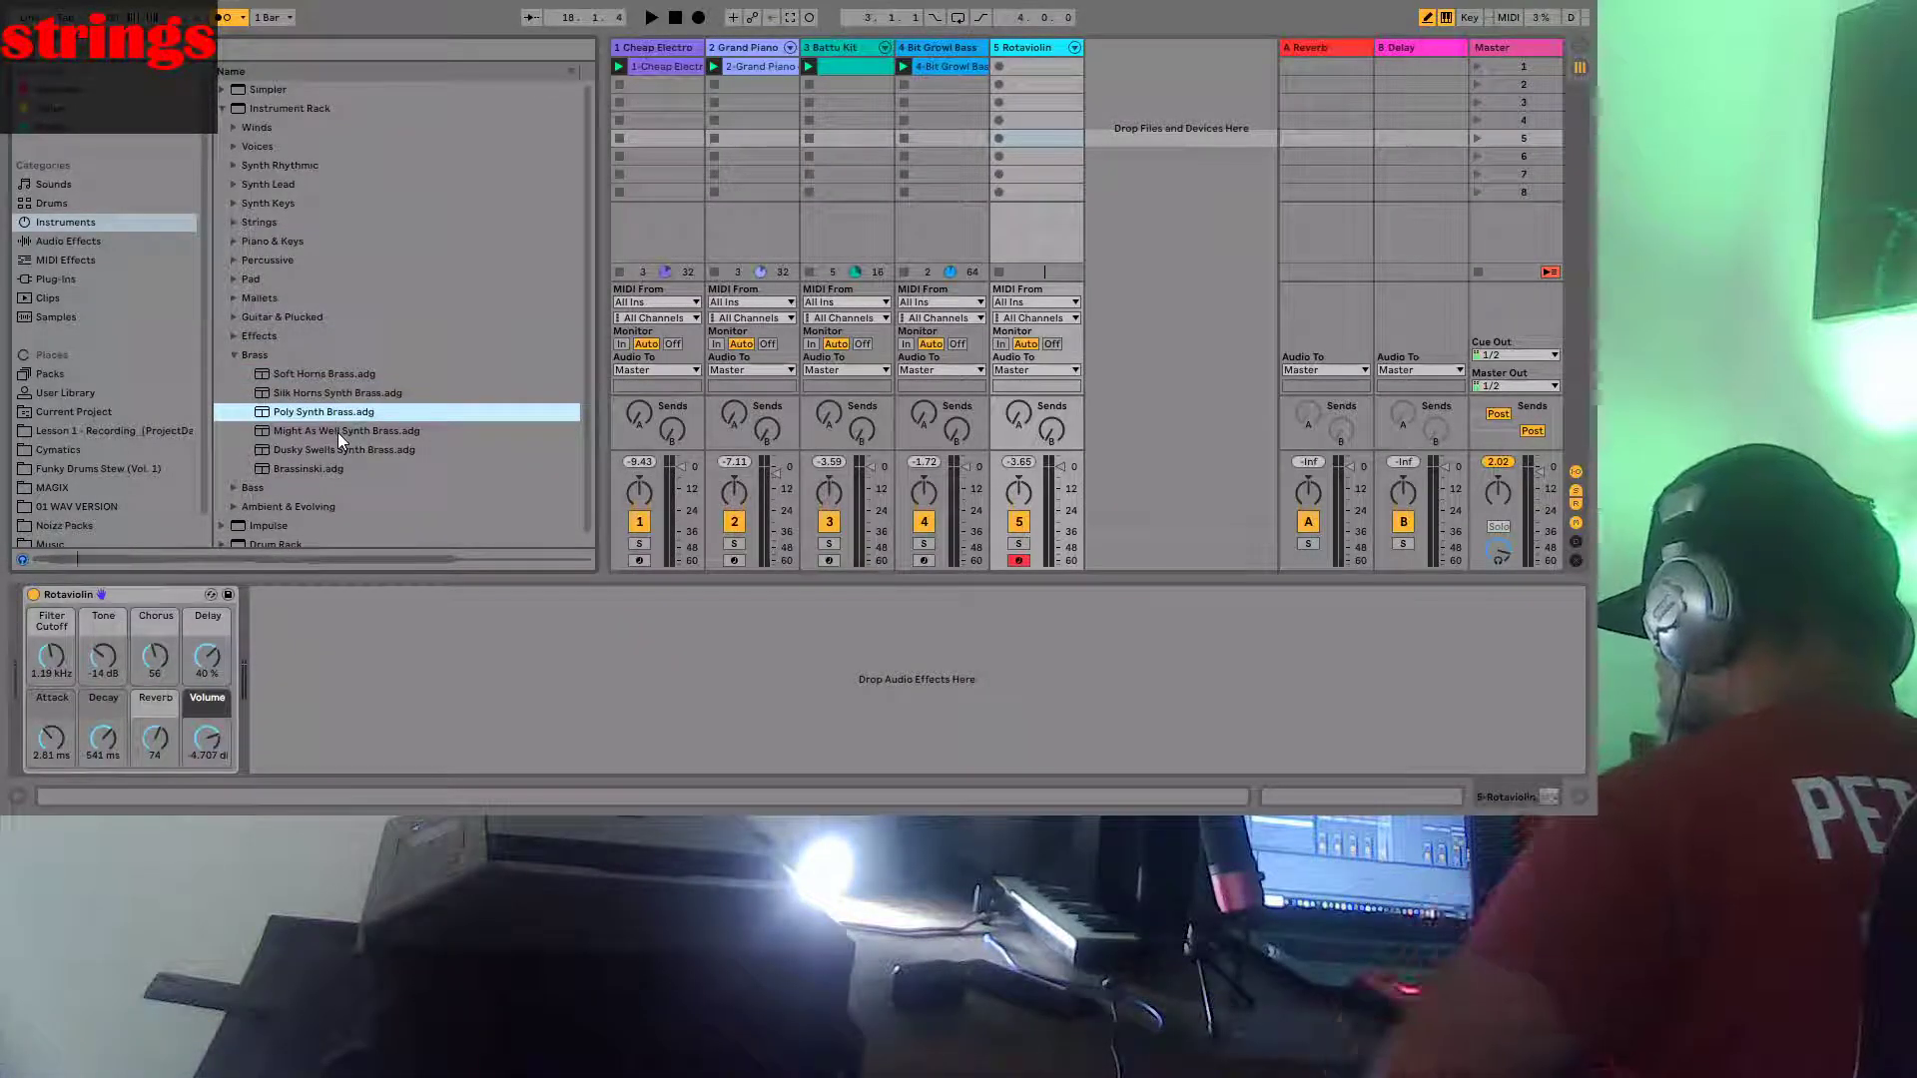
pyautogui.click(337, 433)
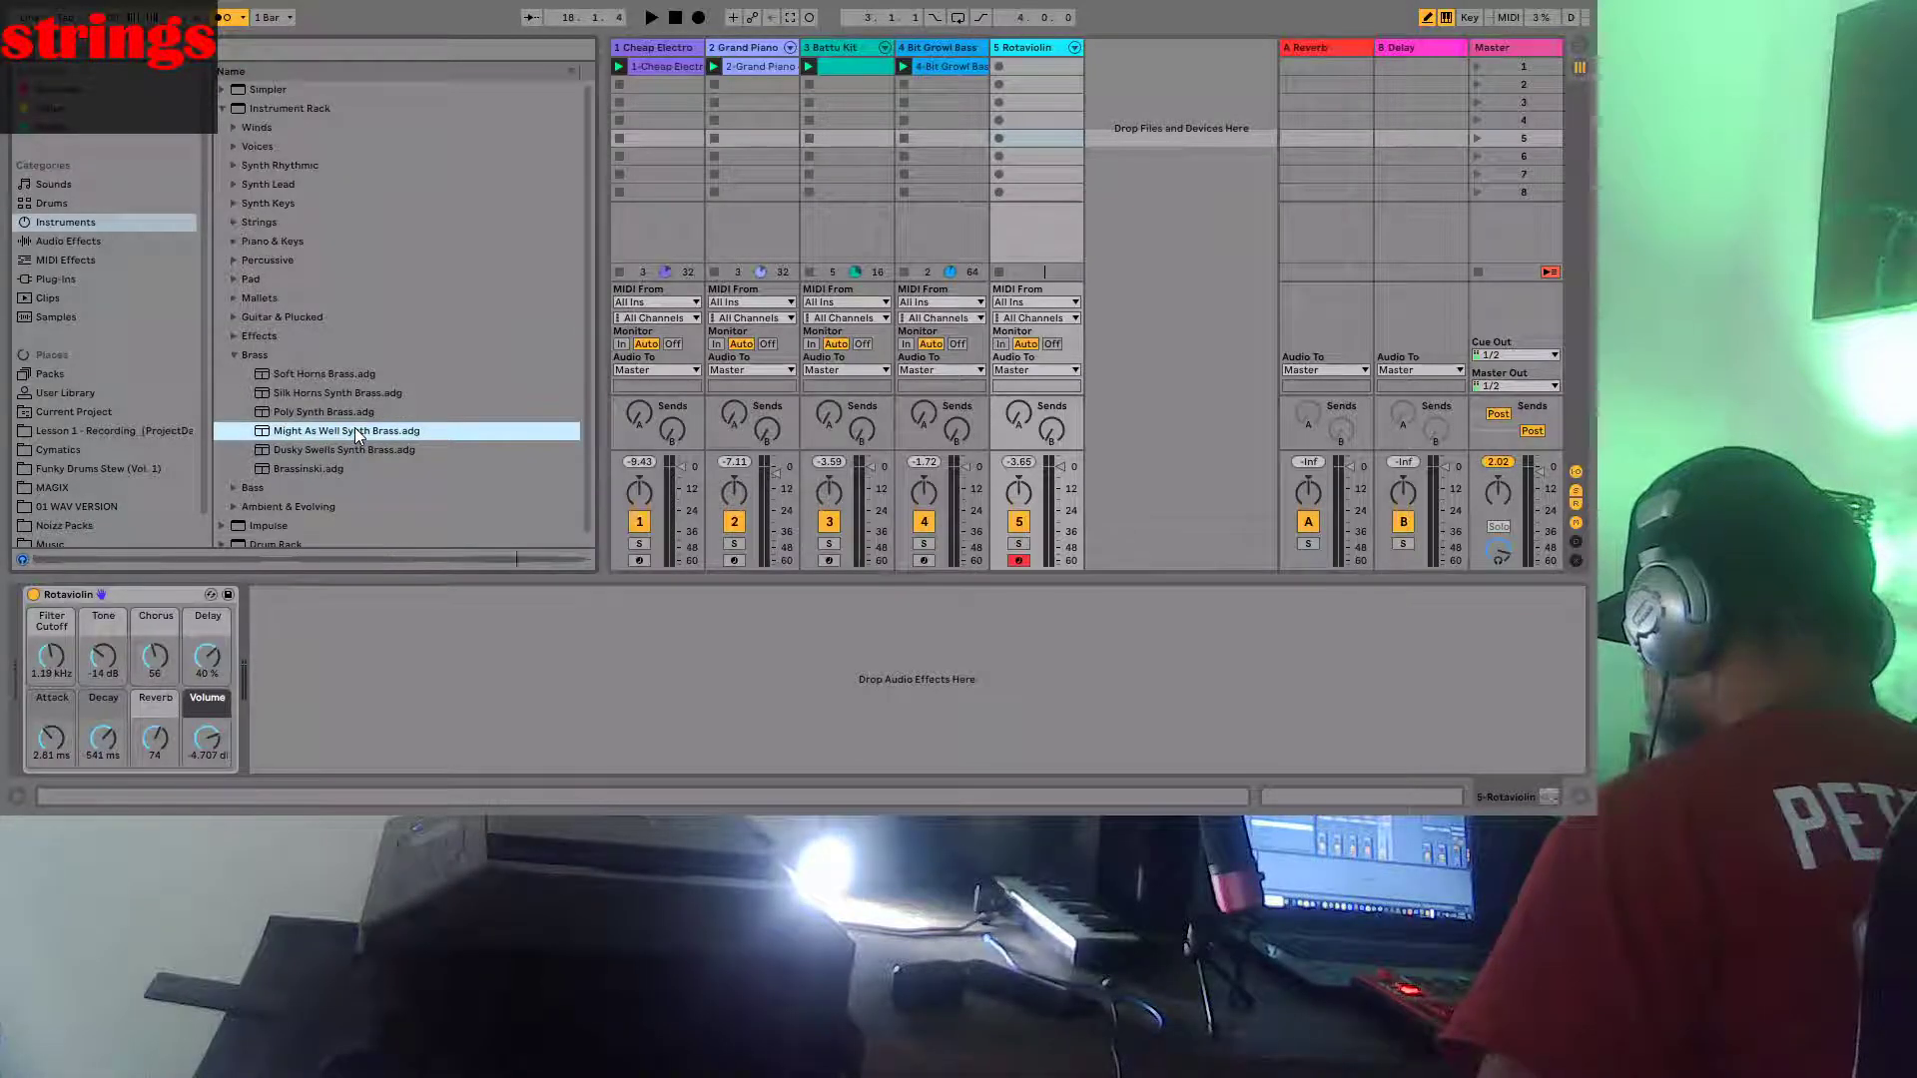
pyautogui.moveTo(356, 429); pyautogui.dragTo(1018, 66)
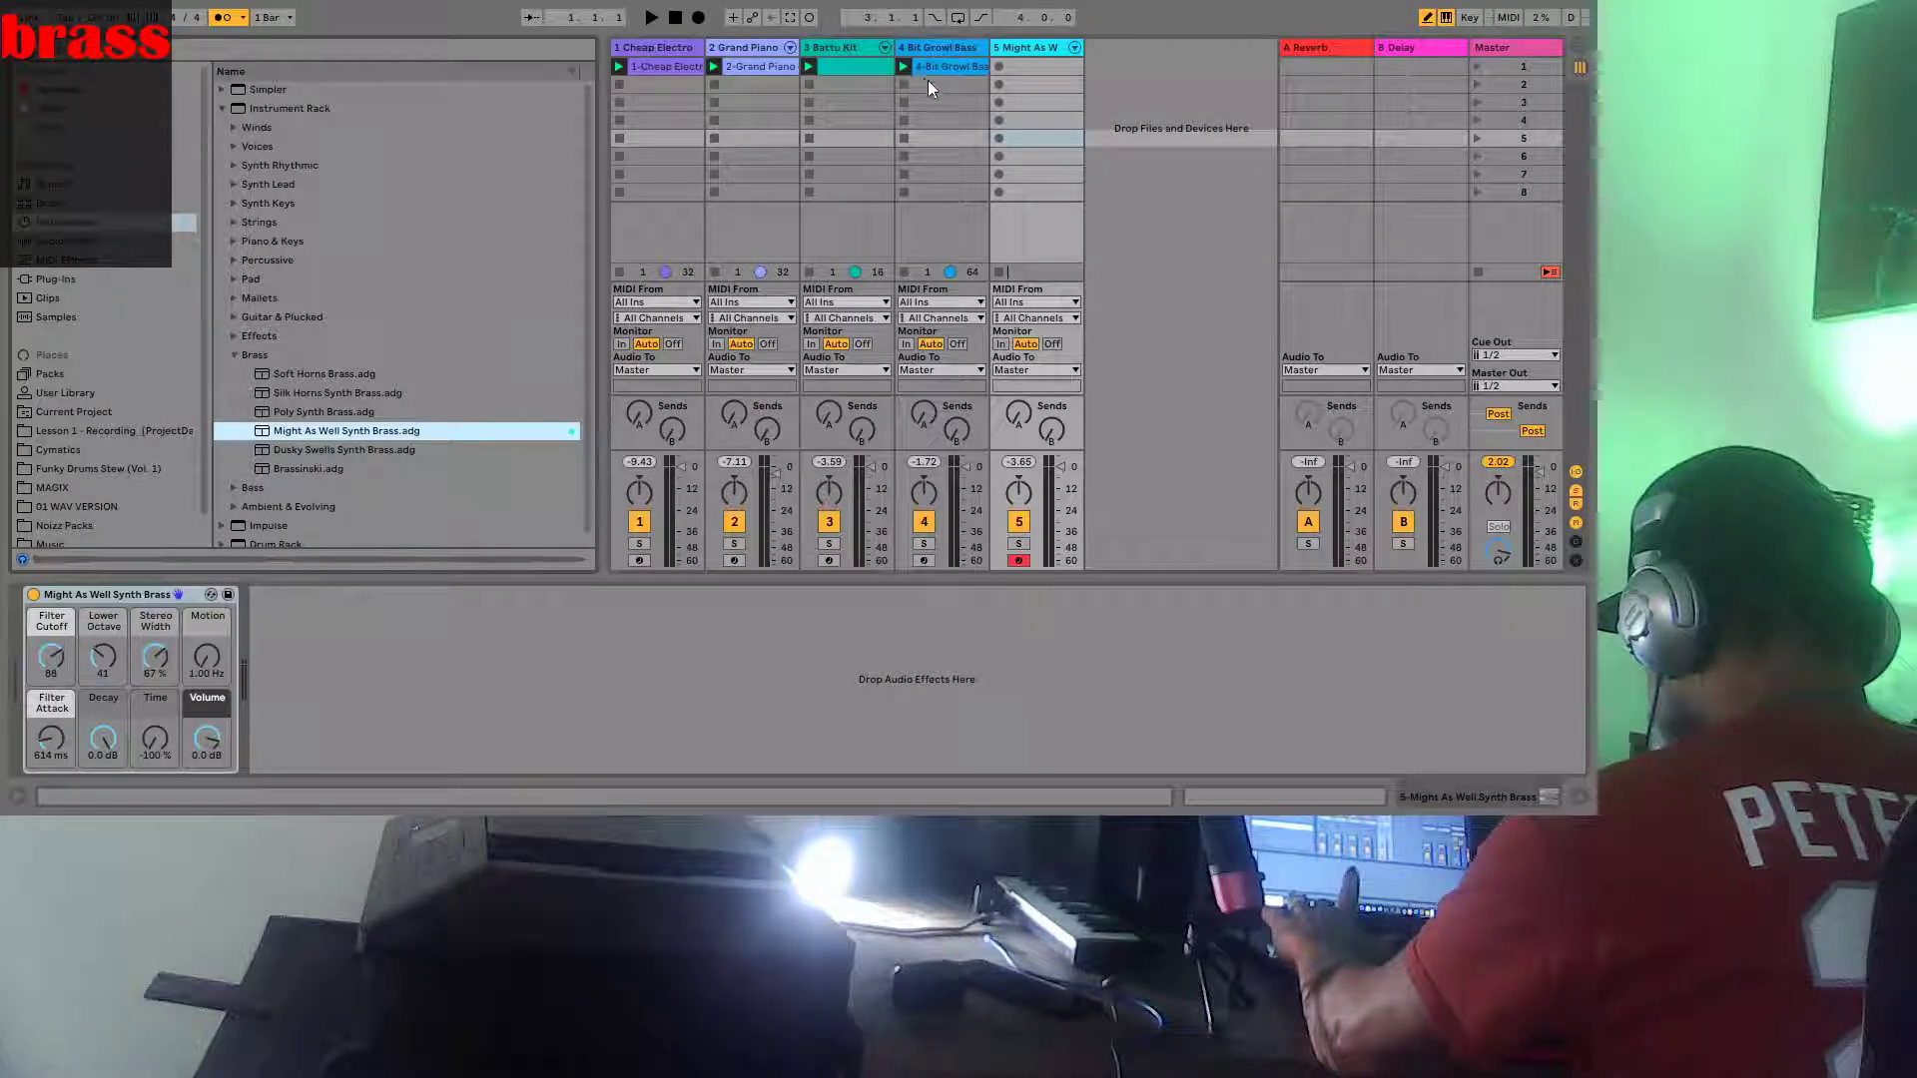
# Try recording three brass takes in the first slot of the Might As Well Synth Brass track, deleting each one
pyautogui.click(997, 68)
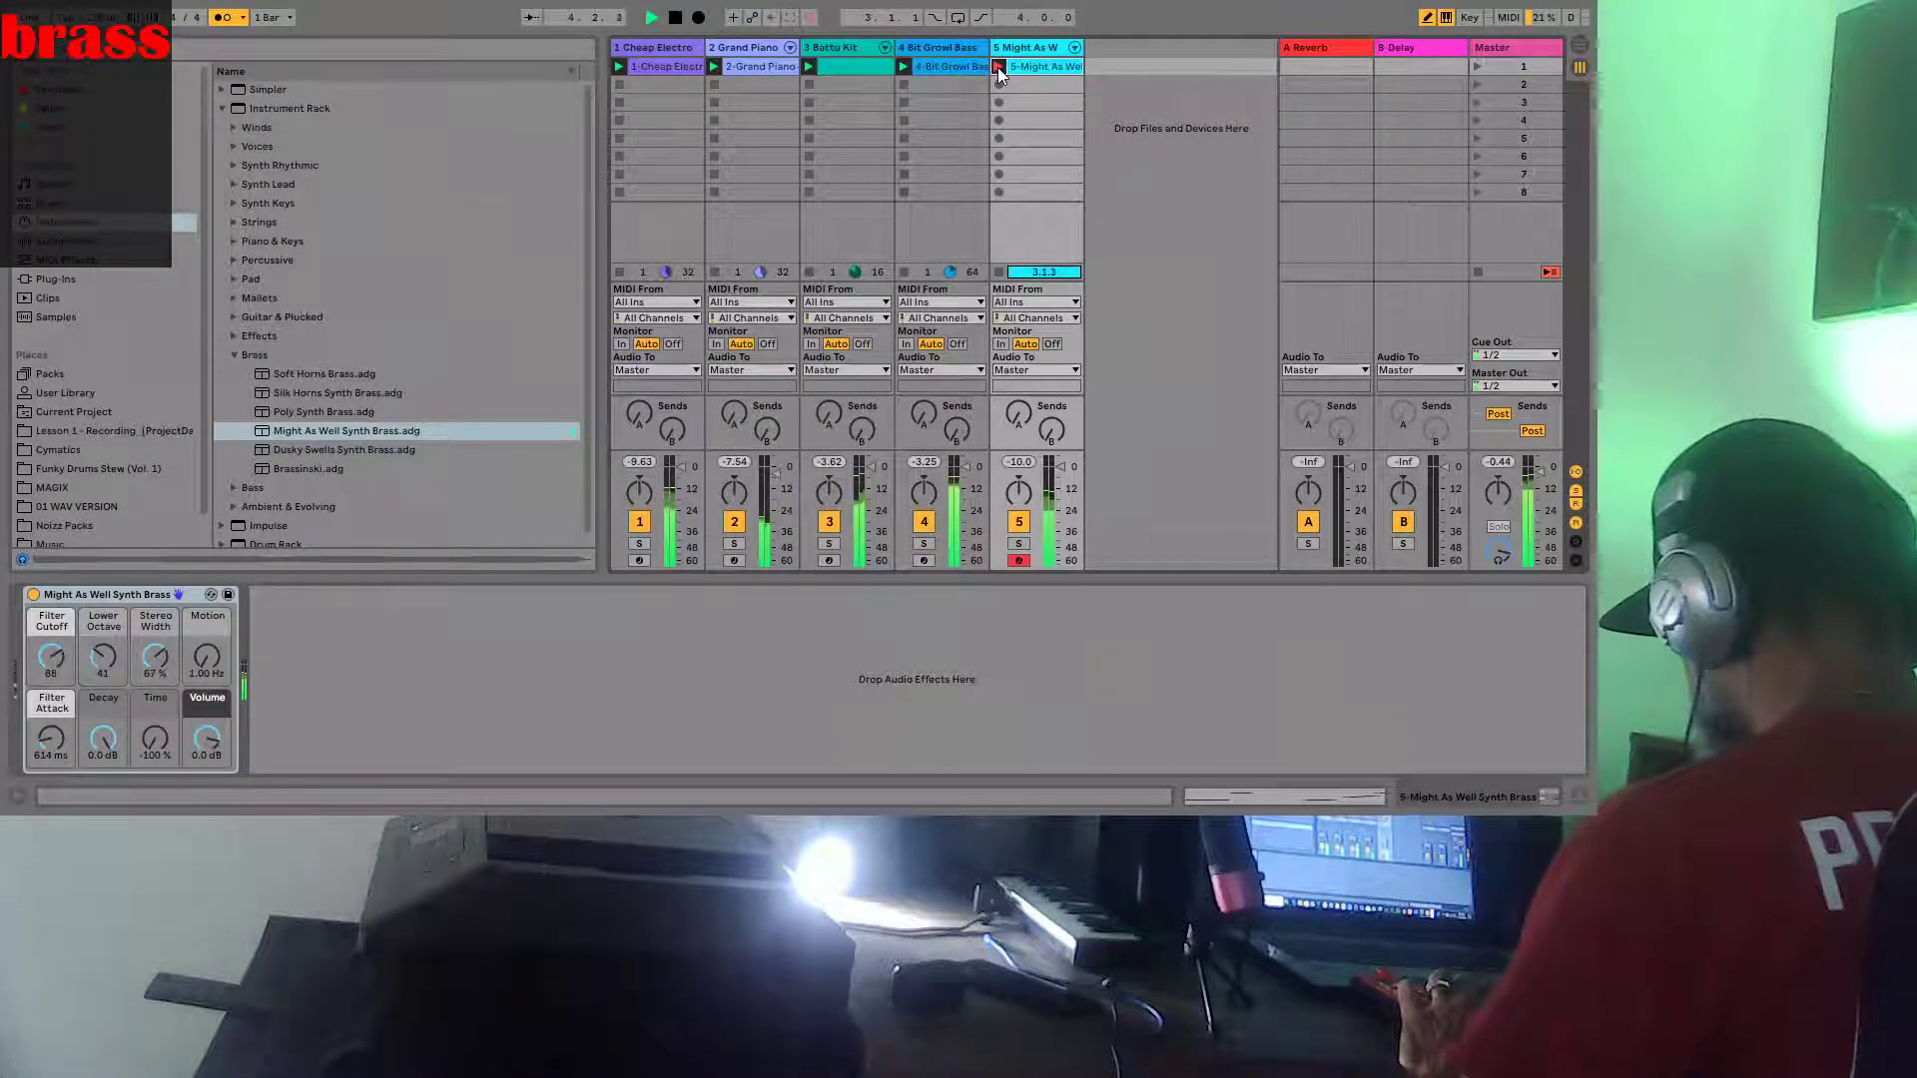
pyautogui.click(998, 67)
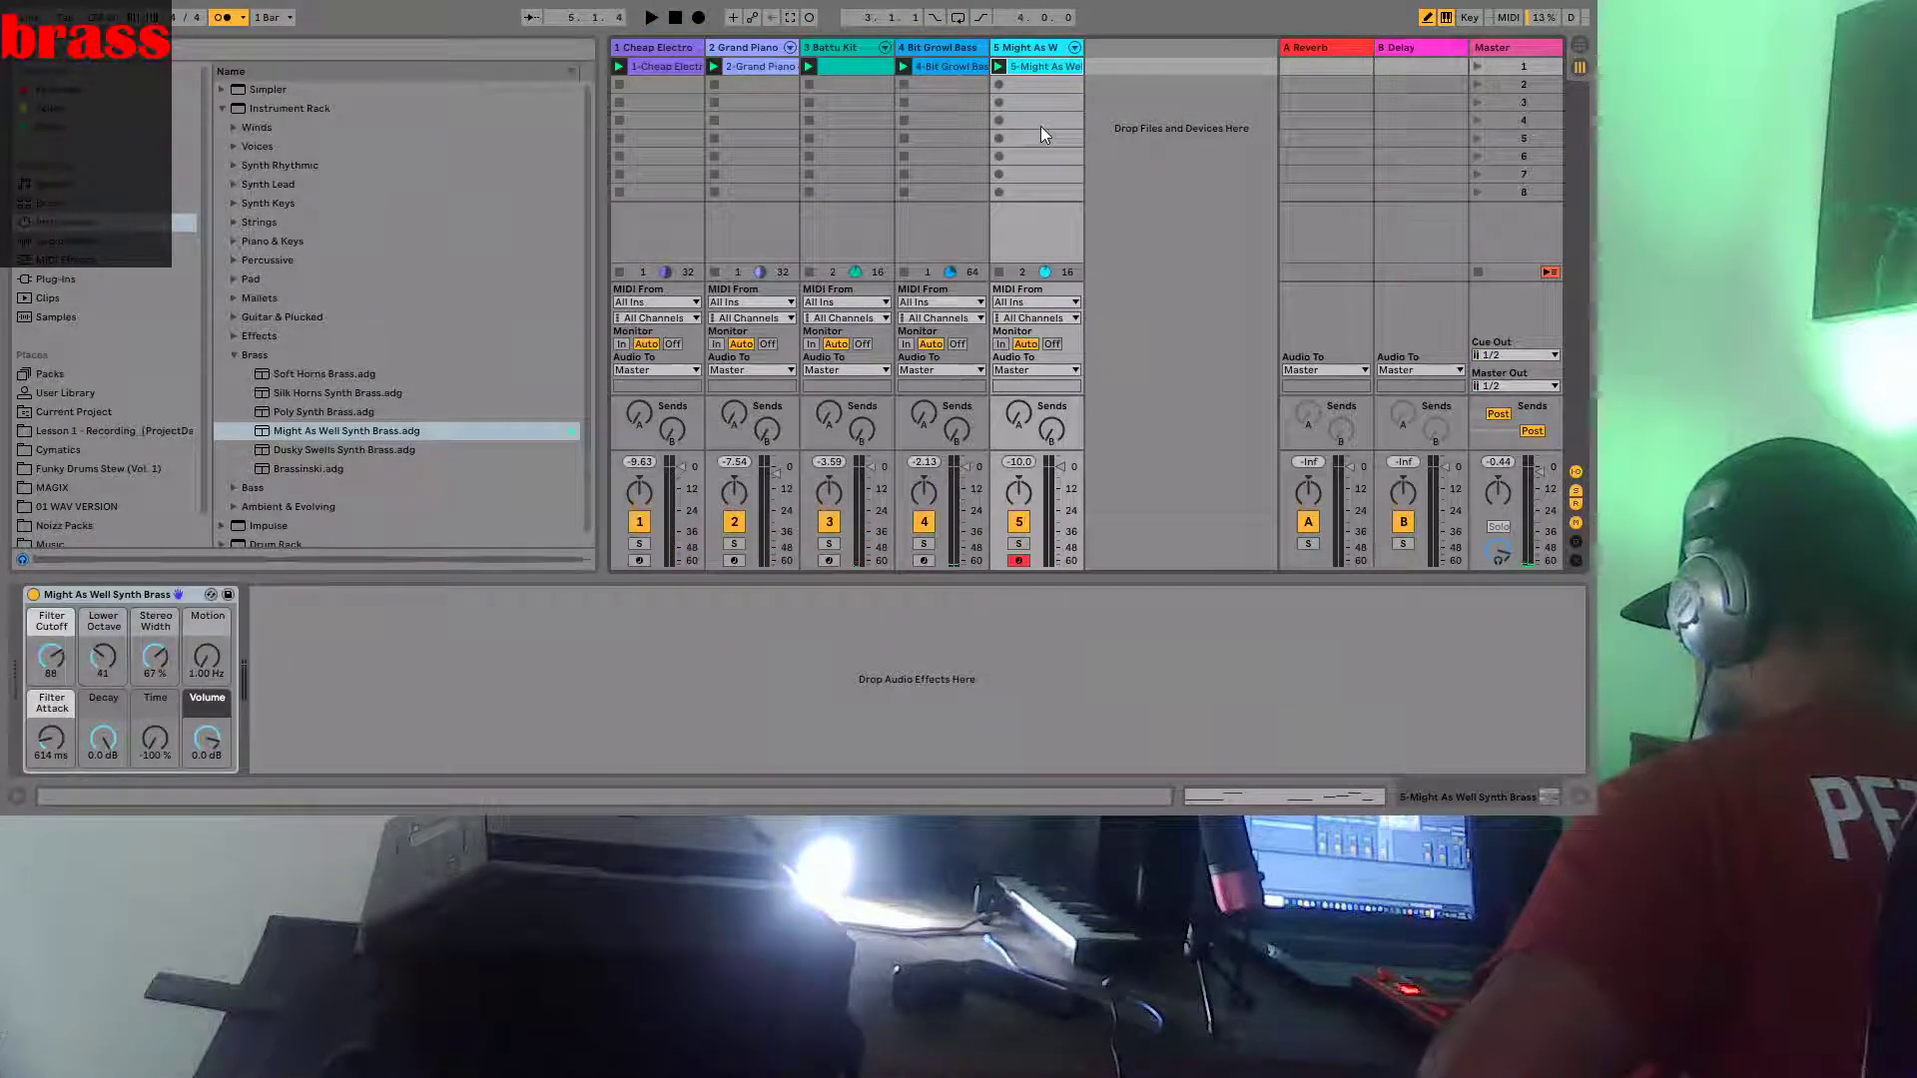
pyautogui.press('Delete')
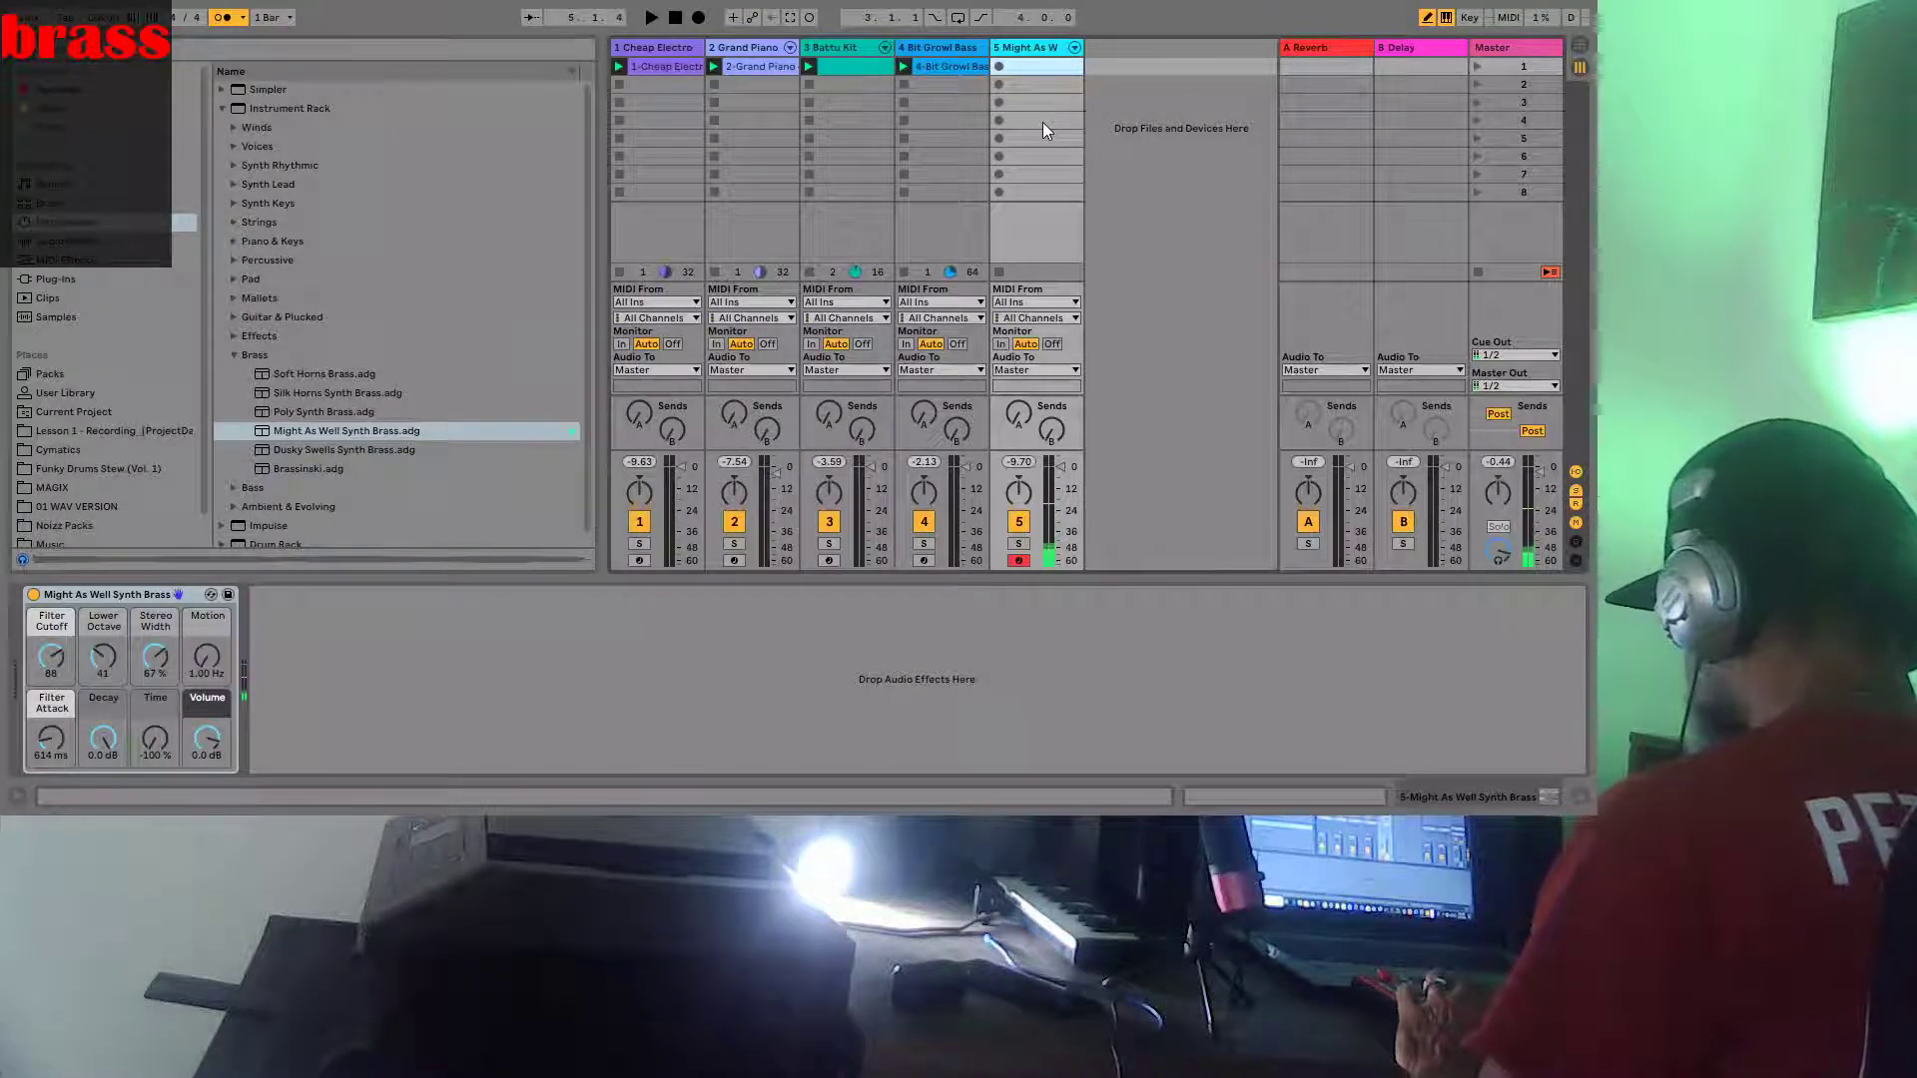
pyautogui.click(1000, 67)
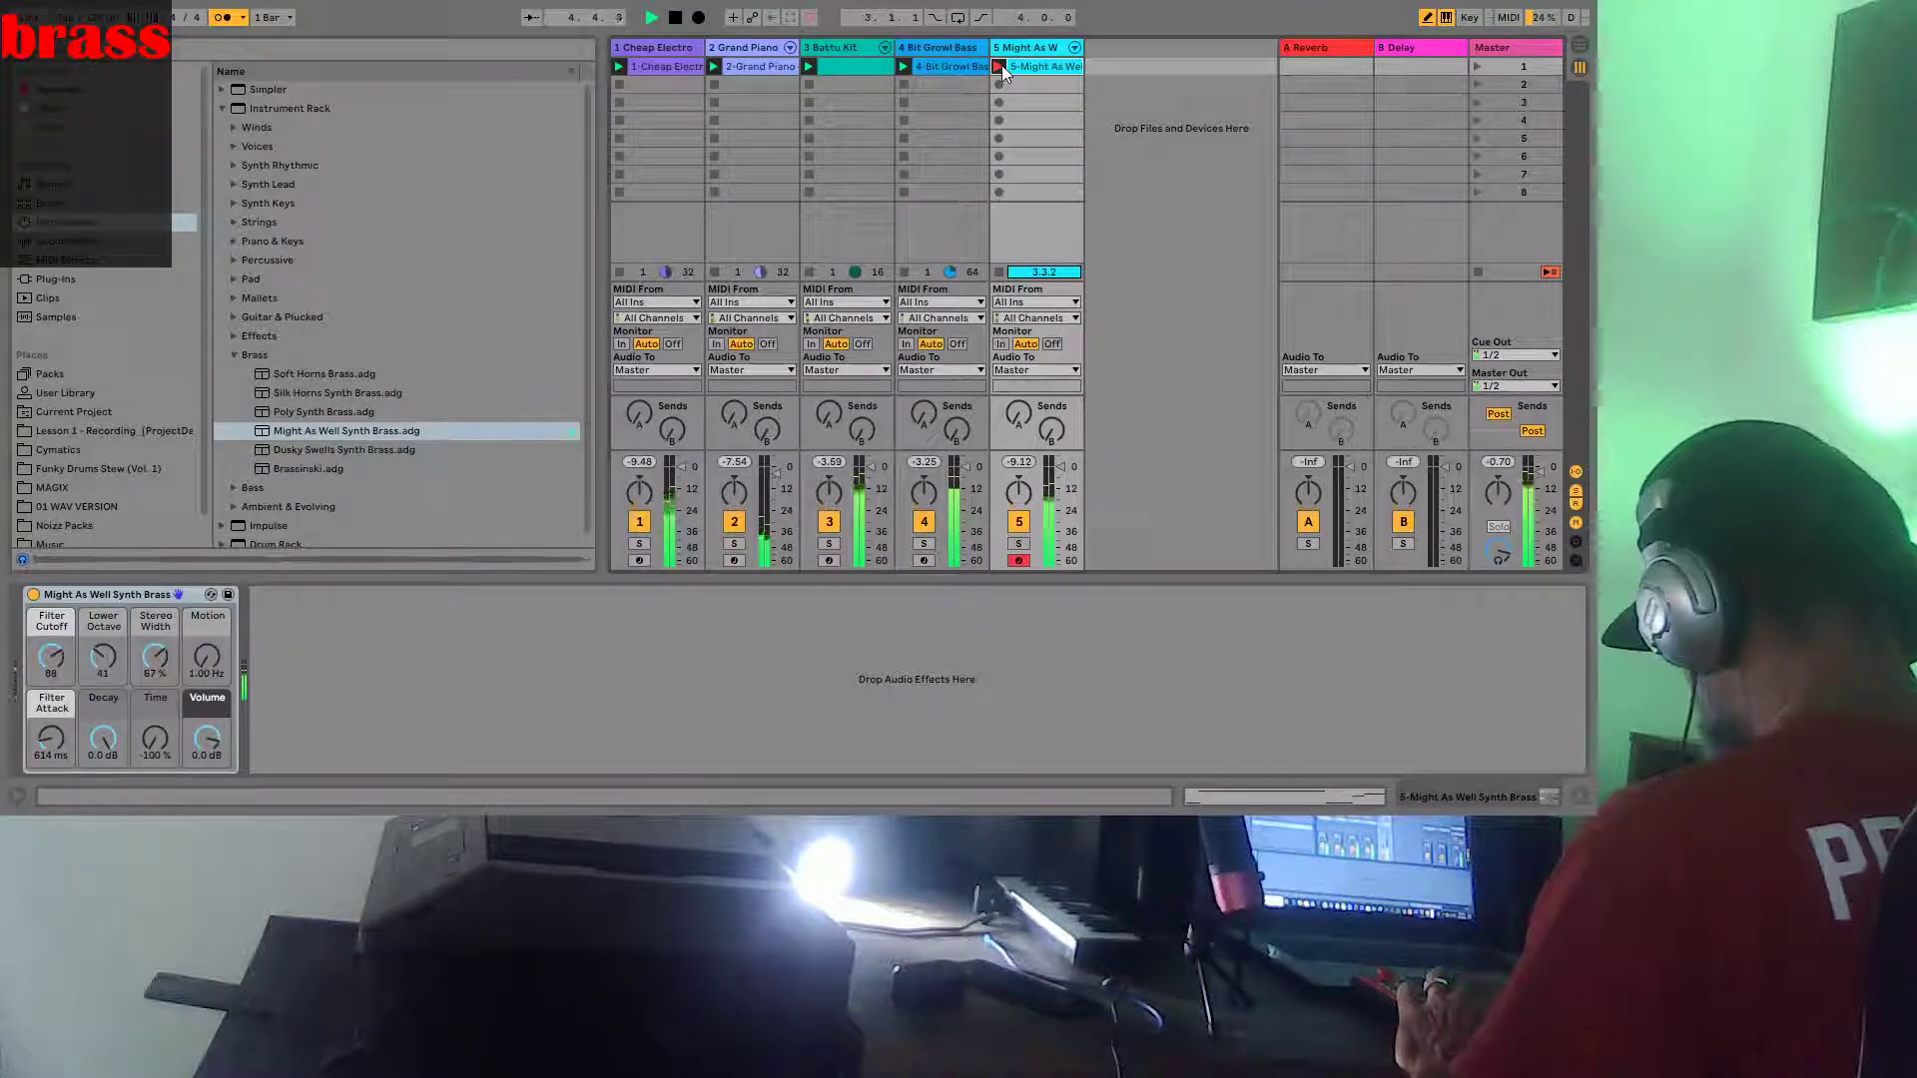
pyautogui.click(1001, 66)
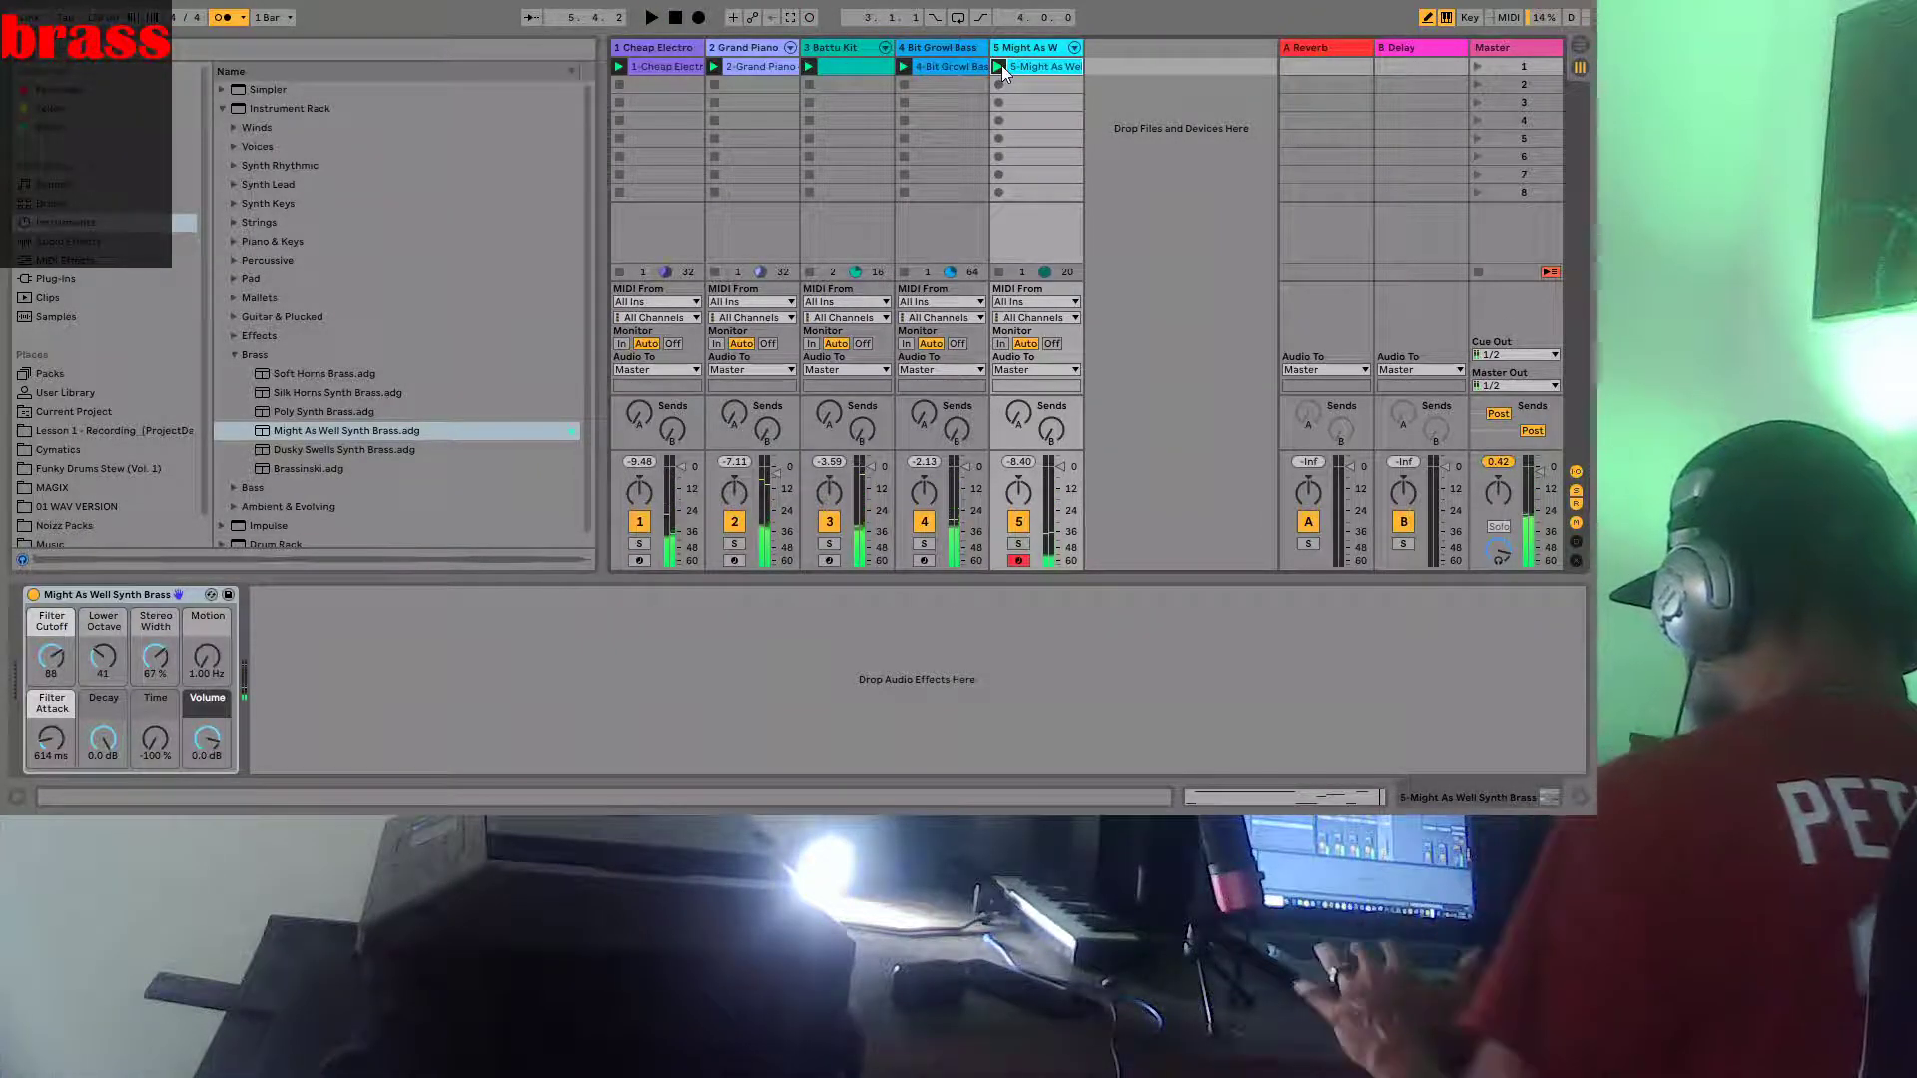
pyautogui.press('Delete')
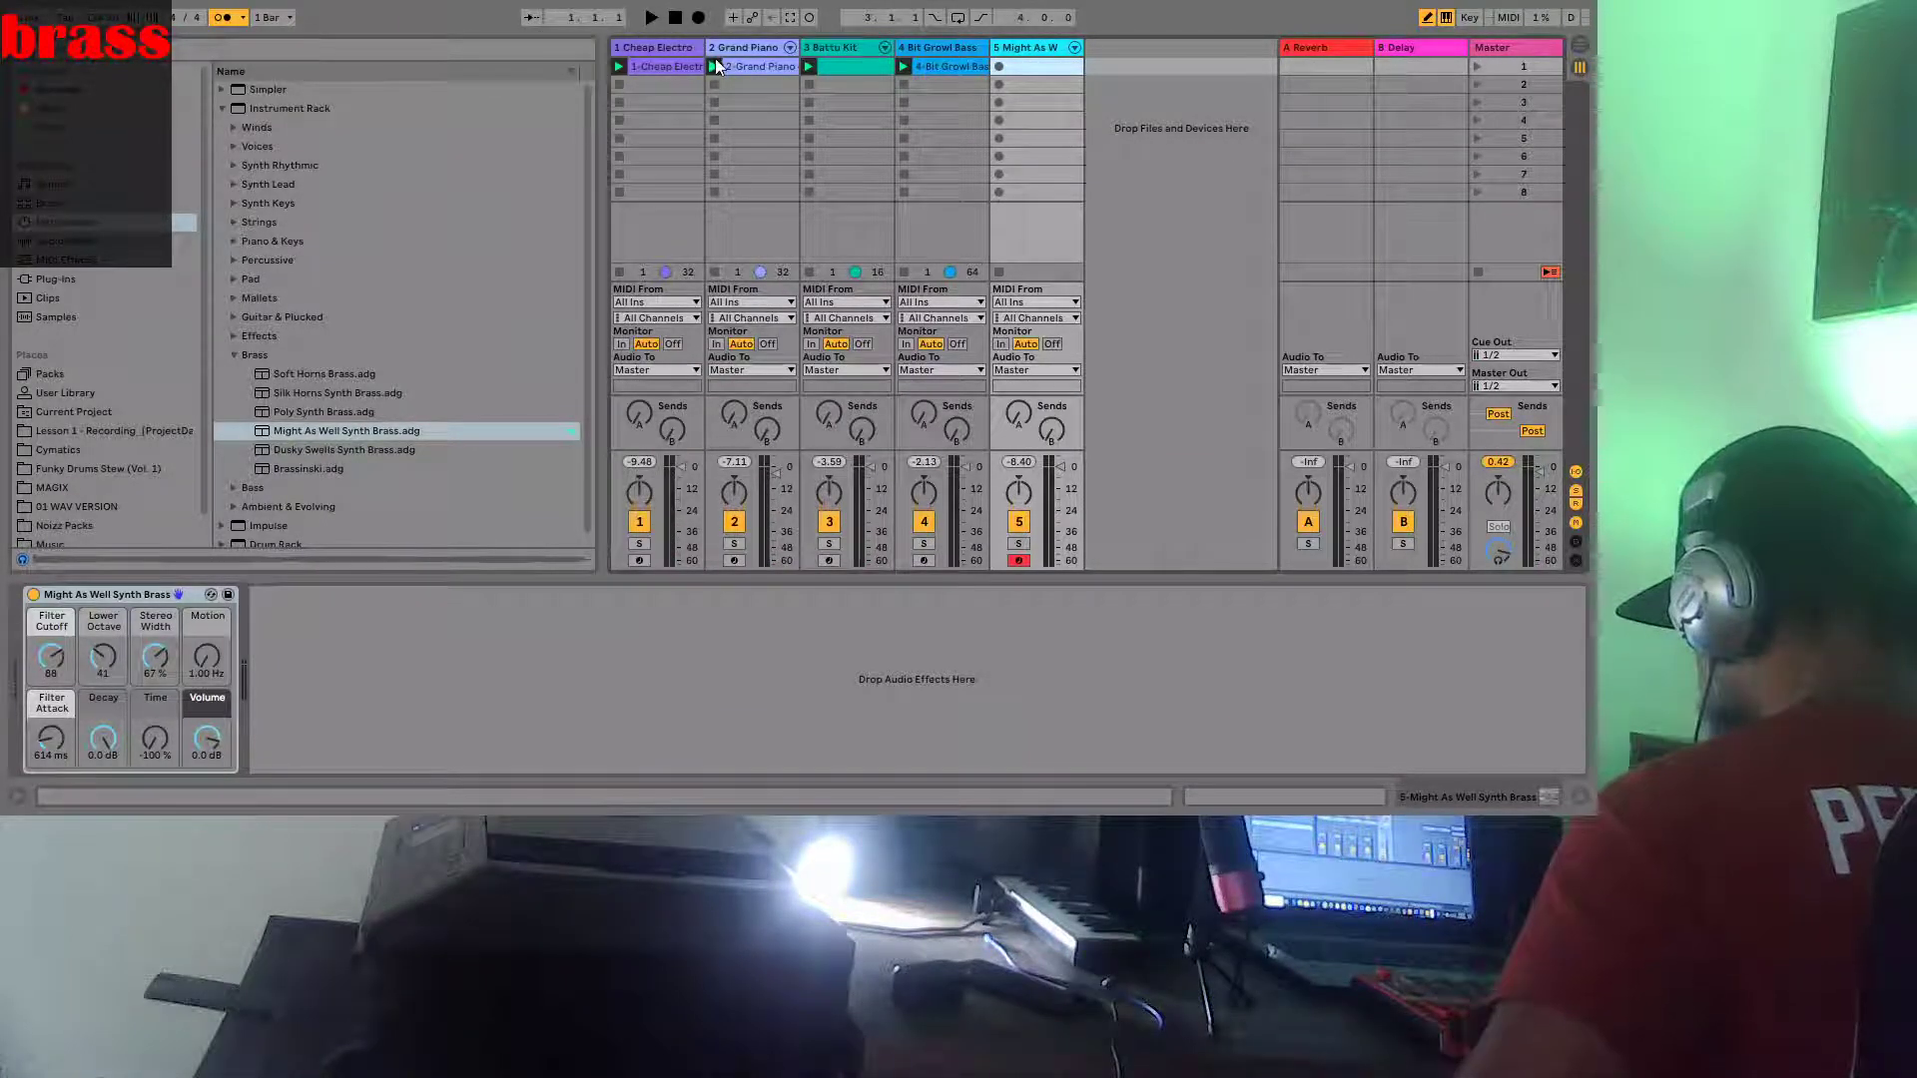
pyautogui.click(1000, 65)
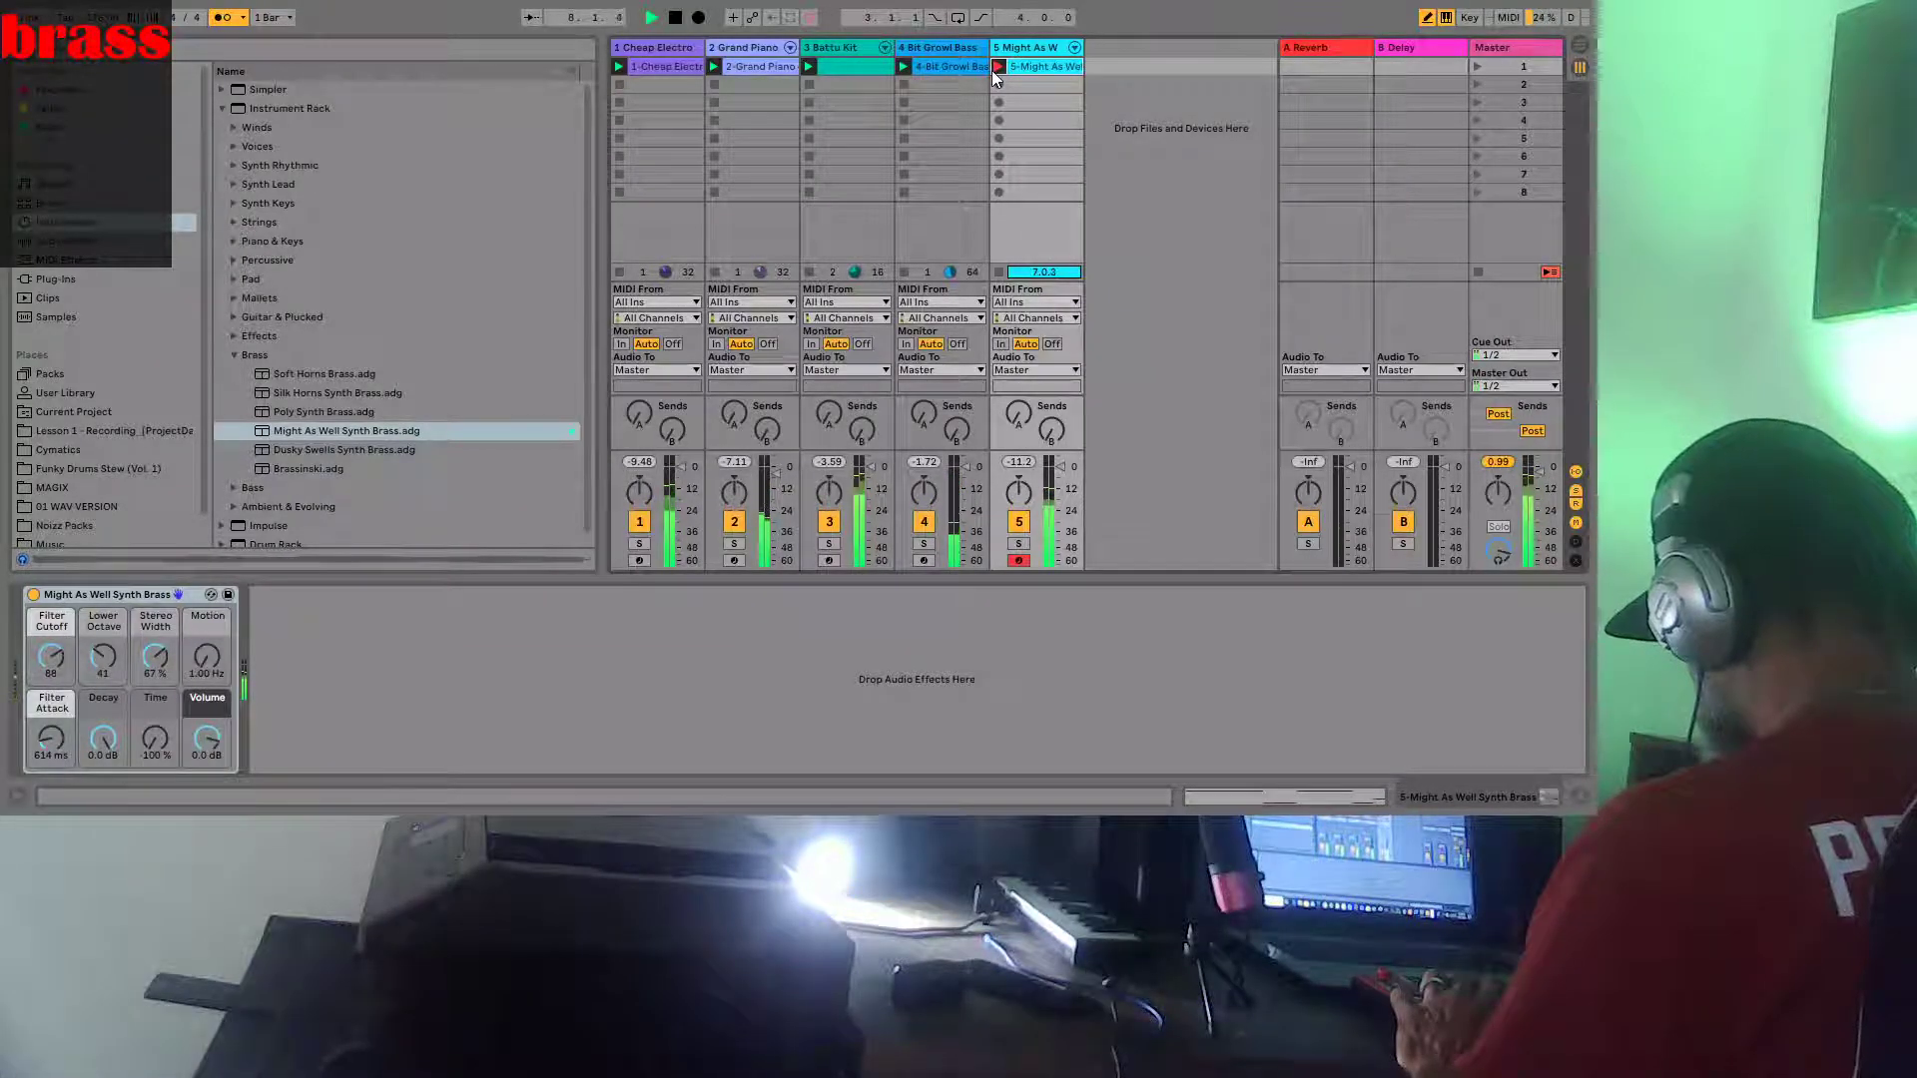
pyautogui.click(998, 67)
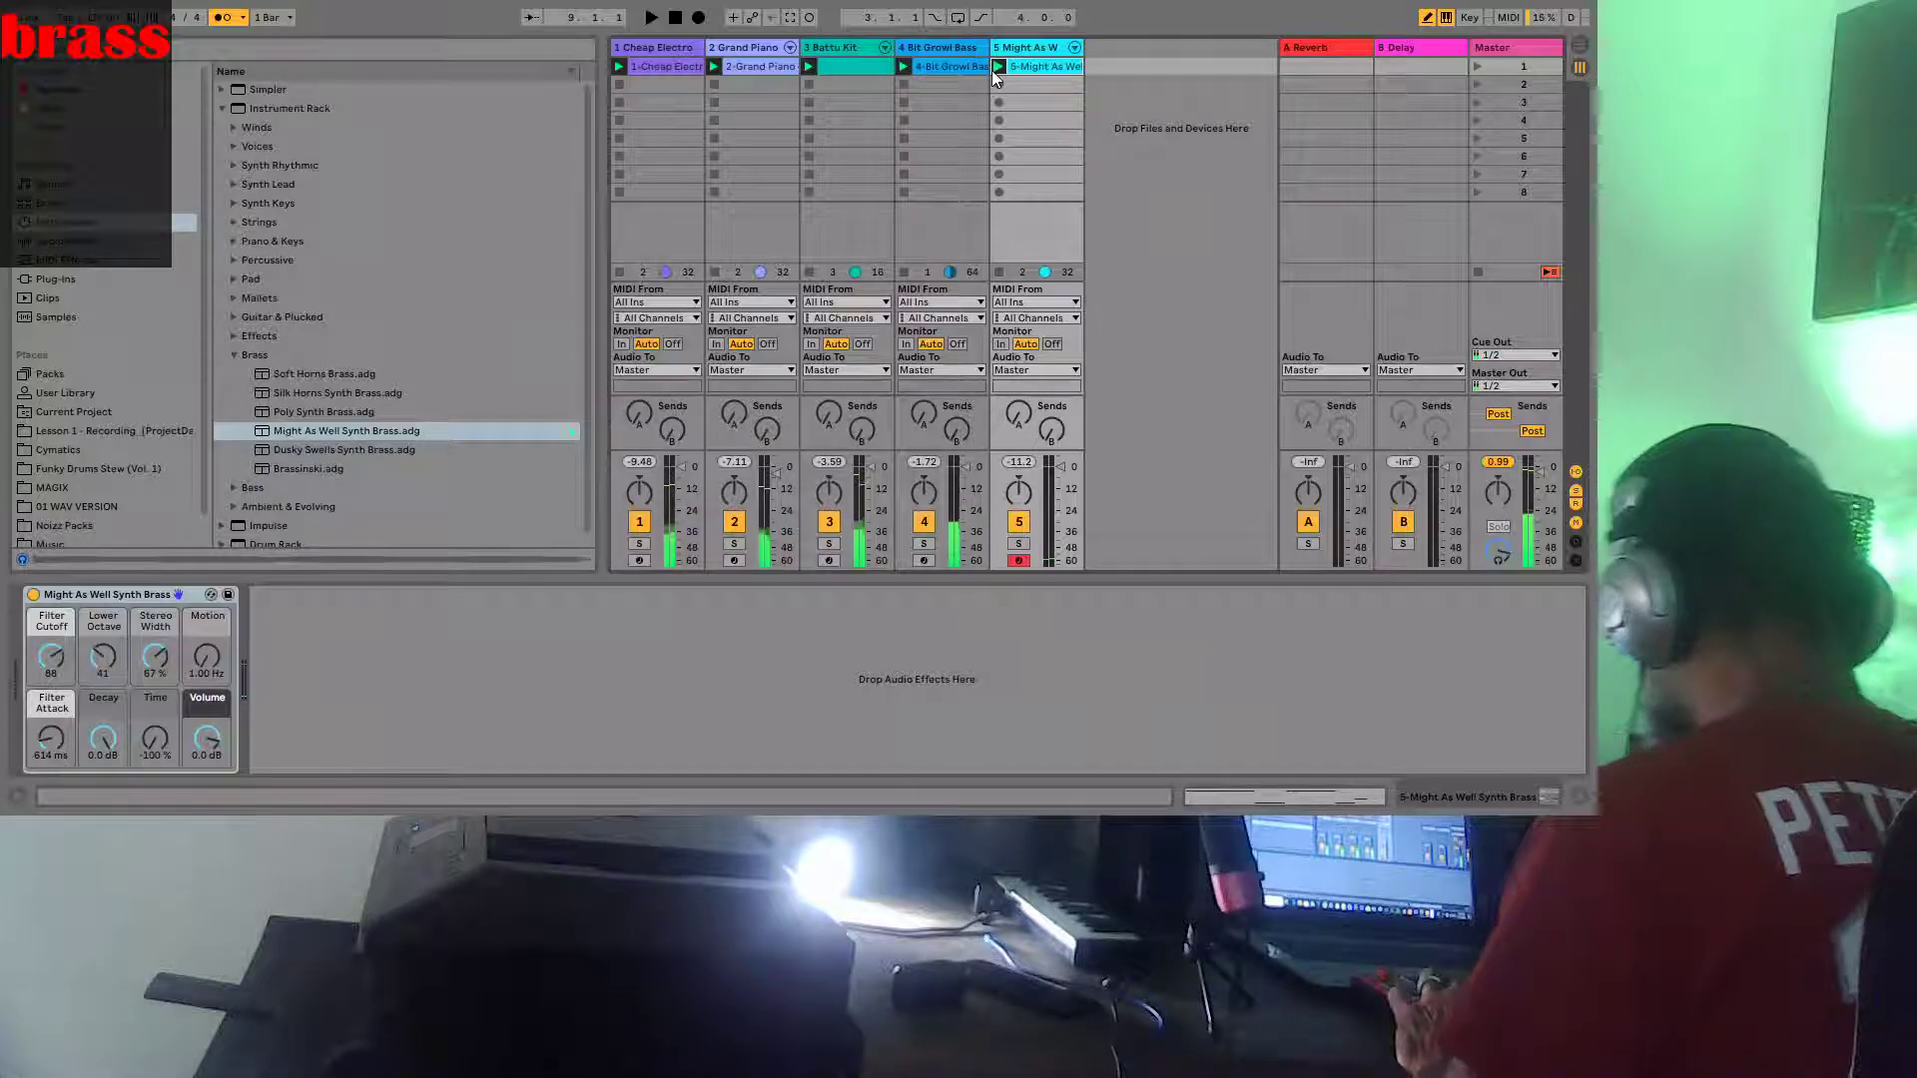
pyautogui.press('Delete')
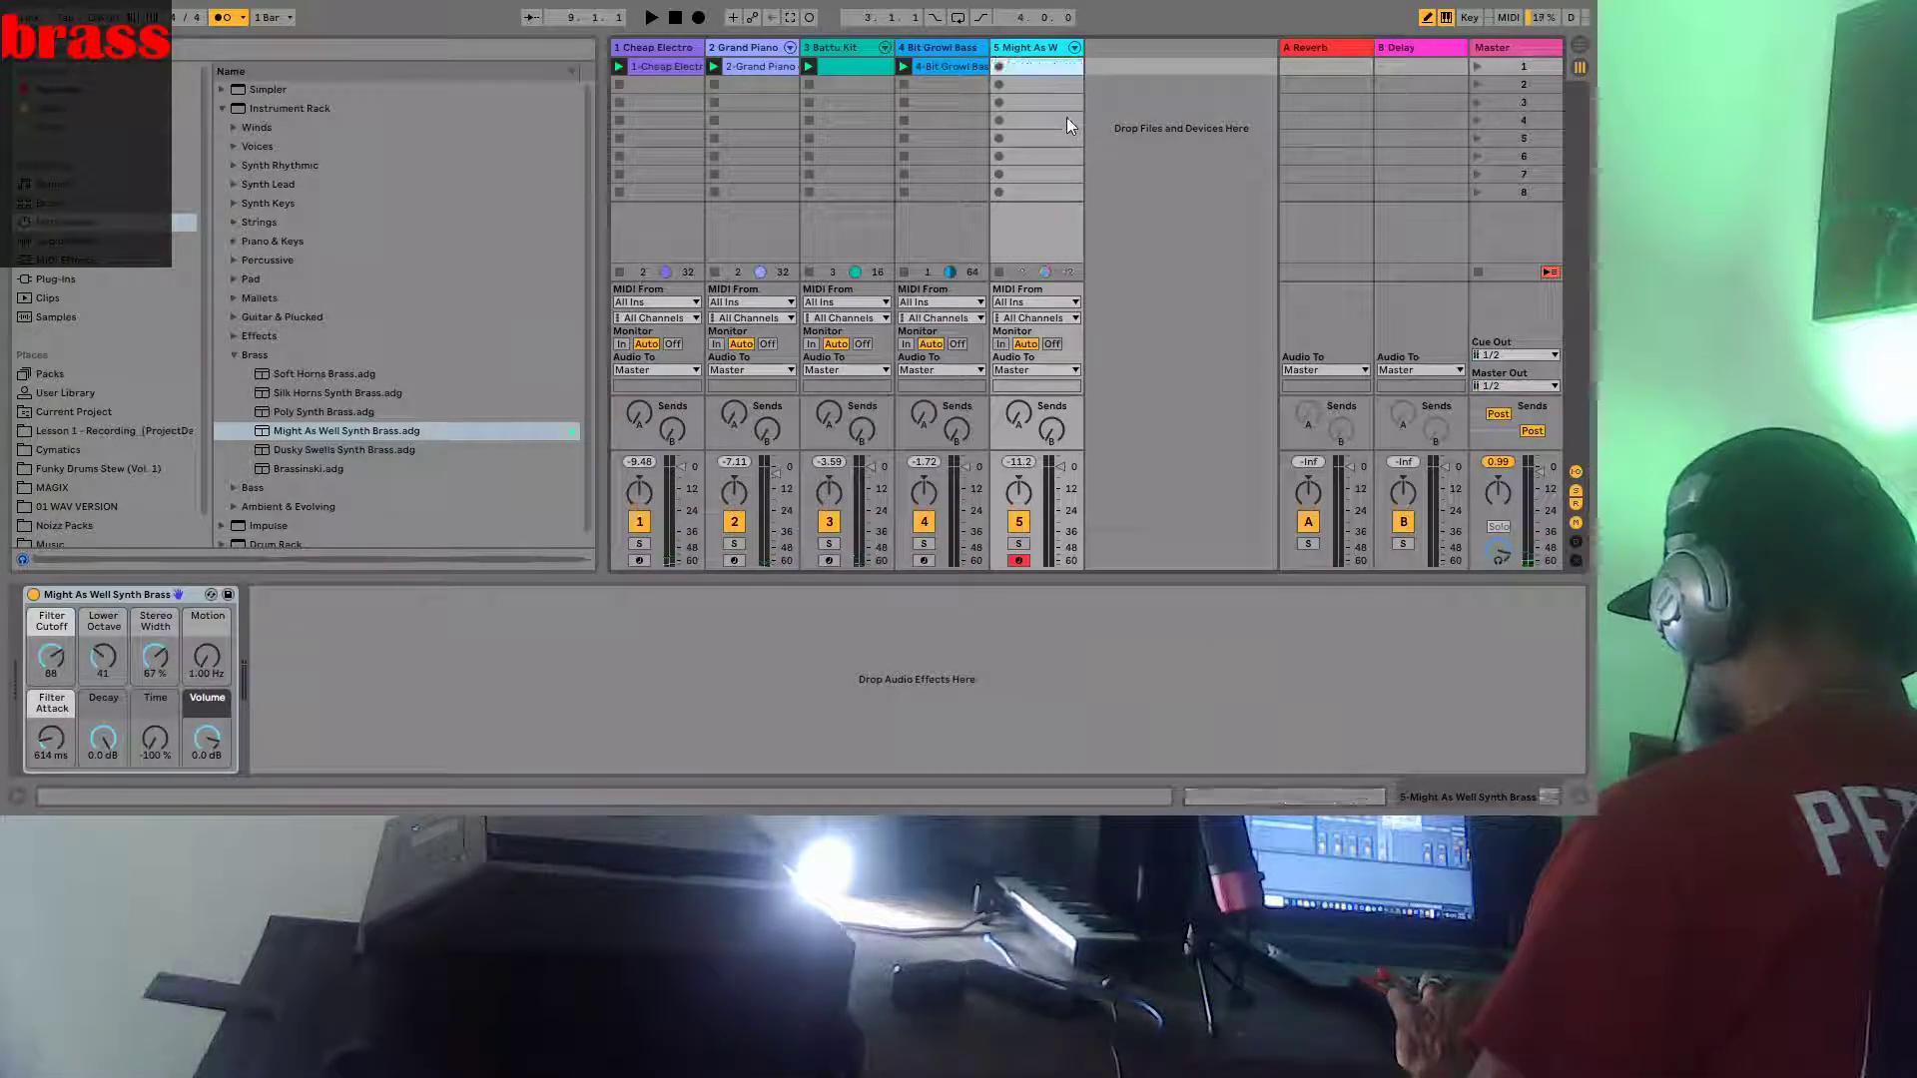
# Record a brass take into the first clip slot of the Might As Well Synth Brass track
pyautogui.click(999, 67)
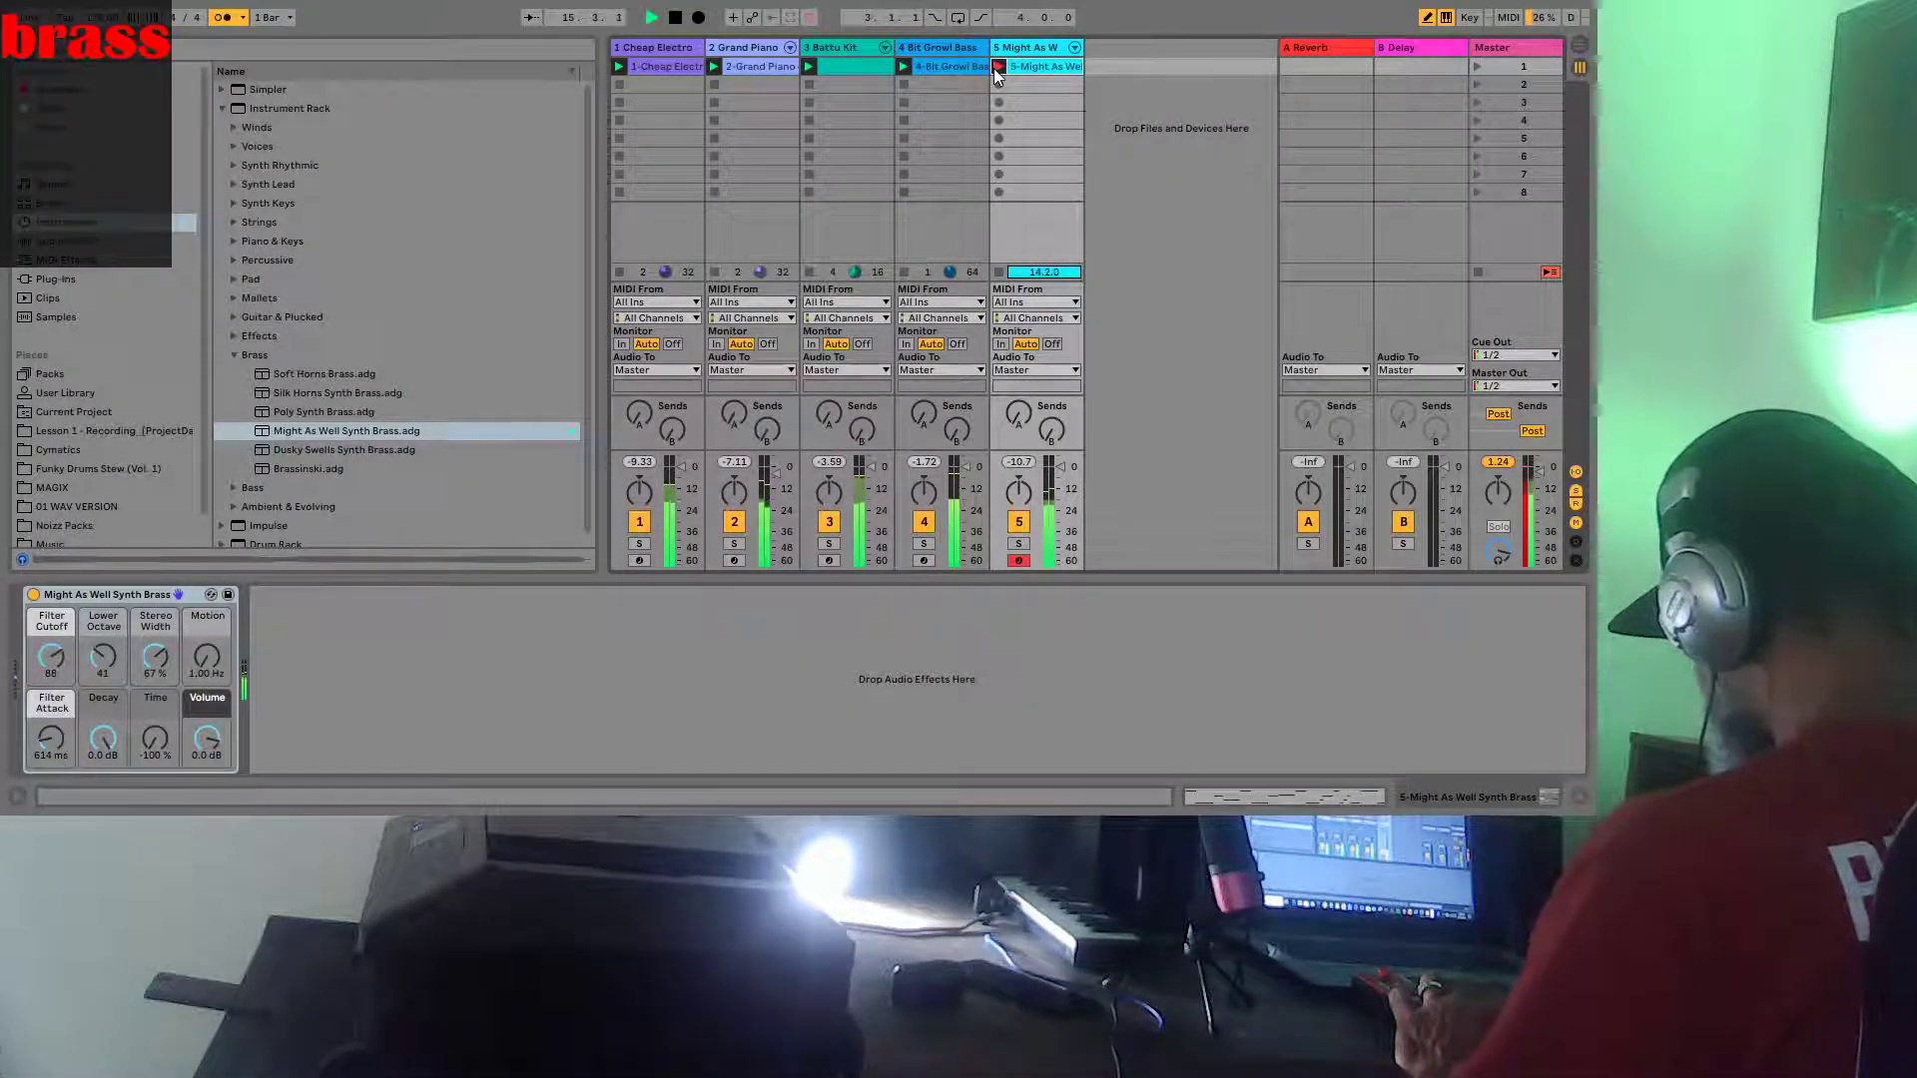
pyautogui.click(998, 66)
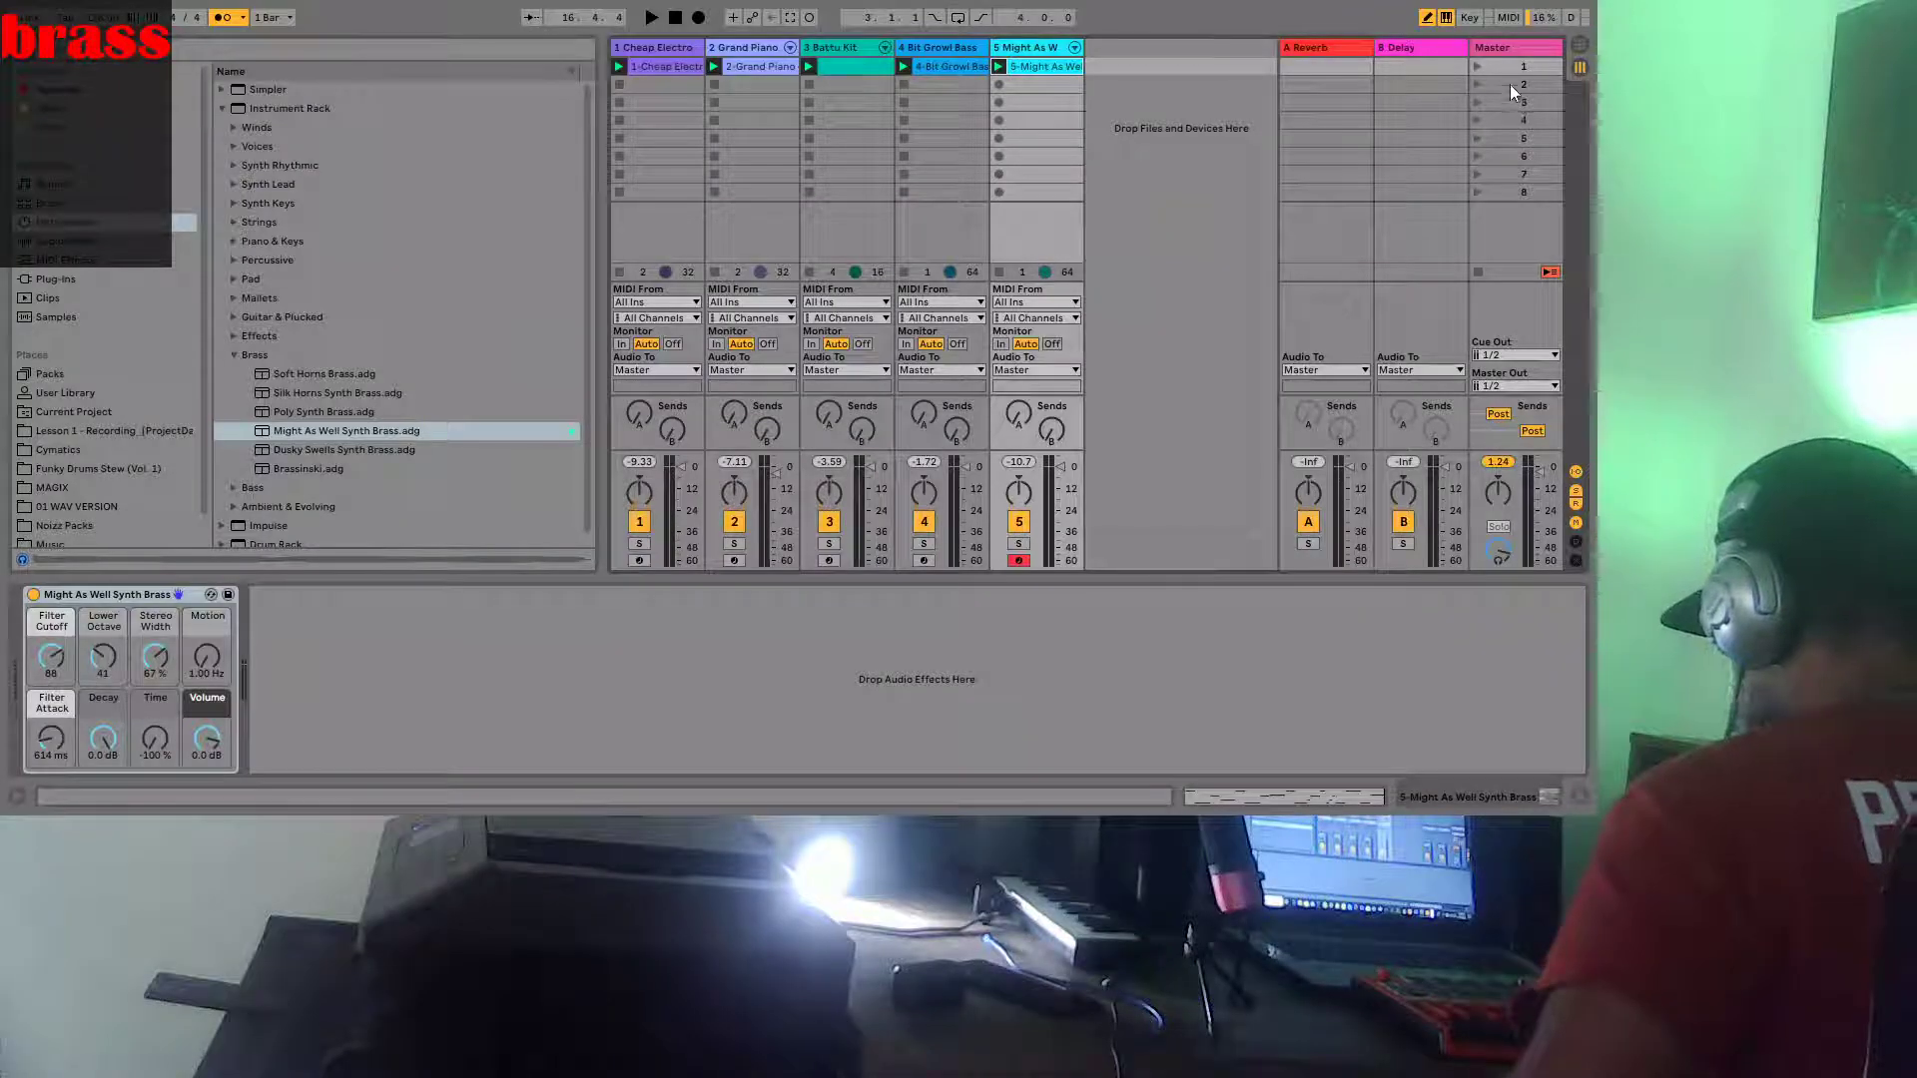
# Play back the first scene with the metronome off and slightly lower the volume of the Might As Well Synth Brass track
pyautogui.click(1478, 66)
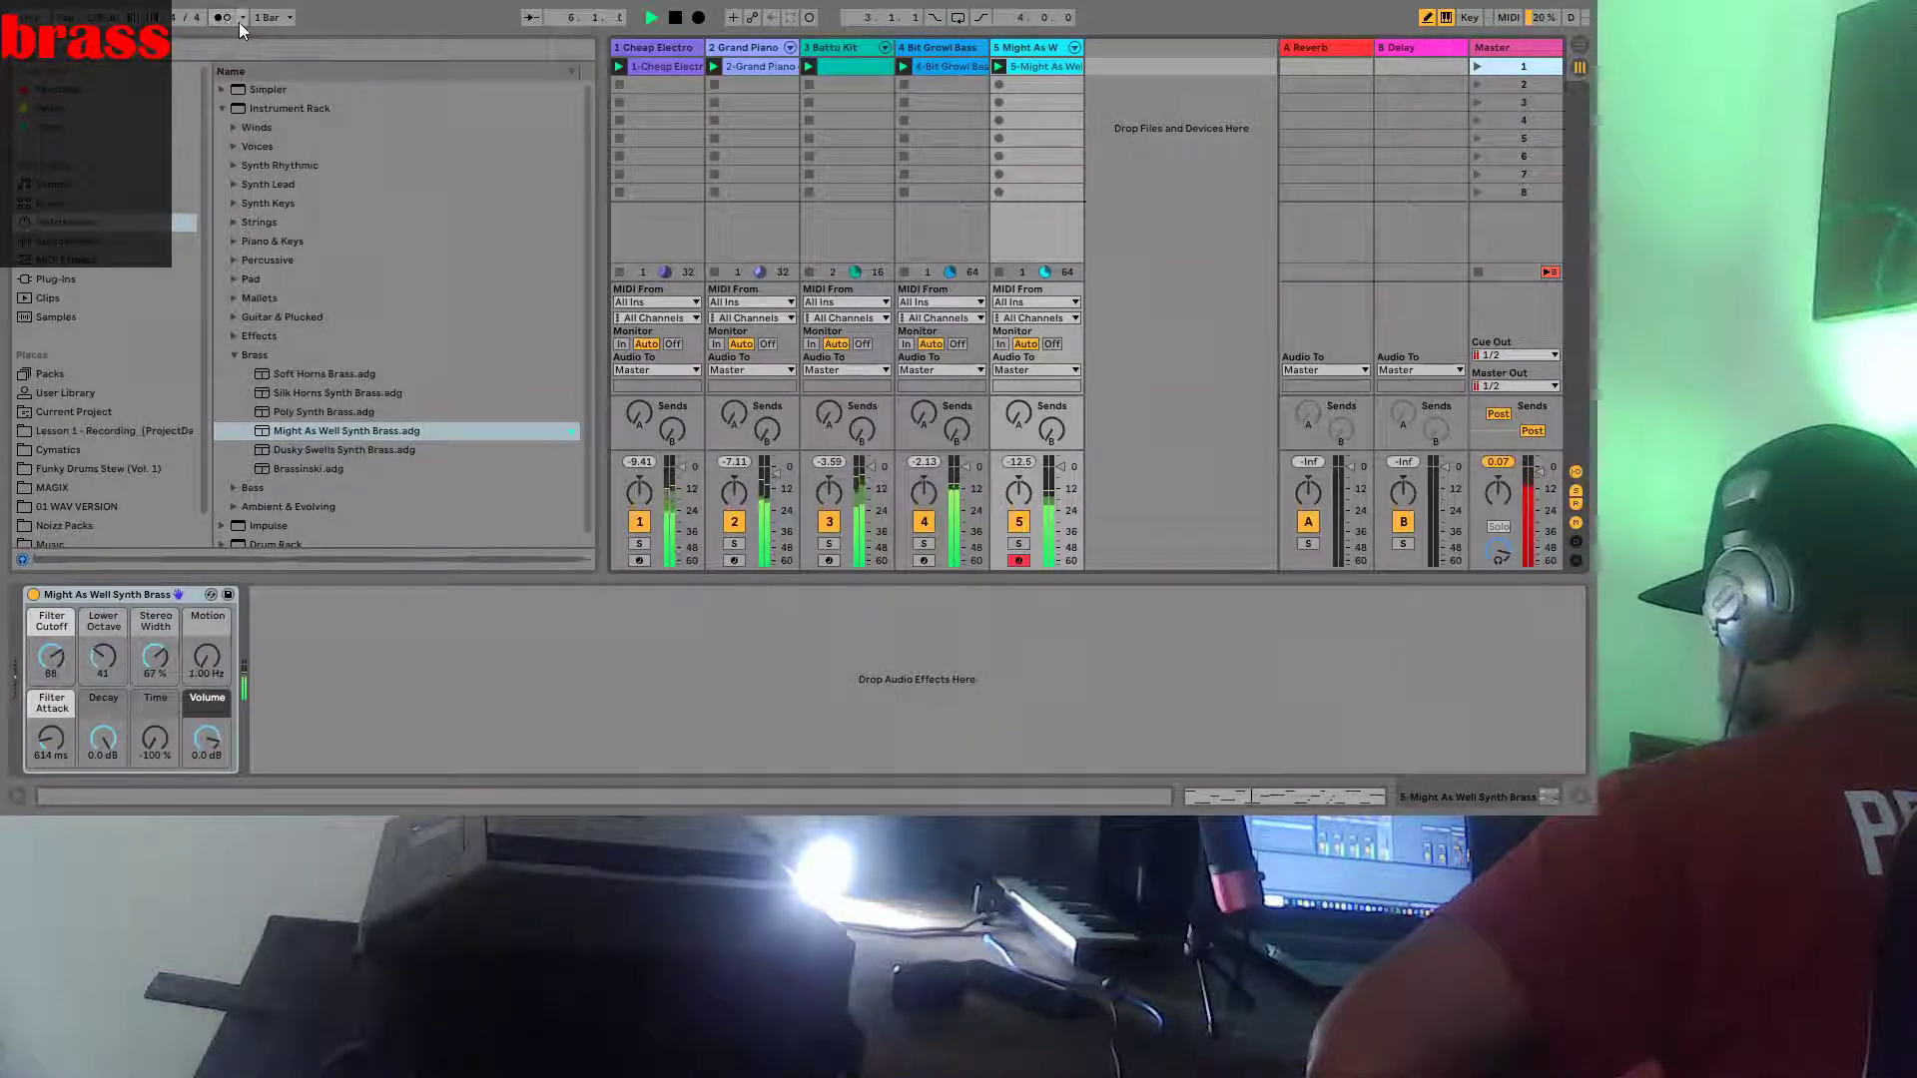
pyautogui.moveTo(1061, 466); pyautogui.dragTo(1058, 472)
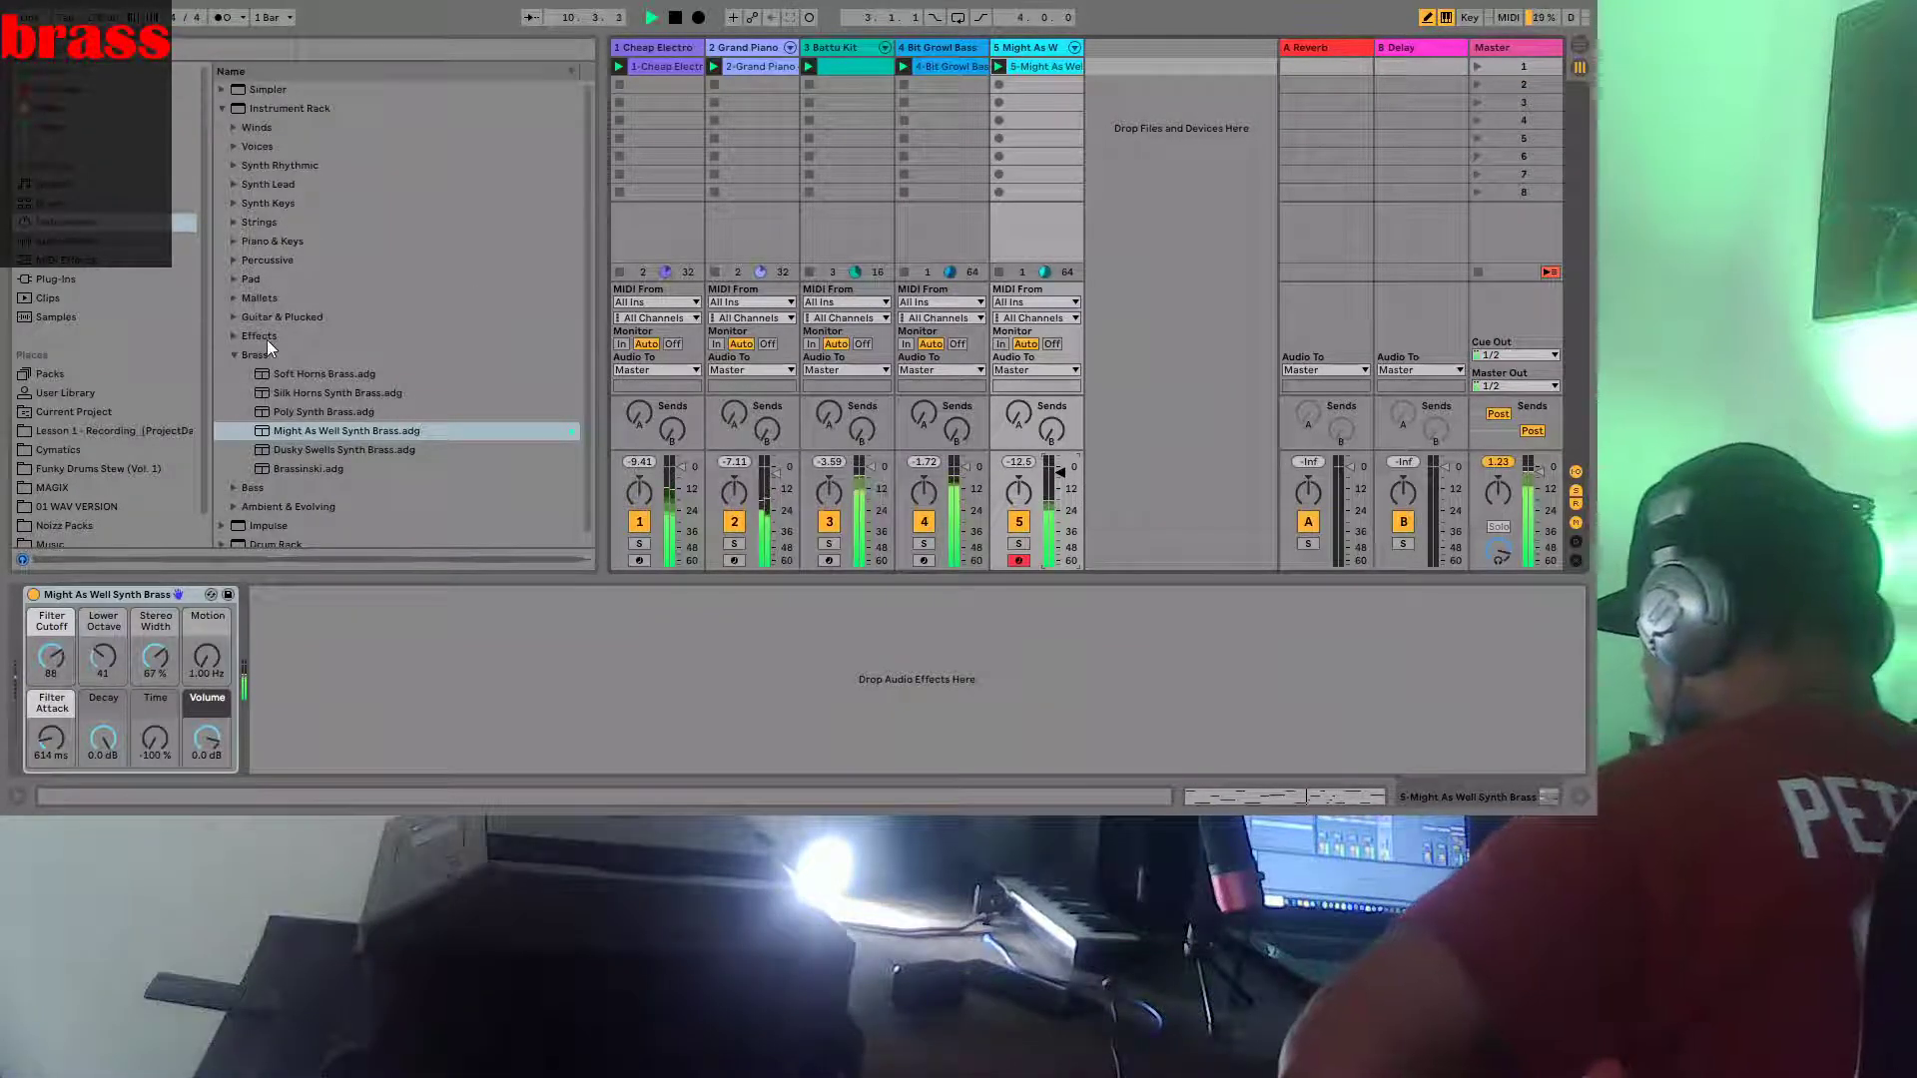
pyautogui.click(675, 18)
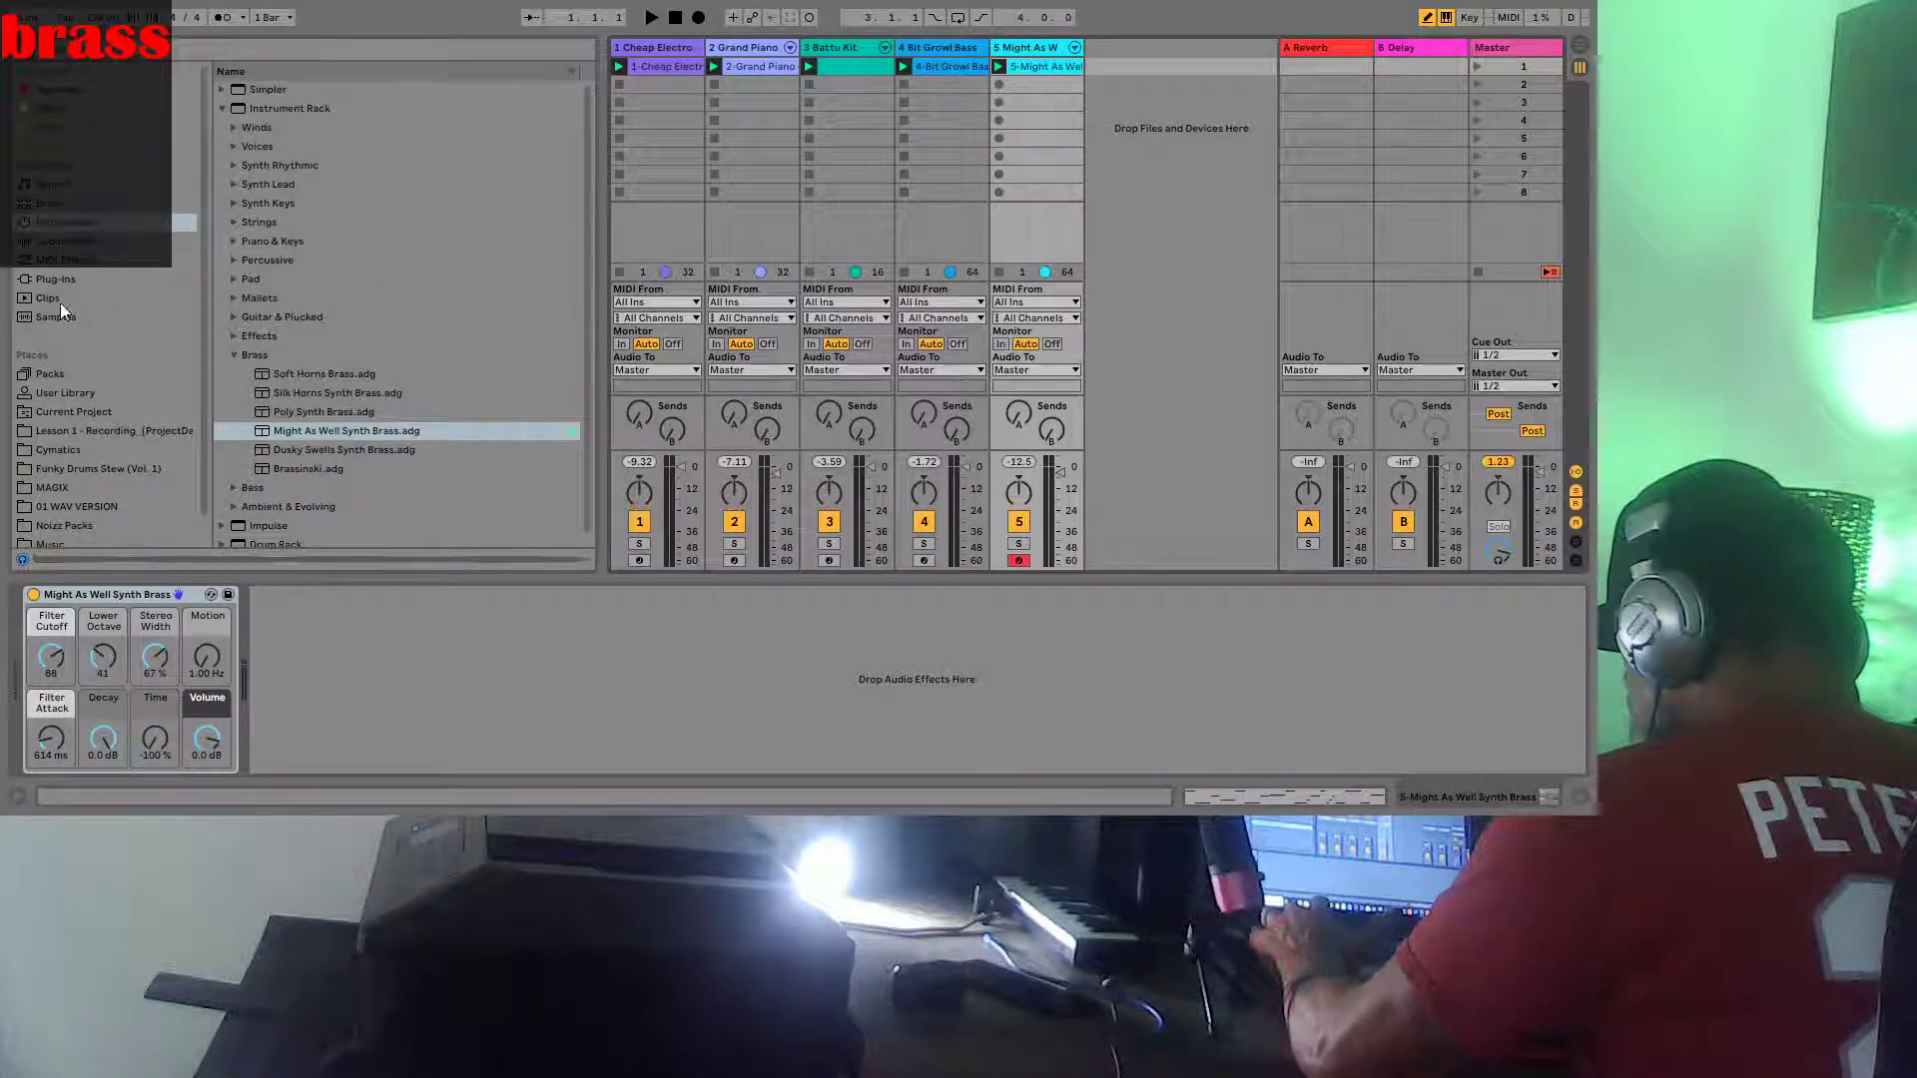
# Add the Basement reverb preset from the Special reverb presets after the Might As Well Synth Brass instrument
pyautogui.click(55, 244)
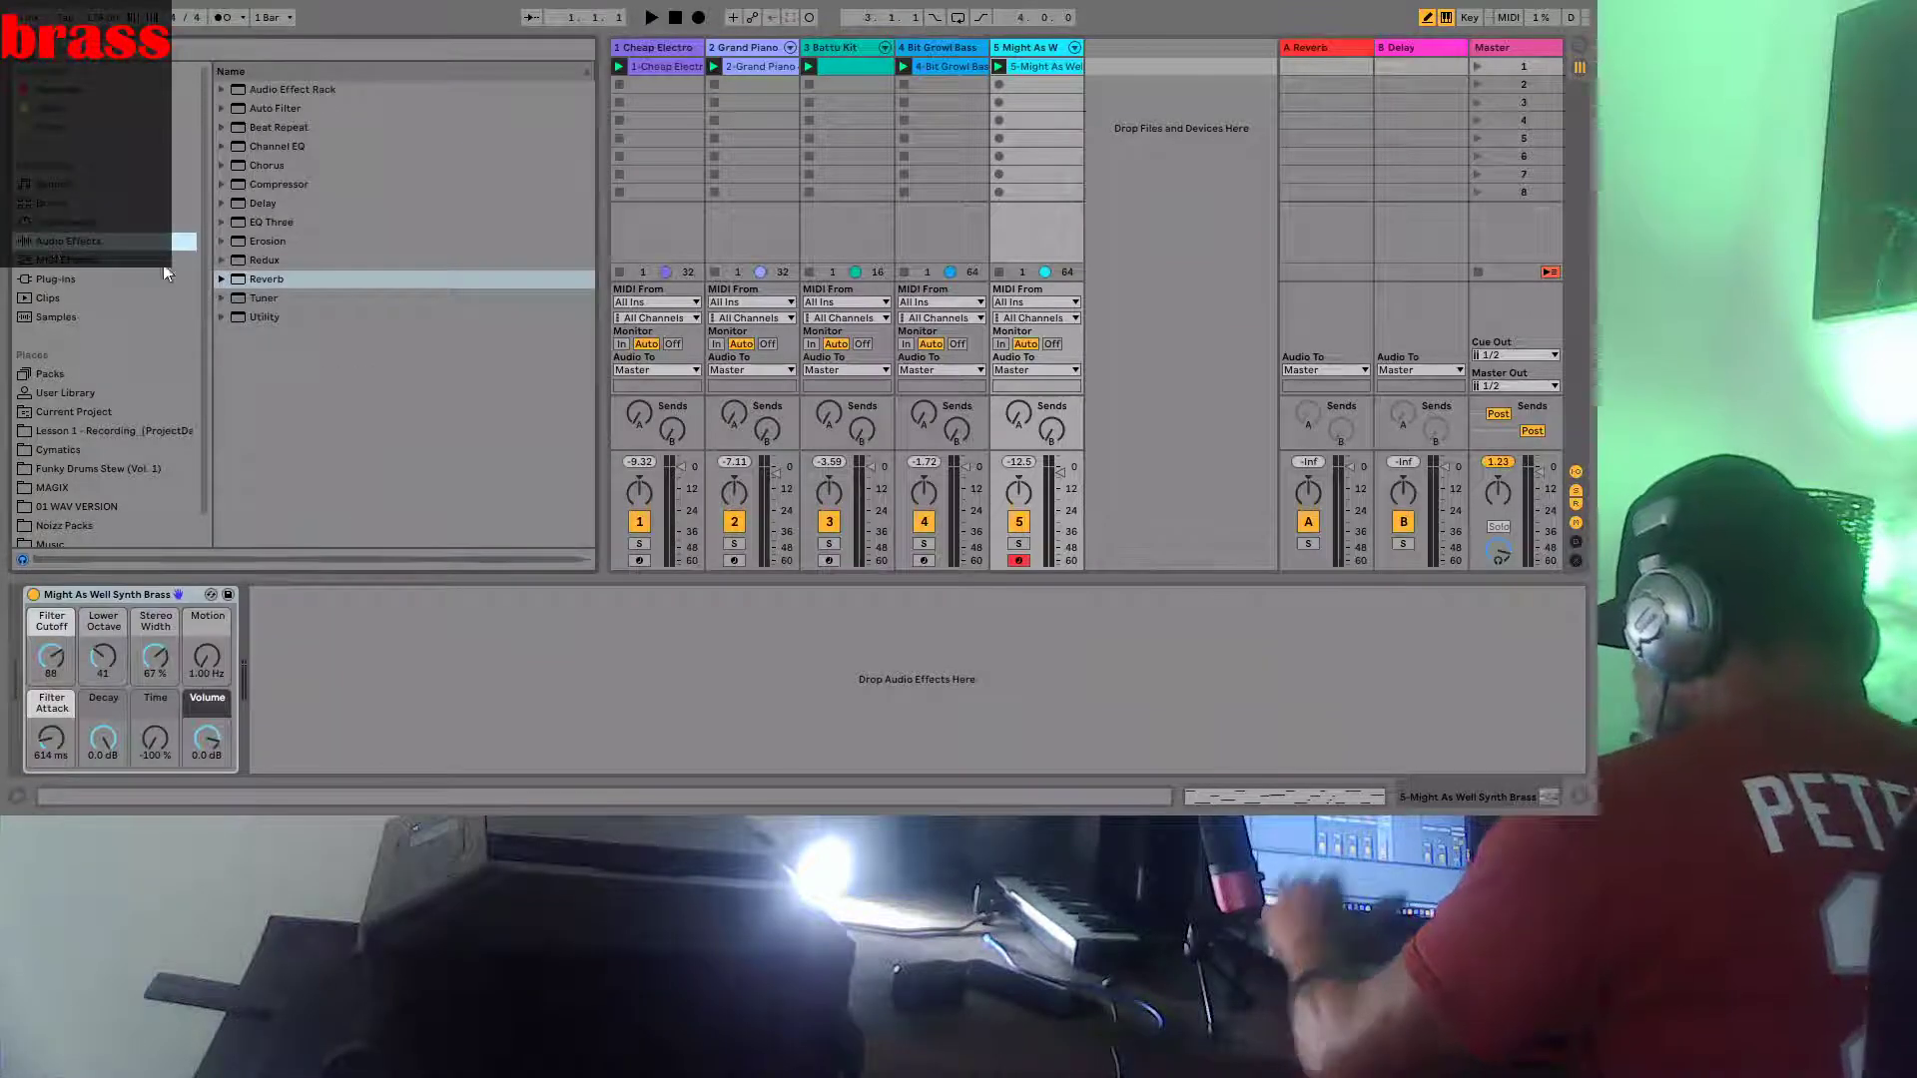
pyautogui.click(223, 277)
pyautogui.click(233, 335)
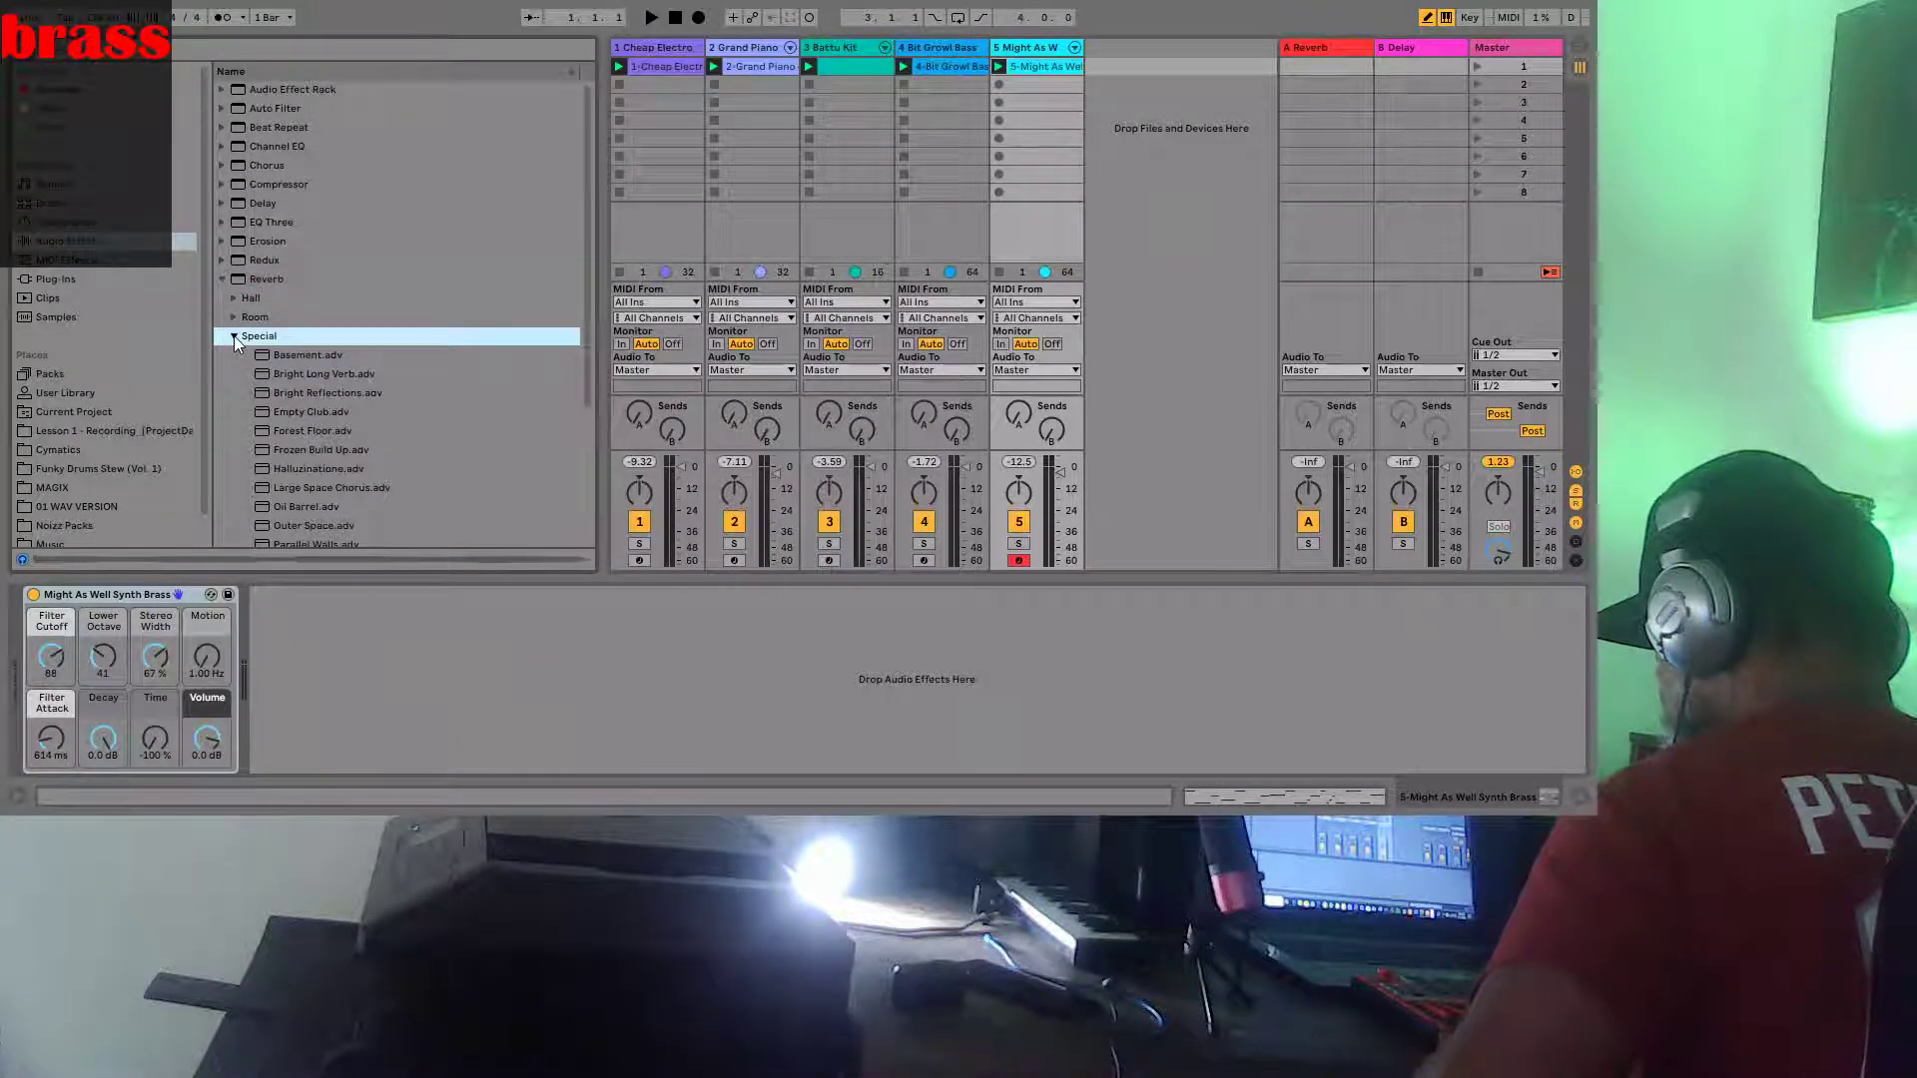
pyautogui.click(287, 355)
pyautogui.moveTo(288, 354); pyautogui.dragTo(1008, 640)
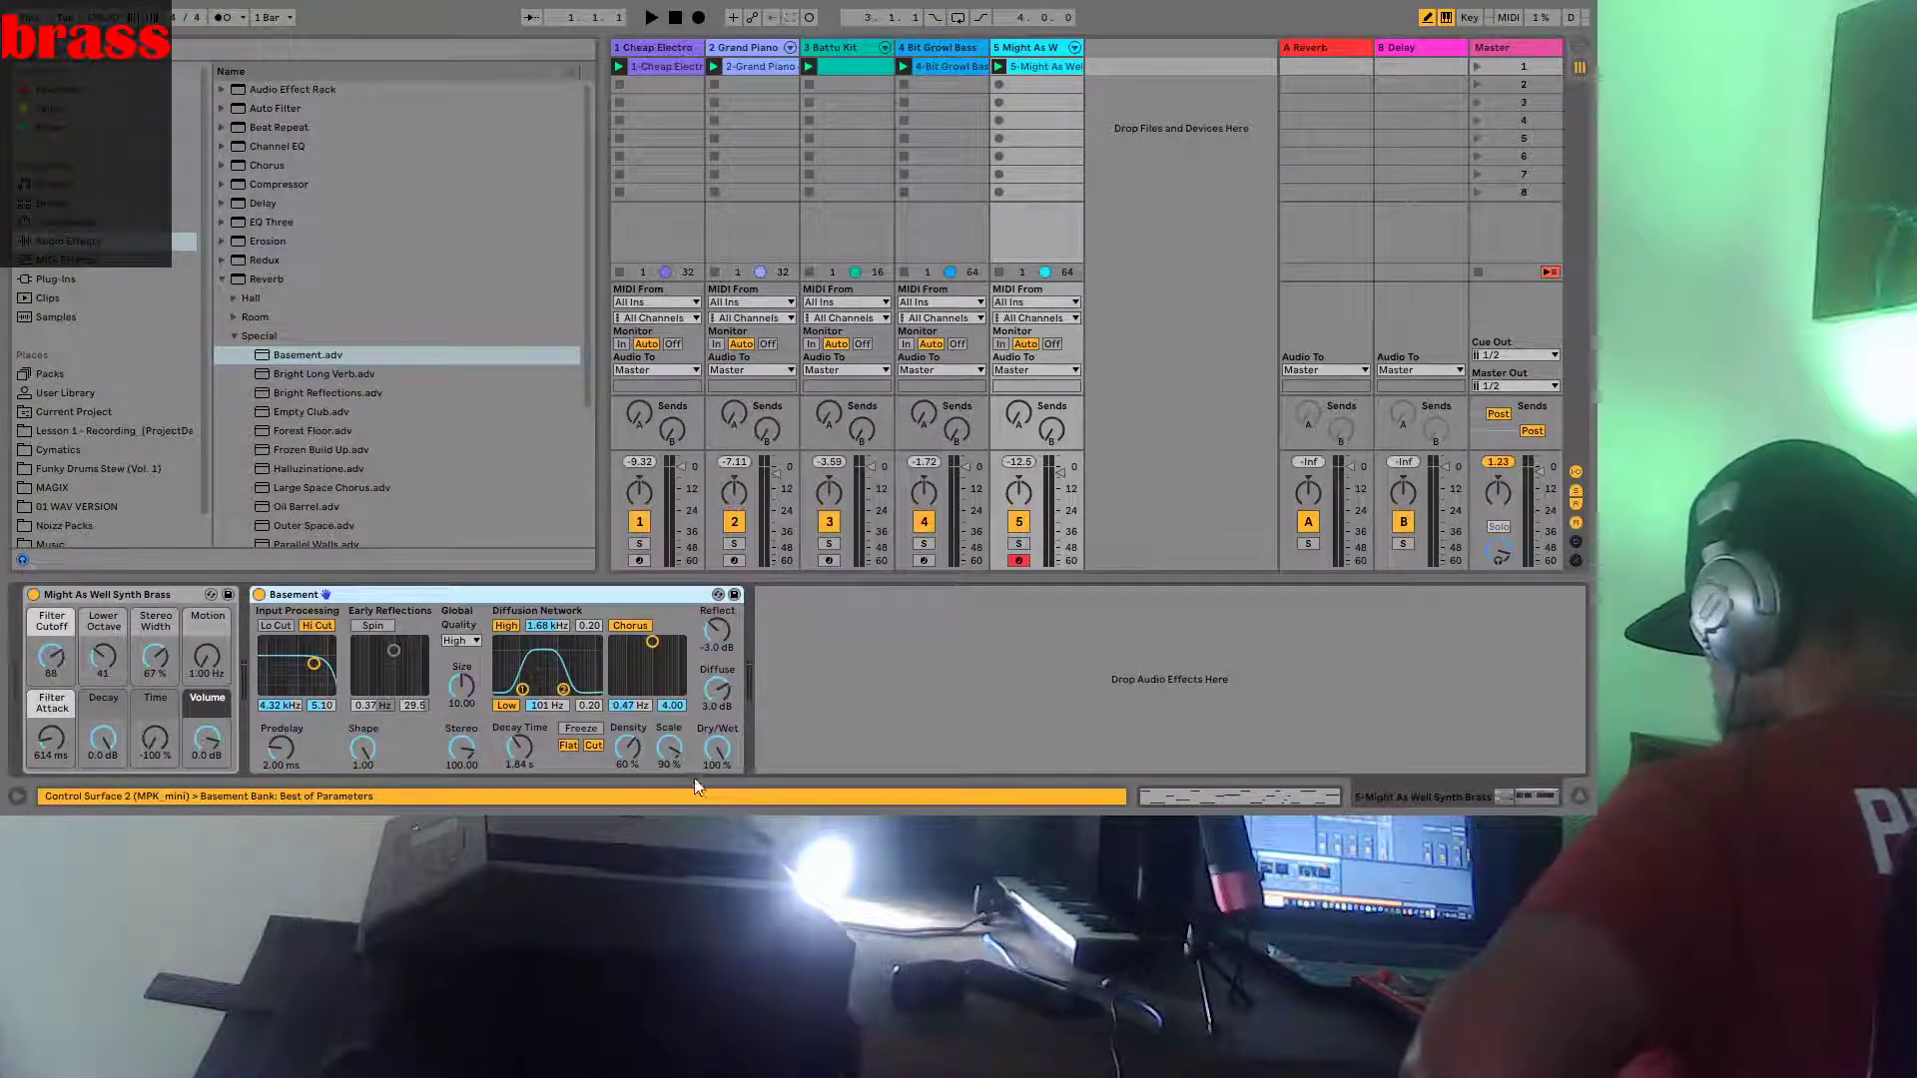
# Set the Basement reverb's Dry/Wet to 44 % while listening to the full loop, and stop playback
pyautogui.click(1001, 66)
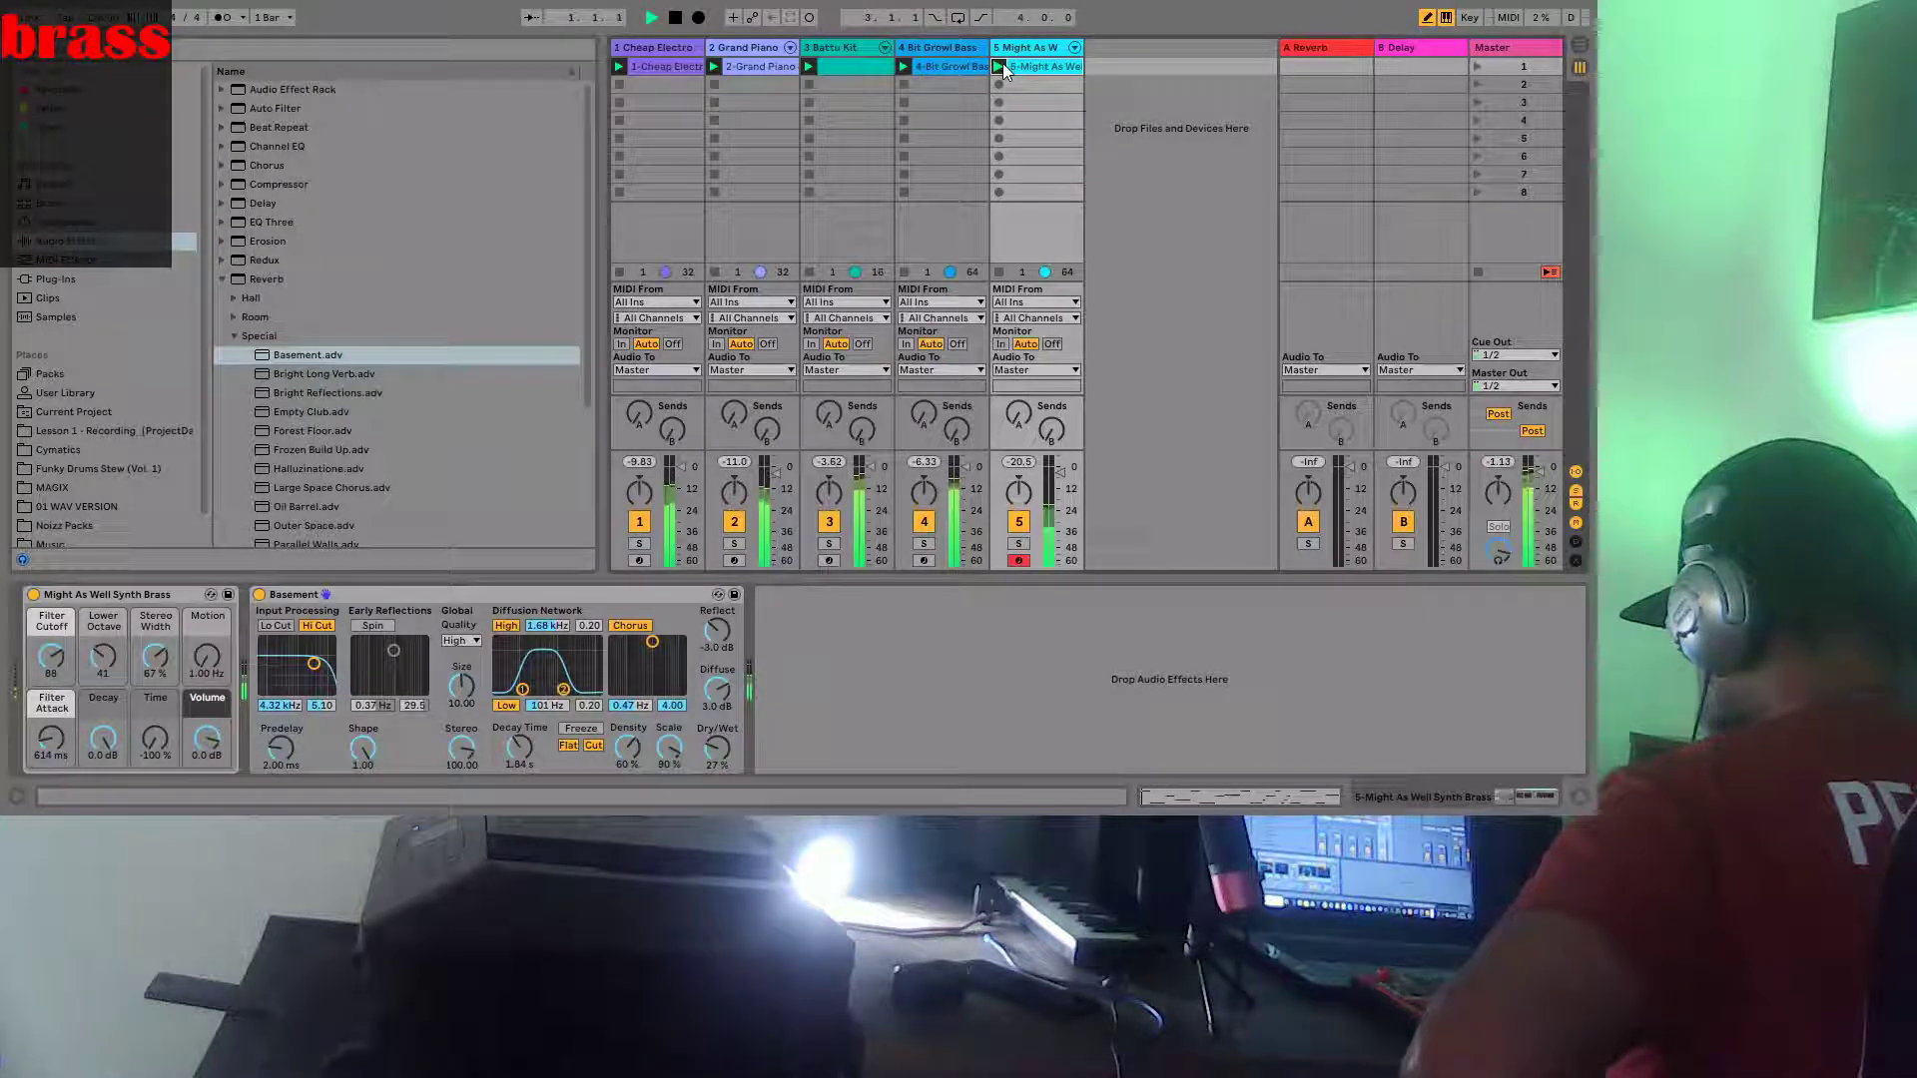
pyautogui.moveTo(717, 749); pyautogui.dragTo(717, 705)
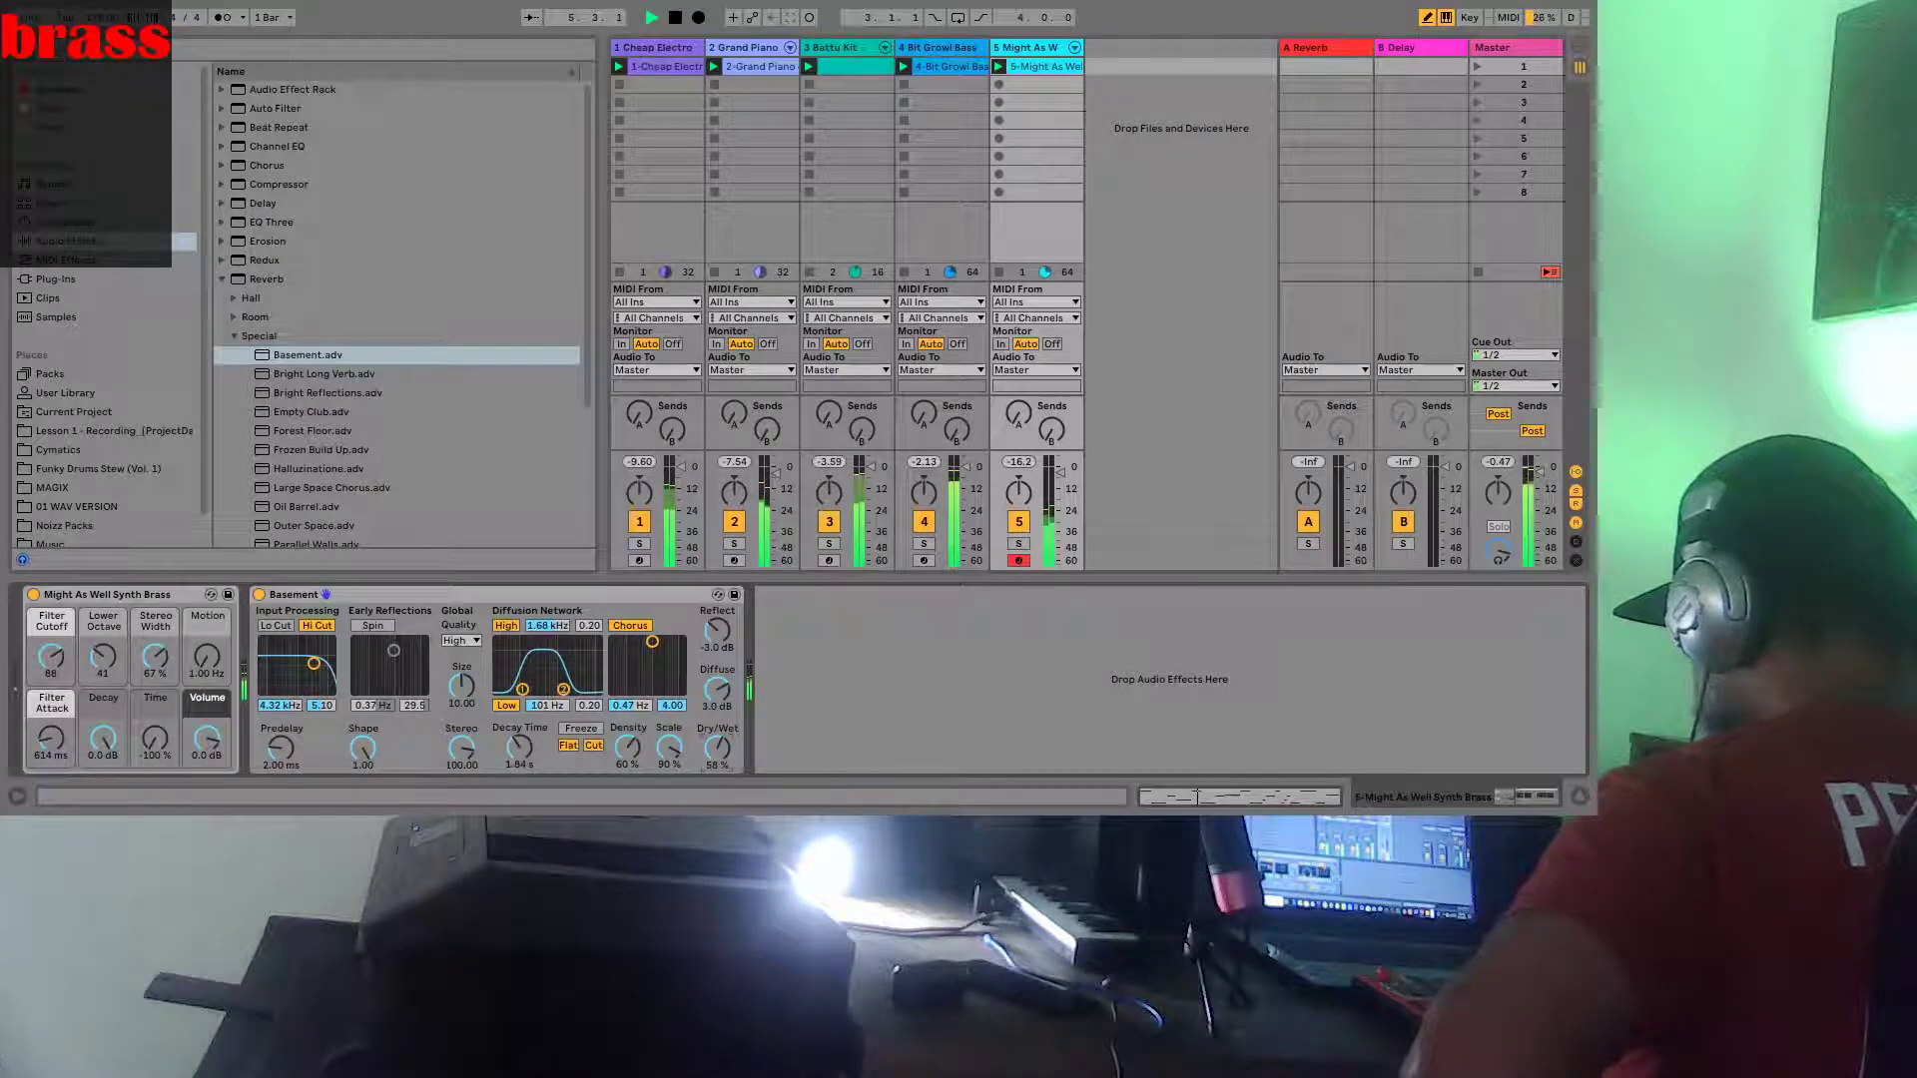
pyautogui.click(964, 48)
pyautogui.click(1004, 48)
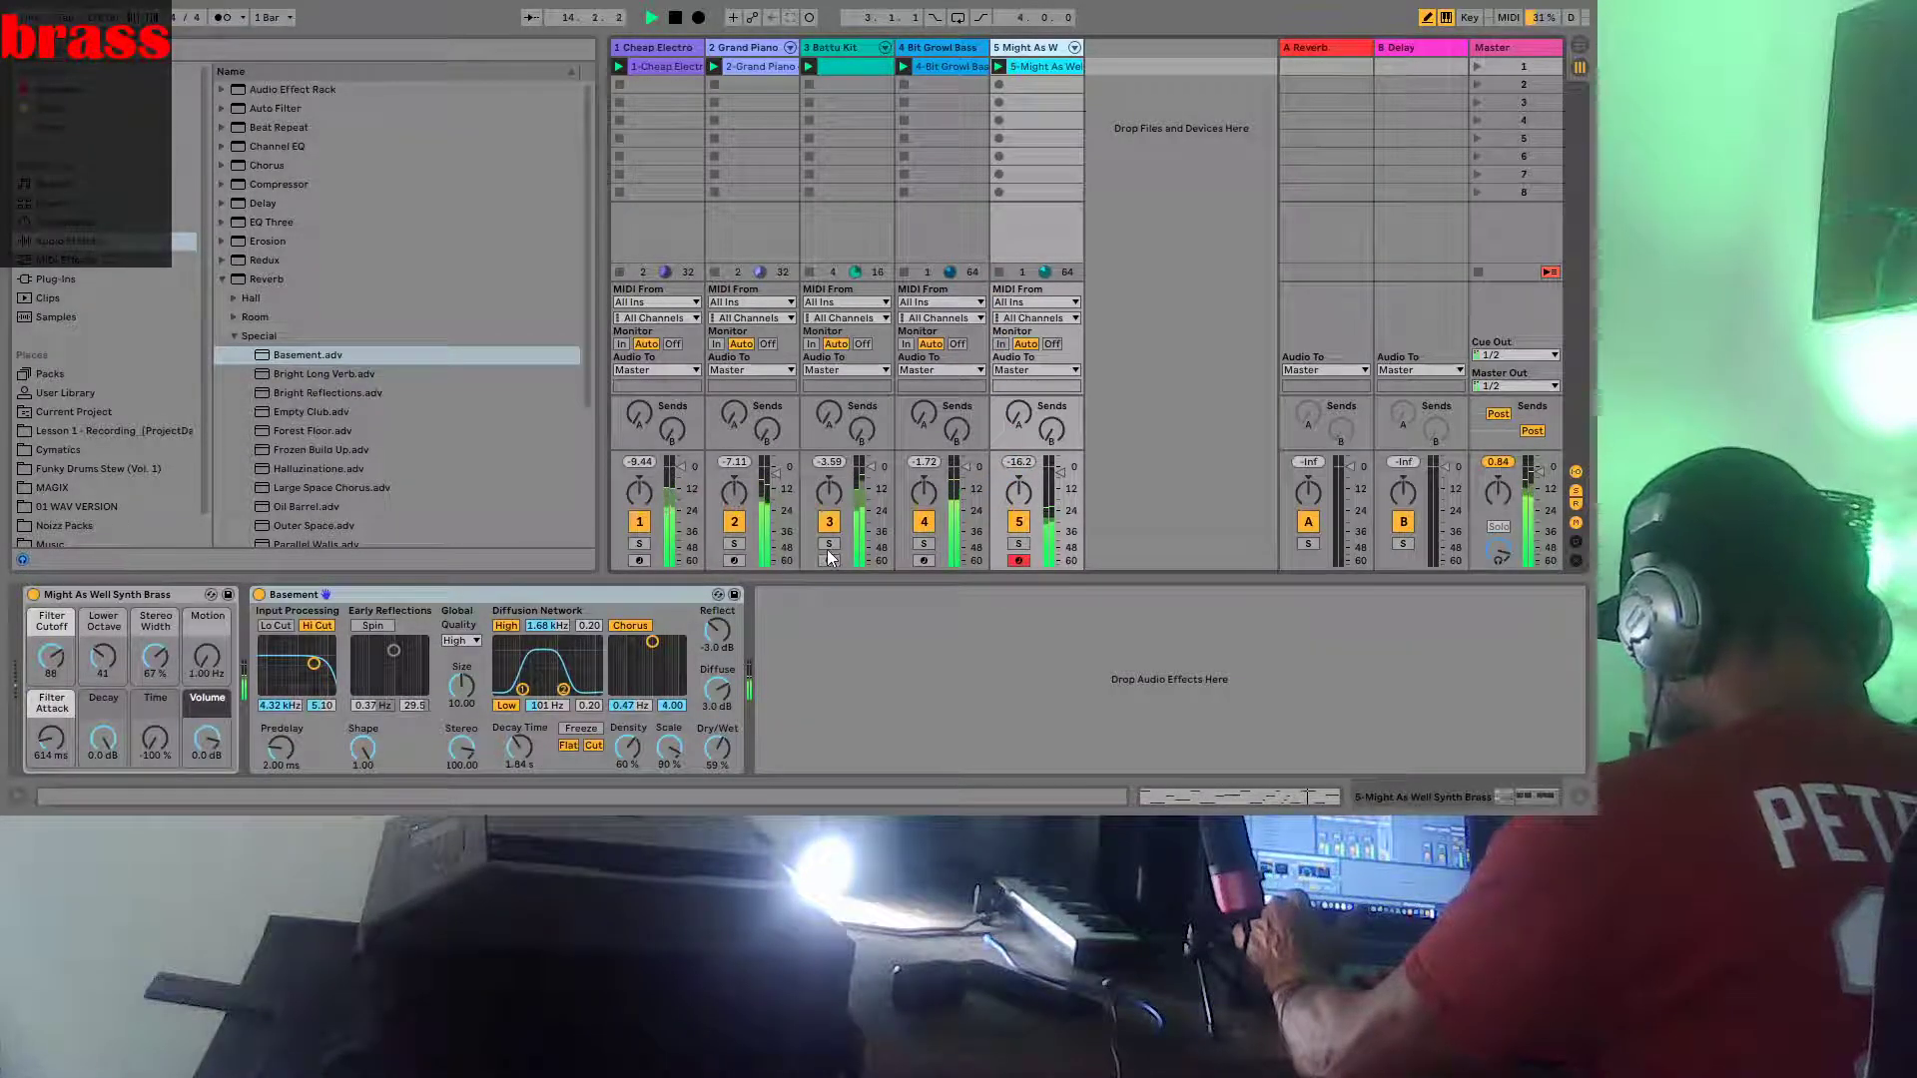
pyautogui.moveTo(725, 747); pyautogui.dragTo(726, 764)
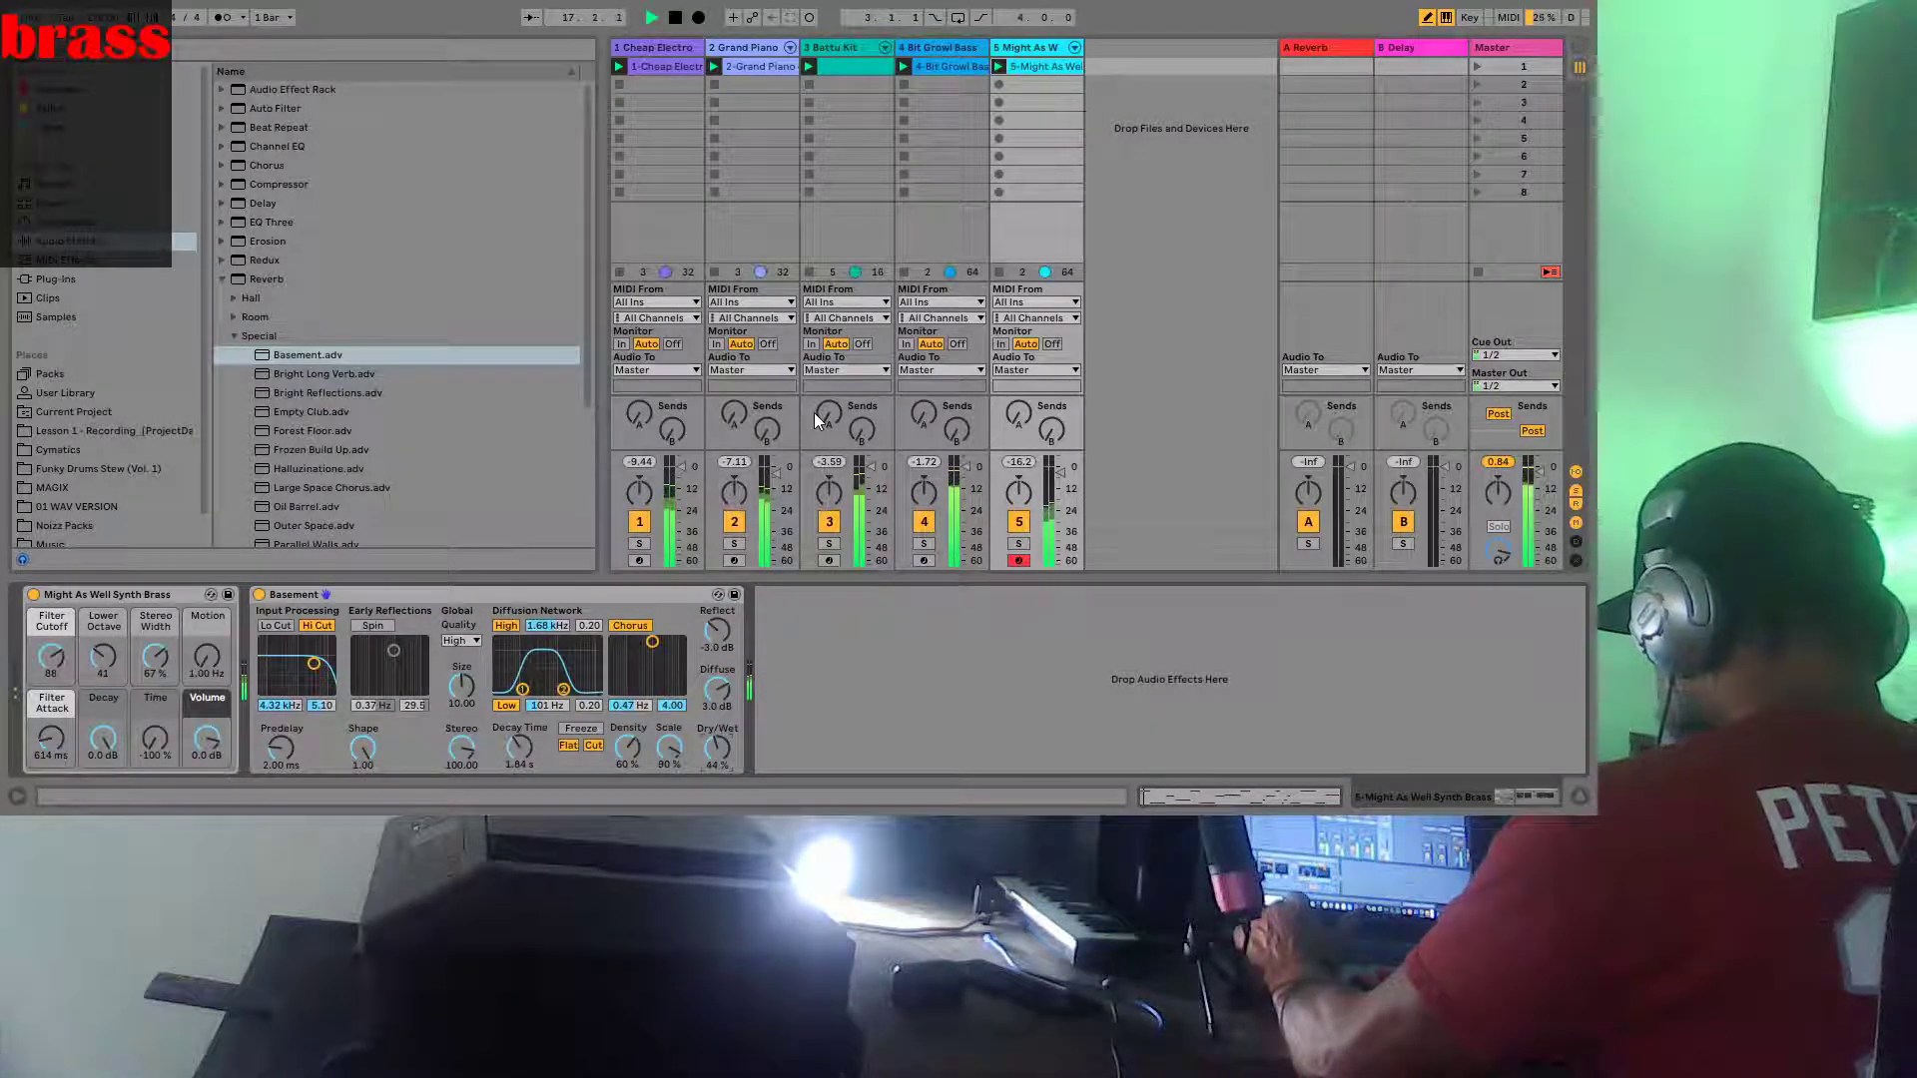
pyautogui.click(676, 18)
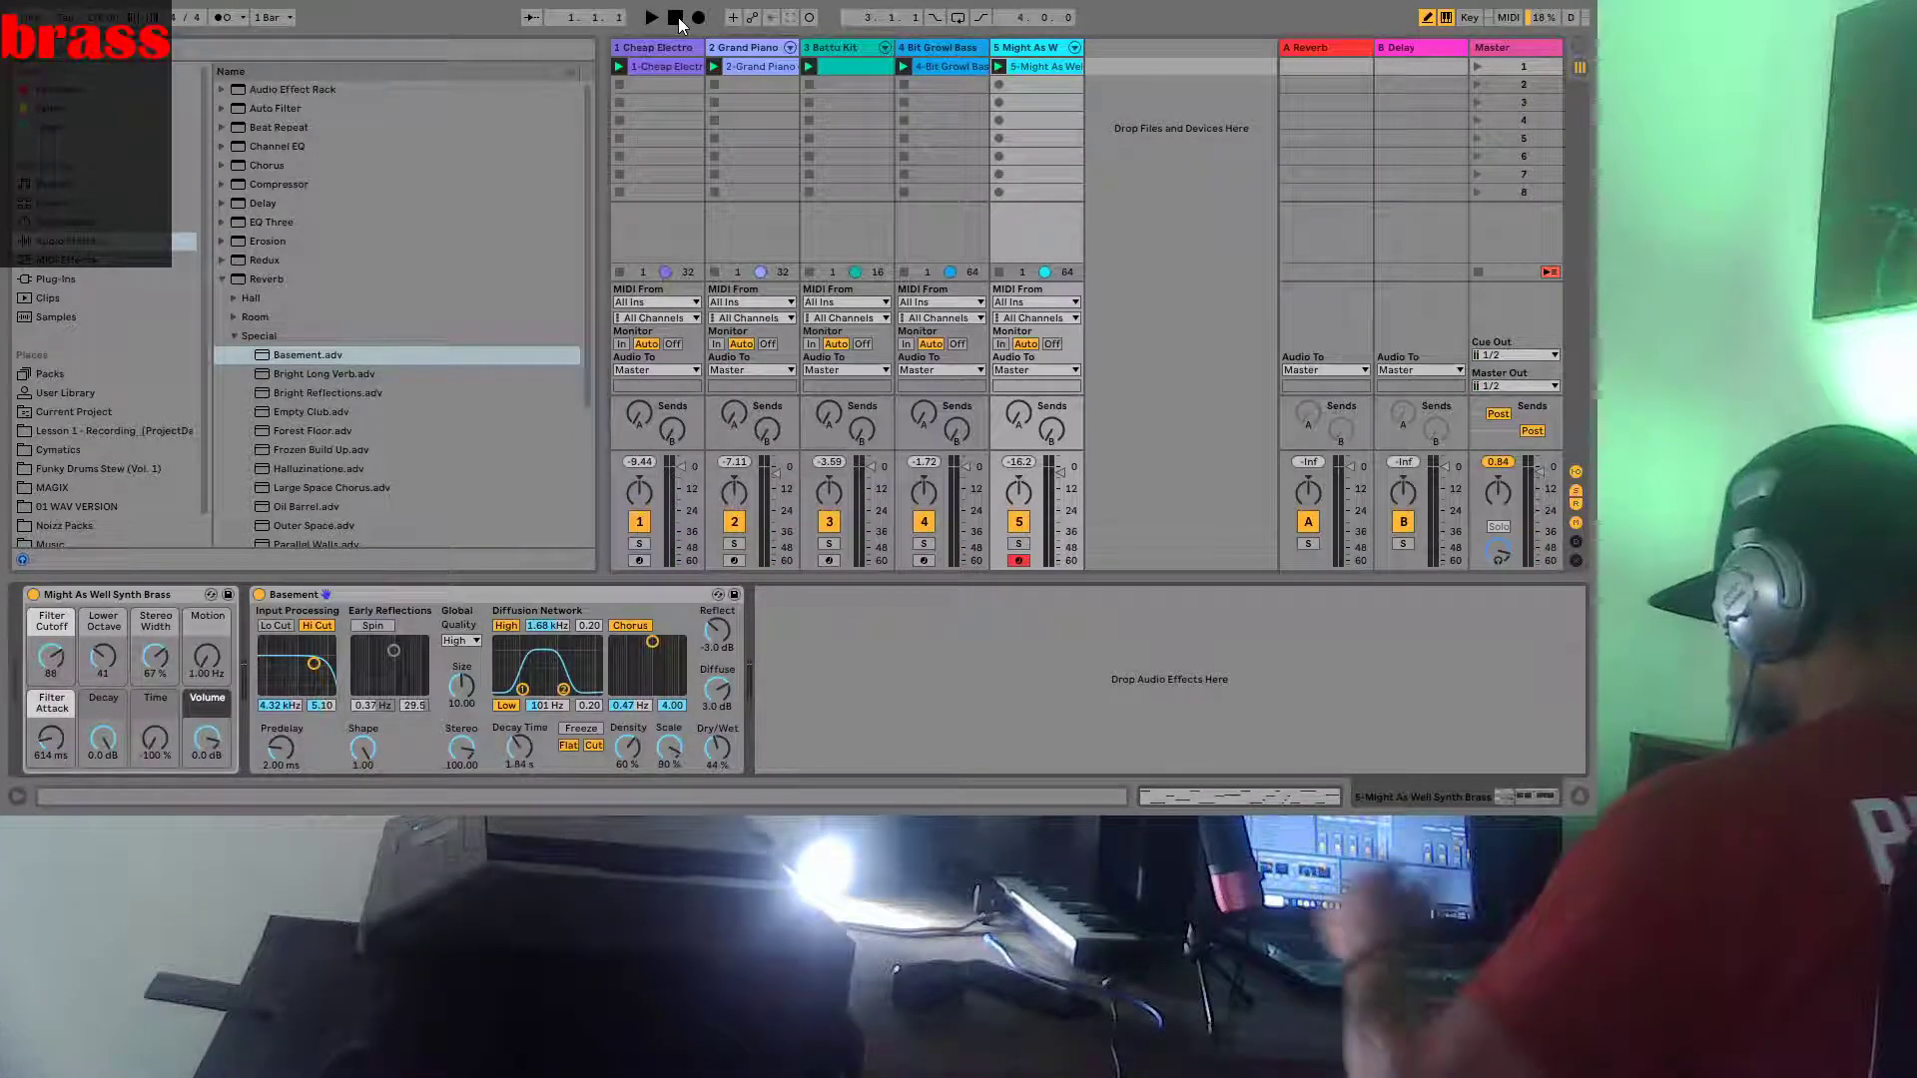
# Stop the active clips on all five instrument tracks so that none plays when the transport starts
pyautogui.click(618, 271)
pyautogui.click(717, 272)
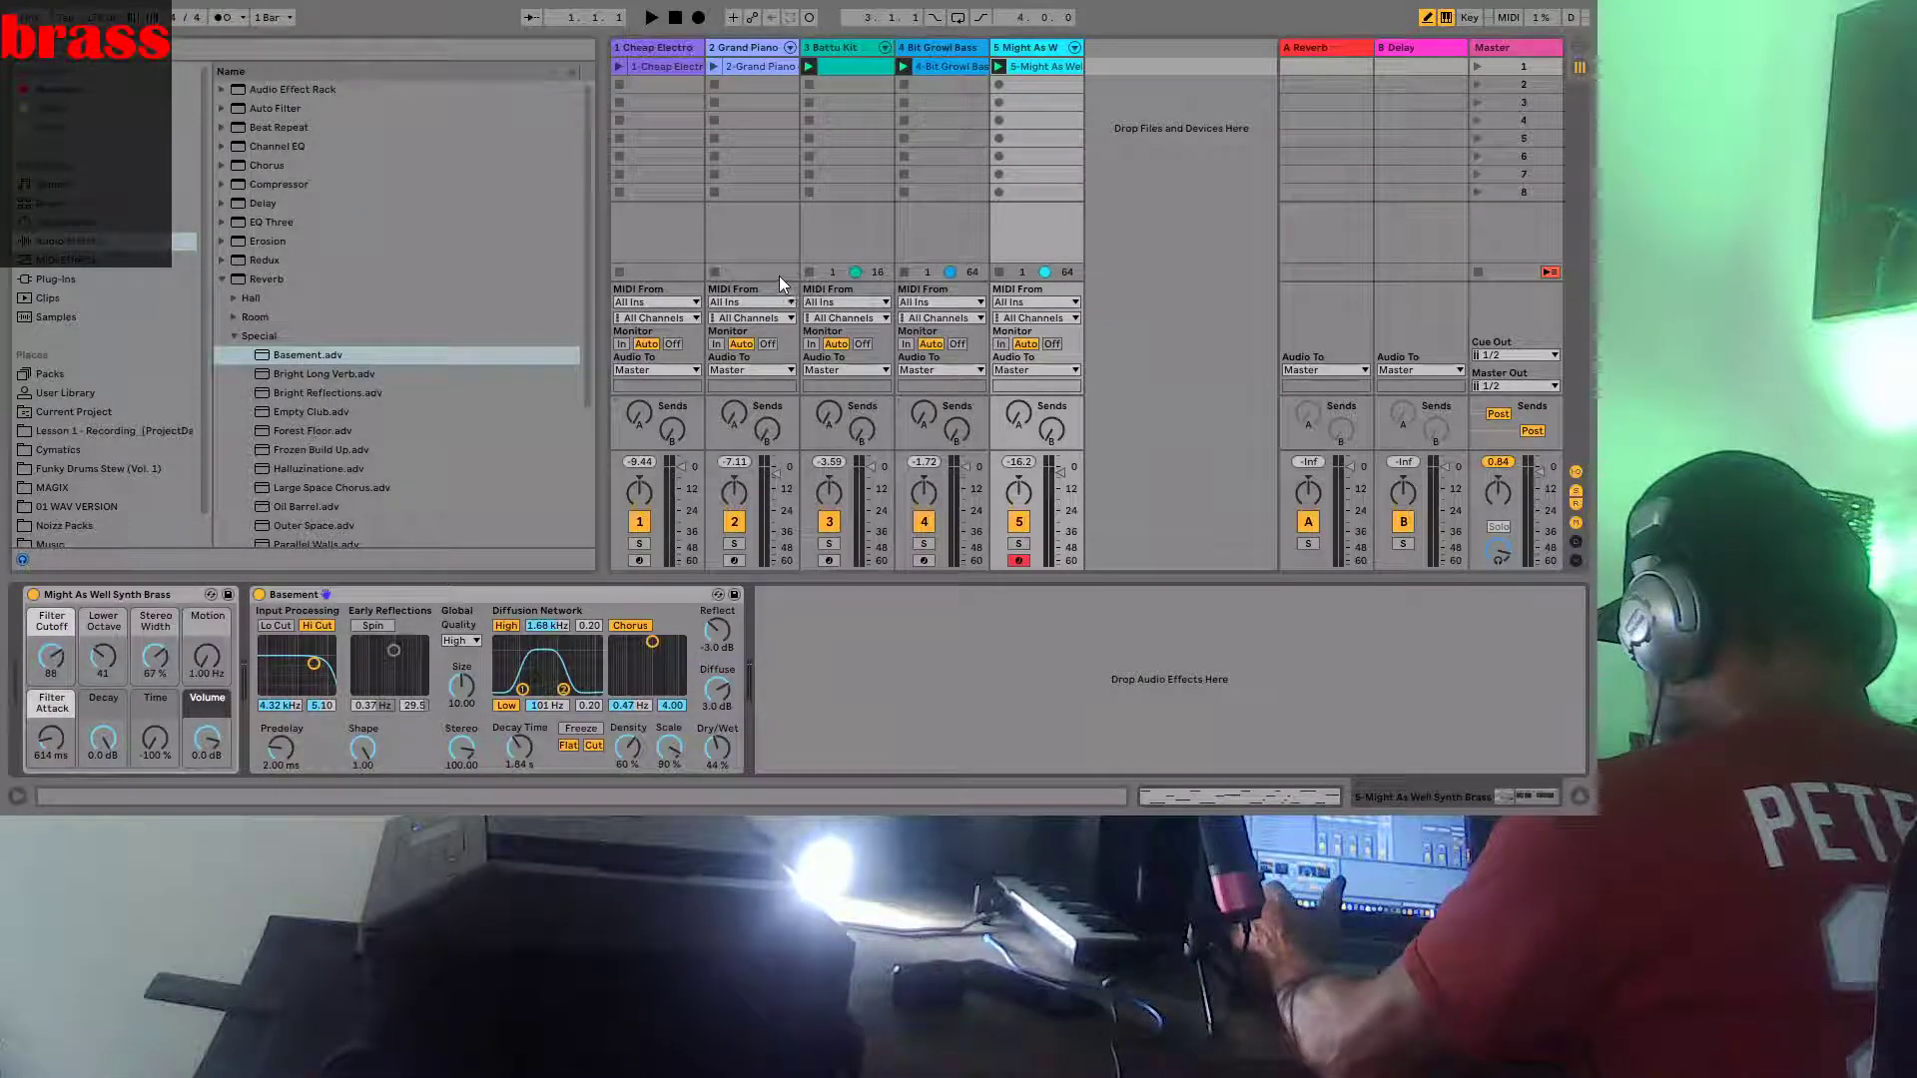
pyautogui.click(807, 270)
pyautogui.click(902, 272)
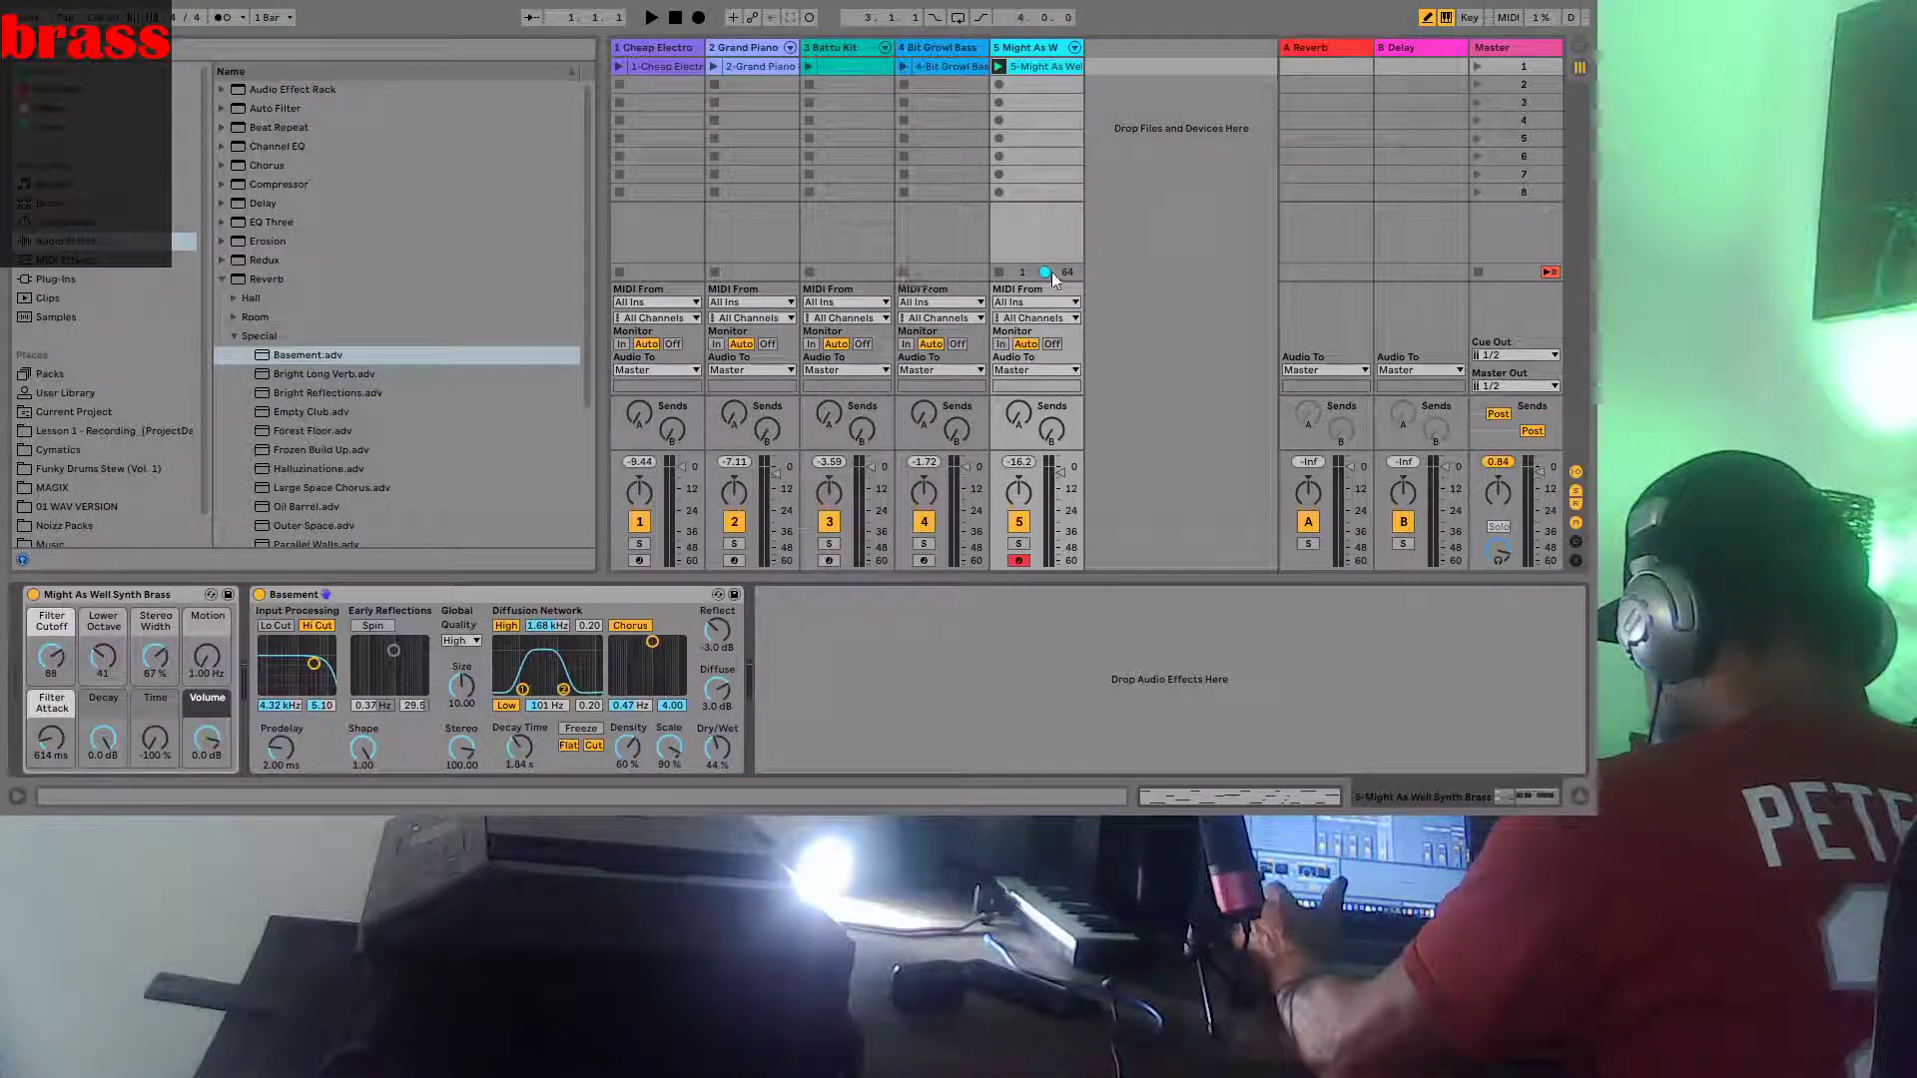
pyautogui.click(999, 271)
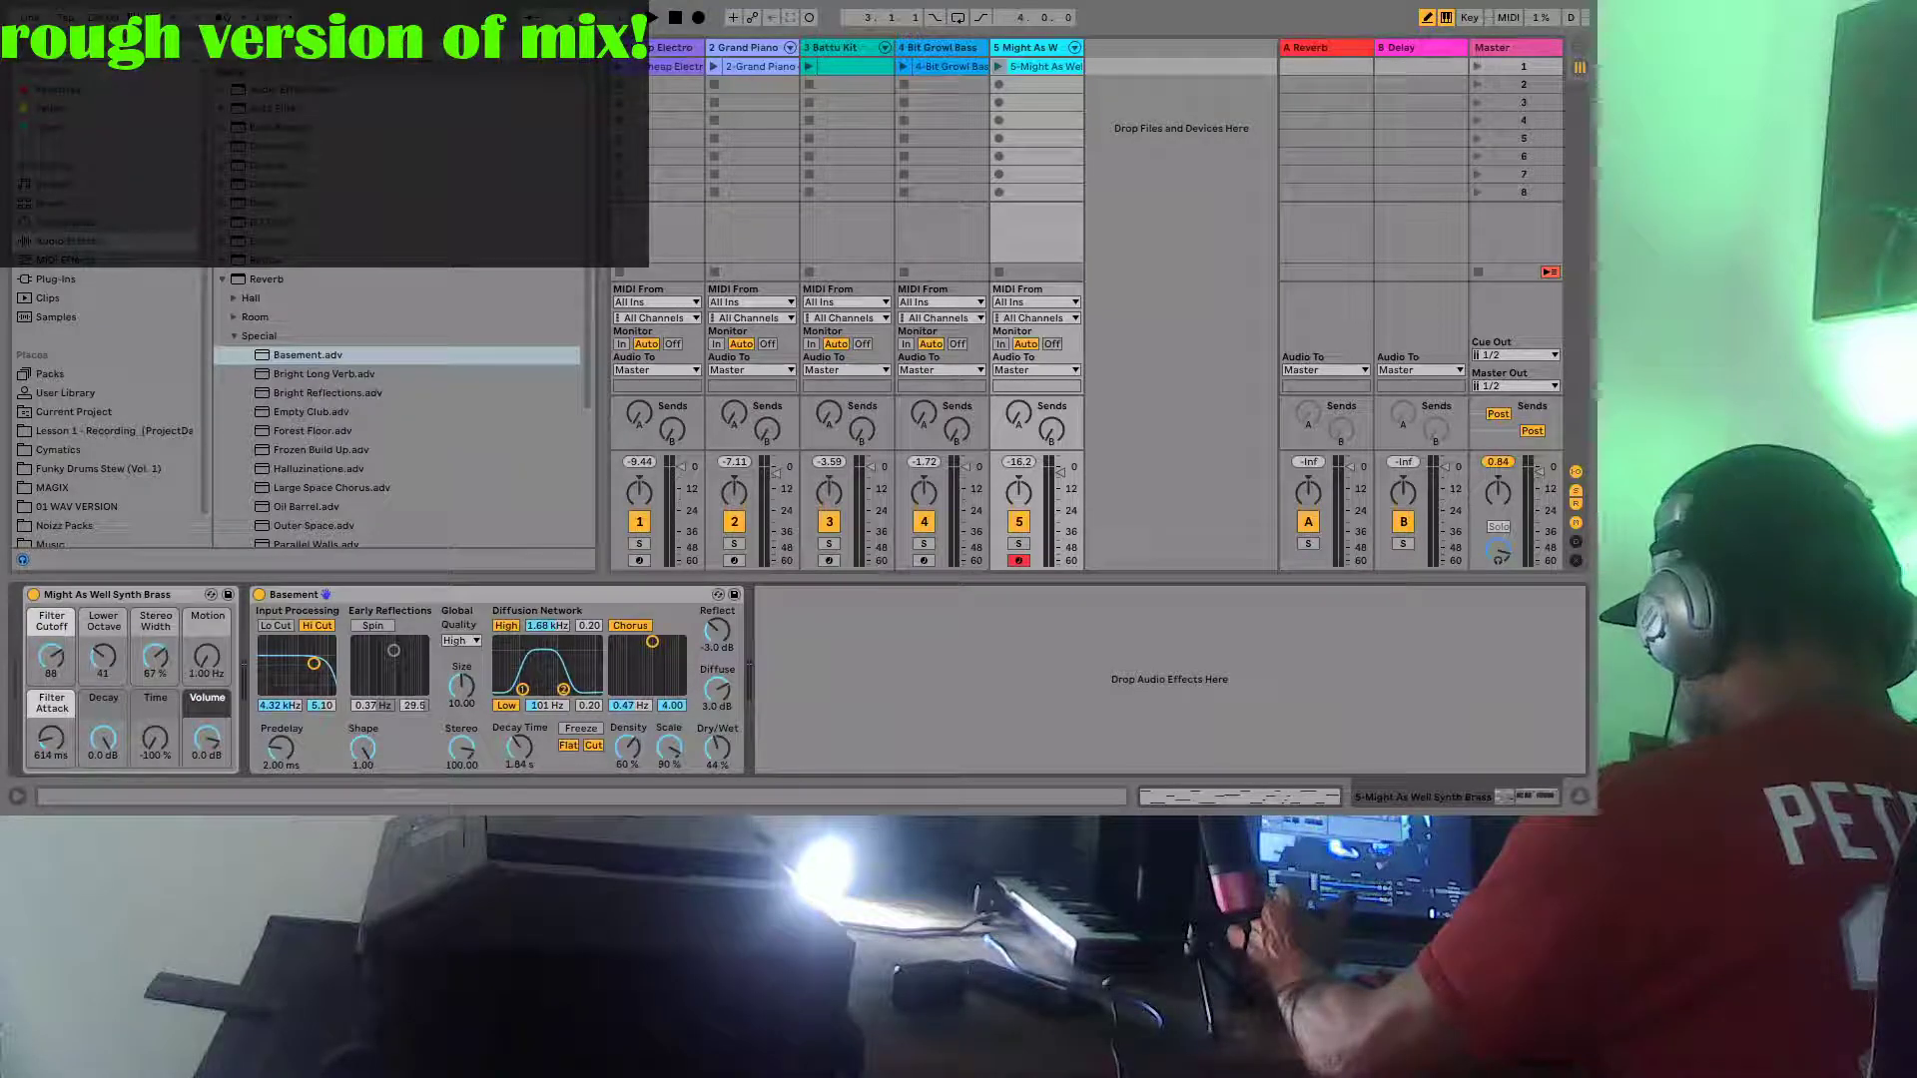
# Record a rough mix into the arrangement, launching the electronic piano, Grand Piano, Battu Kit, Bit Growl Bass and synth brass clips one after another
pyautogui.click(697, 18)
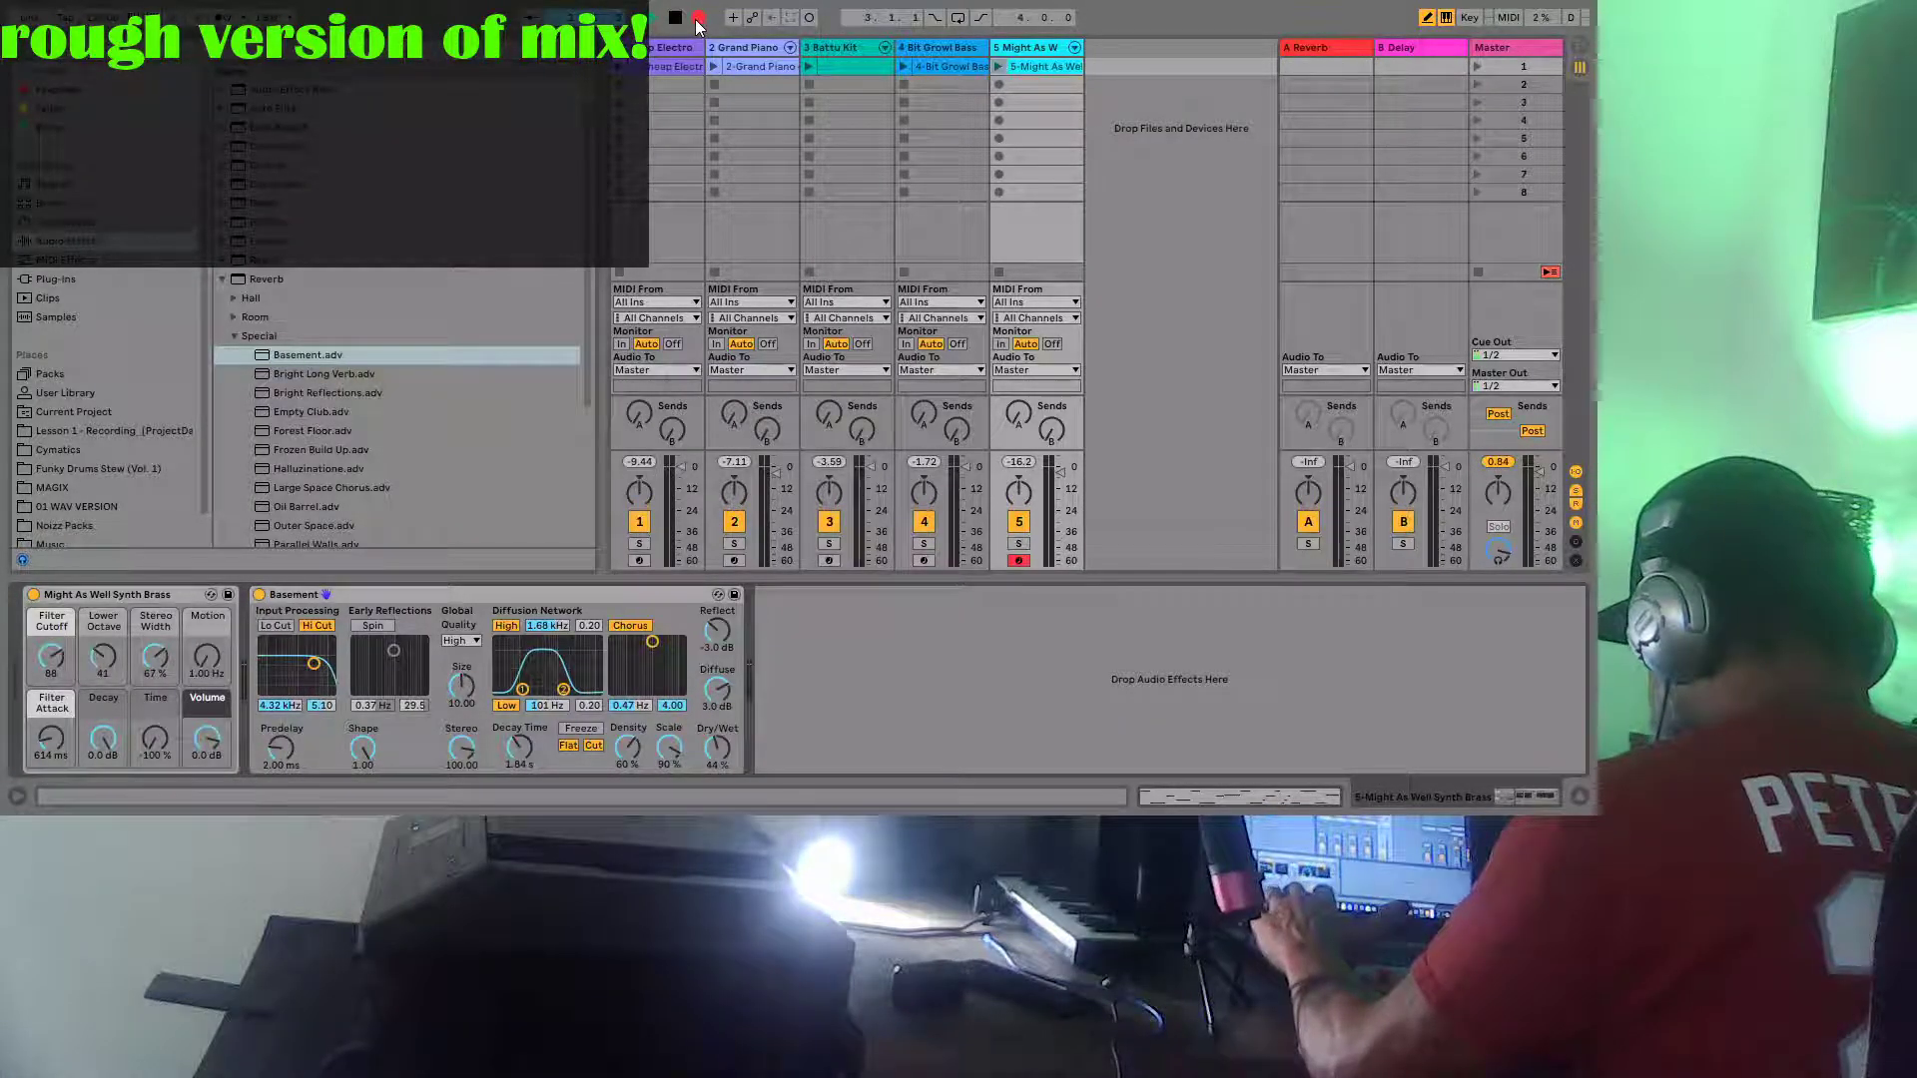
pyautogui.click(619, 67)
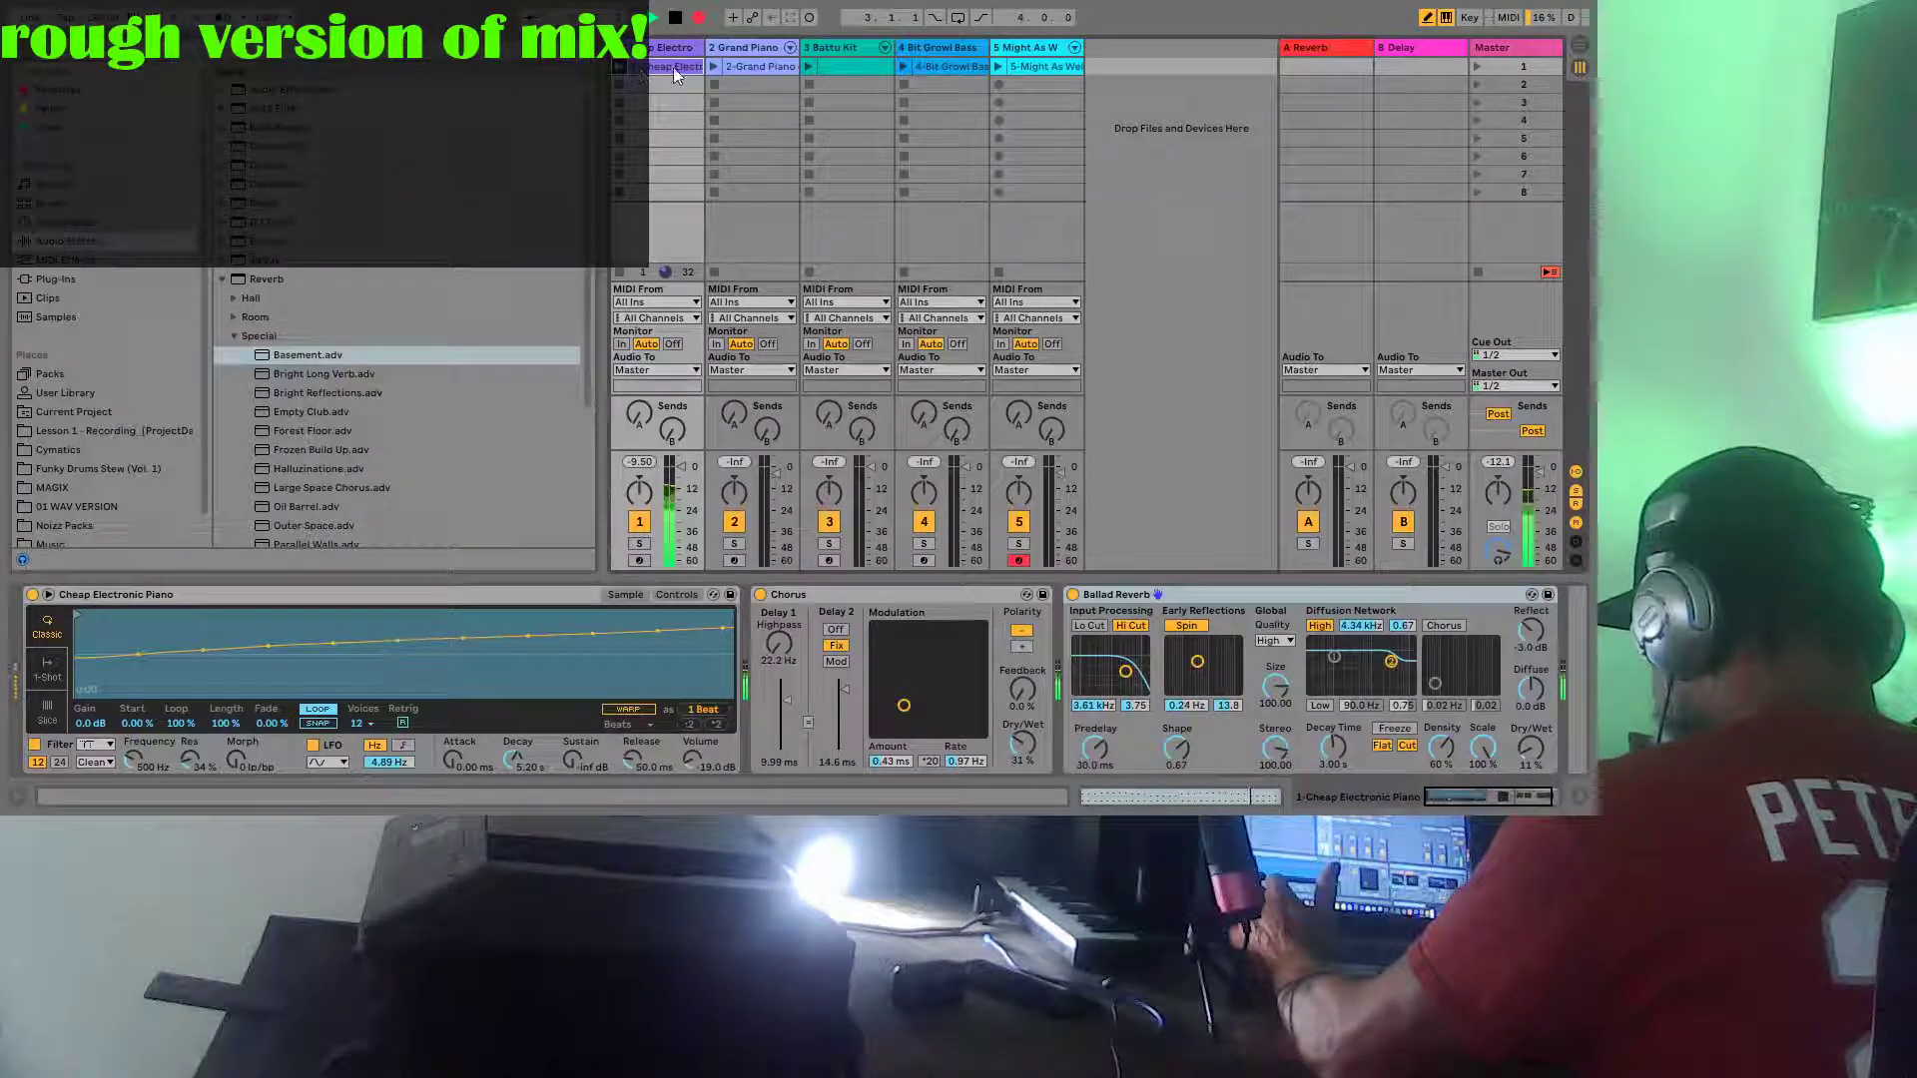
pyautogui.click(715, 66)
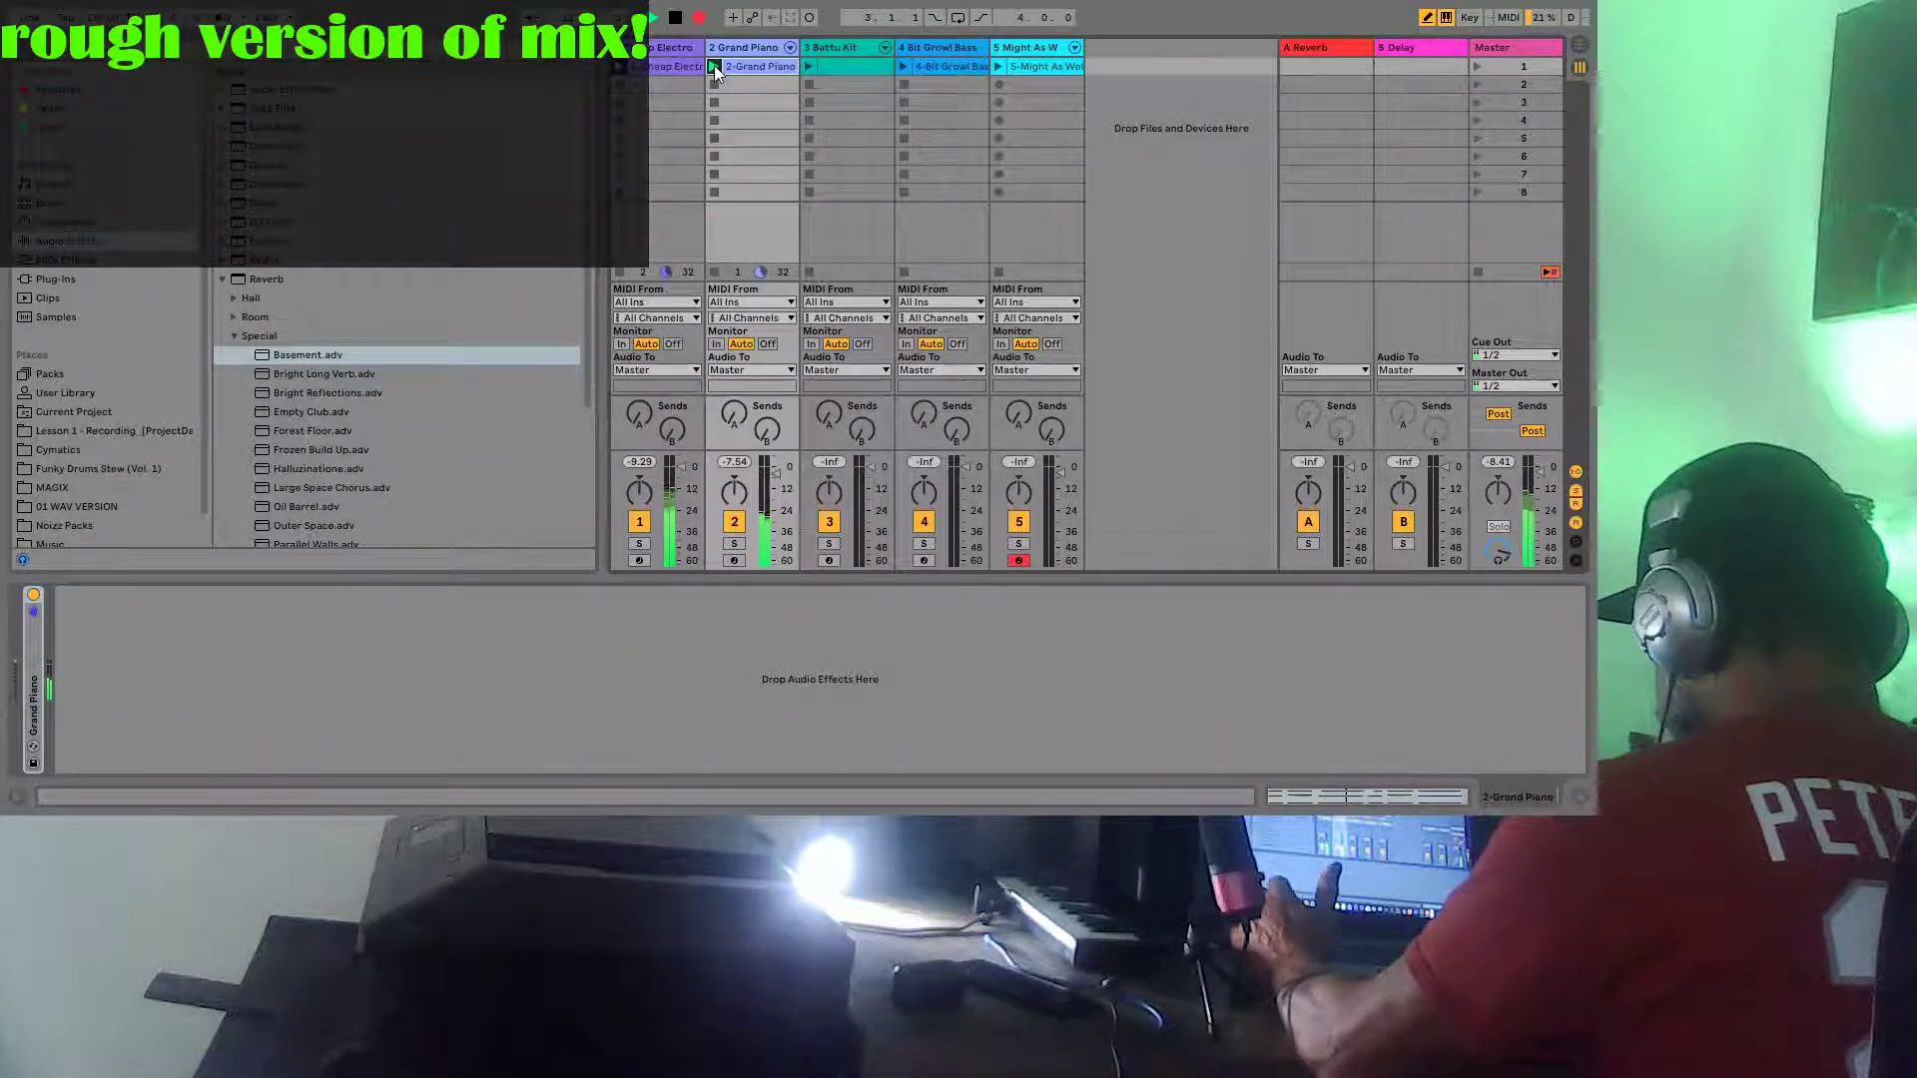
pyautogui.click(808, 67)
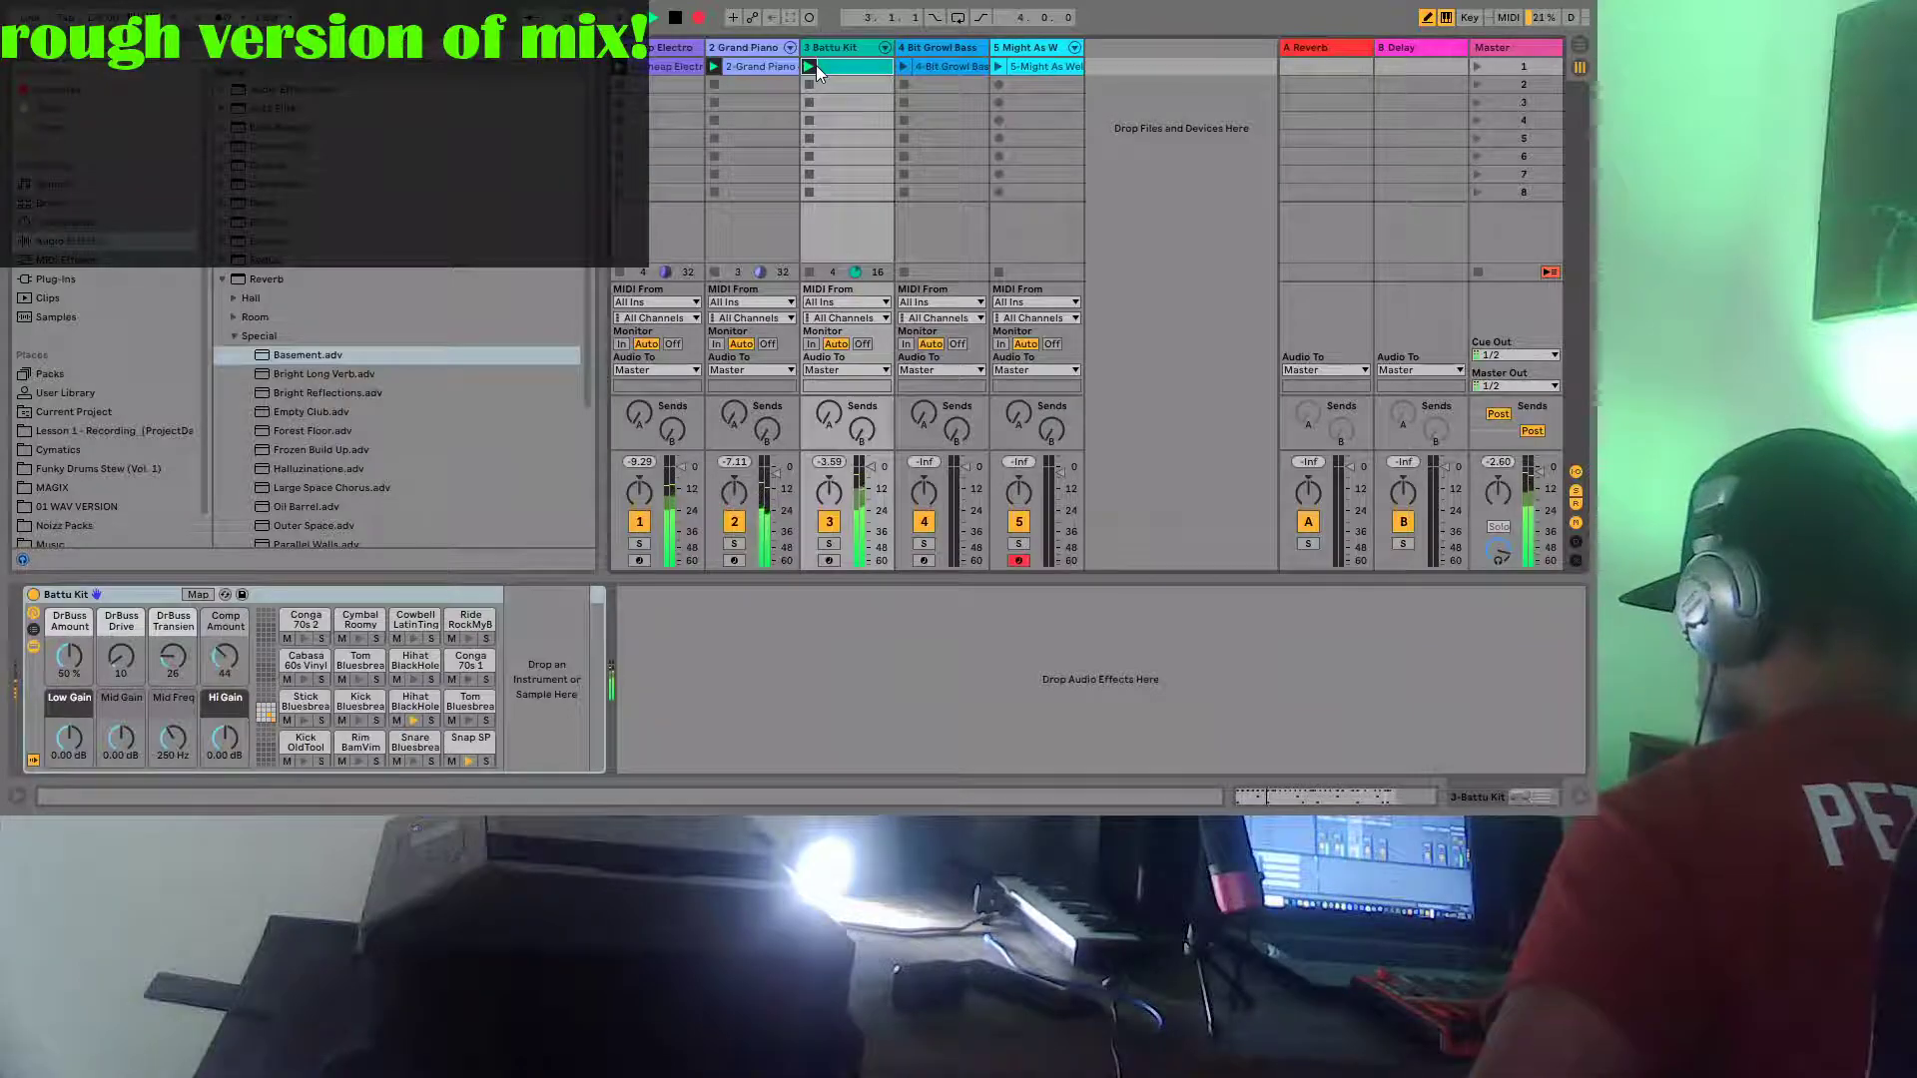
pyautogui.click(902, 66)
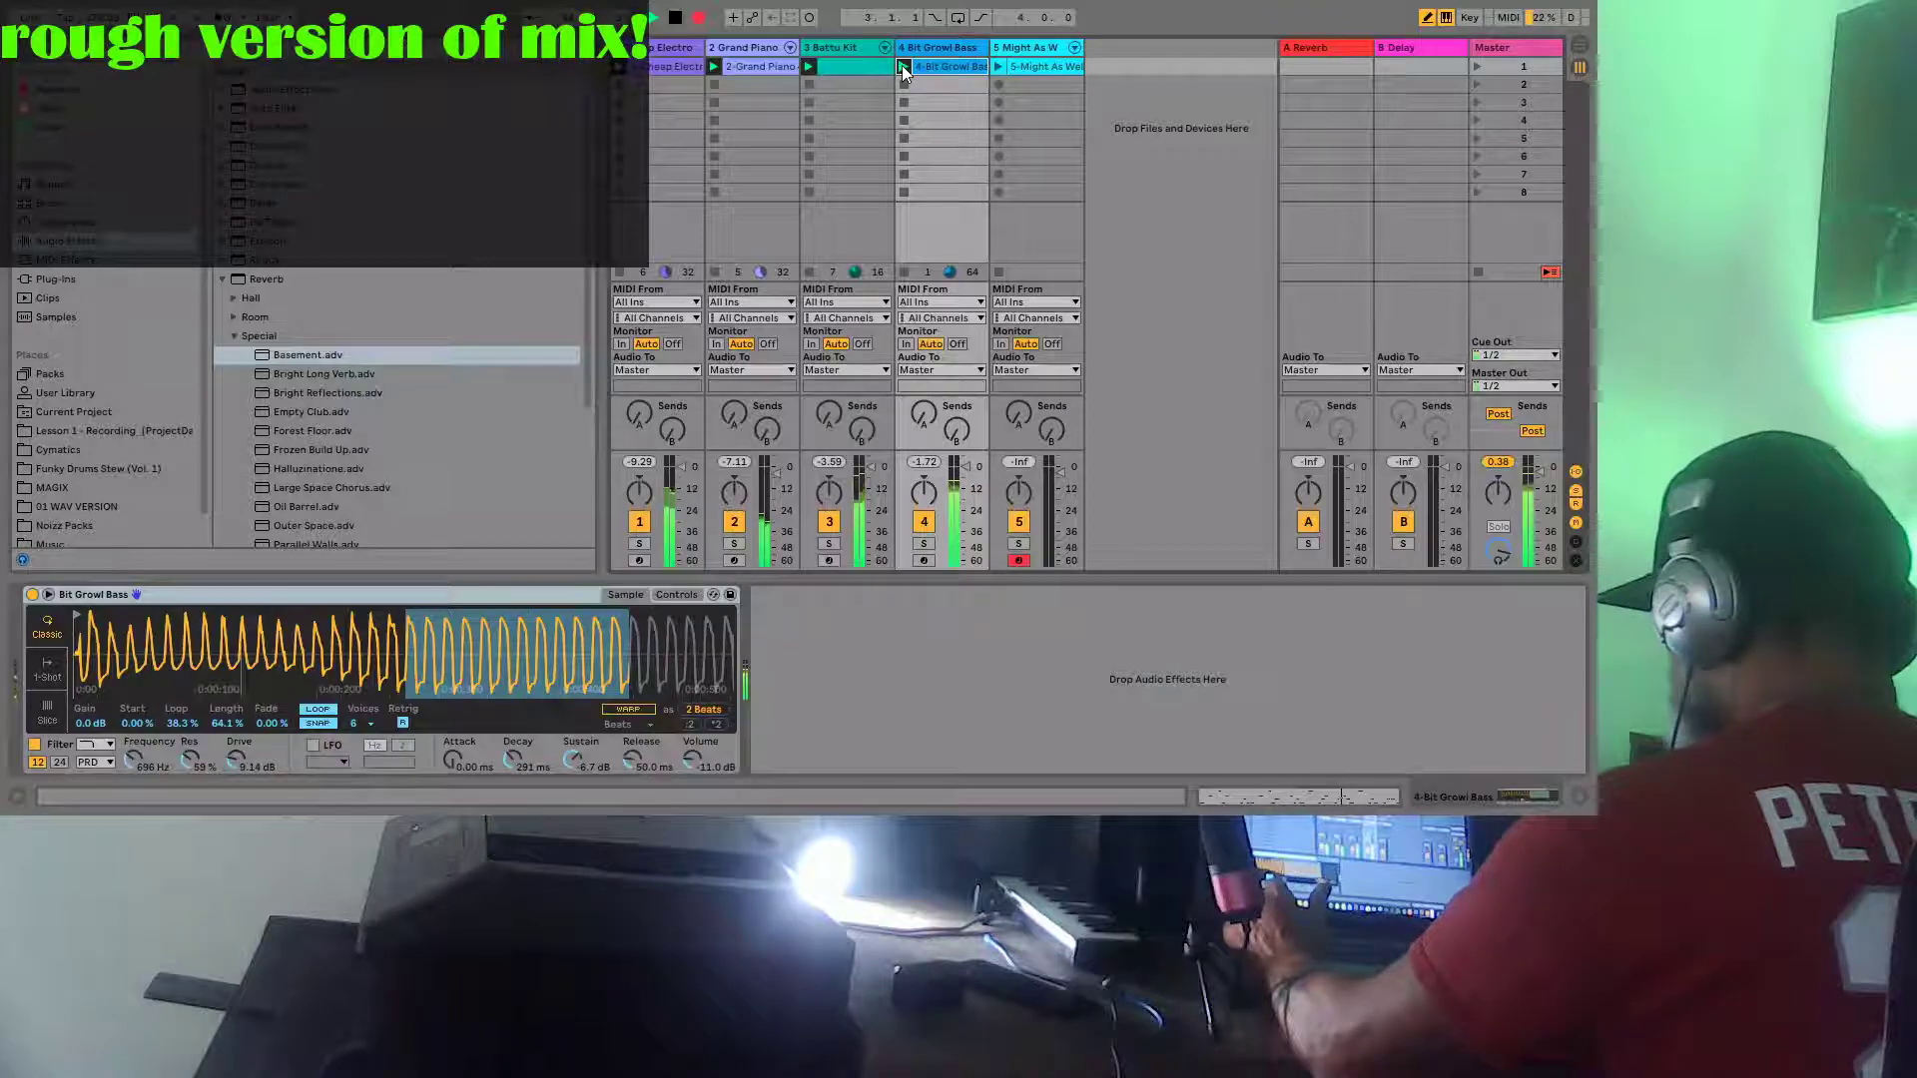
pyautogui.click(997, 66)
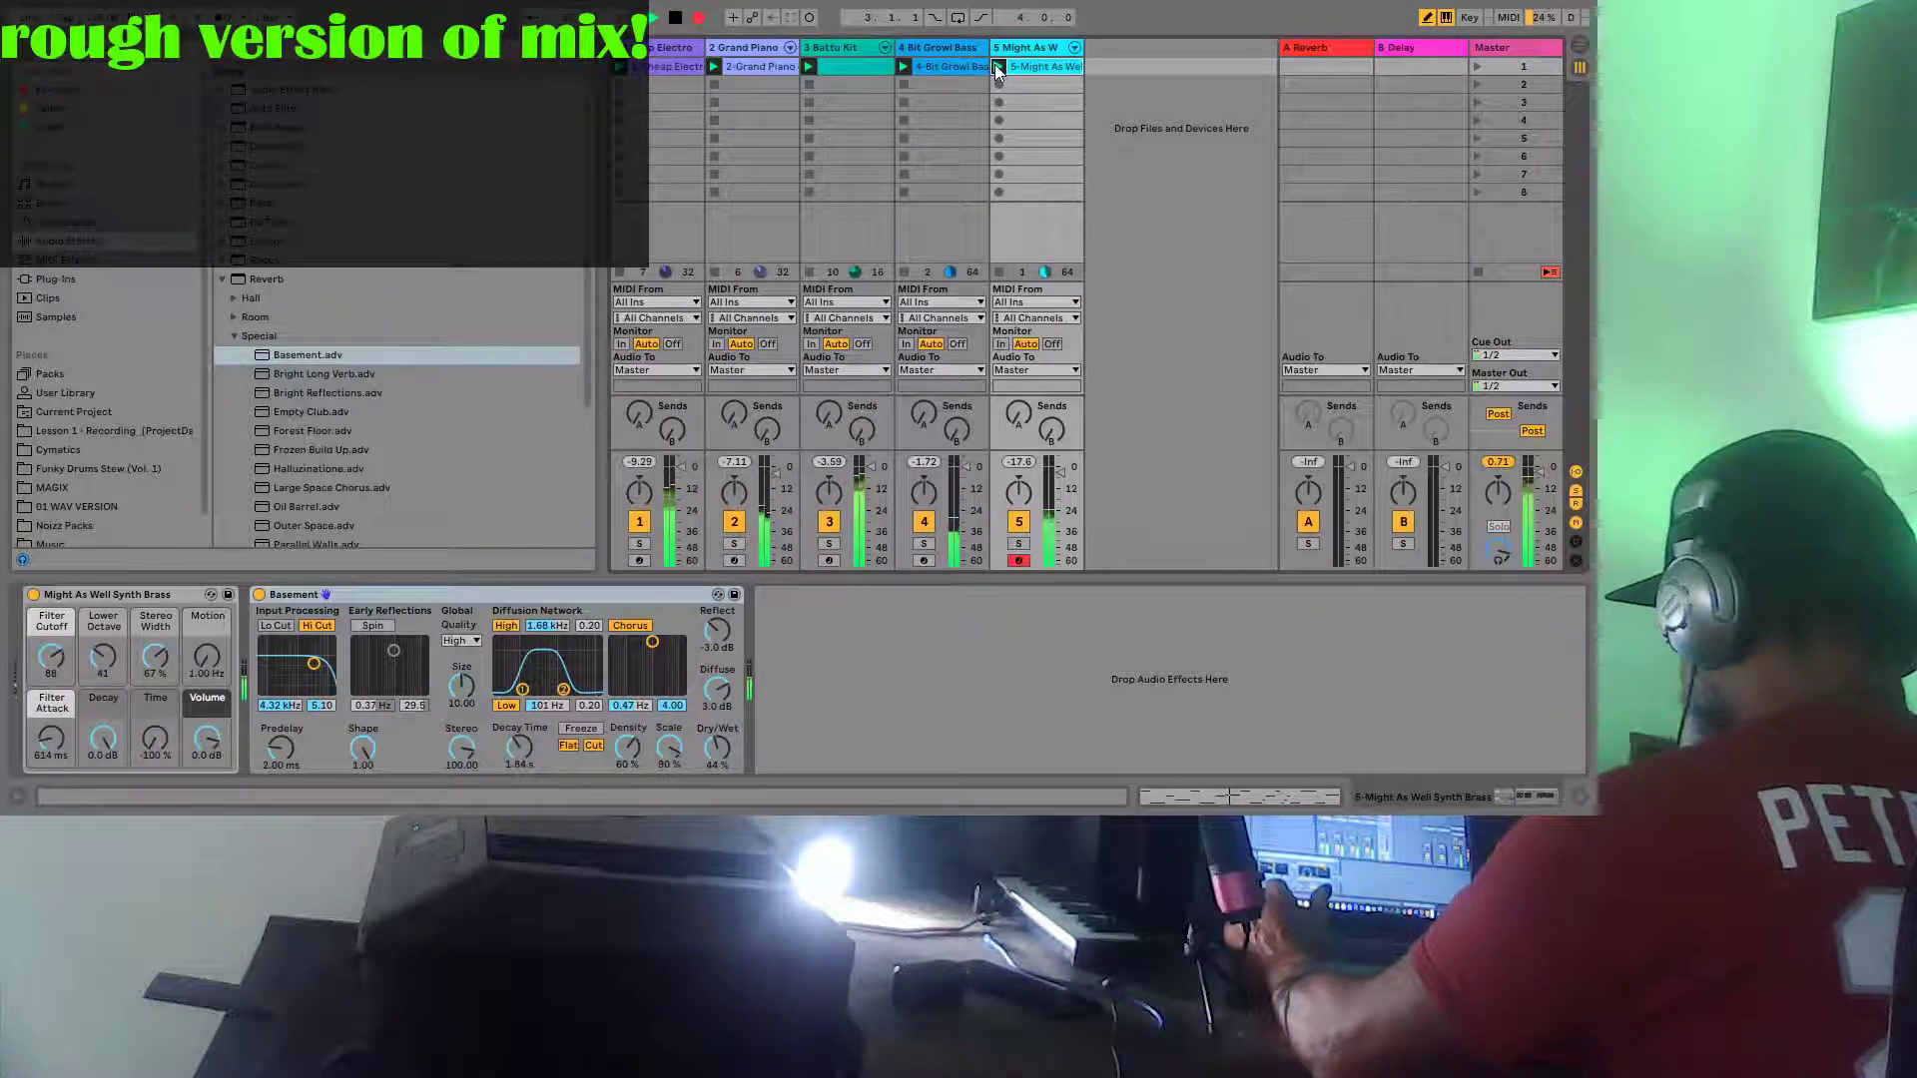
pyautogui.click(999, 67)
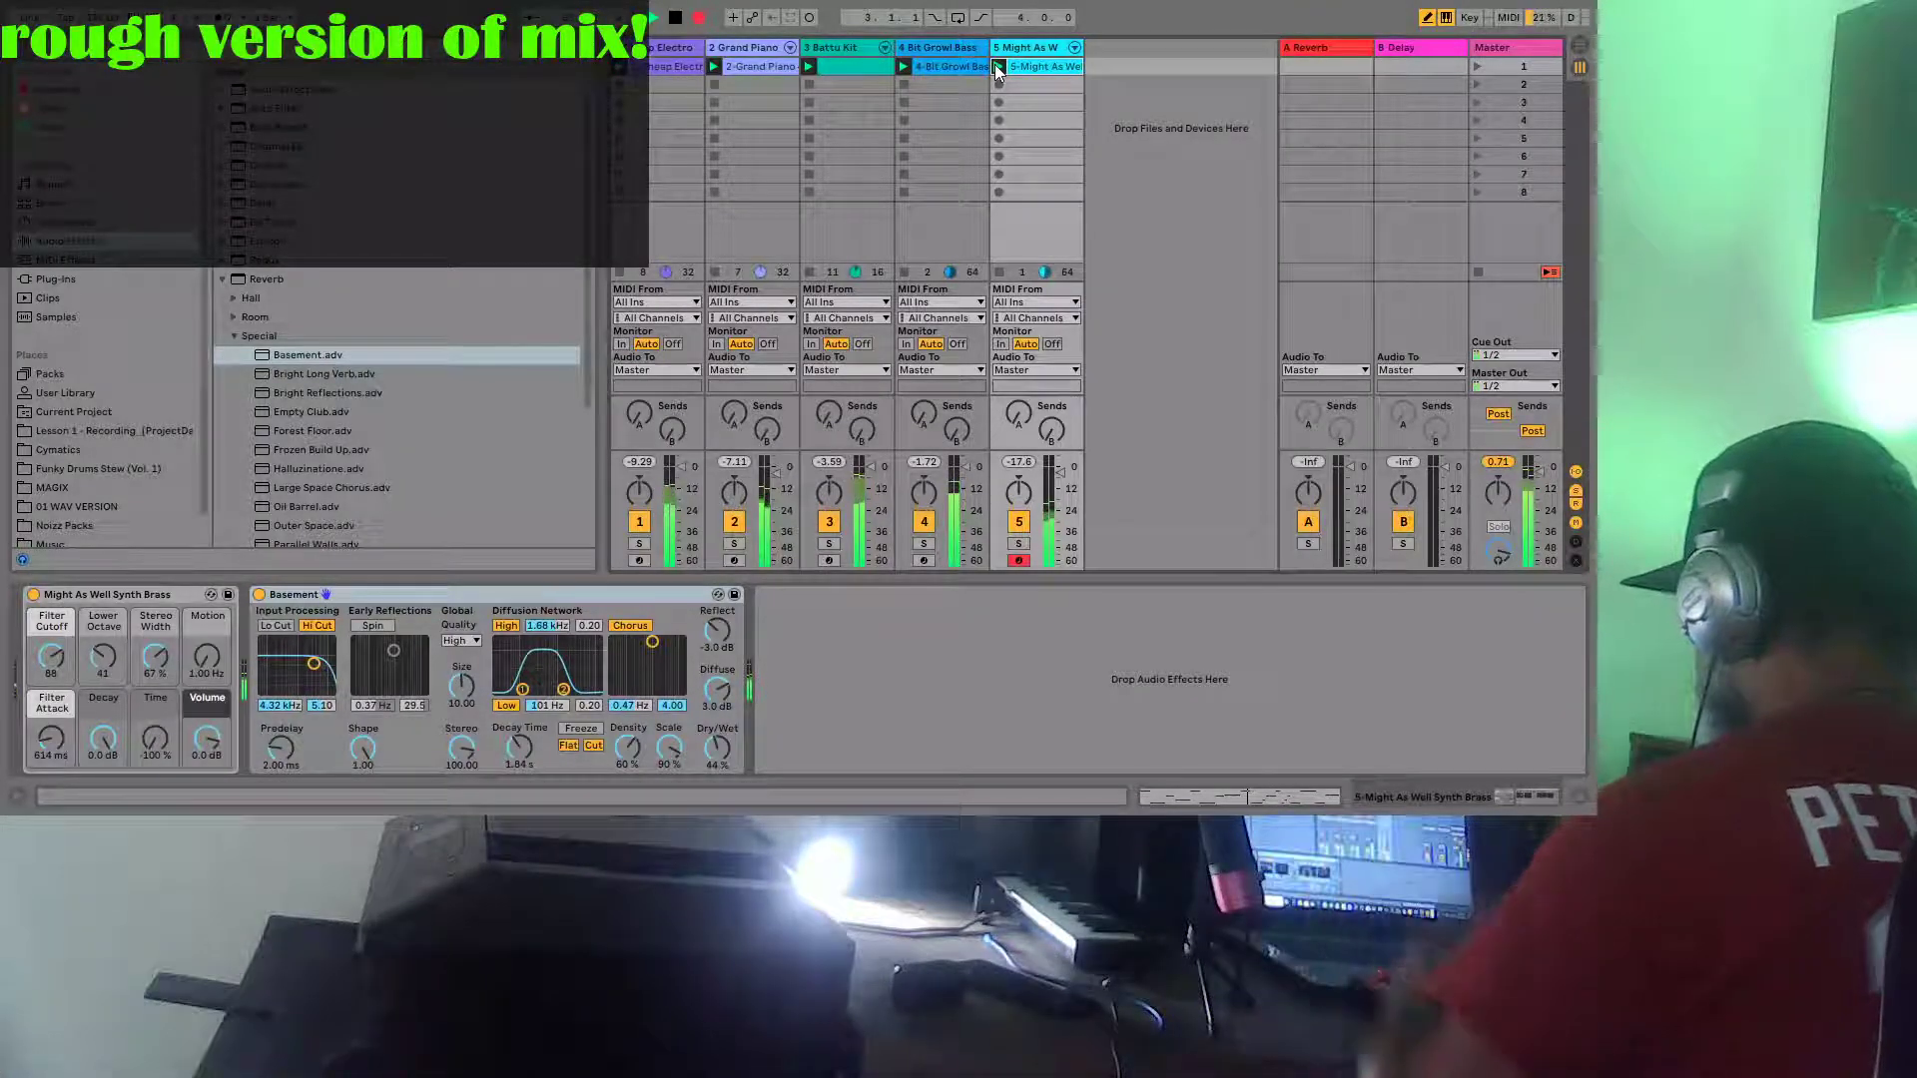